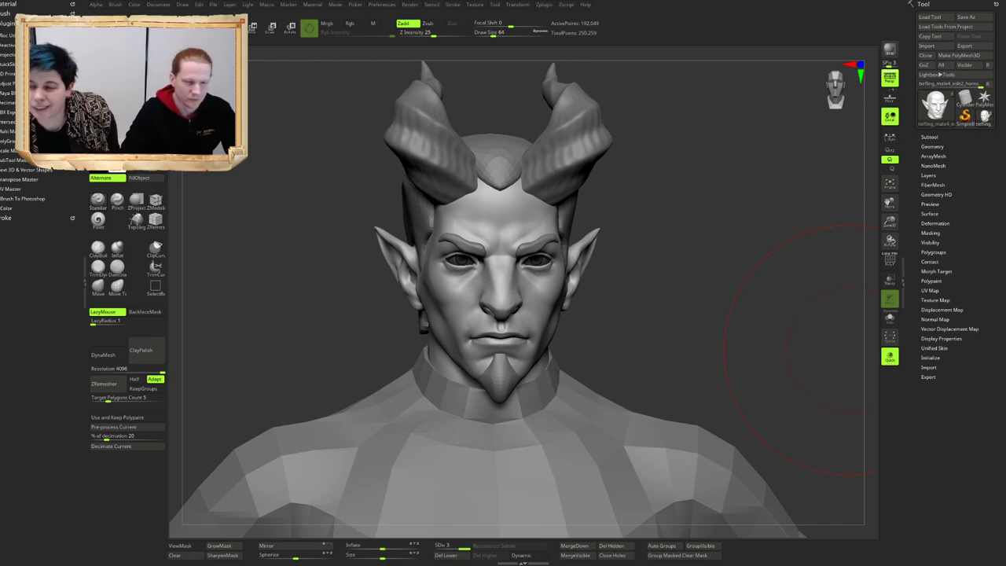
{"action": "left_click_drag", "start_coordinate": [658, 271], "coordinate": [673, 287]}
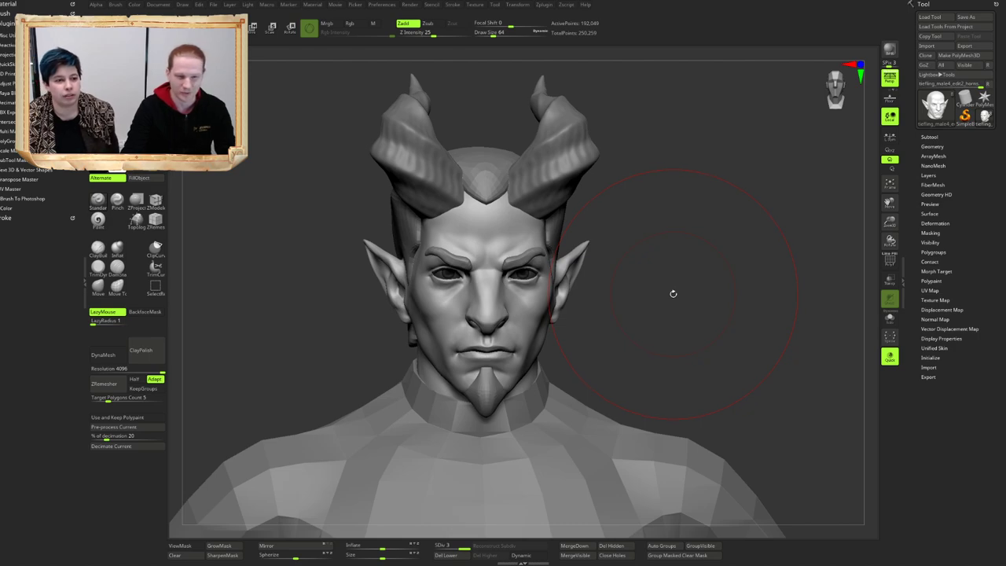
{"action": "mouse_move", "coordinate": [714, 285]}
{"action": "left_mouse_down", "text": "alt"}
{"action": "mouse_move", "coordinate": [709, 276]}
{"action": "mouse_move", "coordinate": [703, 307]}
{"action": "mouse_move", "coordinate": [662, 323]}
{"action": "mouse_move", "coordinate": [660, 310]}
{"action": "left_mouse_up", "text": "alt"}
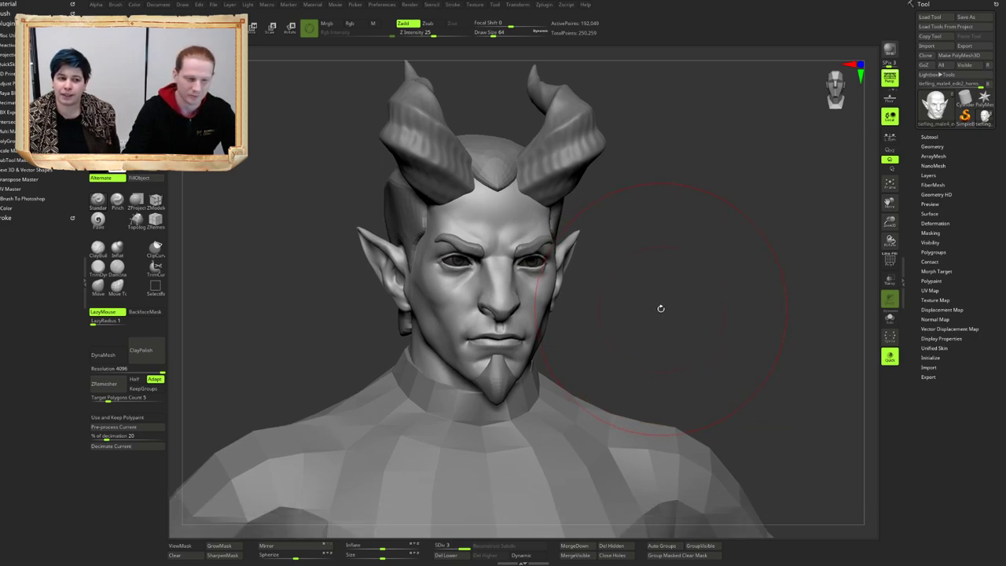
{"action": "mouse_move", "coordinate": [658, 306]}
{"action": "left_mouse_down", "text": "alt"}
{"action": "mouse_move", "coordinate": [651, 295]}
{"action": "mouse_move", "coordinate": [658, 310]}
{"action": "mouse_move", "coordinate": [662, 299]}
{"action": "left_mouse_up", "text": "alt"}
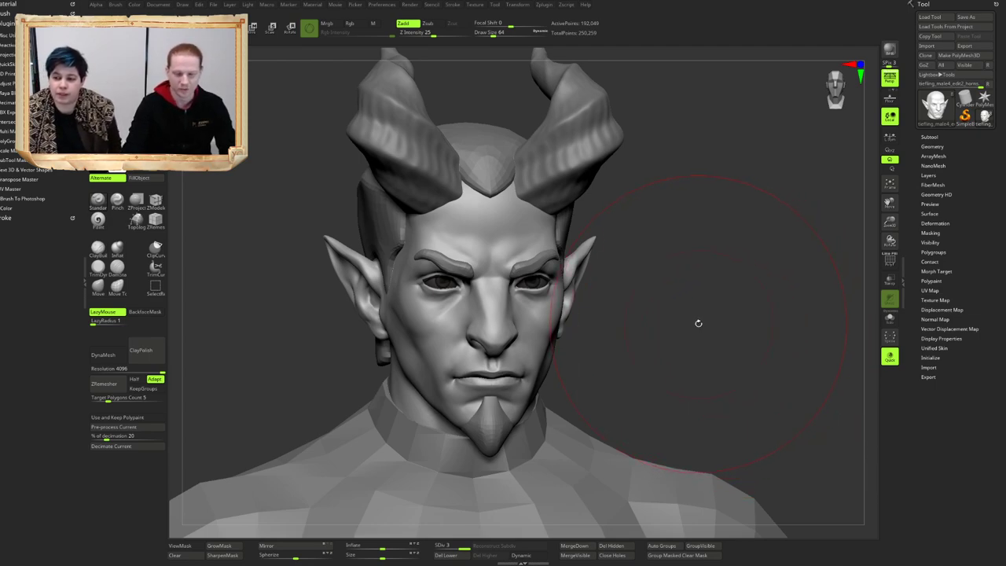
{"action": "left_click_drag", "start_coordinate": [696, 324], "coordinate": [689, 326]}
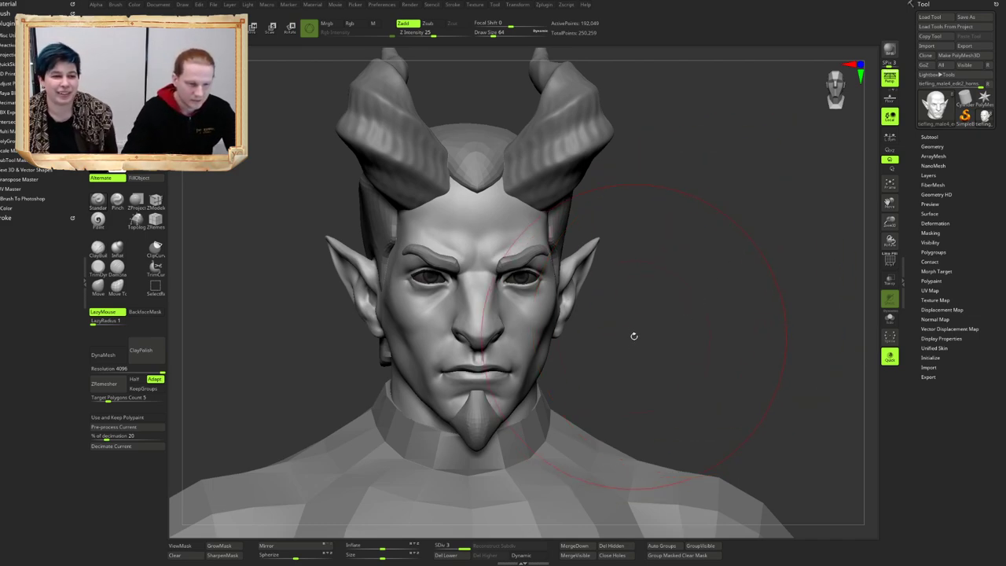
{"action": "left_click_drag", "start_coordinate": [633, 336], "coordinate": [679, 327]}
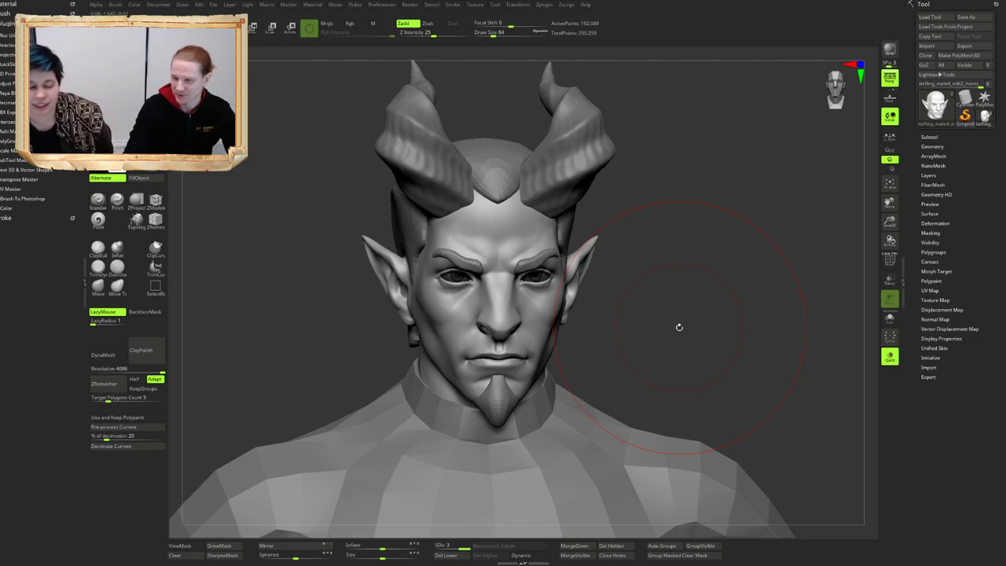
{"action": "left_click_drag", "start_coordinate": [679, 327], "coordinate": [658, 322]}
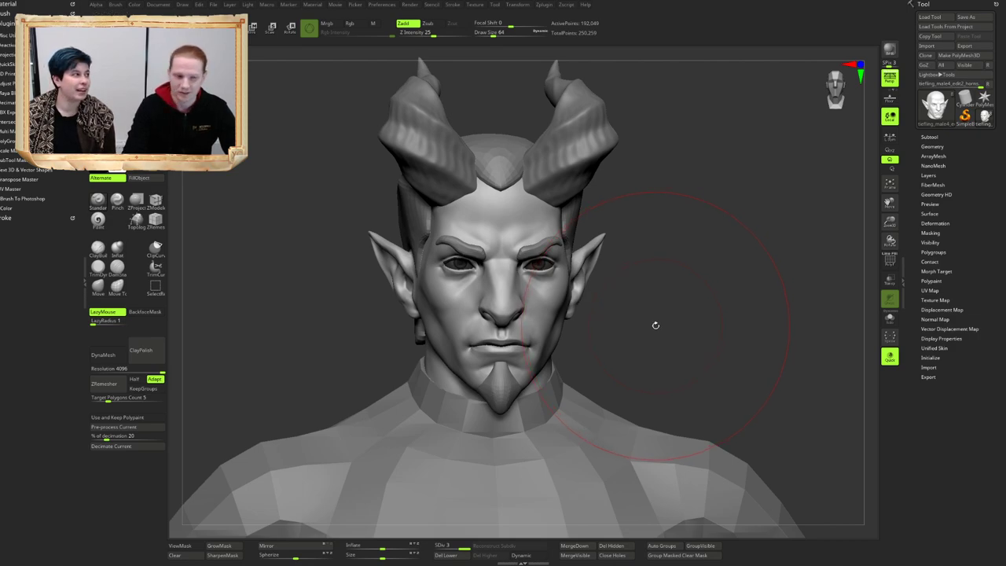
{"action": "mouse_move", "coordinate": [650, 316]}
{"action": "left_mouse_down"}
{"action": "mouse_move", "coordinate": [658, 311]}
{"action": "mouse_move", "coordinate": [665, 325]}
{"action": "mouse_move", "coordinate": [634, 324]}
{"action": "left_mouse_up"}
{"action": "left_click_drag", "start_coordinate": [634, 323], "coordinate": [650, 306], "text": "alt"}
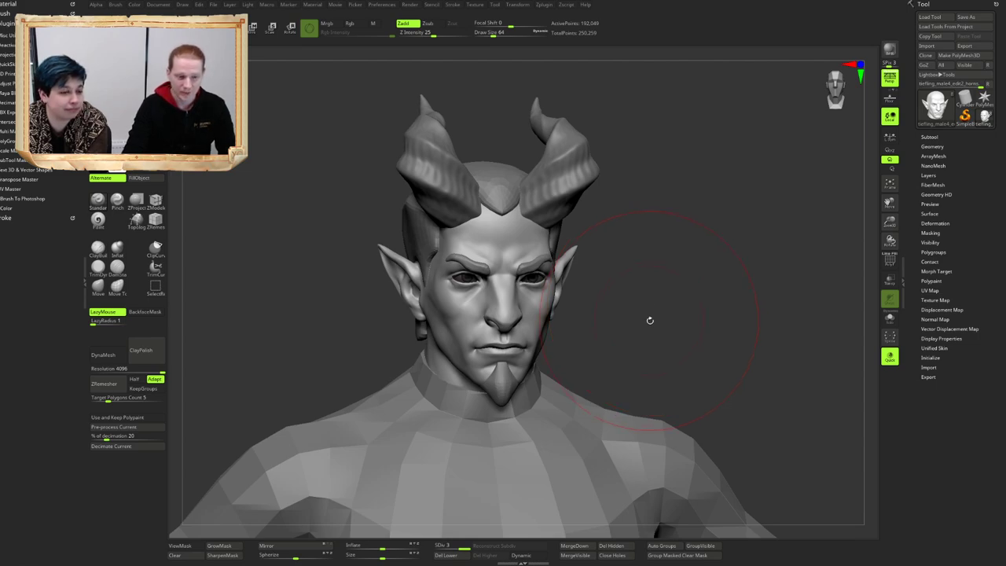
{"action": "mouse_move", "coordinate": [628, 310]}
{"action": "left_mouse_down"}
{"action": "mouse_move", "coordinate": [623, 295]}
{"action": "mouse_move", "coordinate": [632, 295]}
{"action": "left_mouse_up"}
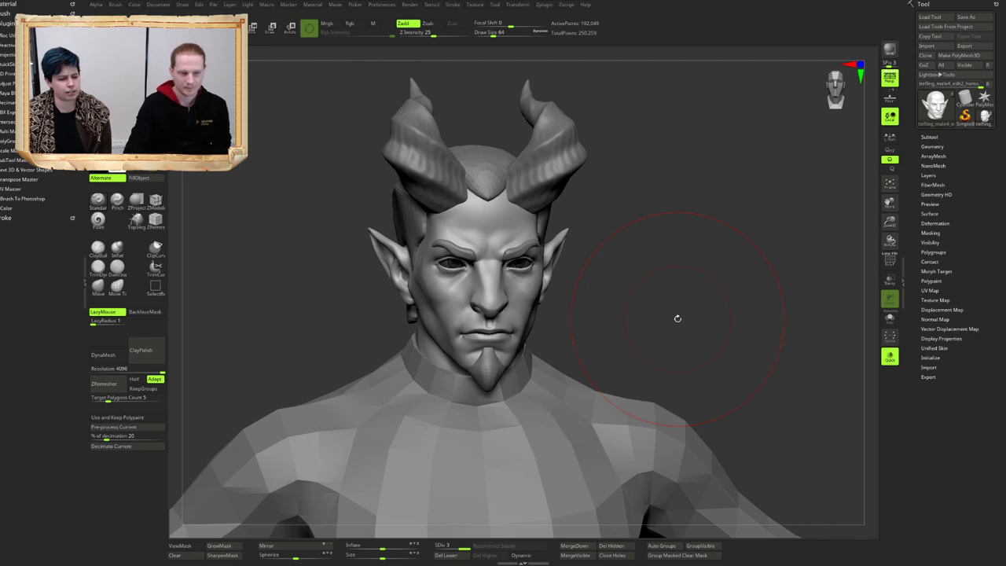
{"action": "left_click_drag", "start_coordinate": [681, 293], "coordinate": [669, 298]}
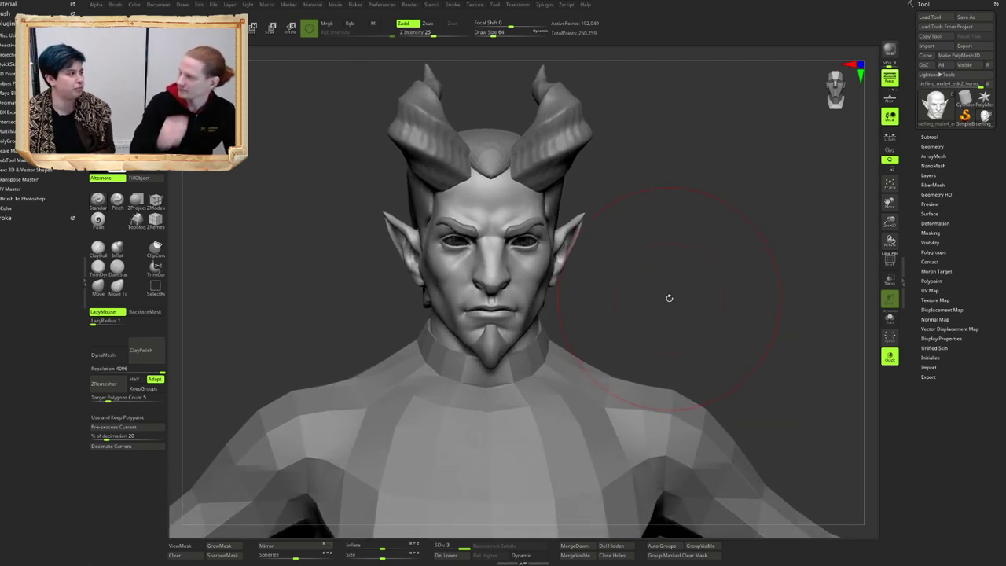
{"action": "left_click_drag", "start_coordinate": [727, 373], "coordinate": [704, 340]}
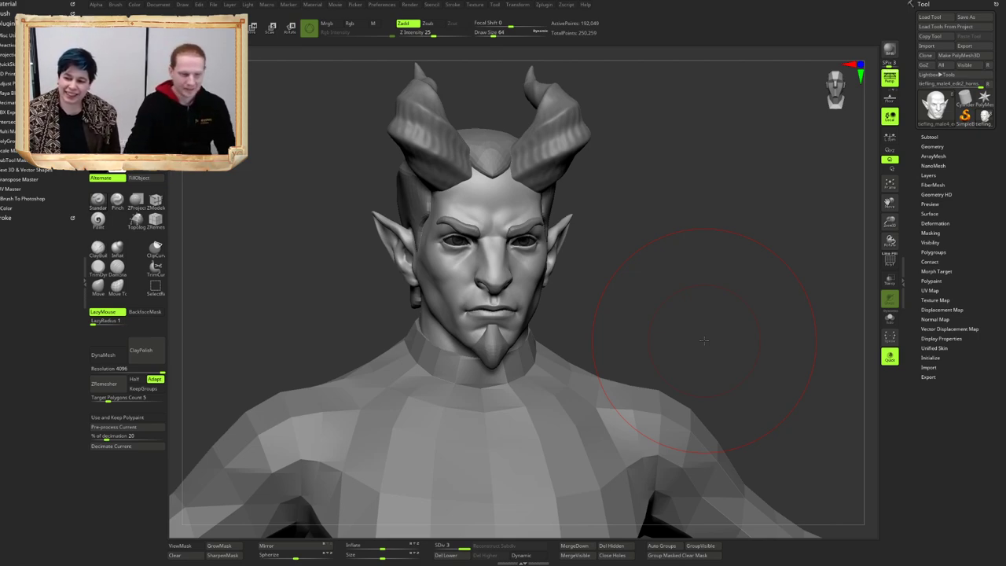
{"action": "left_click_drag", "start_coordinate": [675, 283], "coordinate": [672, 283]}
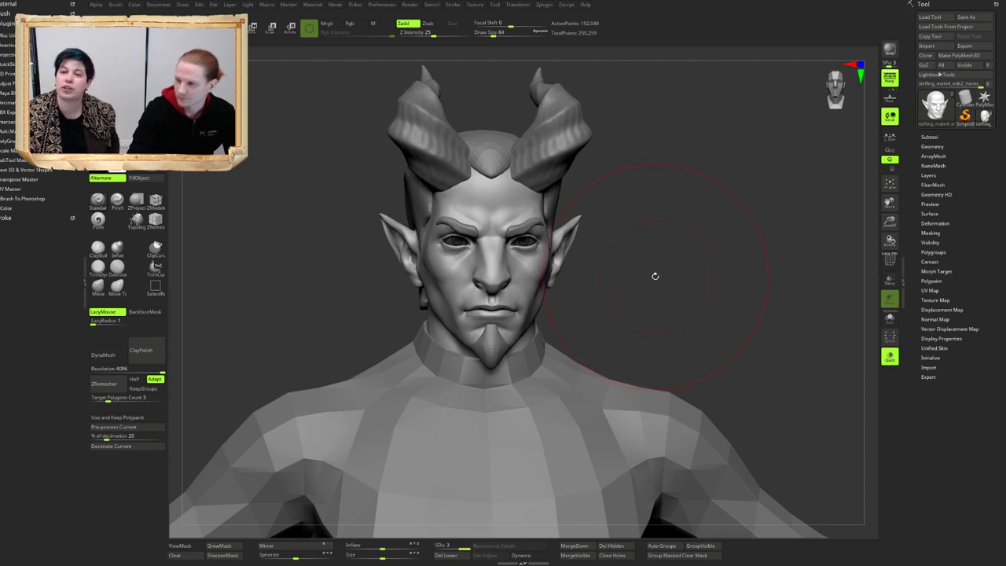
{"action": "left_click_drag", "start_coordinate": [656, 274], "coordinate": [667, 273]}
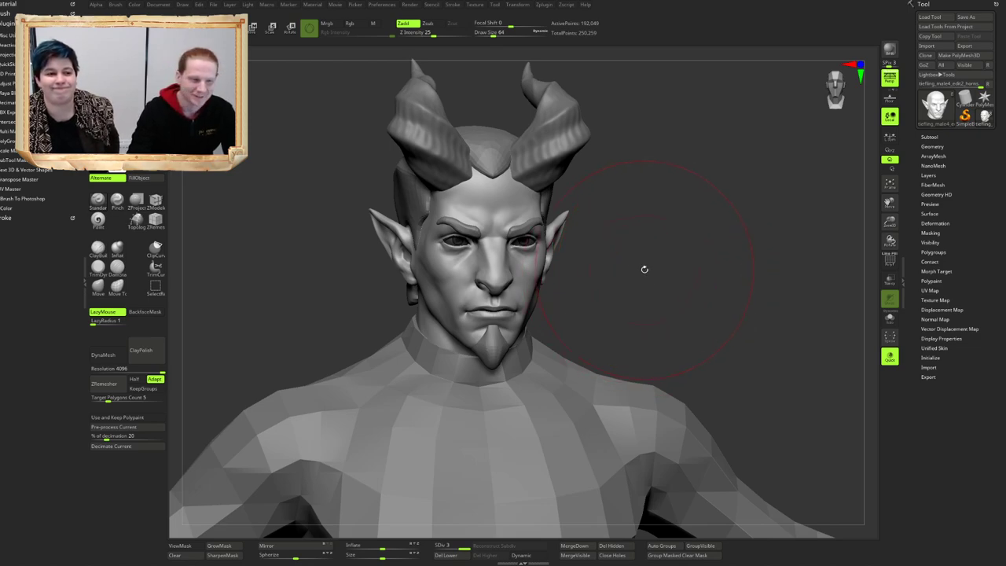
{"action": "left_click_drag", "start_coordinate": [645, 270], "coordinate": [650, 276]}
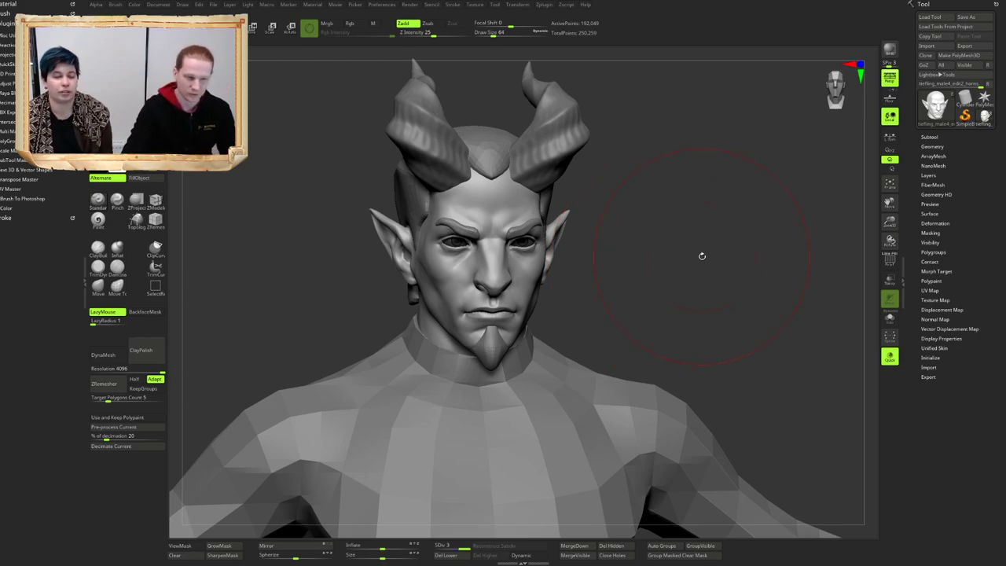
Step: Examine the horned character's face up close from the front and the side
{"action": "mouse_move", "coordinate": [666, 259]}
{"action": "left_mouse_down", "text": "alt"}
{"action": "mouse_move", "coordinate": [665, 273]}
{"action": "mouse_move", "coordinate": [641, 280]}
{"action": "mouse_move", "coordinate": [726, 305]}
{"action": "left_mouse_up", "text": "alt"}
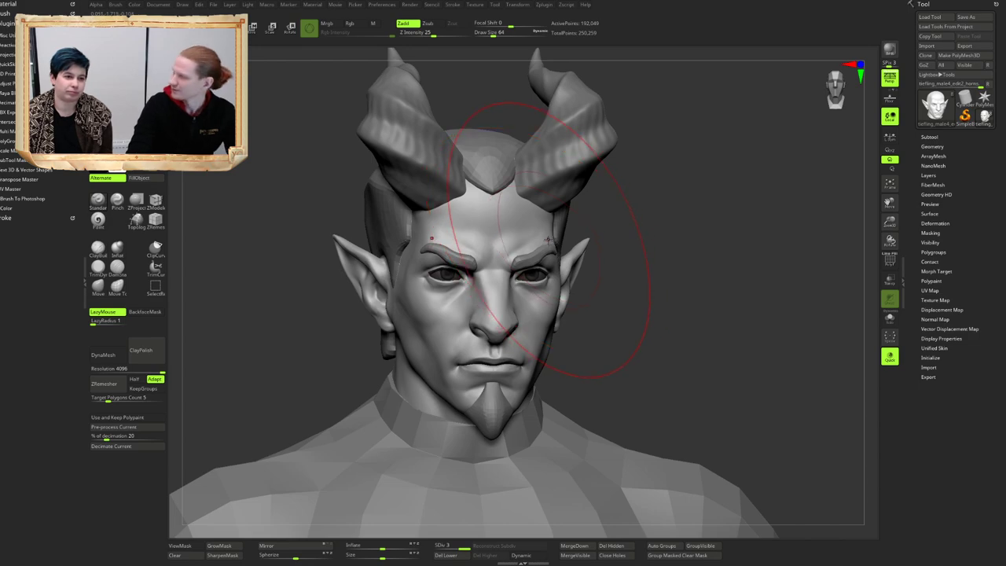
{"action": "mouse_move", "coordinate": [794, 272]}
{"action": "left_mouse_down"}
{"action": "mouse_move", "coordinate": [487, 277]}
{"action": "mouse_move", "coordinate": [428, 319]}
{"action": "mouse_move", "coordinate": [487, 327]}
{"action": "left_mouse_up"}
{"action": "left_click_drag", "start_coordinate": [400, 334], "coordinate": [539, 341]}
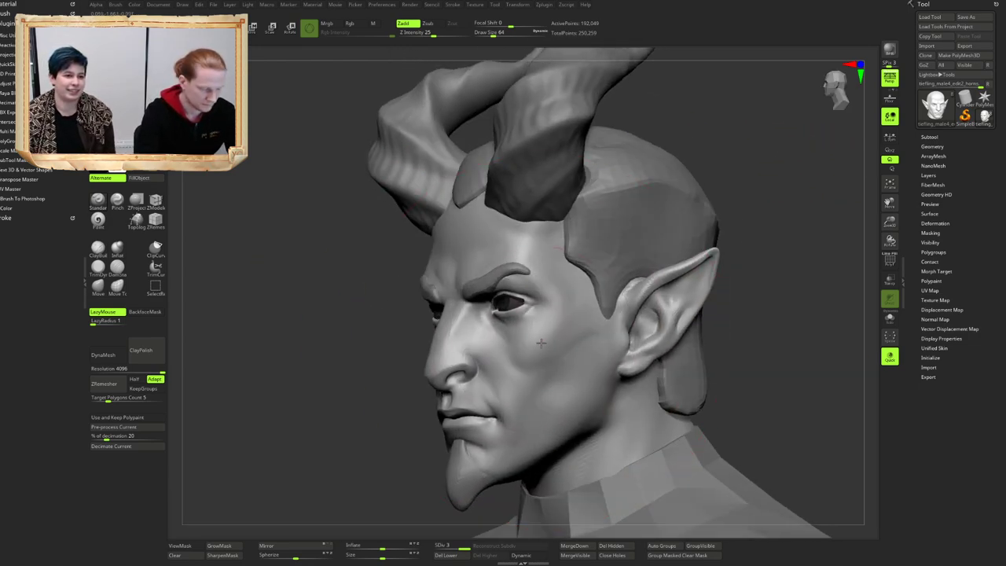
{"action": "key", "text": "f"}
{"action": "left_click_drag", "start_coordinate": [602, 150], "coordinate": [602, 314], "text": "alt"}
{"action": "mouse_move", "coordinate": [424, 308]}
{"action": "left_mouse_down"}
{"action": "mouse_move", "coordinate": [486, 308]}
{"action": "mouse_move", "coordinate": [526, 400]}
{"action": "mouse_move", "coordinate": [542, 385]}
{"action": "left_mouse_up"}
{"action": "mouse_move", "coordinate": [628, 314]}
{"action": "left_mouse_down"}
{"action": "mouse_move", "coordinate": [585, 302]}
{"action": "mouse_move", "coordinate": [559, 325]}
{"action": "left_mouse_up"}
Step: Reduce the brush draw size to 12 and expand the model's Subtool list
{"action": "key", "text": "bracketleft"}
{"action": "key", "text": "bracketleft"}
{"action": "key", "text": "bracketleft"}
{"action": "key", "text": "bracketleft"}
{"action": "key", "text": "bracketleft"}
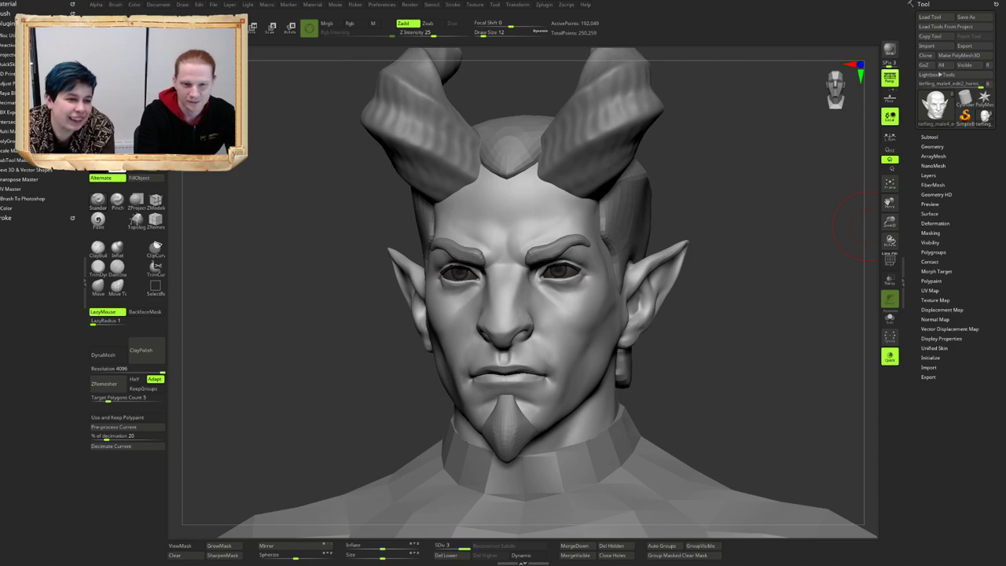
{"action": "left_click", "coordinate": [929, 136]}
Step: Examine the character's facial features up close from the front and at three-quarter angles
{"action": "right_click_drag", "start_coordinate": [539, 265], "coordinate": [472, 250]}
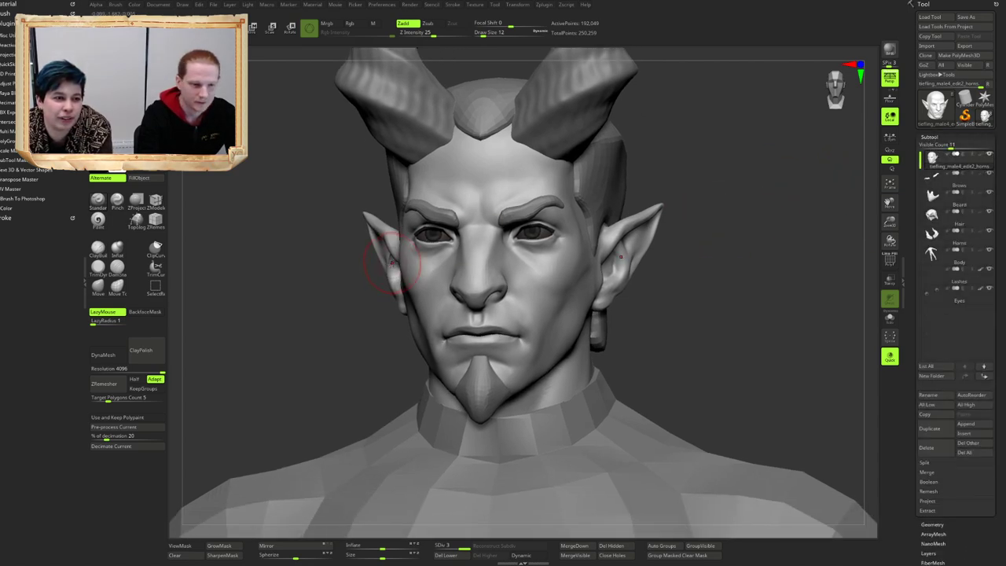
{"action": "right_click_drag", "start_coordinate": [385, 258], "coordinate": [440, 275]}
{"action": "right_click_drag", "start_coordinate": [534, 290], "coordinate": [505, 319]}
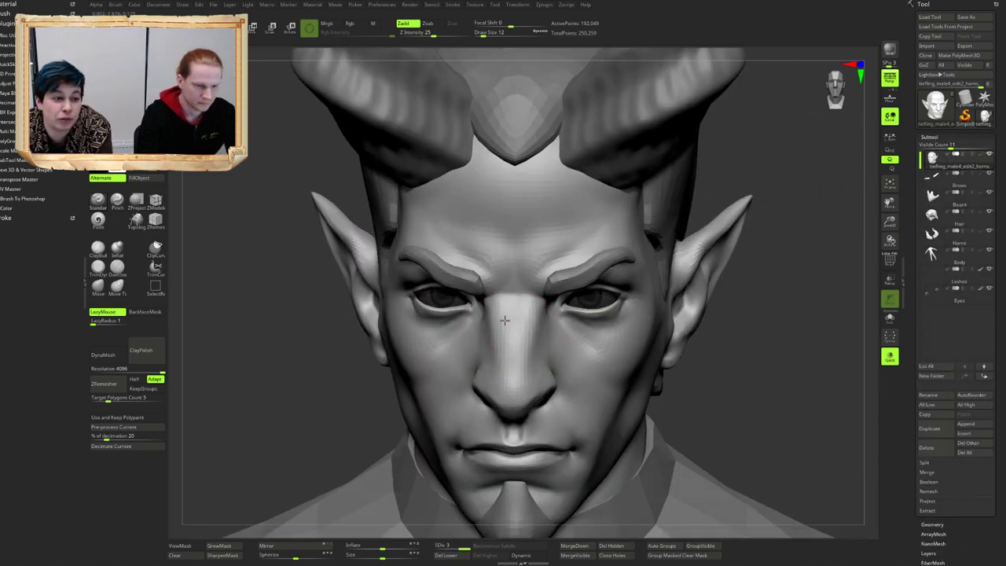
{"action": "right_click_drag", "start_coordinate": [629, 345], "coordinate": [520, 316]}
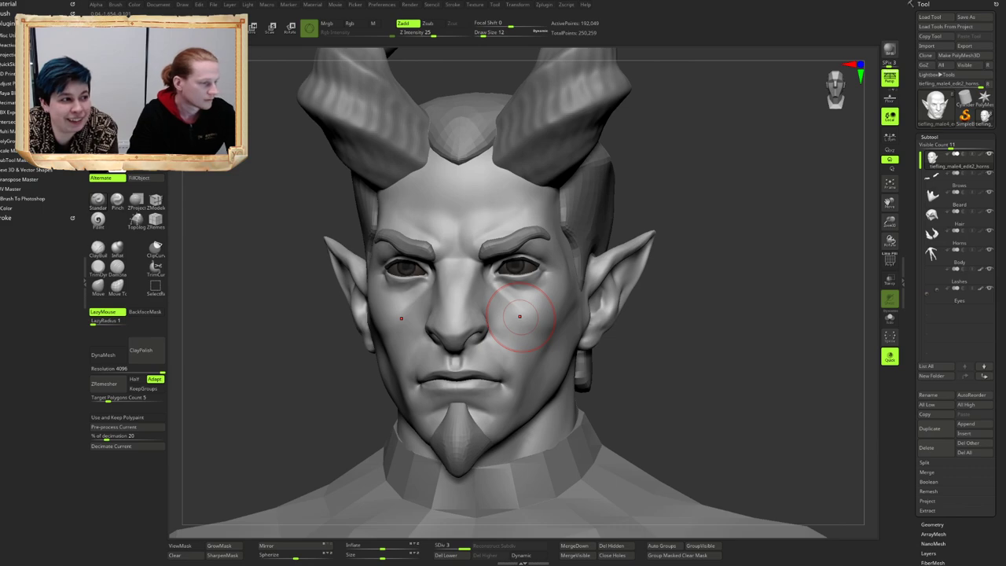
{"action": "mouse_move", "coordinate": [754, 294]}
{"action": "left_mouse_down"}
{"action": "mouse_move", "coordinate": [672, 287]}
{"action": "mouse_move", "coordinate": [686, 286]}
{"action": "left_mouse_up"}
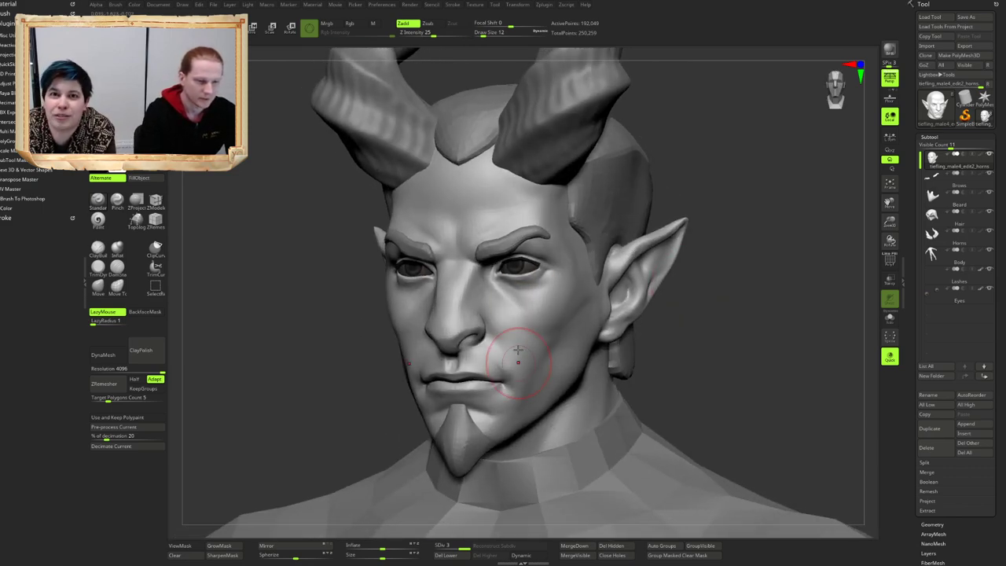
{"action": "mouse_move", "coordinate": [683, 338]}
{"action": "left_mouse_down", "text": "alt"}
{"action": "mouse_move", "coordinate": [682, 294]}
{"action": "mouse_move", "coordinate": [640, 306]}
{"action": "mouse_move", "coordinate": [711, 314]}
{"action": "mouse_move", "coordinate": [668, 334]}
{"action": "left_mouse_up", "text": "alt"}
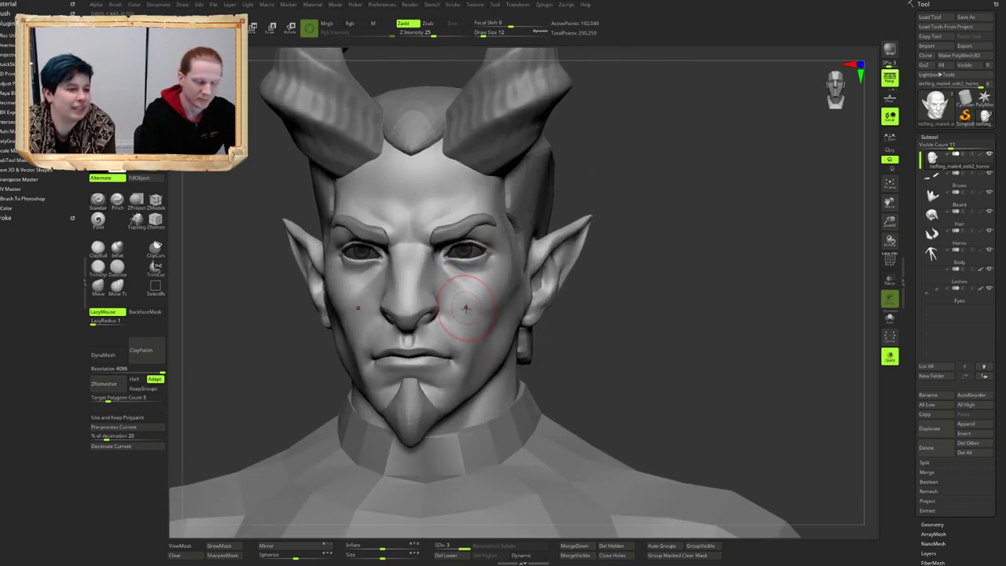
{"action": "left_click_drag", "start_coordinate": [579, 298], "coordinate": [600, 308], "text": "alt"}
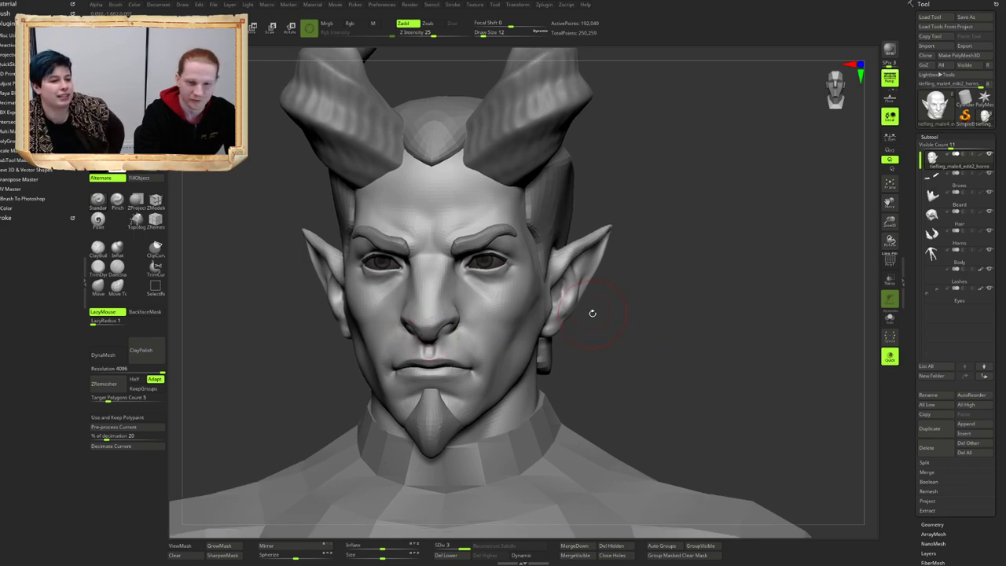
{"action": "left_click_drag", "start_coordinate": [320, 326], "coordinate": [259, 316]}
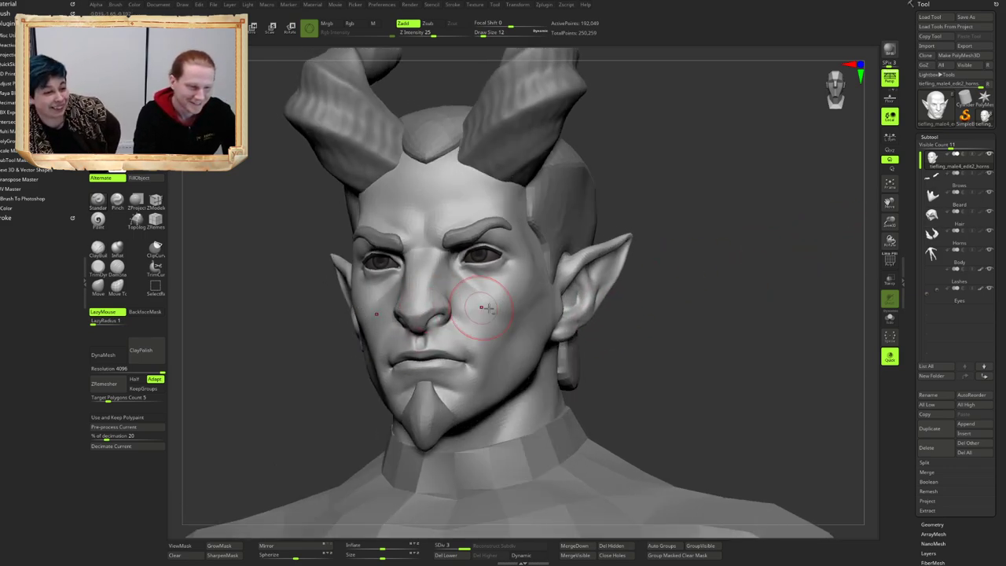
{"action": "left_click_drag", "start_coordinate": [672, 269], "coordinate": [697, 265]}
{"action": "left_click_drag", "start_coordinate": [268, 334], "coordinate": [326, 334], "text": "shift"}
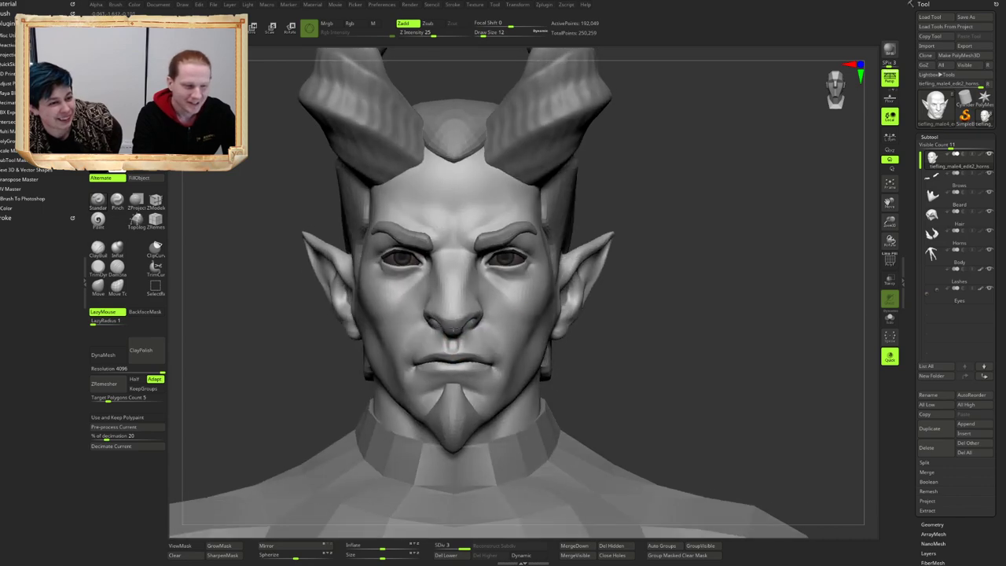
Step: Examine the whole head, including the horns, hairline and ears, from the front and three-quarter angles on both sides
{"action": "right_click_drag", "start_coordinate": [452, 330], "coordinate": [515, 330], "text": "ctrl"}
{"action": "mouse_move", "coordinate": [597, 291]}
{"action": "right_mouse_down", "text": "alt"}
{"action": "mouse_move", "coordinate": [635, 288]}
{"action": "mouse_move", "coordinate": [577, 292]}
{"action": "mouse_move", "coordinate": [540, 247]}
{"action": "mouse_move", "coordinate": [524, 280]}
{"action": "mouse_move", "coordinate": [540, 283]}
{"action": "mouse_move", "coordinate": [513, 287]}
{"action": "mouse_move", "coordinate": [525, 272]}
{"action": "mouse_move", "coordinate": [493, 268]}
{"action": "mouse_move", "coordinate": [483, 289]}
{"action": "right_mouse_up", "text": "alt"}
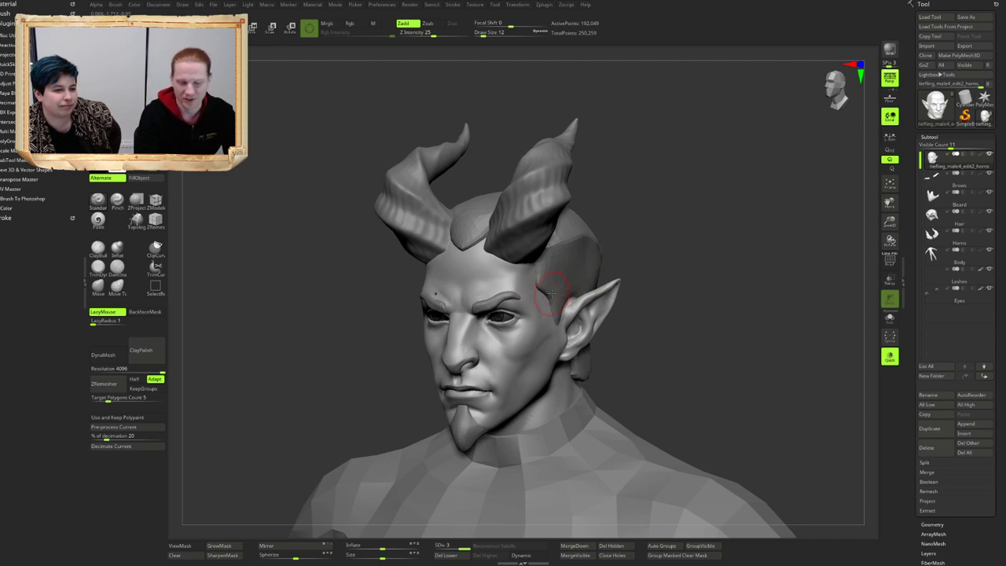
{"action": "right_click_drag", "start_coordinate": [526, 274], "coordinate": [503, 274]}
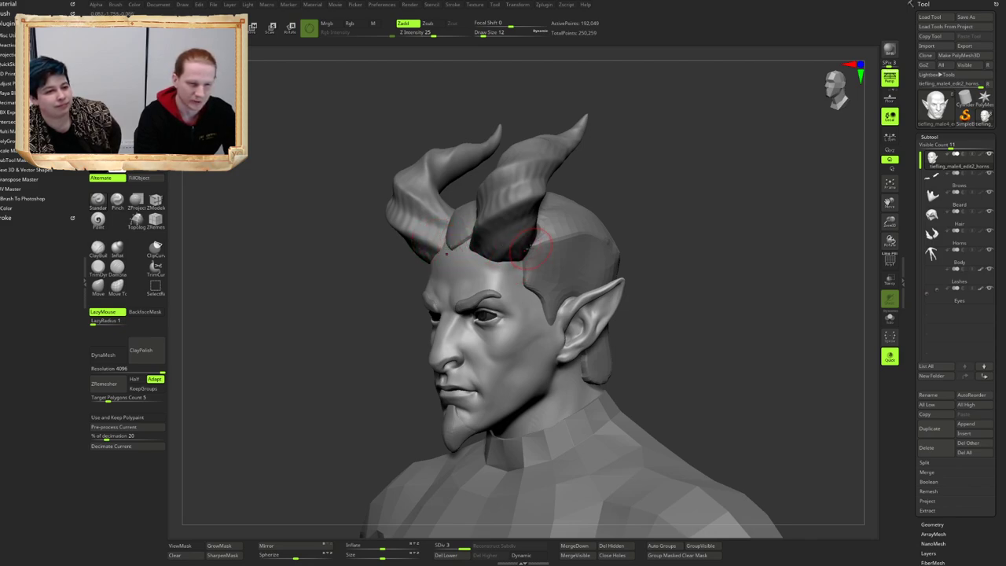
{"action": "right_click_drag", "start_coordinate": [544, 261], "coordinate": [504, 256]}
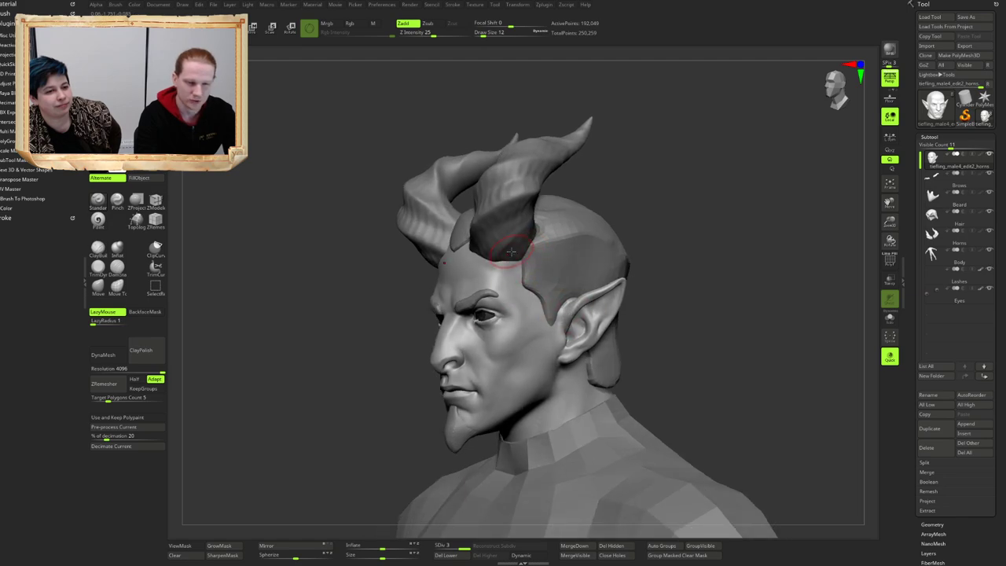
{"action": "mouse_move", "coordinate": [506, 318]}
{"action": "right_mouse_down"}
{"action": "mouse_move", "coordinate": [649, 315]}
{"action": "mouse_move", "coordinate": [668, 303]}
{"action": "right_mouse_up"}
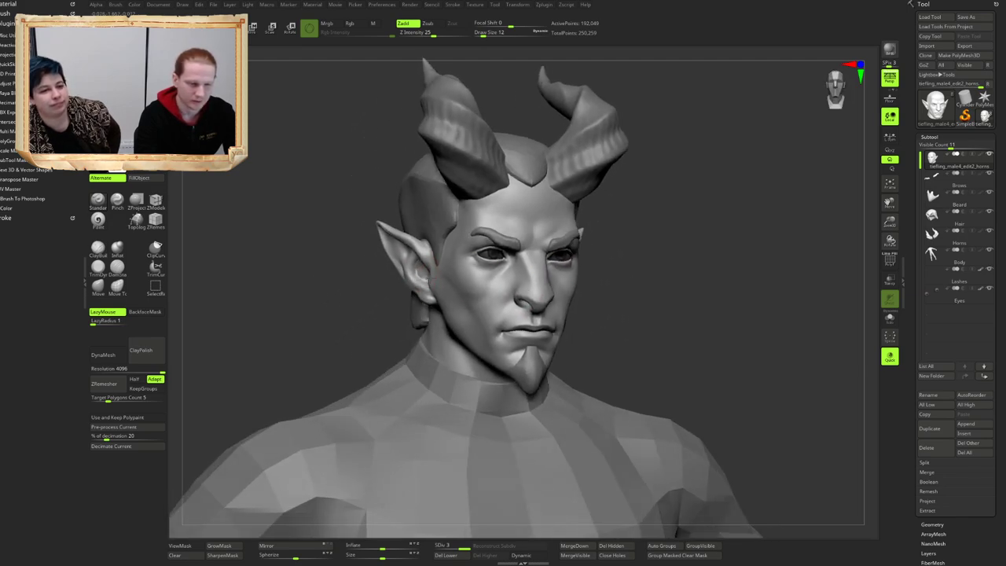
{"action": "right_click_drag", "start_coordinate": [436, 271], "coordinate": [456, 268]}
{"action": "right_click_drag", "start_coordinate": [503, 290], "coordinate": [476, 285]}
{"action": "mouse_move", "coordinate": [668, 298]}
{"action": "right_mouse_down"}
{"action": "mouse_move", "coordinate": [478, 295]}
{"action": "mouse_move", "coordinate": [486, 311]}
{"action": "mouse_move", "coordinate": [495, 289]}
{"action": "right_mouse_up"}
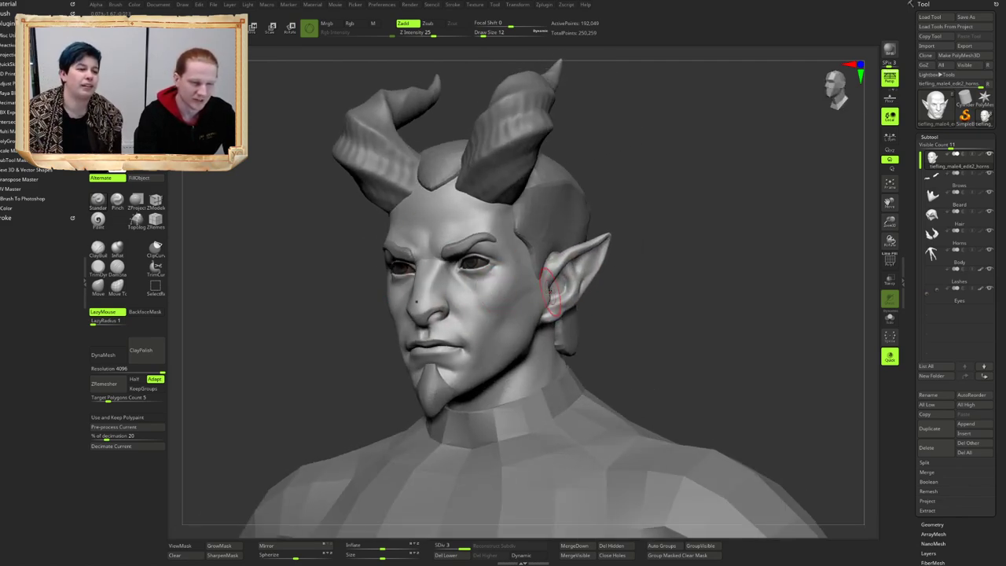
{"action": "mouse_move", "coordinate": [564, 267]}
{"action": "right_mouse_down", "text": "alt"}
{"action": "mouse_move", "coordinate": [551, 281]}
{"action": "mouse_move", "coordinate": [539, 275]}
{"action": "mouse_move", "coordinate": [528, 293]}
{"action": "right_mouse_up", "text": "alt"}
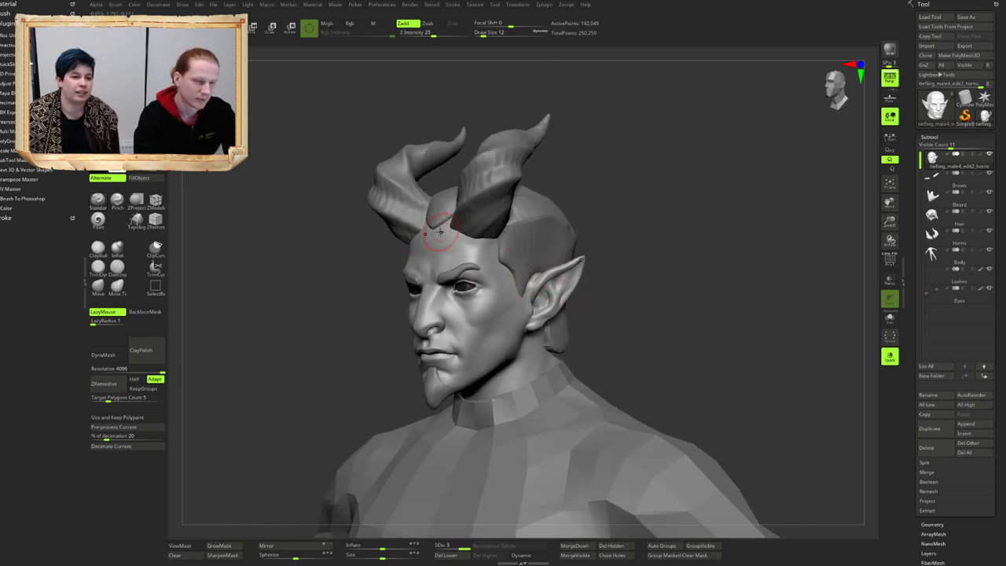
{"action": "mouse_move", "coordinate": [493, 228]}
{"action": "right_mouse_down"}
{"action": "mouse_move", "coordinate": [465, 233]}
{"action": "mouse_move", "coordinate": [525, 255]}
{"action": "right_mouse_up"}
{"action": "mouse_move", "coordinate": [525, 254]}
{"action": "right_mouse_down", "text": "ctrl"}
{"action": "mouse_move", "coordinate": [502, 225]}
{"action": "mouse_move", "coordinate": [490, 231]}
{"action": "mouse_move", "coordinate": [497, 285]}
{"action": "mouse_move", "coordinate": [549, 294]}
{"action": "right_mouse_up", "text": "ctrl"}
{"action": "right_click_drag", "start_coordinate": [603, 239], "coordinate": [571, 244]}
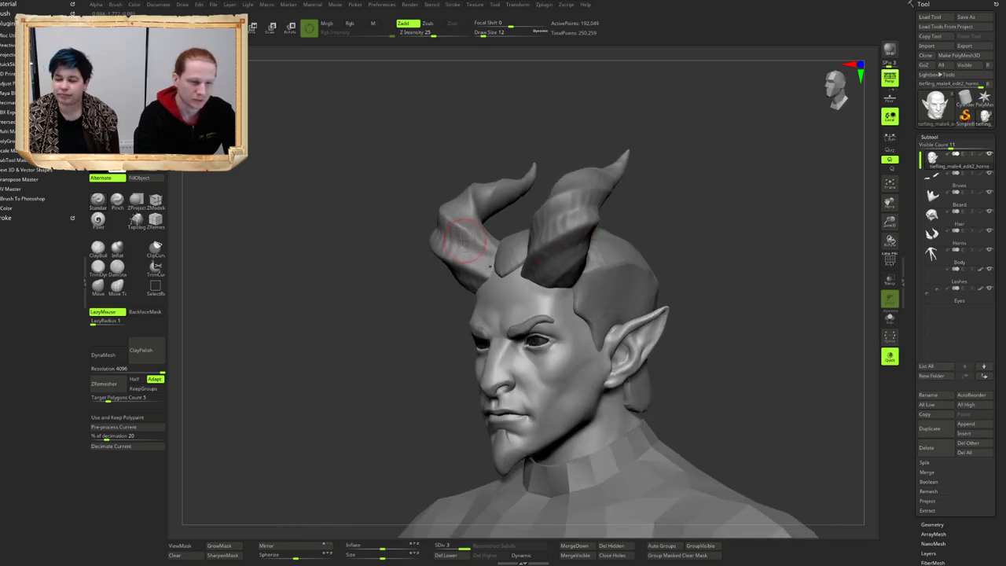
Step: Make the Horns subtool active and enlarge the brush draw size to 48
{"action": "mouse_move", "coordinate": [480, 231]}
{"action": "right_mouse_down"}
{"action": "mouse_move", "coordinate": [511, 239]}
{"action": "mouse_move", "coordinate": [507, 211]}
{"action": "mouse_move", "coordinate": [507, 252]}
{"action": "mouse_move", "coordinate": [524, 267]}
{"action": "right_mouse_up"}
{"action": "left_click", "coordinate": [464, 241], "text": "alt"}
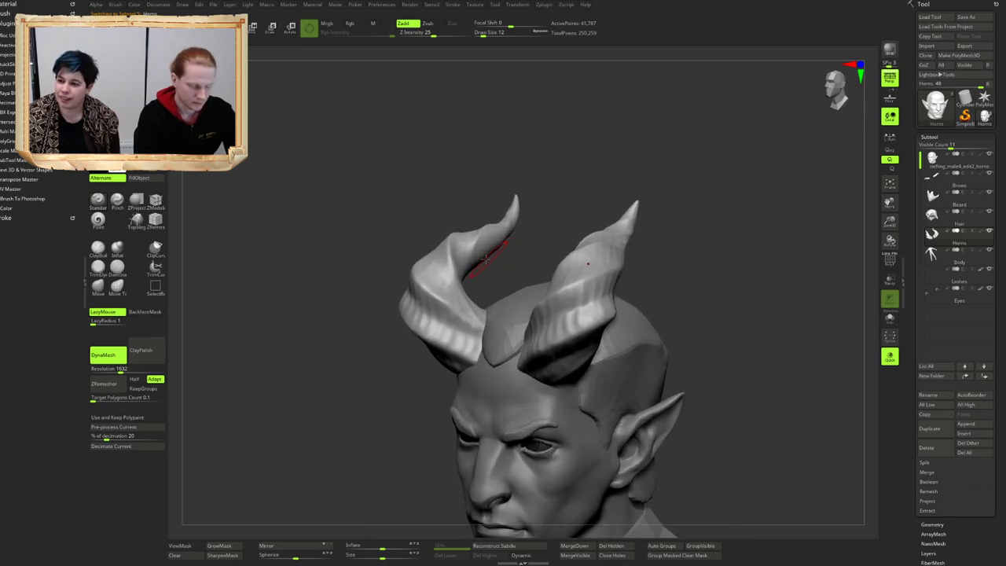
{"action": "key", "text": "]"}
{"action": "key", "text": "]"}
{"action": "key", "text": "]"}
{"action": "key", "text": "]"}
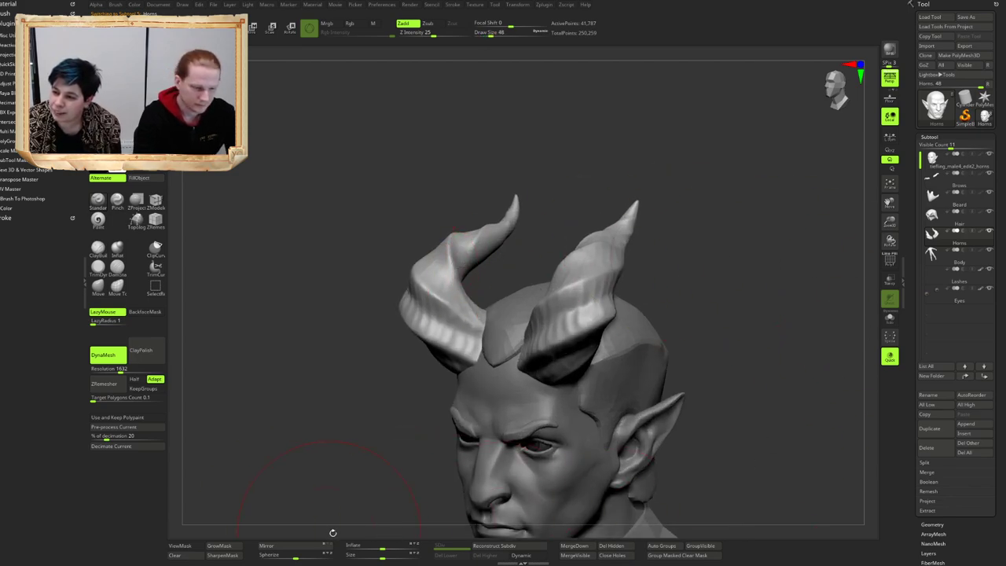
Step: Try to reconstruct the lower subdivision levels of the horns mesh
{"action": "left_click", "coordinate": [495, 545]}
{"action": "right_click_drag", "start_coordinate": [626, 367], "coordinate": [662, 303], "text": "alt"}
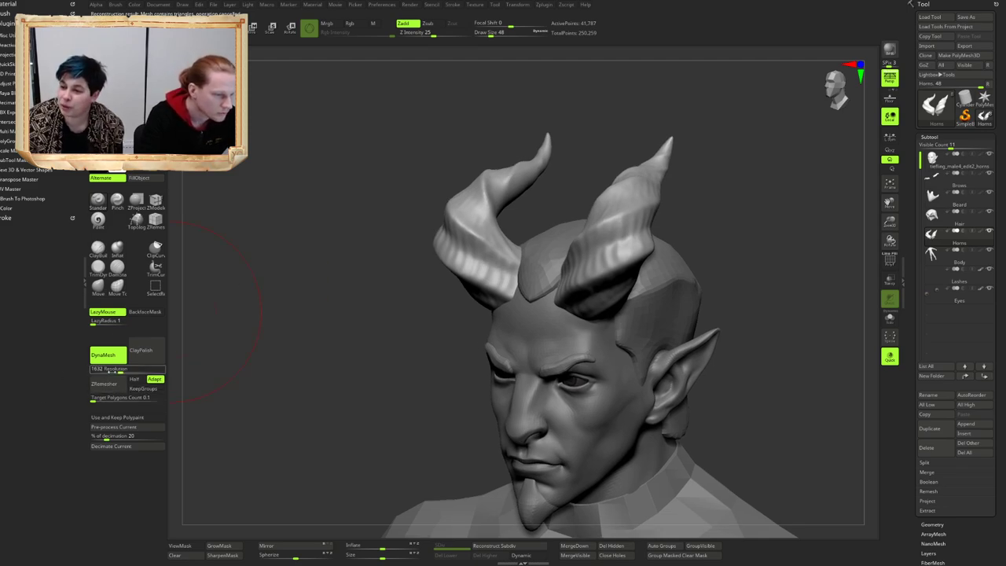
Step: Set the DynaMesh resolution to 128 and retopologize the horns with ZRemesher
{"action": "left_click", "coordinate": [125, 369]}
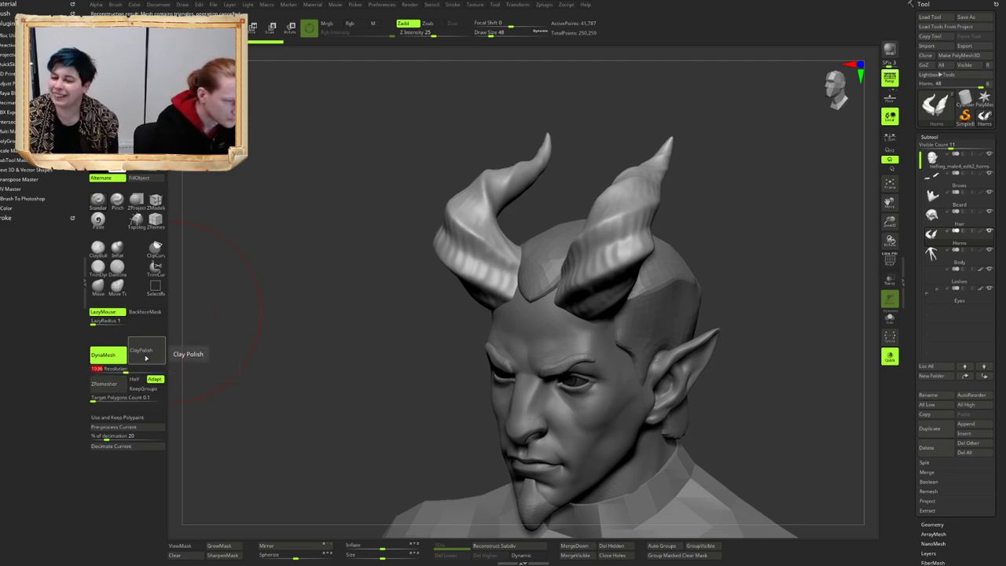
{"action": "type", "text": "32"}
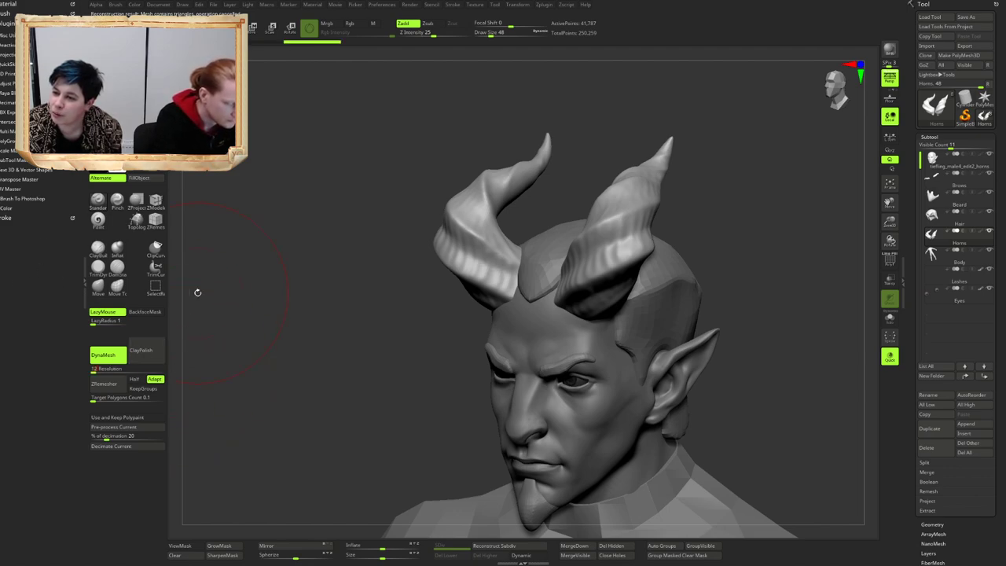
{"action": "left_click", "coordinate": [112, 384]}
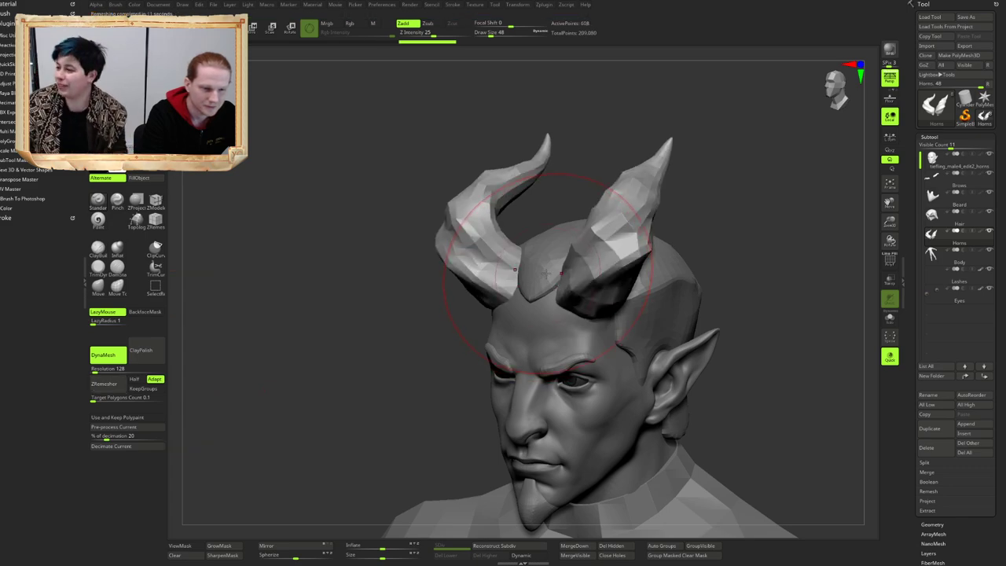
Step: Reduce the brush draw size to 36 for working on the low-poly horns
{"action": "mouse_move", "coordinate": [544, 273]}
{"action": "right_mouse_down"}
{"action": "mouse_move", "coordinate": [589, 267]}
{"action": "mouse_move", "coordinate": [589, 356]}
{"action": "right_mouse_up"}
{"action": "right_click_drag", "start_coordinate": [544, 331], "coordinate": [437, 362], "text": "ctrl"}
{"action": "mouse_move", "coordinate": [437, 361]}
{"action": "right_mouse_down", "text": "ctrl"}
{"action": "mouse_move", "coordinate": [434, 330]}
{"action": "mouse_move", "coordinate": [431, 355]}
{"action": "right_mouse_up", "text": "ctrl"}
{"action": "key", "text": "bracketleft"}
{"action": "key", "text": "bracketleft"}
{"action": "key", "text": "bracketleft"}
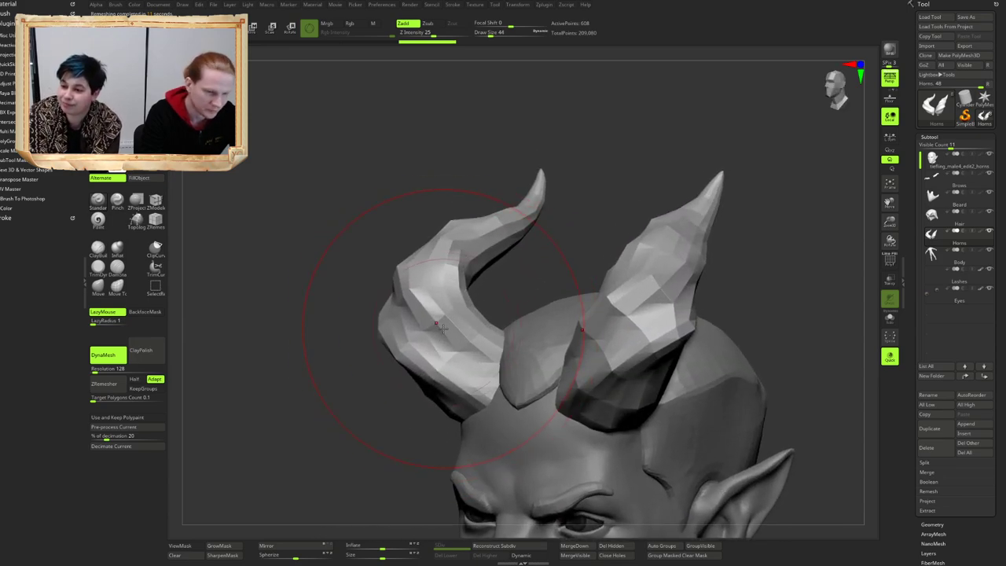
{"action": "mouse_move", "coordinate": [578, 228]}
{"action": "right_mouse_down"}
{"action": "mouse_move", "coordinate": [518, 259]}
{"action": "mouse_move", "coordinate": [468, 205]}
{"action": "right_mouse_up"}
{"action": "right_click_drag", "start_coordinate": [468, 206], "coordinate": [561, 328], "text": "ctrl"}
{"action": "left_click_drag", "start_coordinate": [561, 328], "coordinate": [627, 178], "text": "ctrl"}
{"action": "left_click_drag", "start_coordinate": [640, 187], "coordinate": [673, 212], "text": "ctrl"}
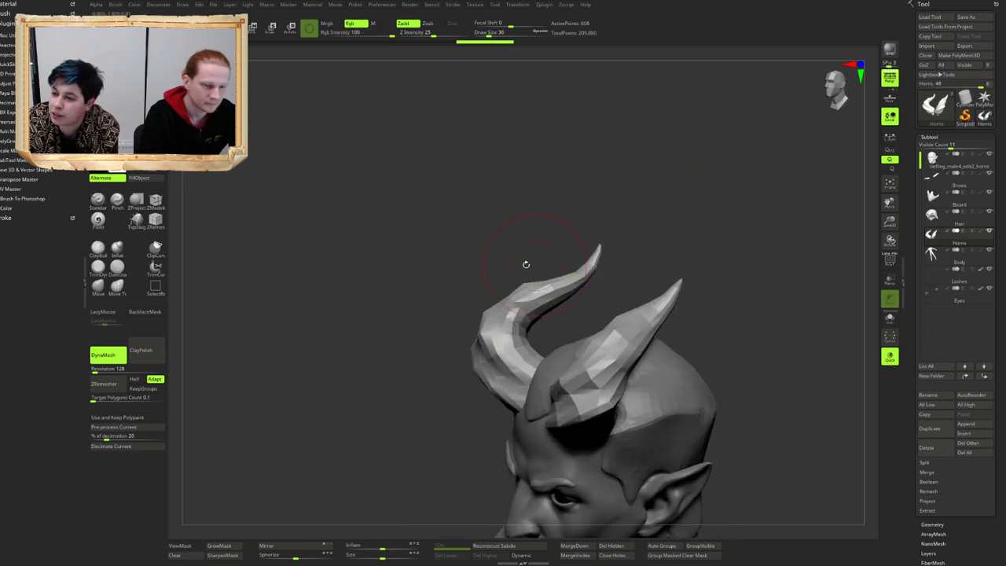
Step: Mask the upper halves of both horns symmetrically
{"action": "mouse_move", "coordinate": [525, 265]}
{"action": "right_mouse_down"}
{"action": "mouse_move", "coordinate": [479, 253]}
{"action": "mouse_move", "coordinate": [452, 296]}
{"action": "mouse_move", "coordinate": [462, 281]}
{"action": "mouse_move", "coordinate": [457, 289]}
{"action": "right_mouse_up"}
{"action": "left_click", "coordinate": [146, 70], "text": "ctrl"}
{"action": "left_click", "coordinate": [234, 83], "text": "ctrl"}
{"action": "left_click_drag", "start_coordinate": [484, 310], "coordinate": [659, 107], "text": "ctrl"}
{"action": "right_click_drag", "start_coordinate": [473, 218], "coordinate": [521, 190], "text": "alt"}
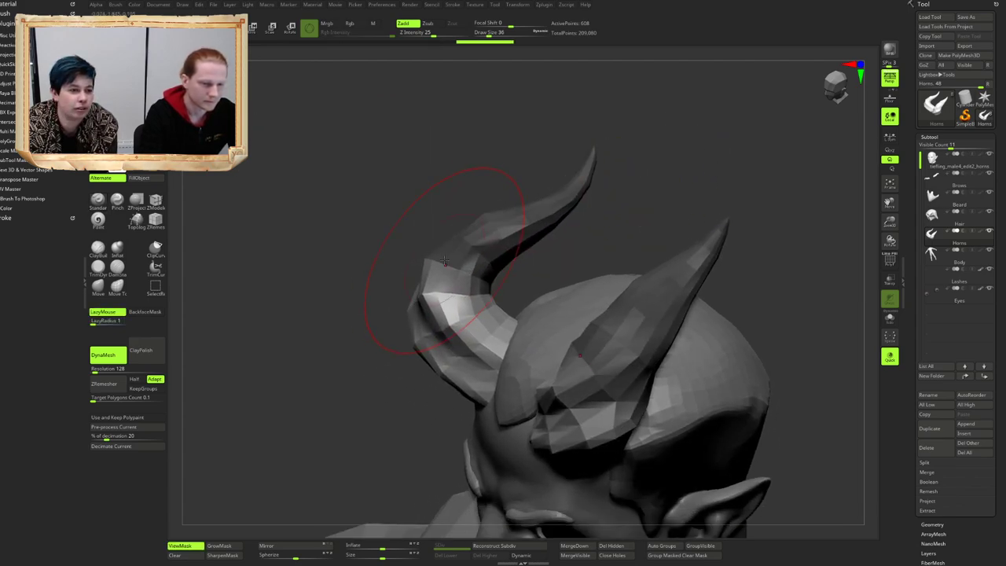
Step: Blur the edge of the horn mask and invert it to leave the upper halves and tips unmasked
{"action": "left_click", "coordinate": [489, 247], "text": "ctrl"}
{"action": "left_click", "coordinate": [489, 223], "text": "ctrl"}
{"action": "left_click", "coordinate": [570, 249], "text": "ctrl"}
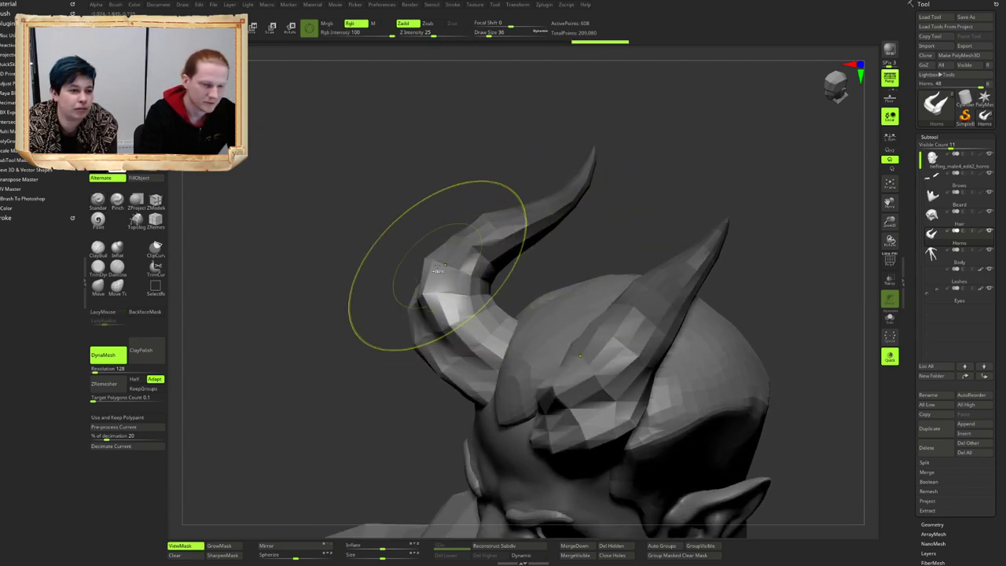
{"action": "left_click", "coordinate": [440, 265], "text": "ctrl"}
{"action": "left_click", "coordinate": [493, 256], "text": "ctrl"}
{"action": "left_click", "coordinate": [572, 254], "text": "ctrl"}
{"action": "left_click", "coordinate": [489, 264], "text": "ctrl"}
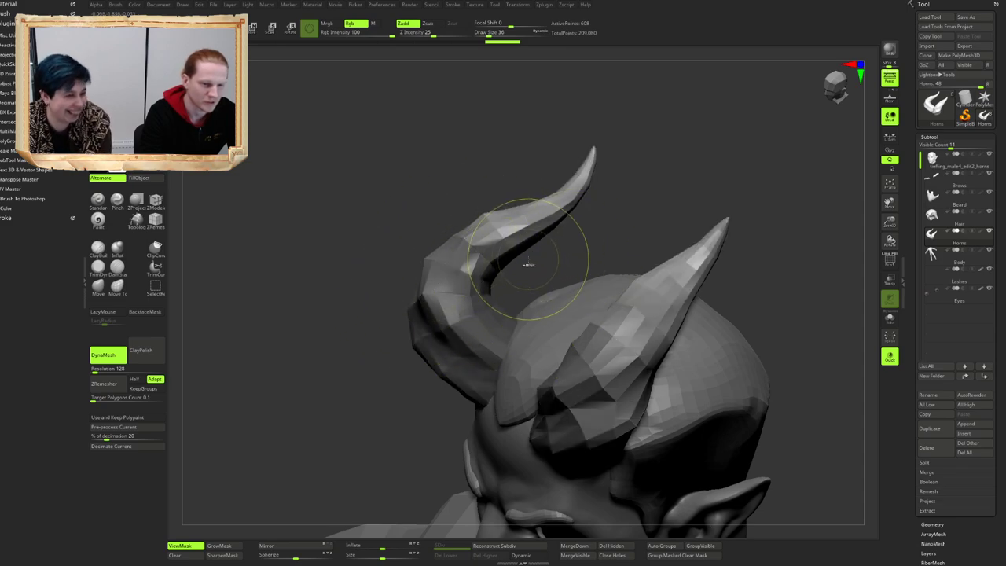
{"action": "right_click_drag", "start_coordinate": [504, 250], "coordinate": [463, 294], "text": "alt"}
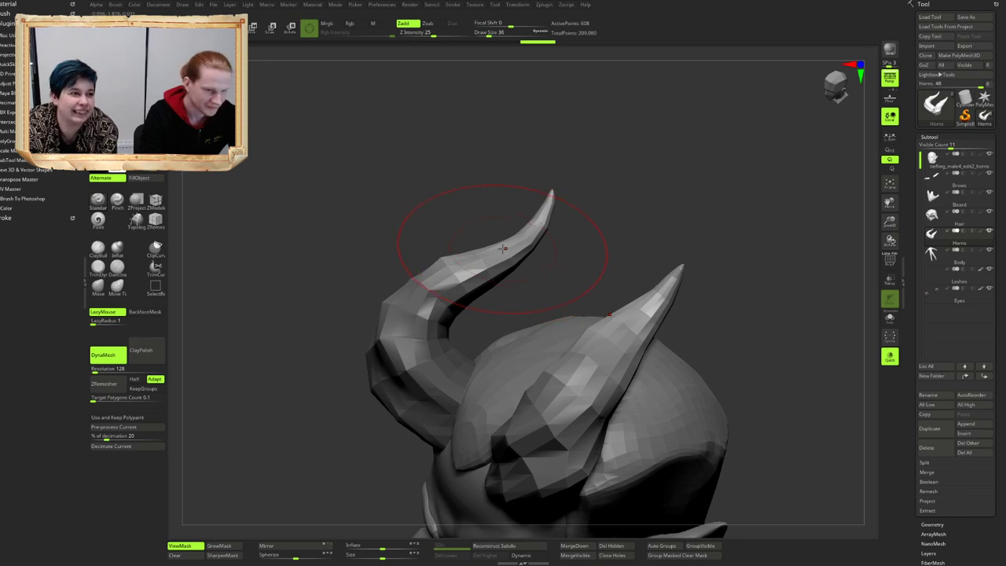
Step: Bend the unmasked upper parts of both horns with a Transpose Rotate line instead of the Gizmo
{"action": "key", "text": "r"}
{"action": "right_click_drag", "start_coordinate": [503, 248], "coordinate": [515, 224], "text": "alt"}
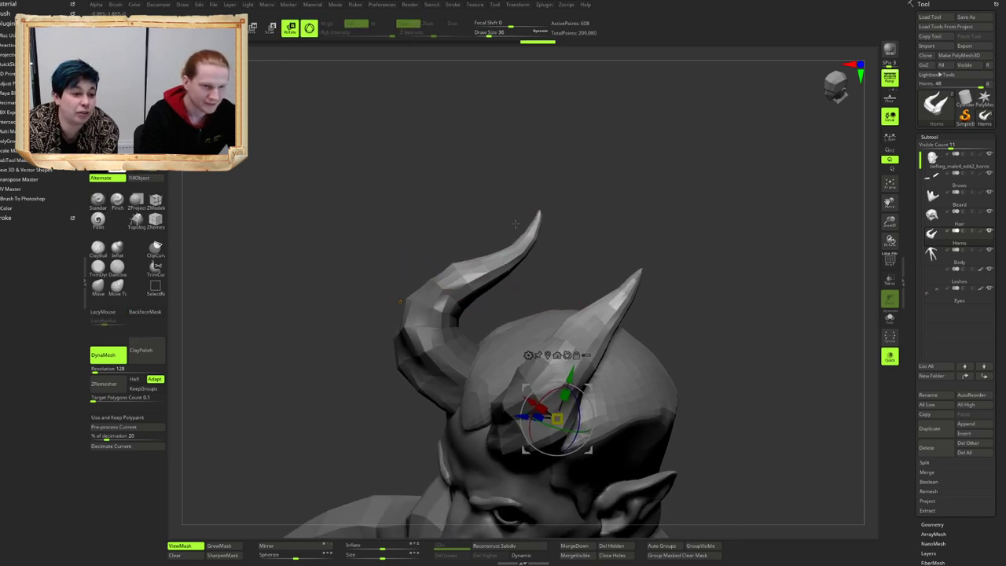
{"action": "left_click", "coordinate": [309, 28]}
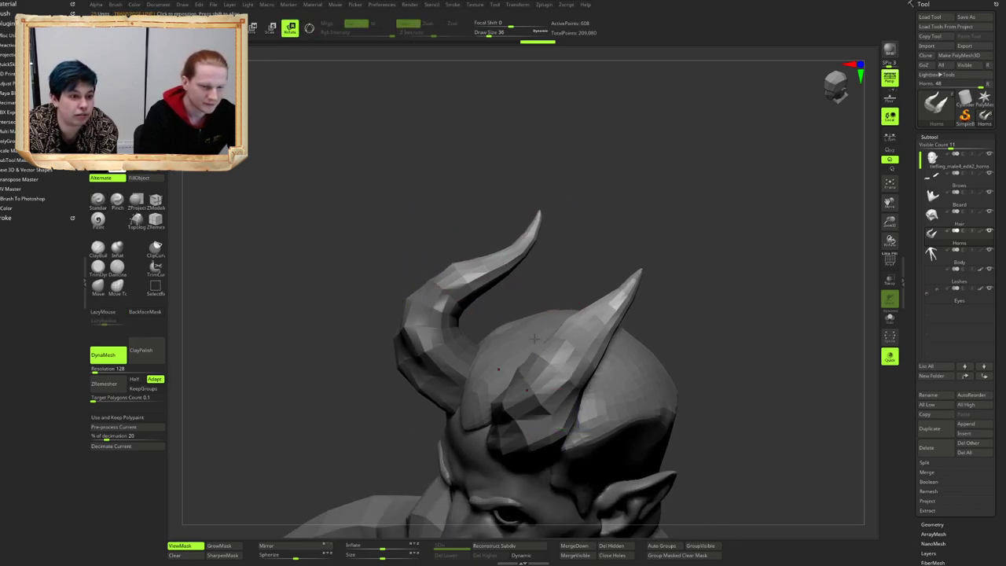
{"action": "right_click_drag", "start_coordinate": [534, 339], "coordinate": [561, 261], "text": "alt"}
{"action": "key", "text": "alt+s"}
{"action": "mouse_move", "coordinate": [504, 289]}
{"action": "right_mouse_down"}
{"action": "mouse_move", "coordinate": [516, 272]}
{"action": "mouse_move", "coordinate": [495, 304]}
{"action": "right_mouse_up"}
{"action": "mouse_move", "coordinate": [432, 255]}
{"action": "left_mouse_down"}
{"action": "mouse_move", "coordinate": [567, 291]}
{"action": "mouse_move", "coordinate": [520, 289]}
{"action": "mouse_move", "coordinate": [436, 244]}
{"action": "mouse_move", "coordinate": [466, 237]}
{"action": "left_mouse_up"}
{"action": "key", "text": "alt+s"}
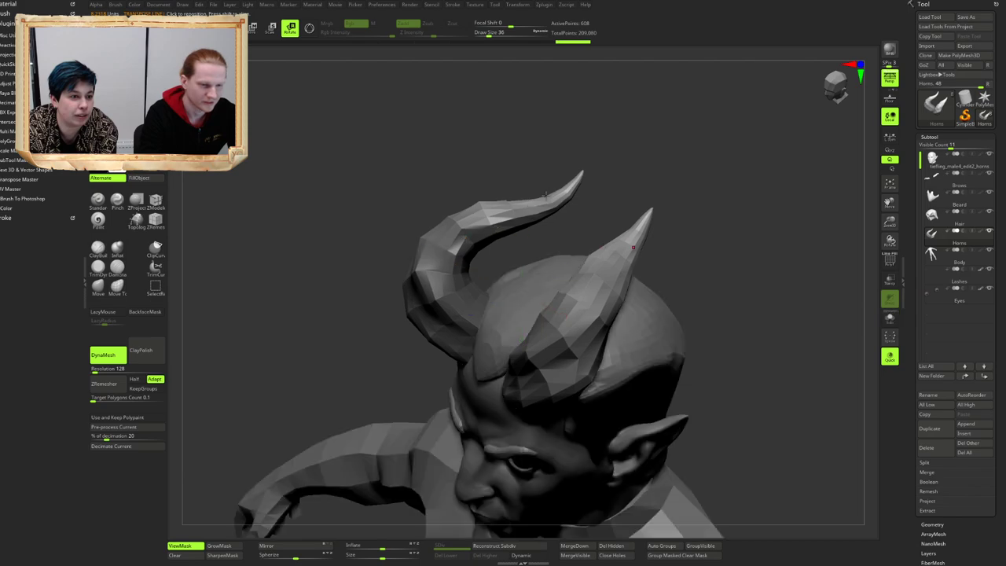
Step: Return to drawing mode and clear the mask from both horns
{"action": "mouse_move", "coordinate": [541, 198]}
{"action": "right_mouse_down"}
{"action": "mouse_move", "coordinate": [466, 222]}
{"action": "mouse_move", "coordinate": [440, 200]}
{"action": "mouse_move", "coordinate": [456, 216]}
{"action": "mouse_move", "coordinate": [327, 235]}
{"action": "right_mouse_up"}
{"action": "key", "text": "q"}
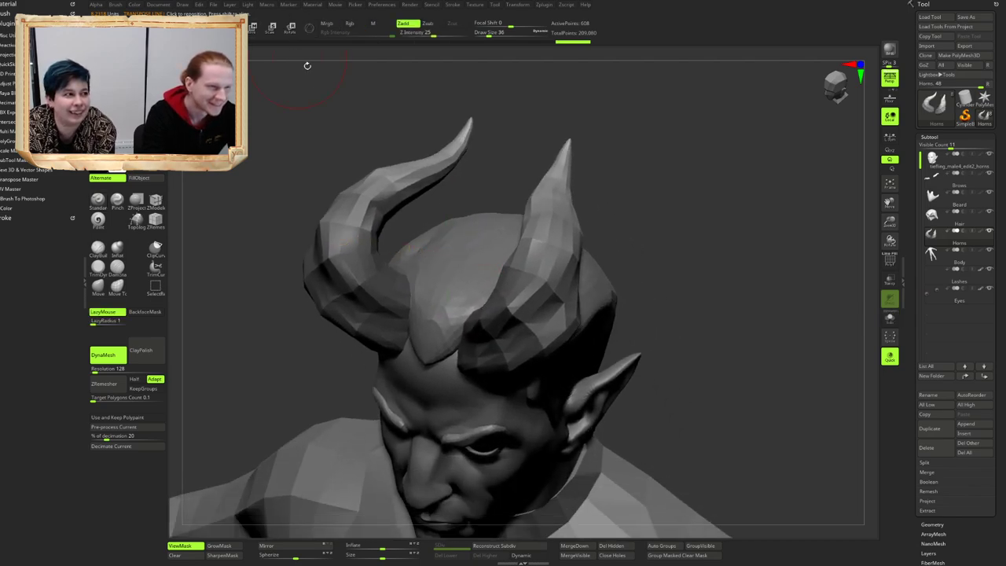
{"action": "right_click_drag", "start_coordinate": [307, 65], "coordinate": [431, 233]}
{"action": "left_click_drag", "start_coordinate": [378, 229], "coordinate": [351, 189], "text": "ctrl"}
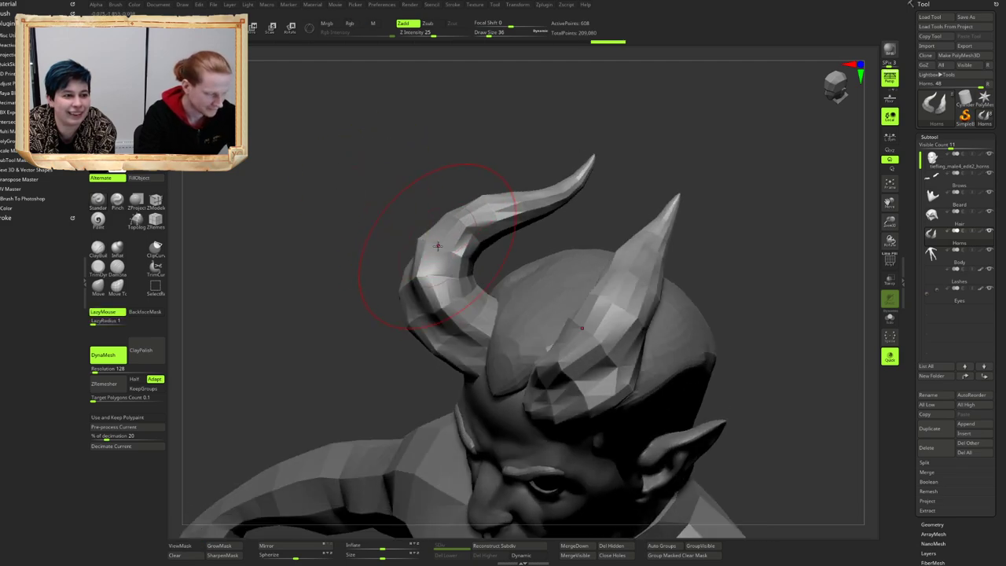
{"action": "mouse_move", "coordinate": [449, 249]}
{"action": "right_mouse_down", "text": "ctrl"}
{"action": "mouse_move", "coordinate": [440, 267]}
{"action": "mouse_move", "coordinate": [519, 227]}
{"action": "mouse_move", "coordinate": [484, 259]}
{"action": "mouse_move", "coordinate": [497, 265]}
{"action": "mouse_move", "coordinate": [471, 293]}
{"action": "right_mouse_up", "text": "ctrl"}
{"action": "mouse_move", "coordinate": [539, 268]}
{"action": "right_mouse_down", "text": "ctrl"}
{"action": "mouse_move", "coordinate": [557, 293]}
{"action": "mouse_move", "coordinate": [534, 287]}
{"action": "mouse_move", "coordinate": [550, 263]}
{"action": "right_mouse_up", "text": "ctrl"}
{"action": "right_click_drag", "start_coordinate": [567, 302], "coordinate": [550, 271], "text": "ctrl"}
Step: Enlarge both horns relative to the head with a Transpose Scale line starting at the forehead
{"action": "mouse_move", "coordinate": [482, 269]}
{"action": "right_mouse_down"}
{"action": "mouse_move", "coordinate": [440, 283]}
{"action": "mouse_move", "coordinate": [379, 279]}
{"action": "right_mouse_up"}
{"action": "key", "text": "w"}
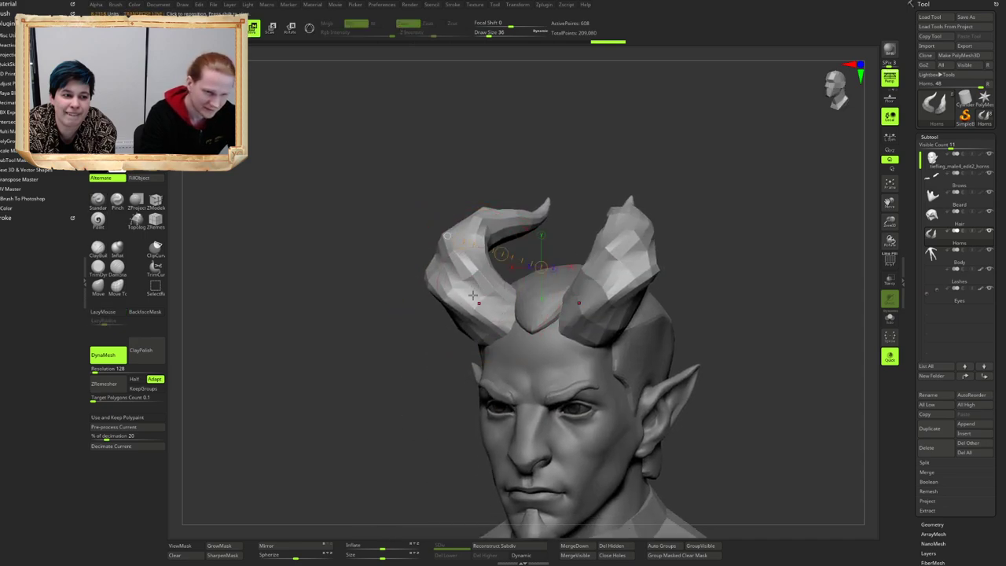
{"action": "right_click_drag", "start_coordinate": [478, 299], "coordinate": [500, 327], "text": "shift"}
{"action": "left_click_drag", "start_coordinate": [354, 199], "coordinate": [348, 136]}
{"action": "key", "text": "ctrl+z"}
{"action": "right_click_drag", "start_coordinate": [500, 196], "coordinate": [493, 230], "text": "ctrl"}
{"action": "left_click_drag", "start_coordinate": [529, 227], "coordinate": [671, 265]}
{"action": "left_click_drag", "start_coordinate": [465, 295], "coordinate": [633, 252]}
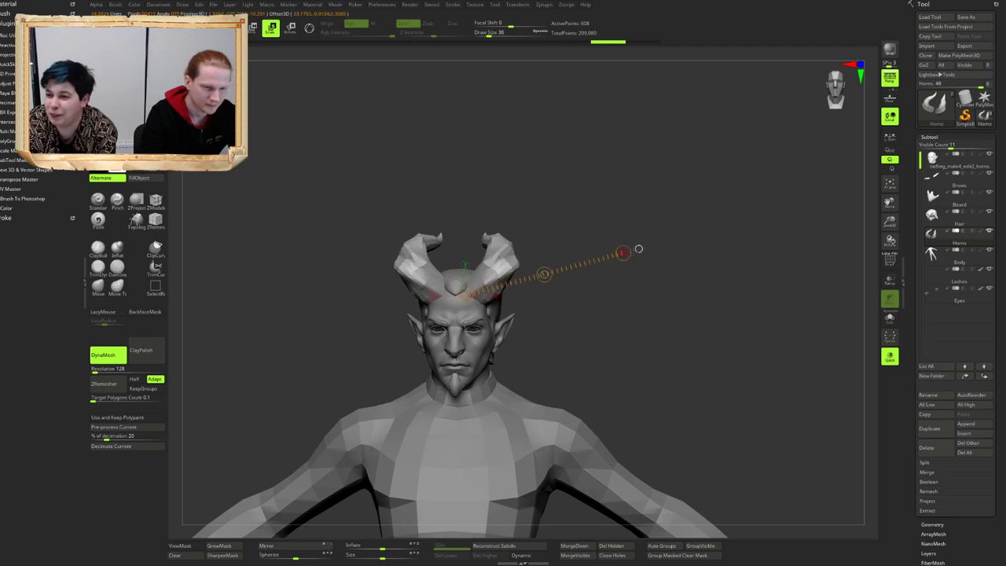
{"action": "right_click_drag", "start_coordinate": [395, 220], "coordinate": [350, 211]}
{"action": "right_click_drag", "start_coordinate": [351, 211], "coordinate": [369, 177], "text": "ctrl"}
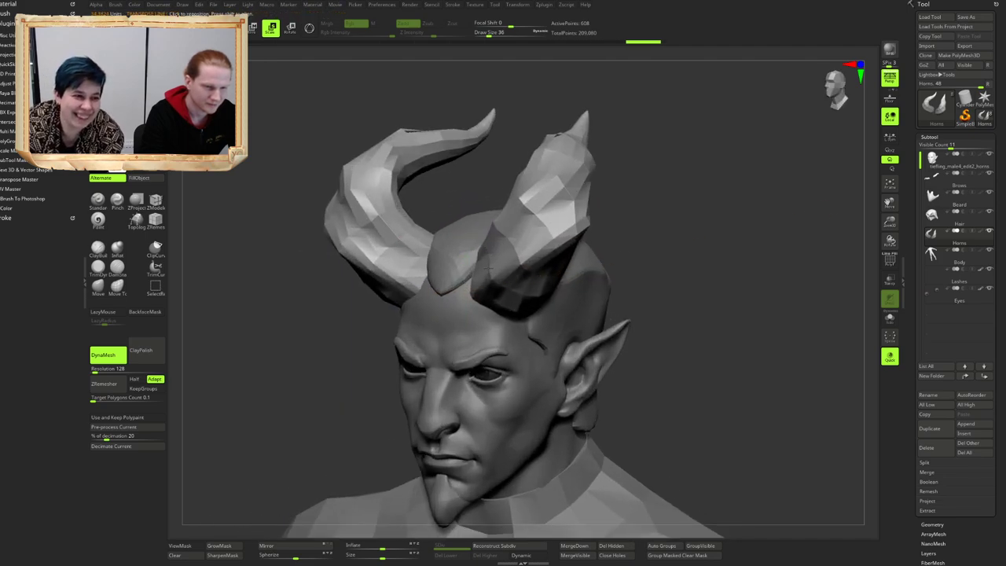
Step: Mask the lower parts of both horns with a softened edge, leaving the section above the bend unmasked
{"action": "right_click_drag", "start_coordinate": [369, 134], "coordinate": [373, 144], "text": "alt"}
{"action": "right_click_drag", "start_coordinate": [372, 145], "coordinate": [328, 161]}
{"action": "key", "text": "q"}
{"action": "right_click_drag", "start_coordinate": [430, 251], "coordinate": [402, 323], "text": "alt"}
{"action": "mouse_move", "coordinate": [403, 325]}
{"action": "left_mouse_down", "text": "ctrl"}
{"action": "mouse_move", "coordinate": [347, 300]}
{"action": "mouse_move", "coordinate": [678, 175]}
{"action": "mouse_move", "coordinate": [520, 237]}
{"action": "left_mouse_up", "text": "ctrl"}
{"action": "left_click", "coordinate": [464, 220], "text": "ctrl"}
{"action": "left_click", "coordinate": [447, 275], "text": "ctrl"}
{"action": "mouse_move", "coordinate": [446, 275]}
{"action": "right_mouse_down", "text": "ctrl"}
{"action": "mouse_move", "coordinate": [432, 321]}
{"action": "mouse_move", "coordinate": [415, 256]}
{"action": "right_mouse_up", "text": "ctrl"}
Step: Isolate the horns and place a Transpose Rotate line starting at the bend of one horn
{"action": "key", "text": "r"}
{"action": "mouse_move", "coordinate": [421, 301]}
{"action": "left_mouse_down"}
{"action": "mouse_move", "coordinate": [364, 264]}
{"action": "mouse_move", "coordinate": [312, 170]}
{"action": "mouse_move", "coordinate": [348, 157]}
{"action": "mouse_move", "coordinate": [340, 168]}
{"action": "left_mouse_up"}
{"action": "right_click_drag", "start_coordinate": [339, 168], "coordinate": [369, 206]}
{"action": "key", "text": "shift+alt+s"}
{"action": "left_click_drag", "start_coordinate": [354, 246], "coordinate": [420, 222]}
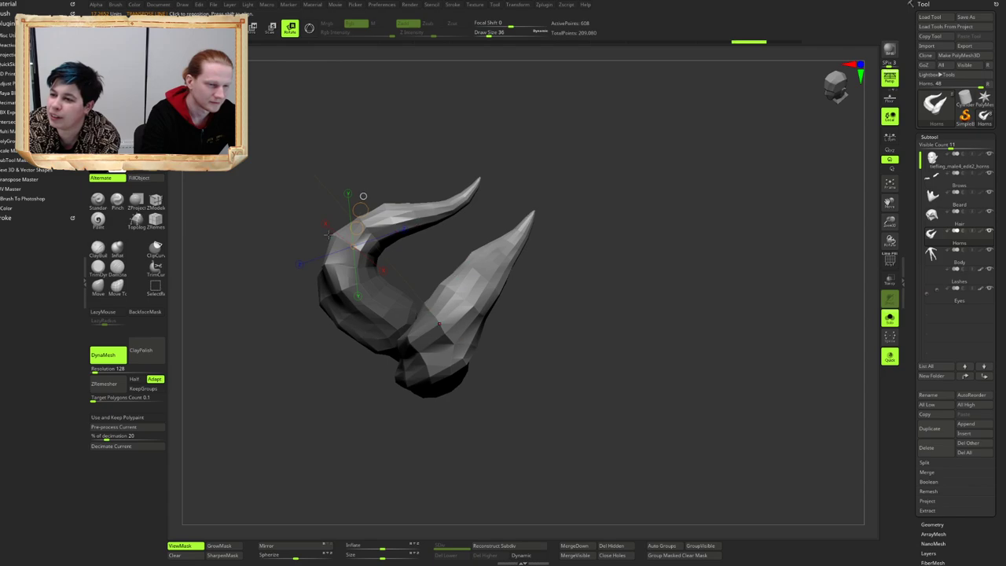
{"action": "left_click_drag", "start_coordinate": [343, 242], "coordinate": [427, 274]}
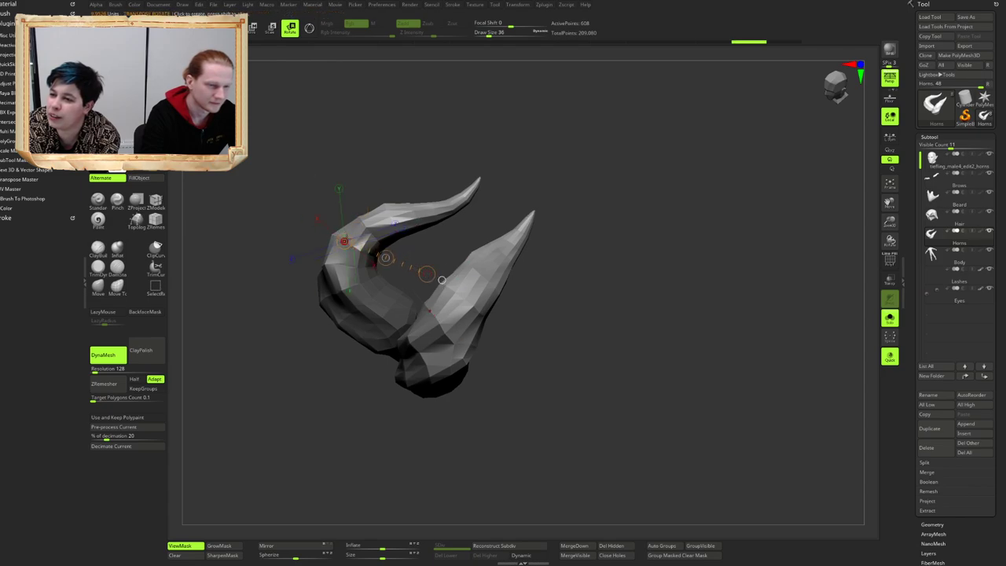
{"action": "left_click_drag", "start_coordinate": [344, 241], "coordinate": [374, 225]}
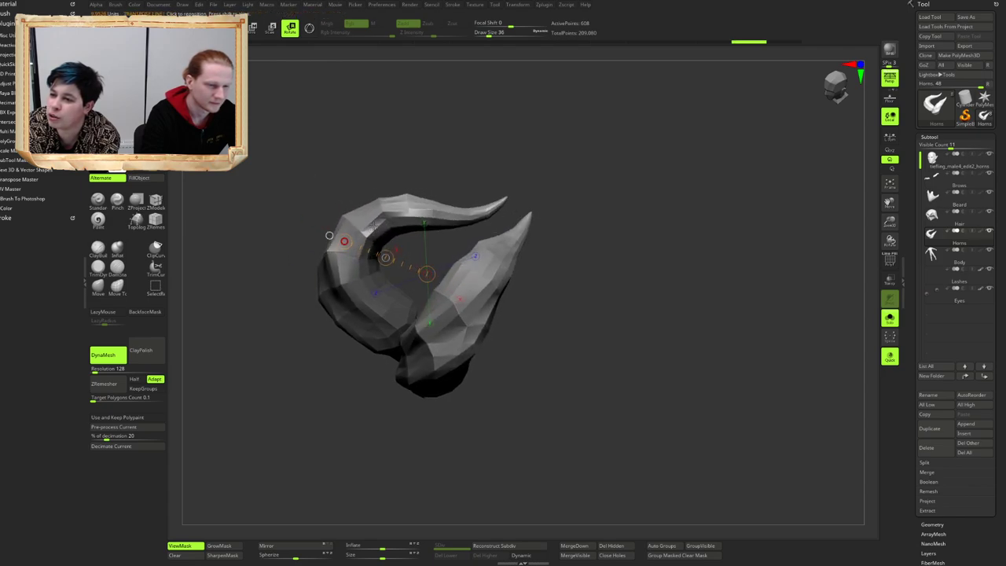
{"action": "left_click_drag", "start_coordinate": [586, 185], "coordinate": [505, 152]}
{"action": "key", "text": "ctrl+z"}
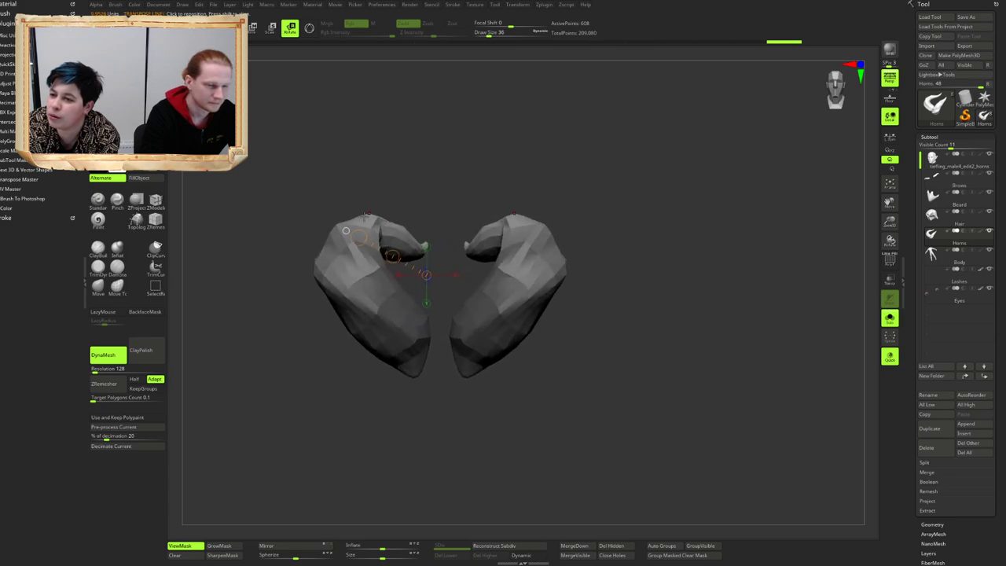
Step: Rotate the unmasked horn ends outward around the bend with a new Transpose line in front view
{"action": "left_click_drag", "start_coordinate": [336, 242], "coordinate": [252, 440]}
{"action": "right_click_drag", "start_coordinate": [445, 317], "coordinate": [479, 322]}
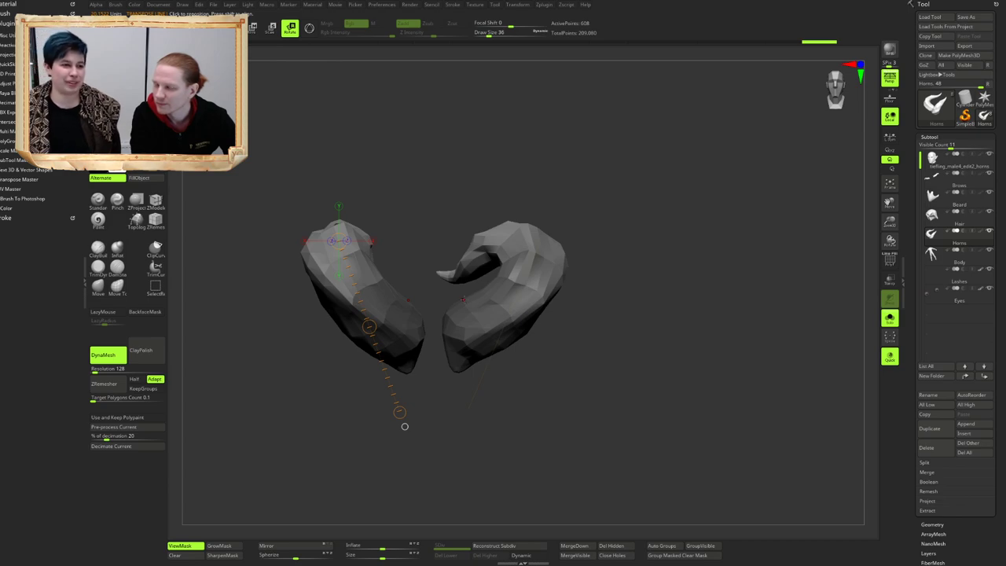
{"action": "mouse_move", "coordinate": [408, 247]}
{"action": "right_mouse_down", "text": "shift"}
{"action": "mouse_move", "coordinate": [435, 241]}
{"action": "mouse_move", "coordinate": [433, 266]}
{"action": "right_mouse_up", "text": "shift"}
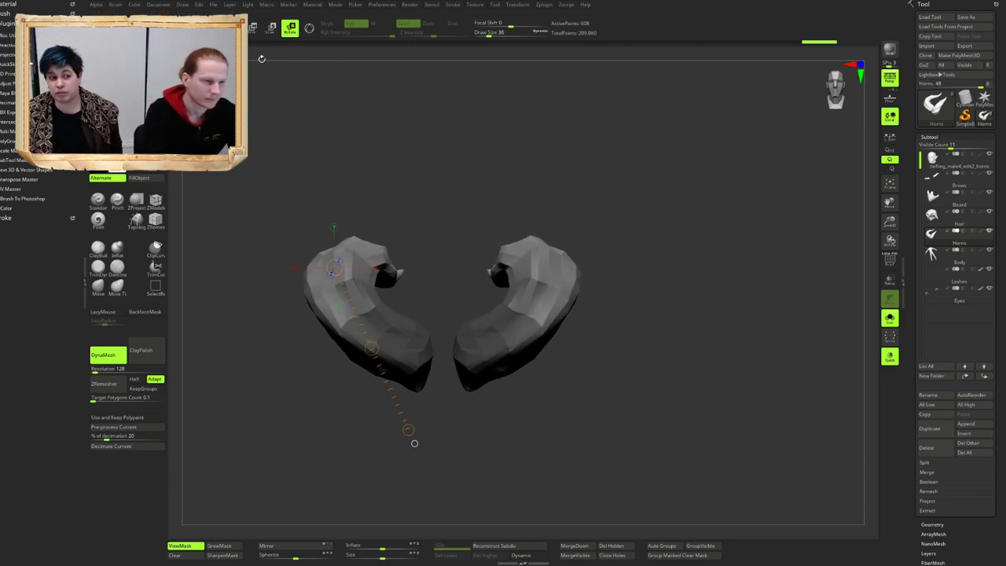
{"action": "left_click", "coordinate": [232, 28]}
Step: Clear the mask from the isolated horns
{"action": "right_click_drag", "start_coordinate": [491, 323], "coordinate": [498, 282], "text": "alt"}
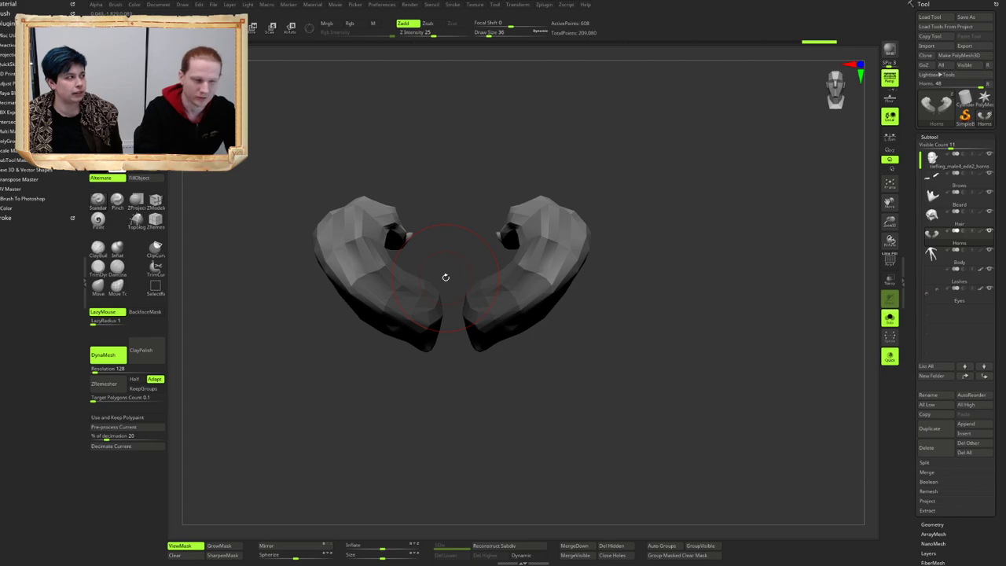
{"action": "right_click_drag", "start_coordinate": [431, 237], "coordinate": [446, 300], "text": "alt"}
{"action": "mouse_move", "coordinate": [447, 300]}
{"action": "right_mouse_down"}
{"action": "mouse_move", "coordinate": [480, 305]}
{"action": "mouse_move", "coordinate": [480, 345]}
{"action": "right_mouse_up"}
{"action": "right_click_drag", "start_coordinate": [393, 267], "coordinate": [421, 281]}
{"action": "left_click_drag", "start_coordinate": [495, 144], "coordinate": [510, 161], "text": "ctrl"}
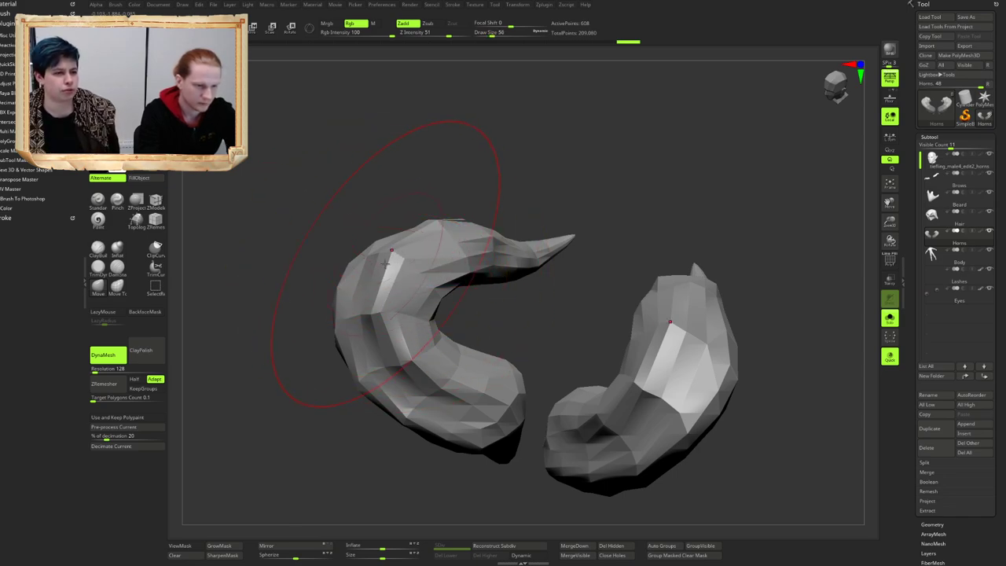
Step: Reshape the outer bend of both horns with symmetrical Move brush strokes
{"action": "mouse_move", "coordinate": [418, 268]}
{"action": "right_mouse_down", "text": "shift"}
{"action": "mouse_move", "coordinate": [451, 273]}
{"action": "mouse_move", "coordinate": [407, 201]}
{"action": "right_mouse_up", "text": "shift"}
{"action": "left_click_drag", "start_coordinate": [379, 273], "coordinate": [352, 259]}
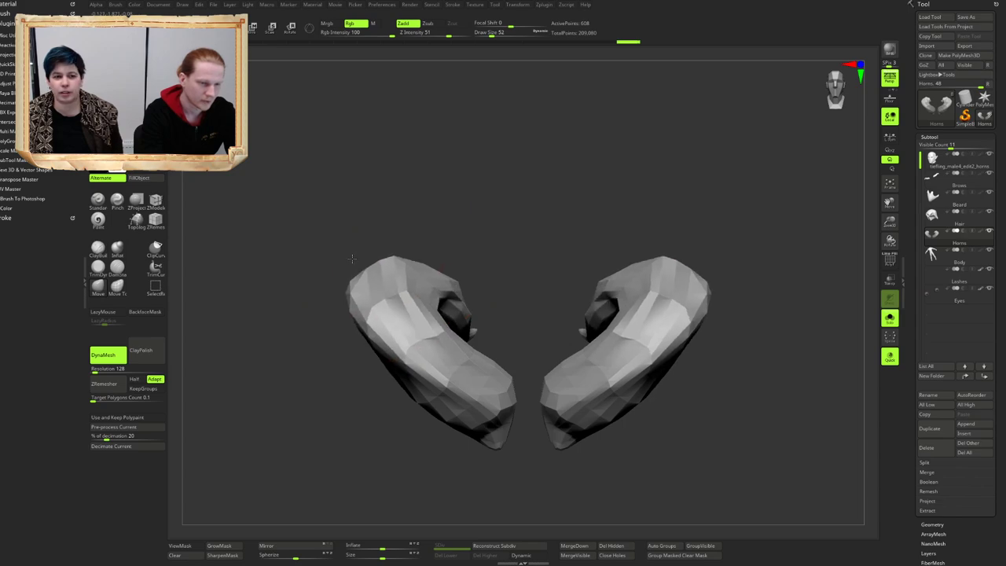
{"action": "right_click_drag", "start_coordinate": [401, 265], "coordinate": [354, 236]}
{"action": "mouse_move", "coordinate": [419, 245]}
{"action": "right_mouse_down"}
{"action": "mouse_move", "coordinate": [432, 280]}
{"action": "mouse_move", "coordinate": [441, 275]}
{"action": "right_mouse_up"}
{"action": "left_click_drag", "start_coordinate": [452, 285], "coordinate": [456, 278]}
{"action": "mouse_move", "coordinate": [457, 278]}
{"action": "right_mouse_down"}
{"action": "mouse_move", "coordinate": [473, 244]}
{"action": "mouse_move", "coordinate": [471, 276]}
{"action": "right_mouse_up"}
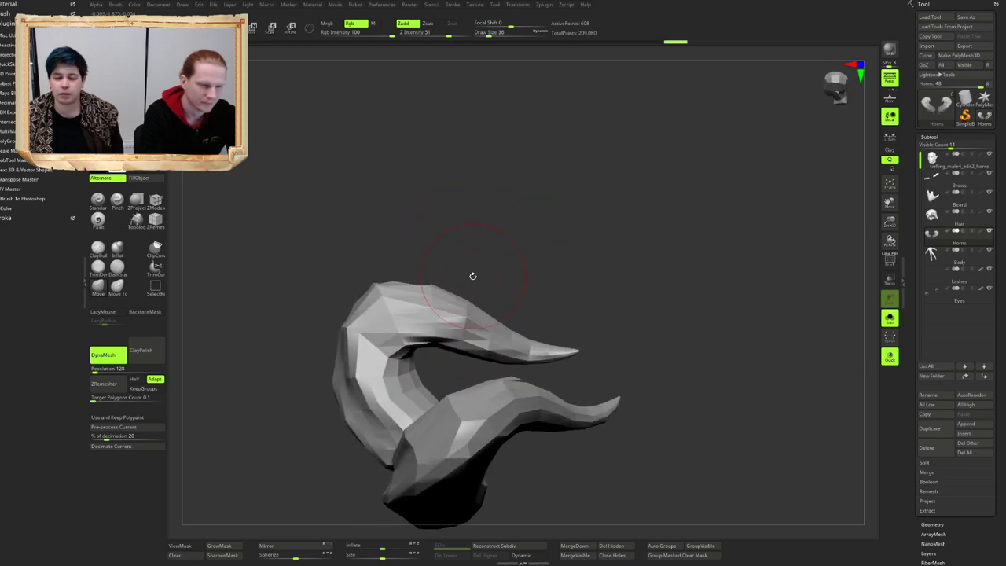
Step: Refine the upper curve of both horns with the Move brush at draw size 36
{"action": "left_click_drag", "start_coordinate": [440, 294], "coordinate": [434, 282]}
{"action": "mouse_move", "coordinate": [377, 306]}
{"action": "right_mouse_down", "text": "alt"}
{"action": "mouse_move", "coordinate": [408, 268]}
{"action": "mouse_move", "coordinate": [406, 291]}
{"action": "right_mouse_up", "text": "alt"}
{"action": "left_click_drag", "start_coordinate": [406, 291], "coordinate": [395, 290]}
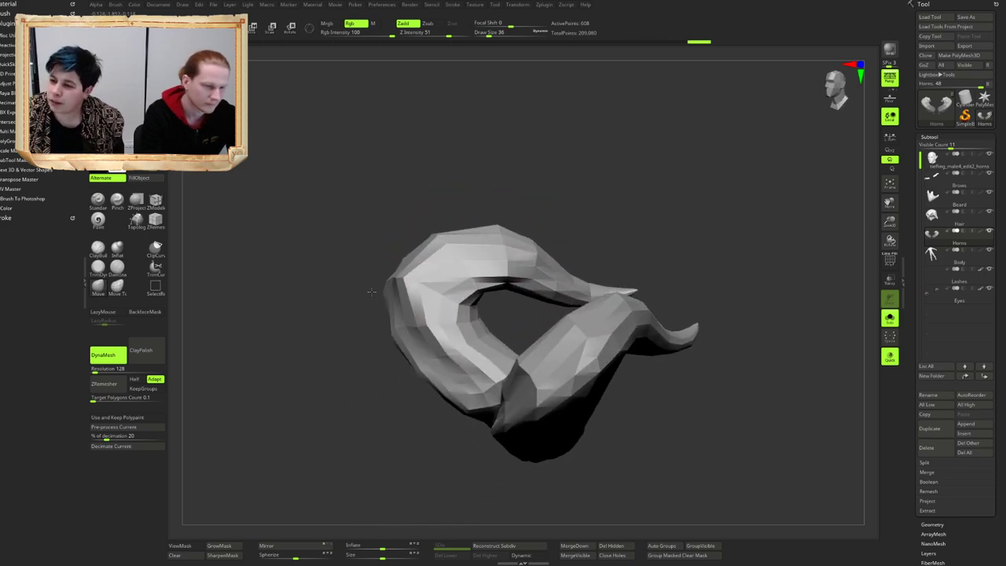
{"action": "right_click_drag", "start_coordinate": [370, 292], "coordinate": [416, 311]}
{"action": "left_click_drag", "start_coordinate": [419, 317], "coordinate": [414, 312]}
Step: Show the whole model again and push the horn bends inward with the Move brush at draw size 56
{"action": "key", "text": "alt+s"}
{"action": "mouse_move", "coordinate": [421, 307]}
{"action": "right_mouse_down"}
{"action": "mouse_move", "coordinate": [461, 263]}
{"action": "mouse_move", "coordinate": [433, 255]}
{"action": "mouse_move", "coordinate": [443, 243]}
{"action": "mouse_move", "coordinate": [432, 255]}
{"action": "right_mouse_up"}
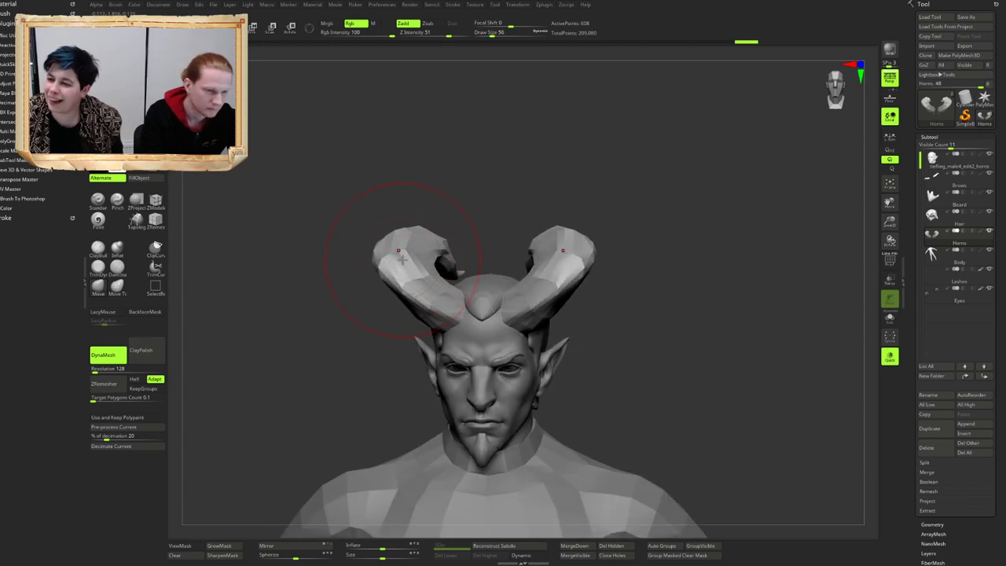
{"action": "left_click_drag", "start_coordinate": [393, 259], "coordinate": [411, 257]}
{"action": "right_click_drag", "start_coordinate": [427, 256], "coordinate": [477, 254]}
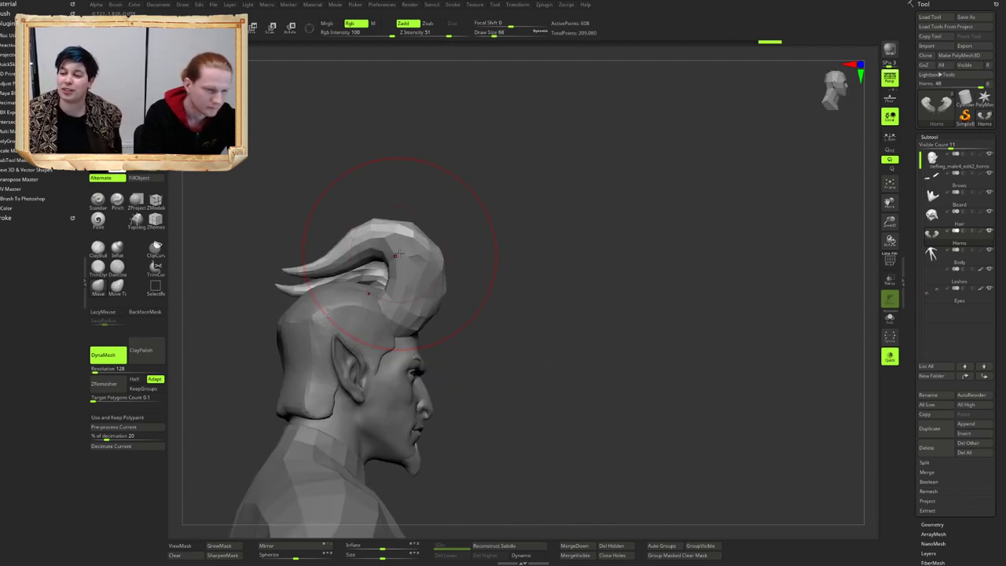
{"action": "right_click_drag", "start_coordinate": [379, 269], "coordinate": [398, 289]}
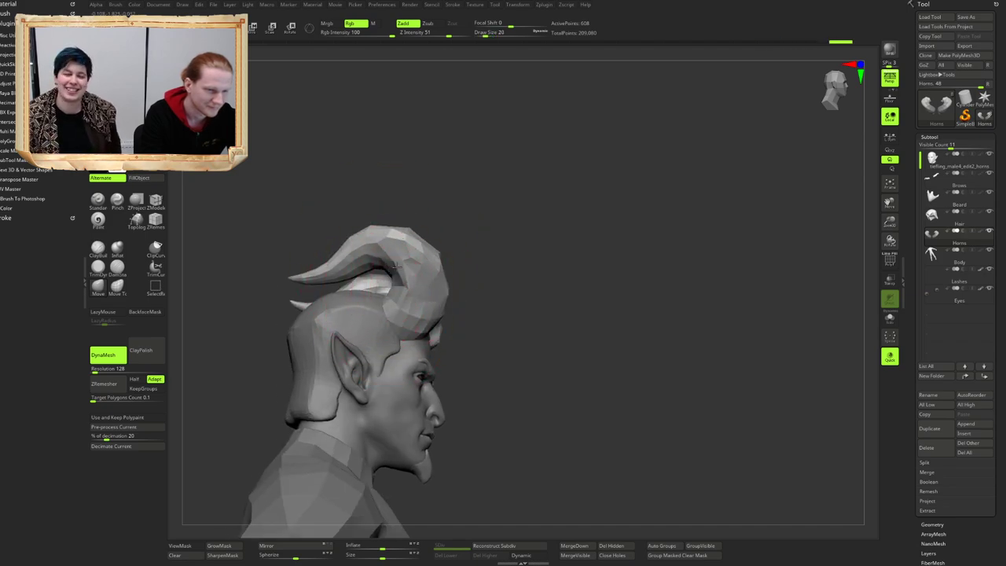
Step: Adjust the contours of the horns' curl and rear ends with the Move brush at draw size 20
{"action": "right_click_drag", "start_coordinate": [396, 267], "coordinate": [426, 255]}
{"action": "left_click_drag", "start_coordinate": [426, 256], "coordinate": [432, 250]}
{"action": "mouse_move", "coordinate": [432, 250]}
{"action": "right_mouse_down"}
{"action": "mouse_move", "coordinate": [415, 287]}
{"action": "mouse_move", "coordinate": [432, 290]}
{"action": "mouse_move", "coordinate": [398, 332]}
{"action": "right_mouse_up"}
{"action": "left_click_drag", "start_coordinate": [420, 298], "coordinate": [427, 293]}
{"action": "right_click_drag", "start_coordinate": [427, 292], "coordinate": [440, 272]}
{"action": "left_click_drag", "start_coordinate": [434, 271], "coordinate": [437, 265]}
{"action": "mouse_move", "coordinate": [437, 266]}
{"action": "right_mouse_down"}
{"action": "mouse_move", "coordinate": [424, 284]}
{"action": "mouse_move", "coordinate": [481, 286]}
{"action": "mouse_move", "coordinate": [381, 279]}
{"action": "right_mouse_up"}
{"action": "left_click_drag", "start_coordinate": [338, 271], "coordinate": [344, 263]}
Step: Smooth the rear section of the horns and nudge its contour with a small Move brush stroke
{"action": "right_click_drag", "start_coordinate": [385, 267], "coordinate": [440, 275]}
{"action": "left_click_drag", "start_coordinate": [409, 267], "coordinate": [353, 286], "text": "shift"}
{"action": "right_click_drag", "start_coordinate": [334, 292], "coordinate": [361, 297]}
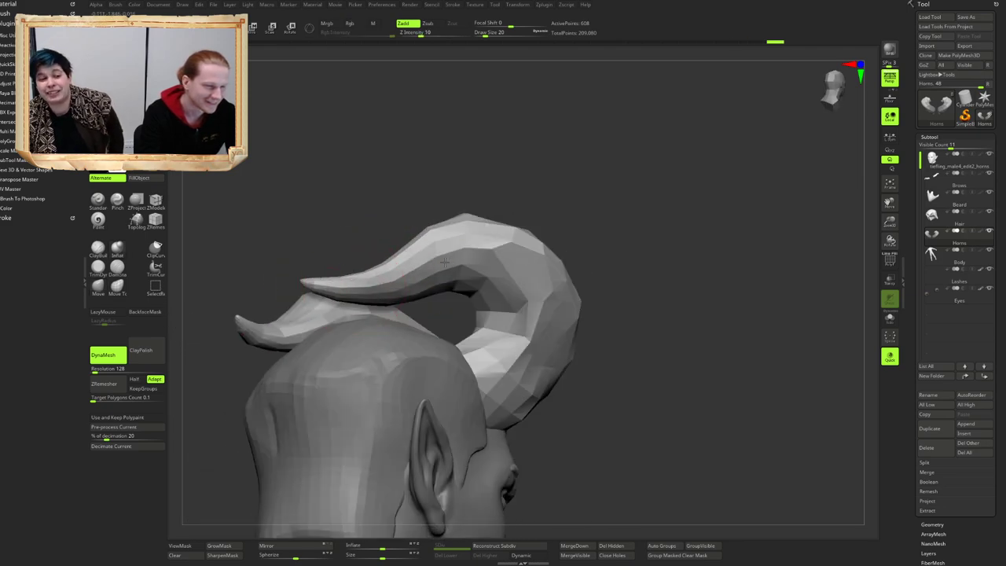
{"action": "right_click_drag", "start_coordinate": [445, 263], "coordinate": [409, 261]}
{"action": "left_click_drag", "start_coordinate": [417, 267], "coordinate": [422, 261]}
{"action": "mouse_move", "coordinate": [429, 263]}
{"action": "right_mouse_down"}
{"action": "mouse_move", "coordinate": [416, 234]}
{"action": "mouse_move", "coordinate": [436, 261]}
{"action": "mouse_move", "coordinate": [465, 253]}
{"action": "mouse_move", "coordinate": [404, 333]}
{"action": "right_mouse_up"}
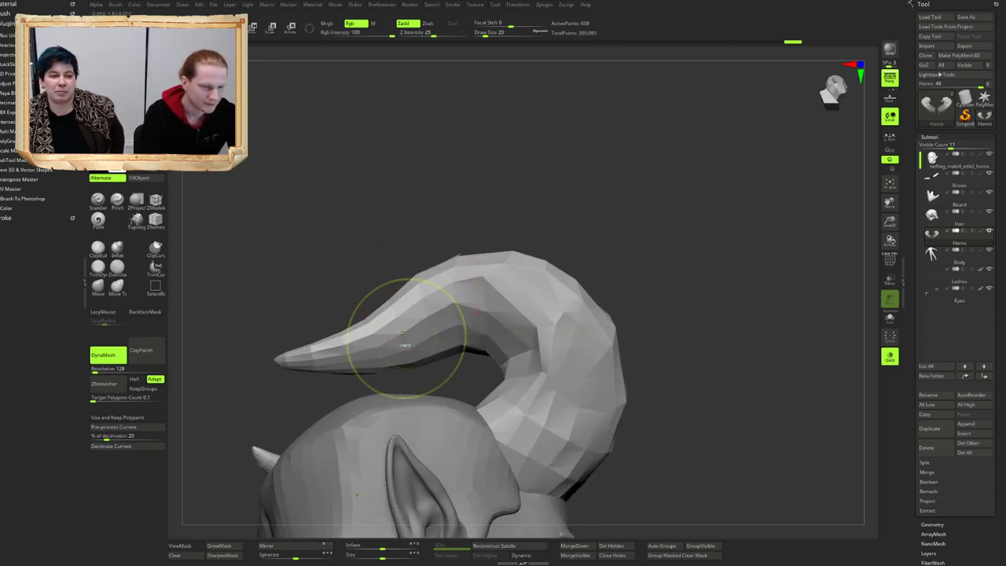
Step: Mask both horns except for their rear end sections and blur the mask's edge
{"action": "left_click_drag", "start_coordinate": [424, 376], "coordinate": [191, 365], "text": "ctrl"}
{"action": "mouse_move", "coordinate": [478, 245]}
{"action": "left_mouse_down", "text": "ctrl"}
{"action": "mouse_move", "coordinate": [448, 235]}
{"action": "mouse_move", "coordinate": [421, 256]}
{"action": "left_mouse_up", "text": "ctrl"}
{"action": "left_click", "coordinate": [416, 306], "text": "ctrl"}
{"action": "left_click", "coordinate": [422, 258], "text": "ctrl"}
{"action": "right_click_drag", "start_coordinate": [410, 332], "coordinate": [407, 277], "text": "ctrl"}
Step: Isolate the horns, rotate their unmasked end sections downward and shift them with the Transpose line
{"action": "key", "text": "r"}
{"action": "key", "text": "alt+s"}
{"action": "mouse_move", "coordinate": [406, 280]}
{"action": "left_mouse_down"}
{"action": "mouse_move", "coordinate": [440, 422]}
{"action": "mouse_move", "coordinate": [383, 284]}
{"action": "mouse_move", "coordinate": [345, 325]}
{"action": "left_mouse_up"}
{"action": "key", "text": "w"}
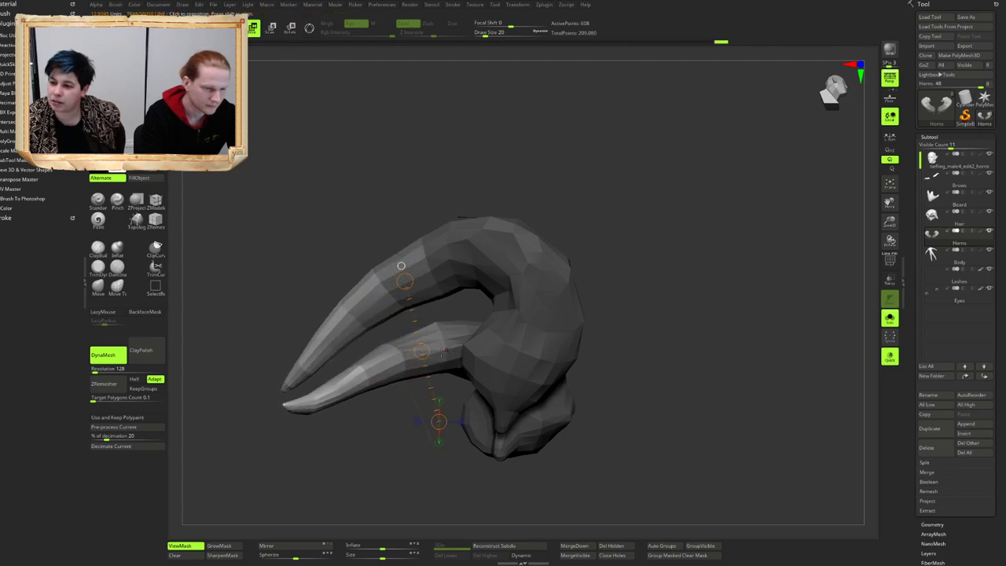
{"action": "left_click_drag", "start_coordinate": [421, 351], "coordinate": [465, 348]}
{"action": "right_click_drag", "start_coordinate": [379, 206], "coordinate": [385, 247], "text": "ctrl"}
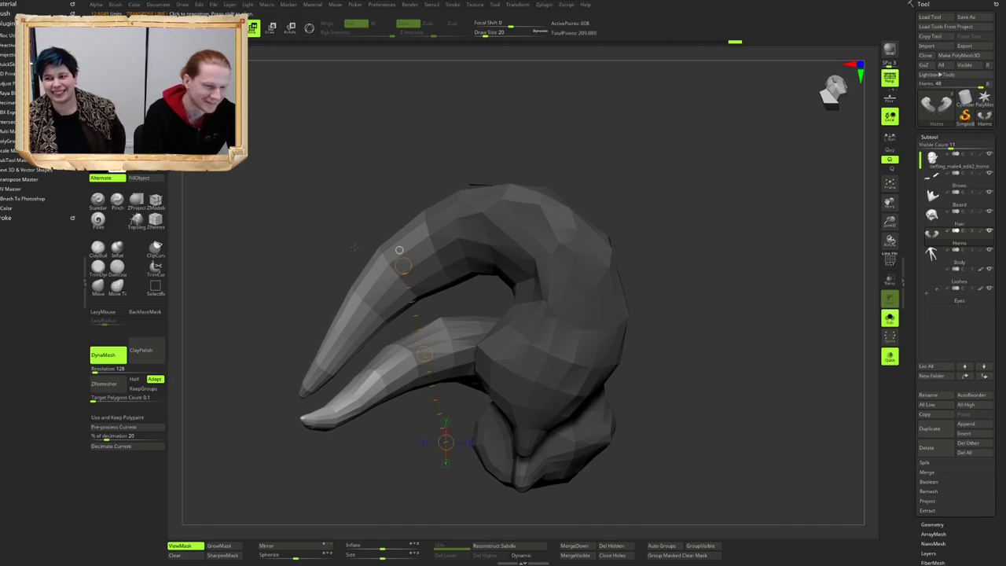
Step: Finish positioning the horns' curled end sections with the Transpose line, clear the mask and return to Draw mode
{"action": "left_click_drag", "start_coordinate": [354, 246], "coordinate": [371, 255]}
{"action": "right_click_drag", "start_coordinate": [375, 261], "coordinate": [407, 253], "text": "ctrl"}
{"action": "mouse_move", "coordinate": [421, 245]}
{"action": "left_mouse_down"}
{"action": "mouse_move", "coordinate": [296, 310]}
{"action": "mouse_move", "coordinate": [214, 387]}
{"action": "mouse_move", "coordinate": [302, 387]}
{"action": "left_mouse_up"}
{"action": "right_click_drag", "start_coordinate": [315, 377], "coordinate": [541, 352]}
{"action": "right_click_drag", "start_coordinate": [377, 263], "coordinate": [428, 259], "text": "ctrl"}
{"action": "right_click_drag", "start_coordinate": [428, 259], "coordinate": [436, 288]}
{"action": "key", "text": "q"}
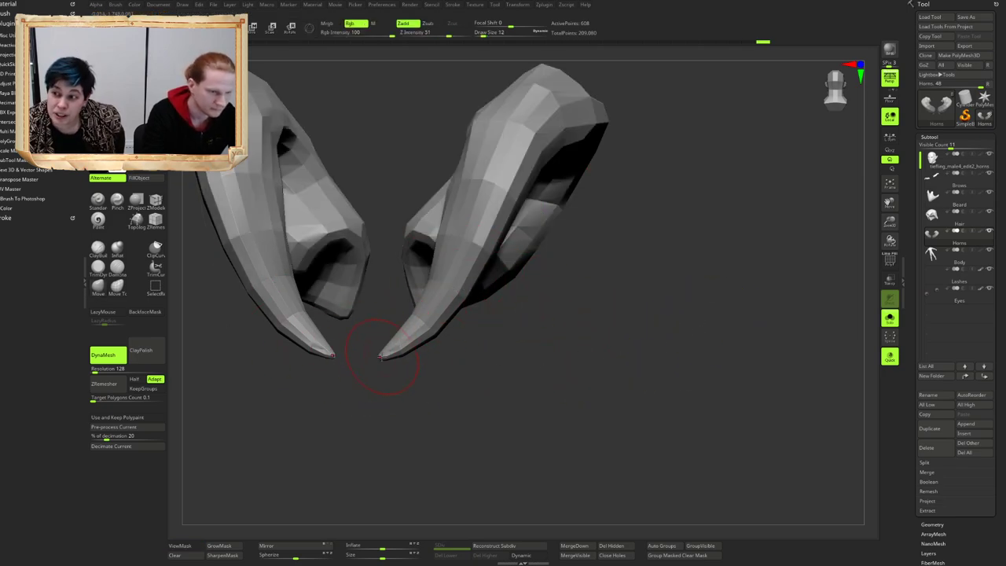
Step: Spread the horn tips apart and adjust the contours of the curl with the Move brush at draw size 40
{"action": "mouse_move", "coordinate": [380, 358]}
{"action": "left_mouse_down"}
{"action": "mouse_move", "coordinate": [419, 367]}
{"action": "mouse_move", "coordinate": [441, 329]}
{"action": "left_mouse_up"}
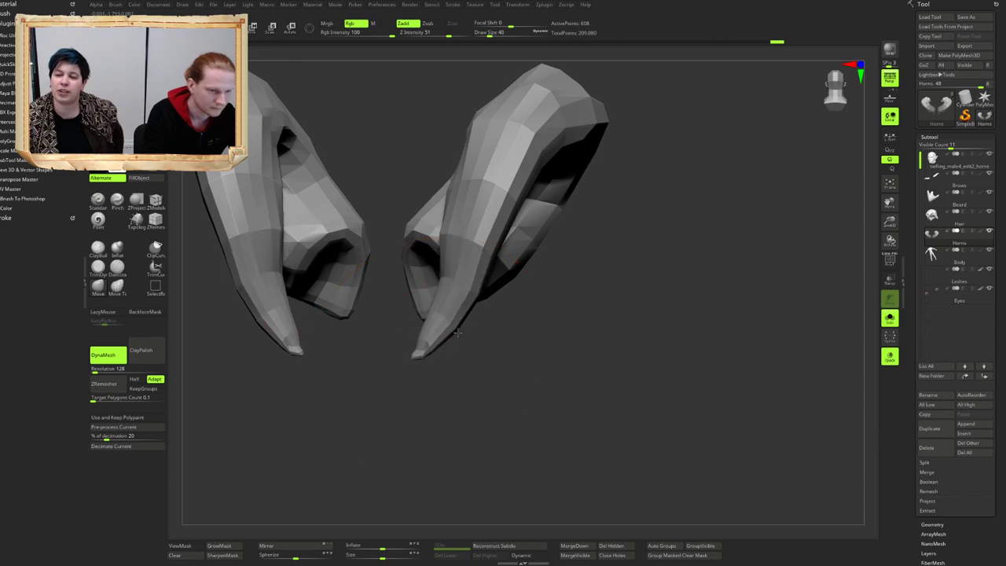
{"action": "right_click_drag", "start_coordinate": [444, 330], "coordinate": [463, 275]}
{"action": "left_click_drag", "start_coordinate": [479, 220], "coordinate": [491, 217]}
{"action": "mouse_move", "coordinate": [489, 223]}
{"action": "right_mouse_down"}
{"action": "mouse_move", "coordinate": [487, 249]}
{"action": "mouse_move", "coordinate": [459, 271]}
{"action": "mouse_move", "coordinate": [468, 272]}
{"action": "right_mouse_up"}
{"action": "mouse_move", "coordinate": [488, 306]}
{"action": "right_mouse_down"}
{"action": "mouse_move", "coordinate": [477, 292]}
{"action": "mouse_move", "coordinate": [479, 302]}
{"action": "mouse_move", "coordinate": [503, 290]}
{"action": "right_mouse_up"}
{"action": "left_click_drag", "start_coordinate": [523, 206], "coordinate": [517, 212]}
{"action": "right_click_drag", "start_coordinate": [503, 213], "coordinate": [488, 230]}
{"action": "left_click_drag", "start_coordinate": [488, 229], "coordinate": [483, 218]}
Step: Show the whole model again, select the head subtool and lower its subdivision level to 2
{"action": "key", "text": "shift+s"}
{"action": "mouse_move", "coordinate": [503, 235]}
{"action": "right_mouse_down", "text": "shift"}
{"action": "mouse_move", "coordinate": [659, 252]}
{"action": "mouse_move", "coordinate": [648, 196]}
{"action": "mouse_move", "coordinate": [479, 210]}
{"action": "mouse_move", "coordinate": [485, 284]}
{"action": "mouse_move", "coordinate": [463, 216]}
{"action": "right_mouse_up", "text": "shift"}
{"action": "left_click", "coordinate": [476, 245], "text": "alt"}
{"action": "right_click_drag", "start_coordinate": [464, 216], "coordinate": [434, 288], "text": "ctrl"}
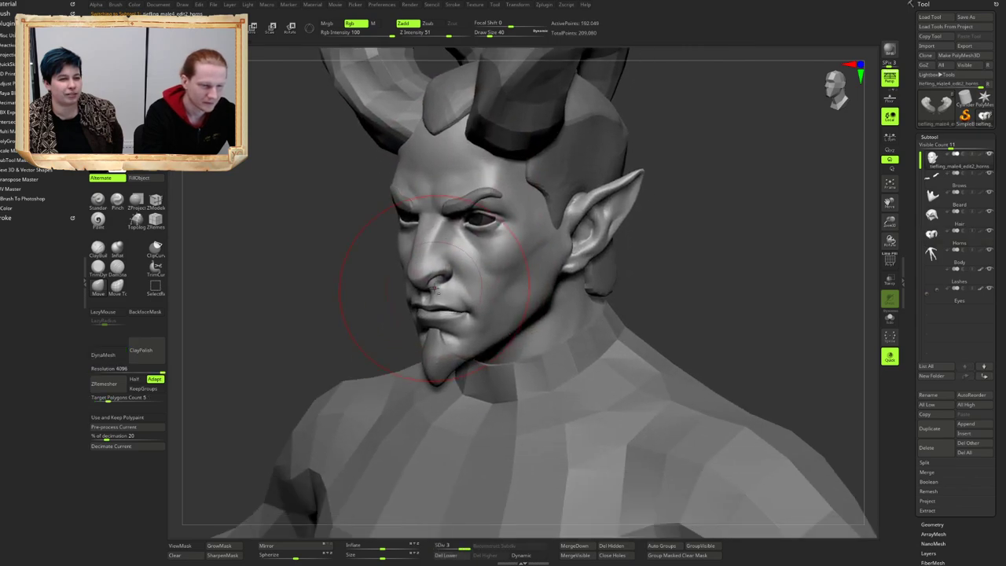
{"action": "left_click", "coordinate": [447, 545]}
{"action": "mouse_move", "coordinate": [499, 276]}
{"action": "right_mouse_down"}
{"action": "mouse_move", "coordinate": [511, 265]}
{"action": "mouse_move", "coordinate": [515, 297]}
{"action": "mouse_move", "coordinate": [492, 310]}
{"action": "mouse_move", "coordinate": [514, 281]}
{"action": "right_mouse_up"}
{"action": "left_click_drag", "start_coordinate": [513, 279], "coordinate": [410, 379]}
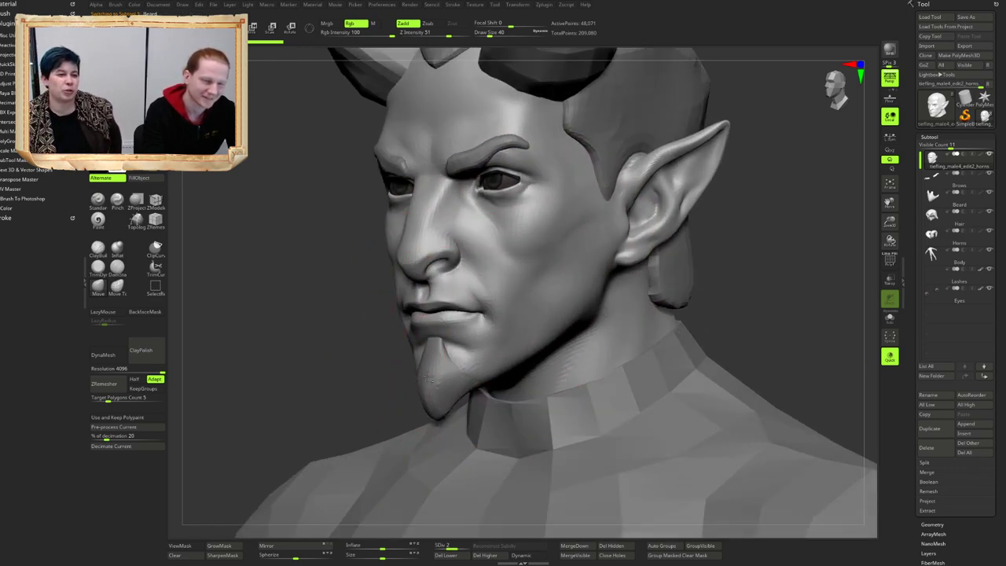
Step: Delete the Beard subtool and accept such deletions without asking until the next restart
{"action": "left_click", "coordinate": [428, 379], "text": "alt"}
{"action": "left_click", "coordinate": [927, 447]}
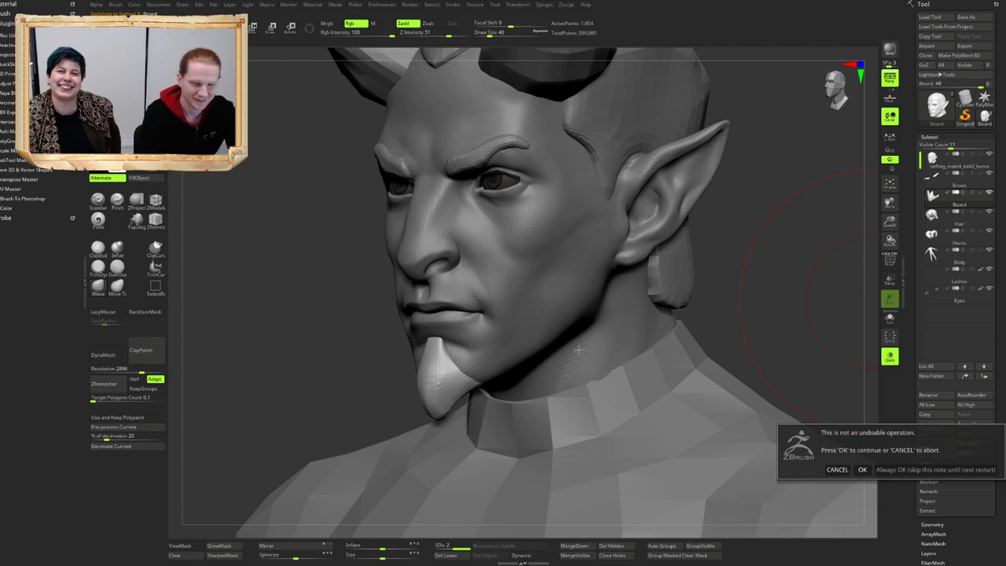
{"action": "left_click", "coordinate": [963, 470]}
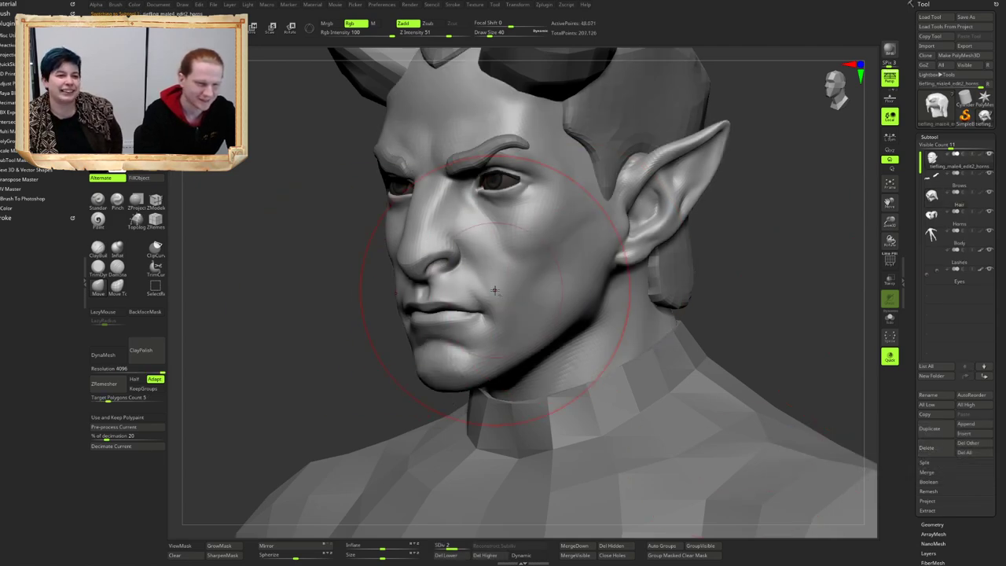
Step: Build up the chin and front jawline of the head with the ClayBuildup brush at draw size 26
{"action": "right_click_drag", "start_coordinate": [485, 273], "coordinate": [558, 275], "text": "ctrl"}
{"action": "mouse_move", "coordinate": [432, 243]}
{"action": "right_mouse_down", "text": "ctrl"}
{"action": "mouse_move", "coordinate": [430, 289]}
{"action": "mouse_move", "coordinate": [501, 288]}
{"action": "mouse_move", "coordinate": [452, 283]}
{"action": "right_mouse_up", "text": "ctrl"}
{"action": "key", "text": "bracketleft"}
{"action": "key", "text": "bracketleft"}
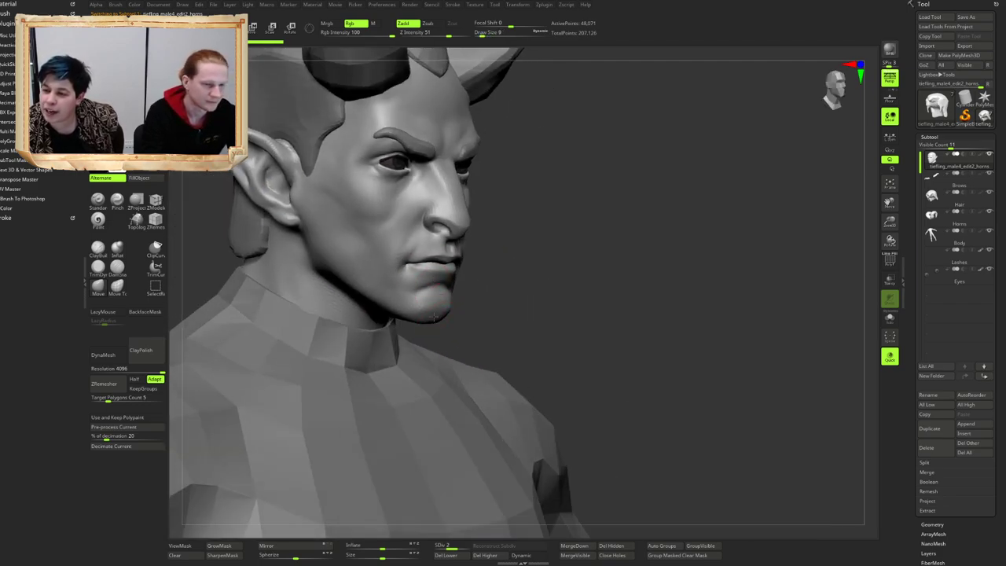
{"action": "mouse_move", "coordinate": [503, 322]}
{"action": "right_mouse_down"}
{"action": "mouse_move", "coordinate": [393, 330]}
{"action": "mouse_move", "coordinate": [445, 319]}
{"action": "mouse_move", "coordinate": [447, 303]}
{"action": "mouse_move", "coordinate": [453, 311]}
{"action": "right_mouse_up"}
{"action": "key", "text": "bracketright"}
{"action": "key", "text": "bracketright"}
{"action": "key", "text": "b"}
{"action": "key", "text": "t"}
{"action": "key", "text": "d"}
{"action": "key", "text": "b"}
{"action": "key", "text": "c"}
{"action": "key", "text": "b"}
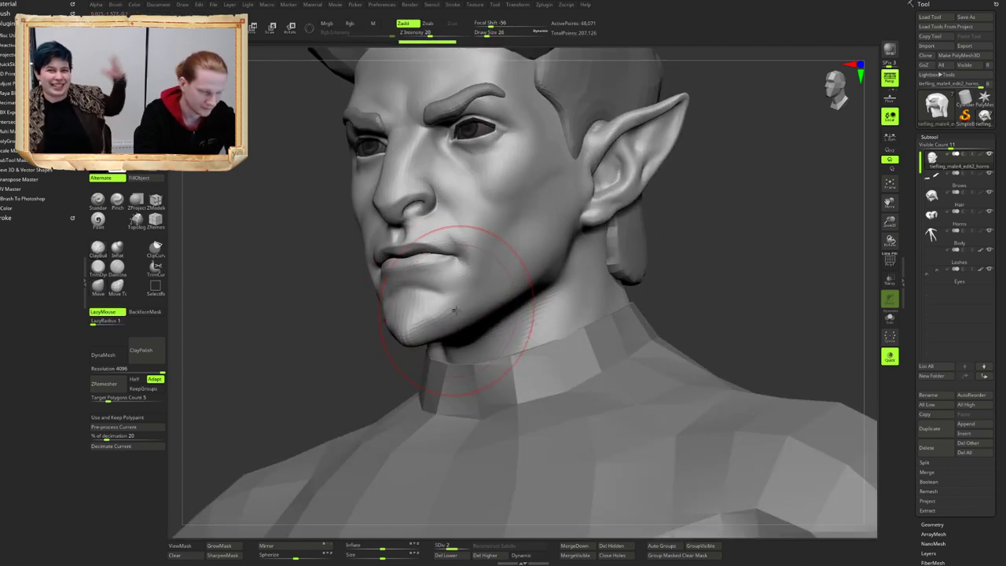
{"action": "left_click_drag", "start_coordinate": [464, 315], "coordinate": [429, 328]}
{"action": "mouse_move", "coordinate": [429, 328]}
{"action": "right_mouse_down"}
{"action": "mouse_move", "coordinate": [449, 313]}
{"action": "mouse_move", "coordinate": [446, 324]}
{"action": "right_mouse_up"}
Step: Flatten the jawline beside the chin with the TrimDynamic brush at draw size 14
{"action": "key", "text": "b"}
{"action": "key", "text": "t"}
{"action": "key", "text": "d"}
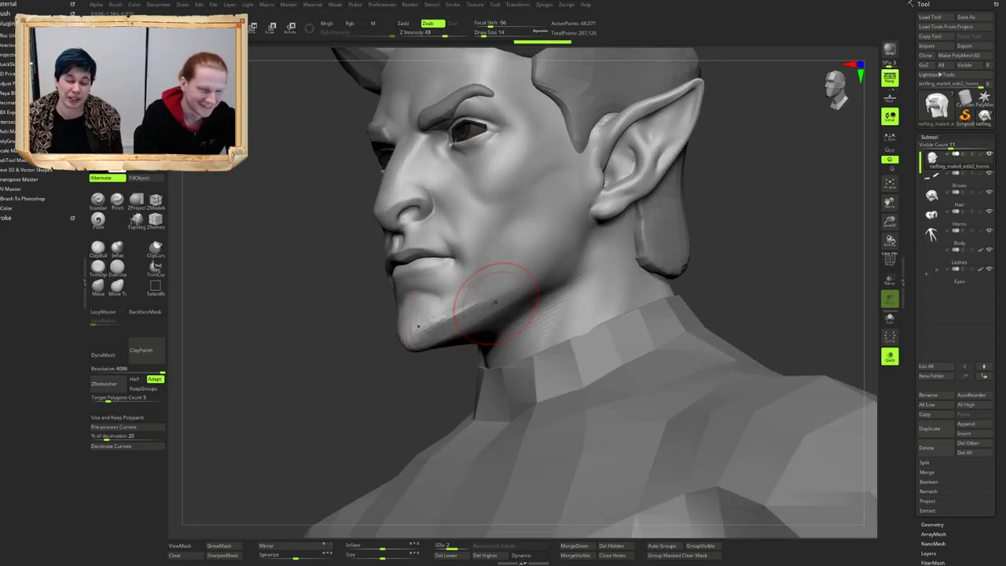
{"action": "left_click_drag", "start_coordinate": [496, 302], "coordinate": [492, 294]}
{"action": "mouse_move", "coordinate": [492, 294]}
{"action": "right_mouse_down"}
{"action": "mouse_move", "coordinate": [584, 255]}
{"action": "mouse_move", "coordinate": [481, 256]}
{"action": "mouse_move", "coordinate": [479, 312]}
{"action": "mouse_move", "coordinate": [510, 309]}
{"action": "mouse_move", "coordinate": [507, 279]}
{"action": "right_mouse_up"}
Step: Shape the chin into a narrower point with the Move brush at draw size 22
{"action": "key", "text": "b"}
{"action": "key", "text": "m"}
{"action": "key", "text": "v"}
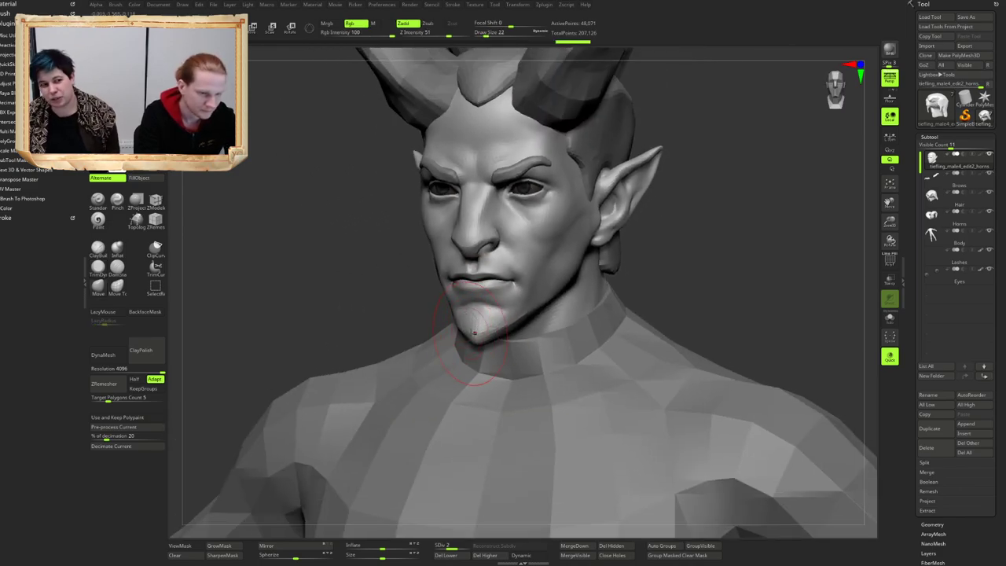
{"action": "right_click_drag", "start_coordinate": [474, 333], "coordinate": [543, 334]}
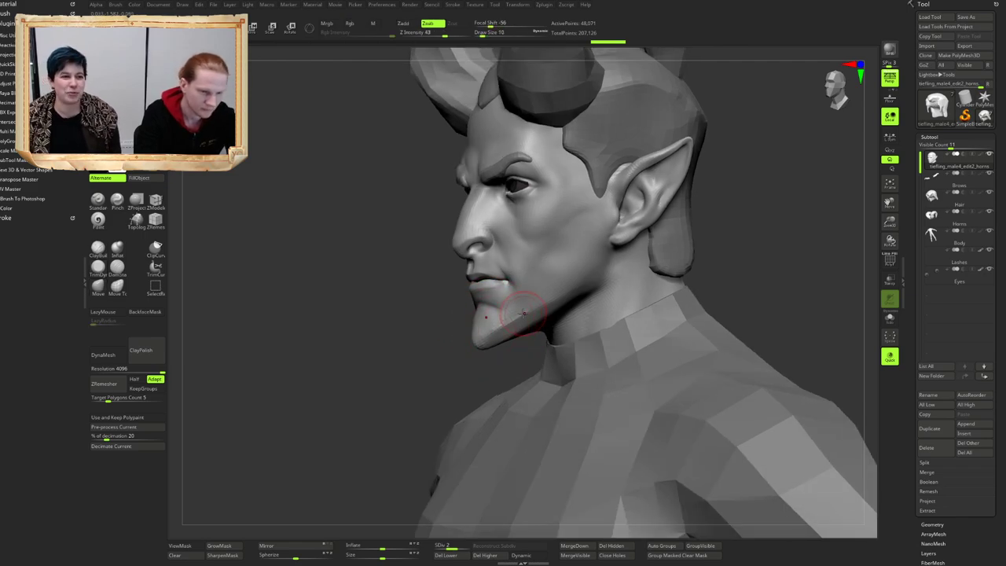
Step: Refine the planes of the chin and jaw edge with the TrimDynamic brush at draw size 10
{"action": "left_click_drag", "start_coordinate": [535, 306], "coordinate": [518, 316]}
{"action": "mouse_move", "coordinate": [518, 316]}
{"action": "right_mouse_down"}
{"action": "mouse_move", "coordinate": [511, 311]}
{"action": "mouse_move", "coordinate": [524, 300]}
{"action": "right_mouse_up"}
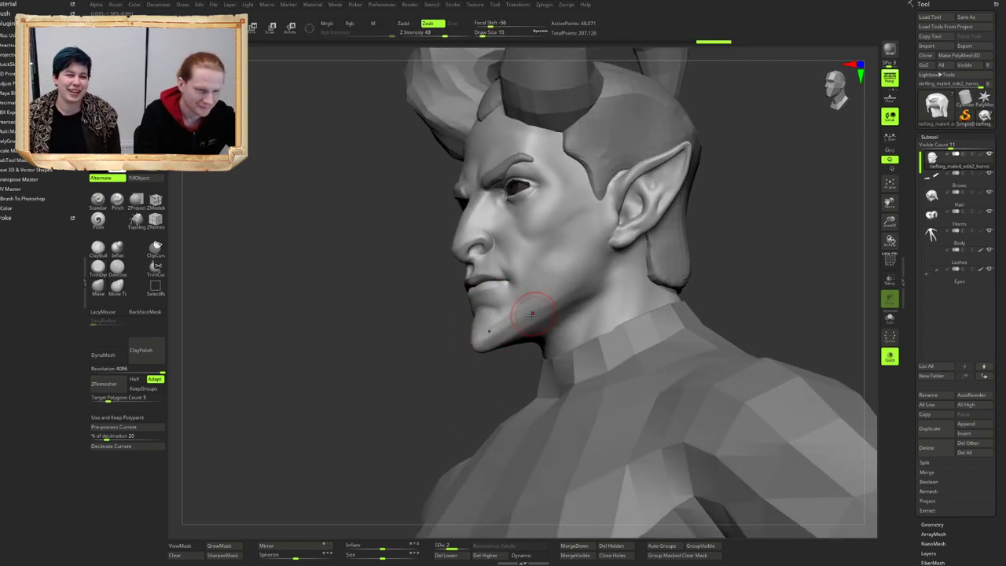
{"action": "left_click_drag", "start_coordinate": [523, 300], "coordinate": [542, 294]}
{"action": "right_click_drag", "start_coordinate": [542, 315], "coordinate": [534, 300]}
Step: Try to pull the area at the mouth corner downward with the Move brush at draw size 10
{"action": "right_click_drag", "start_coordinate": [521, 329], "coordinate": [629, 318]}
{"action": "mouse_move", "coordinate": [510, 267]}
{"action": "right_mouse_down", "text": "ctrl"}
{"action": "mouse_move", "coordinate": [509, 312]}
{"action": "mouse_move", "coordinate": [562, 305]}
{"action": "mouse_move", "coordinate": [574, 323]}
{"action": "mouse_move", "coordinate": [503, 325]}
{"action": "mouse_move", "coordinate": [562, 319]}
{"action": "right_mouse_up", "text": "ctrl"}
{"action": "mouse_move", "coordinate": [504, 303]}
{"action": "left_mouse_down"}
{"action": "mouse_move", "coordinate": [497, 312]}
{"action": "mouse_move", "coordinate": [510, 305]}
{"action": "mouse_move", "coordinate": [500, 309]}
{"action": "mouse_move", "coordinate": [506, 315]}
{"action": "left_mouse_up"}
{"action": "key", "text": "ctrl+z"}
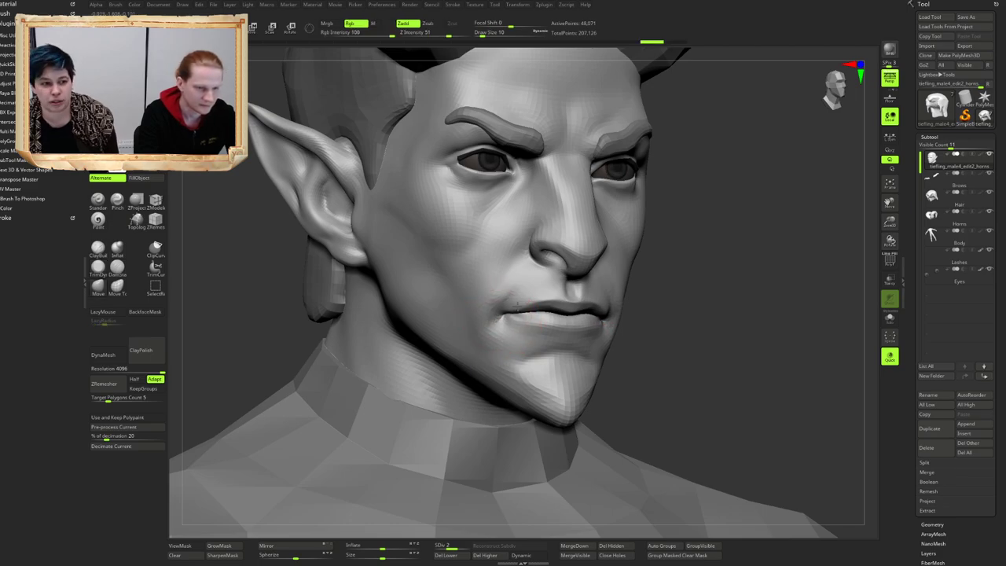
Step: Build up the cheeks beside the nose with the ClayBuildup brush at draw size 10
{"action": "mouse_move", "coordinate": [525, 330]}
{"action": "right_mouse_down", "text": "ctrl"}
{"action": "mouse_move", "coordinate": [532, 281]}
{"action": "mouse_move", "coordinate": [437, 253]}
{"action": "mouse_move", "coordinate": [455, 297]}
{"action": "right_mouse_up", "text": "ctrl"}
{"action": "left_click", "coordinate": [536, 271], "text": "ctrl"}
{"action": "mouse_move", "coordinate": [536, 270]}
{"action": "right_mouse_down", "text": "ctrl"}
{"action": "mouse_move", "coordinate": [529, 282]}
{"action": "mouse_move", "coordinate": [517, 266]}
{"action": "mouse_move", "coordinate": [585, 271]}
{"action": "right_mouse_up", "text": "ctrl"}
{"action": "mouse_move", "coordinate": [472, 277]}
{"action": "right_mouse_down"}
{"action": "mouse_move", "coordinate": [449, 285]}
{"action": "mouse_move", "coordinate": [491, 287]}
{"action": "mouse_move", "coordinate": [448, 287]}
{"action": "right_mouse_up"}
{"action": "key", "text": "b"}
{"action": "key", "text": "m"}
{"action": "key", "text": "v"}
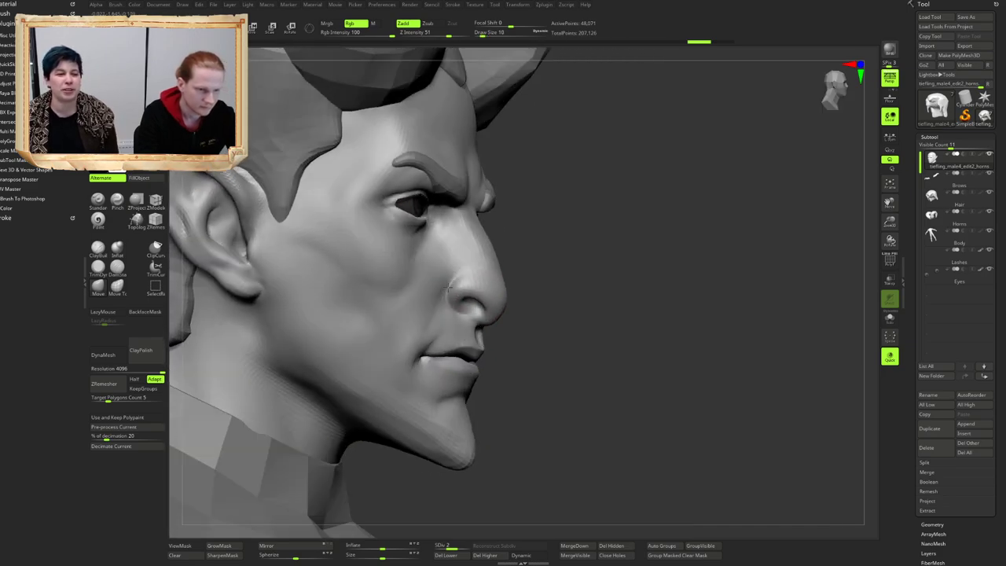
{"action": "key", "text": "b"}
{"action": "key", "text": "c"}
{"action": "key", "text": "b"}
{"action": "left_click_drag", "start_coordinate": [456, 278], "coordinate": [463, 278]}
{"action": "mouse_move", "coordinate": [668, 268]}
{"action": "right_mouse_down"}
{"action": "mouse_move", "coordinate": [585, 266]}
{"action": "mouse_move", "coordinate": [536, 285]}
{"action": "right_mouse_up"}
{"action": "left_click_drag", "start_coordinate": [547, 270], "coordinate": [557, 295]}
Step: Extend the ClayBuildup strokes along the folds running from the nostrils onto the cheeks
{"action": "right_click_drag", "start_coordinate": [553, 303], "coordinate": [564, 309]}
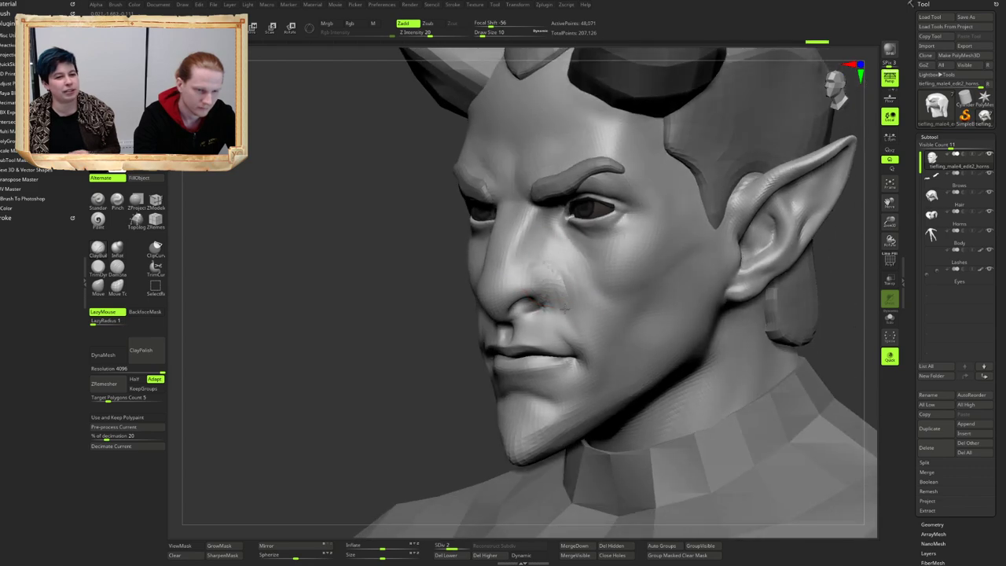
{"action": "left_click_drag", "start_coordinate": [564, 309], "coordinate": [570, 308]}
{"action": "right_click_drag", "start_coordinate": [557, 289], "coordinate": [519, 266]}
{"action": "mouse_move", "coordinate": [555, 265]}
{"action": "left_mouse_down"}
{"action": "mouse_move", "coordinate": [569, 314]}
{"action": "mouse_move", "coordinate": [545, 259]}
{"action": "left_mouse_up"}
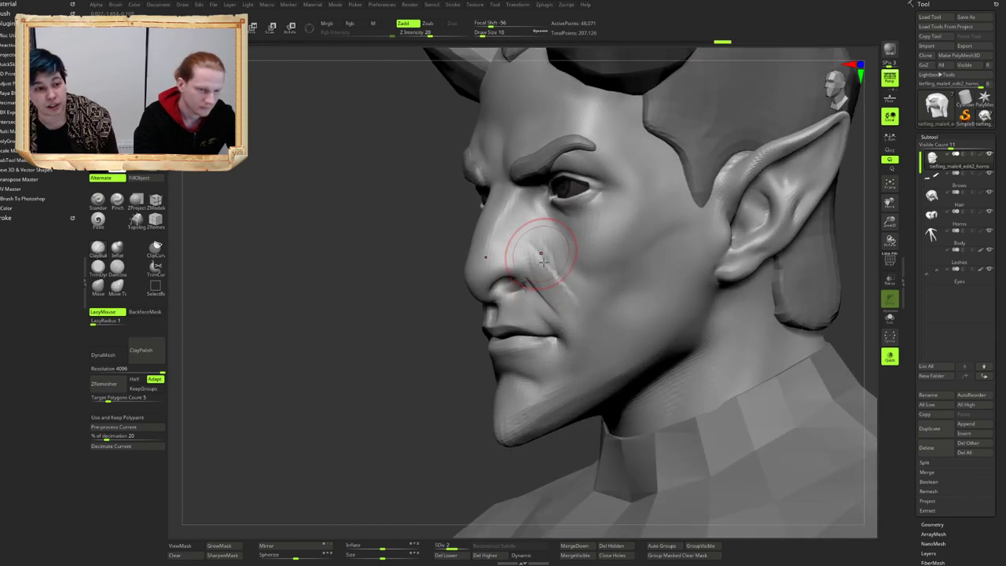
{"action": "right_click_drag", "start_coordinate": [543, 262], "coordinate": [580, 264]}
{"action": "left_click_drag", "start_coordinate": [534, 266], "coordinate": [553, 291]}
{"action": "mouse_move", "coordinate": [554, 291]}
{"action": "right_mouse_down", "text": "ctrl"}
{"action": "mouse_move", "coordinate": [531, 244]}
{"action": "mouse_move", "coordinate": [510, 226]}
{"action": "mouse_move", "coordinate": [520, 235]}
{"action": "right_mouse_up", "text": "ctrl"}
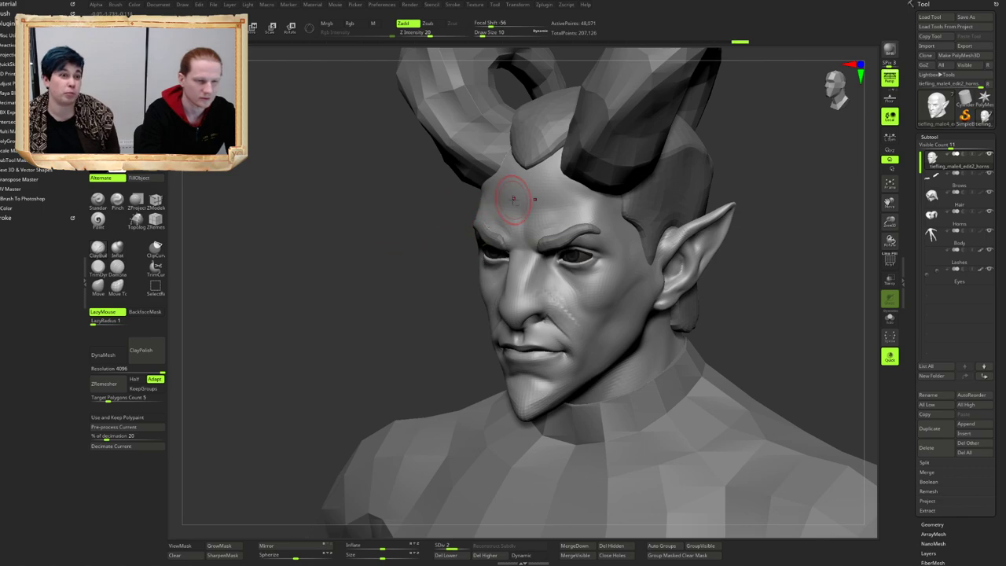
Step: Add volume around the nostril wings and inner cheeks with the ClayBuildup brush at draw size 9
{"action": "mouse_move", "coordinate": [544, 249]}
{"action": "right_mouse_down"}
{"action": "mouse_move", "coordinate": [575, 236]}
{"action": "mouse_move", "coordinate": [539, 341]}
{"action": "mouse_move", "coordinate": [502, 278]}
{"action": "mouse_move", "coordinate": [503, 294]}
{"action": "mouse_move", "coordinate": [490, 284]}
{"action": "mouse_move", "coordinate": [523, 280]}
{"action": "mouse_move", "coordinate": [498, 275]}
{"action": "mouse_move", "coordinate": [520, 315]}
{"action": "right_mouse_up"}
{"action": "right_click_drag", "start_coordinate": [520, 314], "coordinate": [503, 299], "text": "ctrl"}
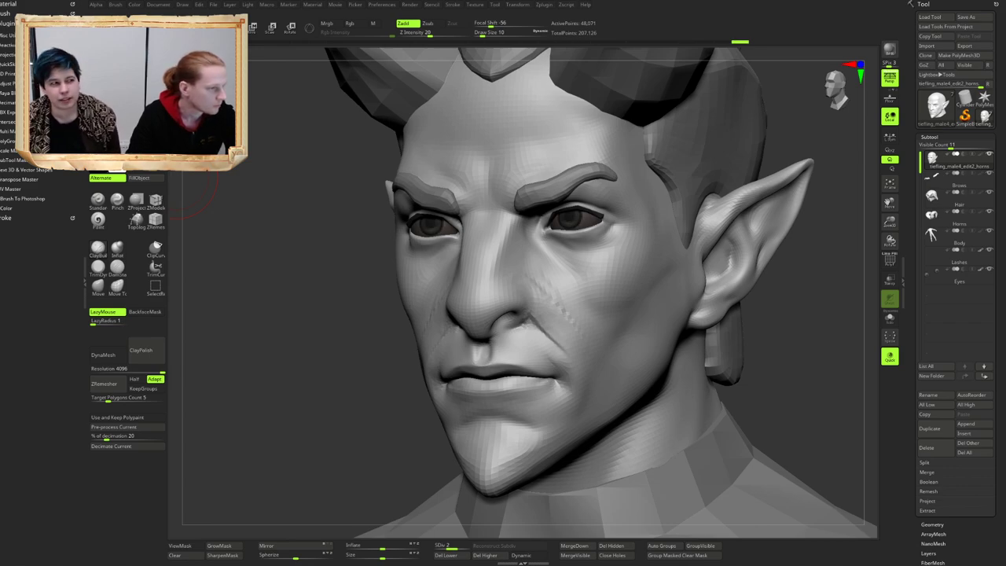
{"action": "right_click_drag", "start_coordinate": [305, 285], "coordinate": [351, 282]}
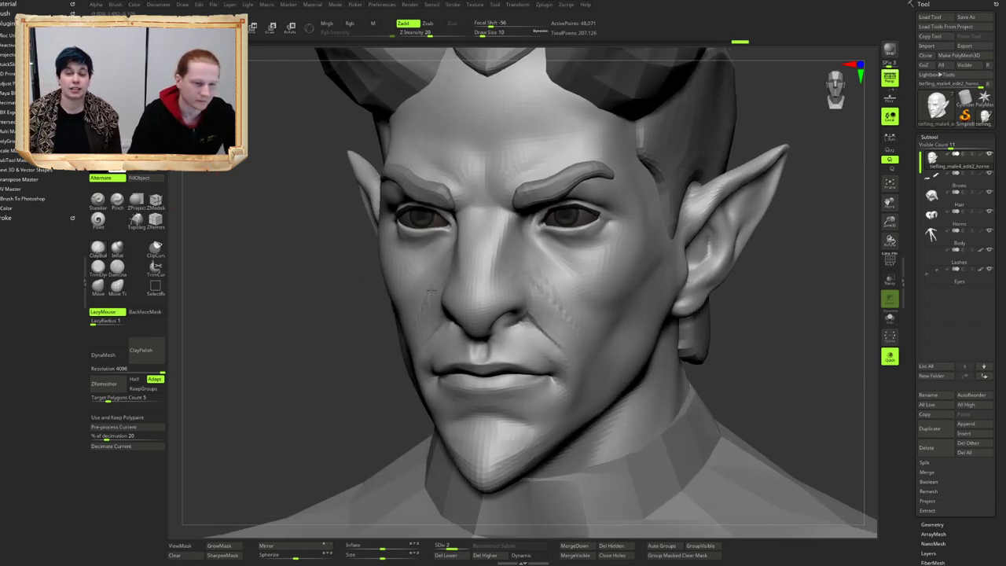
{"action": "mouse_move", "coordinate": [512, 322]}
{"action": "right_mouse_down", "text": "ctrl"}
{"action": "mouse_move", "coordinate": [517, 286]}
{"action": "mouse_move", "coordinate": [517, 297]}
{"action": "right_mouse_up", "text": "ctrl"}
{"action": "mouse_move", "coordinate": [470, 259]}
{"action": "right_mouse_down", "text": "alt"}
{"action": "mouse_move", "coordinate": [483, 280]}
{"action": "mouse_move", "coordinate": [526, 296]}
{"action": "mouse_move", "coordinate": [548, 273]}
{"action": "mouse_move", "coordinate": [556, 299]}
{"action": "mouse_move", "coordinate": [471, 267]}
{"action": "mouse_move", "coordinate": [484, 269]}
{"action": "right_mouse_up", "text": "alt"}
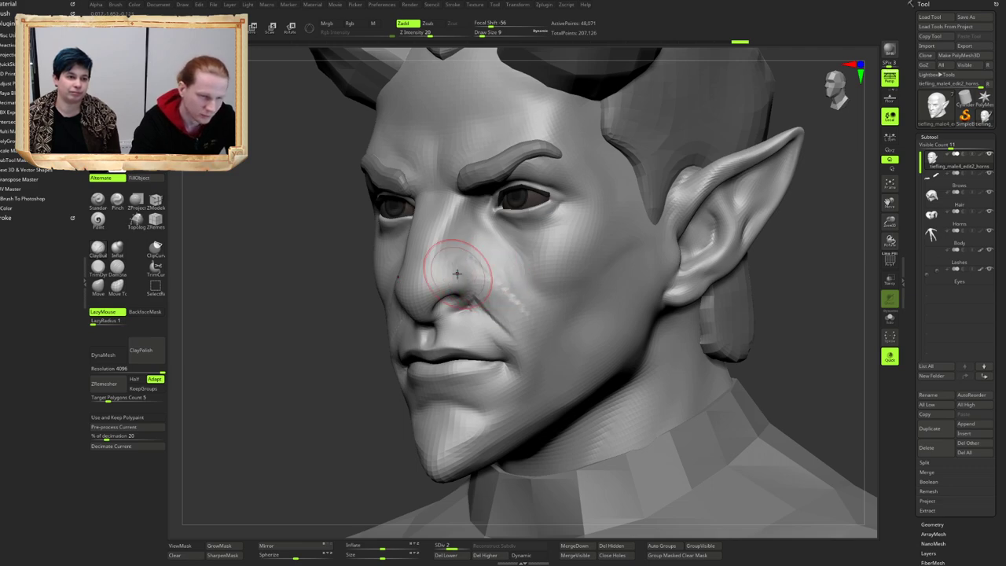
{"action": "left_click_drag", "start_coordinate": [470, 272], "coordinate": [497, 287]}
{"action": "right_click_drag", "start_coordinate": [499, 288], "coordinate": [482, 270]}
{"action": "left_click_drag", "start_coordinate": [483, 270], "coordinate": [470, 255]}
{"action": "right_click_drag", "start_coordinate": [470, 255], "coordinate": [488, 270]}
{"action": "left_click_drag", "start_coordinate": [489, 270], "coordinate": [511, 272]}
Step: Flatten the side of the nose near its tip with the TrimDynamic brush
{"action": "mouse_move", "coordinate": [437, 236]}
{"action": "right_mouse_down"}
{"action": "mouse_move", "coordinate": [521, 235]}
{"action": "mouse_move", "coordinate": [513, 238]}
{"action": "right_mouse_up"}
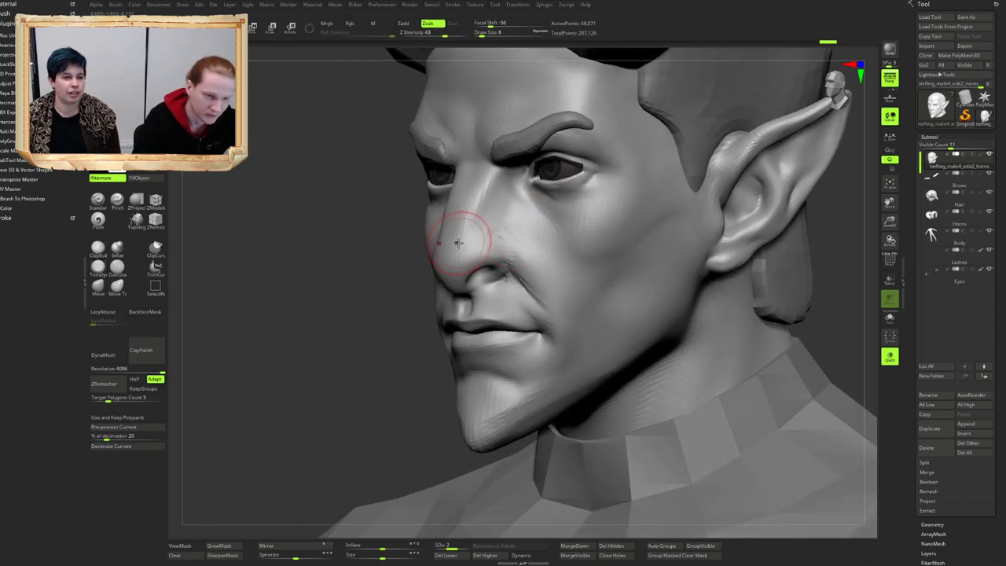
{"action": "left_click_drag", "start_coordinate": [438, 266], "coordinate": [463, 253]}
{"action": "mouse_move", "coordinate": [440, 241]}
{"action": "right_mouse_down"}
{"action": "mouse_move", "coordinate": [509, 240]}
{"action": "mouse_move", "coordinate": [484, 241]}
{"action": "mouse_move", "coordinate": [500, 267]}
{"action": "right_mouse_up"}
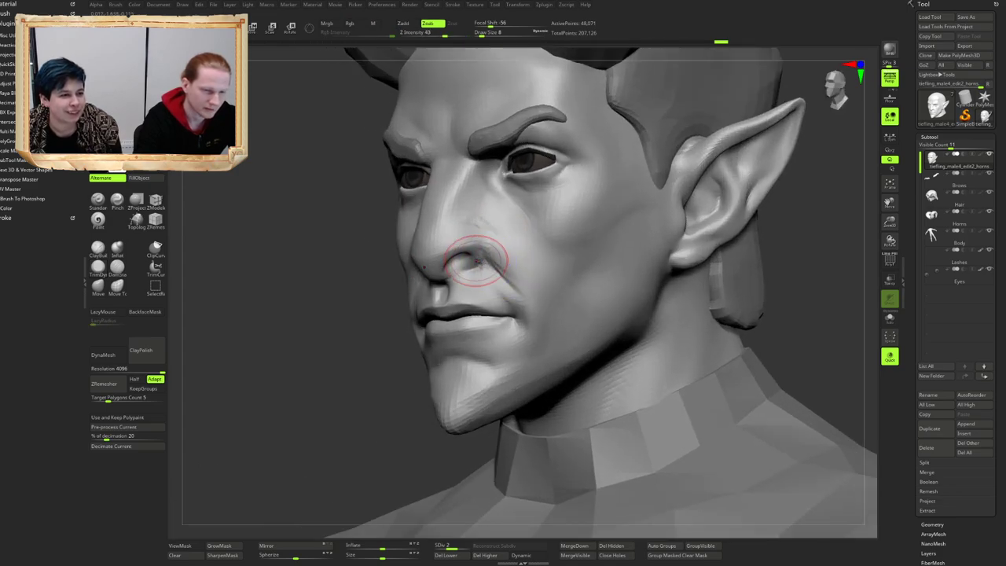
Step: Build up raised folds between the nostrils and mouth corners with the ClayBuildup brush at draw size 8
{"action": "key", "text": "b"}
{"action": "key", "text": "c"}
{"action": "key", "text": "b"}
{"action": "mouse_move", "coordinate": [480, 256]}
{"action": "left_mouse_down"}
{"action": "mouse_move", "coordinate": [470, 269]}
{"action": "mouse_move", "coordinate": [488, 257]}
{"action": "left_mouse_up"}
{"action": "right_click_drag", "start_coordinate": [452, 262], "coordinate": [511, 272]}
{"action": "left_click_drag", "start_coordinate": [449, 253], "coordinate": [458, 262]}
{"action": "right_click_drag", "start_coordinate": [451, 253], "coordinate": [508, 248]}
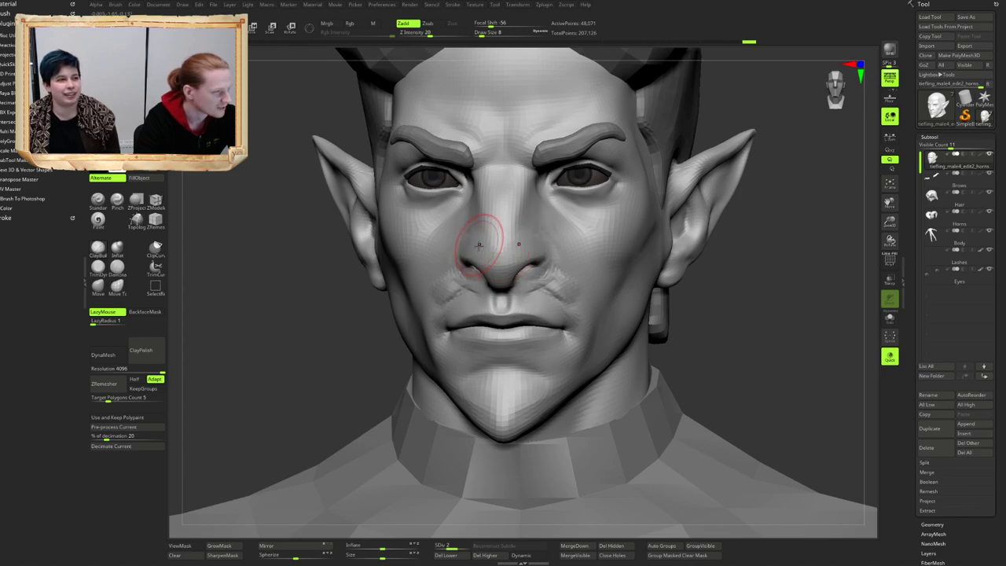
Step: Smooth the nostril wings and the underside of the nose tip
{"action": "mouse_move", "coordinate": [479, 245]}
{"action": "right_mouse_down"}
{"action": "mouse_move", "coordinate": [520, 253]}
{"action": "mouse_move", "coordinate": [493, 259]}
{"action": "right_mouse_up"}
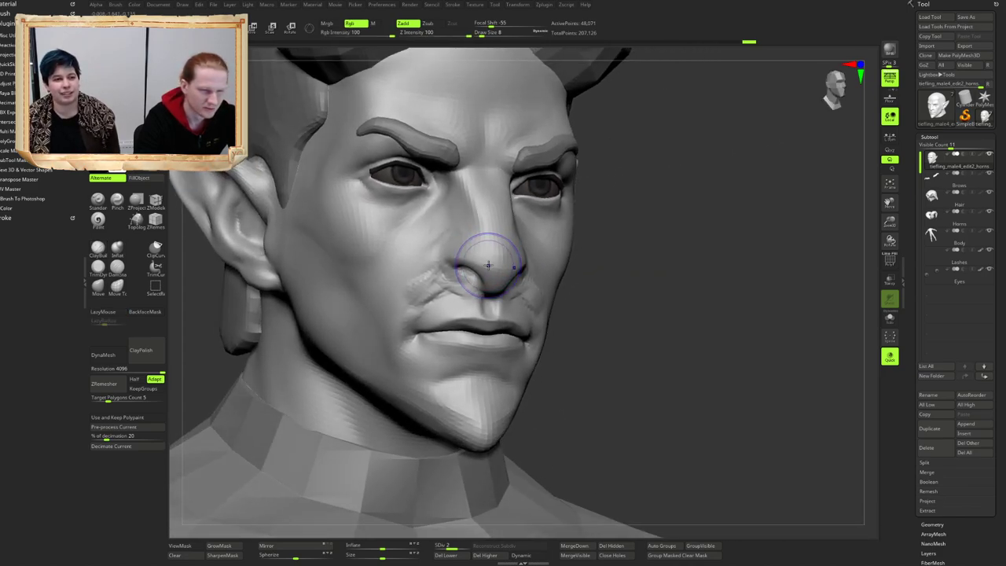
{"action": "left_click_drag", "start_coordinate": [458, 259], "coordinate": [464, 266], "text": "shift"}
{"action": "mouse_move", "coordinate": [489, 254]}
{"action": "right_mouse_down"}
{"action": "mouse_move", "coordinate": [490, 270]}
{"action": "mouse_move", "coordinate": [459, 270]}
{"action": "right_mouse_up"}
{"action": "left_click_drag", "start_coordinate": [484, 294], "coordinate": [491, 297], "text": "shift"}
{"action": "right_click_drag", "start_coordinate": [519, 289], "coordinate": [486, 285]}
{"action": "right_click_drag", "start_coordinate": [553, 283], "coordinate": [499, 271]}
{"action": "mouse_move", "coordinate": [428, 265]}
{"action": "right_mouse_down"}
{"action": "mouse_move", "coordinate": [460, 260]}
{"action": "mouse_move", "coordinate": [464, 285]}
{"action": "right_mouse_up"}
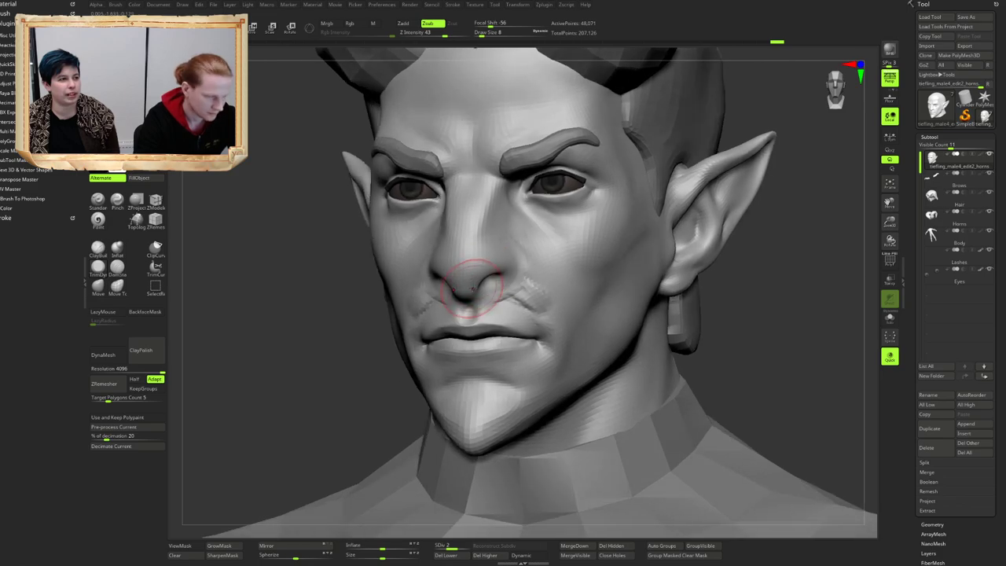
{"action": "left_click_drag", "start_coordinate": [464, 285], "coordinate": [468, 288], "text": "shift"}
Step: Refine the nose tip and nostril wing with short TrimDynamic strokes at draw size 8
{"action": "right_click_drag", "start_coordinate": [521, 284], "coordinate": [481, 276]}
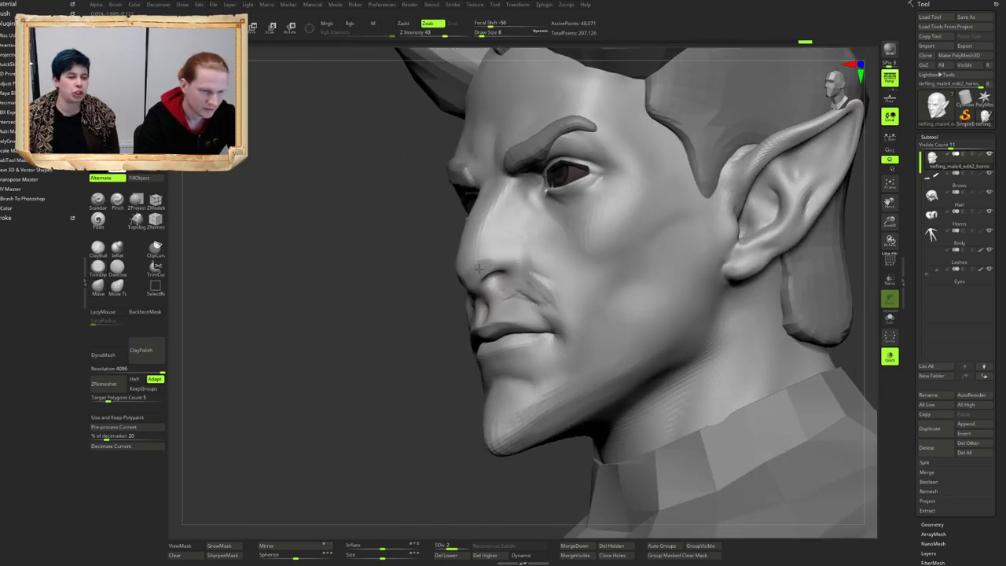
{"action": "left_click_drag", "start_coordinate": [480, 269], "coordinate": [482, 270], "text": "alt"}
{"action": "right_click_drag", "start_coordinate": [476, 269], "coordinate": [498, 266]}
{"action": "left_click_drag", "start_coordinate": [498, 271], "coordinate": [501, 274], "text": "alt"}
{"action": "right_click_drag", "start_coordinate": [525, 253], "coordinate": [508, 245]}
Step: Smooth the nostrils from below and trim their surfaces with the TrimDynamic brush at draw size 6
{"action": "mouse_move", "coordinate": [454, 285]}
{"action": "right_mouse_down"}
{"action": "mouse_move", "coordinate": [483, 263]}
{"action": "mouse_move", "coordinate": [492, 279]}
{"action": "right_mouse_up"}
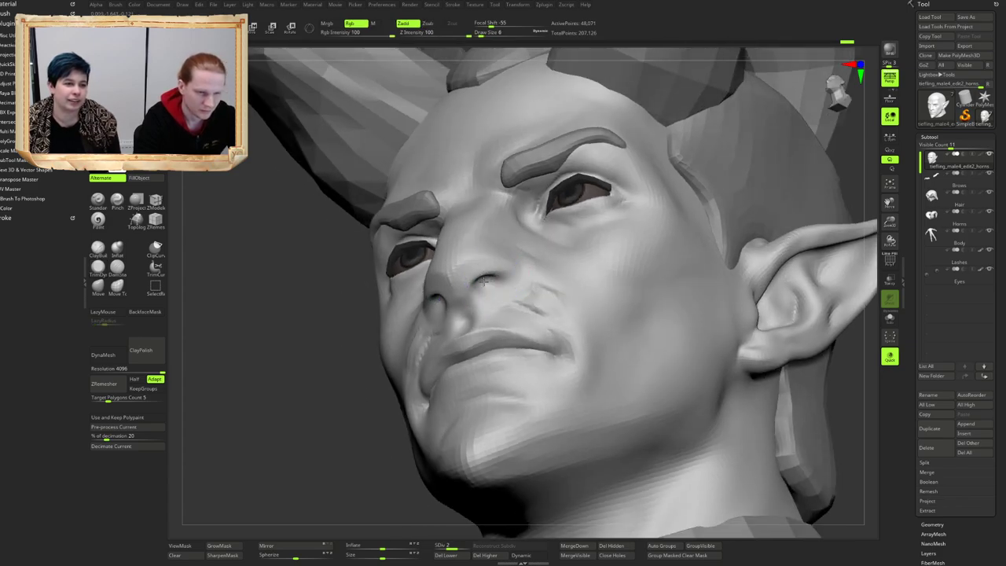
{"action": "left_click_drag", "start_coordinate": [482, 279], "coordinate": [485, 276], "text": "shift"}
{"action": "right_click_drag", "start_coordinate": [488, 275], "coordinate": [475, 262]}
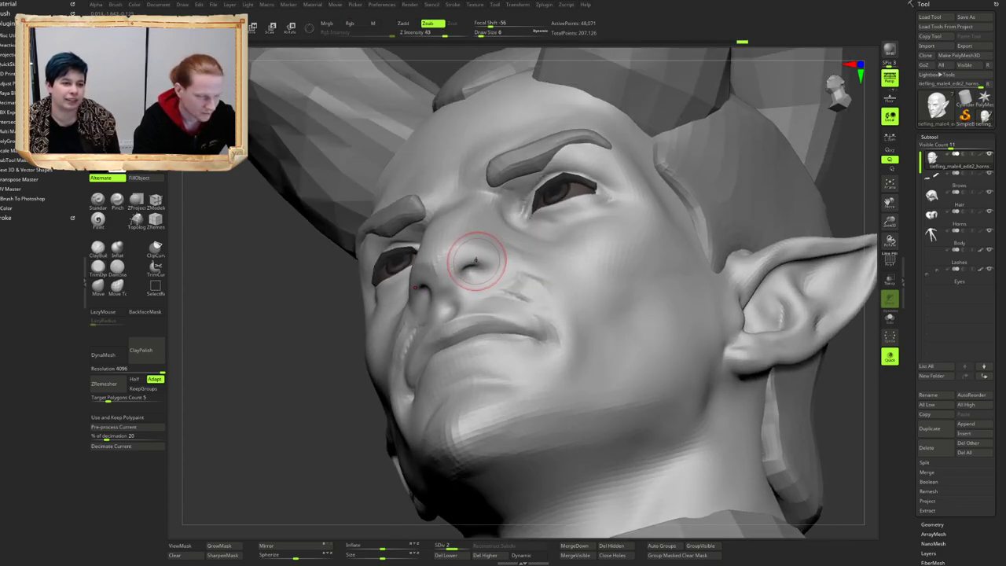
{"action": "left_click_drag", "start_coordinate": [474, 268], "coordinate": [471, 269]}
{"action": "right_click_drag", "start_coordinate": [474, 267], "coordinate": [471, 267]}
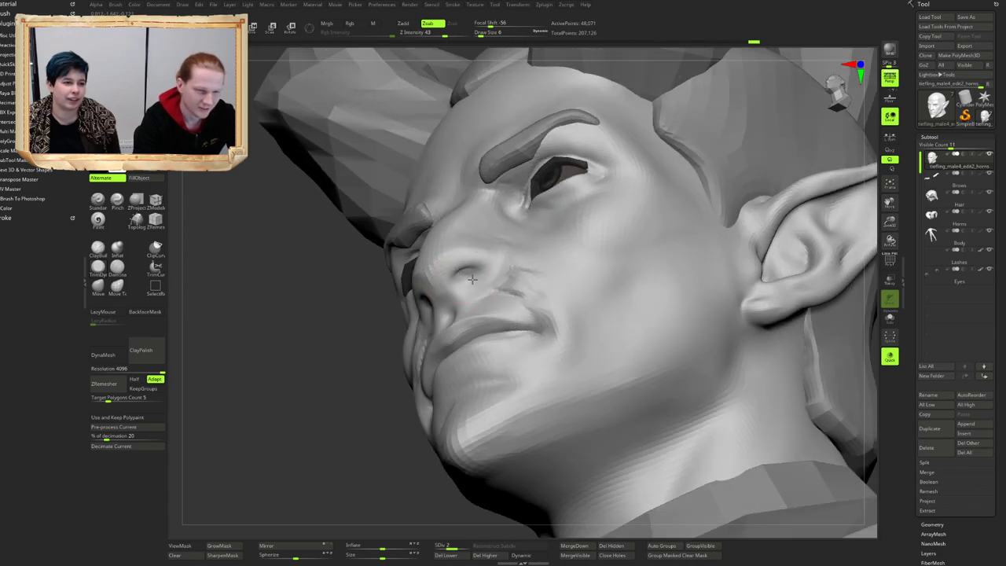
{"action": "left_click_drag", "start_coordinate": [472, 279], "coordinate": [473, 276]}
{"action": "right_click_drag", "start_coordinate": [473, 277], "coordinate": [453, 264]}
{"action": "left_click_drag", "start_coordinate": [460, 265], "coordinate": [464, 269]}
Step: Build up the sides of the nose above the nostrils with the ClayBuildup brush at draw size 8
{"action": "mouse_move", "coordinate": [470, 271]}
{"action": "right_mouse_down"}
{"action": "mouse_move", "coordinate": [457, 268]}
{"action": "mouse_move", "coordinate": [477, 271]}
{"action": "mouse_move", "coordinate": [476, 259]}
{"action": "mouse_move", "coordinate": [495, 283]}
{"action": "right_mouse_up"}
{"action": "mouse_move", "coordinate": [495, 283]}
{"action": "right_mouse_down"}
{"action": "mouse_move", "coordinate": [453, 287]}
{"action": "mouse_move", "coordinate": [443, 311]}
{"action": "right_mouse_up"}
{"action": "left_click_drag", "start_coordinate": [442, 311], "coordinate": [439, 304]}
{"action": "mouse_move", "coordinate": [439, 305]}
{"action": "right_mouse_down"}
{"action": "mouse_move", "coordinate": [452, 289]}
{"action": "mouse_move", "coordinate": [443, 274]}
{"action": "right_mouse_up"}
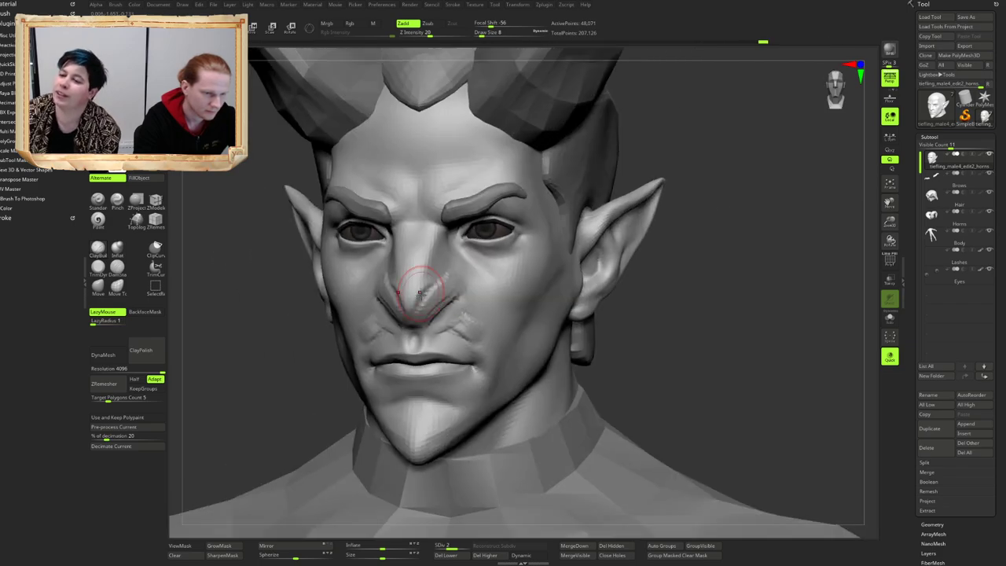
{"action": "left_click_drag", "start_coordinate": [442, 275], "coordinate": [425, 294]}
{"action": "right_click_drag", "start_coordinate": [437, 285], "coordinate": [413, 279]}
{"action": "left_click_drag", "start_coordinate": [440, 275], "coordinate": [424, 287]}
Step: Continue the ClayBuildup strokes up the nose bridge to the inner eye corners, finishing at draw size 10
{"action": "right_click_drag", "start_coordinate": [408, 275], "coordinate": [423, 273]}
{"action": "left_click_drag", "start_coordinate": [426, 272], "coordinate": [442, 247]}
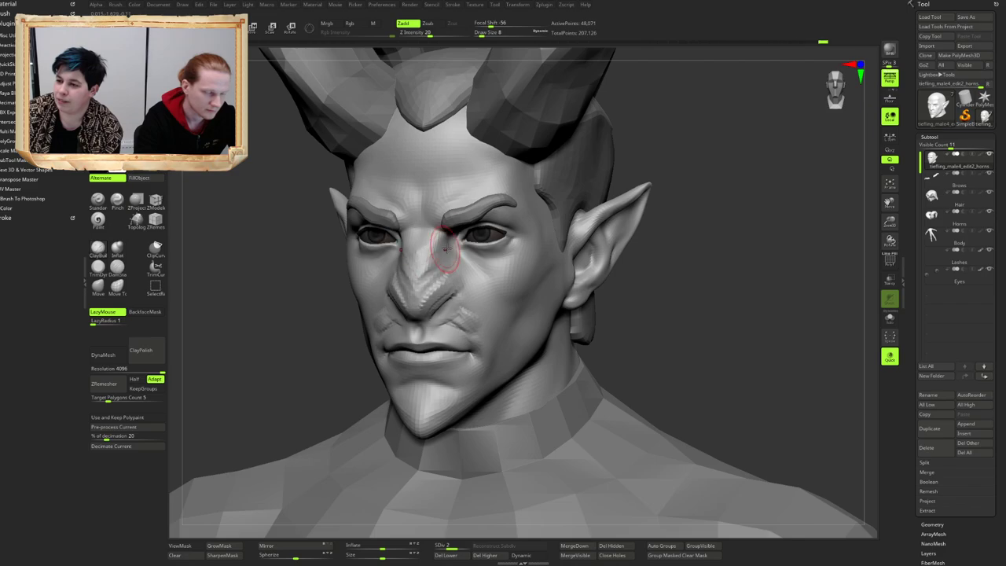
{"action": "right_click_drag", "start_coordinate": [473, 269], "coordinate": [441, 241]}
{"action": "left_click_drag", "start_coordinate": [442, 241], "coordinate": [433, 259]}
{"action": "right_click_drag", "start_coordinate": [440, 253], "coordinate": [472, 252]}
{"action": "mouse_move", "coordinate": [471, 251]}
{"action": "right_mouse_down", "text": "ctrl"}
{"action": "mouse_move", "coordinate": [473, 237]}
{"action": "mouse_move", "coordinate": [454, 253]}
{"action": "mouse_move", "coordinate": [454, 242]}
{"action": "right_mouse_up", "text": "ctrl"}
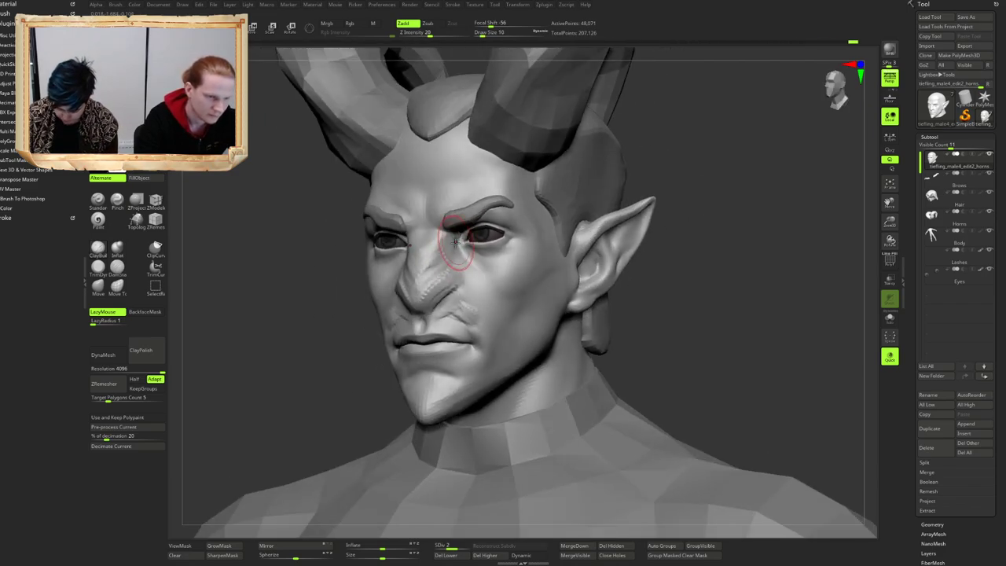
{"action": "left_click_drag", "start_coordinate": [441, 236], "coordinate": [436, 245]}
{"action": "mouse_move", "coordinate": [436, 239]}
{"action": "right_mouse_down"}
{"action": "mouse_move", "coordinate": [412, 241]}
{"action": "mouse_move", "coordinate": [423, 221]}
{"action": "mouse_move", "coordinate": [421, 236]}
{"action": "right_mouse_up"}
Step: Hide the eyebrow subtool and make the head the active subtool again for sculpting the bare brow
{"action": "key", "text": "b"}
{"action": "key", "text": "d"}
{"action": "key", "text": "s"}
{"action": "right_click_drag", "start_coordinate": [421, 236], "coordinate": [456, 216]}
{"action": "left_click", "coordinate": [434, 215], "text": "alt"}
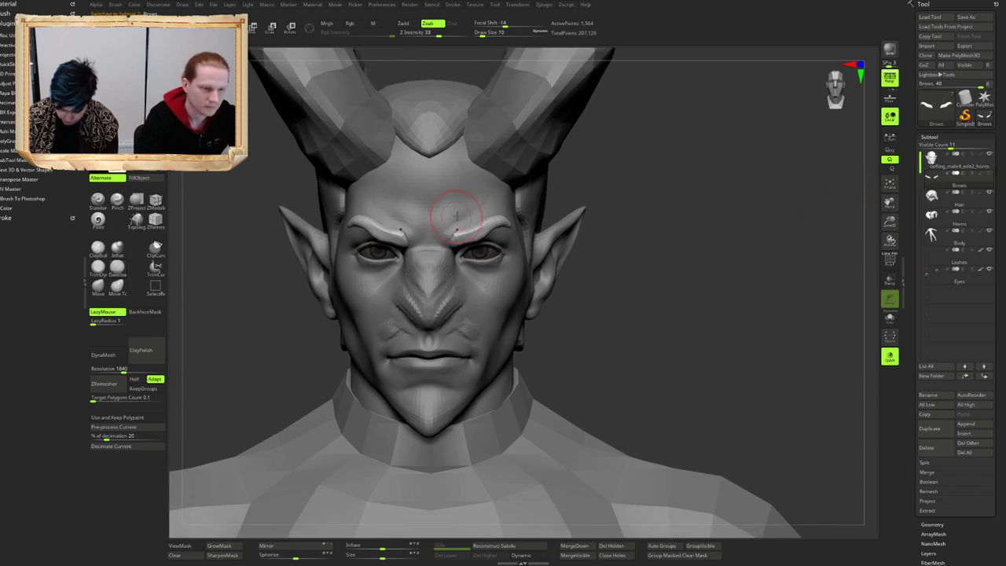
{"action": "left_click", "coordinate": [453, 214], "text": "alt"}
{"action": "right_click_drag", "start_coordinate": [382, 241], "coordinate": [400, 224]}
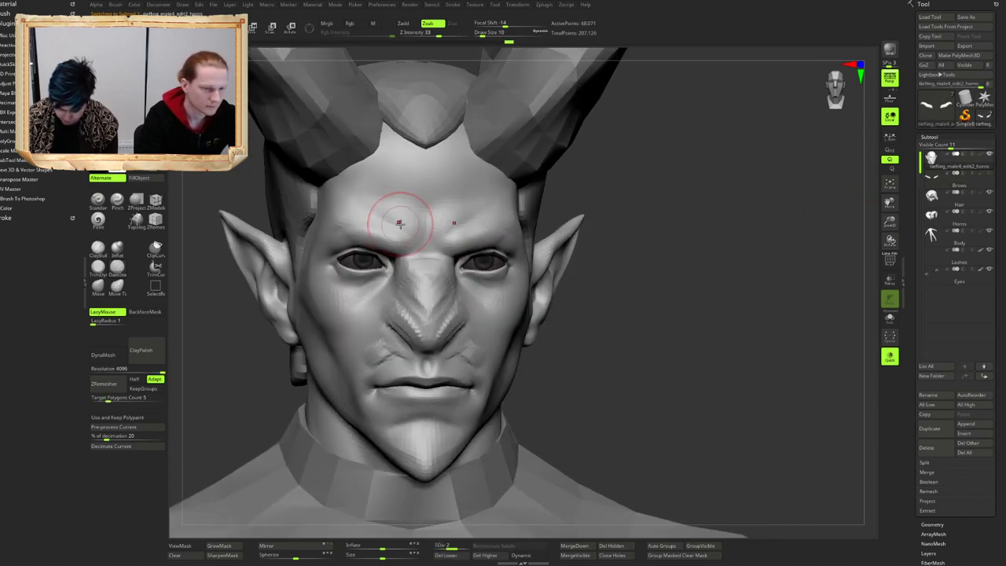
Step: Sculpt frown wrinkles above the inner brows and build up the nose bridge with the ClayBuildup brush at draw size 10
{"action": "left_click_drag", "start_coordinate": [399, 237], "coordinate": [397, 243], "text": "shift"}
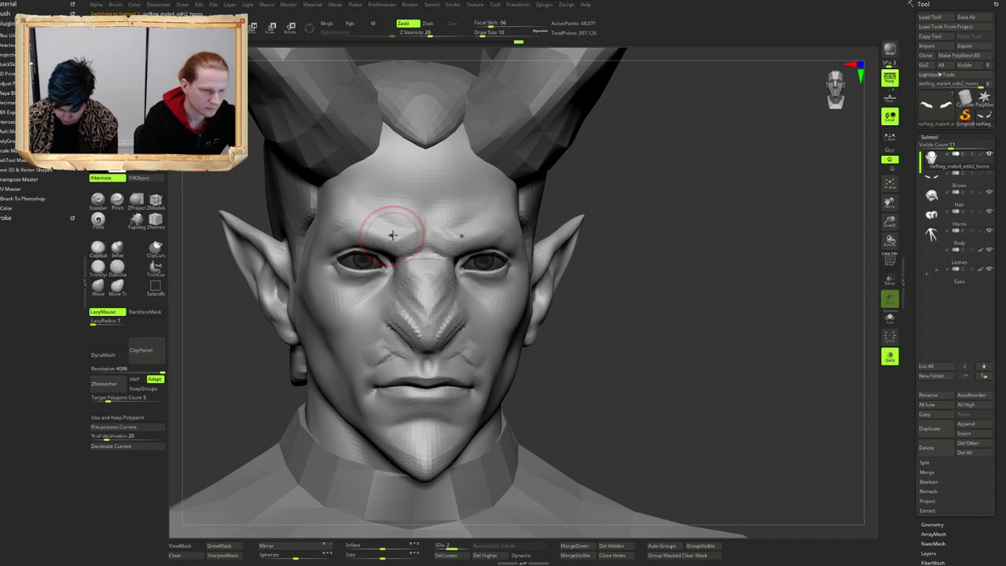
{"action": "mouse_move", "coordinate": [392, 234]}
{"action": "right_mouse_down"}
{"action": "mouse_move", "coordinate": [387, 241]}
{"action": "mouse_move", "coordinate": [426, 272]}
{"action": "right_mouse_up"}
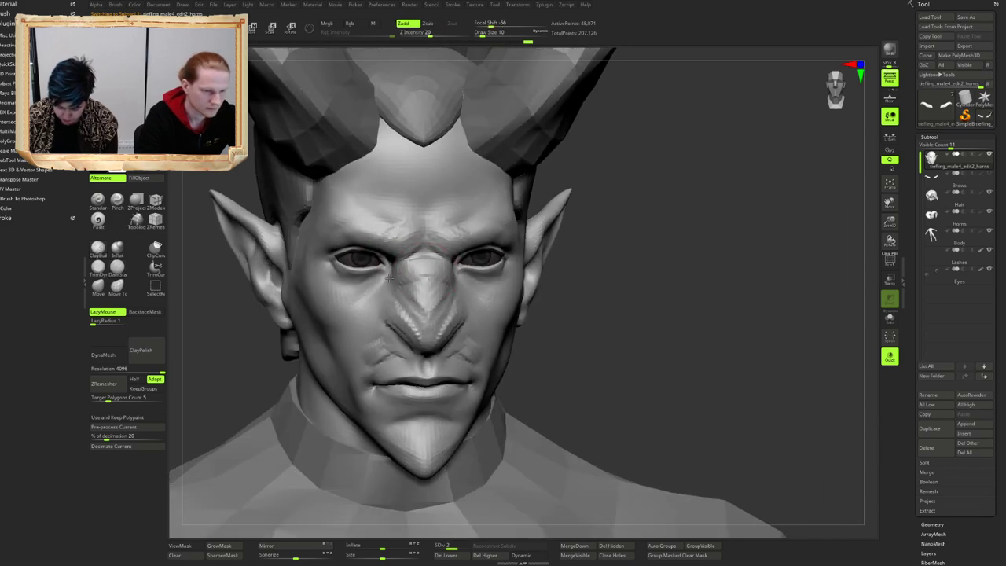
{"action": "left_click_drag", "start_coordinate": [394, 291], "coordinate": [399, 278]}
{"action": "mouse_move", "coordinate": [393, 267]}
{"action": "right_mouse_down"}
{"action": "mouse_move", "coordinate": [415, 263]}
{"action": "mouse_move", "coordinate": [401, 277]}
{"action": "right_mouse_up"}
{"action": "left_click_drag", "start_coordinate": [394, 278], "coordinate": [408, 275]}
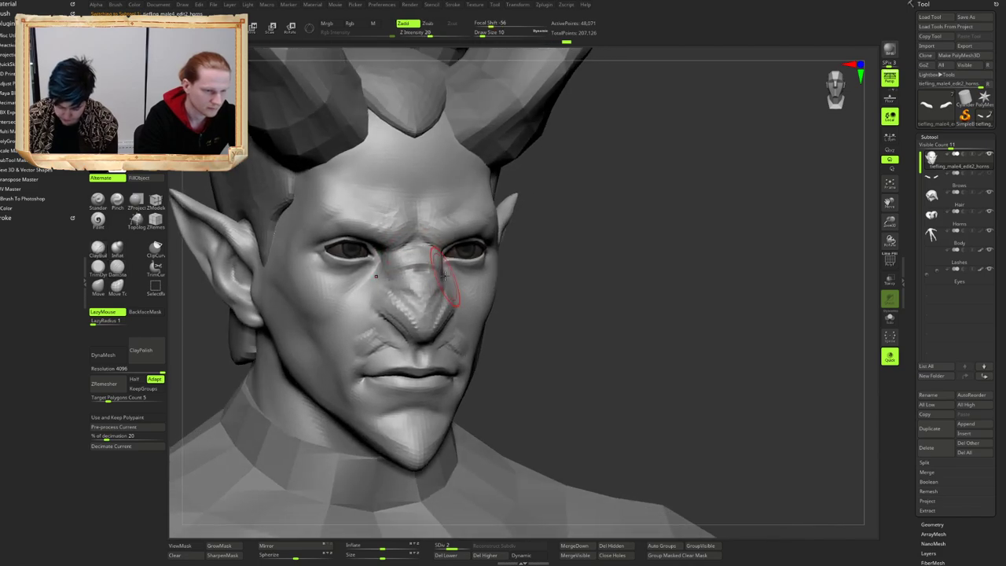
{"action": "mouse_move", "coordinate": [448, 276]}
{"action": "right_mouse_down"}
{"action": "mouse_move", "coordinate": [395, 272]}
{"action": "mouse_move", "coordinate": [422, 269]}
{"action": "right_mouse_up"}
{"action": "left_click_drag", "start_coordinate": [422, 269], "coordinate": [429, 275]}
{"action": "right_click_drag", "start_coordinate": [429, 268], "coordinate": [437, 260]}
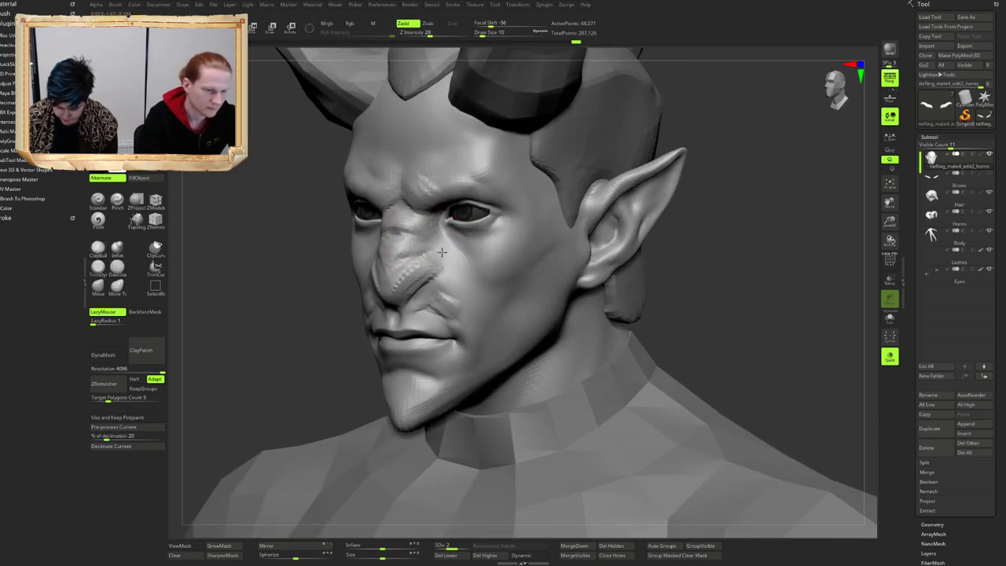
Step: Build up diagonal folds from the cheekbones toward the mouth corners with the ClayBuildup brush
{"action": "right_click_drag", "start_coordinate": [342, 282], "coordinate": [389, 288]}
{"action": "left_click_drag", "start_coordinate": [387, 306], "coordinate": [396, 302]}
{"action": "right_click_drag", "start_coordinate": [396, 301], "coordinate": [400, 294]}
{"action": "mouse_move", "coordinate": [520, 262]}
{"action": "right_mouse_down"}
{"action": "mouse_move", "coordinate": [467, 256]}
{"action": "mouse_move", "coordinate": [460, 265]}
{"action": "mouse_move", "coordinate": [511, 249]}
{"action": "right_mouse_up"}
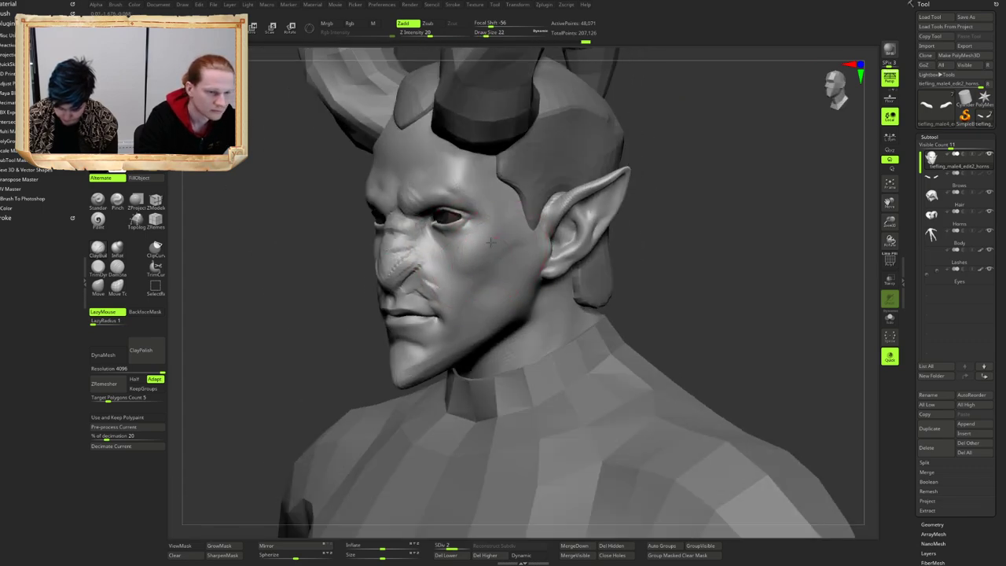
{"action": "key", "text": "bracketleft"}
{"action": "left_click_drag", "start_coordinate": [476, 263], "coordinate": [452, 270]}
{"action": "mouse_move", "coordinate": [455, 271]}
{"action": "right_mouse_down"}
{"action": "mouse_move", "coordinate": [477, 275]}
{"action": "mouse_move", "coordinate": [454, 277]}
{"action": "right_mouse_up"}
{"action": "left_click_drag", "start_coordinate": [441, 276], "coordinate": [431, 291]}
{"action": "right_click_drag", "start_coordinate": [393, 272], "coordinate": [440, 273]}
Step: Smooth the area between nostrils and upper lip and add ClayBuildup strokes to the folds beside it at draw size 6
{"action": "mouse_move", "coordinate": [440, 274]}
{"action": "right_mouse_down", "text": "ctrl"}
{"action": "mouse_move", "coordinate": [442, 305]}
{"action": "mouse_move", "coordinate": [465, 306]}
{"action": "mouse_move", "coordinate": [401, 309]}
{"action": "mouse_move", "coordinate": [396, 320]}
{"action": "right_mouse_up", "text": "ctrl"}
{"action": "key", "text": "bracketleft"}
{"action": "left_click_drag", "start_coordinate": [399, 321], "coordinate": [410, 316], "text": "shift"}
{"action": "mouse_move", "coordinate": [430, 310]}
{"action": "right_mouse_down"}
{"action": "mouse_move", "coordinate": [395, 291]}
{"action": "mouse_move", "coordinate": [415, 291]}
{"action": "mouse_move", "coordinate": [423, 299]}
{"action": "mouse_move", "coordinate": [414, 306]}
{"action": "mouse_move", "coordinate": [448, 291]}
{"action": "mouse_move", "coordinate": [439, 288]}
{"action": "right_mouse_up"}
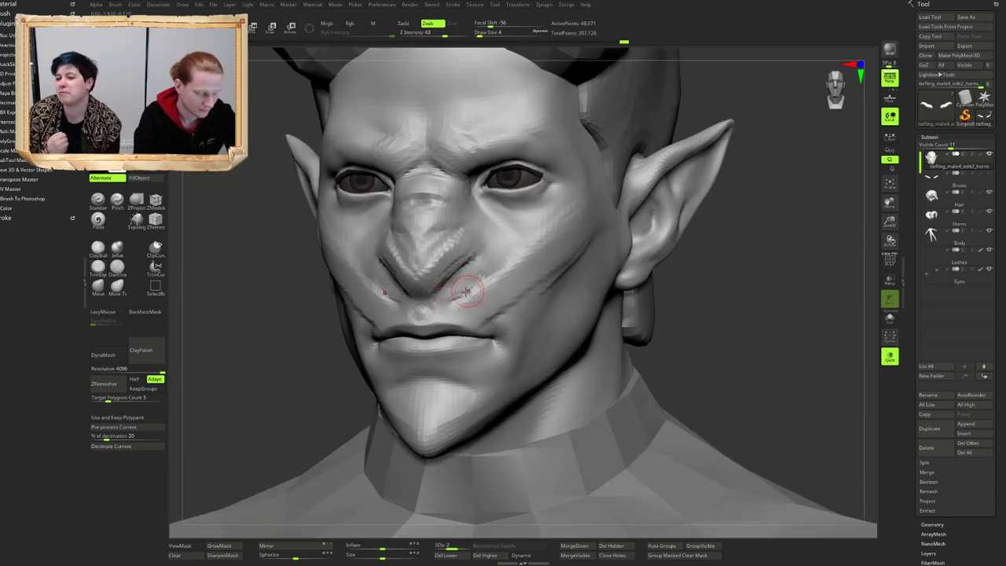
{"action": "left_click_drag", "start_coordinate": [457, 312], "coordinate": [451, 305], "text": "shift"}
{"action": "right_click_drag", "start_coordinate": [451, 305], "coordinate": [446, 298]}
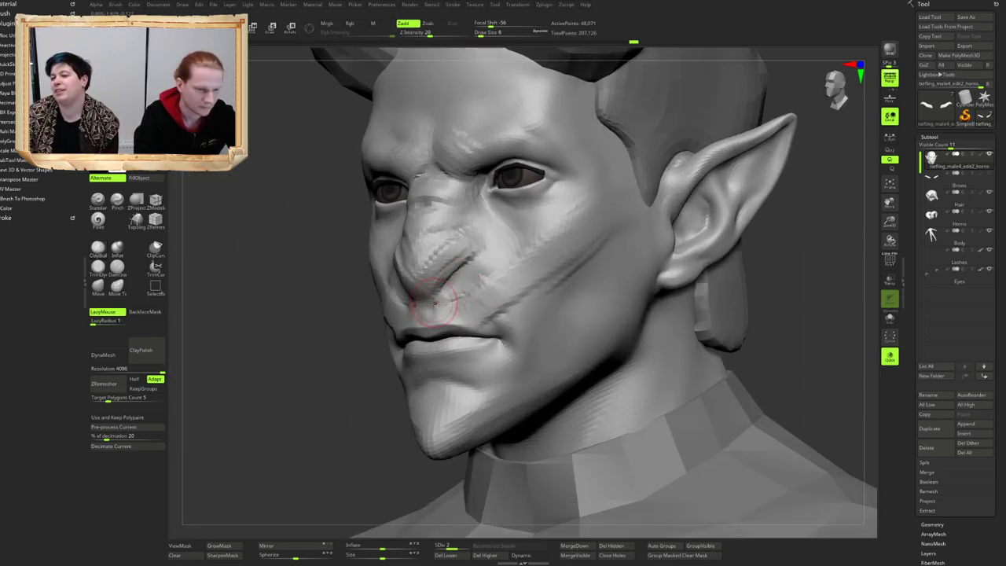
{"action": "left_click_drag", "start_coordinate": [446, 297], "coordinate": [457, 288]}
{"action": "right_click_drag", "start_coordinate": [445, 302], "coordinate": [437, 303]}
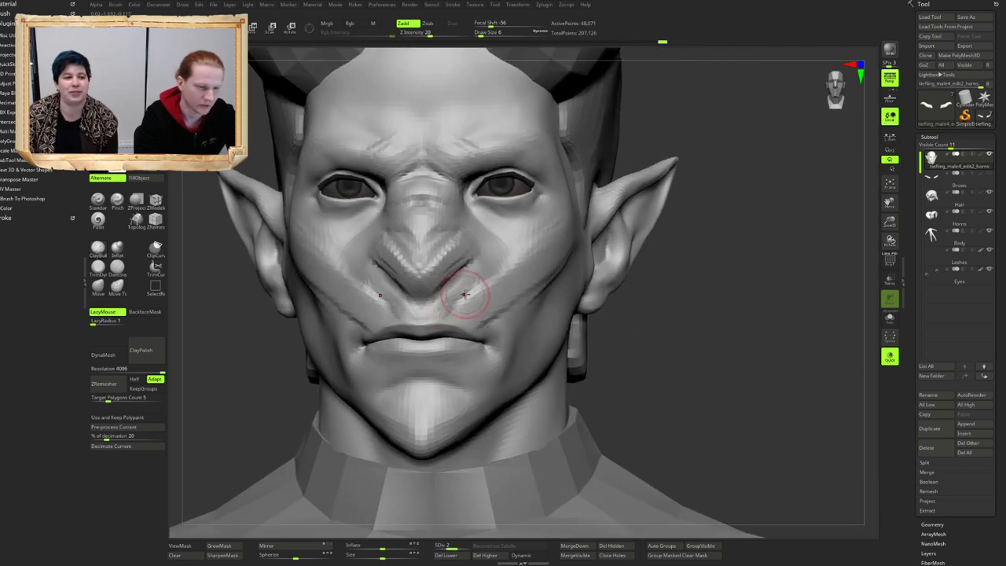
{"action": "left_click_drag", "start_coordinate": [456, 294], "coordinate": [479, 272]}
{"action": "mouse_move", "coordinate": [478, 272]}
{"action": "right_mouse_down"}
{"action": "mouse_move", "coordinate": [464, 285]}
{"action": "mouse_move", "coordinate": [503, 291]}
{"action": "right_mouse_up"}
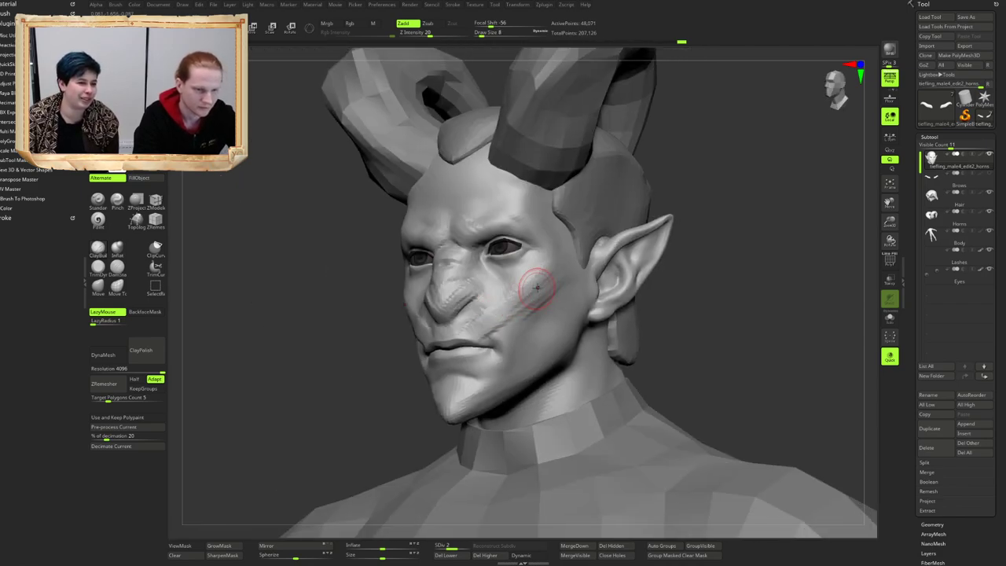
Step: Carve the crease along the cheek fold toward the mouth corner with the DamStandard brush
{"action": "key", "text": "b"}
{"action": "key", "text": "d"}
{"action": "key", "text": "s"}
{"action": "left_click_drag", "start_coordinate": [539, 280], "coordinate": [494, 310]}
{"action": "mouse_move", "coordinate": [494, 310]}
{"action": "right_mouse_down"}
{"action": "mouse_move", "coordinate": [467, 321]}
{"action": "mouse_move", "coordinate": [453, 363]}
{"action": "mouse_move", "coordinate": [446, 313]}
{"action": "mouse_move", "coordinate": [464, 319]}
{"action": "mouse_move", "coordinate": [454, 308]}
{"action": "mouse_move", "coordinate": [449, 319]}
{"action": "mouse_move", "coordinate": [461, 308]}
{"action": "right_mouse_up"}
Step: Flatten the surface above the upper lip with the TrimDynamic brush at draw size 6
{"action": "key", "text": "b"}
{"action": "key", "text": "t"}
{"action": "key", "text": "d"}
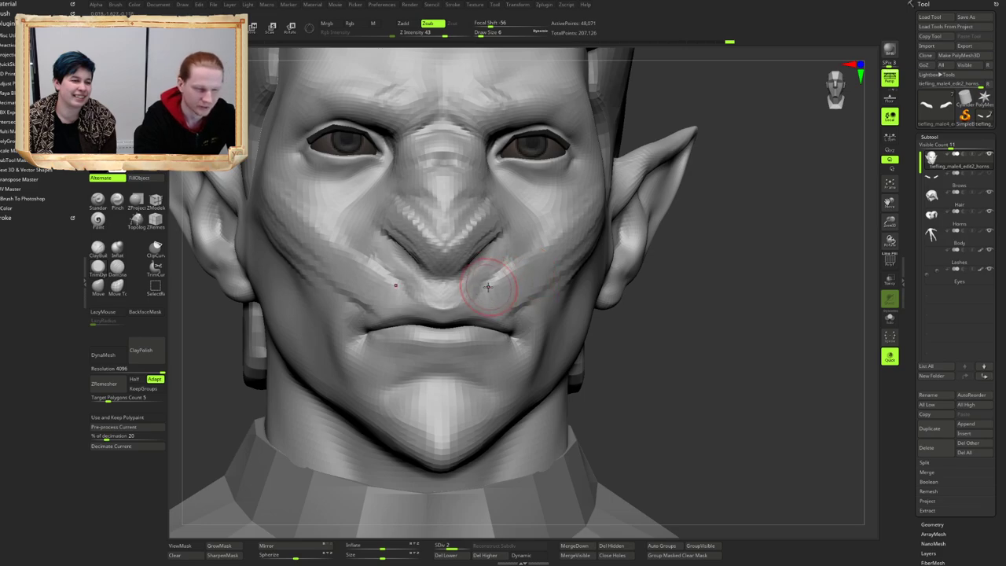
{"action": "right_click_drag", "start_coordinate": [487, 289], "coordinate": [440, 315]}
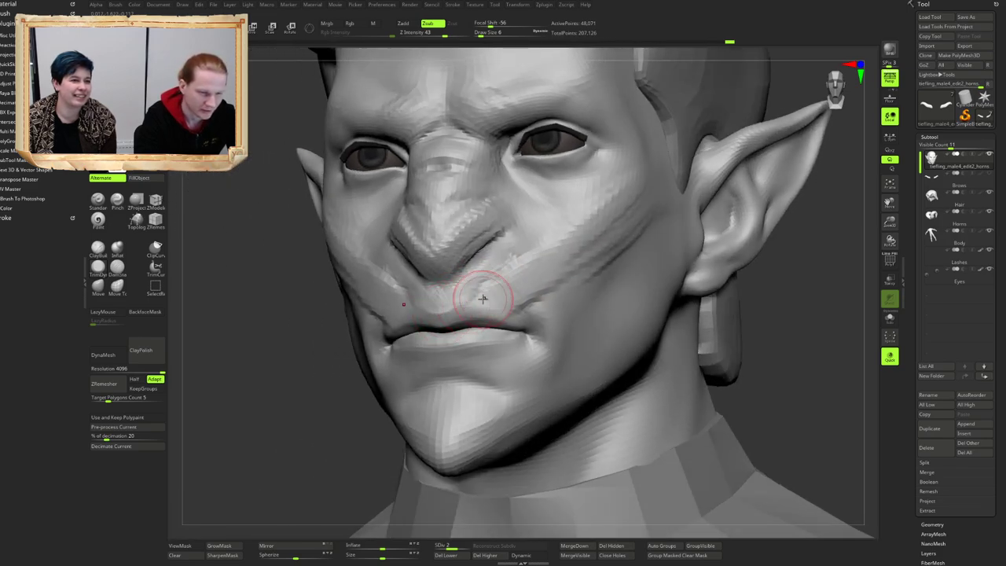
{"action": "left_click_drag", "start_coordinate": [482, 299], "coordinate": [484, 297]}
{"action": "right_click_drag", "start_coordinate": [485, 299], "coordinate": [451, 304]}
Step: Cut a crease beside the nostril above the upper lip with the DamStandard brush at draw size 6
{"action": "key", "text": "2"}
{"action": "right_click_drag", "start_coordinate": [385, 311], "coordinate": [432, 315]}
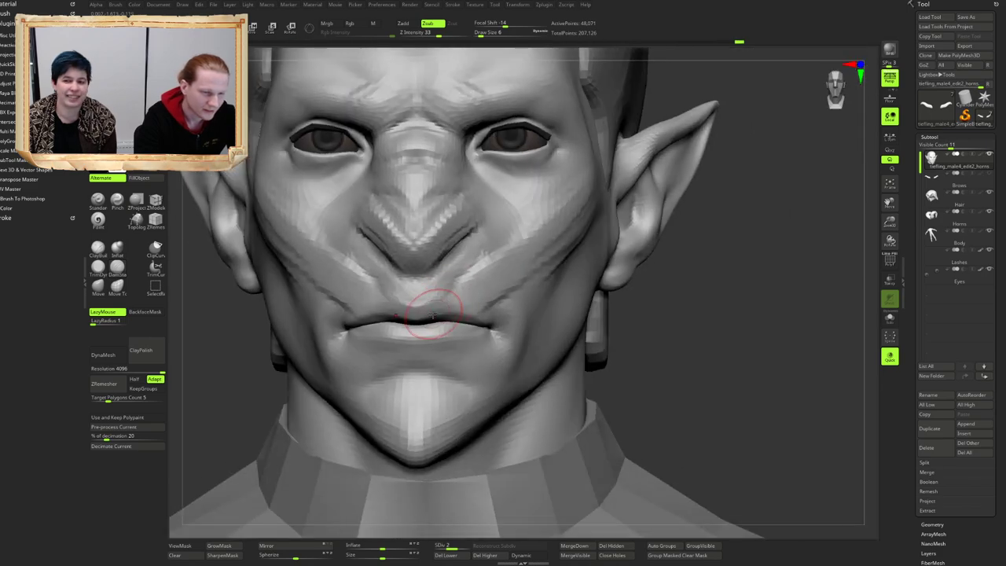
{"action": "left_click_drag", "start_coordinate": [465, 293], "coordinate": [472, 291]}
{"action": "right_click_drag", "start_coordinate": [481, 291], "coordinate": [461, 292]}
Step: Build up the upper lip area from the center out to the nasolabial folds with the ClayBuildup brush at draw size 6
{"action": "key", "text": "1"}
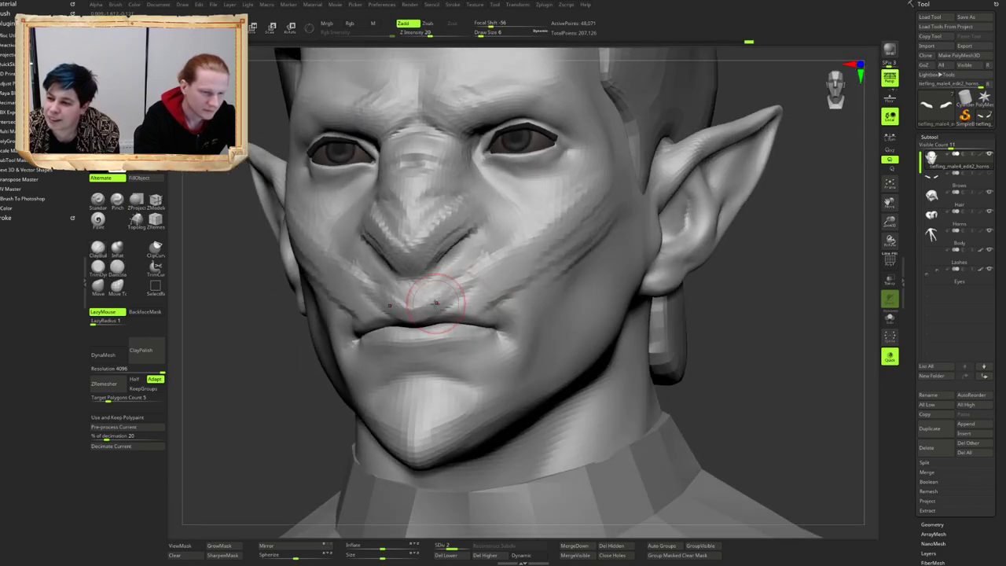
{"action": "left_click_drag", "start_coordinate": [433, 291], "coordinate": [464, 283]}
{"action": "right_click_drag", "start_coordinate": [467, 281], "coordinate": [427, 299]}
{"action": "left_click_drag", "start_coordinate": [427, 298], "coordinate": [472, 305]}
{"action": "right_click_drag", "start_coordinate": [459, 296], "coordinate": [470, 293]}
{"action": "left_click_drag", "start_coordinate": [448, 296], "coordinate": [416, 301]}
{"action": "mouse_move", "coordinate": [407, 303]}
{"action": "right_mouse_down"}
{"action": "mouse_move", "coordinate": [420, 303]}
{"action": "mouse_move", "coordinate": [416, 236]}
{"action": "right_mouse_up"}
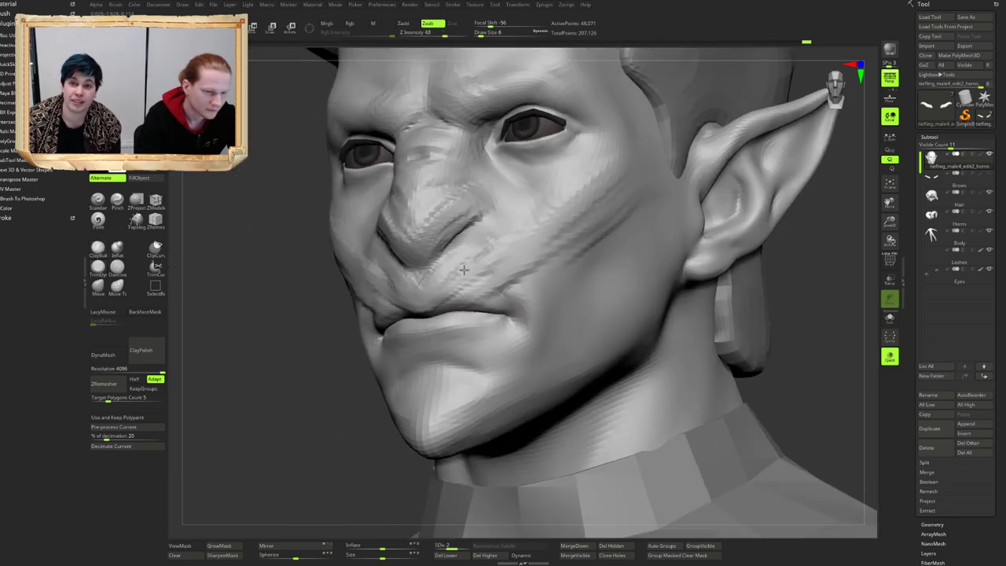
Step: Trim the surfaces around the lips with the TrimDynamic brush at draw size 6
{"action": "right_click_drag", "start_coordinate": [464, 269], "coordinate": [511, 276]}
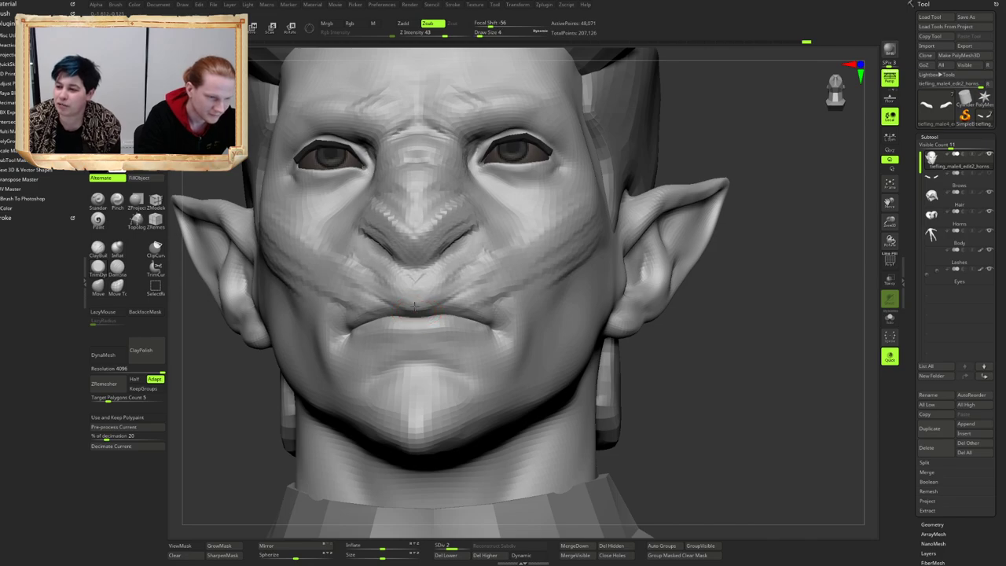
{"action": "mouse_move", "coordinate": [478, 292]}
{"action": "right_mouse_down", "text": "ctrl"}
{"action": "mouse_move", "coordinate": [480, 265]}
{"action": "mouse_move", "coordinate": [467, 298]}
{"action": "mouse_move", "coordinate": [461, 272]}
{"action": "mouse_move", "coordinate": [476, 283]}
{"action": "mouse_move", "coordinate": [469, 262]}
{"action": "mouse_move", "coordinate": [476, 270]}
{"action": "mouse_move", "coordinate": [462, 283]}
{"action": "mouse_move", "coordinate": [453, 274]}
{"action": "mouse_move", "coordinate": [458, 291]}
{"action": "mouse_move", "coordinate": [438, 292]}
{"action": "right_mouse_up", "text": "ctrl"}
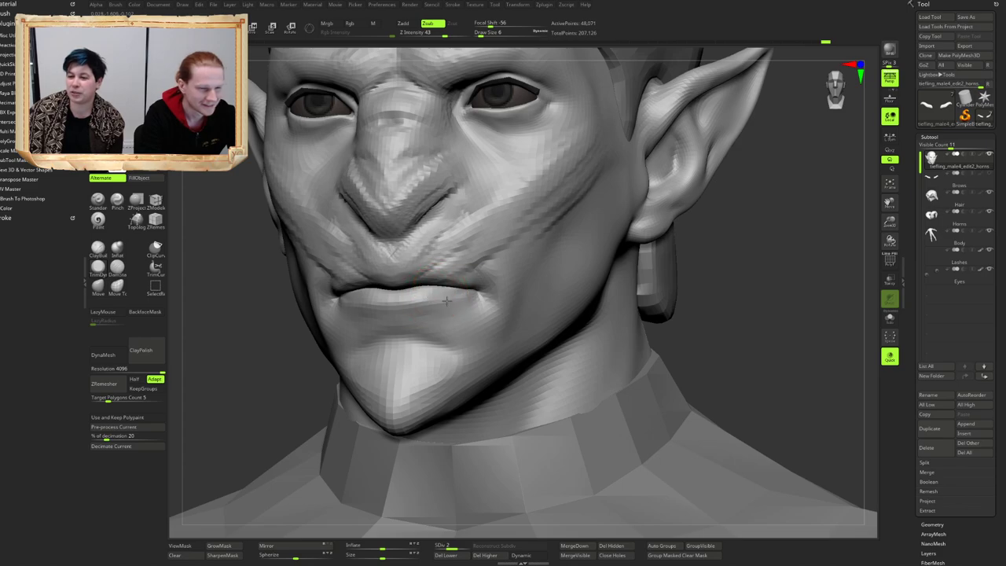
{"action": "left_click_drag", "start_coordinate": [447, 301], "coordinate": [440, 302]}
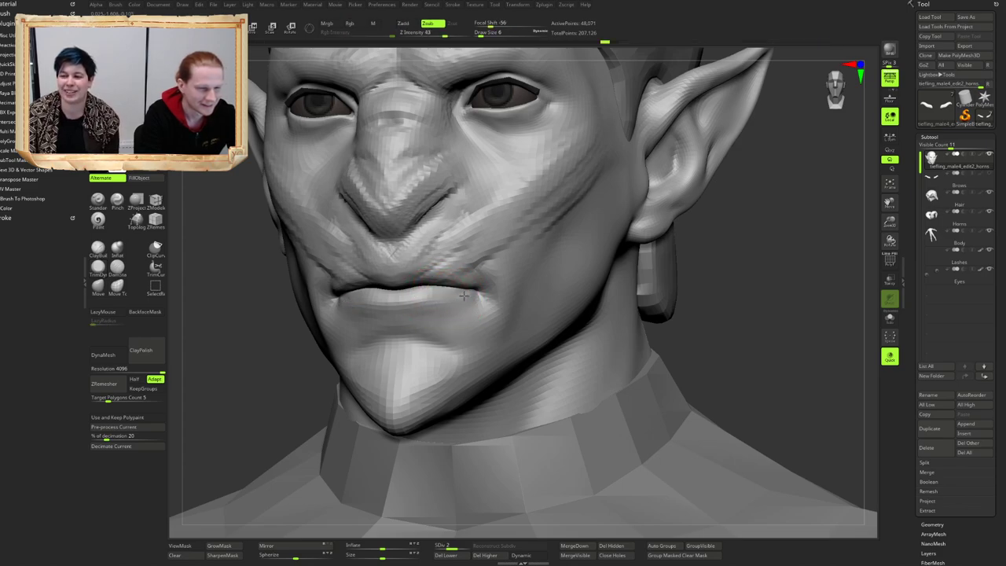
{"action": "key", "text": "l"}
{"action": "right_click_drag", "start_coordinate": [441, 299], "coordinate": [392, 271], "text": "ctrl"}
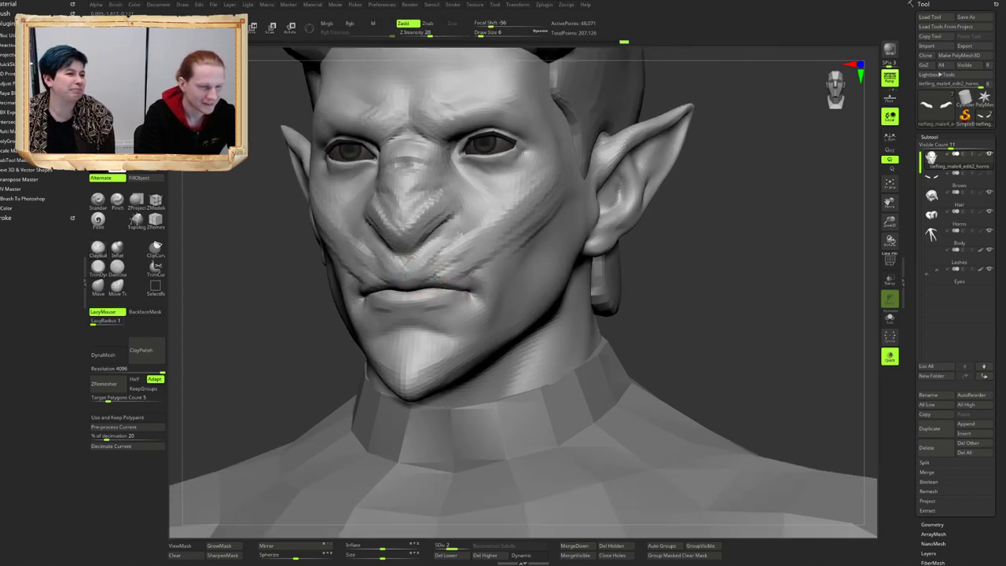
Step: Compare the earliest undo history state of the head with the latest one and examine the face
{"action": "right_click_drag", "start_coordinate": [330, 275], "coordinate": [479, 289]}
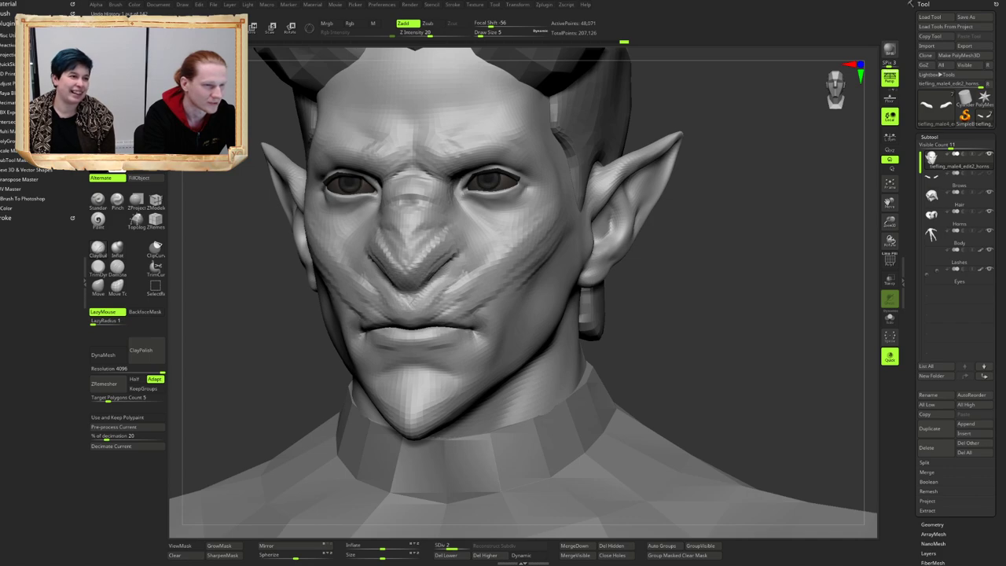
{"action": "left_click", "coordinate": [171, 42]}
{"action": "left_click", "coordinate": [628, 42]}
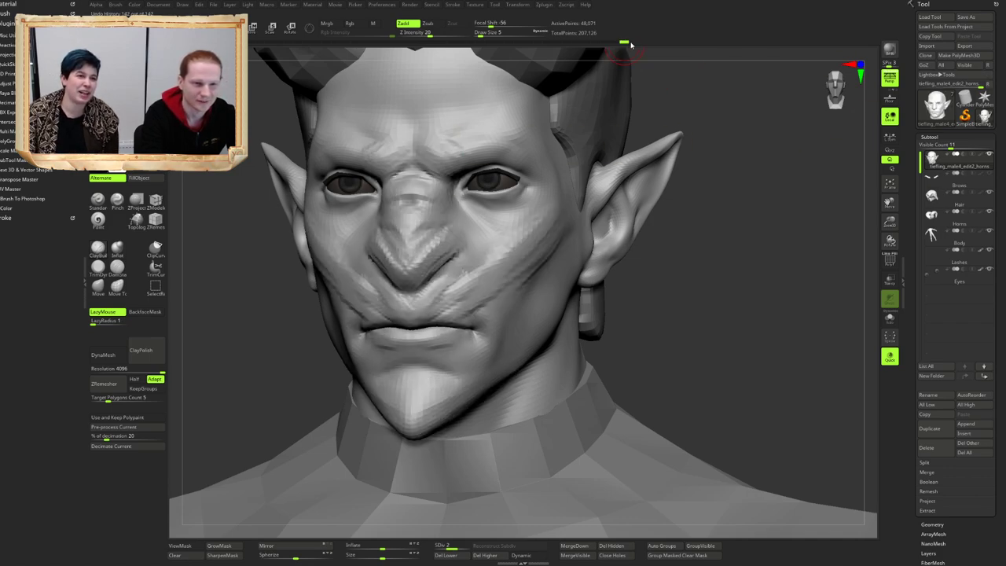
{"action": "mouse_move", "coordinate": [487, 256]}
{"action": "right_mouse_down"}
{"action": "mouse_move", "coordinate": [451, 272]}
{"action": "mouse_move", "coordinate": [464, 246]}
{"action": "mouse_move", "coordinate": [473, 255]}
{"action": "right_mouse_up"}
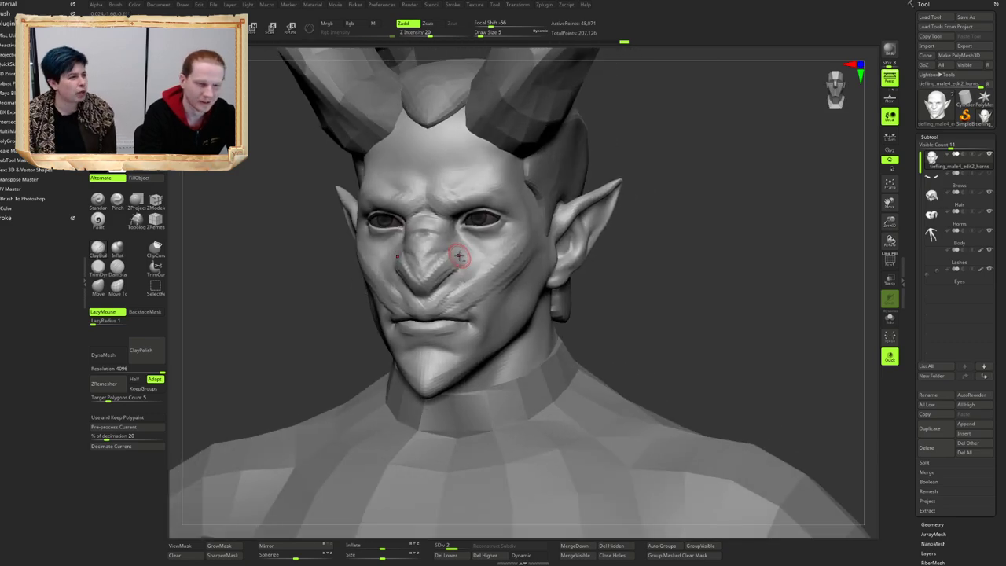
{"action": "mouse_move", "coordinate": [466, 257]}
{"action": "right_mouse_down", "text": "ctrl"}
{"action": "mouse_move", "coordinate": [458, 281]}
{"action": "mouse_move", "coordinate": [444, 256]}
{"action": "mouse_move", "coordinate": [445, 296]}
{"action": "mouse_move", "coordinate": [454, 263]}
{"action": "mouse_move", "coordinate": [468, 265]}
{"action": "mouse_move", "coordinate": [443, 271]}
{"action": "mouse_move", "coordinate": [450, 283]}
{"action": "mouse_move", "coordinate": [460, 248]}
{"action": "mouse_move", "coordinate": [462, 268]}
{"action": "right_mouse_up", "text": "ctrl"}
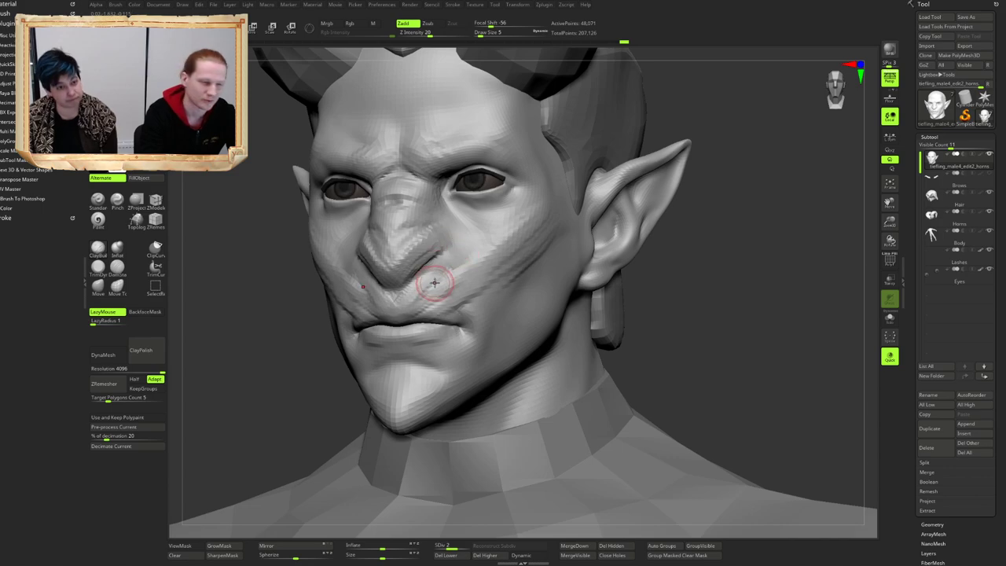
Step: Refine the folds between the nostrils and mouth corners with alternating ClayBuildup, DamStandard and TrimDynamic brushes at draw sizes 6 and 7
{"action": "mouse_move", "coordinate": [434, 274]}
{"action": "right_mouse_down", "text": "ctrl"}
{"action": "mouse_move", "coordinate": [446, 268]}
{"action": "mouse_move", "coordinate": [435, 301]}
{"action": "right_mouse_up", "text": "ctrl"}
{"action": "mouse_move", "coordinate": [436, 300]}
{"action": "right_mouse_down", "text": "alt"}
{"action": "mouse_move", "coordinate": [438, 283]}
{"action": "mouse_move", "coordinate": [424, 275]}
{"action": "mouse_move", "coordinate": [442, 272]}
{"action": "mouse_move", "coordinate": [412, 318]}
{"action": "right_mouse_up", "text": "alt"}
{"action": "key", "text": "2"}
{"action": "key", "text": "1"}
{"action": "key", "text": "2"}
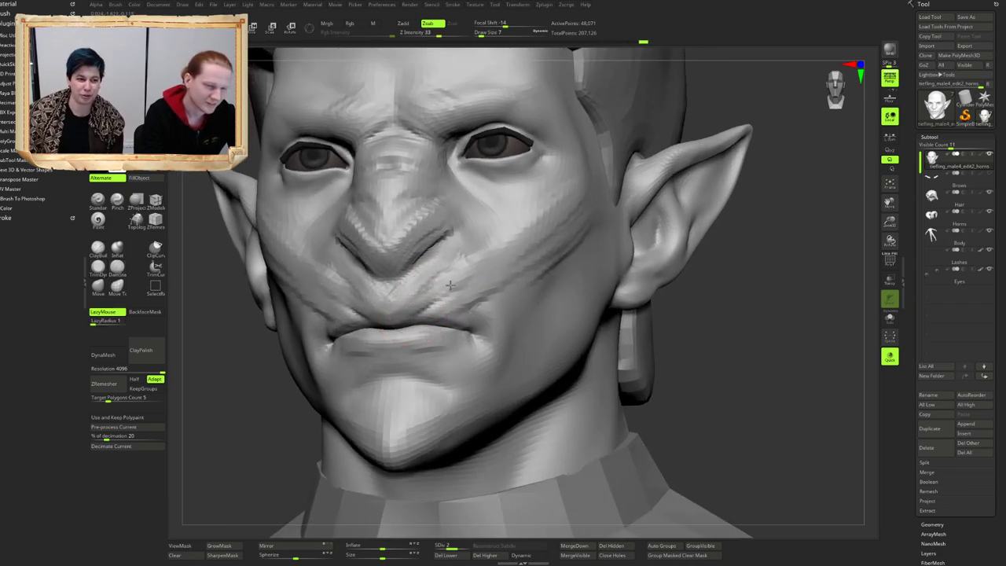
{"action": "mouse_move", "coordinate": [450, 285]}
{"action": "right_mouse_down"}
{"action": "mouse_move", "coordinate": [426, 280]}
{"action": "mouse_move", "coordinate": [455, 281]}
{"action": "mouse_move", "coordinate": [441, 285]}
{"action": "mouse_move", "coordinate": [447, 298]}
{"action": "right_mouse_up"}
{"action": "key", "text": "3"}
{"action": "key", "text": "1"}
{"action": "left_click_drag", "start_coordinate": [458, 297], "coordinate": [430, 306]}
{"action": "mouse_move", "coordinate": [439, 294]}
{"action": "right_mouse_down"}
{"action": "mouse_move", "coordinate": [434, 275]}
{"action": "mouse_move", "coordinate": [448, 288]}
{"action": "mouse_move", "coordinate": [427, 299]}
{"action": "mouse_move", "coordinate": [440, 286]}
{"action": "mouse_move", "coordinate": [424, 283]}
{"action": "right_mouse_up"}
{"action": "key", "text": "3"}
{"action": "key", "text": "1"}
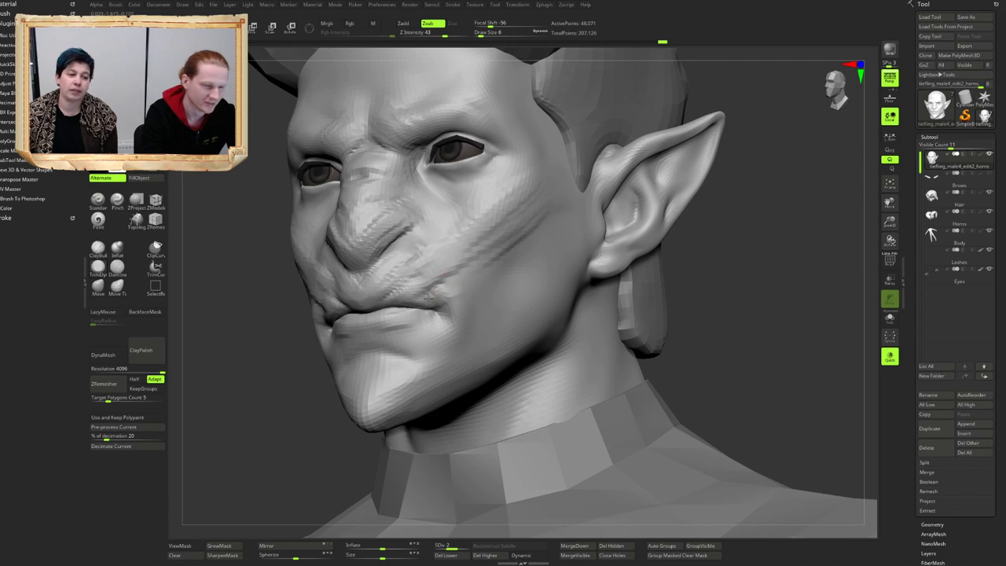
Step: Build up the lower lip and touch up the upper lip, finishing with the ClayBuildup brush at draw size 4
{"action": "mouse_move", "coordinate": [460, 281]}
{"action": "right_mouse_down", "text": "alt"}
{"action": "mouse_move", "coordinate": [455, 267]}
{"action": "mouse_move", "coordinate": [429, 319]}
{"action": "mouse_move", "coordinate": [434, 296]}
{"action": "mouse_move", "coordinate": [413, 311]}
{"action": "mouse_move", "coordinate": [426, 287]}
{"action": "mouse_move", "coordinate": [409, 291]}
{"action": "mouse_move", "coordinate": [419, 305]}
{"action": "mouse_move", "coordinate": [365, 303]}
{"action": "mouse_move", "coordinate": [385, 289]}
{"action": "right_mouse_up", "text": "alt"}
{"action": "mouse_move", "coordinate": [385, 289]}
{"action": "right_mouse_down", "text": "ctrl"}
{"action": "mouse_move", "coordinate": [383, 271]}
{"action": "mouse_move", "coordinate": [370, 312]}
{"action": "mouse_move", "coordinate": [367, 303]}
{"action": "right_mouse_up", "text": "ctrl"}
{"action": "right_click_drag", "start_coordinate": [377, 341], "coordinate": [385, 333]}
{"action": "left_click_drag", "start_coordinate": [382, 349], "coordinate": [399, 362]}
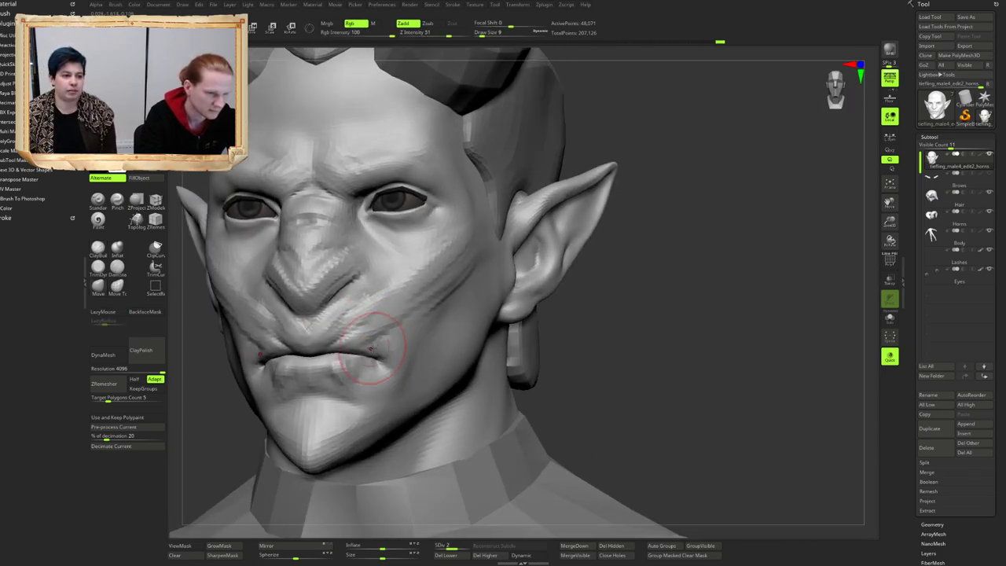
{"action": "mouse_move", "coordinate": [371, 348]}
{"action": "right_mouse_down"}
{"action": "mouse_move", "coordinate": [357, 356]}
{"action": "mouse_move", "coordinate": [393, 336]}
{"action": "mouse_move", "coordinate": [396, 311]}
{"action": "mouse_move", "coordinate": [362, 335]}
{"action": "right_mouse_up"}
{"action": "left_click_drag", "start_coordinate": [353, 336], "coordinate": [353, 333]}
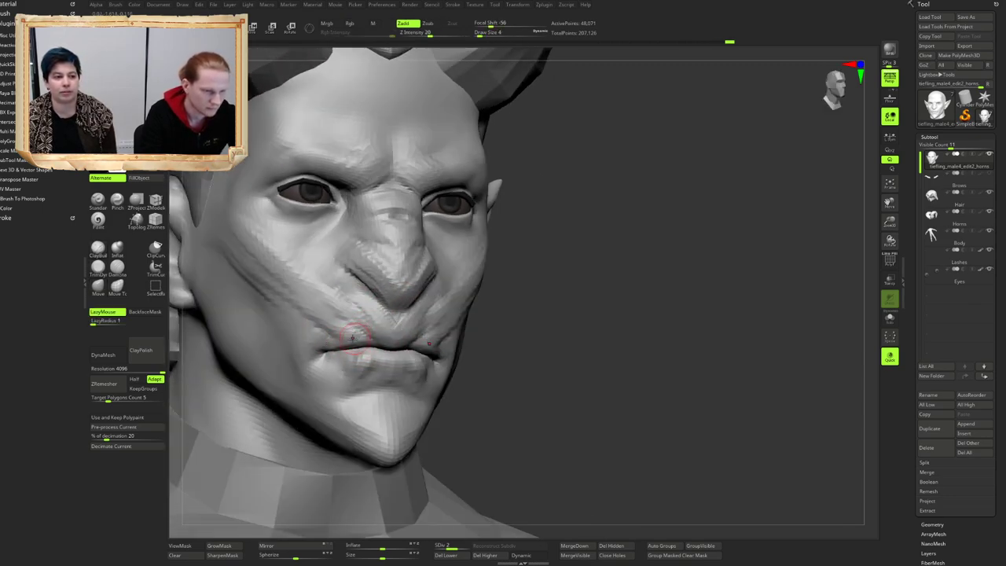
Step: Reshape the upper lip and the mouth line with short Move brush strokes
{"action": "mouse_move", "coordinate": [528, 302]}
{"action": "right_mouse_down"}
{"action": "mouse_move", "coordinate": [434, 285]}
{"action": "mouse_move", "coordinate": [371, 316]}
{"action": "mouse_move", "coordinate": [415, 324]}
{"action": "right_mouse_up"}
{"action": "mouse_move", "coordinate": [415, 324]}
{"action": "right_mouse_down", "text": "ctrl"}
{"action": "mouse_move", "coordinate": [404, 350]}
{"action": "mouse_move", "coordinate": [388, 347]}
{"action": "right_mouse_up", "text": "ctrl"}
{"action": "key", "text": "b"}
{"action": "key", "text": "m"}
{"action": "key", "text": "v"}
{"action": "left_click_drag", "start_coordinate": [387, 347], "coordinate": [387, 341]}
{"action": "mouse_move", "coordinate": [407, 343]}
{"action": "right_mouse_down"}
{"action": "mouse_move", "coordinate": [362, 333]}
{"action": "mouse_move", "coordinate": [381, 336]}
{"action": "right_mouse_up"}
{"action": "left_click_drag", "start_coordinate": [380, 338], "coordinate": [373, 337]}
Step: Carve creases in the upper lip and up beside the mouth with the DamStandard brush at draw size 7
{"action": "key", "text": "b"}
{"action": "key", "text": "d"}
{"action": "key", "text": "s"}
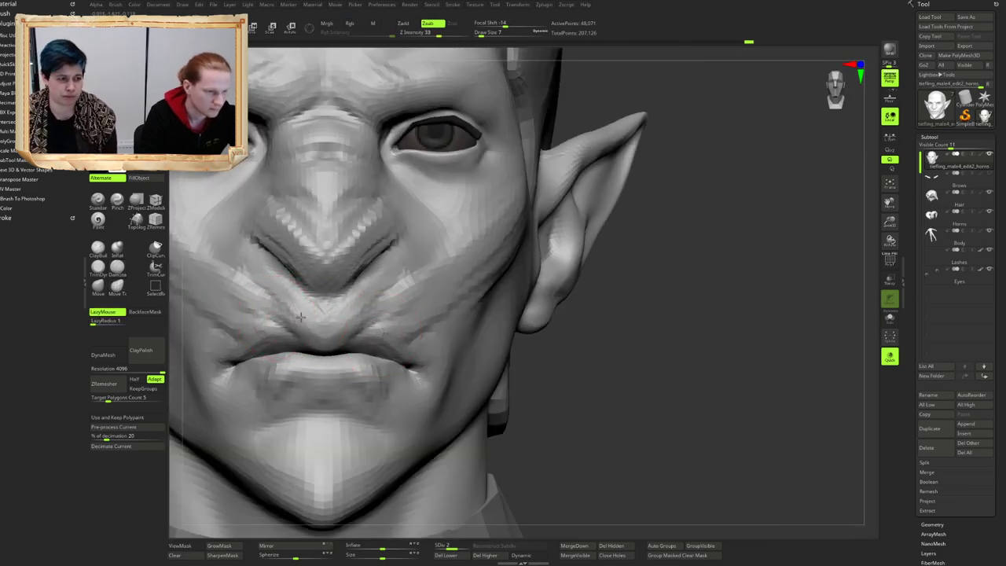
{"action": "right_click_drag", "start_coordinate": [301, 317], "coordinate": [409, 323], "text": "alt"}
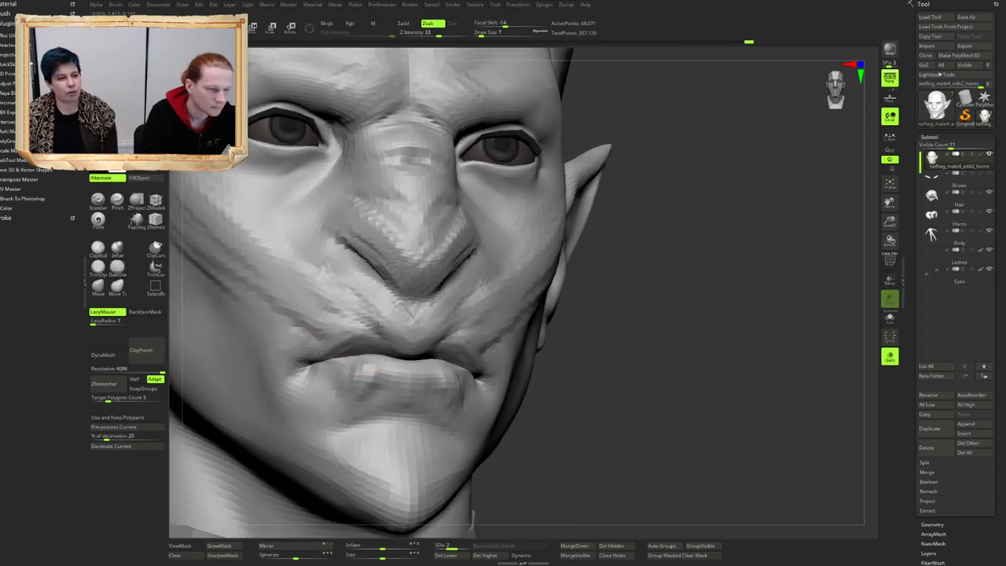
{"action": "left_click_drag", "start_coordinate": [413, 338], "coordinate": [417, 329]}
{"action": "mouse_move", "coordinate": [417, 329]}
{"action": "right_mouse_down"}
{"action": "mouse_move", "coordinate": [397, 319]}
{"action": "mouse_move", "coordinate": [494, 288]}
{"action": "mouse_move", "coordinate": [420, 315]}
{"action": "mouse_move", "coordinate": [441, 336]}
{"action": "mouse_move", "coordinate": [419, 337]}
{"action": "right_mouse_up"}
{"action": "left_click_drag", "start_coordinate": [411, 331], "coordinate": [464, 296]}
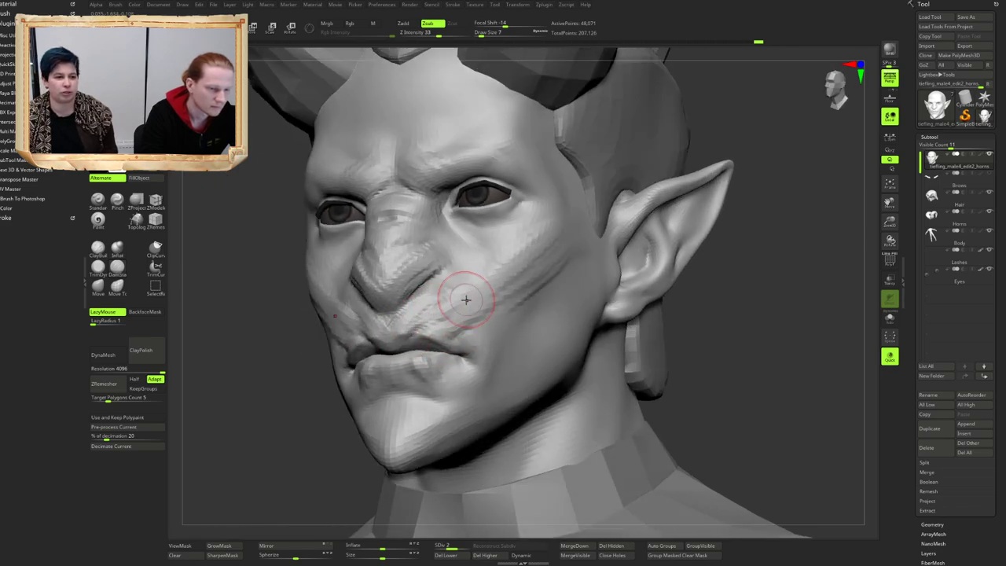
{"action": "mouse_move", "coordinate": [464, 296]}
{"action": "right_mouse_down"}
{"action": "mouse_move", "coordinate": [472, 291]}
{"action": "mouse_move", "coordinate": [443, 272]}
{"action": "right_mouse_up"}
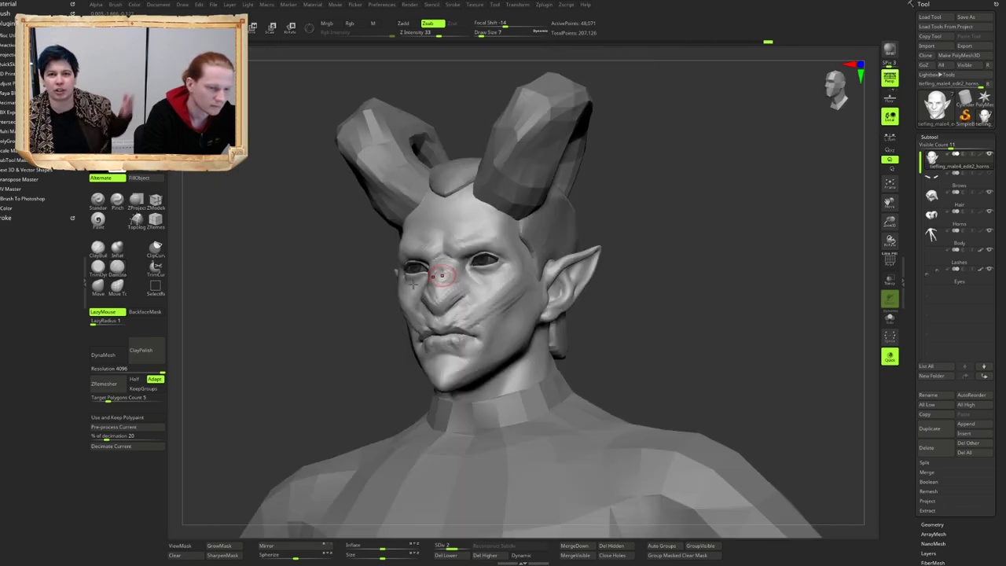
Step: Add strokes at the nose bridge and cut a crease above the eye with the DamStandard brush at draw size 7
{"action": "left_click_drag", "start_coordinate": [442, 272], "coordinate": [451, 277]}
{"action": "mouse_move", "coordinate": [451, 276]}
{"action": "right_mouse_down"}
{"action": "mouse_move", "coordinate": [515, 275]}
{"action": "mouse_move", "coordinate": [459, 315]}
{"action": "mouse_move", "coordinate": [391, 290]}
{"action": "mouse_move", "coordinate": [424, 236]}
{"action": "mouse_move", "coordinate": [422, 267]}
{"action": "mouse_move", "coordinate": [476, 263]}
{"action": "right_mouse_up"}
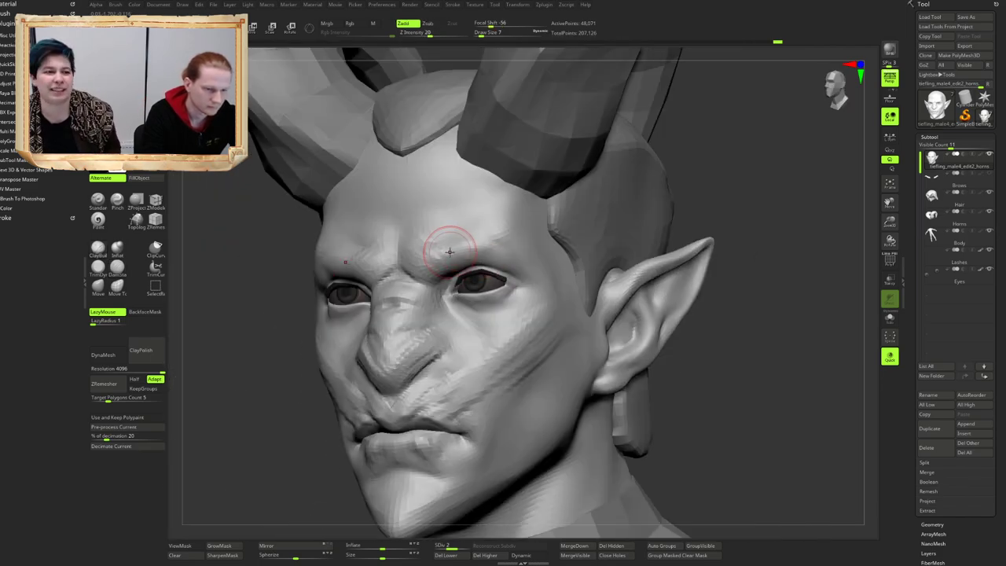
{"action": "key", "text": "2"}
{"action": "left_click_drag", "start_coordinate": [450, 252], "coordinate": [448, 257]}
{"action": "right_click_drag", "start_coordinate": [469, 232], "coordinate": [559, 249]}
Step: Build up the brow ridge and lower forehead above the eyes with ClayBuildup strokes at draw sizes 7 and 9
{"action": "key", "text": "1"}
{"action": "left_click_drag", "start_coordinate": [381, 271], "coordinate": [333, 269]}
{"action": "mouse_move", "coordinate": [472, 251]}
{"action": "right_mouse_down"}
{"action": "mouse_move", "coordinate": [429, 248]}
{"action": "mouse_move", "coordinate": [482, 242]}
{"action": "mouse_move", "coordinate": [418, 256]}
{"action": "right_mouse_up"}
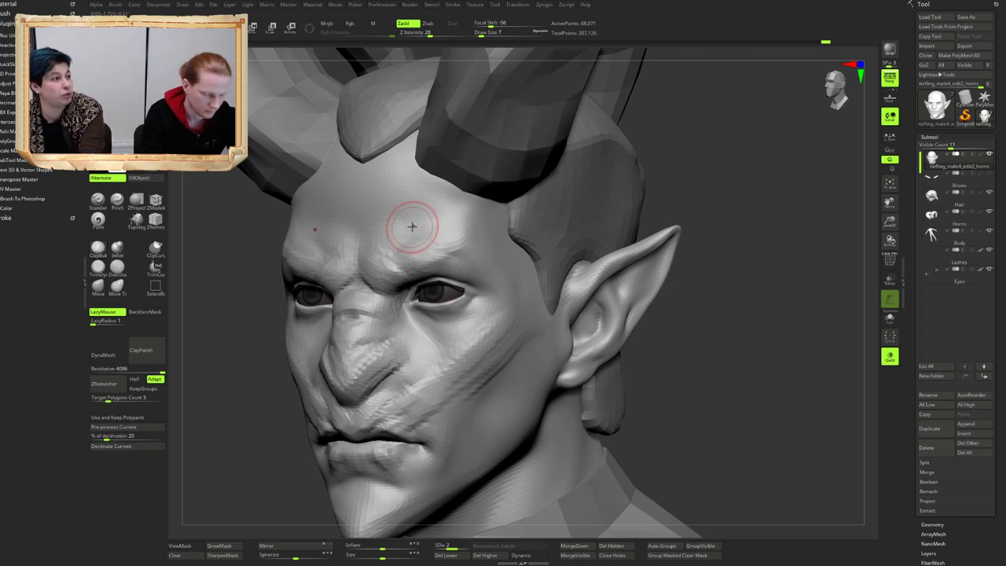
{"action": "left_click_drag", "start_coordinate": [465, 225], "coordinate": [446, 234]}
{"action": "mouse_move", "coordinate": [446, 234]}
{"action": "right_mouse_down"}
{"action": "mouse_move", "coordinate": [433, 236]}
{"action": "mouse_move", "coordinate": [454, 238]}
{"action": "right_mouse_up"}
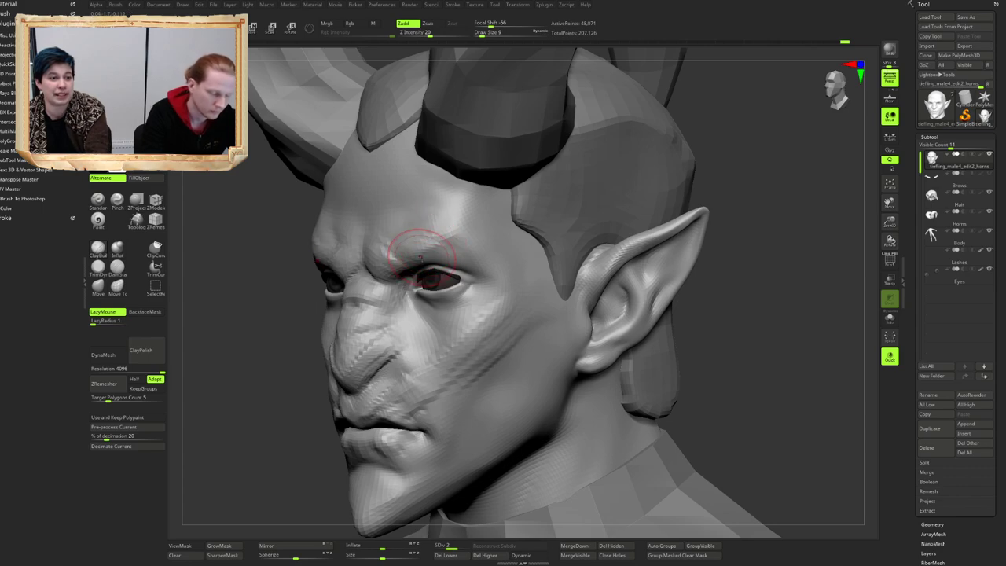
{"action": "mouse_move", "coordinate": [447, 231]}
{"action": "right_mouse_down", "text": "alt"}
{"action": "mouse_move", "coordinate": [442, 242]}
{"action": "mouse_move", "coordinate": [462, 253]}
{"action": "mouse_move", "coordinate": [453, 241]}
{"action": "mouse_move", "coordinate": [421, 244]}
{"action": "mouse_move", "coordinate": [501, 242]}
{"action": "mouse_move", "coordinate": [462, 233]}
{"action": "mouse_move", "coordinate": [449, 244]}
{"action": "mouse_move", "coordinate": [470, 236]}
{"action": "right_mouse_up", "text": "alt"}
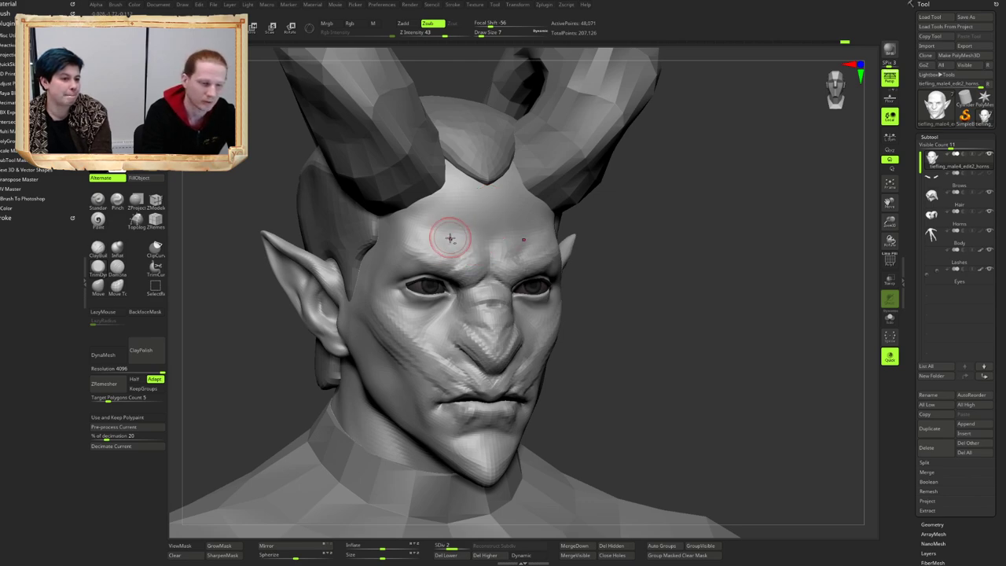
{"action": "right_click_drag", "start_coordinate": [450, 238], "coordinate": [468, 262], "text": "ctrl"}
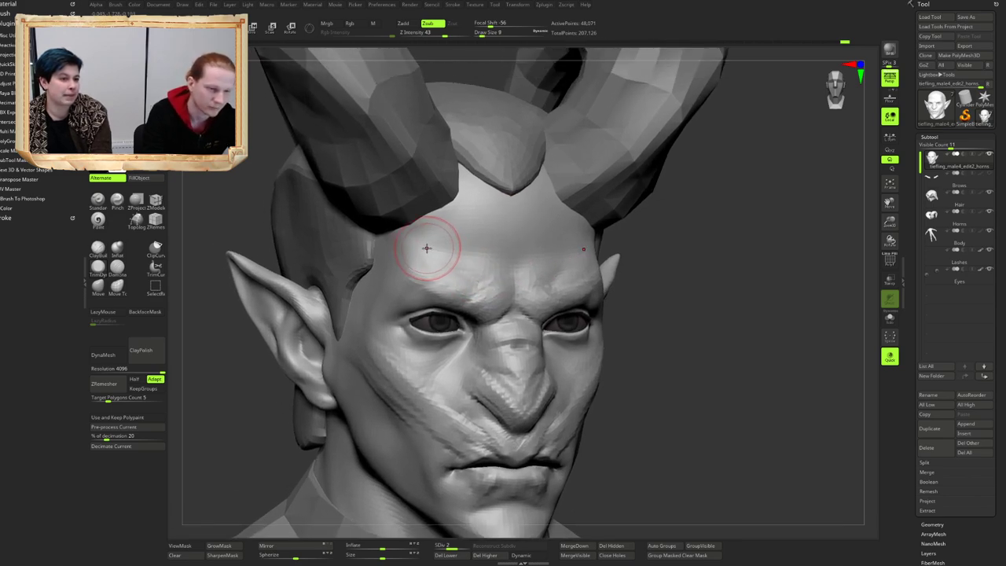
{"action": "mouse_move", "coordinate": [393, 247]}
{"action": "right_mouse_down"}
{"action": "mouse_move", "coordinate": [424, 253]}
{"action": "mouse_move", "coordinate": [407, 262]}
{"action": "mouse_move", "coordinate": [454, 238]}
{"action": "mouse_move", "coordinate": [443, 264]}
{"action": "right_mouse_up"}
{"action": "key", "text": "]"}
{"action": "mouse_move", "coordinate": [542, 245]}
{"action": "right_mouse_down"}
{"action": "mouse_move", "coordinate": [483, 249]}
{"action": "mouse_move", "coordinate": [467, 230]}
{"action": "mouse_move", "coordinate": [459, 241]}
{"action": "right_mouse_up"}
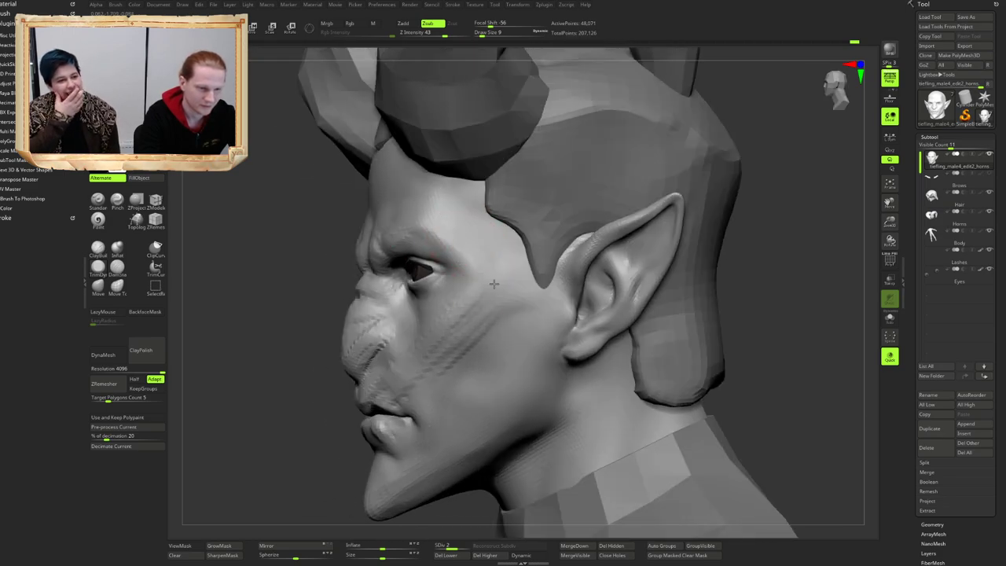
{"action": "mouse_move", "coordinate": [493, 283]}
{"action": "right_mouse_down", "text": "alt"}
{"action": "mouse_move", "coordinate": [505, 243]}
{"action": "mouse_move", "coordinate": [496, 236]}
{"action": "right_mouse_up", "text": "alt"}
Step: Carve creases under the nose and along the upper lip with the DamStandard brush at draw sizes 7 and 6
{"action": "key", "text": "1"}
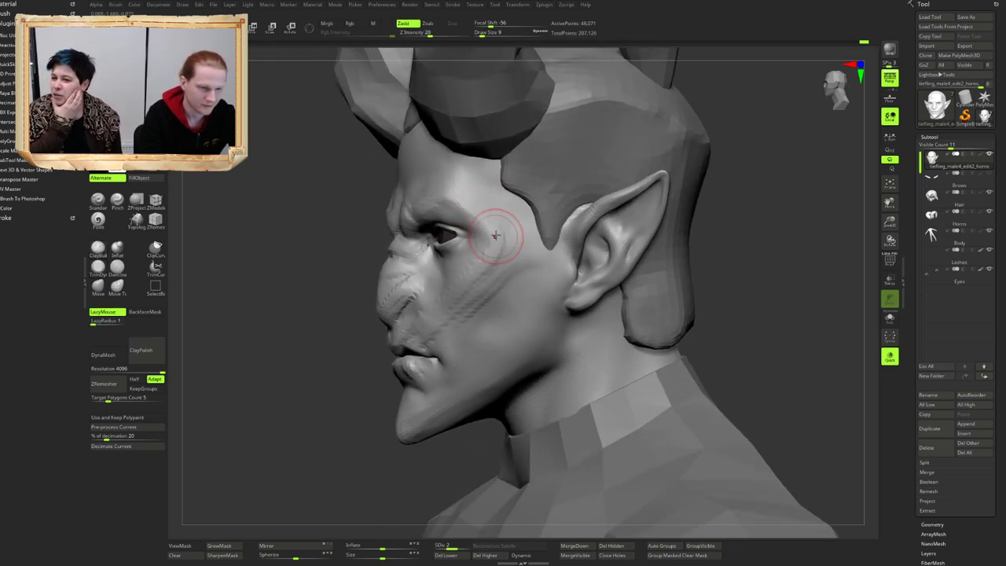
{"action": "mouse_move", "coordinate": [472, 270]}
{"action": "right_mouse_down"}
{"action": "mouse_move", "coordinate": [509, 269]}
{"action": "mouse_move", "coordinate": [459, 274]}
{"action": "mouse_move", "coordinate": [470, 279]}
{"action": "right_mouse_up"}
{"action": "right_click_drag", "start_coordinate": [470, 280], "coordinate": [467, 297], "text": "ctrl"}
{"action": "left_click_drag", "start_coordinate": [405, 322], "coordinate": [425, 306]}
{"action": "mouse_move", "coordinate": [422, 304]}
{"action": "right_mouse_down"}
{"action": "mouse_move", "coordinate": [444, 272]}
{"action": "mouse_move", "coordinate": [427, 288]}
{"action": "right_mouse_up"}
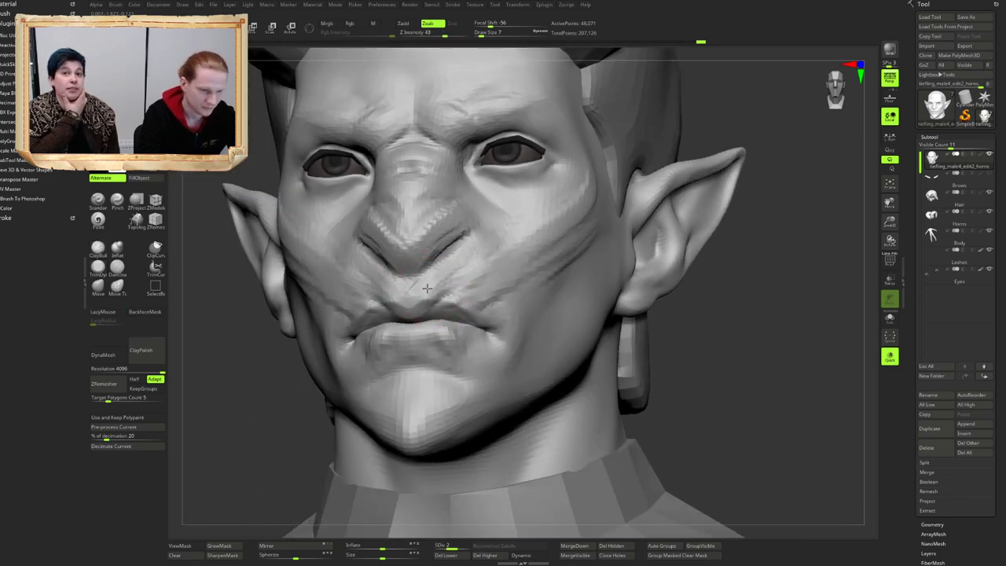
{"action": "left_click_drag", "start_coordinate": [428, 298], "coordinate": [426, 287]}
{"action": "mouse_move", "coordinate": [426, 277]}
{"action": "right_mouse_down"}
{"action": "mouse_move", "coordinate": [424, 267]}
{"action": "mouse_move", "coordinate": [466, 277]}
{"action": "mouse_move", "coordinate": [443, 278]}
{"action": "right_mouse_up"}
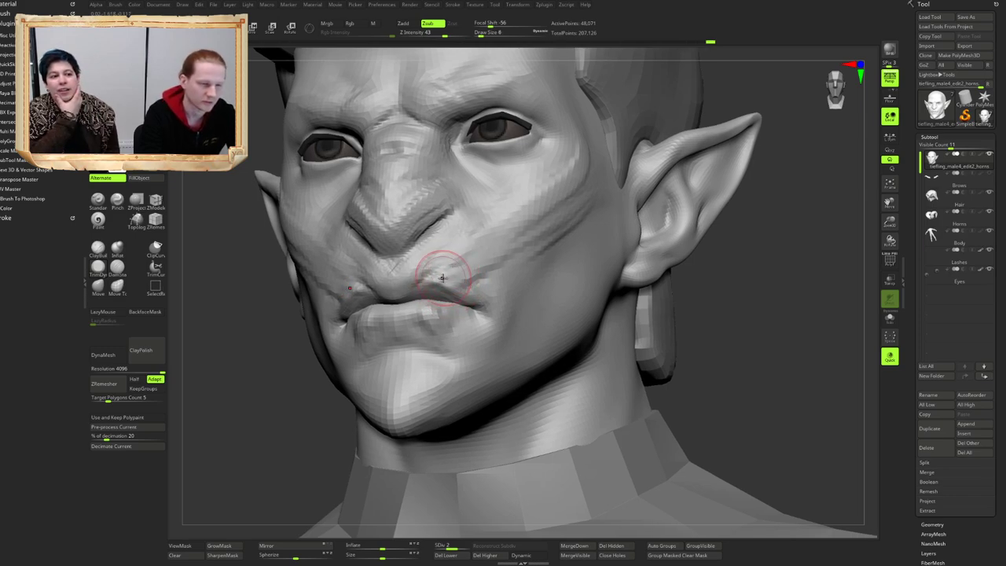
{"action": "left_click_drag", "start_coordinate": [437, 285], "coordinate": [452, 291]}
{"action": "right_click_drag", "start_coordinate": [446, 285], "coordinate": [443, 304]}
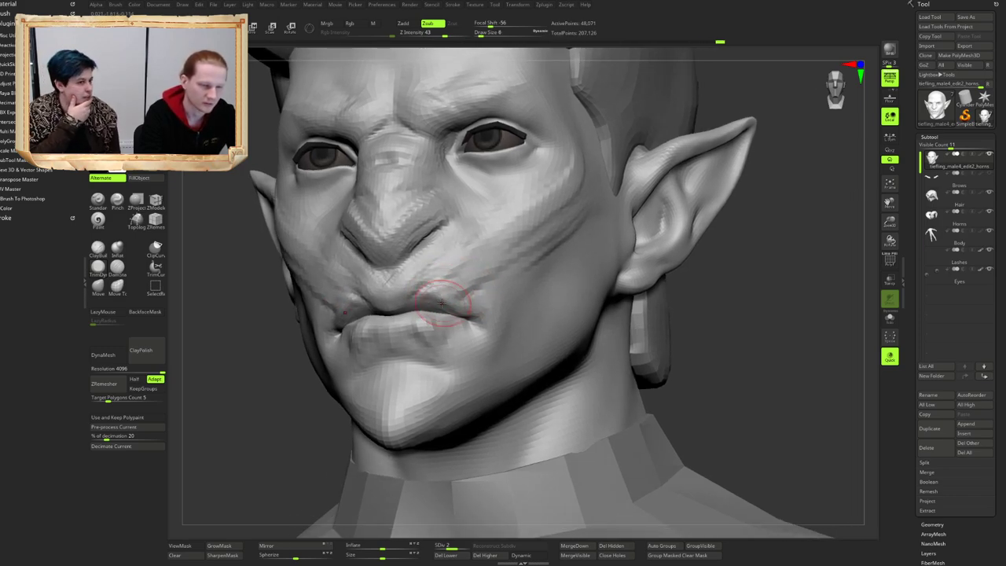
{"action": "left_click_drag", "start_coordinate": [444, 291], "coordinate": [457, 297]}
{"action": "mouse_move", "coordinate": [464, 263]}
{"action": "right_mouse_down"}
{"action": "mouse_move", "coordinate": [476, 275]}
{"action": "mouse_move", "coordinate": [484, 246]}
{"action": "mouse_move", "coordinate": [483, 297]}
{"action": "right_mouse_up"}
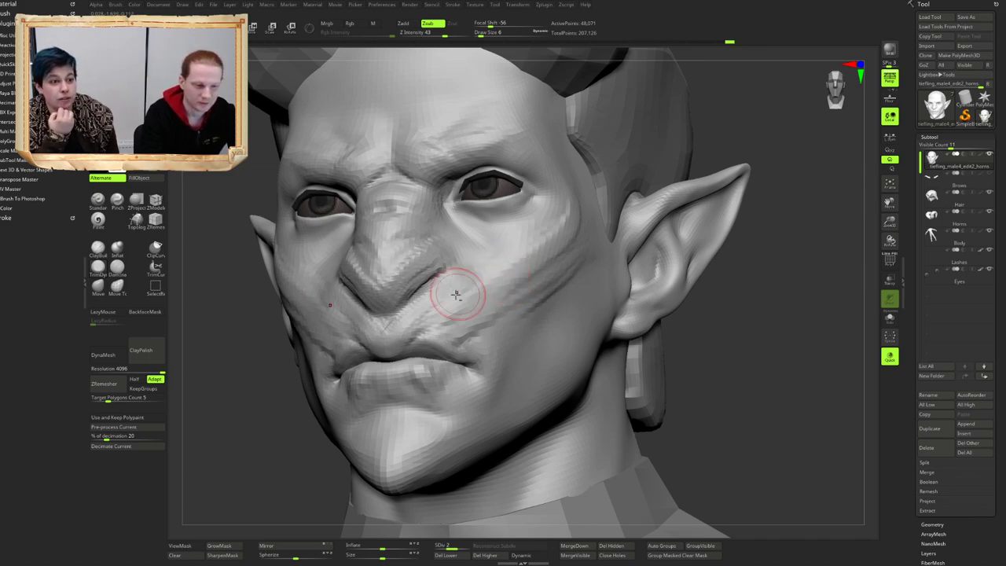
Step: Add volume to the fold above the mouth corner with the ClayBuildup brush at draw size 6
{"action": "mouse_move", "coordinate": [456, 295]}
{"action": "right_mouse_down", "text": "ctrl"}
{"action": "mouse_move", "coordinate": [445, 269]}
{"action": "mouse_move", "coordinate": [444, 290]}
{"action": "mouse_move", "coordinate": [406, 311]}
{"action": "mouse_move", "coordinate": [397, 302]}
{"action": "mouse_move", "coordinate": [417, 300]}
{"action": "right_mouse_up", "text": "ctrl"}
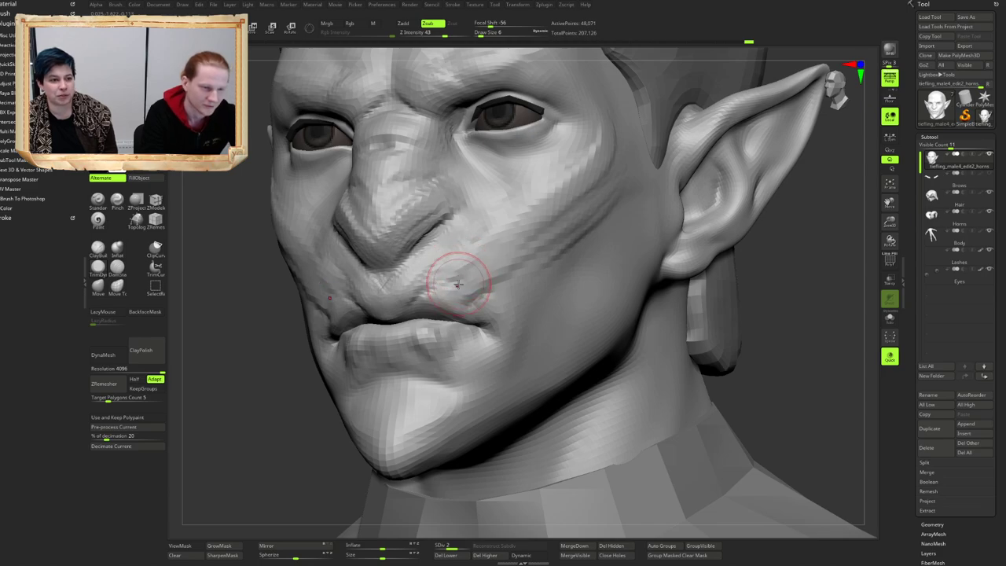
{"action": "key", "text": "b"}
{"action": "key", "text": "c"}
{"action": "key", "text": "b"}
{"action": "left_click_drag", "start_coordinate": [458, 285], "coordinate": [459, 281]}
{"action": "mouse_move", "coordinate": [461, 275]}
{"action": "right_mouse_down"}
{"action": "mouse_move", "coordinate": [496, 247]}
{"action": "mouse_move", "coordinate": [474, 272]}
{"action": "mouse_move", "coordinate": [451, 277]}
{"action": "right_mouse_up"}
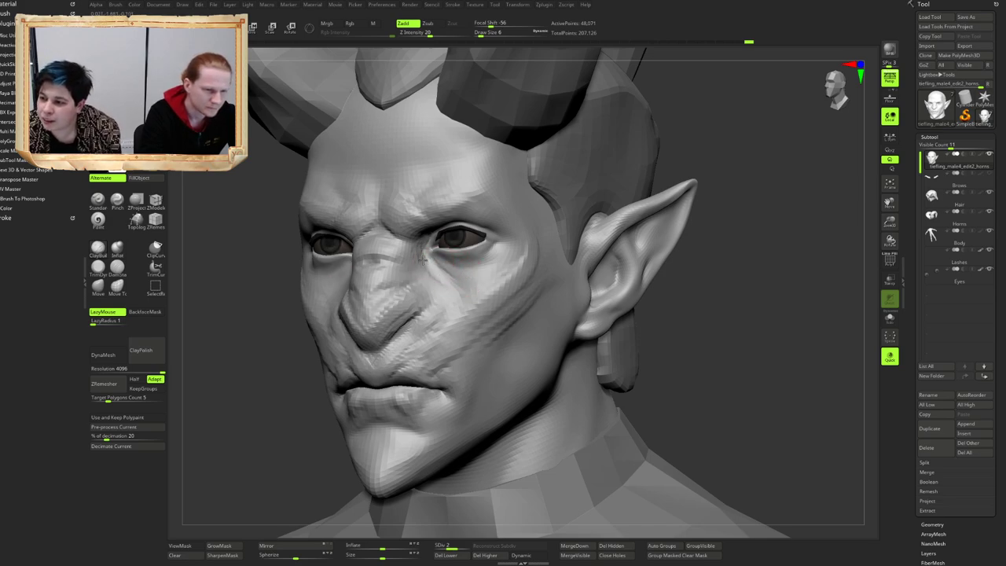
Step: Form a fold below the inner eye corner with ClayBuildup and adjust it with the Move brush at draw size 6
{"action": "left_click_drag", "start_coordinate": [428, 271], "coordinate": [447, 286]}
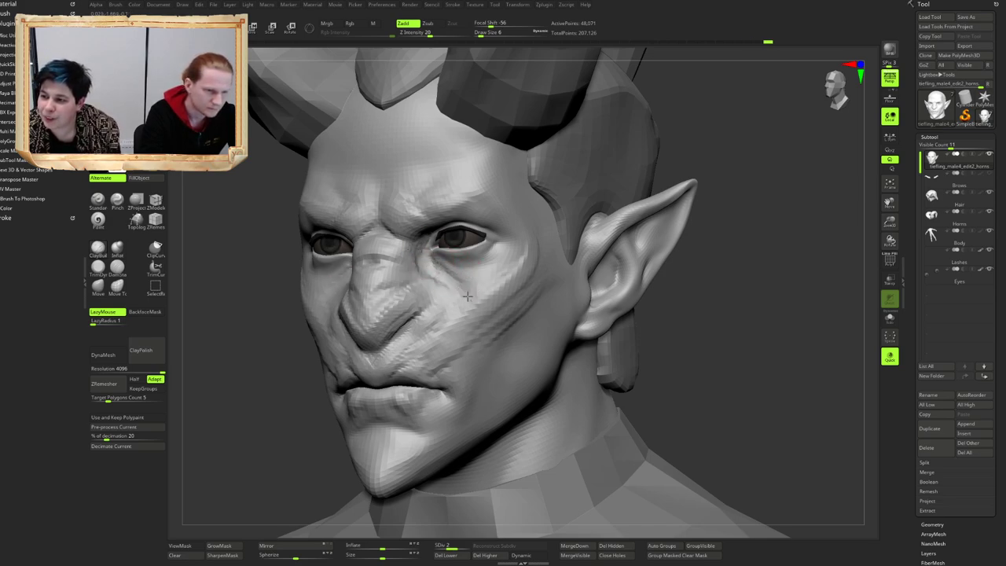
{"action": "right_click_drag", "start_coordinate": [467, 295], "coordinate": [481, 287]}
{"action": "right_click_drag", "start_coordinate": [460, 242], "coordinate": [452, 259]}
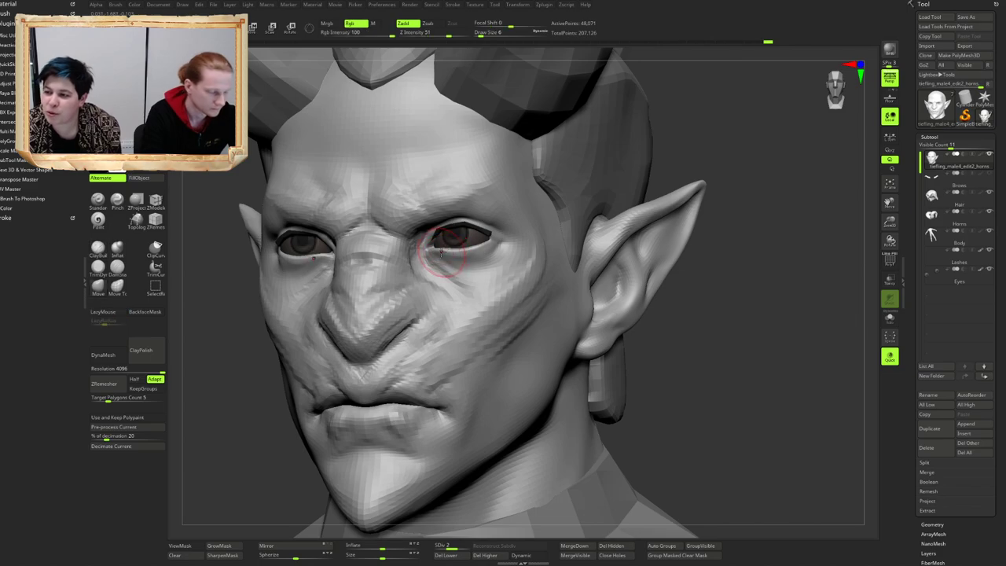
{"action": "left_click_drag", "start_coordinate": [422, 252], "coordinate": [431, 270]}
{"action": "mouse_move", "coordinate": [483, 255]}
{"action": "right_mouse_down"}
{"action": "mouse_move", "coordinate": [506, 240]}
{"action": "mouse_move", "coordinate": [485, 237]}
{"action": "mouse_move", "coordinate": [503, 235]}
{"action": "mouse_move", "coordinate": [458, 231]}
{"action": "right_mouse_up"}
Step: Hide the Lashes subtool and make the head the active subtool again
{"action": "left_click", "coordinate": [481, 232], "text": "alt"}
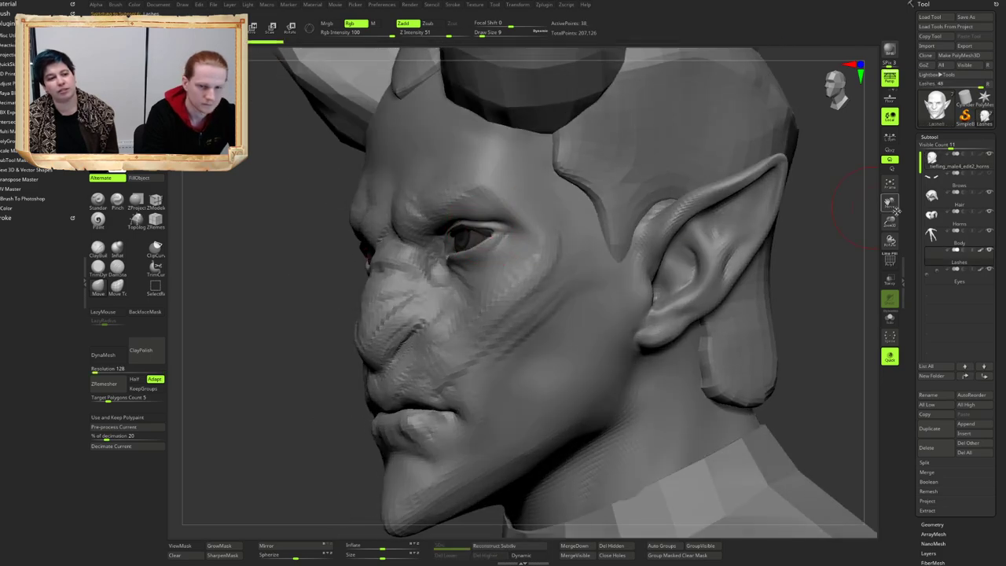
{"action": "left_click", "coordinate": [732, 255], "text": "alt"}
{"action": "right_click_drag", "start_coordinate": [355, 263], "coordinate": [417, 268]}
{"action": "mouse_move", "coordinate": [494, 249]}
{"action": "right_mouse_down"}
{"action": "mouse_move", "coordinate": [419, 236]}
{"action": "mouse_move", "coordinate": [436, 230]}
{"action": "right_mouse_up"}
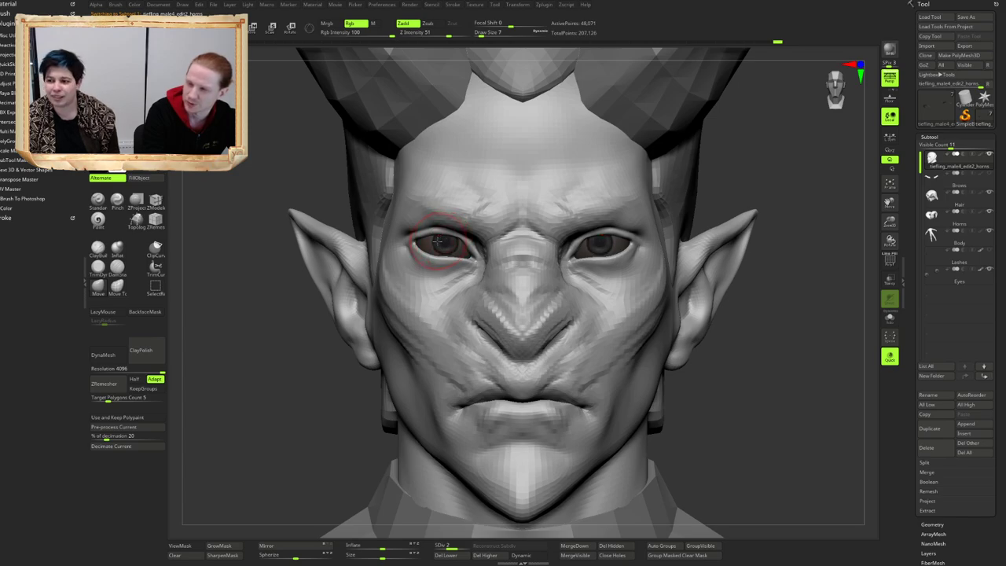
Step: Adjust the eyelid shape against the eyeballs with the Move brush, raising the draw size to 14
{"action": "right_click_drag", "start_coordinate": [542, 242], "coordinate": [447, 246]}
{"action": "mouse_move", "coordinate": [515, 242]}
{"action": "right_mouse_down", "text": "ctrl"}
{"action": "mouse_move", "coordinate": [503, 206]}
{"action": "mouse_move", "coordinate": [477, 220]}
{"action": "mouse_move", "coordinate": [531, 260]}
{"action": "mouse_move", "coordinate": [577, 260]}
{"action": "right_mouse_up", "text": "ctrl"}
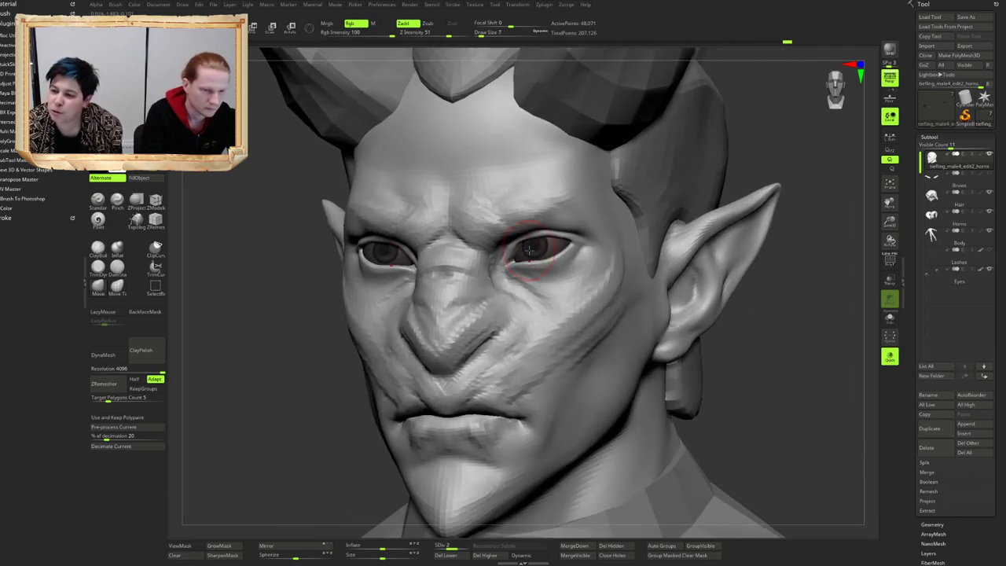
{"action": "key", "text": "]"}
{"action": "key", "text": "]"}
{"action": "left_click_drag", "start_coordinate": [532, 250], "coordinate": [538, 254]}
{"action": "mouse_move", "coordinate": [538, 254]}
{"action": "right_mouse_down"}
{"action": "mouse_move", "coordinate": [515, 256]}
{"action": "mouse_move", "coordinate": [566, 259]}
{"action": "right_mouse_up"}
{"action": "key", "text": "["}
{"action": "right_click_drag", "start_coordinate": [375, 260], "coordinate": [428, 259], "text": "alt"}
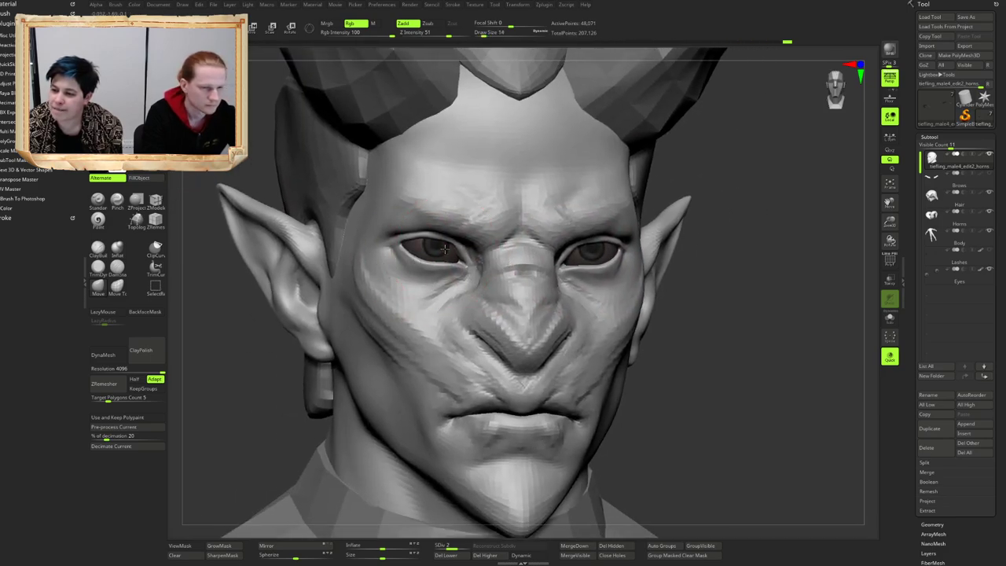
Step: Select the Eyes subtool and examine its geometry subdivision settings
{"action": "left_click", "coordinate": [438, 253], "text": "alt"}
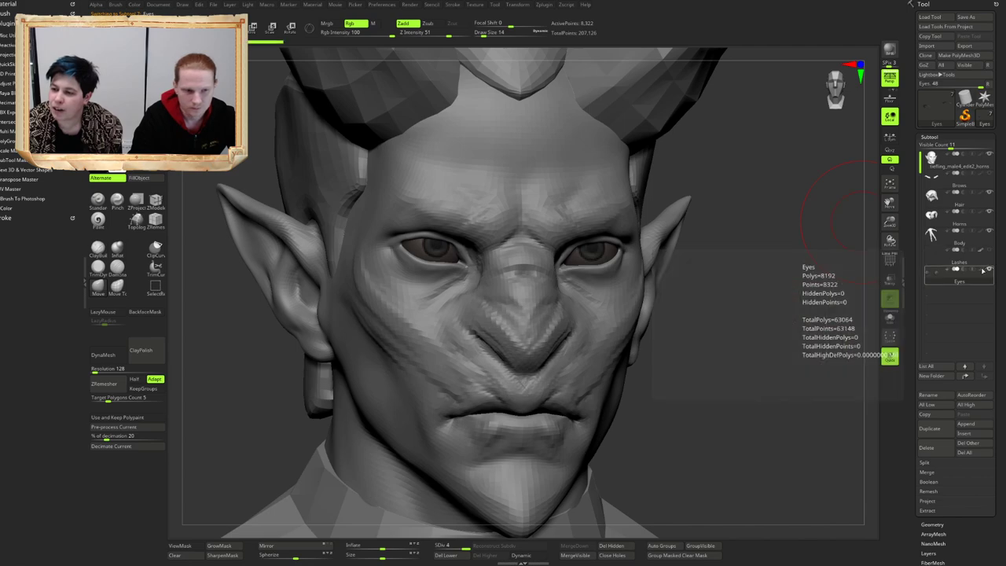
{"action": "scroll", "coordinate": [915, 447], "scroll_direction": "down", "scroll_amount": 5}
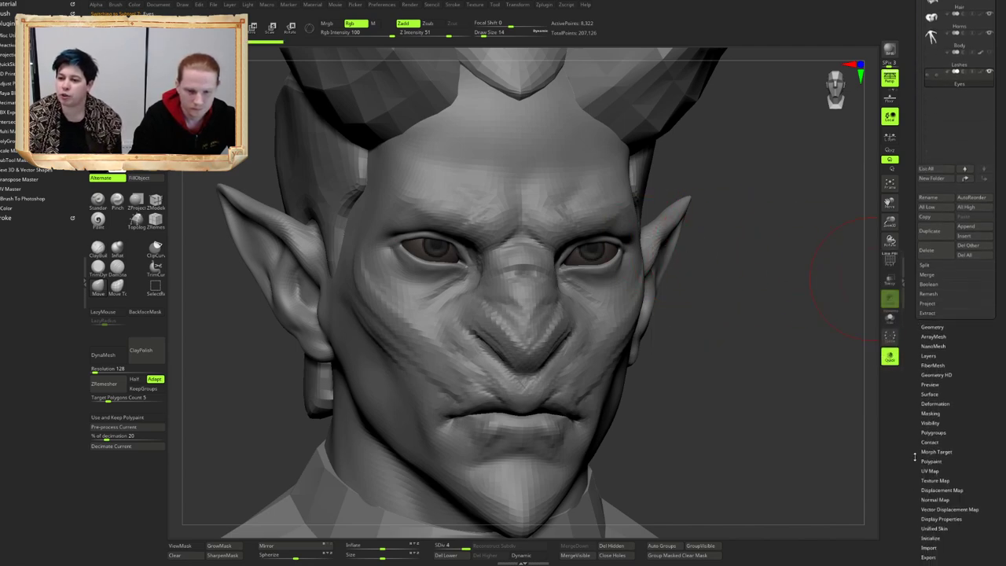
{"action": "right_click_drag", "start_coordinate": [707, 319], "coordinate": [513, 295]}
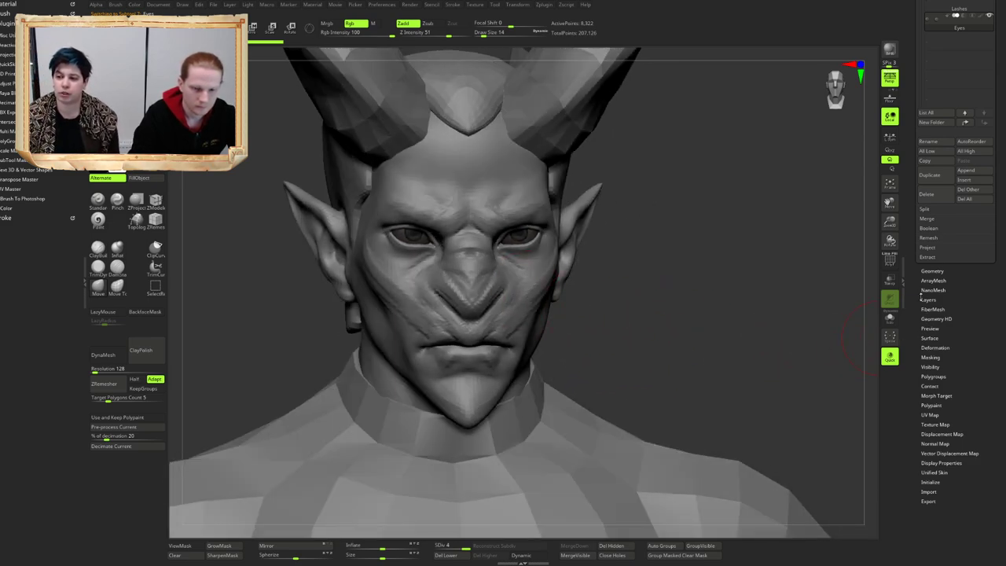
{"action": "left_click", "coordinate": [924, 270]}
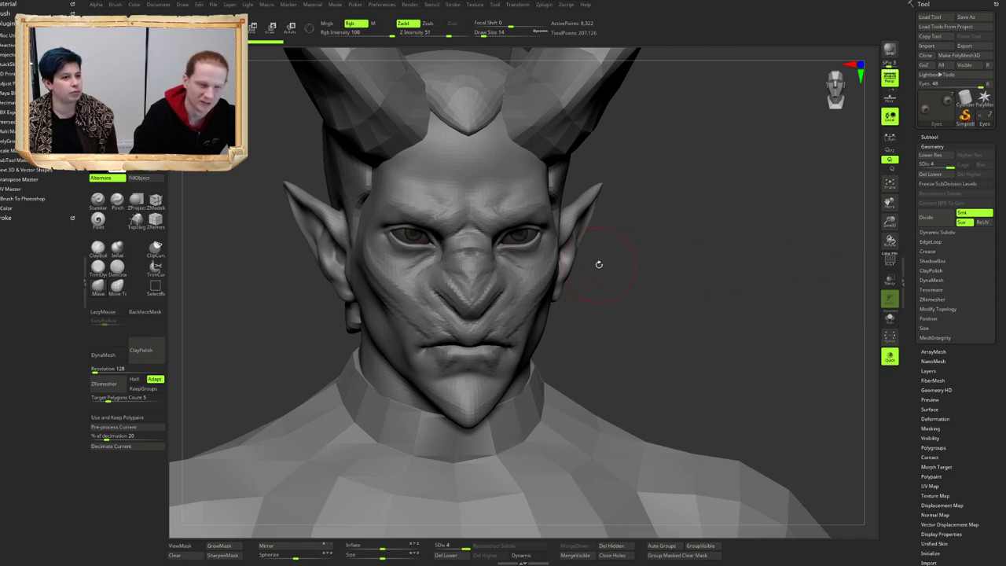
{"action": "left_click_drag", "start_coordinate": [599, 264], "coordinate": [619, 284], "text": "alt"}
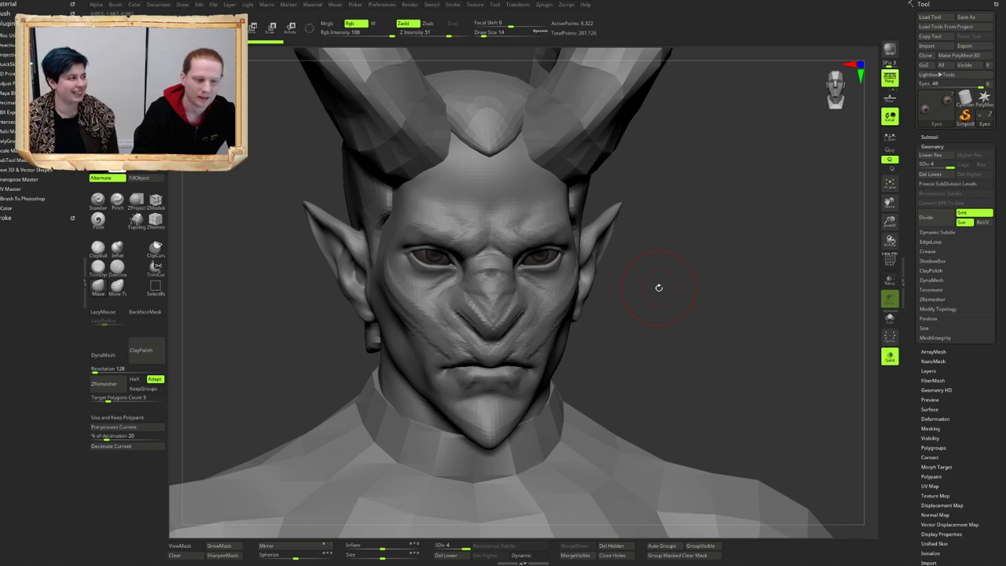
{"action": "left_click_drag", "start_coordinate": [658, 288], "coordinate": [657, 283]}
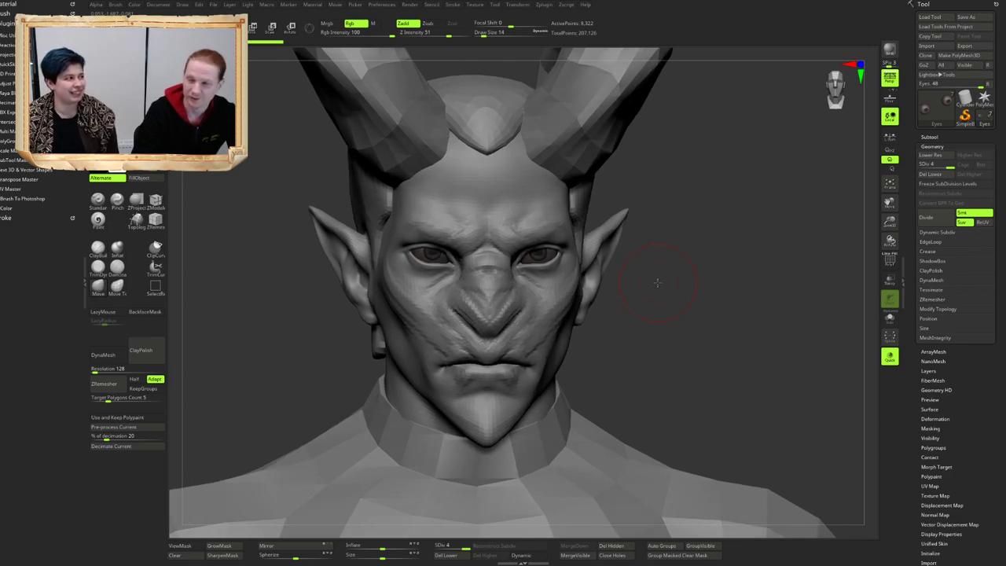
{"action": "mouse_move", "coordinate": [640, 283]}
{"action": "left_mouse_down"}
{"action": "mouse_move", "coordinate": [588, 293]}
{"action": "mouse_move", "coordinate": [579, 281]}
{"action": "left_mouse_up"}
Step: Make the head the active subtool again and return to the subtool list
{"action": "right_click_drag", "start_coordinate": [568, 275], "coordinate": [511, 311]}
{"action": "left_click", "coordinate": [638, 271], "text": "alt"}
{"action": "right_click_drag", "start_coordinate": [645, 272], "coordinate": [628, 255], "text": "alt"}
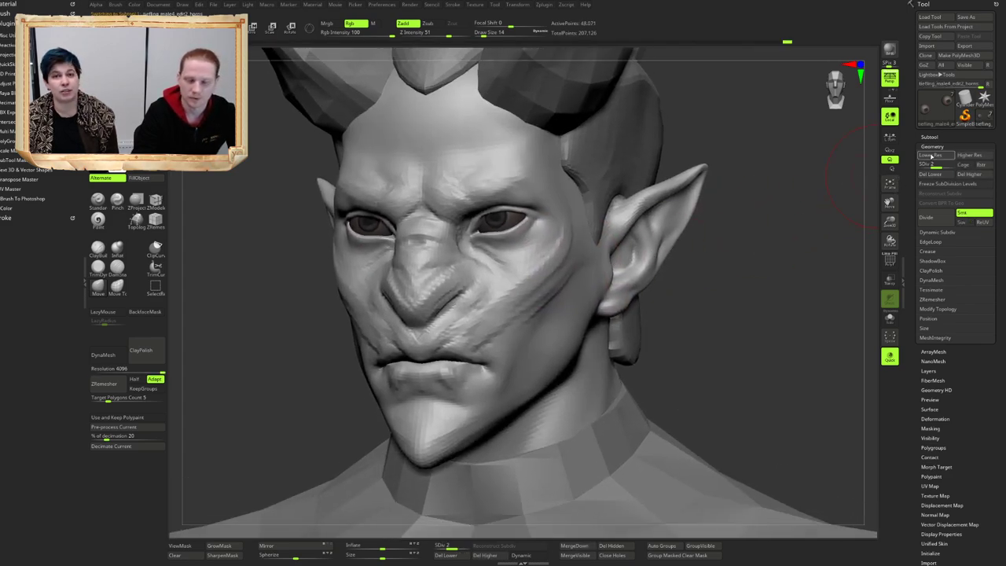
{"action": "left_click", "coordinate": [935, 137]}
{"action": "right_click_drag", "start_coordinate": [686, 274], "coordinate": [678, 258], "text": "alt"}
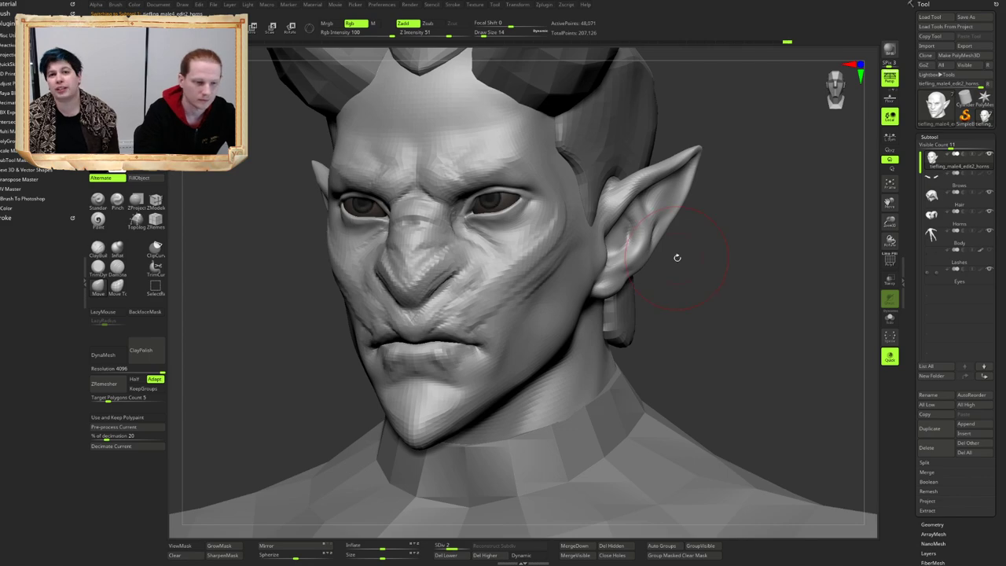
Step: Add ClayBuildup strokes at draw size 9 to the lower cheek beside the mouth and chin
{"action": "mouse_move", "coordinate": [507, 297]}
{"action": "right_mouse_down", "text": "alt"}
{"action": "mouse_move", "coordinate": [521, 263]}
{"action": "mouse_move", "coordinate": [528, 278]}
{"action": "mouse_move", "coordinate": [497, 276]}
{"action": "mouse_move", "coordinate": [497, 290]}
{"action": "mouse_move", "coordinate": [536, 291]}
{"action": "mouse_move", "coordinate": [536, 270]}
{"action": "mouse_move", "coordinate": [521, 274]}
{"action": "mouse_move", "coordinate": [536, 289]}
{"action": "mouse_move", "coordinate": [516, 312]}
{"action": "mouse_move", "coordinate": [523, 272]}
{"action": "right_mouse_up", "text": "alt"}
{"action": "key", "text": "b"}
{"action": "key", "text": "c"}
{"action": "key", "text": "b"}
{"action": "key", "text": "bracketleft"}
{"action": "key", "text": "b"}
{"action": "key", "text": "d"}
{"action": "key", "text": "s"}
{"action": "key", "text": "b"}
{"action": "key", "text": "c"}
{"action": "key", "text": "b"}
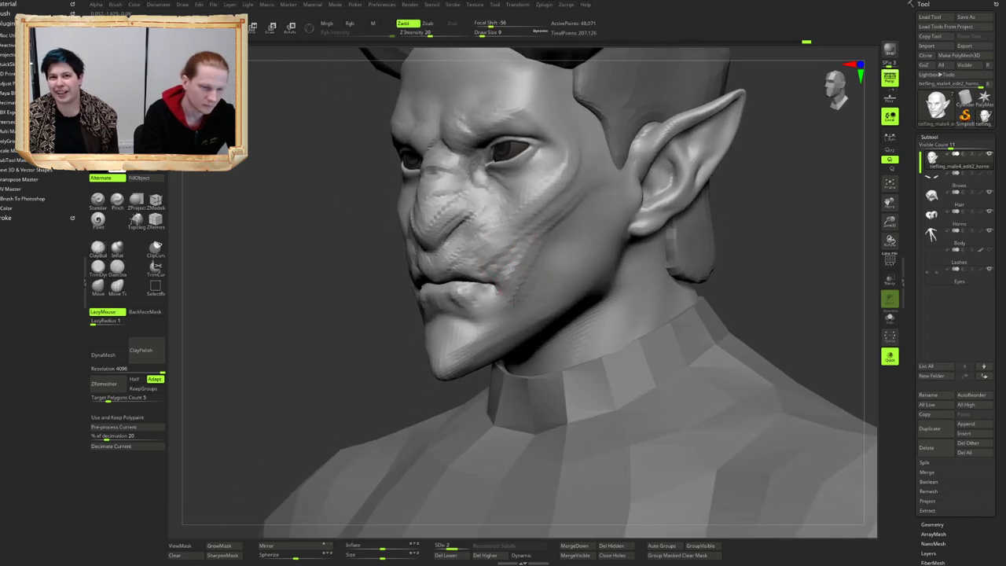
{"action": "left_click_drag", "start_coordinate": [472, 345], "coordinate": [467, 354]}
Step: Build up the jaw muscle on the lower cheek with the ClayBuildup brush at draw size 18
{"action": "mouse_move", "coordinate": [558, 268]}
{"action": "right_mouse_down", "text": "alt"}
{"action": "mouse_move", "coordinate": [511, 300]}
{"action": "mouse_move", "coordinate": [520, 287]}
{"action": "mouse_move", "coordinate": [509, 274]}
{"action": "right_mouse_up", "text": "alt"}
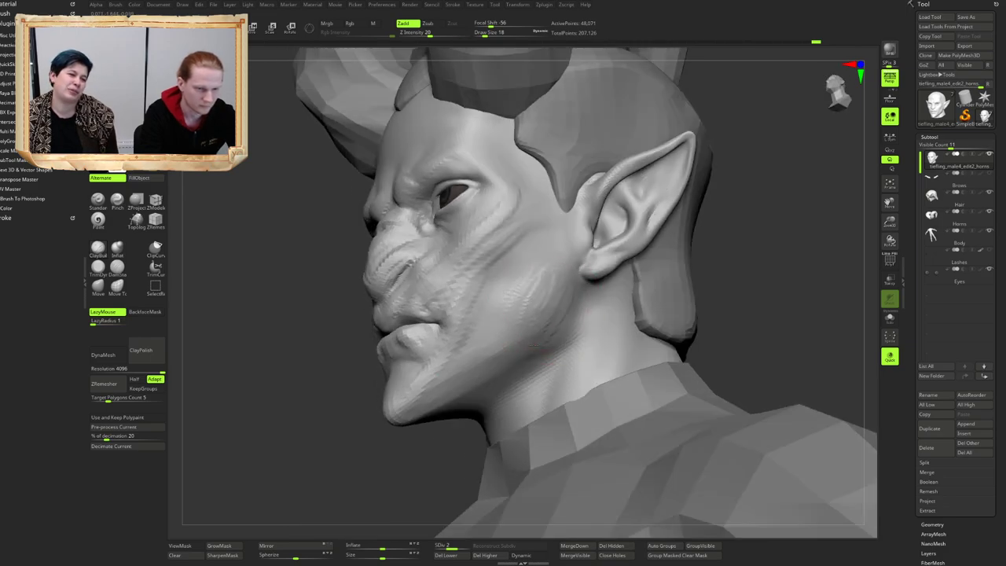
{"action": "left_click_drag", "start_coordinate": [524, 327], "coordinate": [511, 317]}
{"action": "mouse_move", "coordinate": [496, 319]}
{"action": "right_mouse_down"}
{"action": "mouse_move", "coordinate": [518, 317]}
{"action": "mouse_move", "coordinate": [502, 289]}
{"action": "mouse_move", "coordinate": [570, 298]}
{"action": "right_mouse_up"}
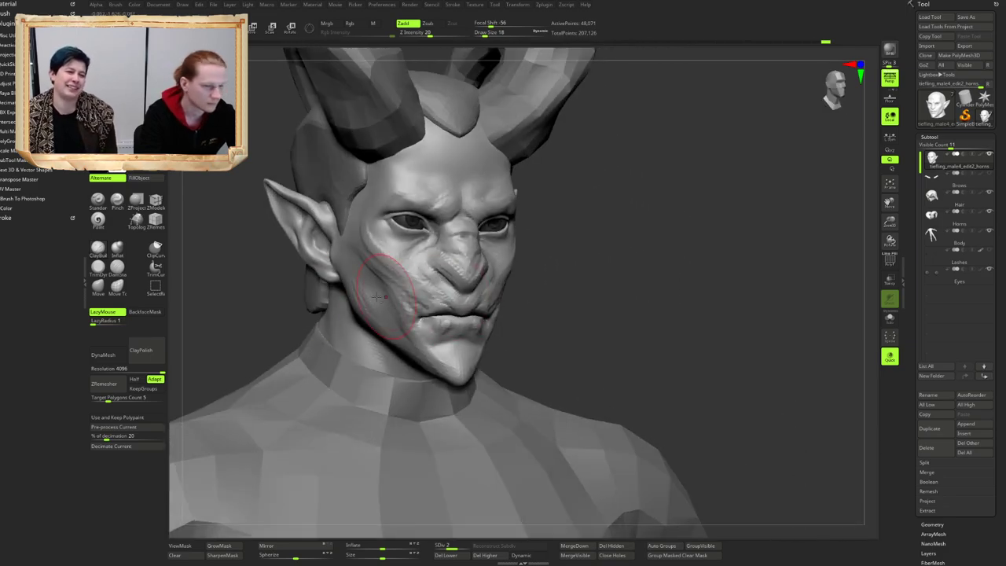
Step: Define the rear jaw corner below the ear with ClayBuildup strokes at draw sizes 9 and 14
{"action": "mouse_move", "coordinate": [393, 275]}
{"action": "right_mouse_down", "text": "ctrl"}
{"action": "mouse_move", "coordinate": [367, 300]}
{"action": "mouse_move", "coordinate": [419, 292]}
{"action": "mouse_move", "coordinate": [410, 293]}
{"action": "right_mouse_up", "text": "ctrl"}
{"action": "key", "text": "bracketleft"}
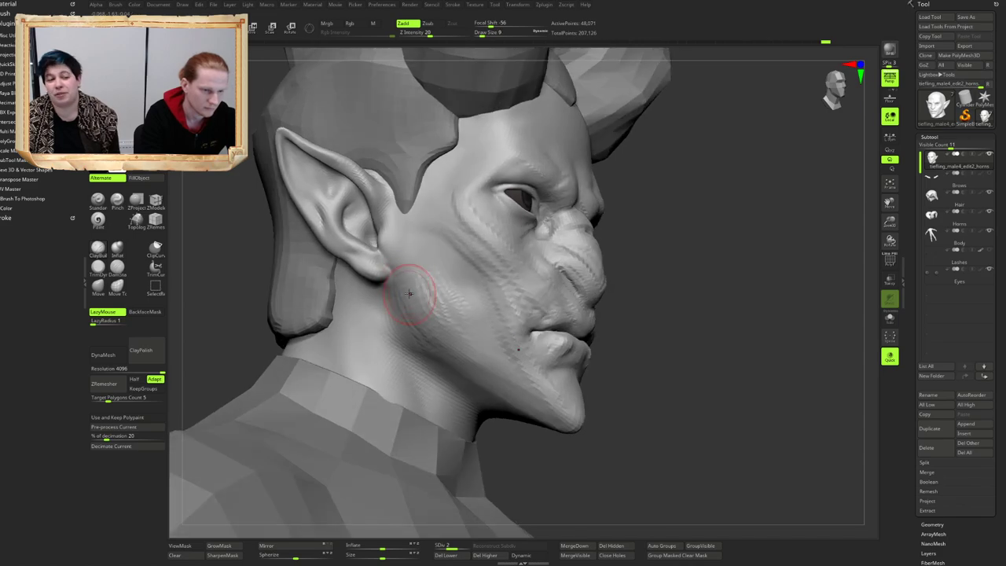
{"action": "left_click_drag", "start_coordinate": [407, 301], "coordinate": [413, 313]}
{"action": "mouse_move", "coordinate": [414, 312]}
{"action": "right_mouse_down"}
{"action": "mouse_move", "coordinate": [385, 311]}
{"action": "mouse_move", "coordinate": [433, 305]}
{"action": "mouse_move", "coordinate": [421, 305]}
{"action": "mouse_move", "coordinate": [411, 276]}
{"action": "right_mouse_up"}
{"action": "key", "text": "bracketright"}
{"action": "left_click_drag", "start_coordinate": [407, 273], "coordinate": [420, 281]}
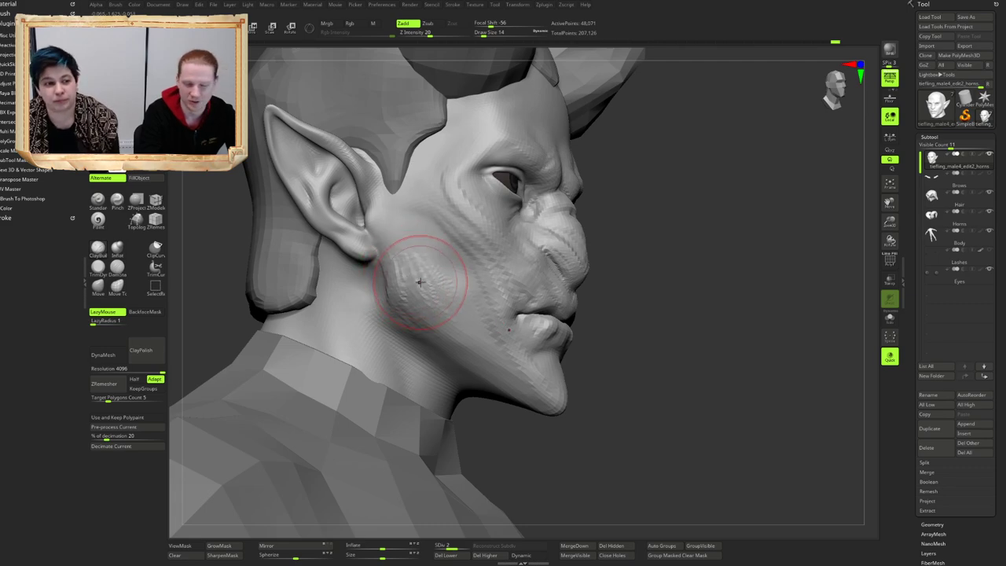
Step: Work the cheek surface in front of the jaw muscle at draw size 14 and strengthen the jaw's rear edge at size 9
{"action": "mouse_move", "coordinate": [438, 276]}
{"action": "right_mouse_down", "text": "alt"}
{"action": "mouse_move", "coordinate": [491, 276]}
{"action": "mouse_move", "coordinate": [463, 294]}
{"action": "right_mouse_up", "text": "alt"}
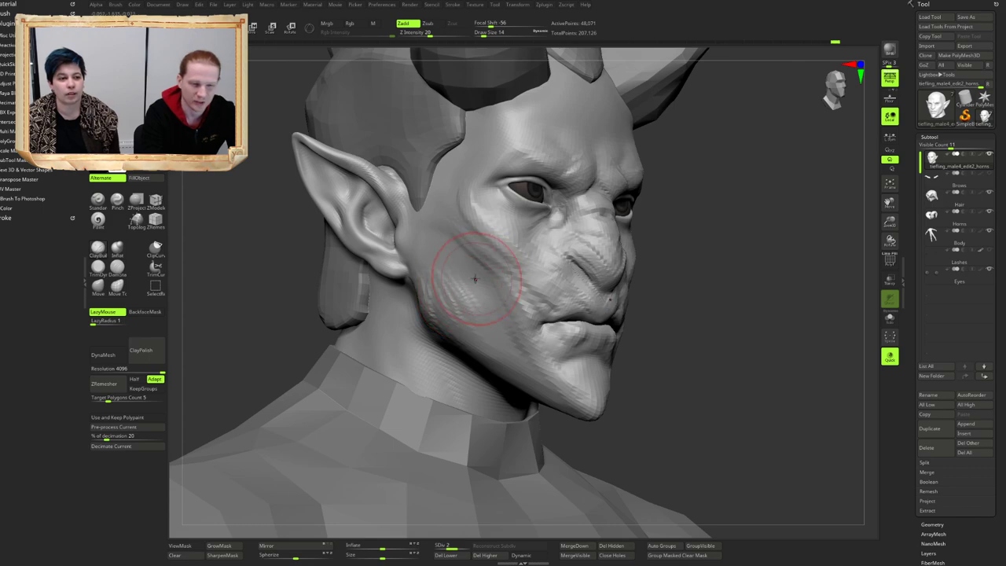
{"action": "mouse_move", "coordinate": [473, 252]}
{"action": "left_mouse_down"}
{"action": "mouse_move", "coordinate": [496, 273]}
{"action": "mouse_move", "coordinate": [487, 279]}
{"action": "left_mouse_up"}
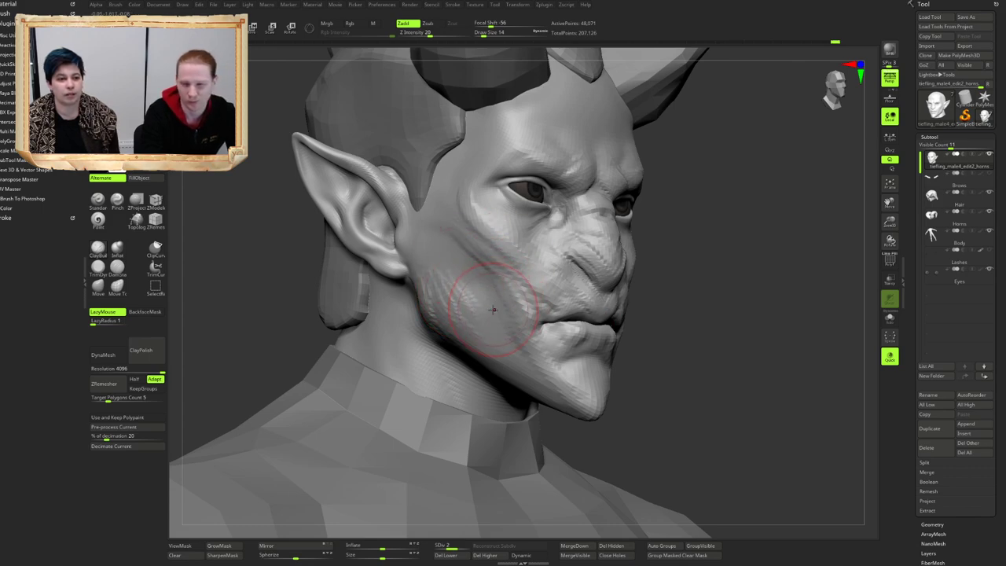
{"action": "mouse_move", "coordinate": [453, 296]}
{"action": "right_mouse_down"}
{"action": "mouse_move", "coordinate": [444, 296]}
{"action": "mouse_move", "coordinate": [458, 303]}
{"action": "mouse_move", "coordinate": [442, 326]}
{"action": "right_mouse_up"}
{"action": "key", "text": "bracketleft"}
{"action": "key", "text": "bracketleft"}
{"action": "mouse_move", "coordinate": [425, 324]}
{"action": "left_mouse_down"}
{"action": "mouse_move", "coordinate": [441, 337]}
{"action": "mouse_move", "coordinate": [416, 321]}
{"action": "left_mouse_up"}
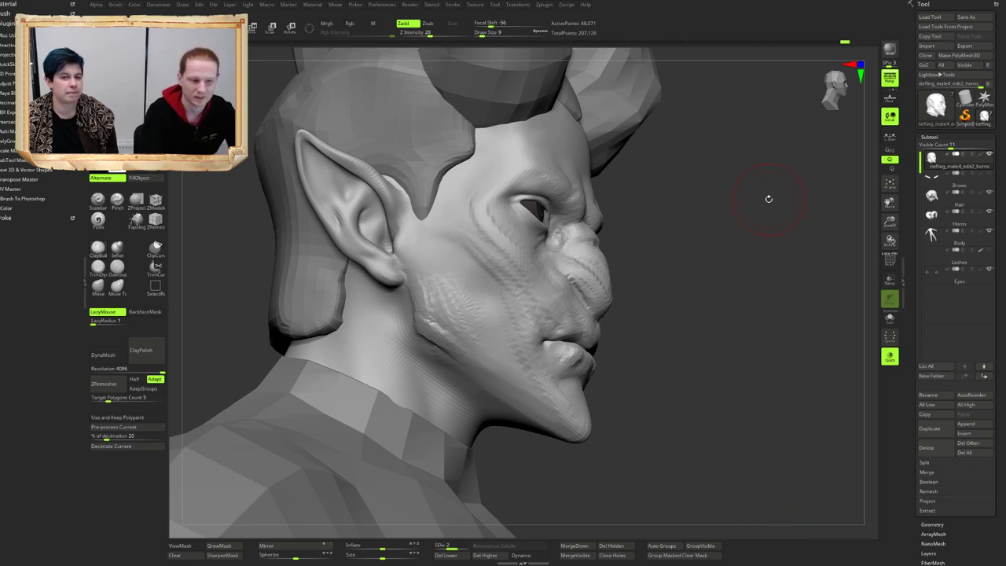
{"action": "right_click_drag", "start_coordinate": [555, 268], "coordinate": [502, 268]}
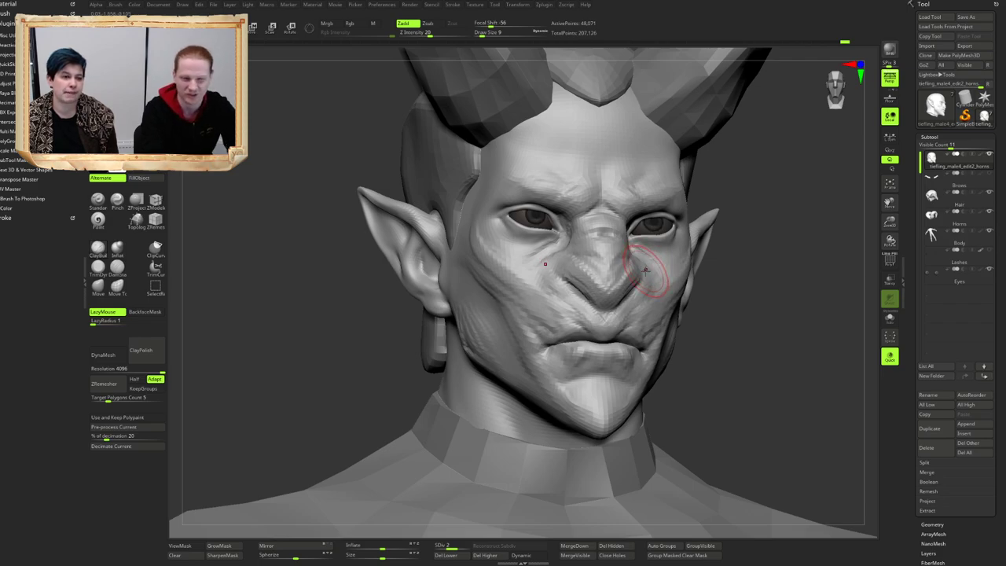
Step: Flatten the rear jaw surface below the ear with the TrimDynamic brush
{"action": "mouse_move", "coordinate": [690, 273]}
{"action": "right_mouse_down"}
{"action": "mouse_move", "coordinate": [588, 278]}
{"action": "mouse_move", "coordinate": [599, 294]}
{"action": "mouse_move", "coordinate": [584, 305]}
{"action": "right_mouse_up"}
{"action": "key", "text": "b"}
{"action": "key", "text": "t"}
{"action": "key", "text": "d"}
{"action": "mouse_move", "coordinate": [587, 326]}
{"action": "left_mouse_down"}
{"action": "mouse_move", "coordinate": [598, 312]}
{"action": "mouse_move", "coordinate": [575, 317]}
{"action": "left_mouse_up"}
{"action": "mouse_move", "coordinate": [560, 321]}
{"action": "right_mouse_down"}
{"action": "mouse_move", "coordinate": [552, 308]}
{"action": "mouse_move", "coordinate": [564, 294]}
{"action": "mouse_move", "coordinate": [596, 286]}
{"action": "right_mouse_up"}
Step: Build up the rear edge of the jaw below the ear with ClayBuildup strokes at draw size 10
{"action": "key", "text": "b"}
{"action": "key", "text": "c"}
{"action": "key", "text": "b"}
{"action": "key", "text": "bracketleft"}
{"action": "mouse_move", "coordinate": [602, 283]}
{"action": "left_mouse_down"}
{"action": "mouse_move", "coordinate": [636, 247]}
{"action": "mouse_move", "coordinate": [617, 284]}
{"action": "left_mouse_up"}
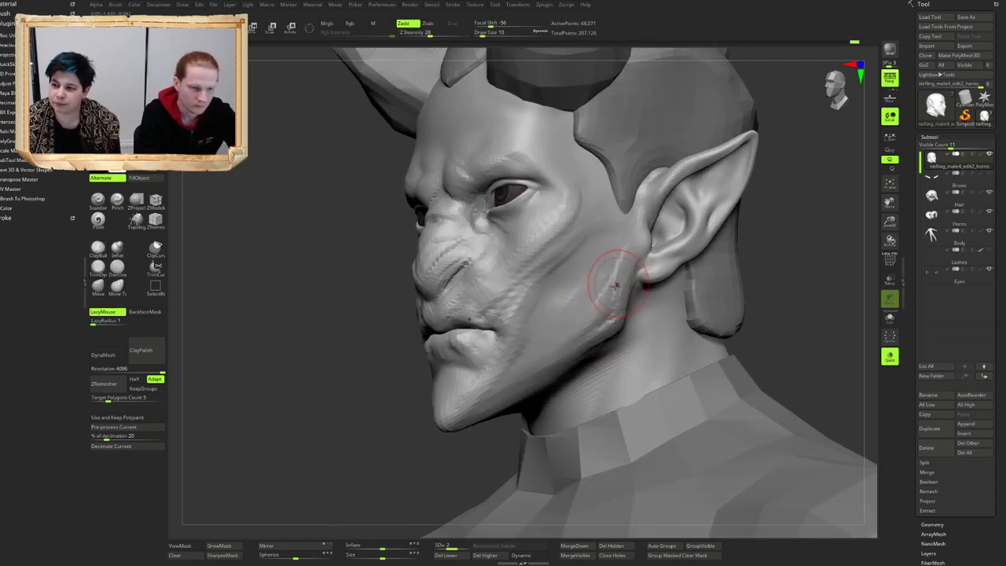
{"action": "right_click_drag", "start_coordinate": [600, 290], "coordinate": [619, 288]}
{"action": "left_click_drag", "start_coordinate": [630, 321], "coordinate": [605, 323]}
{"action": "right_click_drag", "start_coordinate": [577, 290], "coordinate": [616, 292]}
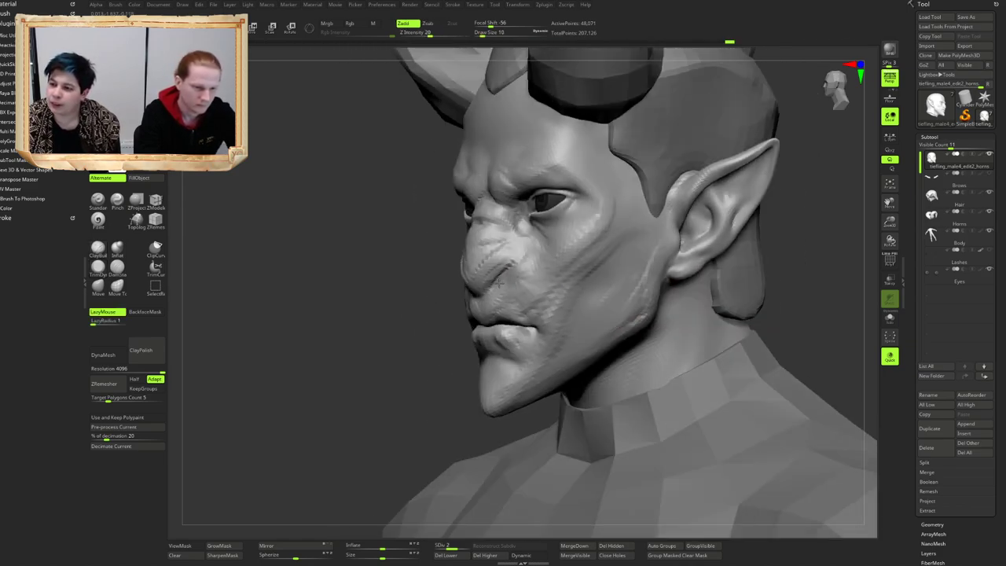
Step: Adjust the area where the side of the nose meets the cheek using the Move brush at draw size 10
{"action": "mouse_move", "coordinate": [503, 240]}
{"action": "right_mouse_down", "text": "ctrl"}
{"action": "mouse_move", "coordinate": [489, 269]}
{"action": "mouse_move", "coordinate": [474, 268]}
{"action": "mouse_move", "coordinate": [492, 253]}
{"action": "right_mouse_up", "text": "ctrl"}
{"action": "key", "text": "b"}
{"action": "key", "text": "m"}
{"action": "key", "text": "v"}
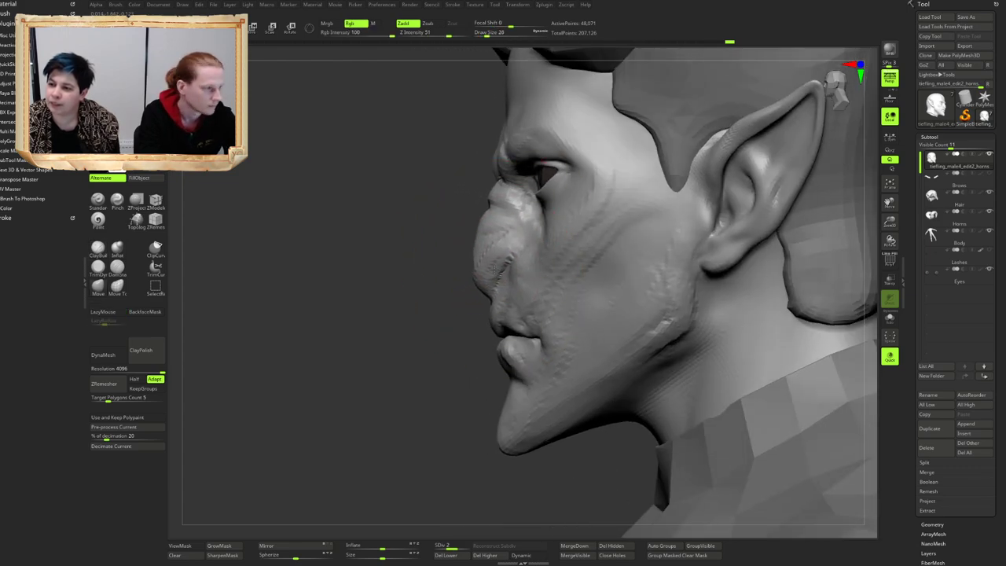
{"action": "right_click_drag", "start_coordinate": [514, 215], "coordinate": [501, 187], "text": "ctrl"}
{"action": "mouse_move", "coordinate": [489, 250]}
{"action": "right_mouse_down"}
{"action": "mouse_move", "coordinate": [577, 259]}
{"action": "mouse_move", "coordinate": [503, 290]}
{"action": "mouse_move", "coordinate": [511, 283]}
{"action": "right_mouse_up"}
{"action": "key", "text": "bracketleft"}
{"action": "left_click_drag", "start_coordinate": [512, 282], "coordinate": [502, 291]}
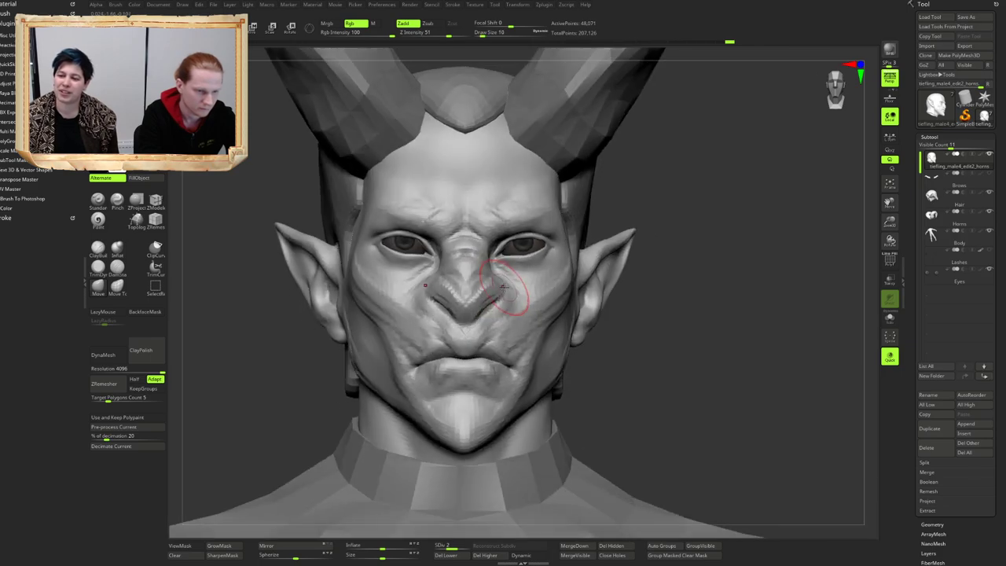
Step: Build up the cheekbone below the outer eye with ClayBuildup strokes at draw size 10
{"action": "mouse_move", "coordinate": [503, 287]}
{"action": "right_mouse_down"}
{"action": "mouse_move", "coordinate": [480, 275]}
{"action": "mouse_move", "coordinate": [448, 283]}
{"action": "mouse_move", "coordinate": [521, 274]}
{"action": "mouse_move", "coordinate": [495, 293]}
{"action": "mouse_move", "coordinate": [515, 272]}
{"action": "mouse_move", "coordinate": [498, 278]}
{"action": "mouse_move", "coordinate": [502, 269]}
{"action": "mouse_move", "coordinate": [522, 272]}
{"action": "mouse_move", "coordinate": [503, 285]}
{"action": "mouse_move", "coordinate": [512, 282]}
{"action": "mouse_move", "coordinate": [511, 266]}
{"action": "mouse_move", "coordinate": [503, 281]}
{"action": "right_mouse_up"}
{"action": "key", "text": "b"}
{"action": "key", "text": "c"}
{"action": "key", "text": "b"}
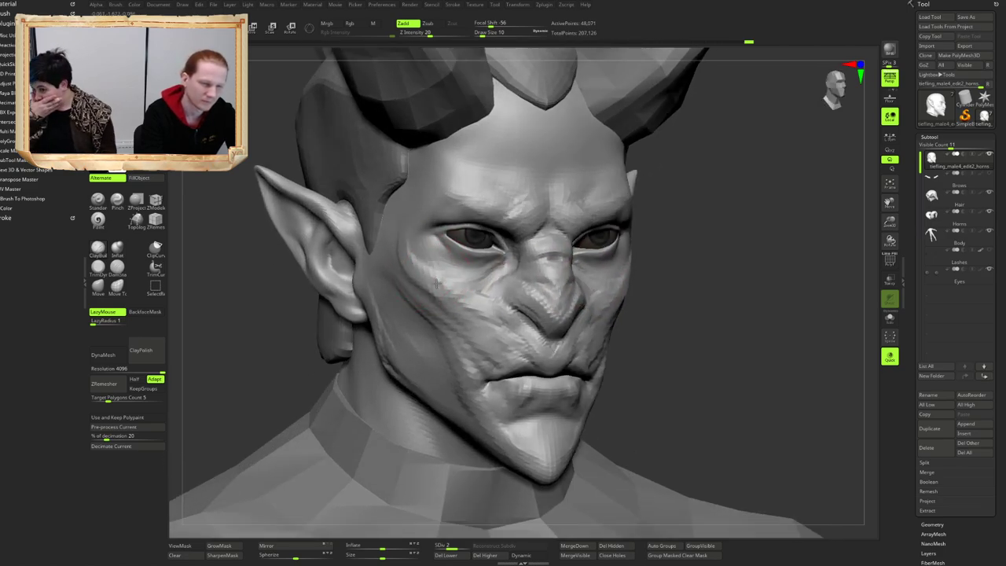
{"action": "right_click_drag", "start_coordinate": [707, 277], "coordinate": [476, 268]}
{"action": "left_click_drag", "start_coordinate": [477, 278], "coordinate": [515, 247]}
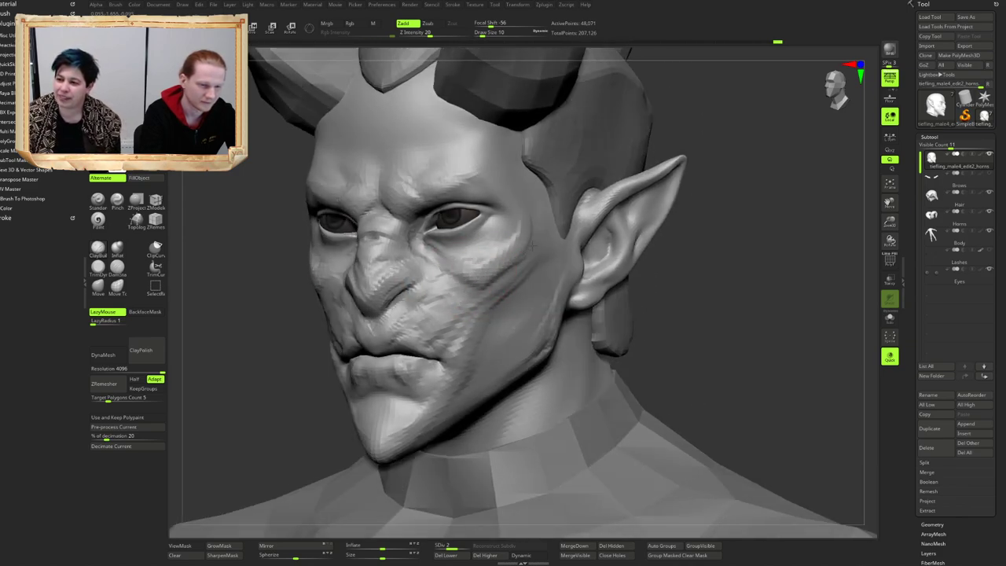
{"action": "mouse_move", "coordinate": [528, 253]}
{"action": "right_mouse_down"}
{"action": "mouse_move", "coordinate": [525, 271]}
{"action": "mouse_move", "coordinate": [489, 275]}
{"action": "mouse_move", "coordinate": [535, 272]}
{"action": "mouse_move", "coordinate": [486, 253]}
{"action": "right_mouse_up"}
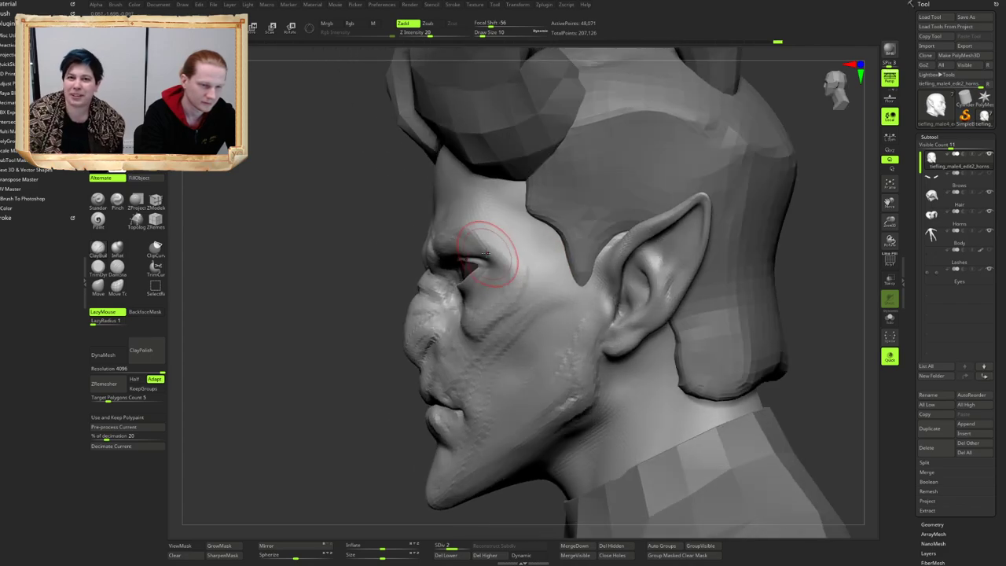
{"action": "left_click_drag", "start_coordinate": [506, 299], "coordinate": [501, 305]}
Step: Define the side edge of the forehead above the temple with ClayBuildup and smooth the outer cheekbone
{"action": "mouse_move", "coordinate": [481, 260]}
{"action": "right_mouse_down"}
{"action": "mouse_move", "coordinate": [494, 249]}
{"action": "mouse_move", "coordinate": [491, 227]}
{"action": "right_mouse_up"}
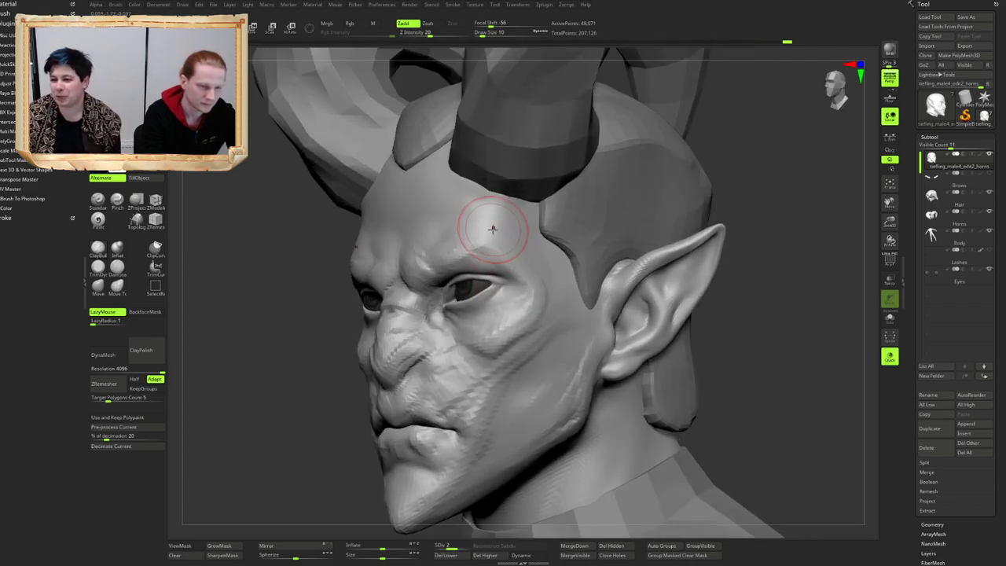
{"action": "left_click_drag", "start_coordinate": [503, 198], "coordinate": [509, 258]}
{"action": "right_click_drag", "start_coordinate": [513, 252], "coordinate": [531, 248]}
{"action": "mouse_move", "coordinate": [538, 296]}
{"action": "right_mouse_down"}
{"action": "mouse_move", "coordinate": [534, 228]}
{"action": "mouse_move", "coordinate": [546, 248]}
{"action": "mouse_move", "coordinate": [519, 239]}
{"action": "mouse_move", "coordinate": [557, 252]}
{"action": "right_mouse_up"}
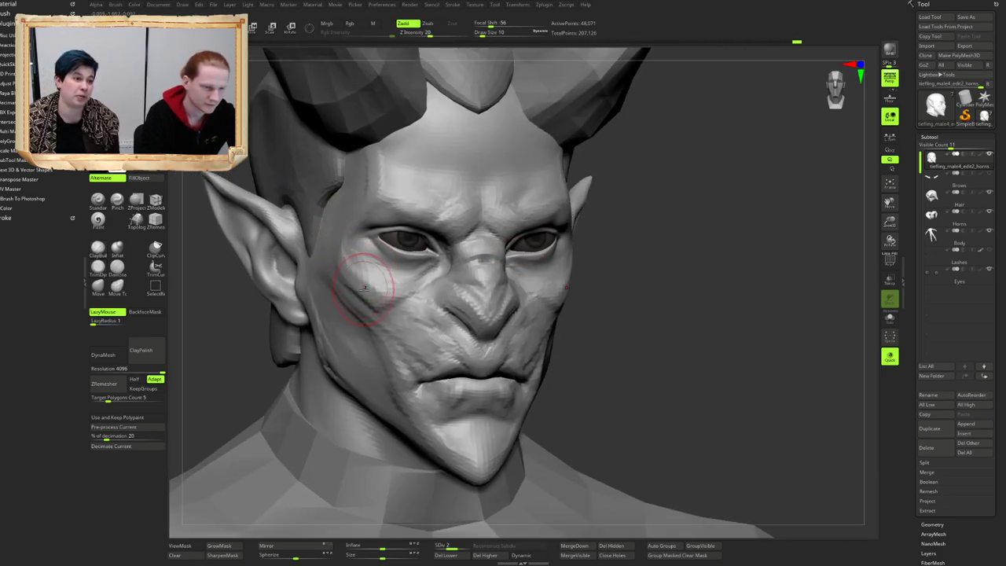
{"action": "left_click_drag", "start_coordinate": [364, 287], "coordinate": [351, 268], "text": "shift"}
{"action": "right_click_drag", "start_coordinate": [350, 269], "coordinate": [321, 271]}
{"action": "right_click_drag", "start_coordinate": [404, 274], "coordinate": [338, 269], "text": "alt"}
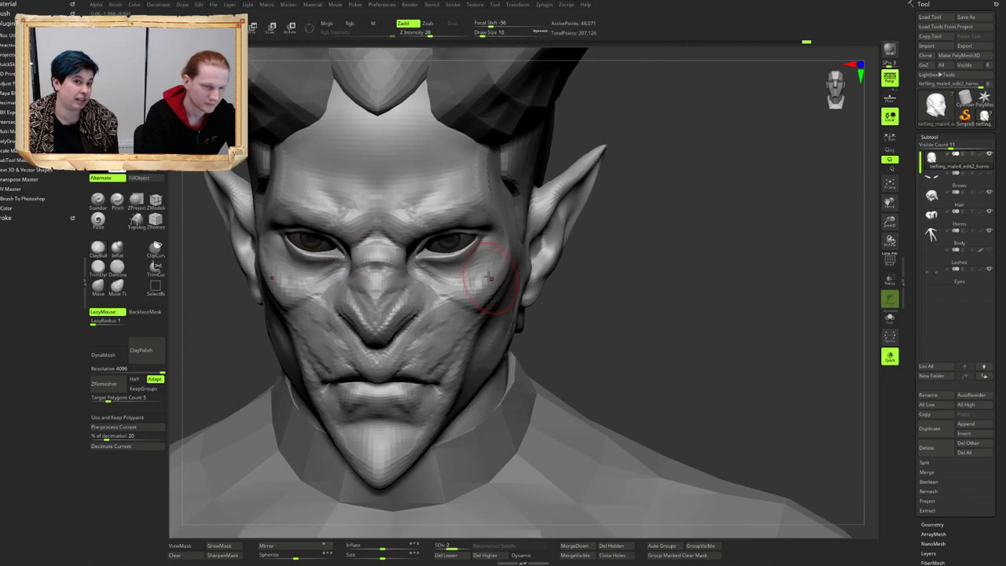
Step: Shape the area below the lower eyelid by adding and carving with ClayBuildup at draw size 8
{"action": "right_click_drag", "start_coordinate": [478, 281], "coordinate": [442, 278]}
{"action": "mouse_move", "coordinate": [487, 247]}
{"action": "right_mouse_down", "text": "ctrl"}
{"action": "mouse_move", "coordinate": [532, 291]}
{"action": "mouse_move", "coordinate": [490, 294]}
{"action": "right_mouse_up", "text": "ctrl"}
{"action": "key", "text": "["}
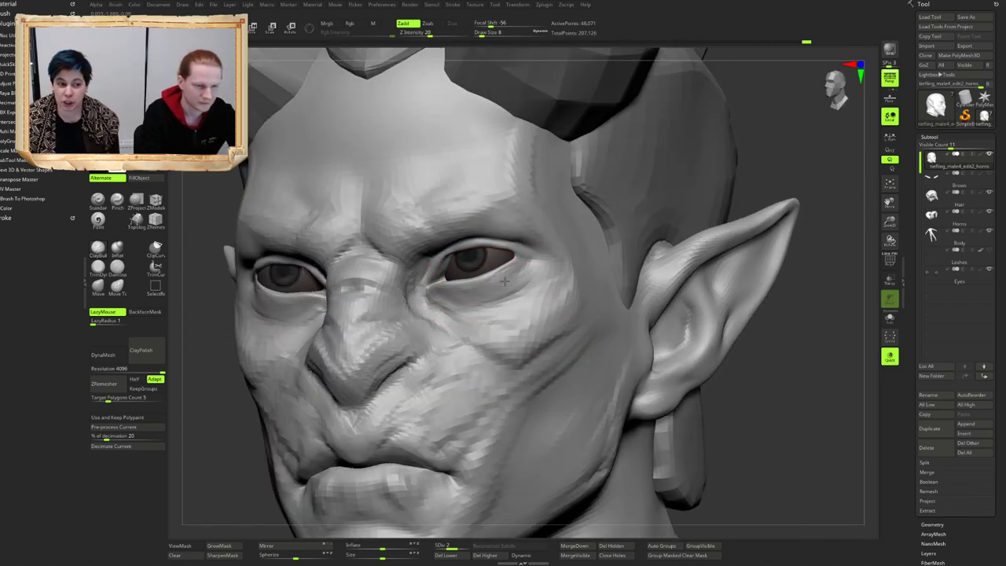
{"action": "right_click_drag", "start_coordinate": [501, 276], "coordinate": [501, 253], "text": "ctrl"}
{"action": "right_click_drag", "start_coordinate": [501, 253], "coordinate": [535, 259]}
{"action": "left_click_drag", "start_coordinate": [462, 295], "coordinate": [489, 286]}
{"action": "mouse_move", "coordinate": [490, 288]}
{"action": "right_mouse_down"}
{"action": "mouse_move", "coordinate": [476, 290]}
{"action": "mouse_move", "coordinate": [549, 265]}
{"action": "right_mouse_up"}
{"action": "left_click_drag", "start_coordinate": [511, 267], "coordinate": [521, 271], "text": "alt"}
{"action": "mouse_move", "coordinate": [526, 269]}
{"action": "right_mouse_down"}
{"action": "mouse_move", "coordinate": [470, 272]}
{"action": "mouse_move", "coordinate": [469, 281]}
{"action": "mouse_move", "coordinate": [465, 250]}
{"action": "mouse_move", "coordinate": [477, 242]}
{"action": "right_mouse_up"}
Step: Reshape the inner eye corner and lower eyelid with the Move brush at draw size 5
{"action": "key", "text": "1"}
{"action": "key", "text": "["}
{"action": "mouse_move", "coordinate": [498, 267]}
{"action": "right_mouse_down", "text": "ctrl"}
{"action": "mouse_move", "coordinate": [498, 234]}
{"action": "mouse_move", "coordinate": [482, 295]}
{"action": "right_mouse_up", "text": "ctrl"}
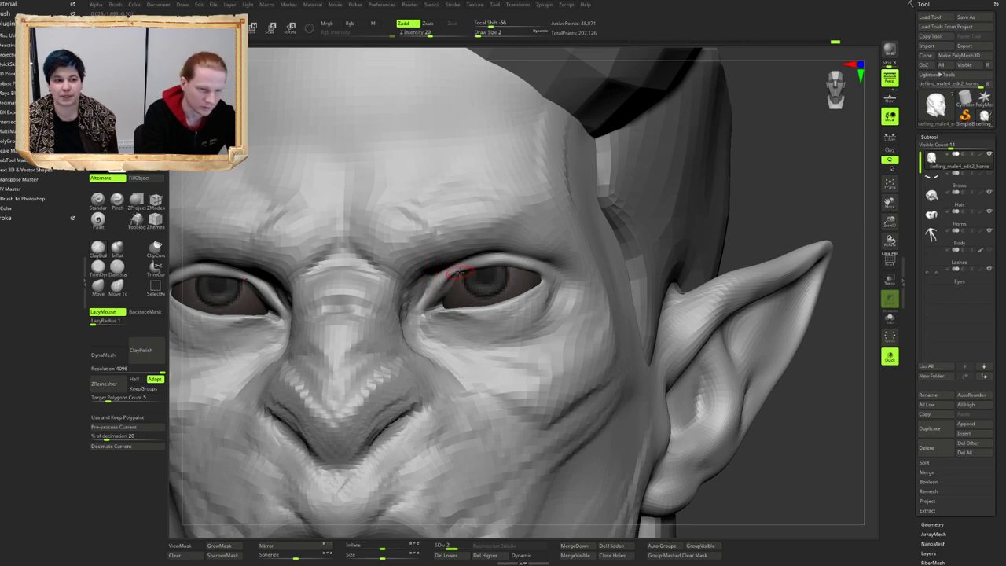
{"action": "key", "text": "b"}
{"action": "key", "text": "m"}
{"action": "key", "text": "v"}
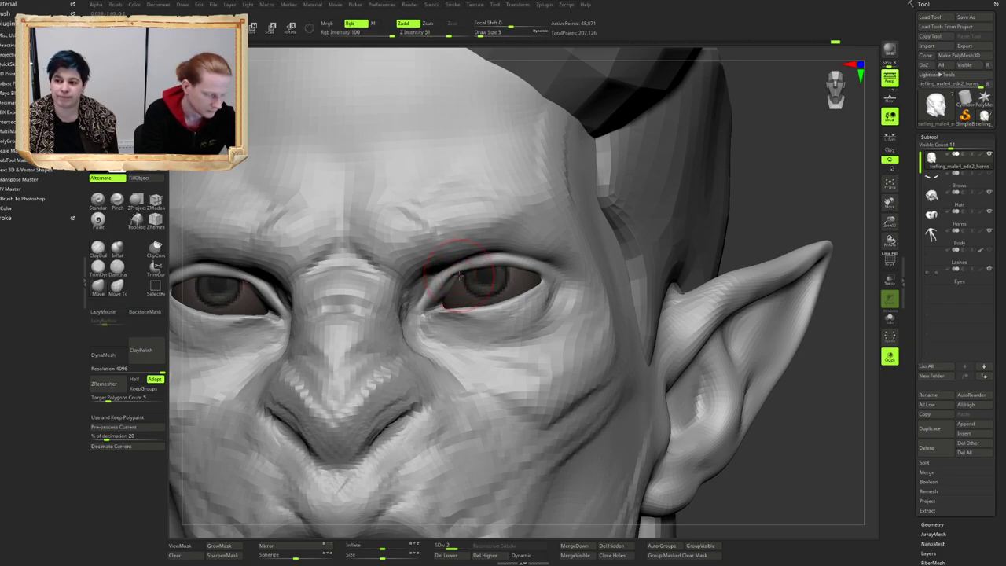
{"action": "mouse_move", "coordinate": [457, 275]}
{"action": "right_mouse_down"}
{"action": "mouse_move", "coordinate": [467, 284]}
{"action": "mouse_move", "coordinate": [437, 313]}
{"action": "right_mouse_up"}
{"action": "left_click_drag", "start_coordinate": [451, 308], "coordinate": [455, 307]}
{"action": "mouse_move", "coordinate": [454, 308]}
{"action": "right_mouse_down"}
{"action": "mouse_move", "coordinate": [512, 301]}
{"action": "mouse_move", "coordinate": [457, 317]}
{"action": "right_mouse_up"}
{"action": "left_click_drag", "start_coordinate": [463, 312], "coordinate": [470, 318]}
Step: Carve a crease along the underside of the lower eyelid with the DamStandard brush
{"action": "key", "text": "b"}
{"action": "key", "text": "d"}
{"action": "key", "text": "s"}
{"action": "mouse_move", "coordinate": [470, 318]}
{"action": "right_mouse_down"}
{"action": "mouse_move", "coordinate": [495, 282]}
{"action": "mouse_move", "coordinate": [461, 313]}
{"action": "right_mouse_up"}
{"action": "left_click_drag", "start_coordinate": [462, 312], "coordinate": [540, 304]}
{"action": "mouse_move", "coordinate": [547, 303]}
{"action": "right_mouse_down"}
{"action": "mouse_move", "coordinate": [528, 305]}
{"action": "mouse_move", "coordinate": [534, 276]}
{"action": "mouse_move", "coordinate": [461, 296]}
{"action": "mouse_move", "coordinate": [484, 278]}
{"action": "mouse_move", "coordinate": [481, 289]}
{"action": "right_mouse_up"}
{"action": "left_click_drag", "start_coordinate": [462, 304], "coordinate": [481, 298]}
Step: Carve the brow area above the eye with DamStandard strokes at draw size 6
{"action": "mouse_move", "coordinate": [481, 300]}
{"action": "right_mouse_down"}
{"action": "mouse_move", "coordinate": [479, 310]}
{"action": "mouse_move", "coordinate": [452, 307]}
{"action": "mouse_move", "coordinate": [445, 293]}
{"action": "mouse_move", "coordinate": [455, 292]}
{"action": "mouse_move", "coordinate": [443, 285]}
{"action": "mouse_move", "coordinate": [460, 275]}
{"action": "mouse_move", "coordinate": [447, 292]}
{"action": "mouse_move", "coordinate": [480, 319]}
{"action": "mouse_move", "coordinate": [477, 265]}
{"action": "mouse_move", "coordinate": [481, 280]}
{"action": "right_mouse_up"}
{"action": "mouse_move", "coordinate": [481, 280]}
{"action": "right_mouse_down", "text": "ctrl"}
{"action": "mouse_move", "coordinate": [482, 312]}
{"action": "mouse_move", "coordinate": [435, 285]}
{"action": "right_mouse_up", "text": "ctrl"}
{"action": "key", "text": "2"}
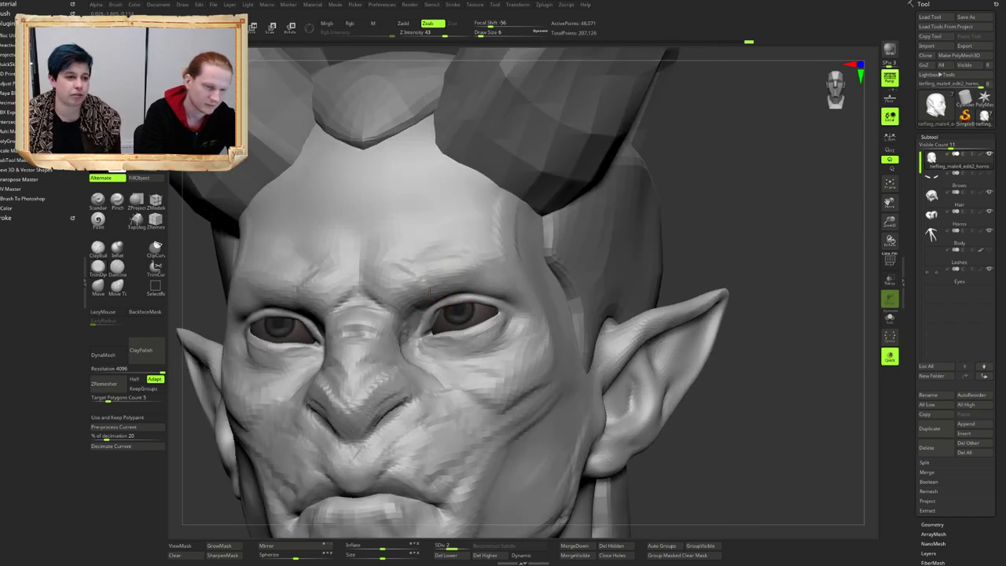
{"action": "mouse_move", "coordinate": [496, 267]}
{"action": "right_mouse_down"}
{"action": "mouse_move", "coordinate": [513, 277]}
{"action": "mouse_move", "coordinate": [474, 252]}
{"action": "mouse_move", "coordinate": [472, 272]}
{"action": "mouse_move", "coordinate": [485, 263]}
{"action": "right_mouse_up"}
{"action": "key", "text": "1"}
{"action": "left_click_drag", "start_coordinate": [469, 269], "coordinate": [477, 284]}
{"action": "right_click_drag", "start_coordinate": [473, 287], "coordinate": [524, 250]}
{"action": "key", "text": "2"}
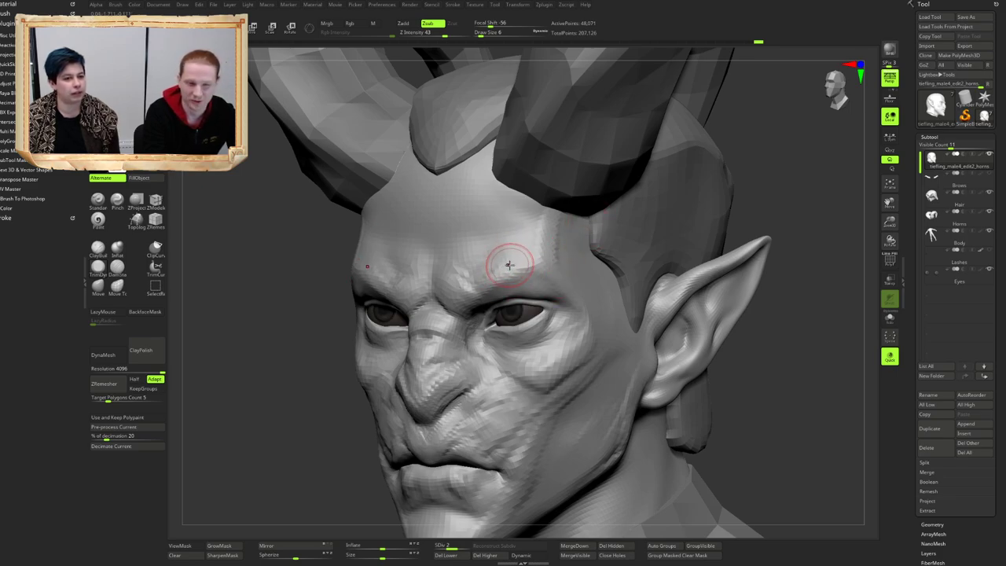
{"action": "mouse_move", "coordinate": [504, 242]}
{"action": "right_mouse_down"}
{"action": "mouse_move", "coordinate": [517, 241]}
{"action": "mouse_move", "coordinate": [527, 260]}
{"action": "mouse_move", "coordinate": [501, 266]}
{"action": "mouse_move", "coordinate": [510, 268]}
{"action": "right_mouse_up"}
{"action": "key", "text": "1"}
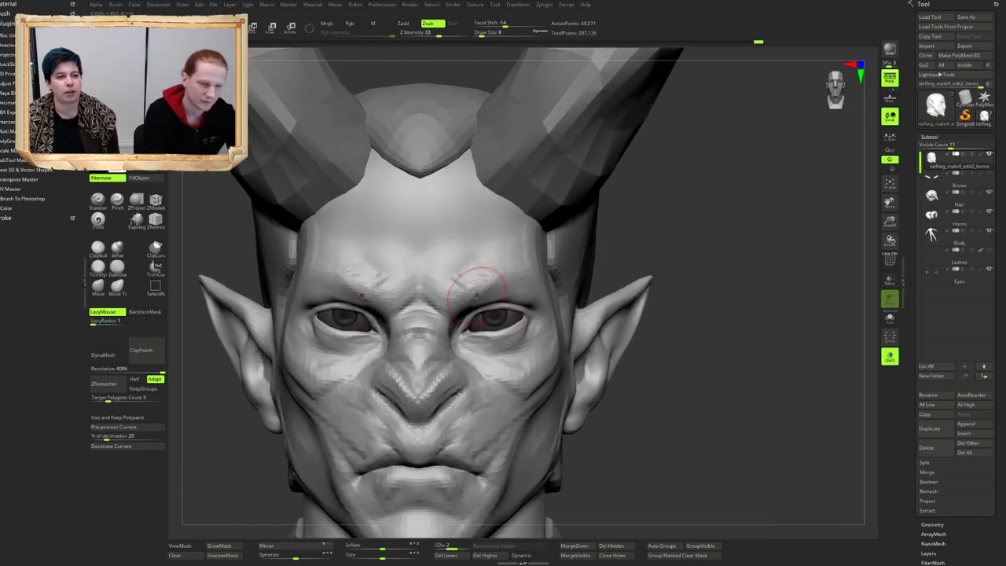
Step: Smooth the surface from below the nostrils across the upper lip to the mouth at draw size 8
{"action": "right_click_drag", "start_coordinate": [476, 296], "coordinate": [478, 287]}
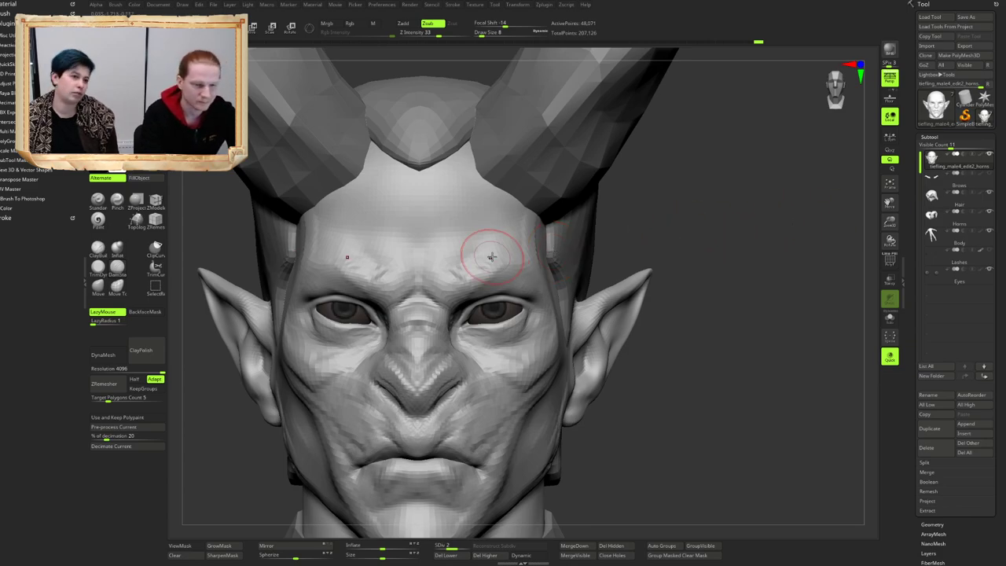
{"action": "mouse_move", "coordinate": [492, 257]}
{"action": "right_mouse_down"}
{"action": "mouse_move", "coordinate": [474, 277]}
{"action": "mouse_move", "coordinate": [498, 271]}
{"action": "mouse_move", "coordinate": [472, 266]}
{"action": "mouse_move", "coordinate": [459, 290]}
{"action": "mouse_move", "coordinate": [477, 258]}
{"action": "mouse_move", "coordinate": [512, 275]}
{"action": "mouse_move", "coordinate": [499, 273]}
{"action": "right_mouse_up"}
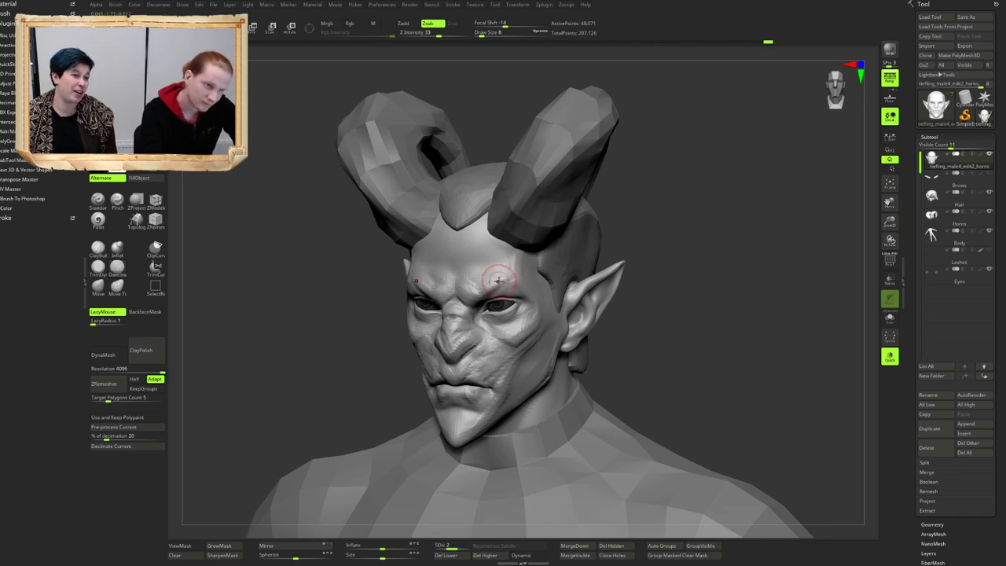
{"action": "mouse_move", "coordinate": [499, 281]}
{"action": "right_mouse_down", "text": "ctrl"}
{"action": "mouse_move", "coordinate": [482, 282]}
{"action": "mouse_move", "coordinate": [500, 276]}
{"action": "right_mouse_up", "text": "ctrl"}
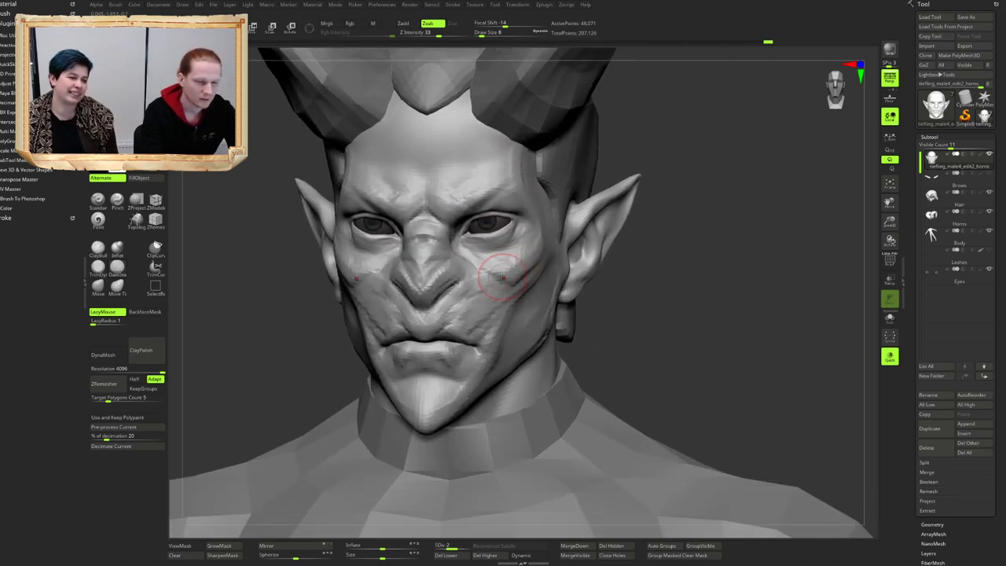
{"action": "left_click_drag", "start_coordinate": [446, 301], "coordinate": [456, 316], "text": "shift"}
{"action": "key", "text": "1"}
{"action": "right_click_drag", "start_coordinate": [455, 315], "coordinate": [459, 289]}
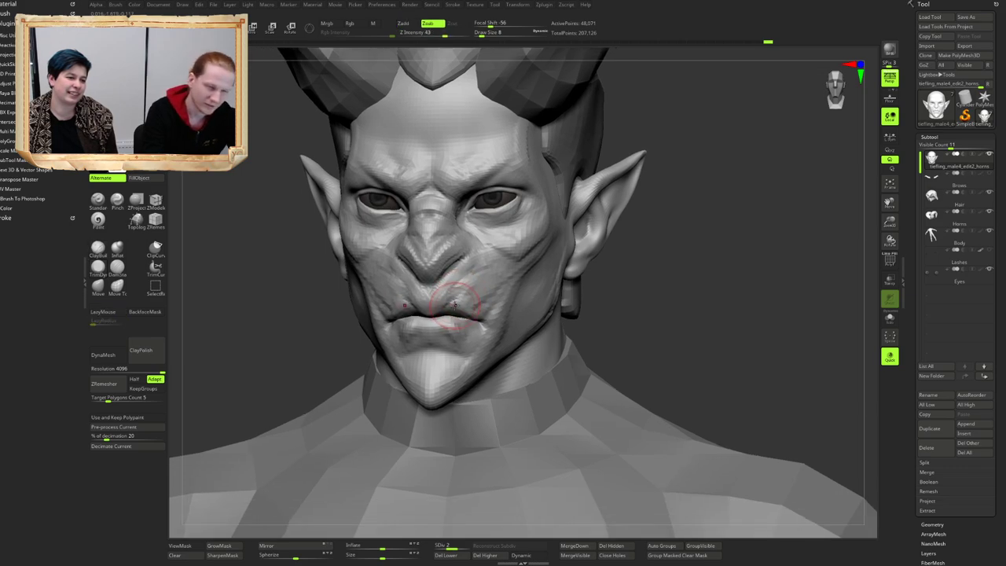
{"action": "mouse_move", "coordinate": [454, 305]}
{"action": "left_mouse_down", "text": "shift"}
{"action": "mouse_move", "coordinate": [469, 321]}
{"action": "mouse_move", "coordinate": [460, 327]}
{"action": "left_mouse_up", "text": "shift"}
{"action": "right_click_drag", "start_coordinate": [459, 326], "coordinate": [467, 334], "text": "ctrl"}
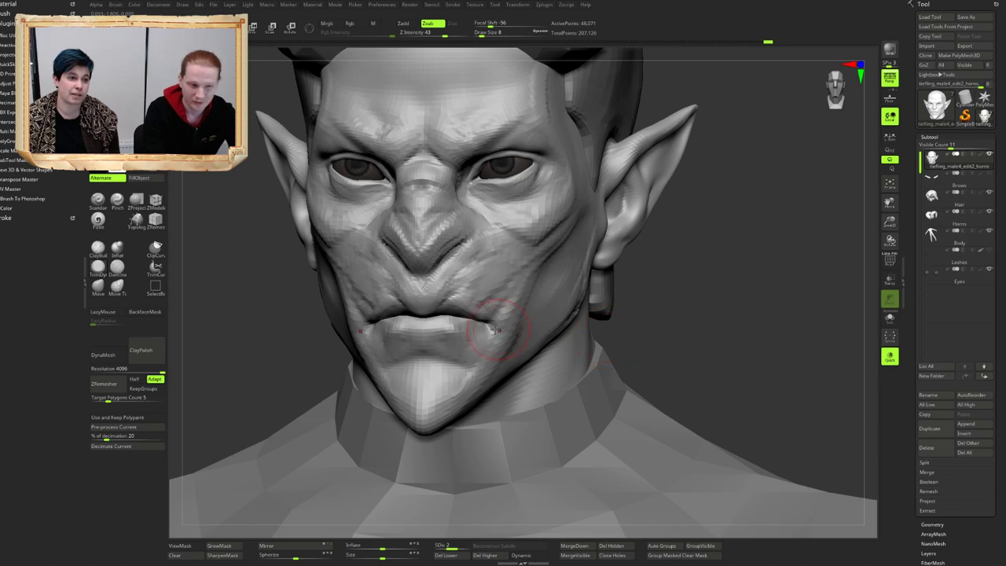
Step: Sharpen the outer part of the lower lip toward the mouth corner with DamStandard at draw size 6
{"action": "mouse_move", "coordinate": [545, 343]}
{"action": "right_mouse_down"}
{"action": "mouse_move", "coordinate": [510, 318]}
{"action": "mouse_move", "coordinate": [456, 314]}
{"action": "mouse_move", "coordinate": [452, 303]}
{"action": "mouse_move", "coordinate": [476, 314]}
{"action": "right_mouse_up"}
{"action": "key", "text": "b"}
{"action": "key", "text": "c"}
{"action": "key", "text": "b"}
{"action": "key", "text": "b"}
{"action": "key", "text": "d"}
{"action": "key", "text": "s"}
{"action": "left_click_drag", "start_coordinate": [465, 311], "coordinate": [476, 315]}
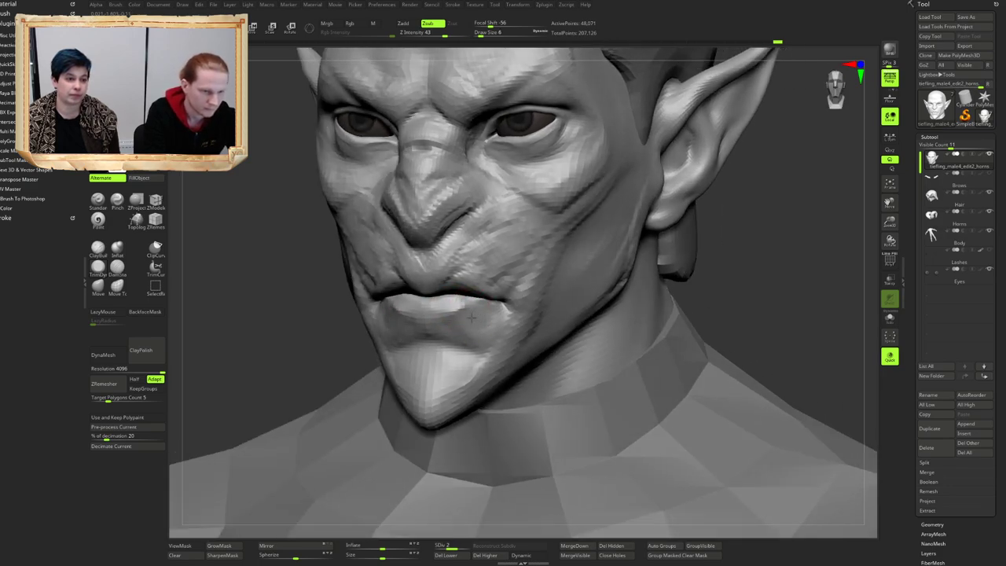
{"action": "right_click_drag", "start_coordinate": [471, 318], "coordinate": [463, 315]}
{"action": "left_click_drag", "start_coordinate": [478, 317], "coordinate": [485, 306]}
Step: Build up the ridge running from the outer brow up the side of the forehead with ClayBuildup
{"action": "mouse_move", "coordinate": [485, 305]}
{"action": "right_mouse_down"}
{"action": "mouse_move", "coordinate": [473, 320]}
{"action": "mouse_move", "coordinate": [454, 281]}
{"action": "mouse_move", "coordinate": [477, 278]}
{"action": "mouse_move", "coordinate": [452, 256]}
{"action": "right_mouse_up"}
{"action": "key", "text": "b"}
{"action": "key", "text": "c"}
{"action": "key", "text": "b"}
{"action": "right_click_drag", "start_coordinate": [401, 255], "coordinate": [452, 248]}
{"action": "mouse_move", "coordinate": [452, 247]}
{"action": "right_mouse_down", "text": "ctrl"}
{"action": "mouse_move", "coordinate": [463, 255]}
{"action": "mouse_move", "coordinate": [447, 254]}
{"action": "right_mouse_up", "text": "ctrl"}
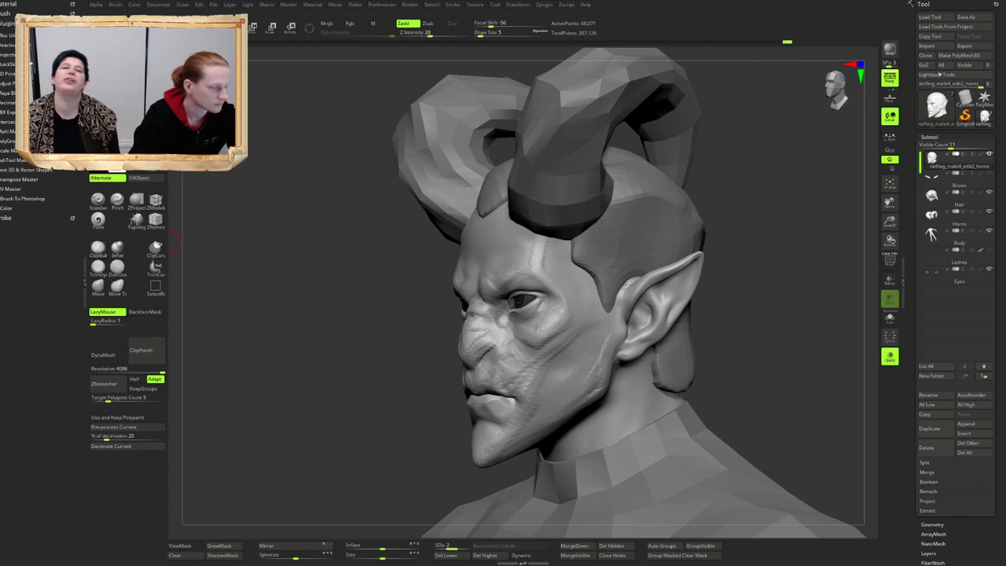
{"action": "right_click_drag", "start_coordinate": [312, 287], "coordinate": [327, 289]}
{"action": "mouse_move", "coordinate": [472, 292]}
{"action": "right_mouse_down"}
{"action": "mouse_move", "coordinate": [512, 289]}
{"action": "mouse_move", "coordinate": [506, 258]}
{"action": "right_mouse_up"}
{"action": "mouse_move", "coordinate": [554, 247]}
{"action": "left_mouse_down"}
{"action": "mouse_move", "coordinate": [542, 249]}
{"action": "mouse_move", "coordinate": [559, 234]}
{"action": "left_mouse_up"}
Step: Lasso-mask the eye sockets and under-eye areas, and remove the excess mask beyond the outer eye corners
{"action": "mouse_move", "coordinate": [511, 253]}
{"action": "right_mouse_down"}
{"action": "mouse_move", "coordinate": [531, 251]}
{"action": "mouse_move", "coordinate": [509, 270]}
{"action": "mouse_move", "coordinate": [544, 245]}
{"action": "mouse_move", "coordinate": [534, 294]}
{"action": "mouse_move", "coordinate": [508, 272]}
{"action": "mouse_move", "coordinate": [437, 300]}
{"action": "mouse_move", "coordinate": [460, 269]}
{"action": "mouse_move", "coordinate": [477, 278]}
{"action": "mouse_move", "coordinate": [477, 264]}
{"action": "right_mouse_up"}
{"action": "mouse_move", "coordinate": [417, 297]}
{"action": "left_mouse_down", "text": "ctrl"}
{"action": "mouse_move", "coordinate": [435, 333]}
{"action": "mouse_move", "coordinate": [523, 355]}
{"action": "left_mouse_up", "text": "ctrl"}
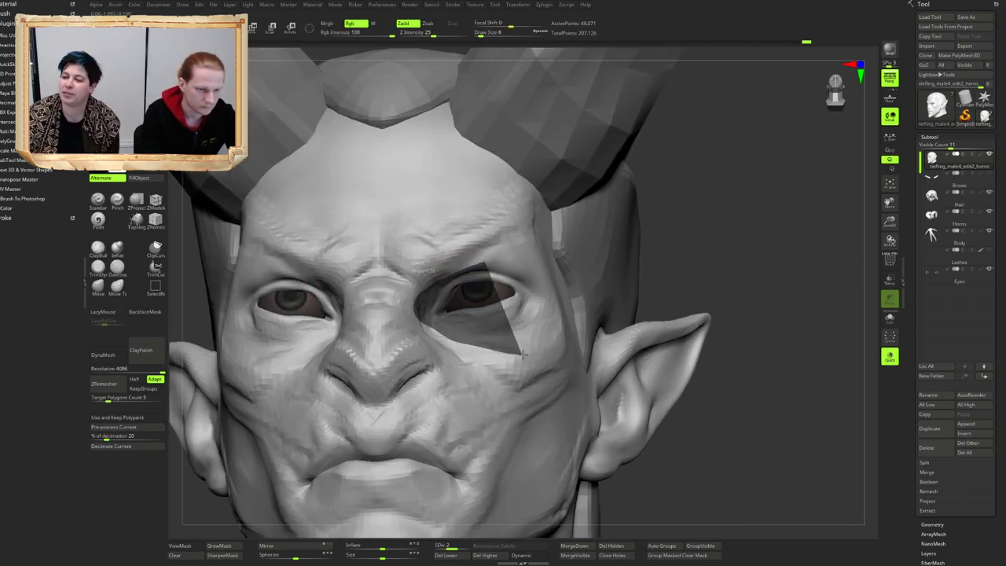
{"action": "left_click_drag", "start_coordinate": [434, 277], "coordinate": [431, 277], "text": "ctrl"}
{"action": "right_click_drag", "start_coordinate": [448, 277], "coordinate": [419, 298]}
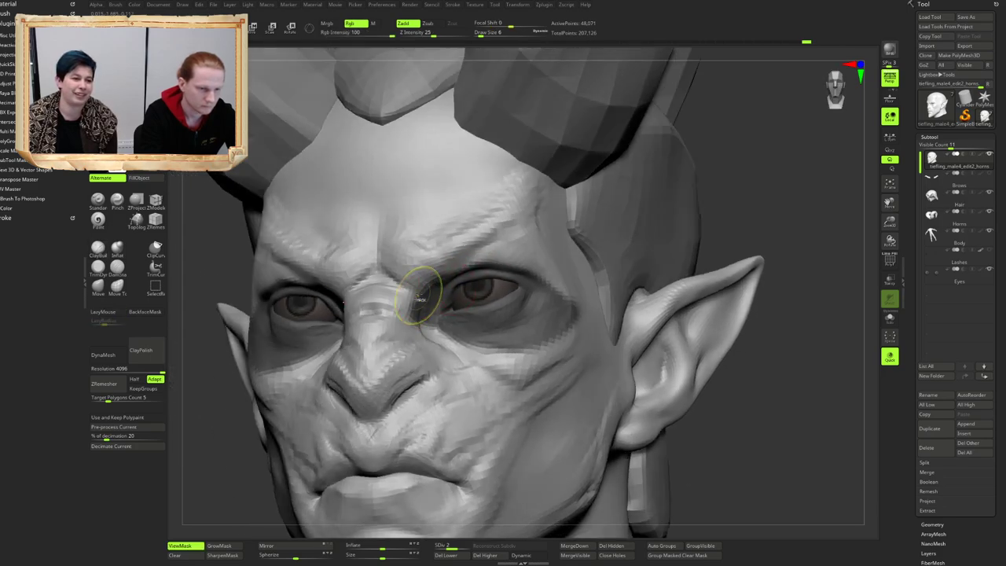
{"action": "right_click_drag", "start_coordinate": [553, 269], "coordinate": [553, 287]}
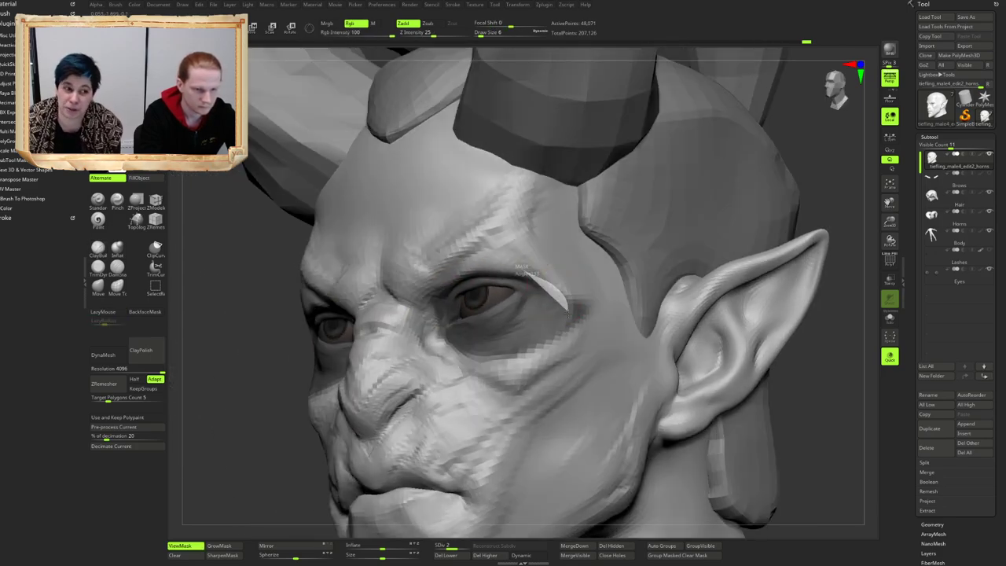
{"action": "mouse_move", "coordinate": [568, 313]}
{"action": "left_mouse_down", "text": "ctrl+alt"}
{"action": "mouse_move", "coordinate": [644, 267]}
{"action": "mouse_move", "coordinate": [635, 265]}
{"action": "left_mouse_up", "text": "ctrl+alt"}
{"action": "mouse_move", "coordinate": [512, 266]}
{"action": "left_mouse_down", "text": "ctrl+alt"}
{"action": "mouse_move", "coordinate": [636, 329]}
{"action": "mouse_move", "coordinate": [621, 279]}
{"action": "left_mouse_up", "text": "ctrl+alt"}
Step: Invert the mask to leave only the eye and under-eye areas editable, and blur its edges
{"action": "mouse_move", "coordinate": [550, 292]}
{"action": "right_mouse_down", "text": "ctrl"}
{"action": "mouse_move", "coordinate": [572, 330]}
{"action": "mouse_move", "coordinate": [534, 298]}
{"action": "mouse_move", "coordinate": [547, 311]}
{"action": "right_mouse_up", "text": "ctrl"}
{"action": "left_click", "coordinate": [794, 296], "text": "ctrl"}
{"action": "left_click", "coordinate": [537, 328], "text": "ctrl"}
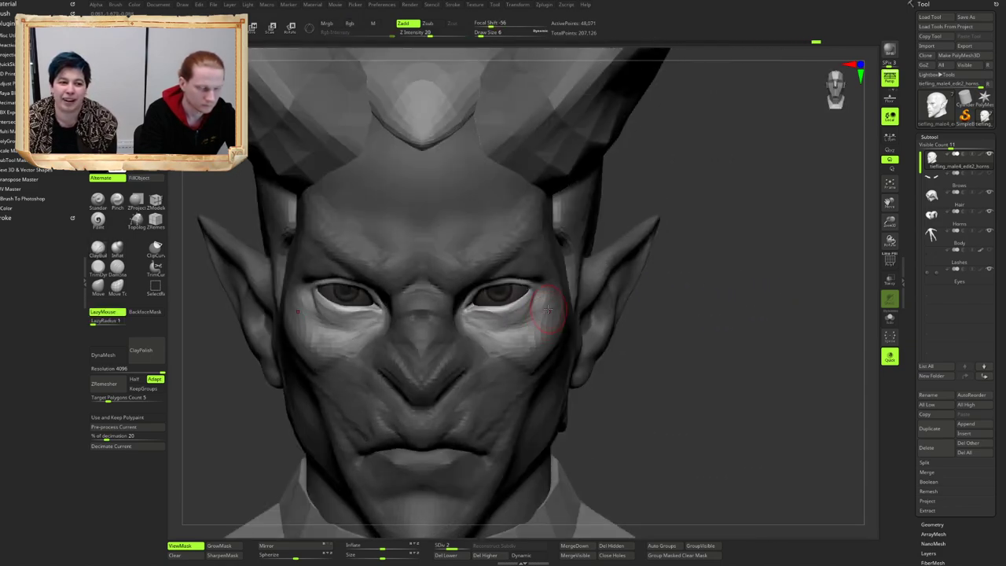
Step: Set a vertical transpose line below the eye and move the unmasked eye areas slightly upward
{"action": "key", "text": "w"}
{"action": "mouse_move", "coordinate": [368, 213]}
{"action": "right_mouse_down"}
{"action": "mouse_move", "coordinate": [287, 275]}
{"action": "mouse_move", "coordinate": [285, 339]}
{"action": "mouse_move", "coordinate": [512, 342]}
{"action": "right_mouse_up"}
{"action": "right_click_drag", "start_coordinate": [511, 342], "coordinate": [540, 268], "text": "ctrl"}
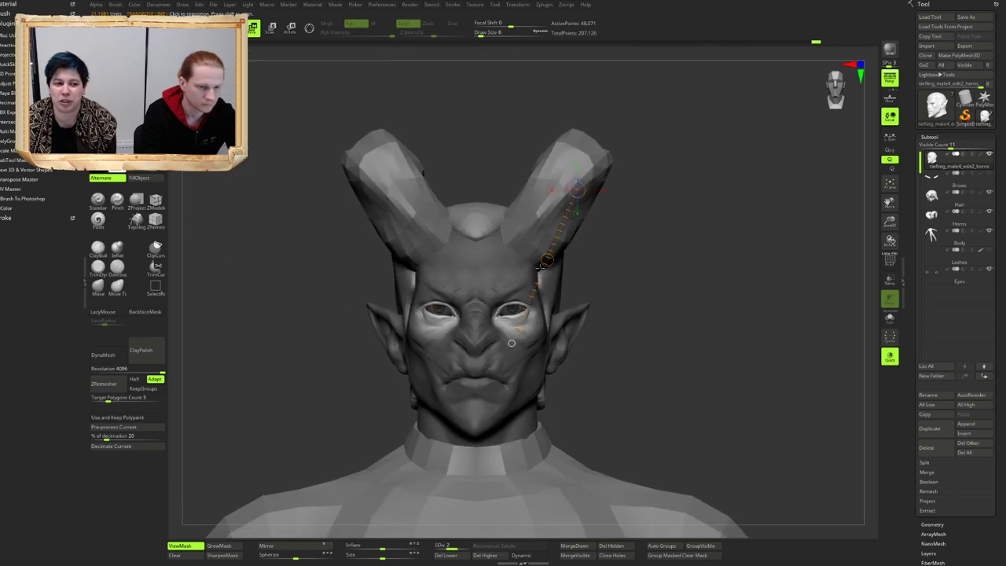
{"action": "right_click_drag", "start_coordinate": [508, 348], "coordinate": [489, 304]}
{"action": "key", "text": "alt+s"}
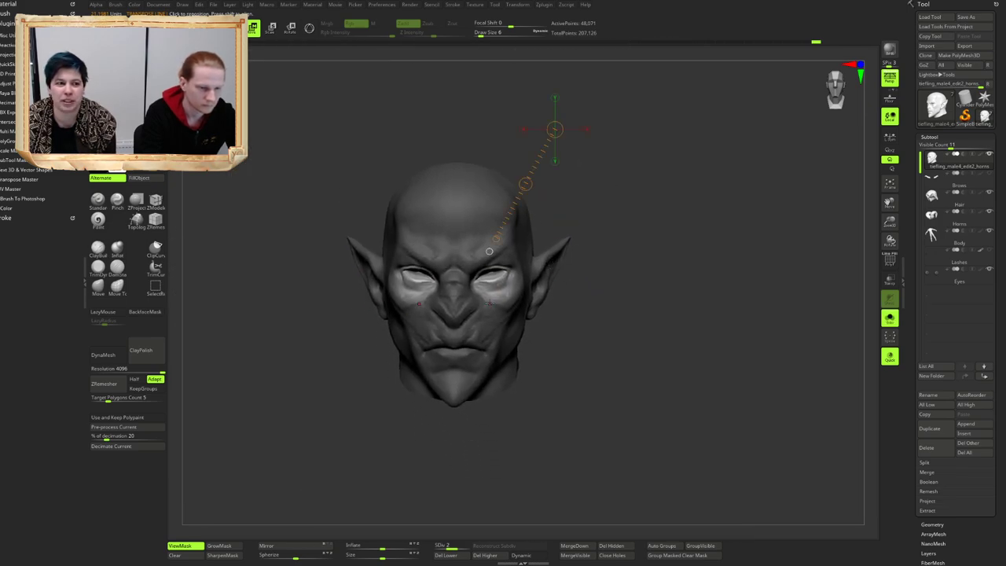
{"action": "key", "text": "alt+s"}
{"action": "right_click_drag", "start_coordinate": [544, 333], "coordinate": [470, 393], "text": "ctrl"}
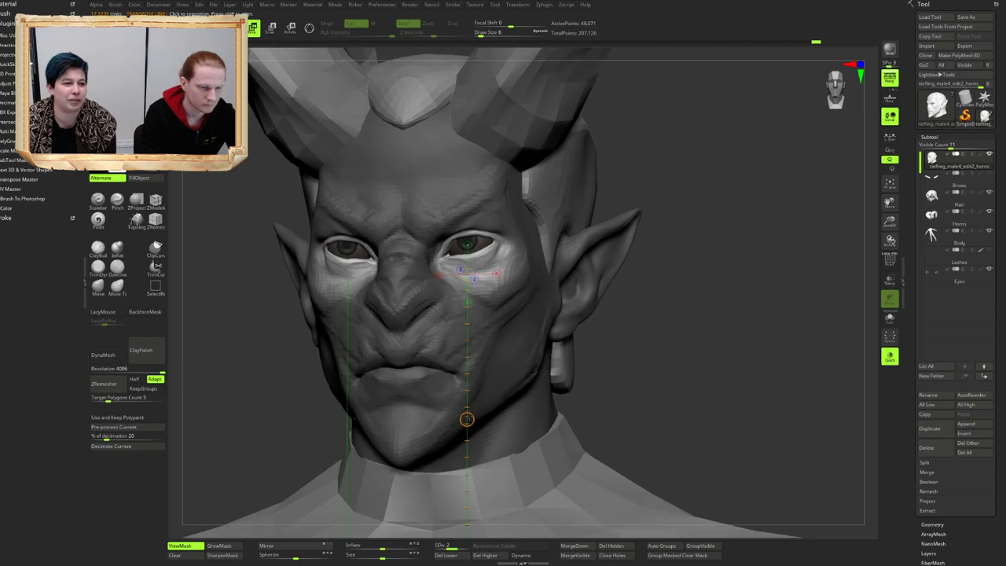
{"action": "left_click_drag", "start_coordinate": [466, 419], "coordinate": [466, 417]}
{"action": "right_click_drag", "start_coordinate": [468, 418], "coordinate": [495, 430], "text": "shift"}
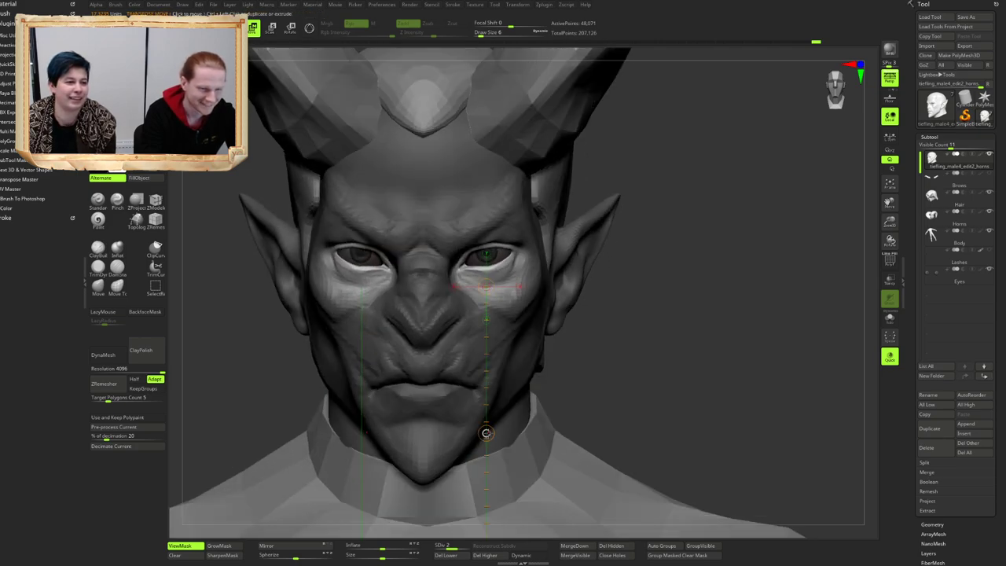
{"action": "left_click_drag", "start_coordinate": [485, 433], "coordinate": [486, 432]}
Step: Select the Eyes subtool, nudge the eyeballs slightly upward along the transpose line and return to the head subtool
{"action": "left_click", "coordinate": [960, 277]}
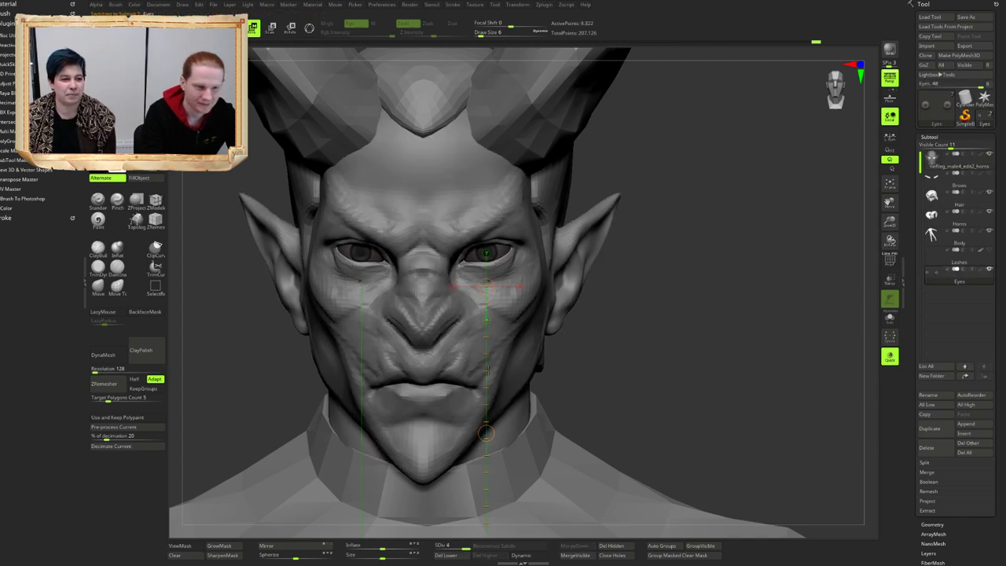
{"action": "left_click_drag", "start_coordinate": [485, 433], "coordinate": [485, 432]}
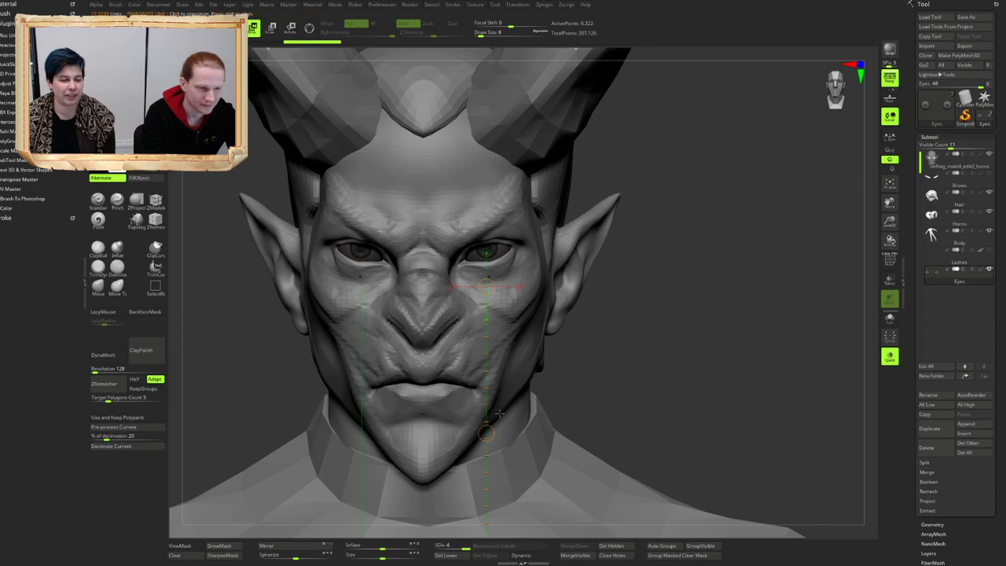
{"action": "key", "text": "q"}
{"action": "mouse_move", "coordinate": [588, 280]}
{"action": "right_mouse_down"}
{"action": "mouse_move", "coordinate": [581, 328]}
{"action": "mouse_move", "coordinate": [538, 290]}
{"action": "mouse_move", "coordinate": [550, 299]}
{"action": "mouse_move", "coordinate": [554, 271]}
{"action": "right_mouse_up"}
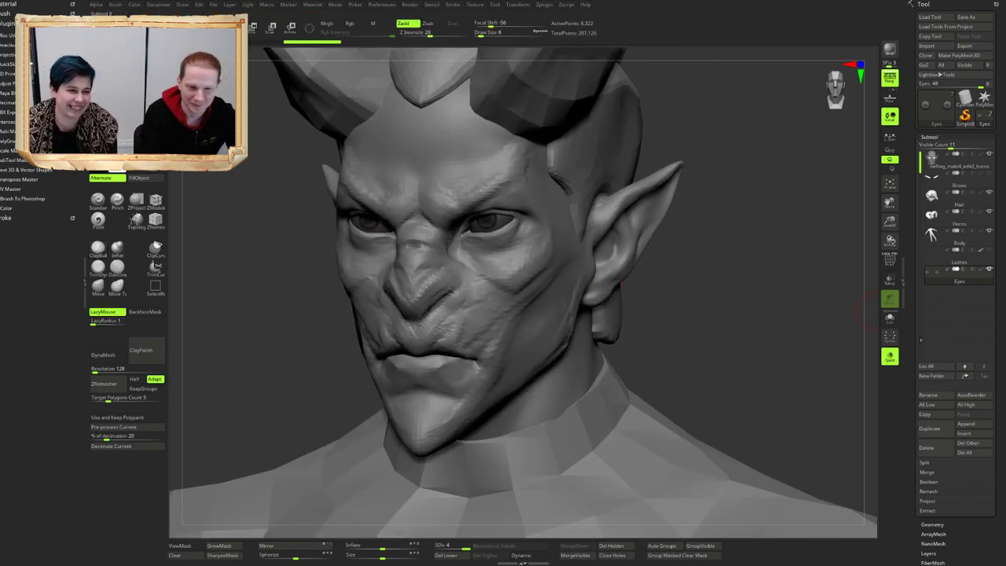
{"action": "right_click_drag", "start_coordinate": [370, 253], "coordinate": [450, 267]}
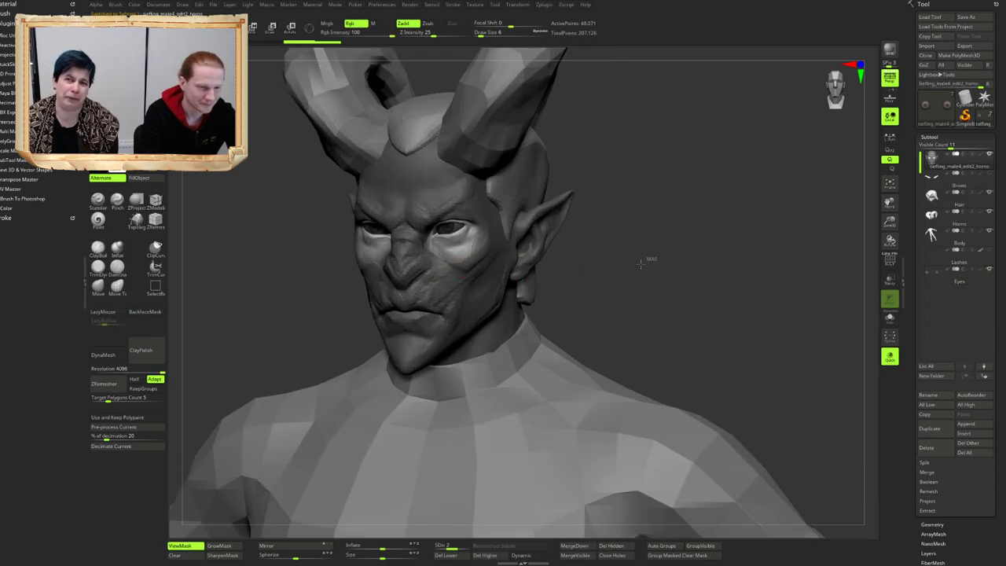
Step: Clear the mask around the eyes, try a Move brush pull on the face and undo it
{"action": "left_click_drag", "start_coordinate": [649, 260], "coordinate": [661, 272], "text": "ctrl"}
{"action": "mouse_move", "coordinate": [464, 246]}
{"action": "right_mouse_down"}
{"action": "mouse_move", "coordinate": [477, 260]}
{"action": "mouse_move", "coordinate": [414, 263]}
{"action": "mouse_move", "coordinate": [435, 265]}
{"action": "mouse_move", "coordinate": [385, 285]}
{"action": "right_mouse_up"}
{"action": "key", "text": "b"}
{"action": "key", "text": "m"}
{"action": "key", "text": "v"}
{"action": "left_click_drag", "start_coordinate": [431, 287], "coordinate": [333, 290]}
{"action": "mouse_move", "coordinate": [333, 290]}
{"action": "right_mouse_down"}
{"action": "mouse_move", "coordinate": [471, 279]}
{"action": "mouse_move", "coordinate": [441, 269]}
{"action": "mouse_move", "coordinate": [603, 259]}
{"action": "mouse_move", "coordinate": [552, 218]}
{"action": "right_mouse_up"}
{"action": "key", "text": "ctrl+z"}
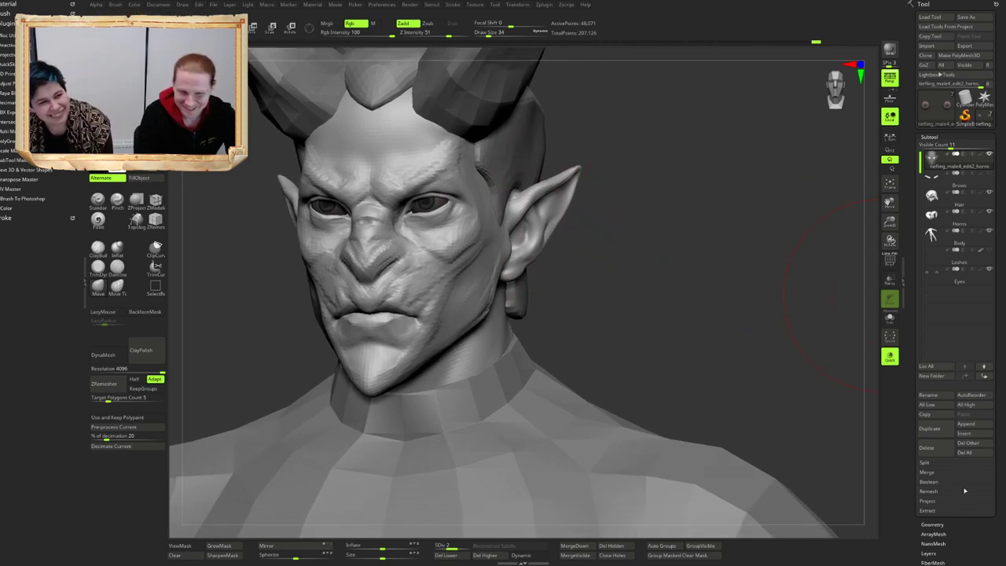
{"action": "scroll", "coordinate": [912, 477], "scroll_direction": "down", "scroll_amount": 5}
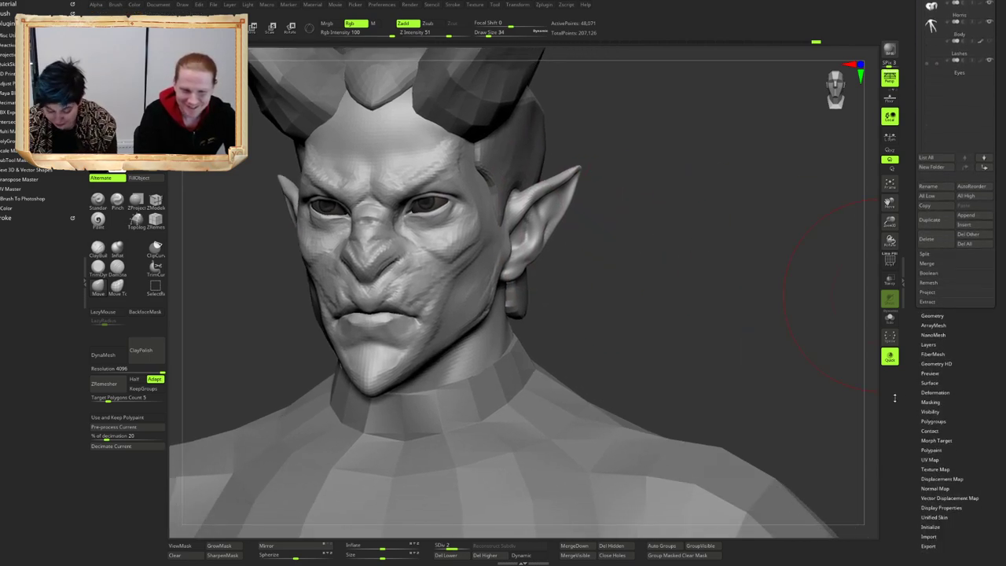
{"action": "right_click_drag", "start_coordinate": [555, 277], "coordinate": [689, 311]}
{"action": "right_click_drag", "start_coordinate": [627, 364], "coordinate": [420, 336]}
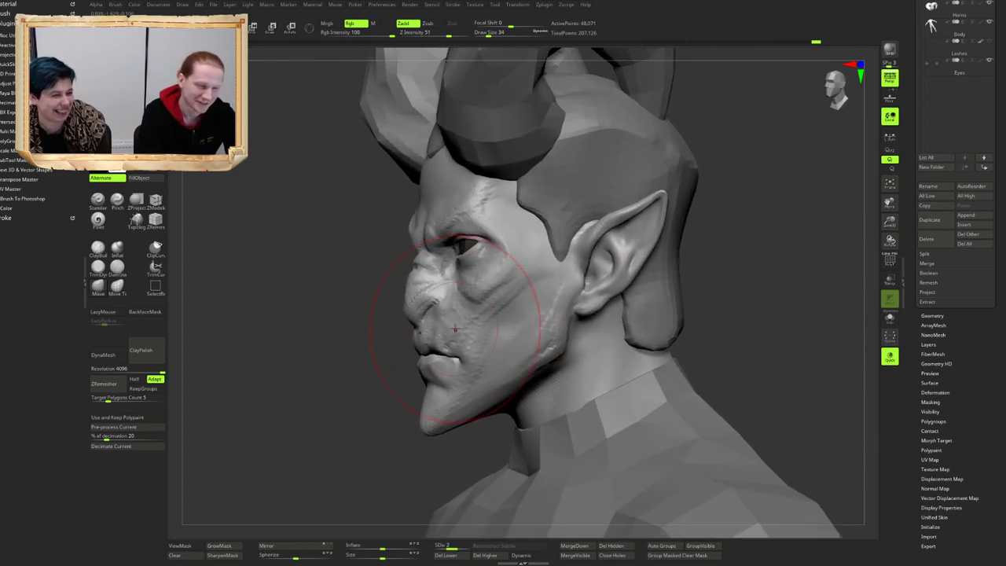
{"action": "left_click_drag", "start_coordinate": [912, 421], "coordinate": [918, 395]}
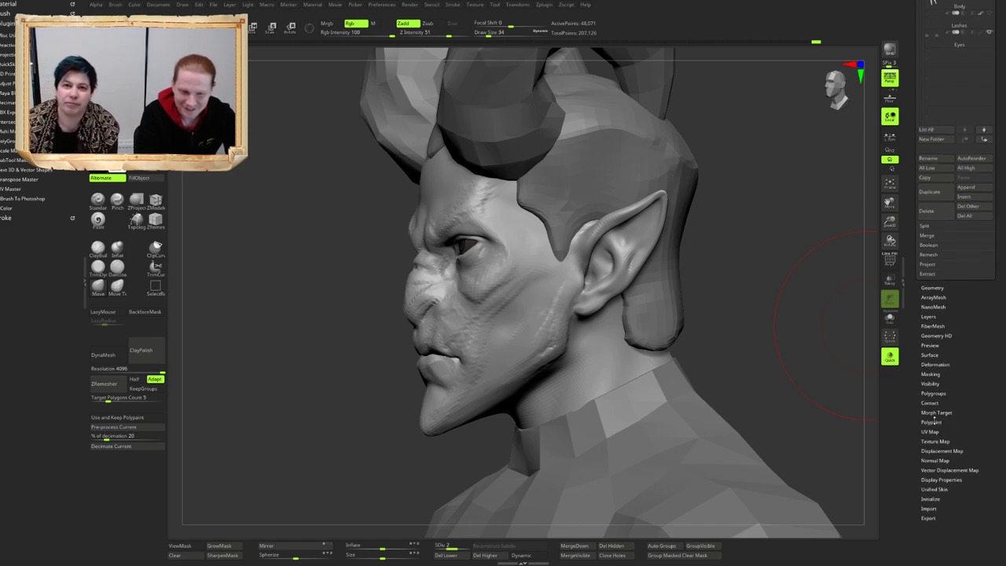
{"action": "scroll", "coordinate": [934, 422], "scroll_direction": "up", "scroll_amount": 5}
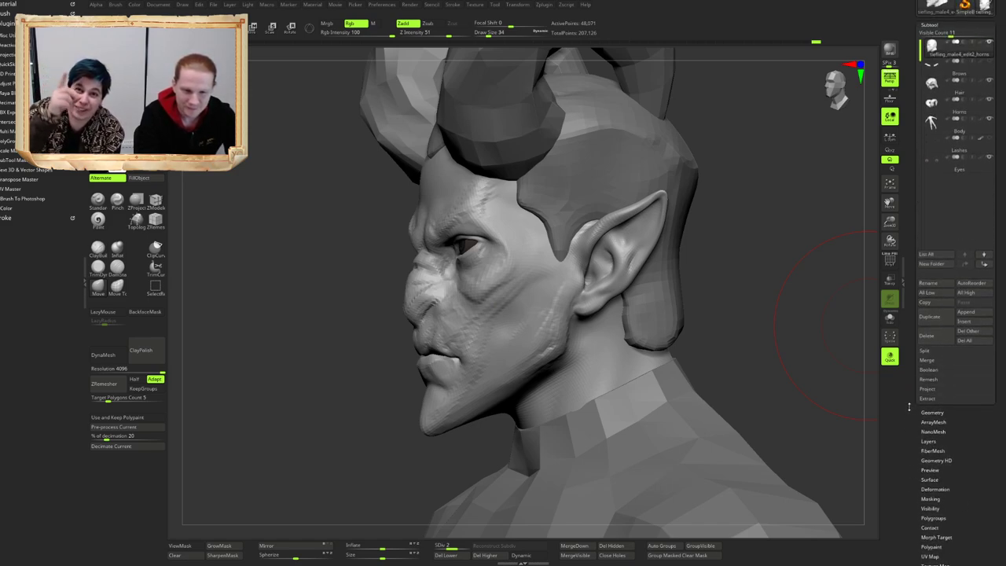
{"action": "left_click_drag", "start_coordinate": [909, 320], "coordinate": [913, 366]}
{"action": "left_click_drag", "start_coordinate": [910, 428], "coordinate": [909, 420]}
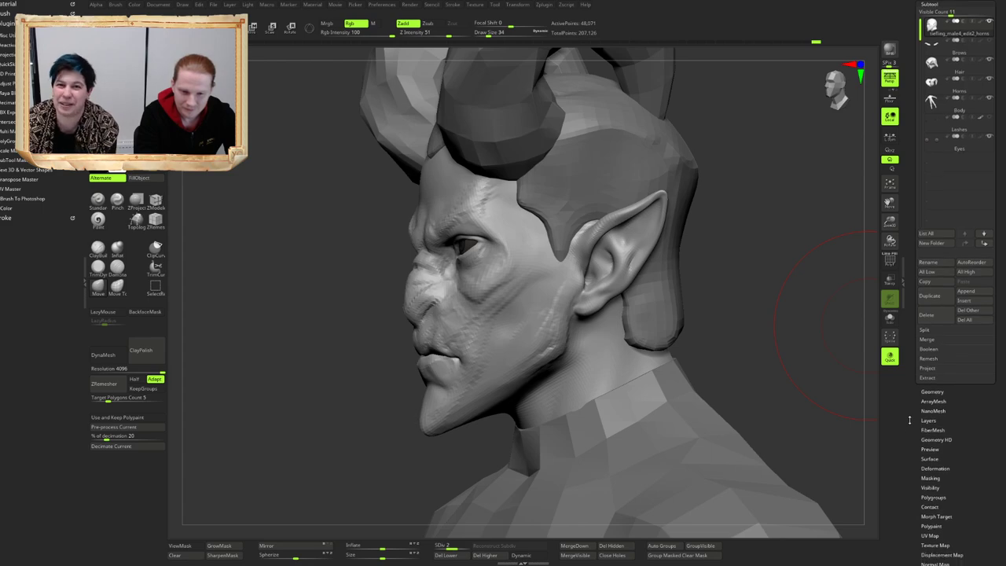
{"action": "scroll", "coordinate": [909, 420], "scroll_direction": "down", "scroll_amount": 6}
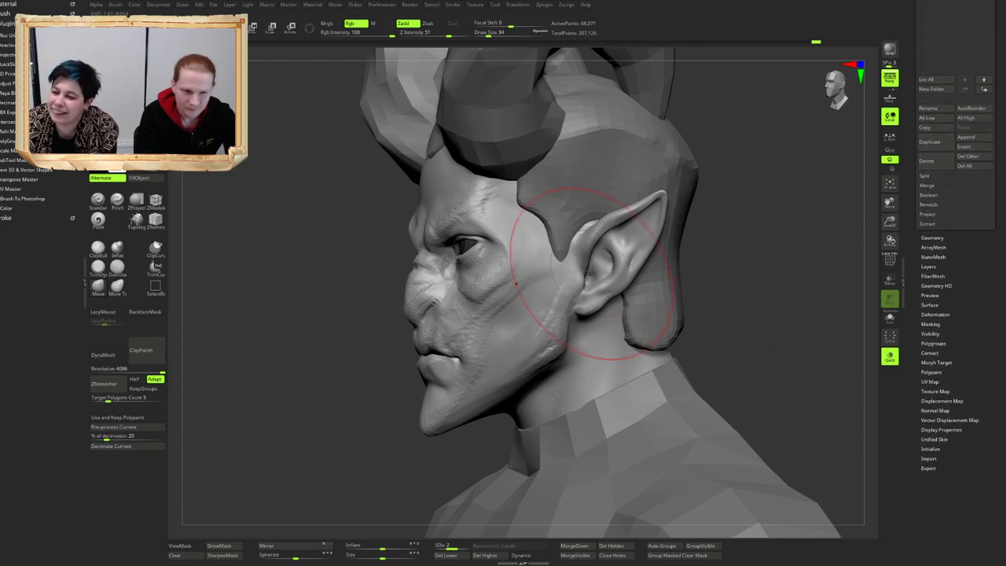
Step: Isolate the head subtool and mask the whole ears together with the skin around them
{"action": "key", "text": "shift+s"}
{"action": "mouse_move", "coordinate": [591, 273]}
{"action": "right_mouse_down"}
{"action": "mouse_move", "coordinate": [602, 260]}
{"action": "mouse_move", "coordinate": [542, 259]}
{"action": "mouse_move", "coordinate": [586, 236]}
{"action": "right_mouse_up"}
{"action": "mouse_move", "coordinate": [567, 220]}
{"action": "left_mouse_down", "text": "ctrl"}
{"action": "mouse_move", "coordinate": [523, 256]}
{"action": "mouse_move", "coordinate": [544, 391]}
{"action": "mouse_move", "coordinate": [590, 224]}
{"action": "left_mouse_up", "text": "ctrl"}
{"action": "mouse_move", "coordinate": [586, 231]}
{"action": "right_mouse_down"}
{"action": "mouse_move", "coordinate": [468, 263]}
{"action": "mouse_move", "coordinate": [493, 269]}
{"action": "right_mouse_up"}
{"action": "mouse_move", "coordinate": [528, 236]}
{"action": "left_mouse_down", "text": "ctrl"}
{"action": "mouse_move", "coordinate": [512, 254]}
{"action": "mouse_move", "coordinate": [505, 314]}
{"action": "mouse_move", "coordinate": [462, 385]}
{"action": "left_mouse_up", "text": "ctrl"}
{"action": "right_click_drag", "start_coordinate": [654, 206], "coordinate": [620, 220]}
{"action": "left_click_drag", "start_coordinate": [440, 259], "coordinate": [520, 248], "text": "ctrl"}
{"action": "key", "text": "p"}
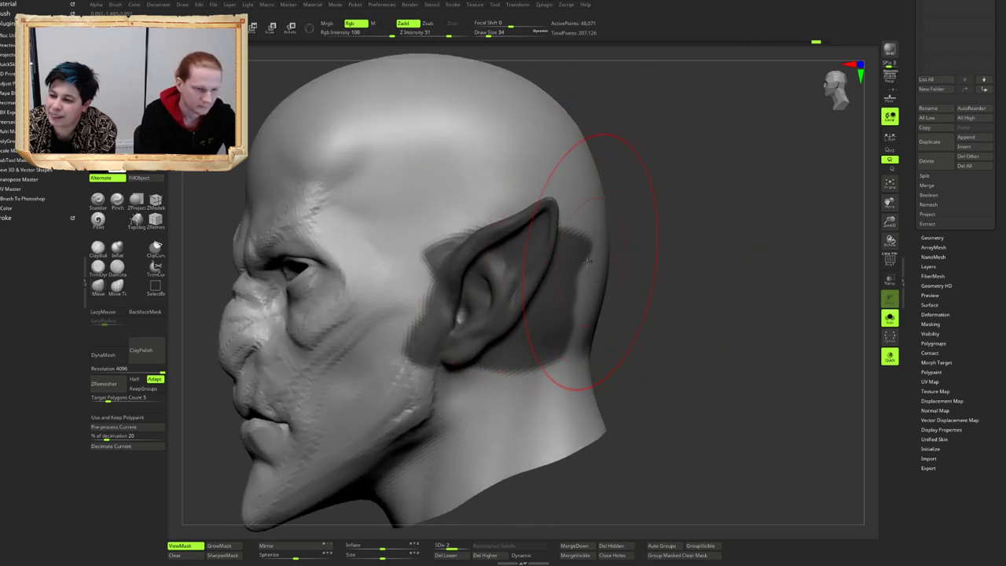
Step: Remove the excess mask in front of the ears and on the skull behind them, keeping only the ears masked
{"action": "mouse_move", "coordinate": [588, 260]}
{"action": "right_mouse_down"}
{"action": "mouse_move", "coordinate": [545, 252]}
{"action": "mouse_move", "coordinate": [532, 234]}
{"action": "right_mouse_up"}
{"action": "left_click_drag", "start_coordinate": [453, 206], "coordinate": [429, 234], "text": "ctrl"}
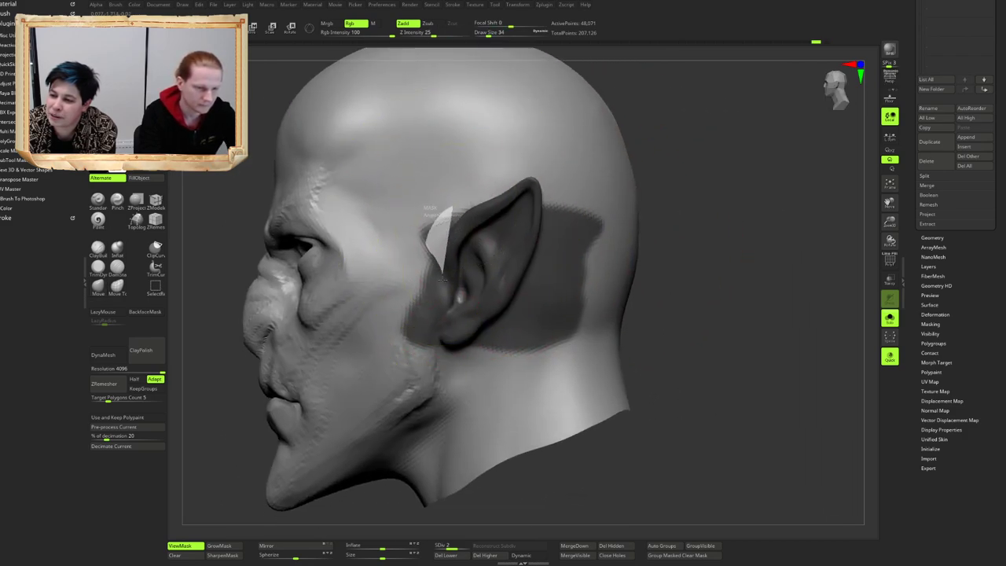
{"action": "mouse_move", "coordinate": [437, 327]}
{"action": "left_mouse_down", "text": "ctrl+alt"}
{"action": "mouse_move", "coordinate": [474, 162]}
{"action": "mouse_move", "coordinate": [487, 169]}
{"action": "left_mouse_up", "text": "ctrl+alt"}
{"action": "mouse_move", "coordinate": [613, 243]}
{"action": "right_mouse_down"}
{"action": "mouse_move", "coordinate": [535, 239]}
{"action": "mouse_move", "coordinate": [479, 197]}
{"action": "mouse_move", "coordinate": [488, 255]}
{"action": "mouse_move", "coordinate": [497, 250]}
{"action": "right_mouse_up"}
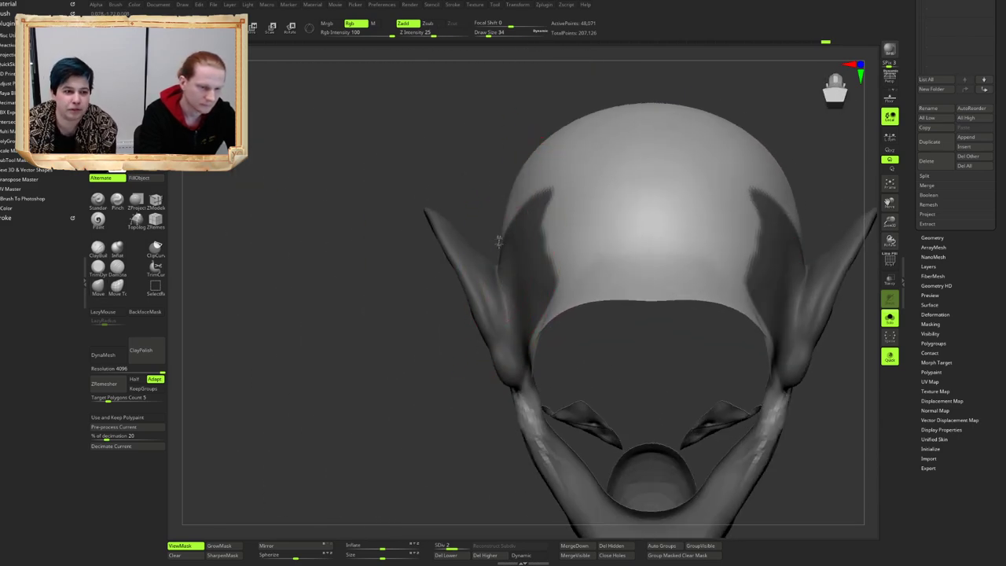
{"action": "mouse_move", "coordinate": [515, 346]}
{"action": "left_mouse_down", "text": "ctrl+alt"}
{"action": "mouse_move", "coordinate": [615, 220]}
{"action": "mouse_move", "coordinate": [522, 177]}
{"action": "left_mouse_up", "text": "ctrl+alt"}
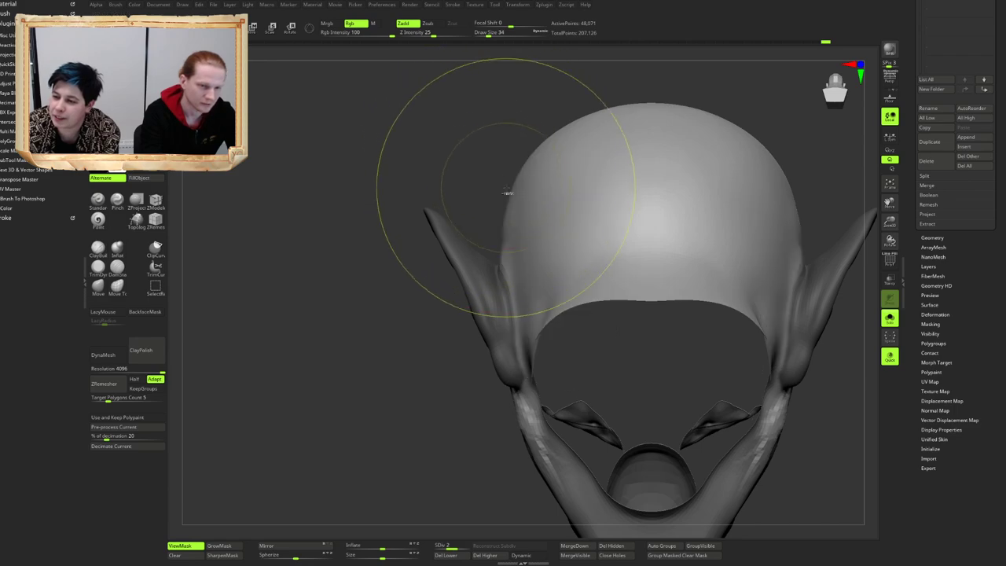
{"action": "mouse_move", "coordinate": [510, 194]}
{"action": "right_mouse_down"}
{"action": "mouse_move", "coordinate": [538, 226]}
{"action": "mouse_move", "coordinate": [463, 244]}
{"action": "mouse_move", "coordinate": [479, 251]}
{"action": "mouse_move", "coordinate": [462, 242]}
{"action": "mouse_move", "coordinate": [452, 272]}
{"action": "right_mouse_up"}
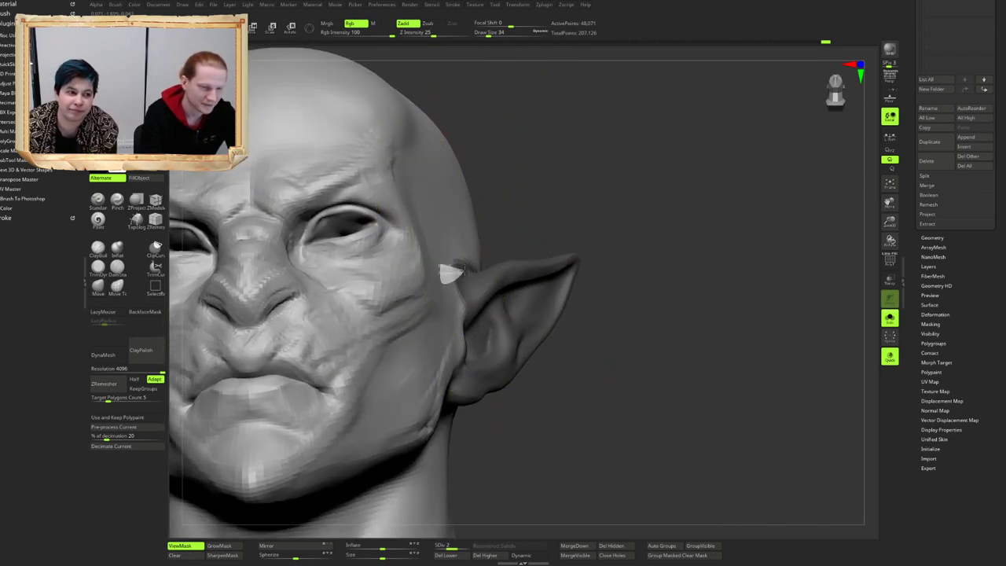
{"action": "left_click_drag", "start_coordinate": [461, 198], "coordinate": [459, 197], "text": "ctrl+alt"}
Step: Invert the mask so that only the ears are editable
{"action": "mouse_move", "coordinate": [459, 197]}
{"action": "right_mouse_down"}
{"action": "mouse_move", "coordinate": [466, 231]}
{"action": "mouse_move", "coordinate": [479, 217]}
{"action": "mouse_move", "coordinate": [493, 245]}
{"action": "right_mouse_up"}
{"action": "key", "text": "alt+s"}
{"action": "right_click_drag", "start_coordinate": [460, 294], "coordinate": [451, 245], "text": "ctrl"}
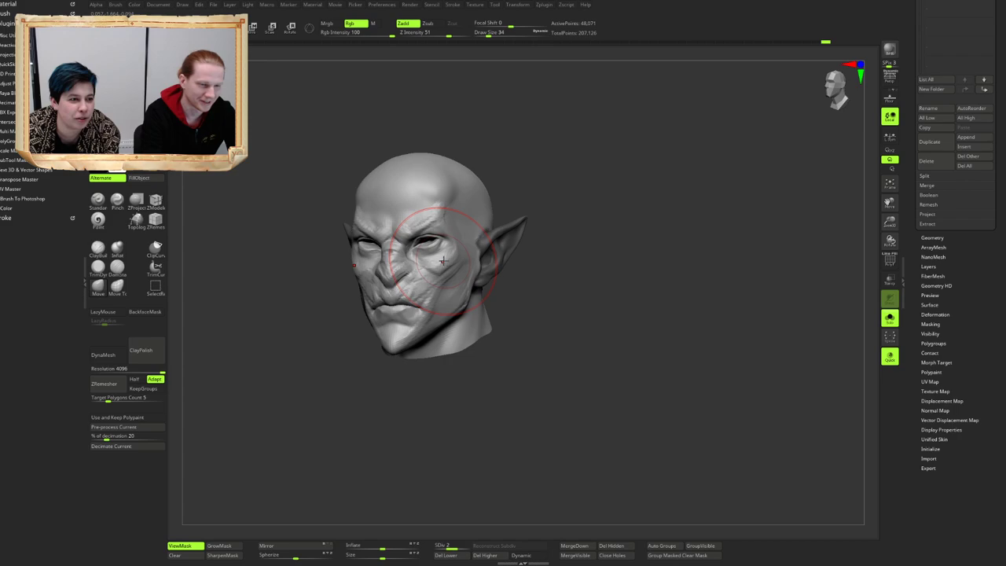
{"action": "mouse_move", "coordinate": [550, 259]}
{"action": "right_mouse_down"}
{"action": "mouse_move", "coordinate": [566, 267]}
{"action": "mouse_move", "coordinate": [551, 288]}
{"action": "mouse_move", "coordinate": [478, 271]}
{"action": "mouse_move", "coordinate": [503, 236]}
{"action": "mouse_move", "coordinate": [522, 264]}
{"action": "mouse_move", "coordinate": [540, 259]}
{"action": "right_mouse_up"}
{"action": "left_click", "coordinate": [448, 258], "text": "ctrl"}
{"action": "key", "text": "bracketright"}
Step: Set a transpose line from the base of the ear past its tip and adjust the unmasked ears
{"action": "left_click_drag", "start_coordinate": [528, 250], "coordinate": [527, 250]}
{"action": "mouse_move", "coordinate": [527, 250]}
{"action": "right_mouse_down"}
{"action": "mouse_move", "coordinate": [500, 252]}
{"action": "mouse_move", "coordinate": [493, 286]}
{"action": "right_mouse_up"}
{"action": "key", "text": "e"}
{"action": "mouse_move", "coordinate": [489, 293]}
{"action": "left_mouse_down"}
{"action": "mouse_move", "coordinate": [596, 202]}
{"action": "mouse_move", "coordinate": [619, 199]}
{"action": "left_mouse_up"}
{"action": "key", "text": "w"}
{"action": "right_click_drag", "start_coordinate": [616, 201], "coordinate": [466, 215]}
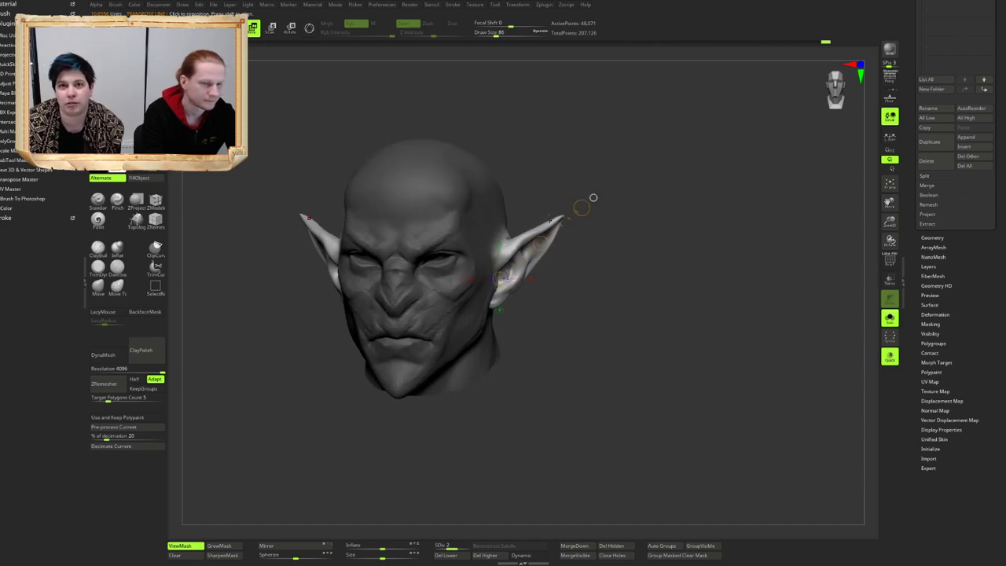
{"action": "right_click_drag", "start_coordinate": [596, 221], "coordinate": [591, 253], "text": "ctrl"}
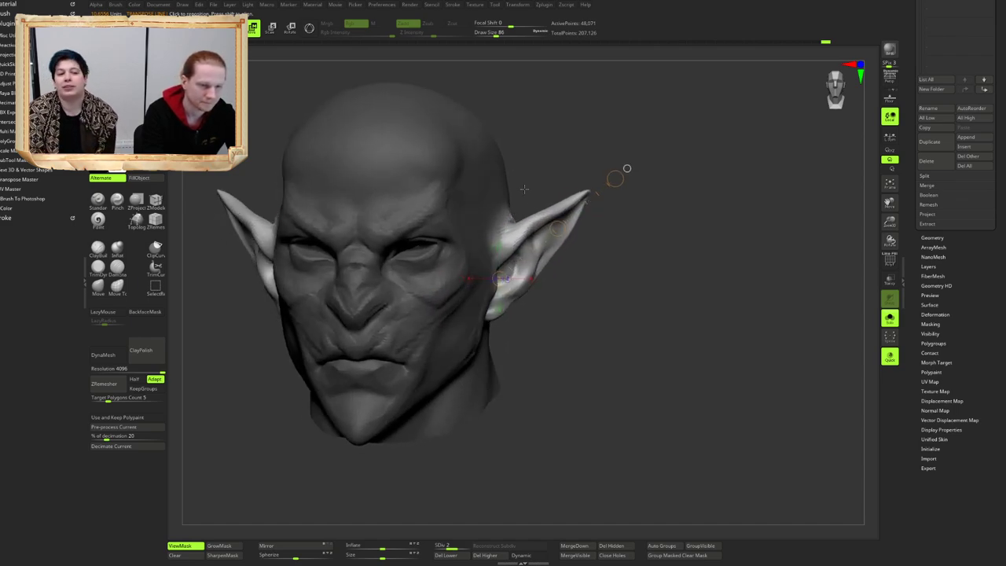
Step: Extend the mask over the ear bases so that only the upper ears and tips stay editable
{"action": "mouse_move", "coordinate": [525, 189]}
{"action": "left_mouse_down", "text": "ctrl"}
{"action": "mouse_move", "coordinate": [396, 151]}
{"action": "mouse_move", "coordinate": [430, 94]}
{"action": "left_mouse_up", "text": "ctrl"}
{"action": "left_click", "coordinate": [234, 29]}
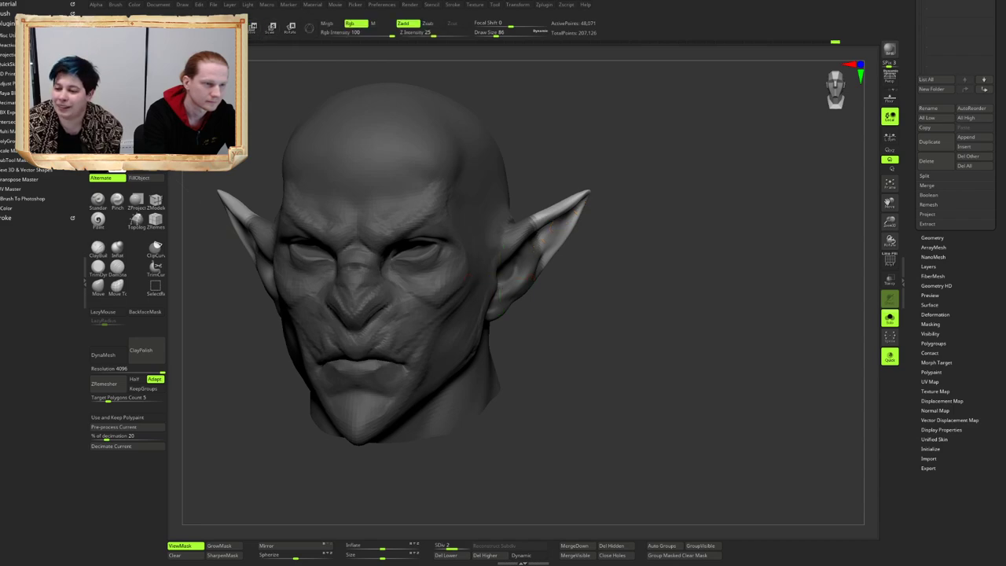
{"action": "key", "text": "ctrl+h"}
{"action": "key", "text": "ctrl+h"}
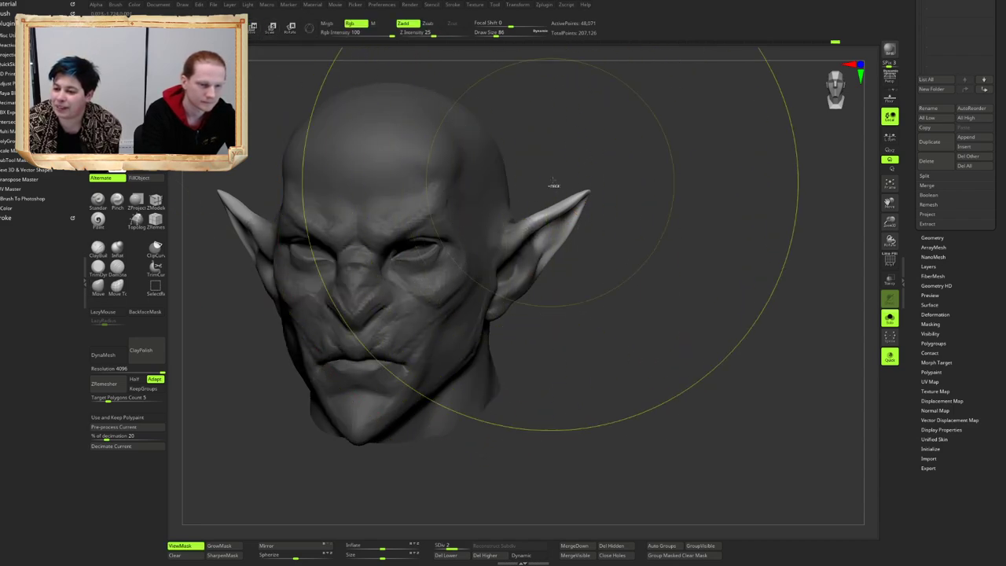
{"action": "key", "text": "ctrl+i"}
{"action": "key", "text": "ctrl+i"}
{"action": "key", "text": "ctrl+h"}
{"action": "mouse_move", "coordinate": [498, 235]}
{"action": "right_mouse_down", "text": "alt"}
{"action": "mouse_move", "coordinate": [465, 236]}
{"action": "mouse_move", "coordinate": [490, 236]}
{"action": "right_mouse_up", "text": "alt"}
{"action": "key", "text": "ctrl+h"}
Step: Rotate the unmasked upper ears around a transpose line anchored near the upper ear base, and clear the mask
{"action": "key", "text": "r"}
{"action": "left_click_drag", "start_coordinate": [492, 235], "coordinate": [559, 340]}
{"action": "right_click_drag", "start_coordinate": [624, 248], "coordinate": [611, 251]}
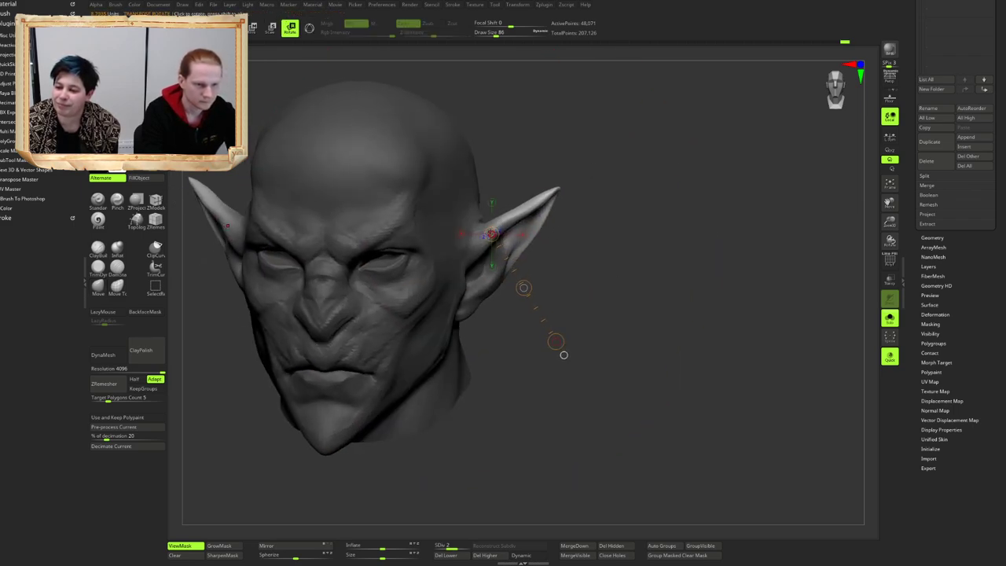
{"action": "left_click_drag", "start_coordinate": [492, 235], "coordinate": [527, 228]}
{"action": "mouse_move", "coordinate": [553, 223]}
{"action": "right_mouse_down"}
{"action": "mouse_move", "coordinate": [526, 212]}
{"action": "mouse_move", "coordinate": [480, 262]}
{"action": "right_mouse_up"}
{"action": "key", "text": "q"}
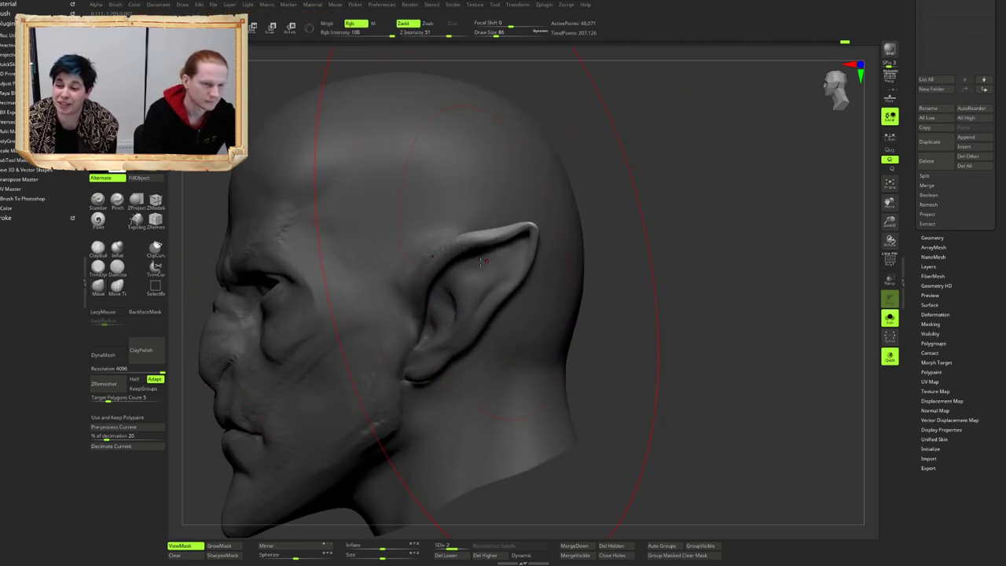
{"action": "left_click_drag", "start_coordinate": [741, 196], "coordinate": [754, 213], "text": "ctrl"}
Step: Carve and refine the crease where the back of the ears meets the skull with a small DamStandard brush
{"action": "mouse_move", "coordinate": [428, 240]}
{"action": "right_mouse_down"}
{"action": "mouse_move", "coordinate": [393, 258]}
{"action": "mouse_move", "coordinate": [427, 274]}
{"action": "mouse_move", "coordinate": [414, 268]}
{"action": "mouse_move", "coordinate": [426, 272]}
{"action": "mouse_move", "coordinate": [416, 273]}
{"action": "mouse_move", "coordinate": [454, 249]}
{"action": "mouse_move", "coordinate": [454, 237]}
{"action": "mouse_move", "coordinate": [412, 221]}
{"action": "right_mouse_up"}
{"action": "key", "text": "bracketleft"}
{"action": "key", "text": "bracketleft"}
{"action": "key", "text": "bracketleft"}
{"action": "key", "text": "bracketleft"}
{"action": "key", "text": "bracketleft"}
{"action": "key", "text": "bracketleft"}
{"action": "key", "text": "bracketleft"}
{"action": "key", "text": "b"}
{"action": "key", "text": "d"}
{"action": "key", "text": "s"}
{"action": "right_click_drag", "start_coordinate": [405, 266], "coordinate": [408, 228]}
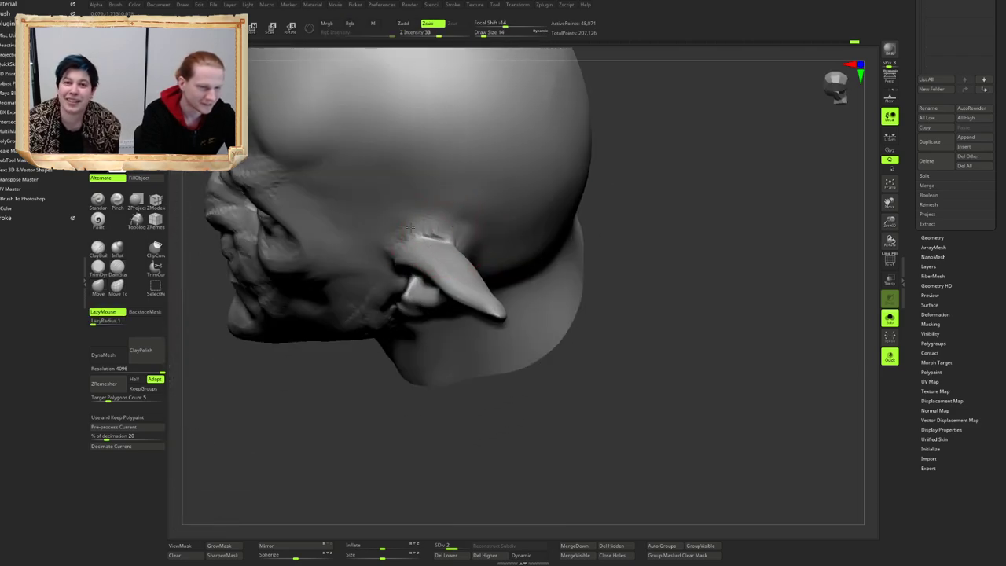
{"action": "mouse_move", "coordinate": [470, 246]}
{"action": "right_mouse_down"}
{"action": "mouse_move", "coordinate": [441, 234]}
{"action": "mouse_move", "coordinate": [452, 243]}
{"action": "right_mouse_up"}
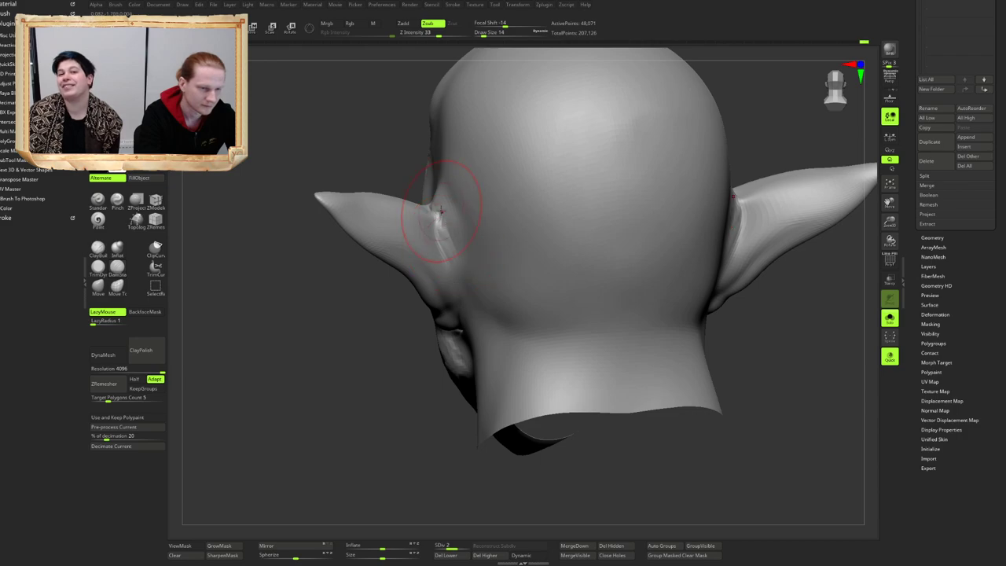
{"action": "left_click_drag", "start_coordinate": [440, 210], "coordinate": [458, 275]}
{"action": "mouse_move", "coordinate": [455, 253]}
{"action": "right_mouse_down"}
{"action": "mouse_move", "coordinate": [453, 225]}
{"action": "mouse_move", "coordinate": [471, 239]}
{"action": "mouse_move", "coordinate": [417, 238]}
{"action": "mouse_move", "coordinate": [460, 245]}
{"action": "mouse_move", "coordinate": [447, 262]}
{"action": "mouse_move", "coordinate": [462, 236]}
{"action": "mouse_move", "coordinate": [463, 263]}
{"action": "mouse_move", "coordinate": [427, 305]}
{"action": "mouse_move", "coordinate": [441, 296]}
{"action": "right_mouse_up"}
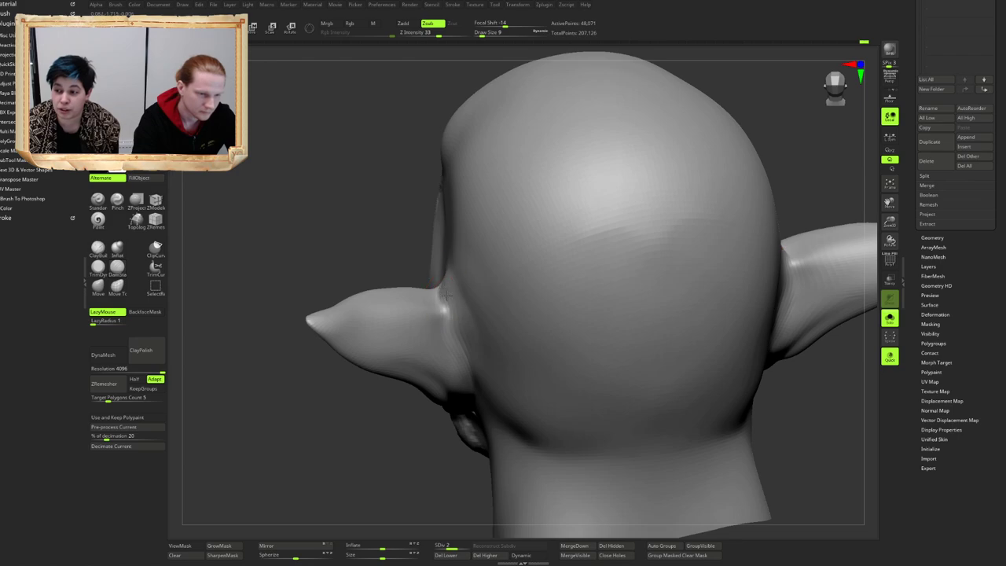
{"action": "left_click_drag", "start_coordinate": [446, 295], "coordinate": [461, 341]}
{"action": "right_click_drag", "start_coordinate": [451, 308], "coordinate": [446, 279]}
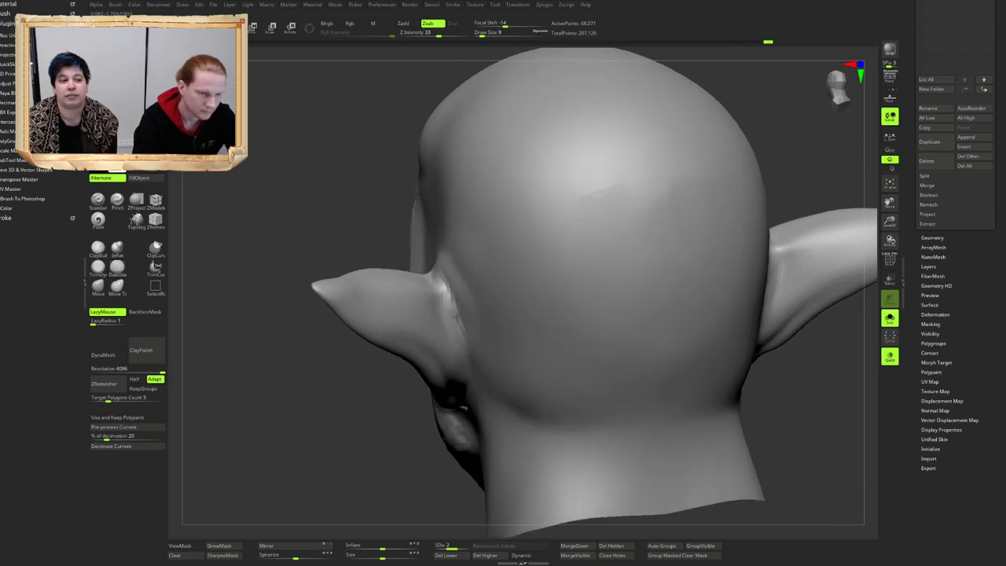
{"action": "right_click_drag", "start_coordinate": [465, 358], "coordinate": [452, 271], "text": "alt"}
{"action": "right_click_drag", "start_coordinate": [452, 271], "coordinate": [487, 238]}
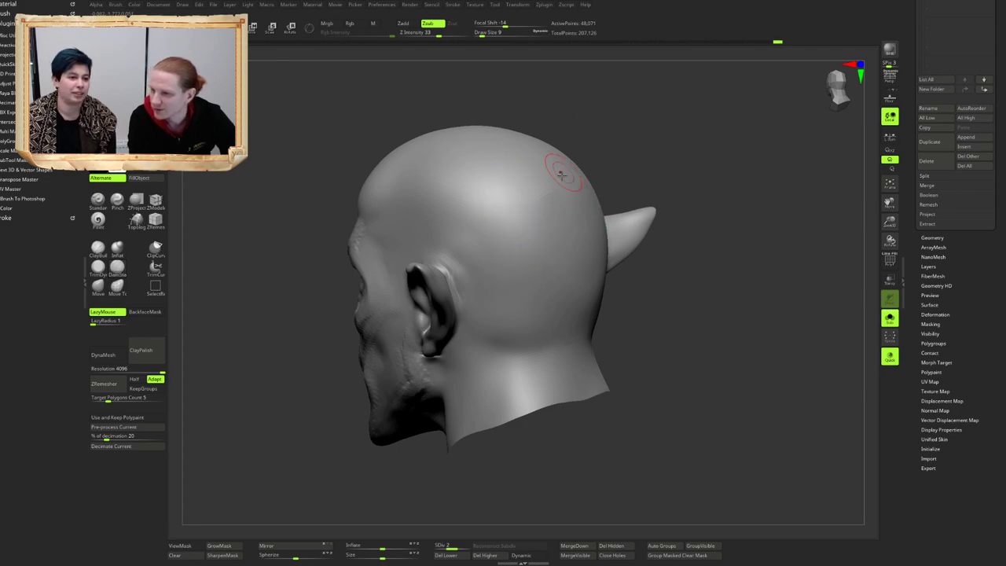
Step: Examine the reshaped ears and the head's silhouette from several angles
{"action": "right_click_drag", "start_coordinate": [446, 219], "coordinate": [510, 219]}
{"action": "right_click_drag", "start_coordinate": [454, 240], "coordinate": [537, 207], "text": "alt"}
{"action": "right_click_drag", "start_coordinate": [472, 201], "coordinate": [526, 196]}
{"action": "mouse_move", "coordinate": [493, 275]}
{"action": "right_mouse_down", "text": "alt"}
{"action": "mouse_move", "coordinate": [503, 246]}
{"action": "mouse_move", "coordinate": [483, 231]}
{"action": "mouse_move", "coordinate": [429, 207]}
{"action": "mouse_move", "coordinate": [408, 211]}
{"action": "right_mouse_up", "text": "alt"}
{"action": "right_click_drag", "start_coordinate": [573, 223], "coordinate": [471, 204], "text": "alt"}
{"action": "right_click_drag", "start_coordinate": [588, 193], "coordinate": [588, 196]}
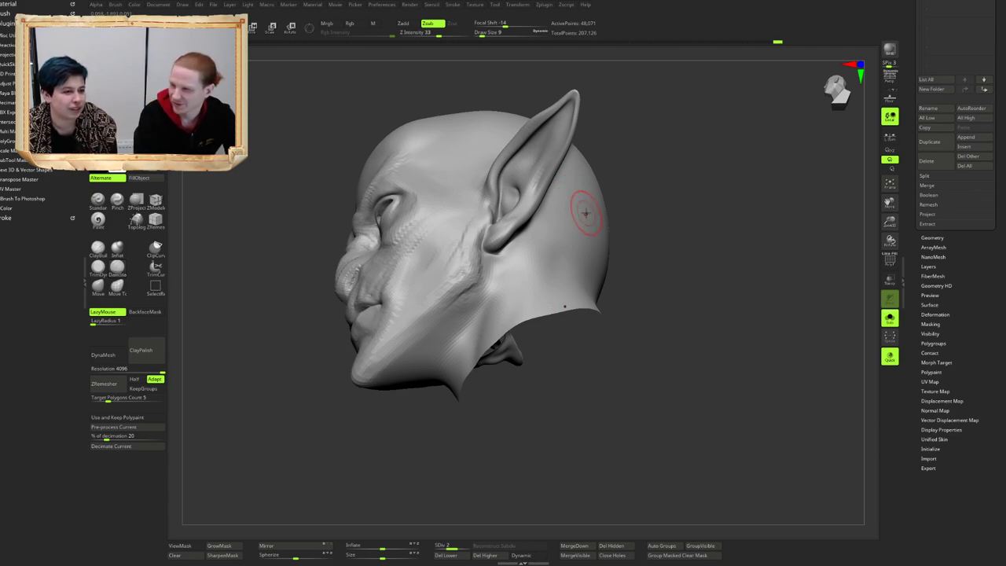
{"action": "right_click_drag", "start_coordinate": [583, 204], "coordinate": [624, 237]}
{"action": "right_click_drag", "start_coordinate": [566, 225], "coordinate": [553, 220]}
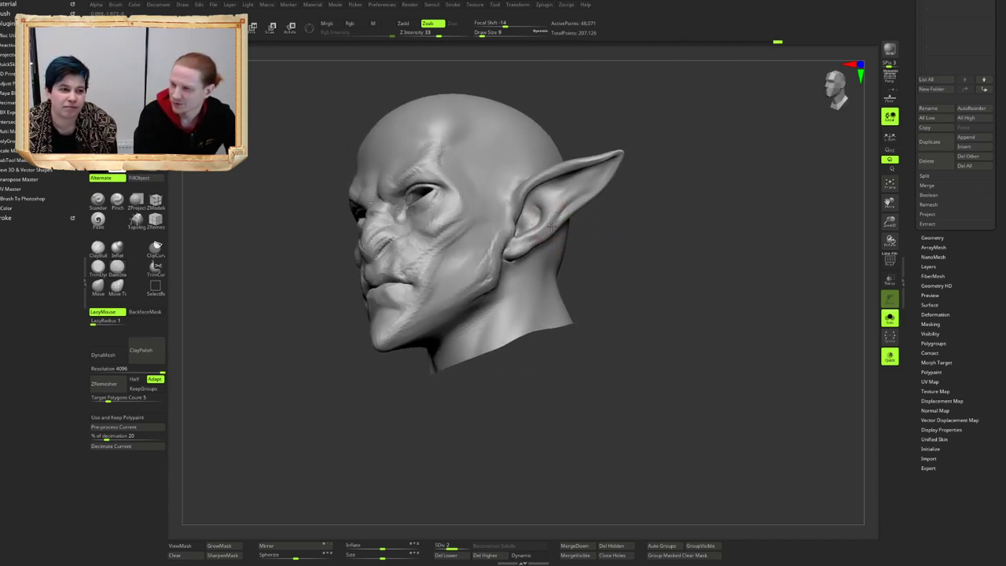
{"action": "mouse_move", "coordinate": [544, 122]}
{"action": "right_mouse_down", "text": "alt"}
{"action": "mouse_move", "coordinate": [531, 205]}
{"action": "mouse_move", "coordinate": [476, 238]}
{"action": "mouse_move", "coordinate": [498, 236]}
{"action": "mouse_move", "coordinate": [559, 178]}
{"action": "right_mouse_up", "text": "alt"}
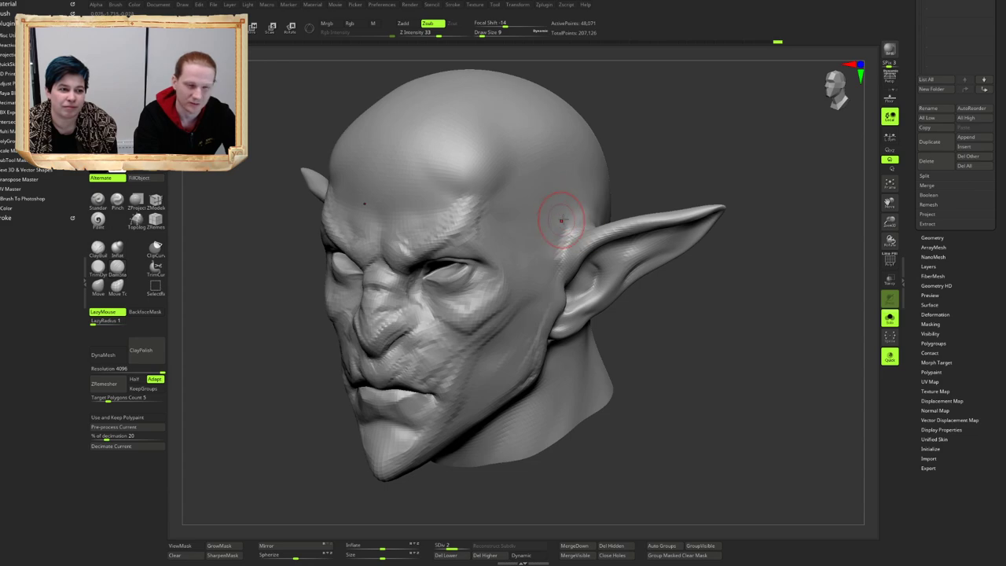
{"action": "right_click_drag", "start_coordinate": [525, 238], "coordinate": [507, 231]}
{"action": "right_click_drag", "start_coordinate": [572, 275], "coordinate": [526, 256], "text": "alt"}
{"action": "right_click_drag", "start_coordinate": [526, 256], "coordinate": [526, 245], "text": "ctrl"}
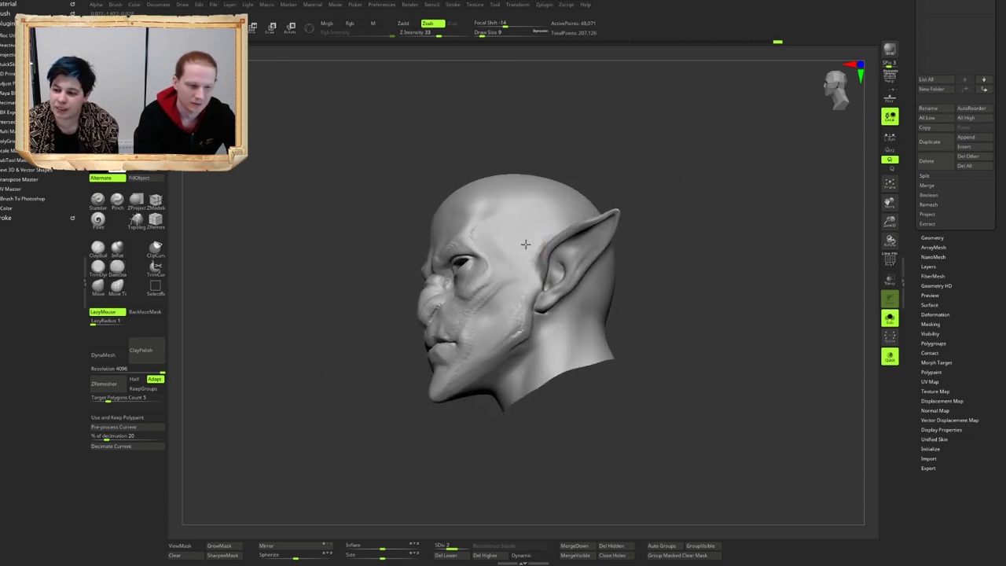
{"action": "right_click_drag", "start_coordinate": [567, 292], "coordinate": [572, 259], "text": "alt"}
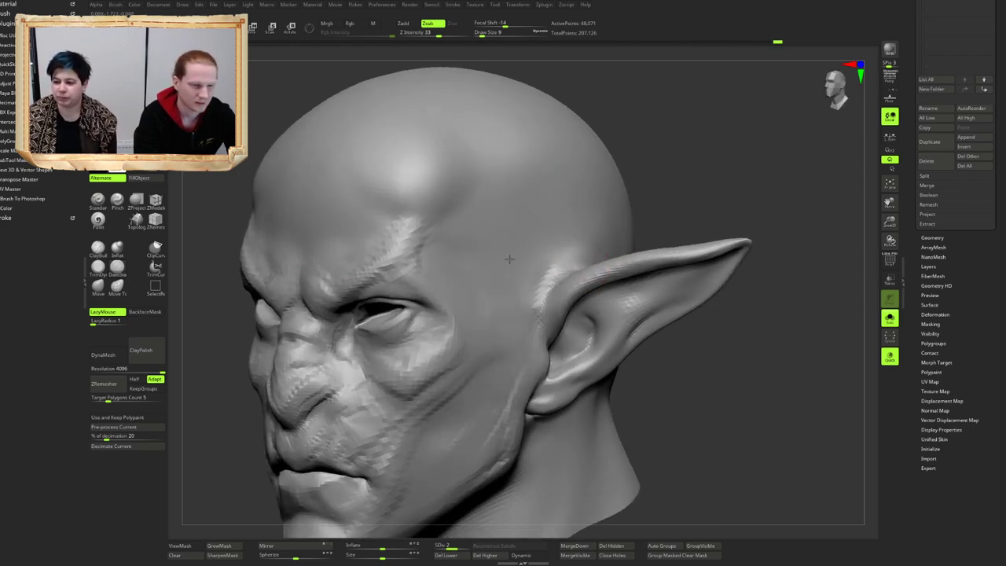
Step: Carve a crease above the outer part of the upper eyelid with the DamStandard brush
{"action": "right_click_drag", "start_coordinate": [510, 259], "coordinate": [527, 266]}
{"action": "mouse_move", "coordinate": [394, 226]}
{"action": "right_mouse_down", "text": "ctrl"}
{"action": "mouse_move", "coordinate": [422, 229]}
{"action": "mouse_move", "coordinate": [366, 275]}
{"action": "mouse_move", "coordinate": [380, 259]}
{"action": "mouse_move", "coordinate": [346, 258]}
{"action": "mouse_move", "coordinate": [367, 240]}
{"action": "mouse_move", "coordinate": [331, 238]}
{"action": "right_mouse_up", "text": "ctrl"}
{"action": "key", "text": "1"}
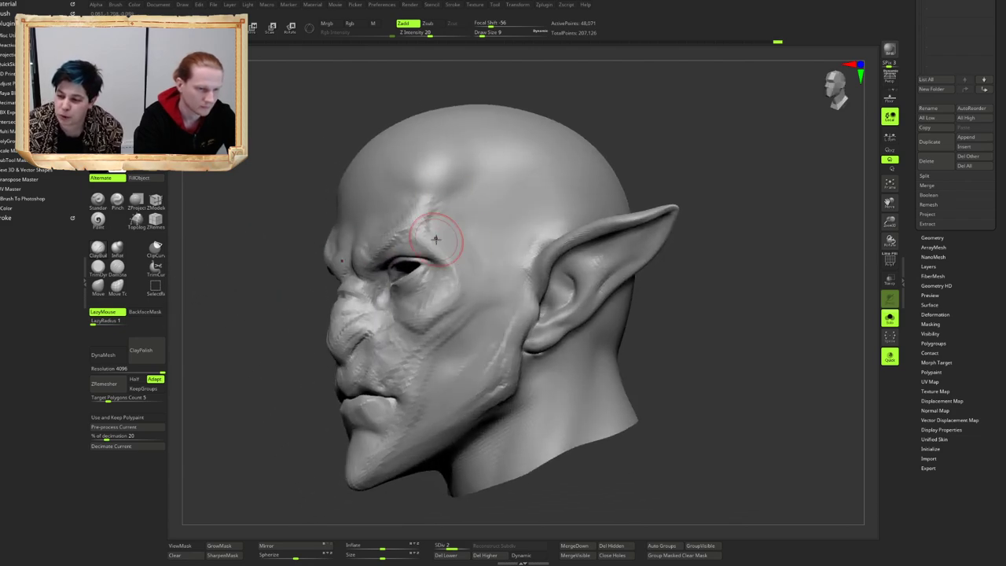
{"action": "right_click_drag", "start_coordinate": [437, 240], "coordinate": [466, 242]}
{"action": "mouse_move", "coordinate": [372, 240]}
{"action": "right_mouse_down"}
{"action": "mouse_move", "coordinate": [464, 229]}
{"action": "mouse_move", "coordinate": [410, 264]}
{"action": "right_mouse_up"}
{"action": "key", "text": "2"}
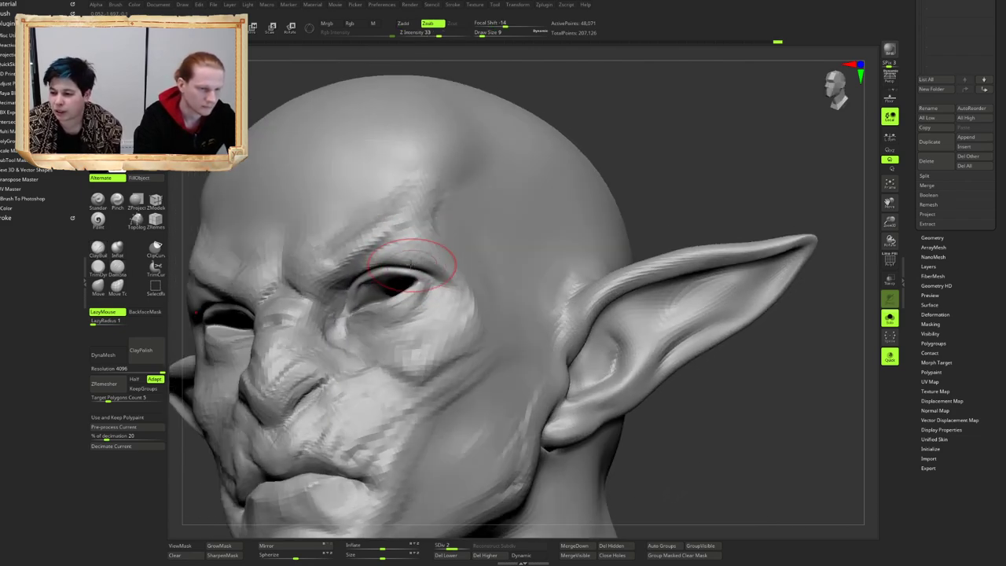
{"action": "left_click_drag", "start_coordinate": [411, 265], "coordinate": [439, 275]}
{"action": "right_click_drag", "start_coordinate": [431, 275], "coordinate": [429, 263]}
{"action": "mouse_move", "coordinate": [429, 262]}
{"action": "right_mouse_down", "text": "ctrl"}
{"action": "mouse_move", "coordinate": [470, 274]}
{"action": "mouse_move", "coordinate": [425, 267]}
{"action": "right_mouse_up", "text": "ctrl"}
Step: Sharpen the outer eye corner with a short downward DamStandard stroke
{"action": "right_click_drag", "start_coordinate": [425, 267], "coordinate": [445, 268]}
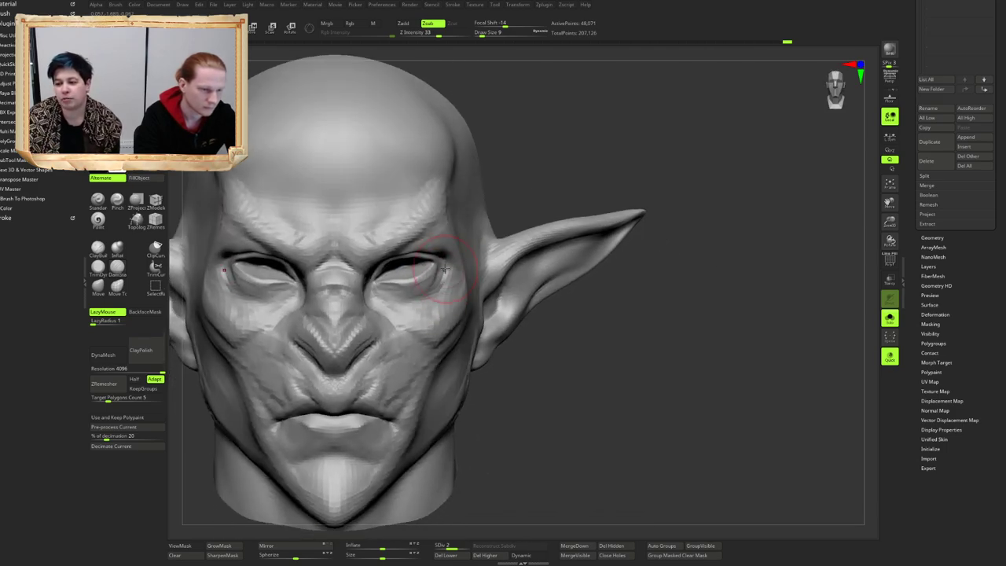
{"action": "mouse_move", "coordinate": [445, 270]}
{"action": "left_mouse_down"}
{"action": "mouse_move", "coordinate": [446, 297]}
{"action": "mouse_move", "coordinate": [447, 287]}
{"action": "left_mouse_up"}
{"action": "right_click_drag", "start_coordinate": [453, 284], "coordinate": [419, 283]}
{"action": "right_click_drag", "start_coordinate": [420, 283], "coordinate": [447, 248], "text": "ctrl"}
{"action": "right_click_drag", "start_coordinate": [447, 248], "coordinate": [490, 238]}
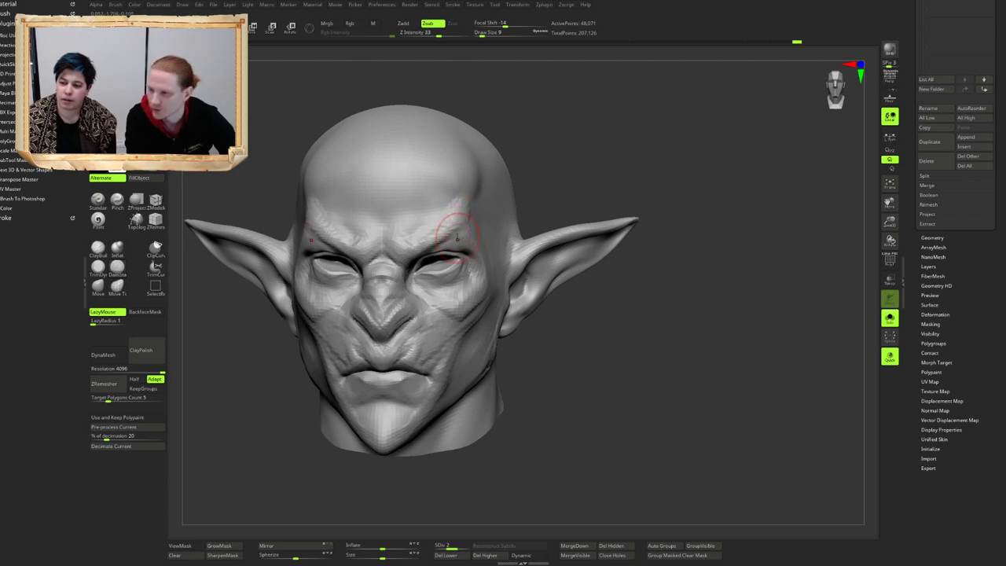
{"action": "right_click_drag", "start_coordinate": [453, 229], "coordinate": [466, 246], "text": "alt"}
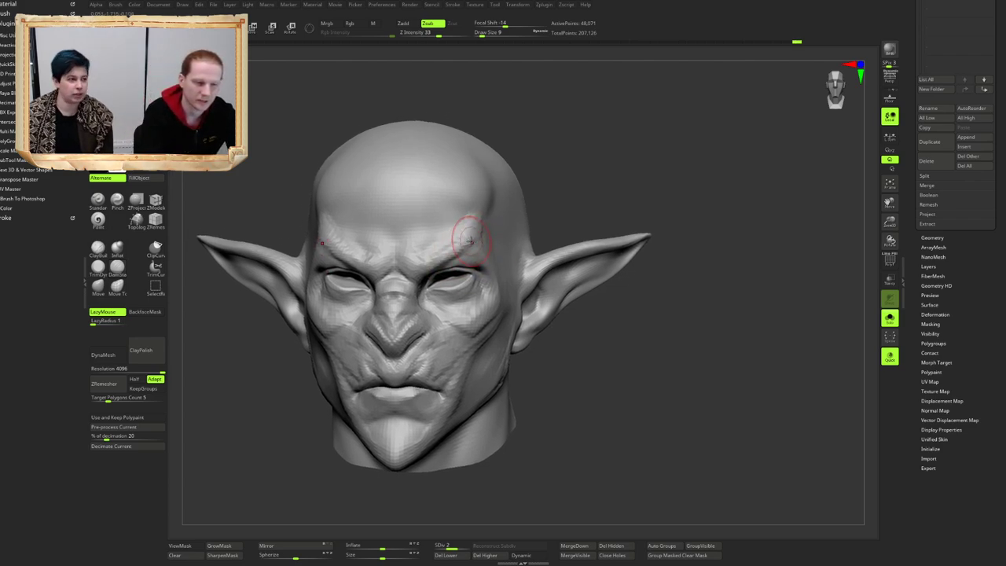
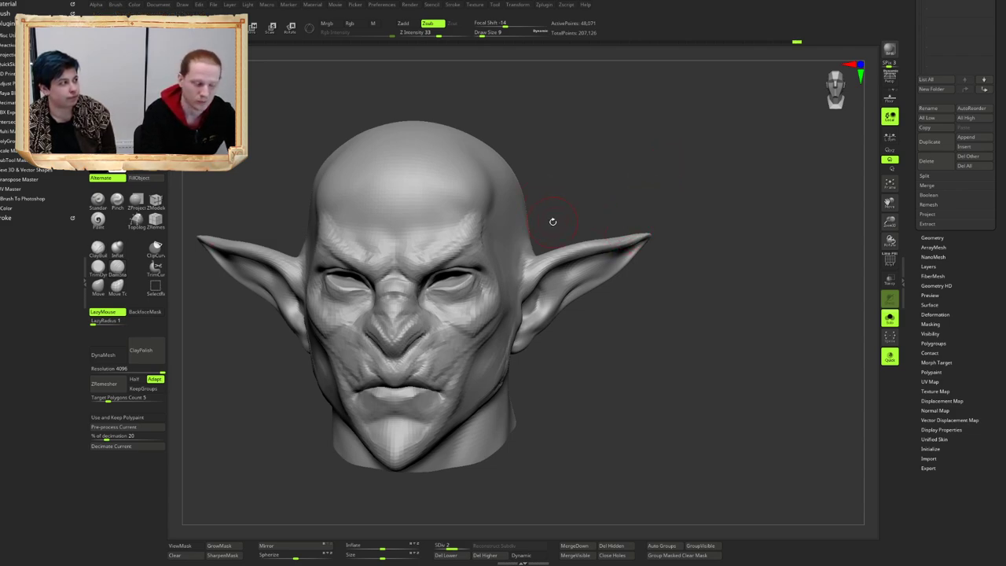
Step: Refine the outer end of the brow beside the temple with short DamStandard strokes
{"action": "left_click_drag", "start_coordinate": [553, 221], "coordinate": [611, 216], "text": "alt"}
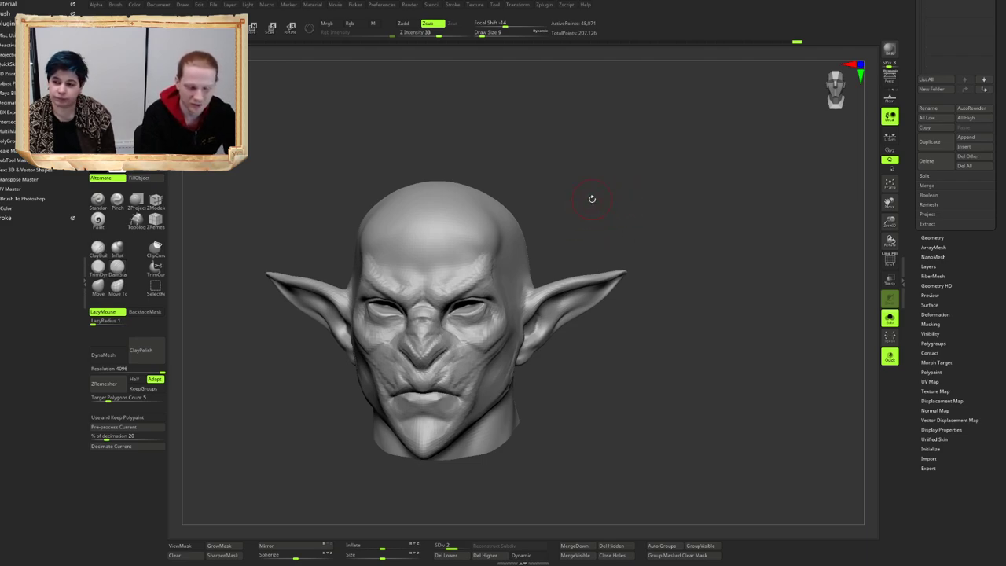
{"action": "right_click_drag", "start_coordinate": [501, 196], "coordinate": [507, 268], "text": "ctrl"}
{"action": "right_click_drag", "start_coordinate": [519, 275], "coordinate": [473, 212], "text": "alt"}
{"action": "right_click_drag", "start_coordinate": [548, 237], "coordinate": [550, 256], "text": "alt"}
{"action": "mouse_move", "coordinate": [550, 253]}
{"action": "right_mouse_down"}
{"action": "mouse_move", "coordinate": [512, 244]}
{"action": "mouse_move", "coordinate": [525, 249]}
{"action": "mouse_move", "coordinate": [517, 253]}
{"action": "right_mouse_up"}
{"action": "left_click_drag", "start_coordinate": [524, 239], "coordinate": [527, 251]}
{"action": "mouse_move", "coordinate": [535, 269]}
{"action": "right_mouse_down", "text": "alt"}
{"action": "mouse_move", "coordinate": [523, 245]}
{"action": "mouse_move", "coordinate": [539, 235]}
{"action": "right_mouse_up", "text": "alt"}
{"action": "left_click_drag", "start_coordinate": [539, 235], "coordinate": [544, 223]}
{"action": "mouse_move", "coordinate": [547, 211]}
{"action": "right_mouse_down", "text": "alt"}
{"action": "mouse_move", "coordinate": [531, 249]}
{"action": "mouse_move", "coordinate": [514, 225]}
{"action": "mouse_move", "coordinate": [517, 240]}
{"action": "right_mouse_up", "text": "alt"}
Step: Flatten the temple between the outer brow and the eye corner with the TrimDynamic brush
{"action": "key", "text": "3"}
{"action": "right_click_drag", "start_coordinate": [517, 240], "coordinate": [496, 226]}
{"action": "left_click_drag", "start_coordinate": [503, 208], "coordinate": [505, 250]}
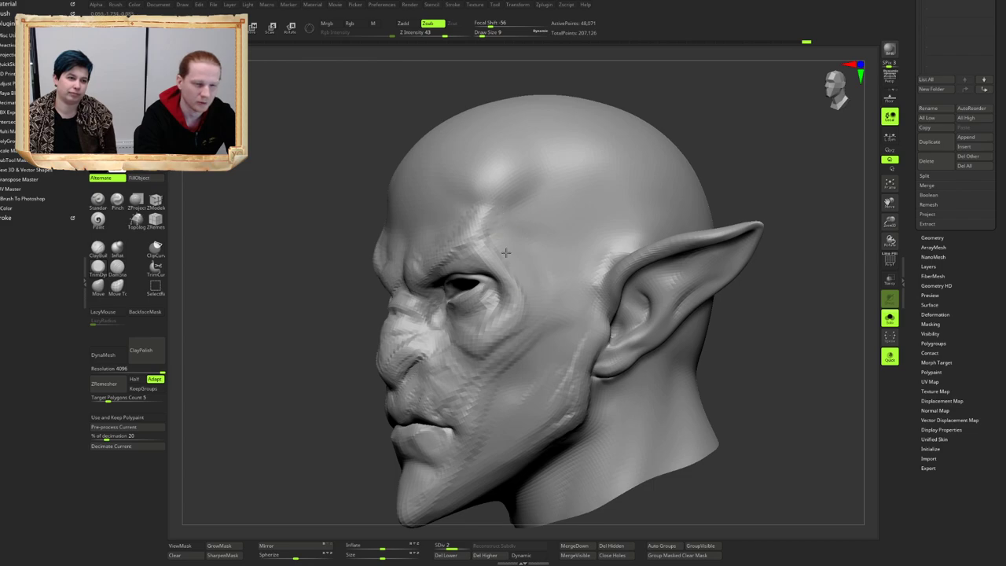
{"action": "right_click_drag", "start_coordinate": [504, 251], "coordinate": [489, 218], "text": "alt"}
{"action": "left_click_drag", "start_coordinate": [511, 236], "coordinate": [511, 284]}
{"action": "right_click_drag", "start_coordinate": [510, 287], "coordinate": [514, 271]}
{"action": "mouse_move", "coordinate": [515, 271]}
{"action": "right_mouse_down", "text": "ctrl"}
{"action": "mouse_move", "coordinate": [510, 231]}
{"action": "mouse_move", "coordinate": [505, 242]}
{"action": "right_mouse_up", "text": "ctrl"}
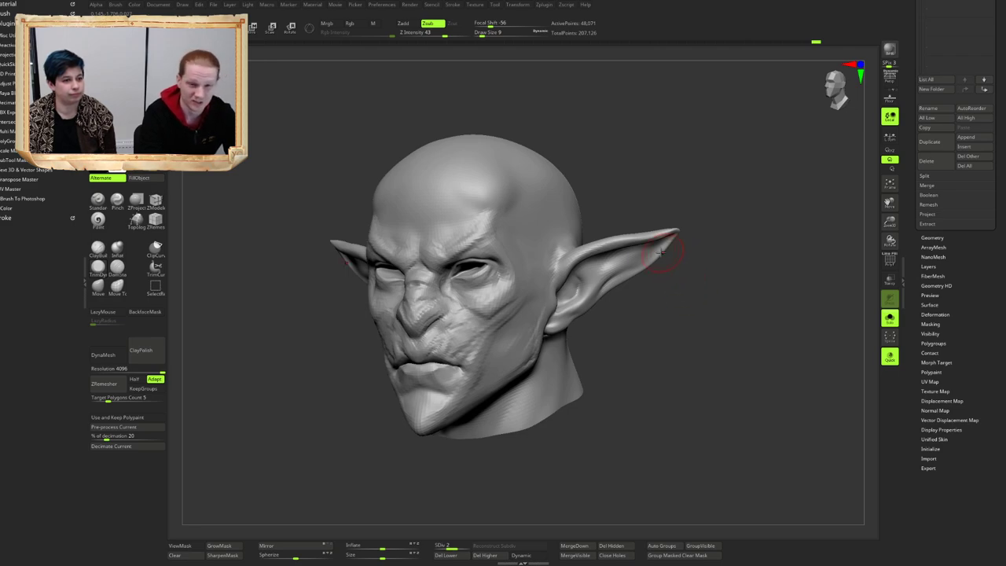
Step: Build up the cheekbone below the outer corner of the eye with the ClayBuildup brush
{"action": "right_click_drag", "start_coordinate": [504, 198], "coordinate": [512, 222], "text": "alt"}
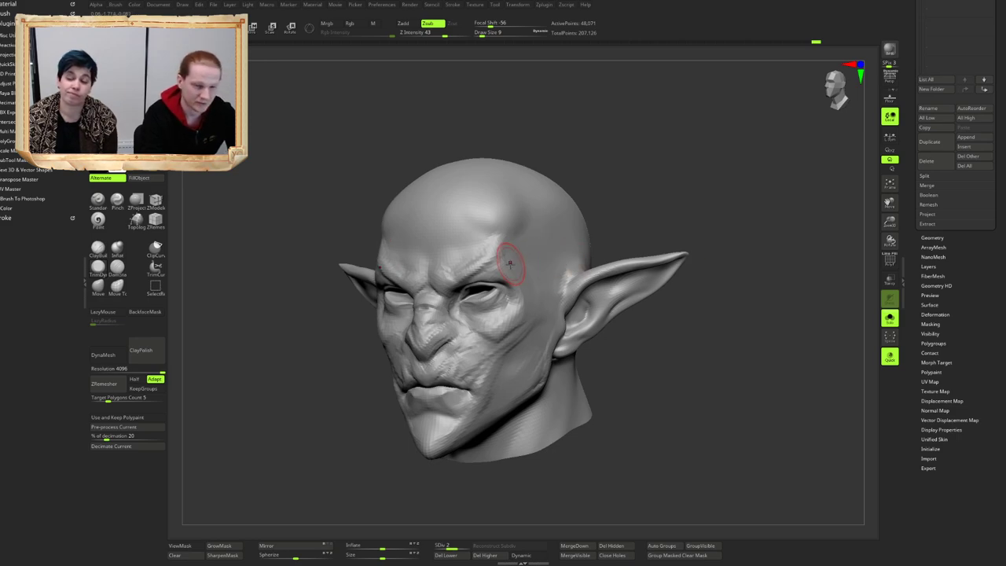
{"action": "right_click_drag", "start_coordinate": [509, 262], "coordinate": [654, 200]}
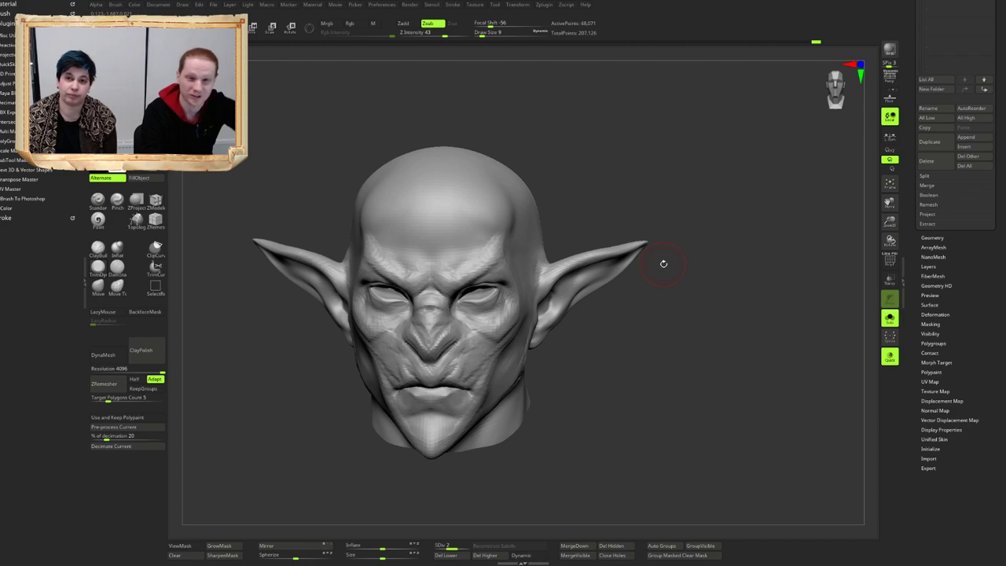
{"action": "right_click_drag", "start_coordinate": [478, 245], "coordinate": [566, 271], "text": "alt"}
{"action": "mouse_move", "coordinate": [566, 271]}
{"action": "right_mouse_down"}
{"action": "mouse_move", "coordinate": [492, 238]}
{"action": "mouse_move", "coordinate": [503, 260]}
{"action": "mouse_move", "coordinate": [486, 229]}
{"action": "right_mouse_up"}
{"action": "key", "text": "b"}
{"action": "key", "text": "c"}
{"action": "key", "text": "b"}
{"action": "mouse_move", "coordinate": [509, 281]}
{"action": "right_mouse_down"}
{"action": "mouse_move", "coordinate": [498, 234]}
{"action": "mouse_move", "coordinate": [514, 238]}
{"action": "mouse_move", "coordinate": [507, 212]}
{"action": "right_mouse_up"}
{"action": "key", "text": "3"}
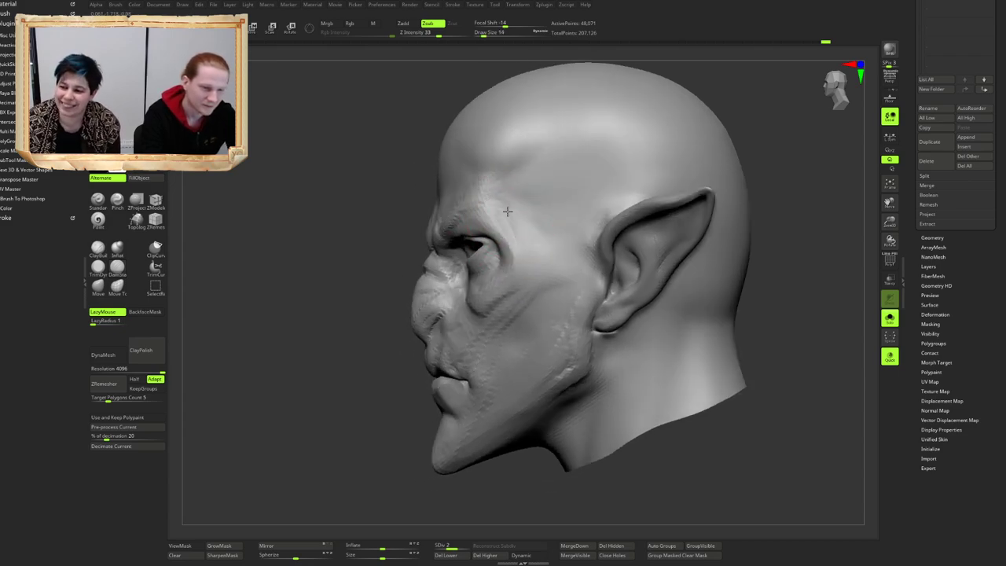
{"action": "mouse_move", "coordinate": [542, 262]}
{"action": "right_mouse_down"}
{"action": "mouse_move", "coordinate": [539, 222]}
{"action": "mouse_move", "coordinate": [508, 251]}
{"action": "mouse_move", "coordinate": [517, 262]}
{"action": "mouse_move", "coordinate": [534, 247]}
{"action": "right_mouse_up"}
{"action": "key", "text": "1"}
{"action": "mouse_move", "coordinate": [541, 287]}
{"action": "right_mouse_down"}
{"action": "mouse_move", "coordinate": [535, 262]}
{"action": "mouse_move", "coordinate": [541, 277]}
{"action": "mouse_move", "coordinate": [545, 265]}
{"action": "mouse_move", "coordinate": [510, 275]}
{"action": "right_mouse_up"}
{"action": "left_click_drag", "start_coordinate": [510, 277], "coordinate": [489, 282]}
Step: Flatten the front of the cheekbone with the TrimDynamic brush at a draw size of 10
{"action": "mouse_move", "coordinate": [480, 269]}
{"action": "right_mouse_down"}
{"action": "mouse_move", "coordinate": [516, 265]}
{"action": "mouse_move", "coordinate": [503, 282]}
{"action": "right_mouse_up"}
{"action": "key", "text": "2"}
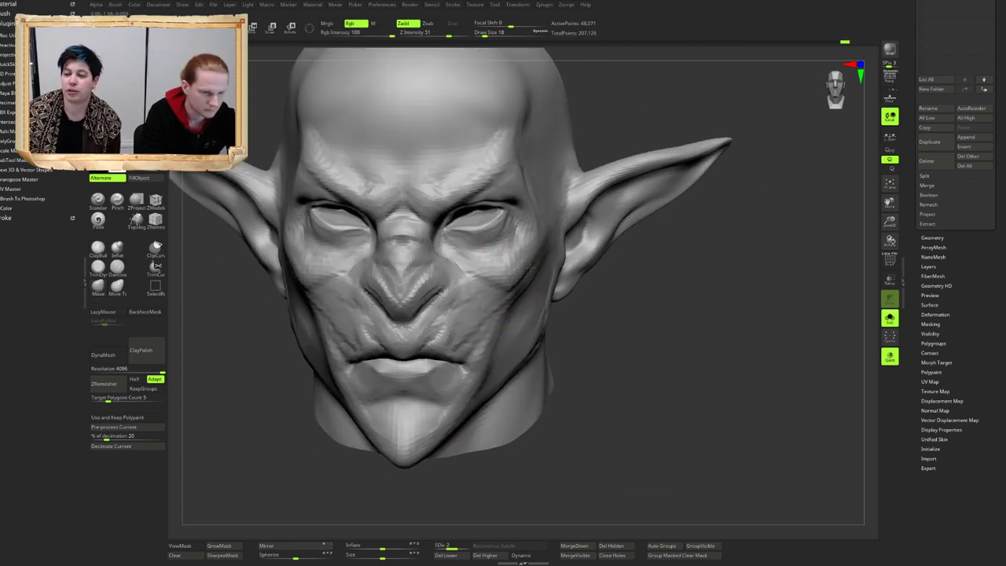
{"action": "mouse_move", "coordinate": [523, 258]}
{"action": "right_mouse_down"}
{"action": "mouse_move", "coordinate": [486, 257]}
{"action": "mouse_move", "coordinate": [530, 255]}
{"action": "mouse_move", "coordinate": [531, 231]}
{"action": "right_mouse_up"}
{"action": "key", "text": "3"}
{"action": "left_click_drag", "start_coordinate": [544, 252], "coordinate": [510, 265]}
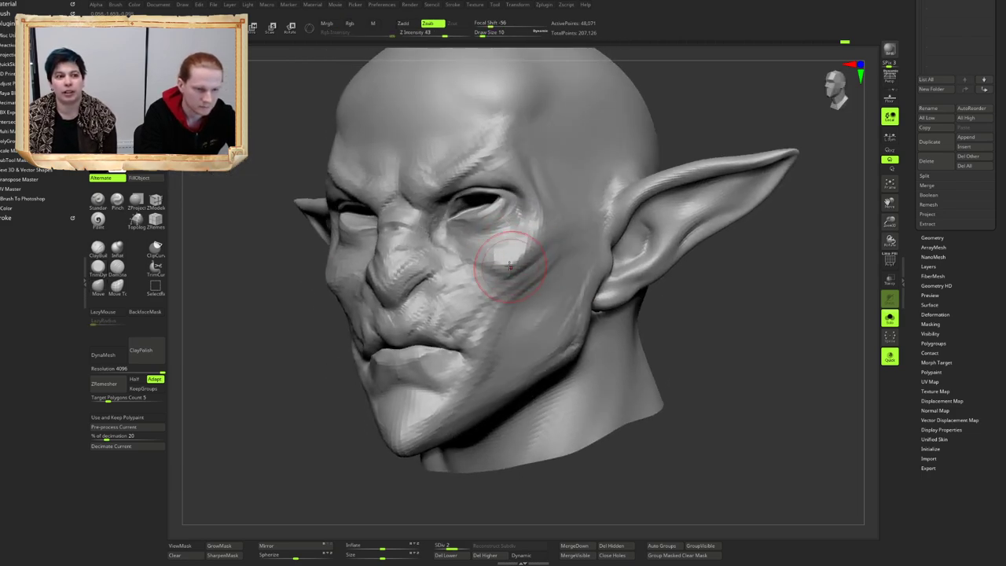
Step: Build up the cheek beside the mouth corner with a ClayBuildup stroke at a draw size of 9
{"action": "mouse_move", "coordinate": [516, 250]}
{"action": "right_mouse_down"}
{"action": "mouse_move", "coordinate": [476, 228]}
{"action": "mouse_move", "coordinate": [492, 234]}
{"action": "mouse_move", "coordinate": [477, 277]}
{"action": "mouse_move", "coordinate": [503, 300]}
{"action": "mouse_move", "coordinate": [505, 271]}
{"action": "mouse_move", "coordinate": [511, 281]}
{"action": "right_mouse_up"}
{"action": "key", "text": "b"}
{"action": "key", "text": "d"}
{"action": "key", "text": "s"}
{"action": "key", "text": "b"}
{"action": "key", "text": "c"}
{"action": "key", "text": "b"}
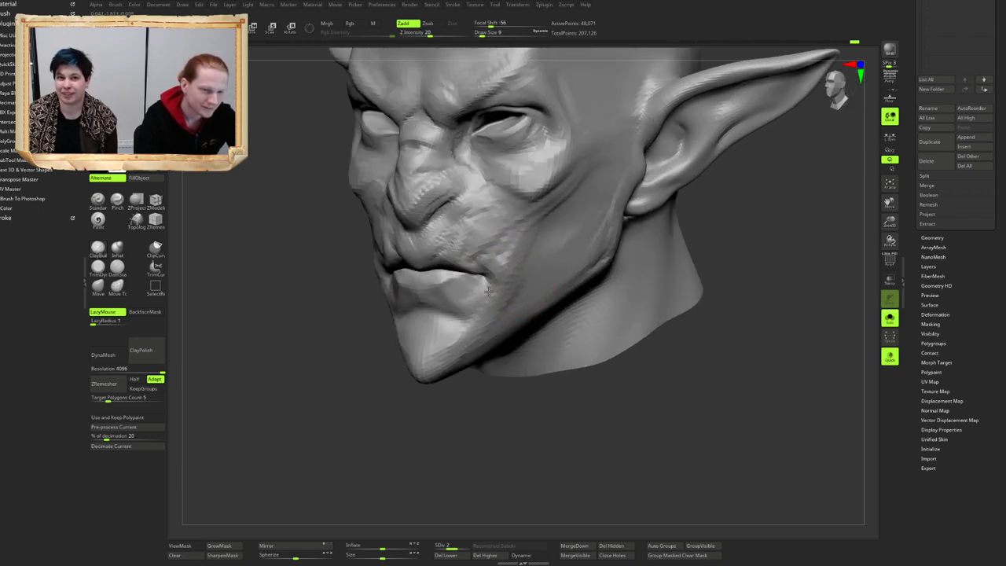
{"action": "left_click_drag", "start_coordinate": [489, 291], "coordinate": [506, 261]}
{"action": "right_click_drag", "start_coordinate": [527, 251], "coordinate": [514, 275], "text": "alt"}
{"action": "right_click_drag", "start_coordinate": [515, 275], "coordinate": [502, 295]}
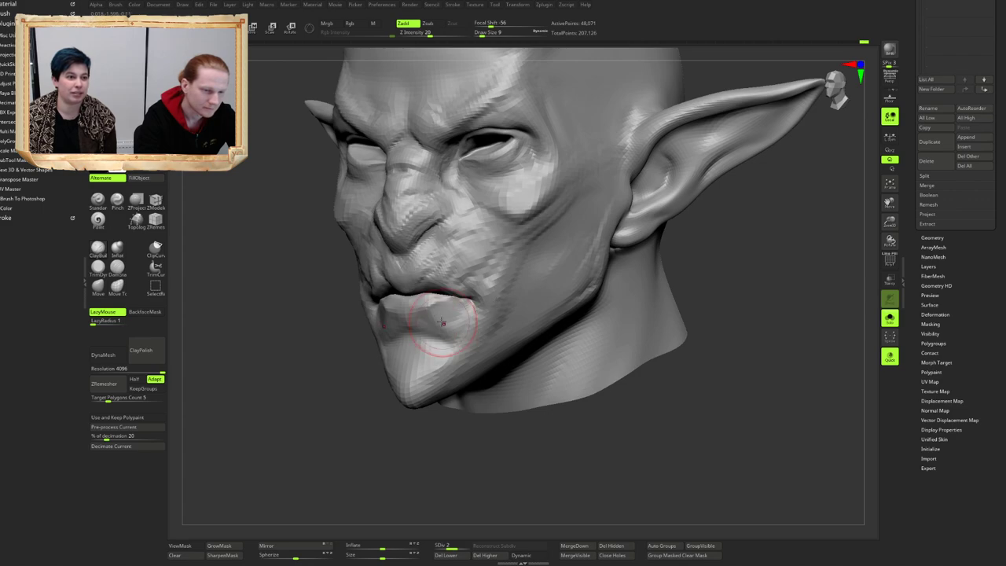
Step: Push the front of the lower lip slightly forward in profile with the Move brush at a draw size of 7
{"action": "mouse_move", "coordinate": [442, 322]}
{"action": "right_mouse_down"}
{"action": "mouse_move", "coordinate": [463, 291]}
{"action": "mouse_move", "coordinate": [418, 323]}
{"action": "right_mouse_up"}
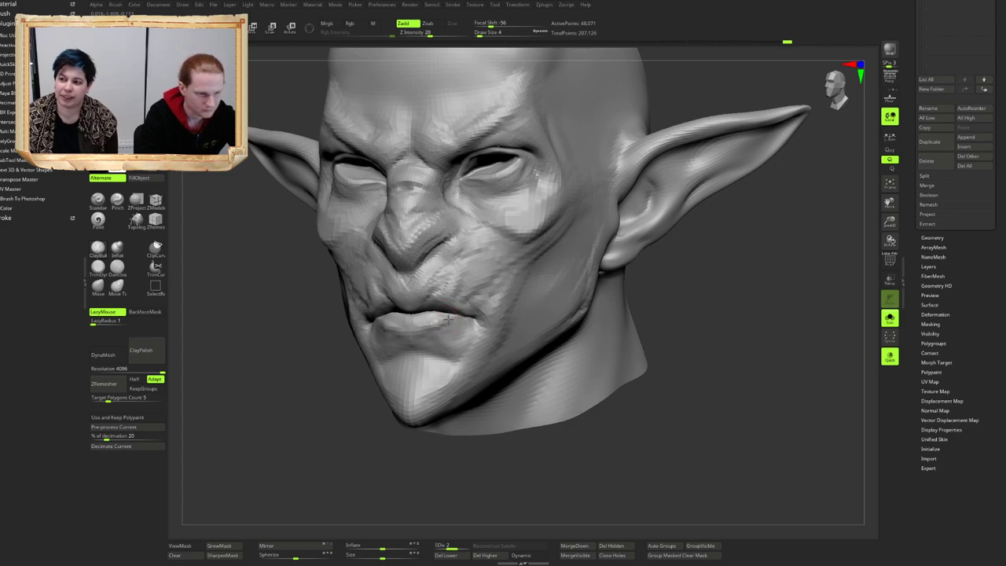
{"action": "mouse_move", "coordinate": [448, 318]}
{"action": "right_mouse_down"}
{"action": "mouse_move", "coordinate": [445, 329]}
{"action": "mouse_move", "coordinate": [394, 329]}
{"action": "mouse_move", "coordinate": [390, 340]}
{"action": "mouse_move", "coordinate": [385, 330]}
{"action": "right_mouse_up"}
{"action": "key", "text": "b"}
{"action": "key", "text": "m"}
{"action": "key", "text": "v"}
{"action": "left_click_drag", "start_coordinate": [395, 328], "coordinate": [390, 328]}
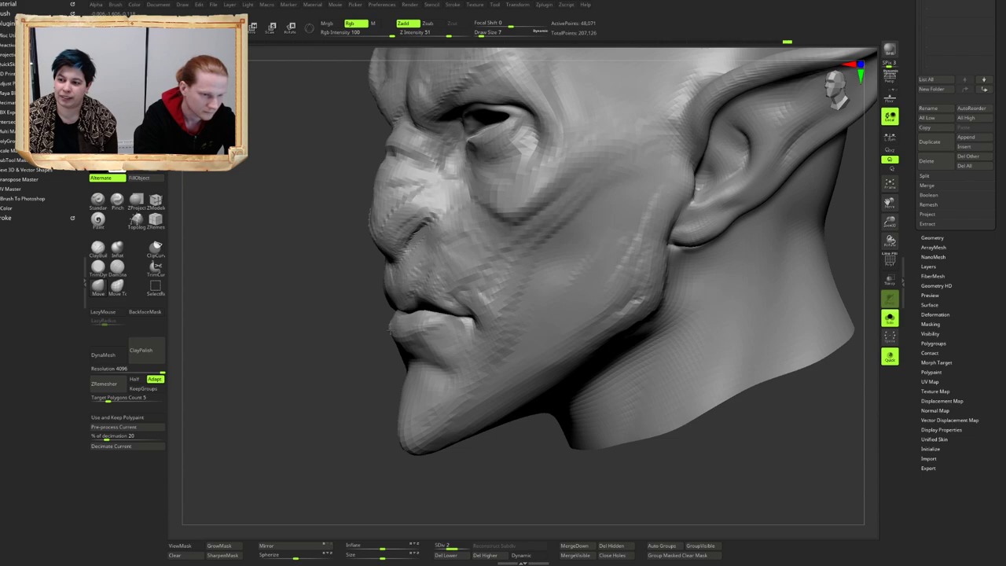
{"action": "right_click_drag", "start_coordinate": [390, 328], "coordinate": [422, 296]}
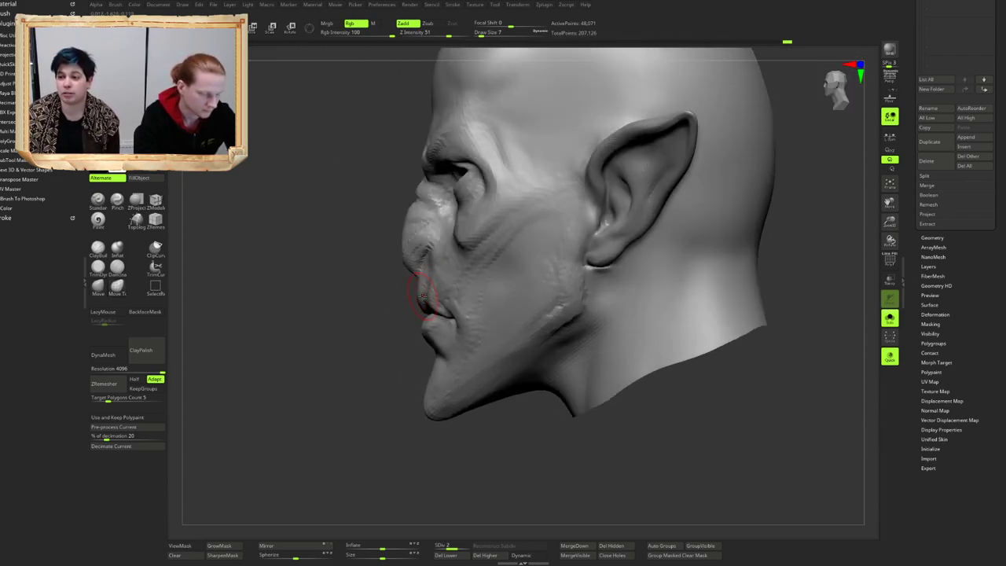
Step: Try to pull the mouth area forward in profile with the Move brush at a draw size of 42
{"action": "key", "text": "]"}
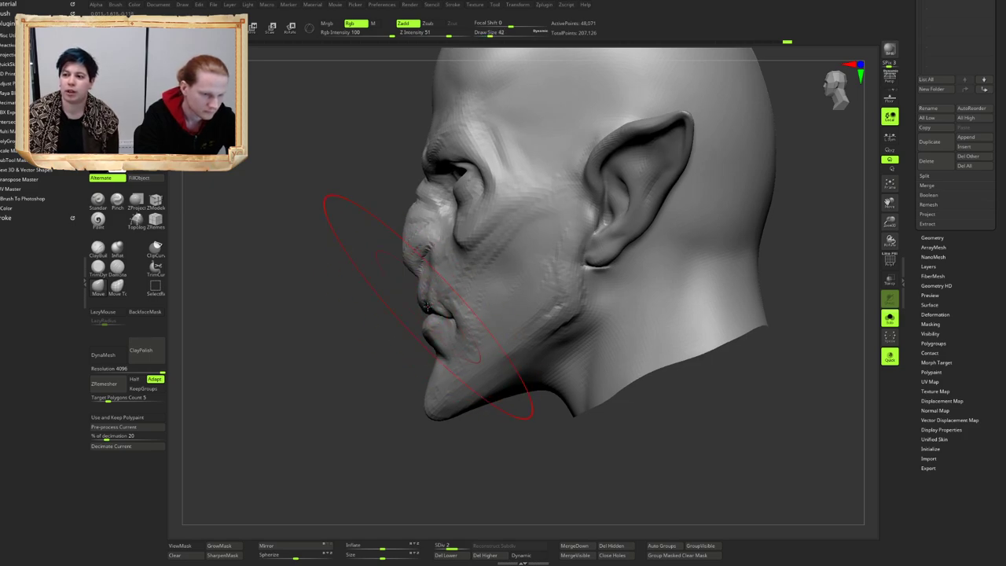
{"action": "left_click_drag", "start_coordinate": [431, 308], "coordinate": [424, 306]}
{"action": "key", "text": "ctrl+z"}
{"action": "key", "text": "["}
Step: Build up the upper rim of the ear from its root outward with the ClayBuildup brush
{"action": "right_click_drag", "start_coordinate": [420, 307], "coordinate": [435, 307]}
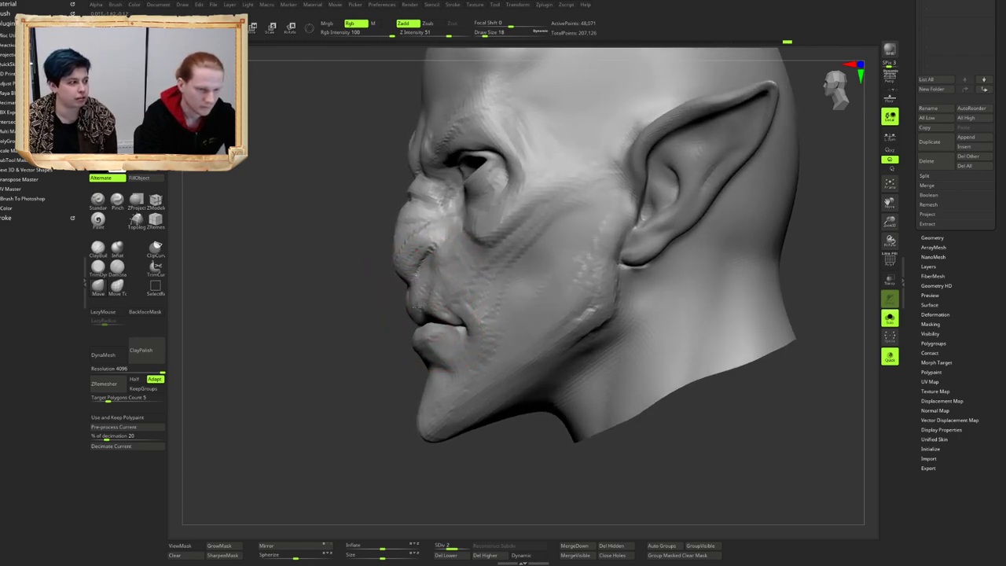
{"action": "right_click_drag", "start_coordinate": [465, 260], "coordinate": [468, 291]}
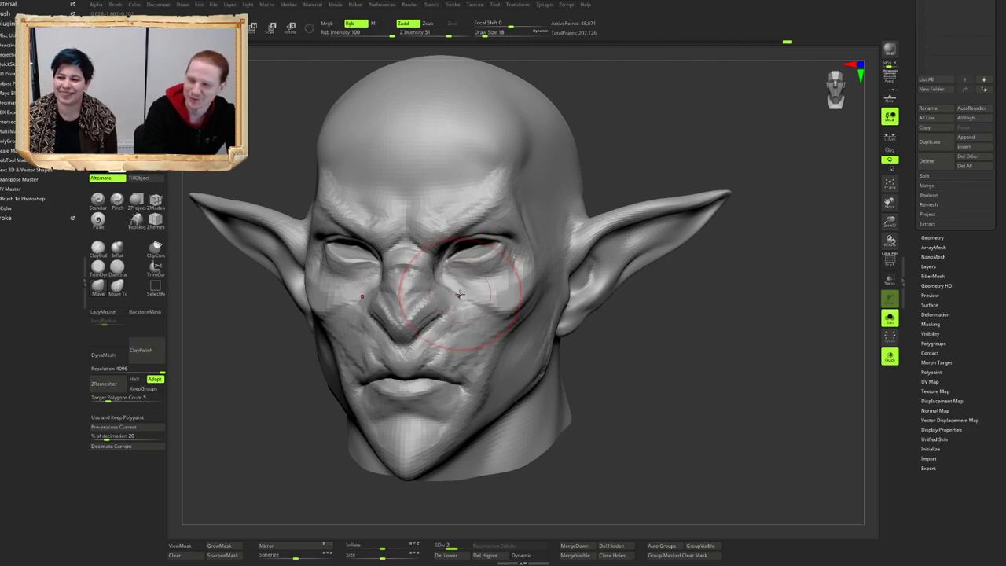
{"action": "mouse_move", "coordinate": [442, 302]}
{"action": "right_mouse_down"}
{"action": "mouse_move", "coordinate": [426, 297]}
{"action": "mouse_move", "coordinate": [438, 315]}
{"action": "mouse_move", "coordinate": [387, 338]}
{"action": "mouse_move", "coordinate": [465, 324]}
{"action": "mouse_move", "coordinate": [404, 304]}
{"action": "mouse_move", "coordinate": [476, 277]}
{"action": "mouse_move", "coordinate": [351, 338]}
{"action": "mouse_move", "coordinate": [484, 303]}
{"action": "mouse_move", "coordinate": [491, 253]}
{"action": "mouse_move", "coordinate": [493, 268]}
{"action": "right_mouse_up"}
{"action": "key", "text": "]"}
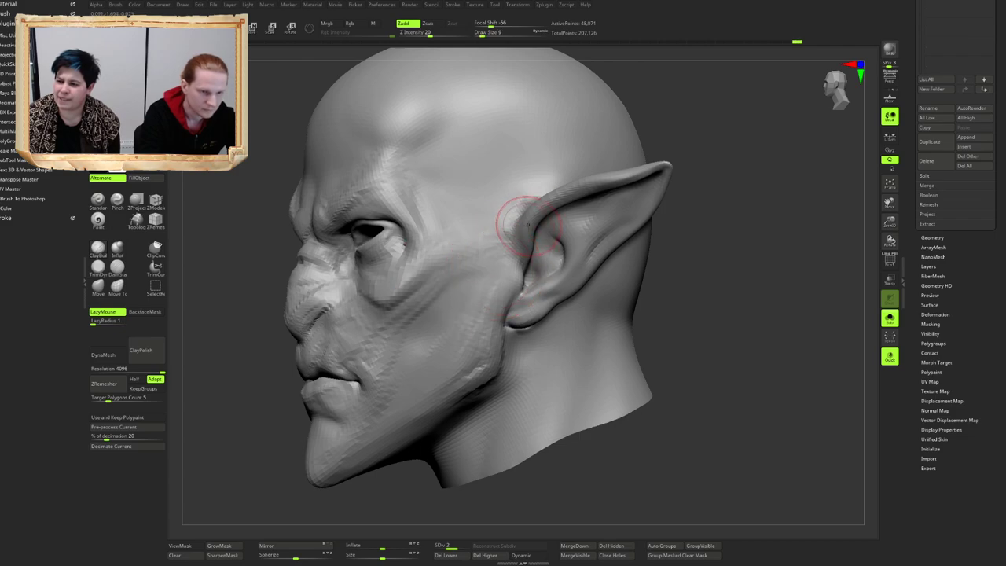
{"action": "right_click_drag", "start_coordinate": [528, 224], "coordinate": [604, 267]}
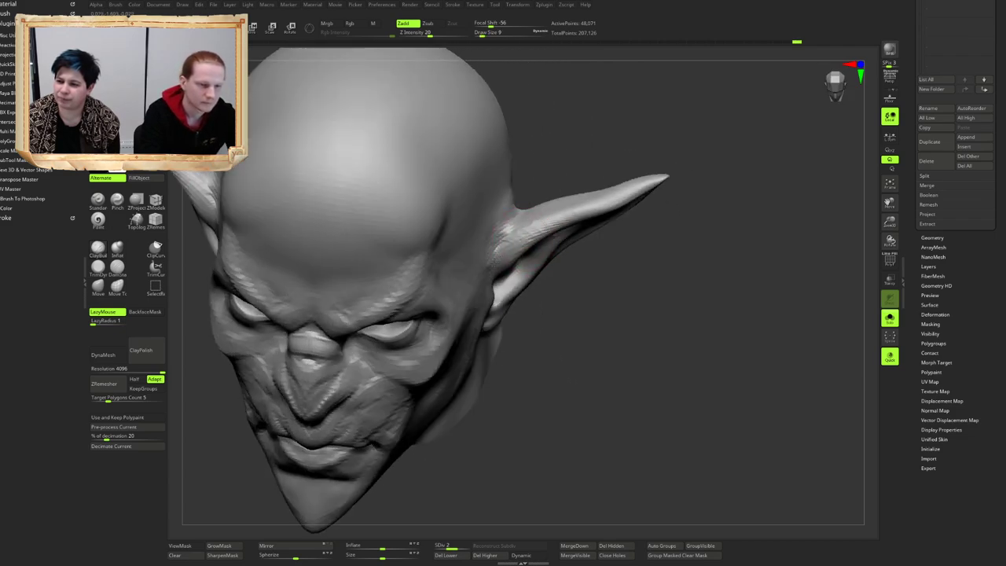
{"action": "left_click_drag", "start_coordinate": [507, 228], "coordinate": [595, 206]}
{"action": "right_click_drag", "start_coordinate": [595, 207], "coordinate": [521, 250]}
{"action": "right_click_drag", "start_coordinate": [588, 239], "coordinate": [574, 219]}
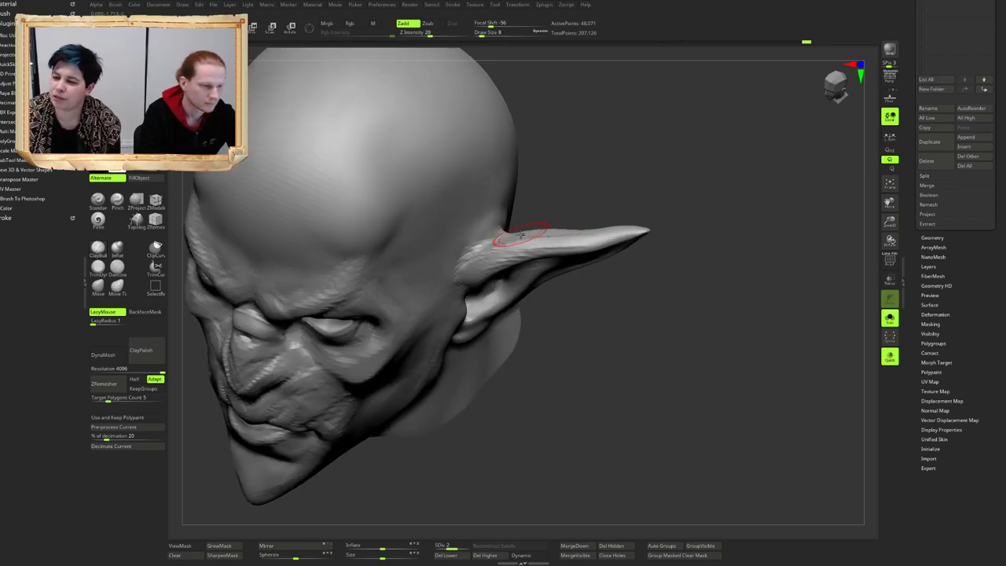
Step: Enable backface masking and build up the junction of the ear's back and the skull with ClayBuildup at a draw size of 14
{"action": "left_click", "coordinate": [146, 312]}
{"action": "mouse_move", "coordinate": [668, 229]}
{"action": "right_mouse_down"}
{"action": "mouse_move", "coordinate": [532, 229]}
{"action": "mouse_move", "coordinate": [570, 247]}
{"action": "mouse_move", "coordinate": [526, 276]}
{"action": "mouse_move", "coordinate": [541, 270]}
{"action": "mouse_move", "coordinate": [552, 285]}
{"action": "right_mouse_up"}
{"action": "left_click_drag", "start_coordinate": [553, 285], "coordinate": [563, 311]}
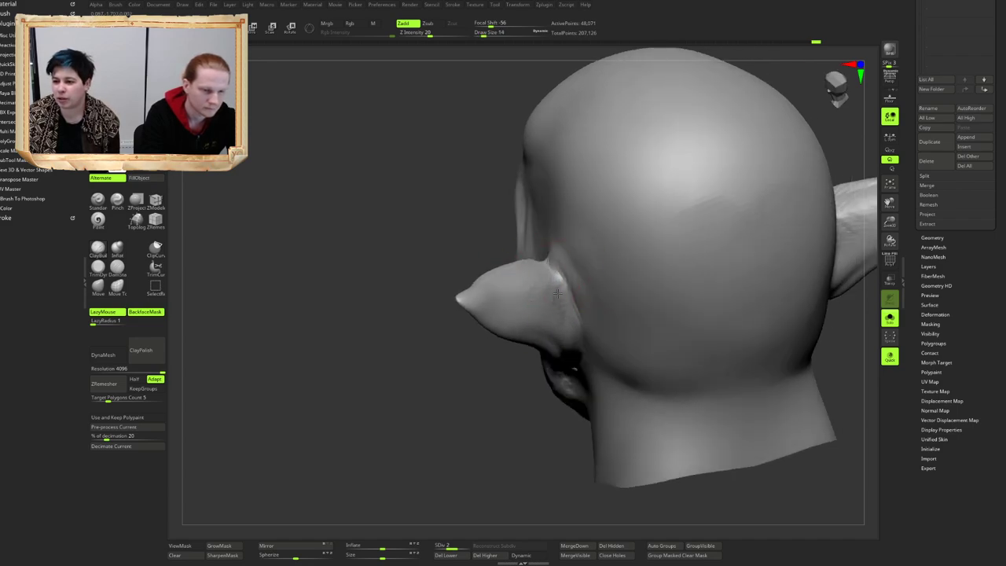
{"action": "right_click_drag", "start_coordinate": [562, 311], "coordinate": [551, 291]}
{"action": "left_click_drag", "start_coordinate": [552, 291], "coordinate": [560, 311]}
{"action": "mouse_move", "coordinate": [539, 315]}
{"action": "right_mouse_down"}
{"action": "mouse_move", "coordinate": [533, 298]}
{"action": "mouse_move", "coordinate": [548, 294]}
{"action": "right_mouse_up"}
{"action": "left_click_drag", "start_coordinate": [554, 266], "coordinate": [559, 283]}
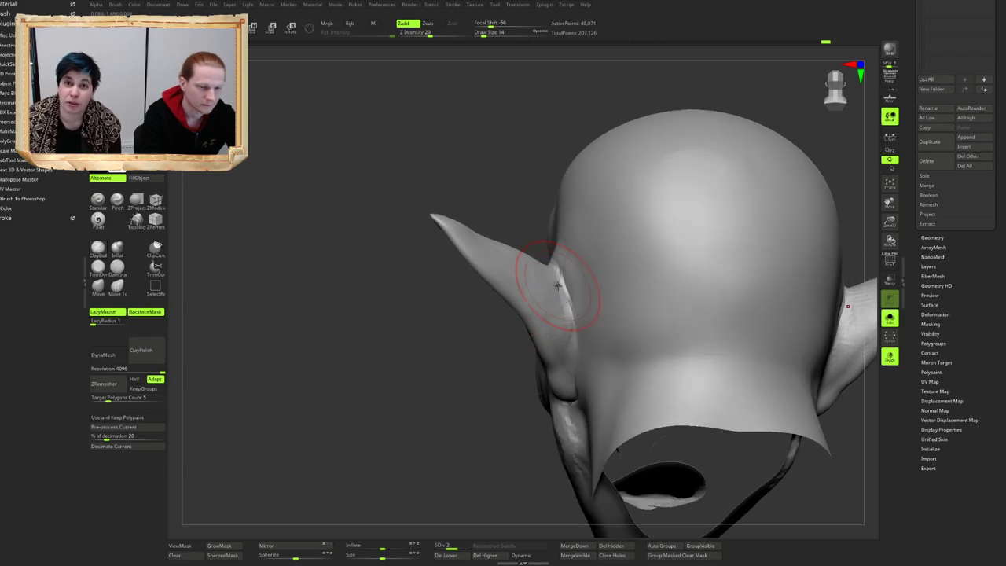
Step: Build up the back surface of the ear toward its tip and smooth the upper ear root at the temple
{"action": "mouse_move", "coordinate": [552, 253]}
{"action": "right_mouse_down"}
{"action": "mouse_move", "coordinate": [510, 326]}
{"action": "mouse_move", "coordinate": [521, 330]}
{"action": "right_mouse_up"}
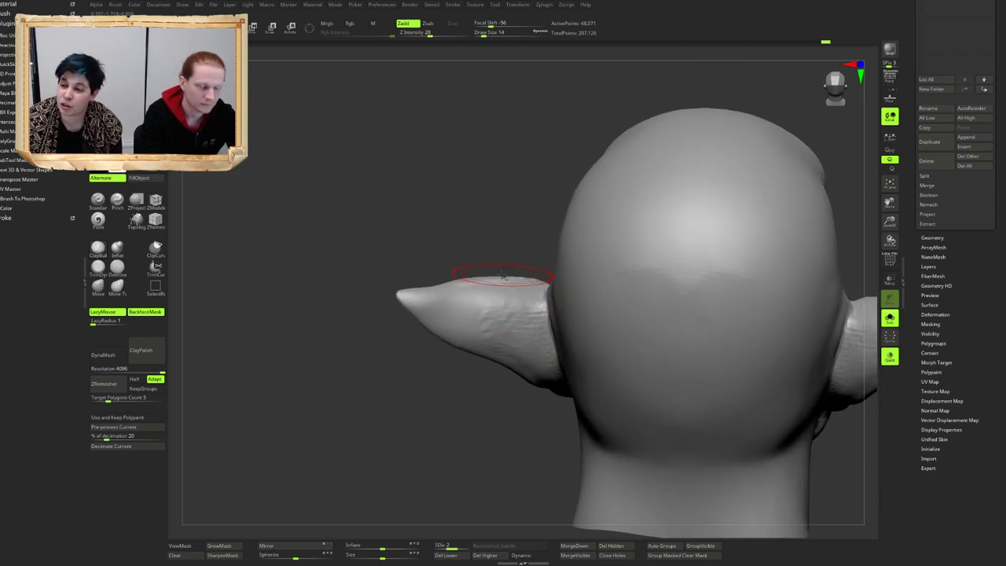
{"action": "right_click_drag", "start_coordinate": [506, 278], "coordinate": [476, 286]}
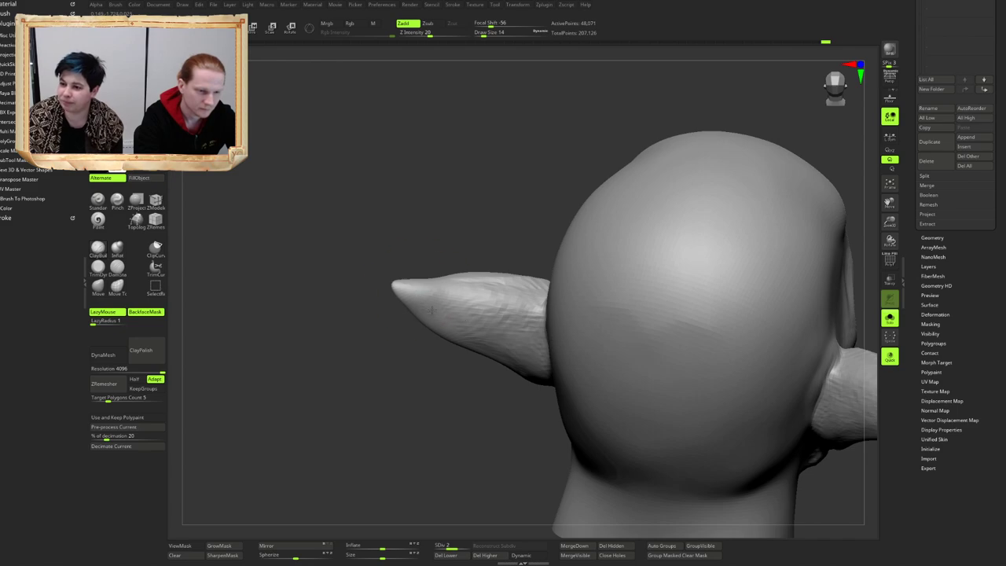
{"action": "left_click_drag", "start_coordinate": [431, 310], "coordinate": [440, 305]}
{"action": "mouse_move", "coordinate": [442, 305]}
{"action": "right_mouse_down"}
{"action": "mouse_move", "coordinate": [450, 285]}
{"action": "mouse_move", "coordinate": [469, 294]}
{"action": "mouse_move", "coordinate": [549, 264]}
{"action": "mouse_move", "coordinate": [478, 275]}
{"action": "mouse_move", "coordinate": [483, 256]}
{"action": "right_mouse_up"}
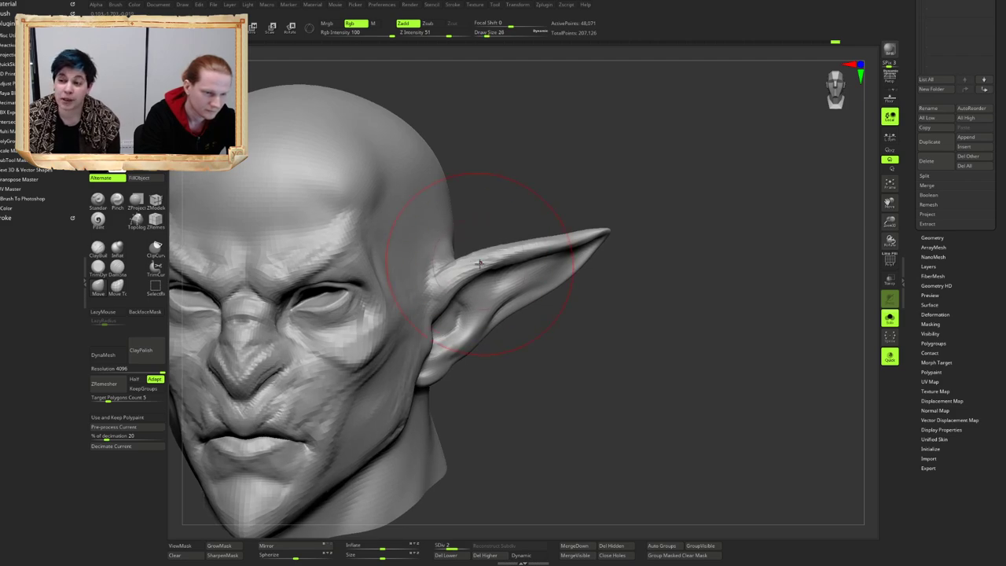
{"action": "left_click_drag", "start_coordinate": [429, 274], "coordinate": [436, 273], "text": "shift"}
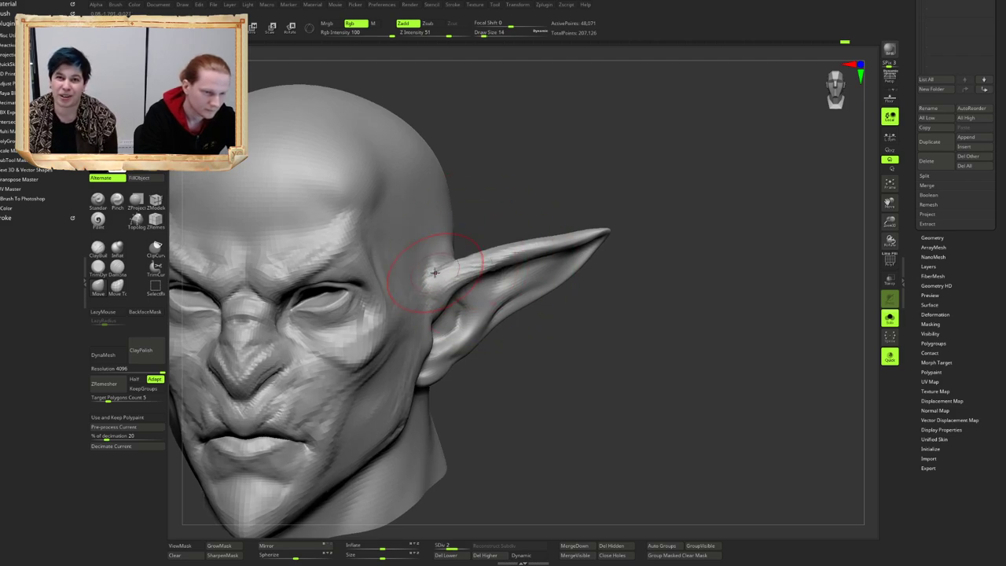
Step: Build up a horizontal ridge across the forehead above the brows with ClayBuildup at a draw size of 14
{"action": "mouse_move", "coordinate": [503, 272]}
{"action": "right_mouse_down"}
{"action": "mouse_move", "coordinate": [465, 253]}
{"action": "mouse_move", "coordinate": [479, 248]}
{"action": "mouse_move", "coordinate": [468, 254]}
{"action": "mouse_move", "coordinate": [465, 239]}
{"action": "mouse_move", "coordinate": [500, 217]}
{"action": "mouse_move", "coordinate": [404, 260]}
{"action": "mouse_move", "coordinate": [399, 236]}
{"action": "mouse_move", "coordinate": [397, 267]}
{"action": "mouse_move", "coordinate": [462, 242]}
{"action": "mouse_move", "coordinate": [435, 234]}
{"action": "right_mouse_up"}
{"action": "key", "text": "b"}
{"action": "key", "text": "d"}
{"action": "key", "text": "s"}
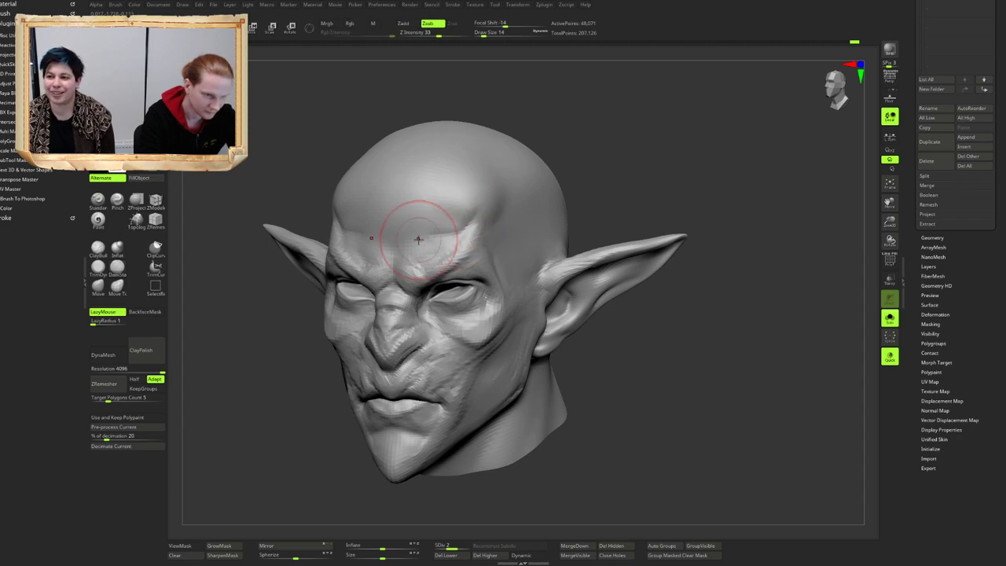
{"action": "key", "text": "b"}
{"action": "key", "text": "c"}
{"action": "key", "text": "b"}
{"action": "left_click_drag", "start_coordinate": [449, 217], "coordinate": [473, 209]}
{"action": "right_click_drag", "start_coordinate": [473, 209], "coordinate": [440, 202]}
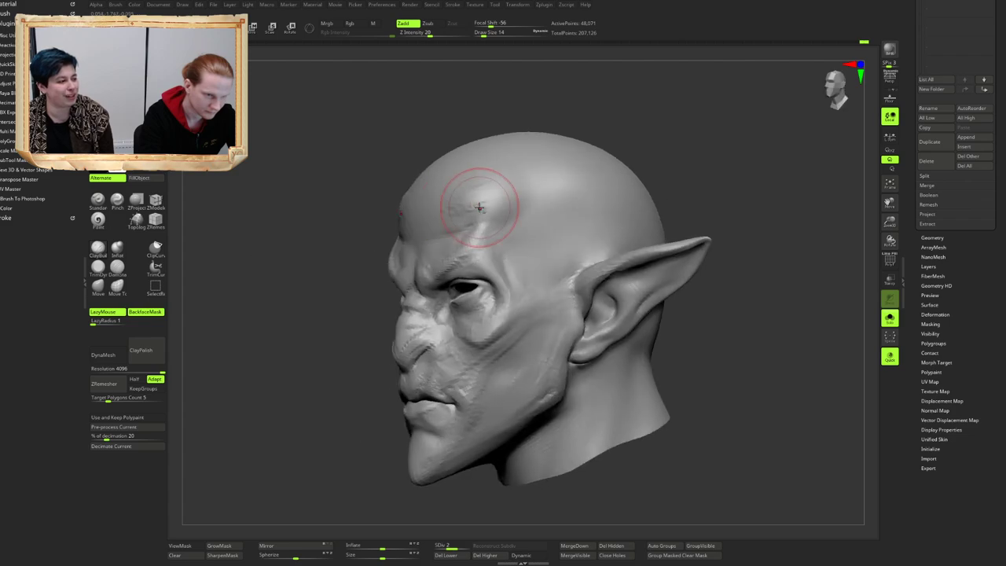
{"action": "left_click_drag", "start_coordinate": [478, 207], "coordinate": [462, 209]}
{"action": "right_click_drag", "start_coordinate": [462, 209], "coordinate": [477, 211]}
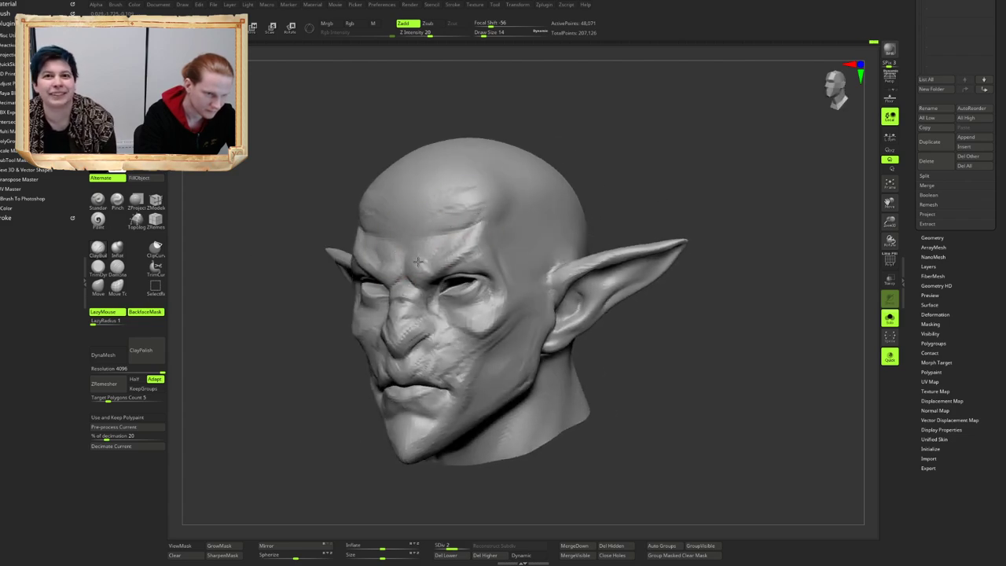
Step: Build up the inner brow with ClayBuildup, then carve the crease beneath it with DamStandard at a draw size of 8
{"action": "left_click_drag", "start_coordinate": [418, 261], "coordinate": [427, 247]}
{"action": "mouse_move", "coordinate": [427, 246]}
{"action": "right_mouse_down"}
{"action": "mouse_move", "coordinate": [433, 263]}
{"action": "mouse_move", "coordinate": [418, 272]}
{"action": "mouse_move", "coordinate": [443, 248]}
{"action": "right_mouse_up"}
{"action": "mouse_move", "coordinate": [443, 248]}
{"action": "right_mouse_down"}
{"action": "mouse_move", "coordinate": [429, 247]}
{"action": "mouse_move", "coordinate": [413, 284]}
{"action": "mouse_move", "coordinate": [417, 234]}
{"action": "mouse_move", "coordinate": [417, 257]}
{"action": "mouse_move", "coordinate": [394, 267]}
{"action": "right_mouse_up"}
{"action": "key", "text": "b"}
{"action": "key", "text": "d"}
{"action": "key", "text": "s"}
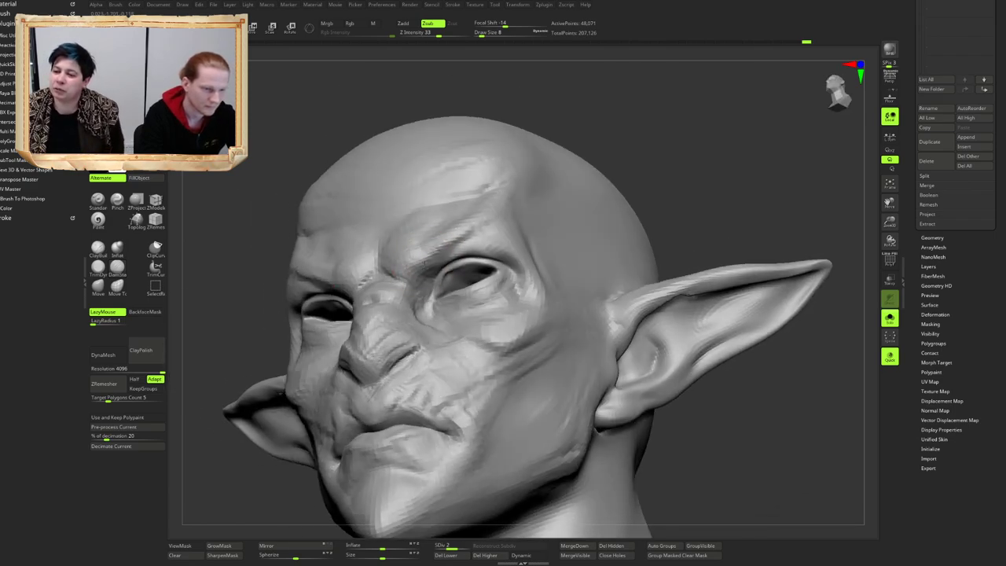
{"action": "left_click_drag", "start_coordinate": [395, 271], "coordinate": [425, 259]}
{"action": "right_click_drag", "start_coordinate": [423, 241], "coordinate": [440, 245]}
{"action": "mouse_move", "coordinate": [439, 245]}
{"action": "right_mouse_down", "text": "ctrl"}
{"action": "mouse_move", "coordinate": [377, 227]}
{"action": "mouse_move", "coordinate": [409, 228]}
{"action": "mouse_move", "coordinate": [399, 251]}
{"action": "mouse_move", "coordinate": [418, 273]}
{"action": "right_mouse_up", "text": "ctrl"}
{"action": "key", "text": "1"}
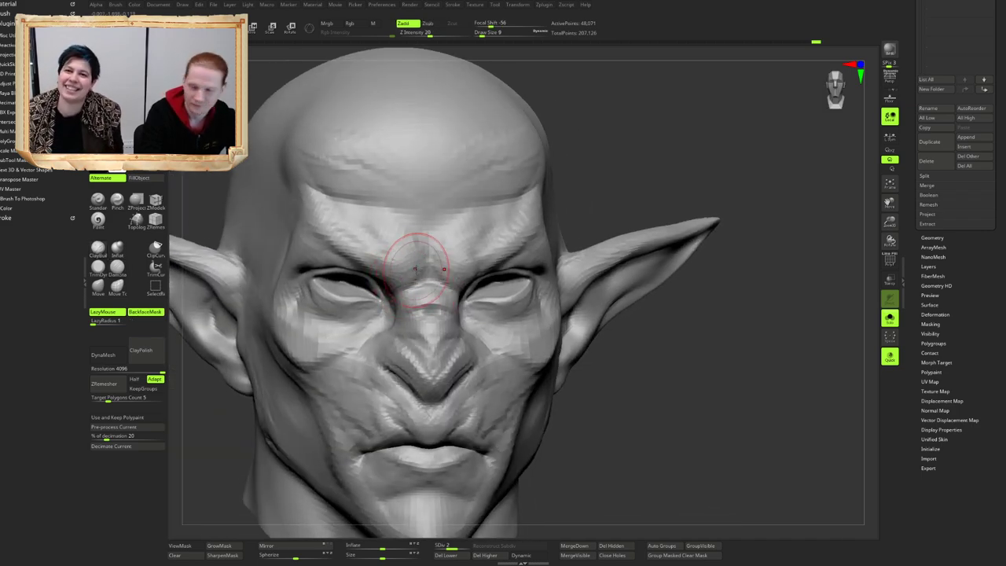
Step: Flatten the sides of the forehead above the brows into planes with the TrimDynamic brush at a draw size of 22
{"action": "mouse_move", "coordinate": [416, 270]}
{"action": "right_mouse_down"}
{"action": "mouse_move", "coordinate": [441, 251]}
{"action": "mouse_move", "coordinate": [420, 265]}
{"action": "mouse_move", "coordinate": [411, 289]}
{"action": "mouse_move", "coordinate": [426, 252]}
{"action": "mouse_move", "coordinate": [385, 253]}
{"action": "mouse_move", "coordinate": [405, 279]}
{"action": "right_mouse_up"}
{"action": "right_click_drag", "start_coordinate": [405, 278], "coordinate": [517, 227], "text": "alt"}
{"action": "mouse_move", "coordinate": [469, 264]}
{"action": "right_mouse_down"}
{"action": "mouse_move", "coordinate": [509, 269]}
{"action": "mouse_move", "coordinate": [470, 225]}
{"action": "mouse_move", "coordinate": [482, 223]}
{"action": "mouse_move", "coordinate": [479, 262]}
{"action": "mouse_move", "coordinate": [462, 269]}
{"action": "mouse_move", "coordinate": [477, 253]}
{"action": "mouse_move", "coordinate": [455, 256]}
{"action": "right_mouse_up"}
{"action": "key", "text": "2"}
{"action": "mouse_move", "coordinate": [580, 272]}
{"action": "right_mouse_down", "text": "alt"}
{"action": "mouse_move", "coordinate": [540, 241]}
{"action": "mouse_move", "coordinate": [565, 254]}
{"action": "mouse_move", "coordinate": [533, 258]}
{"action": "mouse_move", "coordinate": [515, 240]}
{"action": "mouse_move", "coordinate": [466, 238]}
{"action": "mouse_move", "coordinate": [455, 256]}
{"action": "right_mouse_up", "text": "alt"}
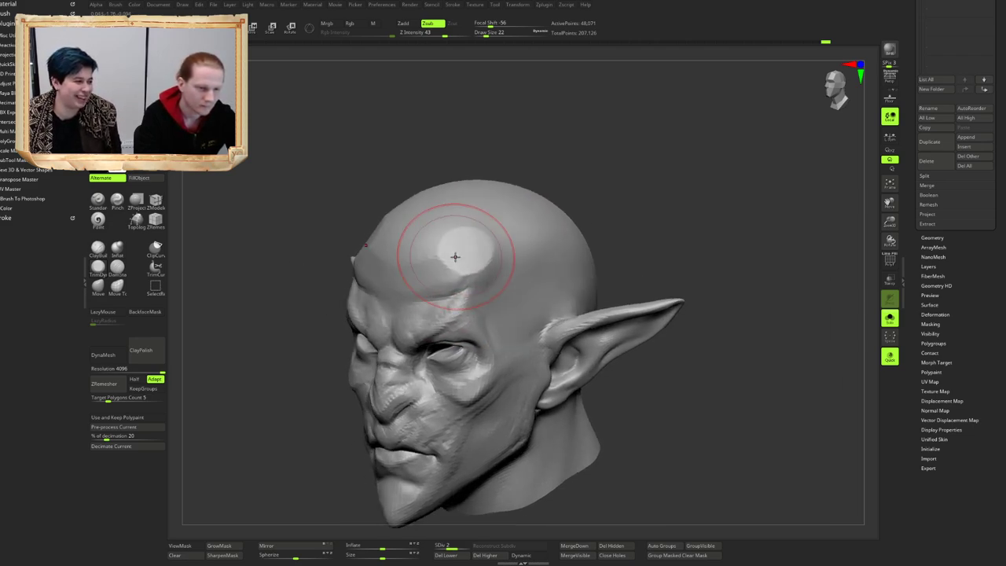
{"action": "mouse_move", "coordinate": [474, 247]}
{"action": "right_mouse_down"}
{"action": "mouse_move", "coordinate": [465, 240]}
{"action": "mouse_move", "coordinate": [474, 239]}
{"action": "right_mouse_up"}
{"action": "left_click_drag", "start_coordinate": [474, 238], "coordinate": [460, 238]}
{"action": "mouse_move", "coordinate": [487, 230]}
{"action": "right_mouse_down", "text": "ctrl"}
{"action": "mouse_move", "coordinate": [469, 238]}
{"action": "mouse_move", "coordinate": [413, 216]}
{"action": "right_mouse_up", "text": "ctrl"}
{"action": "mouse_move", "coordinate": [462, 223]}
{"action": "right_mouse_down"}
{"action": "mouse_move", "coordinate": [432, 225]}
{"action": "mouse_move", "coordinate": [422, 248]}
{"action": "mouse_move", "coordinate": [392, 258]}
{"action": "mouse_move", "coordinate": [441, 233]}
{"action": "mouse_move", "coordinate": [429, 253]}
{"action": "right_mouse_up"}
{"action": "left_click_drag", "start_coordinate": [429, 255], "coordinate": [414, 265]}
{"action": "right_click_drag", "start_coordinate": [426, 251], "coordinate": [429, 251]}
Step: Carve a line above the outer brow with DamStandard and build up the edge between forehead and temple with ClayBuildup
{"action": "key", "text": "b"}
{"action": "key", "text": "d"}
{"action": "key", "text": "s"}
{"action": "left_click_drag", "start_coordinate": [413, 264], "coordinate": [454, 247]}
{"action": "mouse_move", "coordinate": [478, 227]}
{"action": "right_mouse_down", "text": "alt"}
{"action": "mouse_move", "coordinate": [462, 203]}
{"action": "mouse_move", "coordinate": [430, 214]}
{"action": "mouse_move", "coordinate": [417, 233]}
{"action": "right_mouse_up", "text": "alt"}
{"action": "key", "text": "b"}
{"action": "key", "text": "c"}
{"action": "key", "text": "b"}
{"action": "mouse_move", "coordinate": [452, 224]}
{"action": "left_mouse_down"}
{"action": "mouse_move", "coordinate": [461, 218]}
{"action": "mouse_move", "coordinate": [454, 251]}
{"action": "left_mouse_up"}
{"action": "right_click_drag", "start_coordinate": [462, 258], "coordinate": [437, 261]}
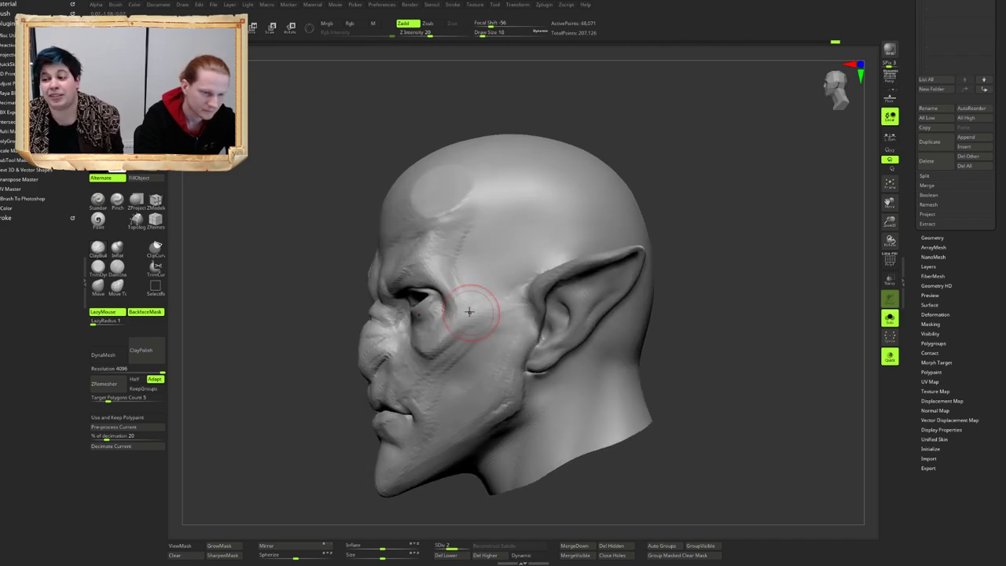
Step: Build up the cheekbone arch between the eye and the ear with the ClayBuildup brush
{"action": "left_click_drag", "start_coordinate": [470, 311], "coordinate": [483, 312]}
{"action": "right_click_drag", "start_coordinate": [502, 293], "coordinate": [506, 299]}
{"action": "left_click_drag", "start_coordinate": [492, 286], "coordinate": [499, 290]}
{"action": "mouse_move", "coordinate": [524, 297]}
{"action": "right_mouse_down"}
{"action": "mouse_move", "coordinate": [528, 281]}
{"action": "mouse_move", "coordinate": [517, 276]}
{"action": "mouse_move", "coordinate": [536, 272]}
{"action": "mouse_move", "coordinate": [482, 289]}
{"action": "mouse_move", "coordinate": [504, 305]}
{"action": "mouse_move", "coordinate": [499, 273]}
{"action": "mouse_move", "coordinate": [495, 317]}
{"action": "mouse_move", "coordinate": [483, 309]}
{"action": "mouse_move", "coordinate": [516, 314]}
{"action": "right_mouse_up"}
Step: Carve the hollow under the cheekbone from the ear toward the cheek with the DamStandard brush
{"action": "key", "text": "b"}
{"action": "key", "text": "d"}
{"action": "key", "text": "s"}
{"action": "mouse_move", "coordinate": [502, 305]}
{"action": "left_mouse_down"}
{"action": "mouse_move", "coordinate": [424, 341]}
{"action": "mouse_move", "coordinate": [440, 339]}
{"action": "left_mouse_up"}
{"action": "right_click_drag", "start_coordinate": [464, 319], "coordinate": [436, 342]}
{"action": "left_click_drag", "start_coordinate": [444, 337], "coordinate": [502, 305]}
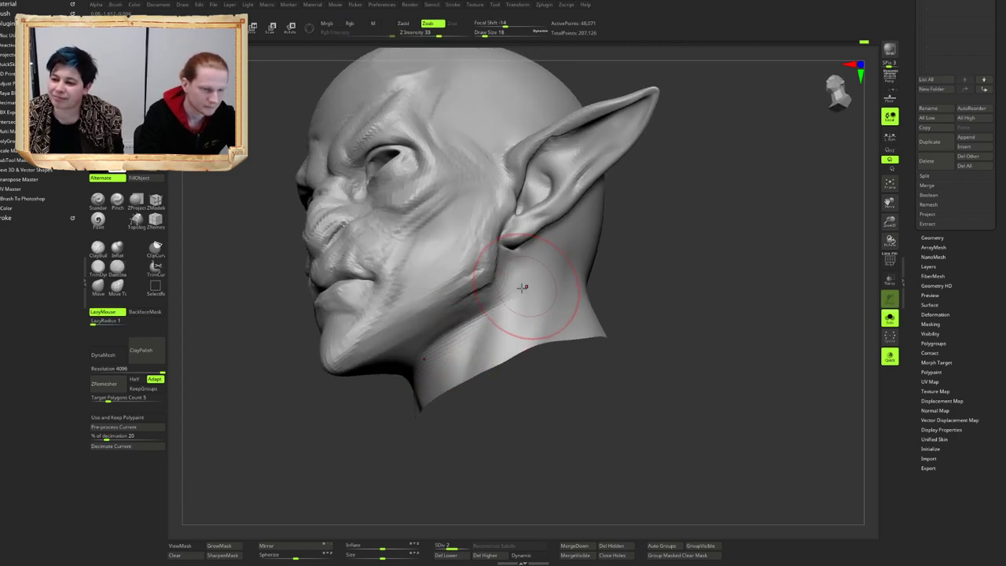
Step: Build up the area behind the jaw corner beneath the earlobe with ClayBuildup at a draw size of 9
{"action": "key", "text": "b"}
{"action": "key", "text": "c"}
{"action": "key", "text": "b"}
{"action": "mouse_move", "coordinate": [521, 286]}
{"action": "right_mouse_down"}
{"action": "mouse_move", "coordinate": [472, 292]}
{"action": "mouse_move", "coordinate": [526, 282]}
{"action": "mouse_move", "coordinate": [507, 288]}
{"action": "mouse_move", "coordinate": [518, 285]}
{"action": "right_mouse_up"}
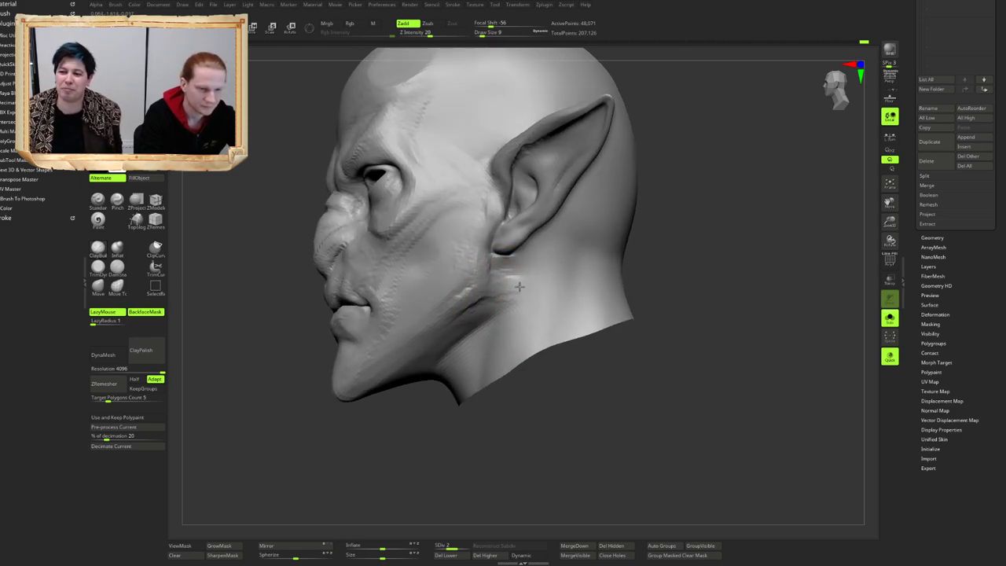
{"action": "left_click_drag", "start_coordinate": [518, 286], "coordinate": [488, 281]}
{"action": "right_click_drag", "start_coordinate": [488, 280], "coordinate": [510, 272]}
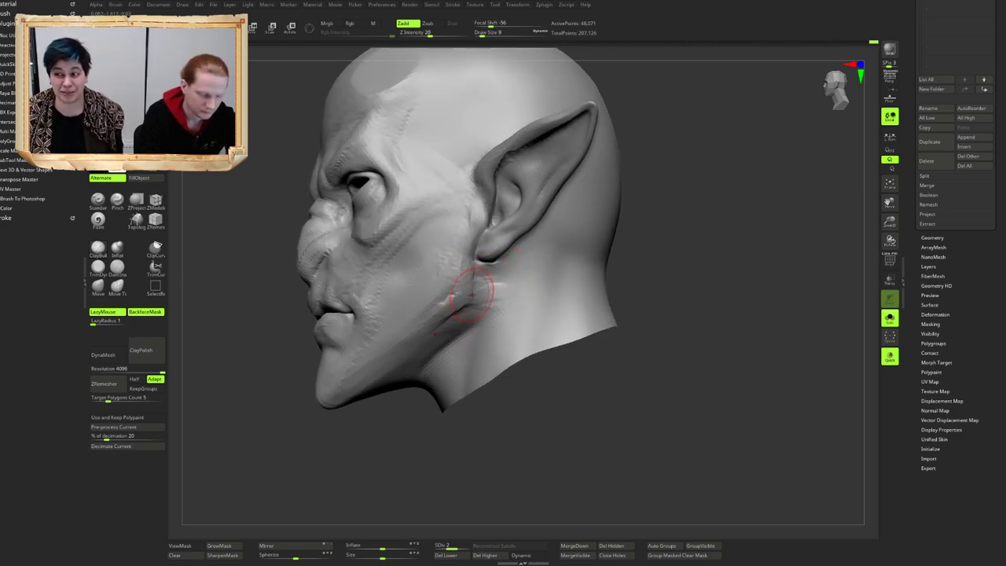
Step: Build up the surface just beneath the earlobe with ClayBuildup at a draw size of 10
{"action": "right_click_drag", "start_coordinate": [511, 277], "coordinate": [498, 279]}
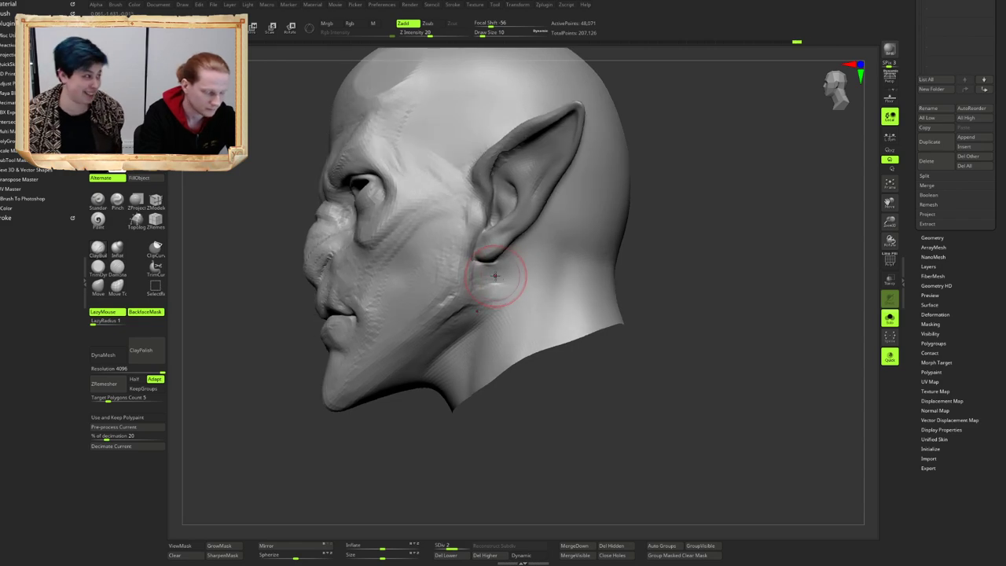
{"action": "left_click_drag", "start_coordinate": [498, 278], "coordinate": [481, 275]}
{"action": "mouse_move", "coordinate": [487, 285]}
{"action": "right_mouse_down"}
{"action": "mouse_move", "coordinate": [489, 297]}
{"action": "mouse_move", "coordinate": [498, 275]}
{"action": "mouse_move", "coordinate": [466, 306]}
{"action": "mouse_move", "coordinate": [458, 284]}
{"action": "mouse_move", "coordinate": [469, 287]}
{"action": "mouse_move", "coordinate": [465, 303]}
{"action": "mouse_move", "coordinate": [452, 307]}
{"action": "mouse_move", "coordinate": [469, 288]}
{"action": "mouse_move", "coordinate": [424, 315]}
{"action": "right_mouse_up"}
Step: Carve the underside of the jaw edge with DamStandard and build up the neck beneath it with ClayBuildup
{"action": "key", "text": "b"}
{"action": "key", "text": "d"}
{"action": "key", "text": "s"}
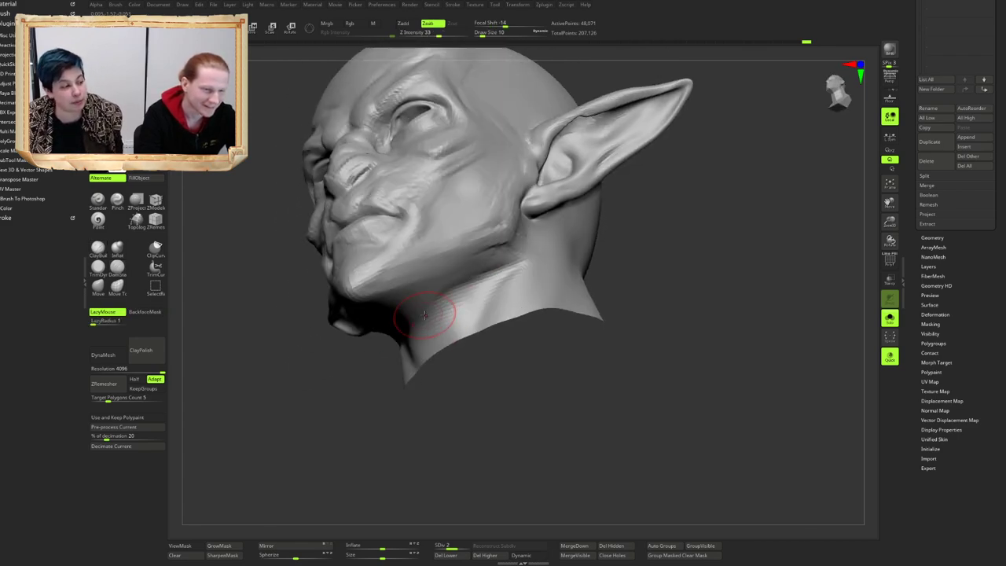
{"action": "mouse_move", "coordinate": [481, 275]}
{"action": "right_mouse_down", "text": "alt"}
{"action": "mouse_move", "coordinate": [469, 290]}
{"action": "mouse_move", "coordinate": [486, 284]}
{"action": "mouse_move", "coordinate": [481, 293]}
{"action": "mouse_move", "coordinate": [473, 295]}
{"action": "mouse_move", "coordinate": [482, 284]}
{"action": "mouse_move", "coordinate": [473, 276]}
{"action": "mouse_move", "coordinate": [469, 288]}
{"action": "mouse_move", "coordinate": [487, 294]}
{"action": "mouse_move", "coordinate": [478, 299]}
{"action": "right_mouse_up", "text": "alt"}
{"action": "left_click_drag", "start_coordinate": [502, 288], "coordinate": [498, 290]}
{"action": "right_click_drag", "start_coordinate": [498, 287], "coordinate": [459, 286]}
{"action": "key", "text": "1"}
{"action": "left_click_drag", "start_coordinate": [462, 281], "coordinate": [437, 303]}
{"action": "right_click_drag", "start_coordinate": [428, 303], "coordinate": [459, 275]}
{"action": "left_click_drag", "start_coordinate": [486, 277], "coordinate": [465, 270]}
{"action": "right_click_drag", "start_coordinate": [464, 270], "coordinate": [476, 288]}
{"action": "key", "text": "2"}
Step: Build up the cheekbone and the cheek surface below the eye with ClayBuildup strokes
{"action": "mouse_move", "coordinate": [383, 316]}
{"action": "right_mouse_down"}
{"action": "mouse_move", "coordinate": [410, 343]}
{"action": "mouse_move", "coordinate": [437, 296]}
{"action": "mouse_move", "coordinate": [458, 286]}
{"action": "mouse_move", "coordinate": [425, 261]}
{"action": "right_mouse_up"}
{"action": "key", "text": "1"}
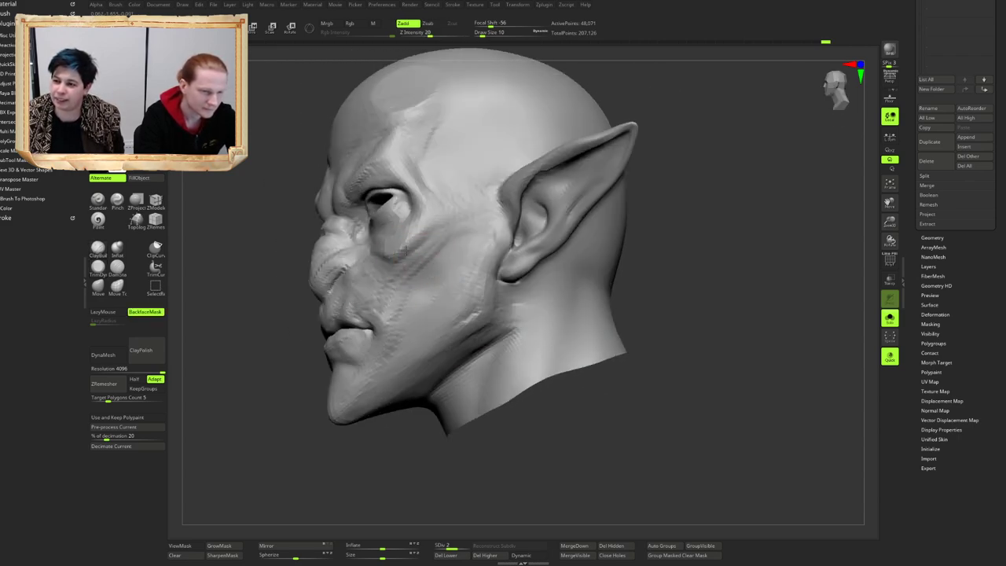
{"action": "left_click_drag", "start_coordinate": [406, 252], "coordinate": [418, 242]}
{"action": "right_click_drag", "start_coordinate": [421, 242], "coordinate": [458, 277]}
{"action": "left_click_drag", "start_coordinate": [459, 287], "coordinate": [466, 310]}
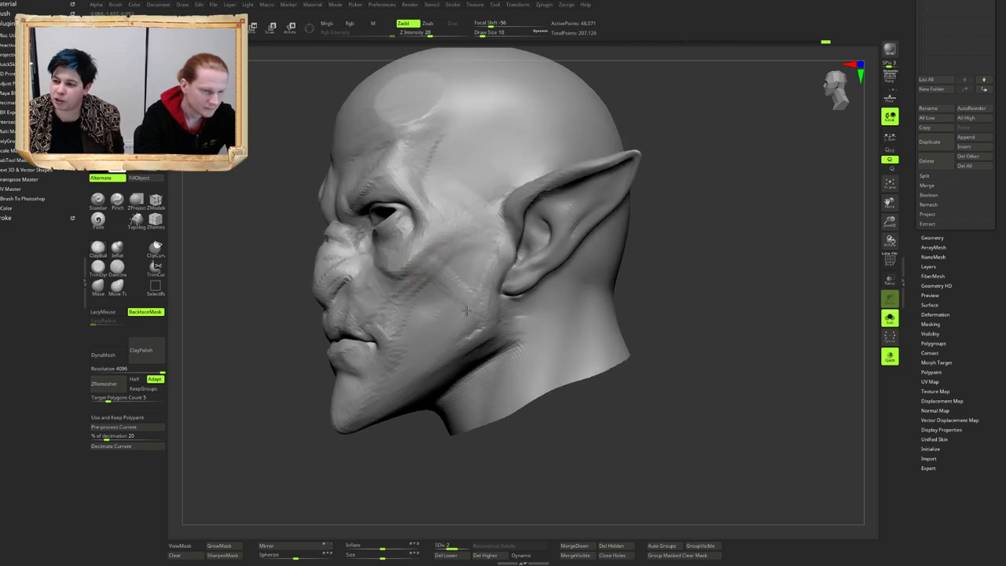
{"action": "right_click_drag", "start_coordinate": [466, 309], "coordinate": [475, 303]}
{"action": "left_click_drag", "start_coordinate": [410, 277], "coordinate": [390, 267]}
{"action": "right_click_drag", "start_coordinate": [388, 267], "coordinate": [405, 265]}
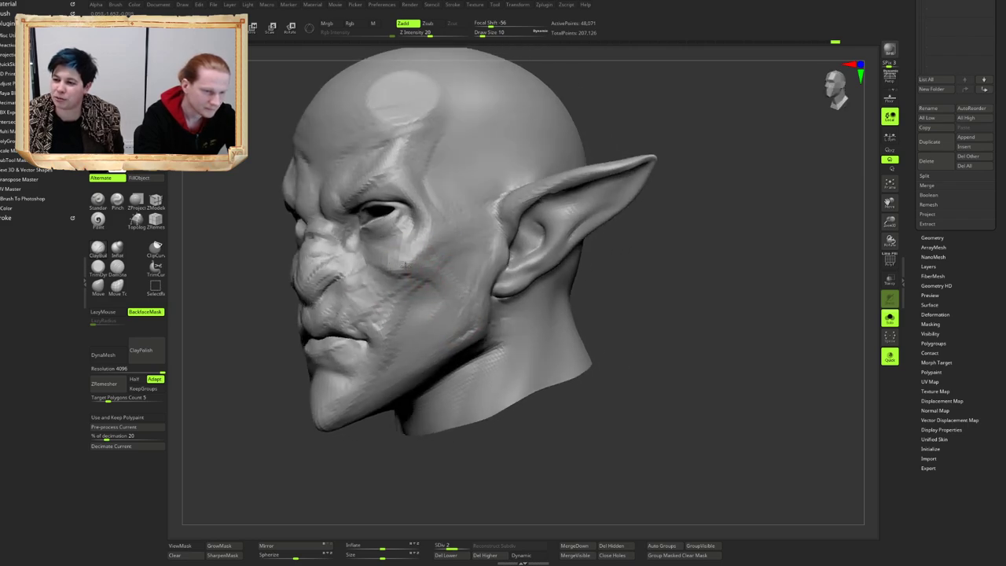
{"action": "mouse_move", "coordinate": [451, 295]}
{"action": "right_mouse_down"}
{"action": "mouse_move", "coordinate": [463, 288]}
{"action": "mouse_move", "coordinate": [410, 261]}
{"action": "mouse_move", "coordinate": [470, 267]}
{"action": "right_mouse_up"}
Step: Fill out the cheek beside the mouth corner with ClayBuildup strokes
{"action": "key", "text": "b"}
{"action": "key", "text": "t"}
{"action": "key", "text": "d"}
{"action": "right_click_drag", "start_coordinate": [399, 256], "coordinate": [369, 243]}
{"action": "mouse_move", "coordinate": [369, 244]}
{"action": "right_mouse_down", "text": "ctrl"}
{"action": "mouse_move", "coordinate": [373, 187]}
{"action": "mouse_move", "coordinate": [404, 202]}
{"action": "mouse_move", "coordinate": [385, 275]}
{"action": "mouse_move", "coordinate": [371, 263]}
{"action": "mouse_move", "coordinate": [386, 271]}
{"action": "right_mouse_up", "text": "ctrl"}
{"action": "key", "text": "b"}
{"action": "key", "text": "c"}
{"action": "key", "text": "b"}
{"action": "left_click_drag", "start_coordinate": [346, 275], "coordinate": [341, 289]}
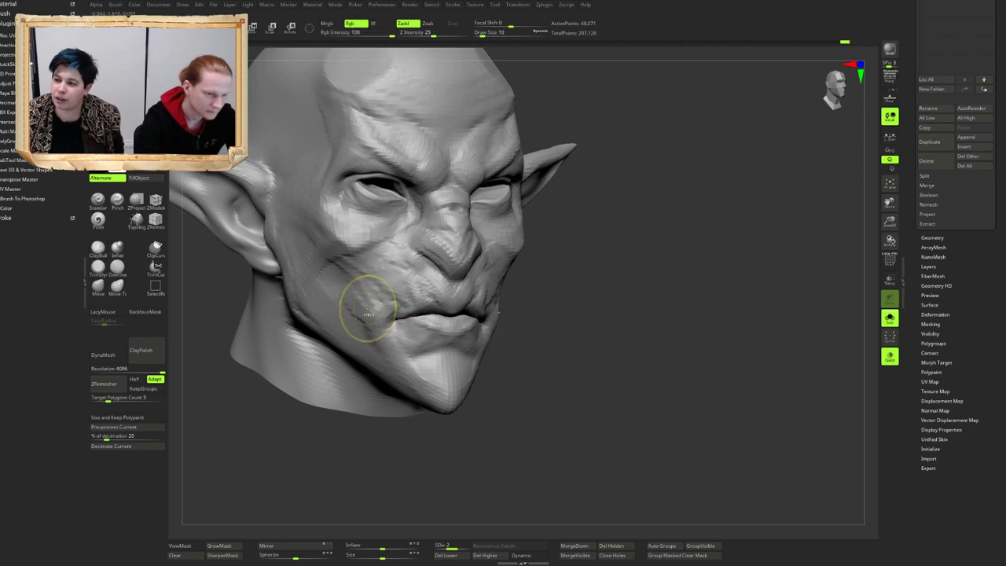
{"action": "left_click_drag", "start_coordinate": [369, 325], "coordinate": [374, 333]}
Step: Adjust the mouth corner with the Move brush and crease it with DamStandard
{"action": "mouse_move", "coordinate": [374, 333]}
{"action": "right_mouse_down"}
{"action": "mouse_move", "coordinate": [444, 295]}
{"action": "mouse_move", "coordinate": [499, 297]}
{"action": "mouse_move", "coordinate": [427, 306]}
{"action": "mouse_move", "coordinate": [476, 267]}
{"action": "right_mouse_up"}
{"action": "key", "text": "b"}
{"action": "key", "text": "m"}
{"action": "key", "text": "v"}
{"action": "mouse_move", "coordinate": [402, 245]}
{"action": "right_mouse_down", "text": "alt"}
{"action": "mouse_move", "coordinate": [425, 281]}
{"action": "mouse_move", "coordinate": [444, 289]}
{"action": "right_mouse_up", "text": "alt"}
{"action": "key", "text": "b"}
{"action": "key", "text": "d"}
{"action": "key", "text": "s"}
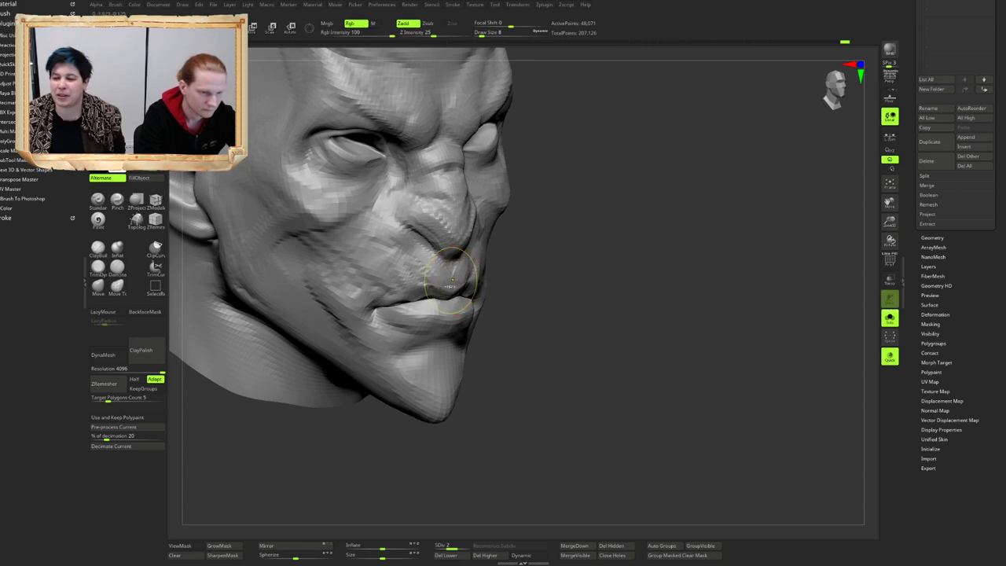
Step: Isolate the lower jaw polygroup and build up the lower lip from above with ClayBuildup at a draw size of 6
{"action": "left_click", "coordinate": [453, 308], "text": "ctrl+shift"}
{"action": "right_click_drag", "start_coordinate": [453, 310], "coordinate": [358, 301], "text": "ctrl"}
{"action": "mouse_move", "coordinate": [512, 250]}
{"action": "right_mouse_down"}
{"action": "mouse_move", "coordinate": [501, 297]}
{"action": "mouse_move", "coordinate": [542, 286]}
{"action": "mouse_move", "coordinate": [574, 300]}
{"action": "mouse_move", "coordinate": [528, 315]}
{"action": "right_mouse_up"}
{"action": "key", "text": "1"}
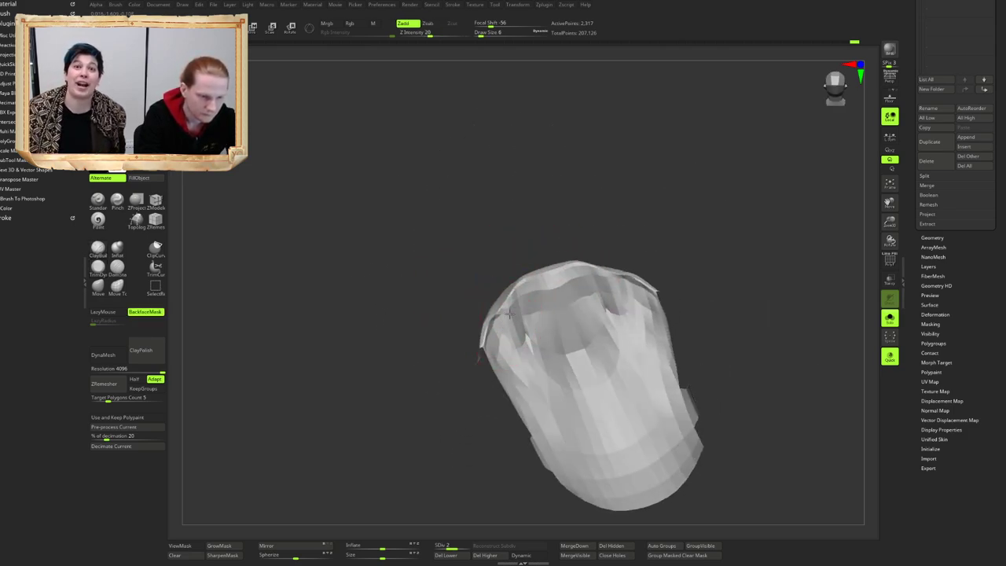
{"action": "left_click_drag", "start_coordinate": [539, 308], "coordinate": [508, 341]}
{"action": "right_click_drag", "start_coordinate": [519, 332], "coordinate": [525, 307]}
{"action": "mouse_move", "coordinate": [550, 286]}
{"action": "left_mouse_down"}
{"action": "mouse_move", "coordinate": [528, 291]}
{"action": "mouse_move", "coordinate": [511, 330]}
{"action": "left_mouse_up"}
{"action": "mouse_move", "coordinate": [517, 308]}
{"action": "right_mouse_down"}
{"action": "mouse_move", "coordinate": [511, 285]}
{"action": "mouse_move", "coordinate": [534, 287]}
{"action": "right_mouse_up"}
{"action": "left_click_drag", "start_coordinate": [533, 292], "coordinate": [521, 311]}
{"action": "right_click_drag", "start_coordinate": [530, 305], "coordinate": [506, 299]}
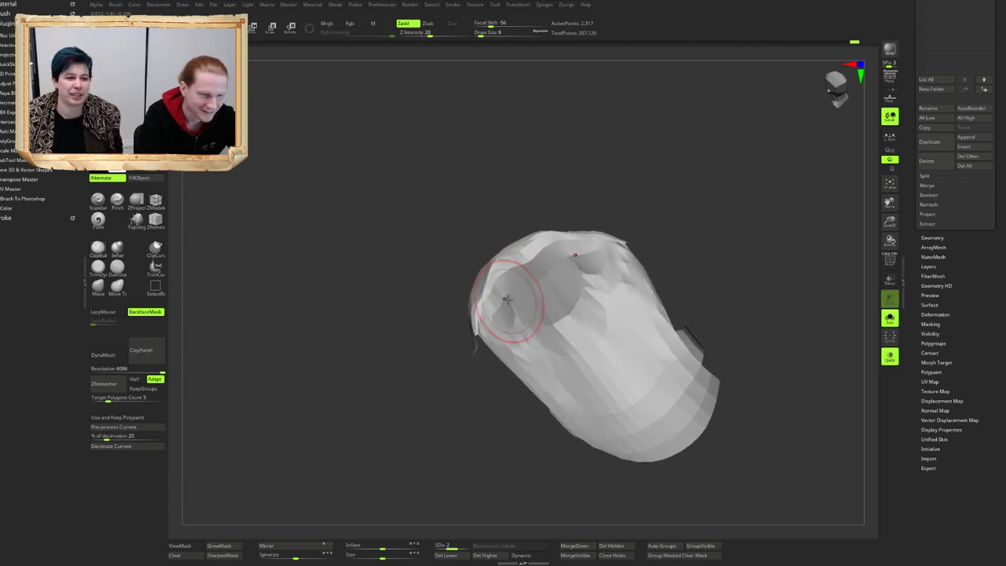
{"action": "left_click_drag", "start_coordinate": [507, 299], "coordinate": [498, 321]}
{"action": "mouse_move", "coordinate": [499, 309]}
{"action": "right_mouse_down"}
{"action": "mouse_move", "coordinate": [512, 300]}
{"action": "mouse_move", "coordinate": [496, 284]}
{"action": "mouse_move", "coordinate": [542, 291]}
{"action": "right_mouse_up"}
Step: Refine the isolated lower lip at a draw size of 4 and show the whole head again
{"action": "key", "text": "2"}
{"action": "key", "text": "["}
{"action": "key", "text": "1"}
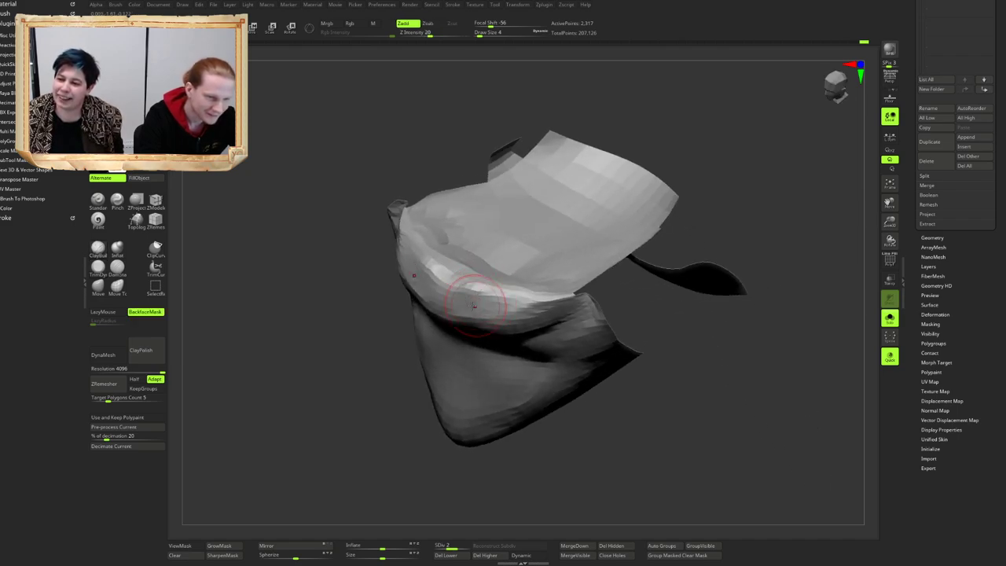
{"action": "right_click_drag", "start_coordinate": [476, 285], "coordinate": [524, 275], "text": "shift"}
{"action": "key", "text": "ctrl+shift+s"}
{"action": "right_click_drag", "start_coordinate": [579, 304], "coordinate": [625, 262], "text": "ctrl"}
{"action": "key", "text": "ctrl+shift+s"}
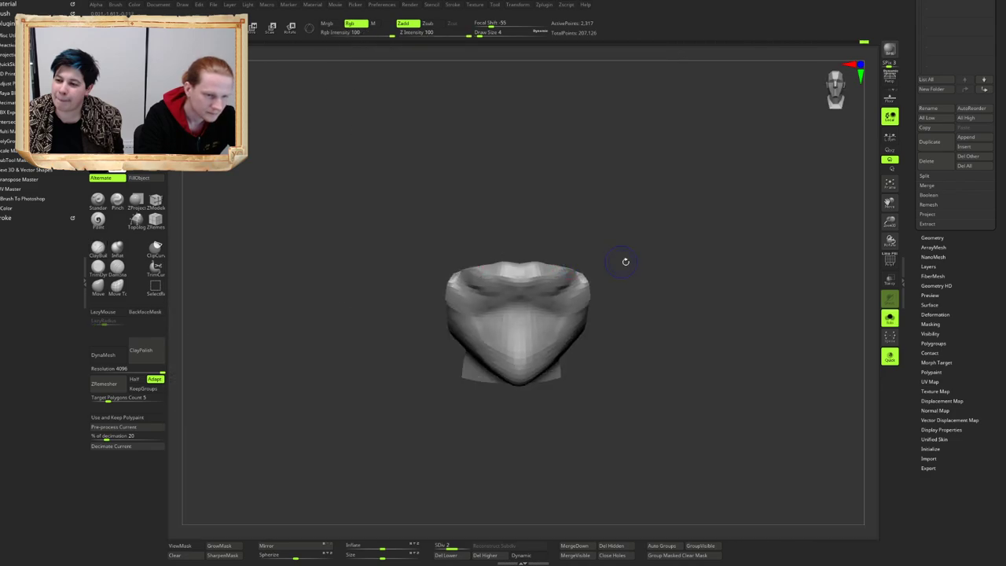
{"action": "left_click", "coordinate": [725, 238], "text": "ctrl+shift"}
Step: Carve the crease between the side of the nose and the cheek with DamStandard at a draw size of 7
{"action": "right_click_drag", "start_coordinate": [554, 254], "coordinate": [496, 231]}
{"action": "right_click_drag", "start_coordinate": [496, 230], "coordinate": [438, 236]}
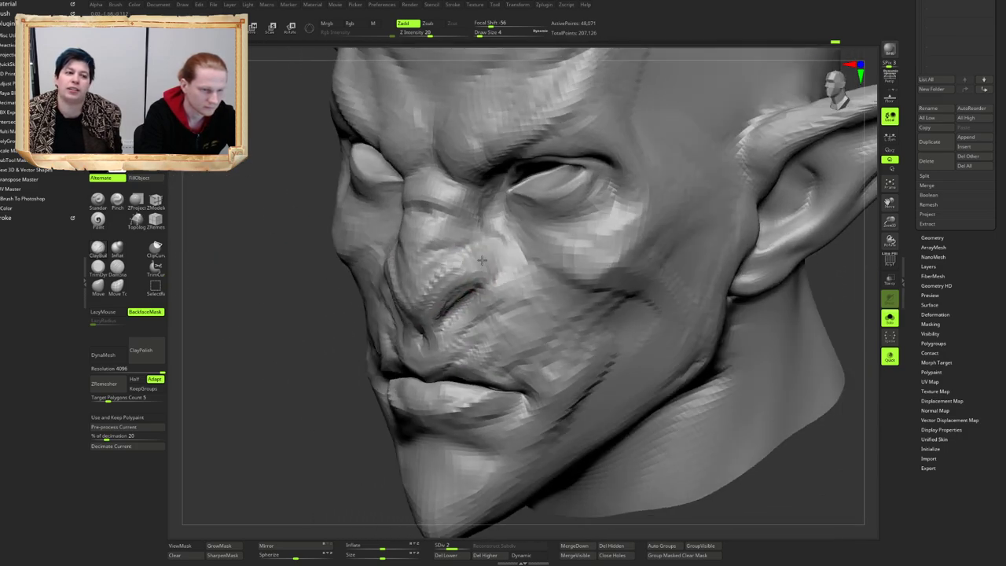
{"action": "right_click_drag", "start_coordinate": [482, 260], "coordinate": [454, 249]}
{"action": "key", "text": "b"}
{"action": "key", "text": "d"}
{"action": "key", "text": "s"}
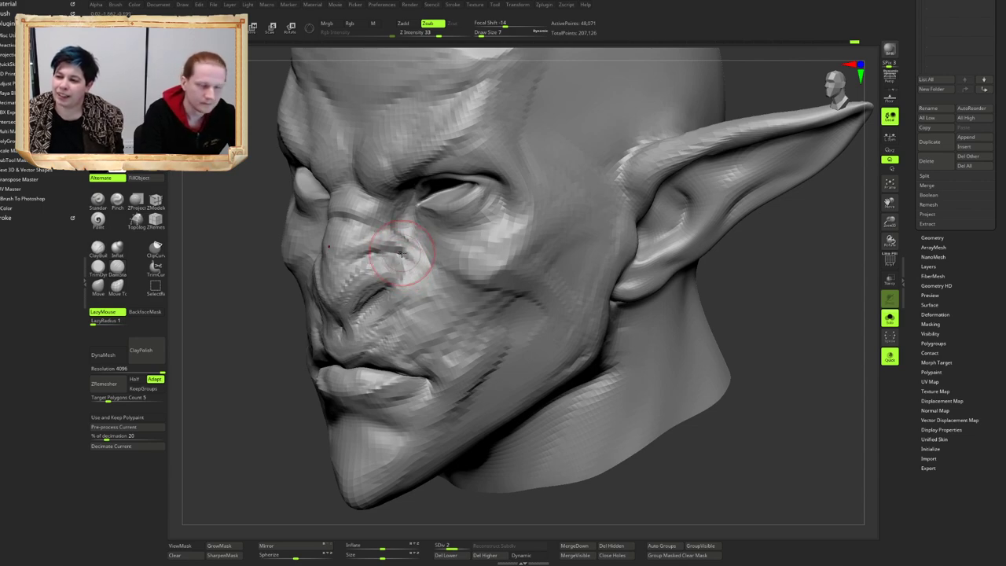
{"action": "mouse_move", "coordinate": [401, 253]}
{"action": "right_mouse_down"}
{"action": "mouse_move", "coordinate": [409, 275]}
{"action": "mouse_move", "coordinate": [405, 260]}
{"action": "right_mouse_up"}
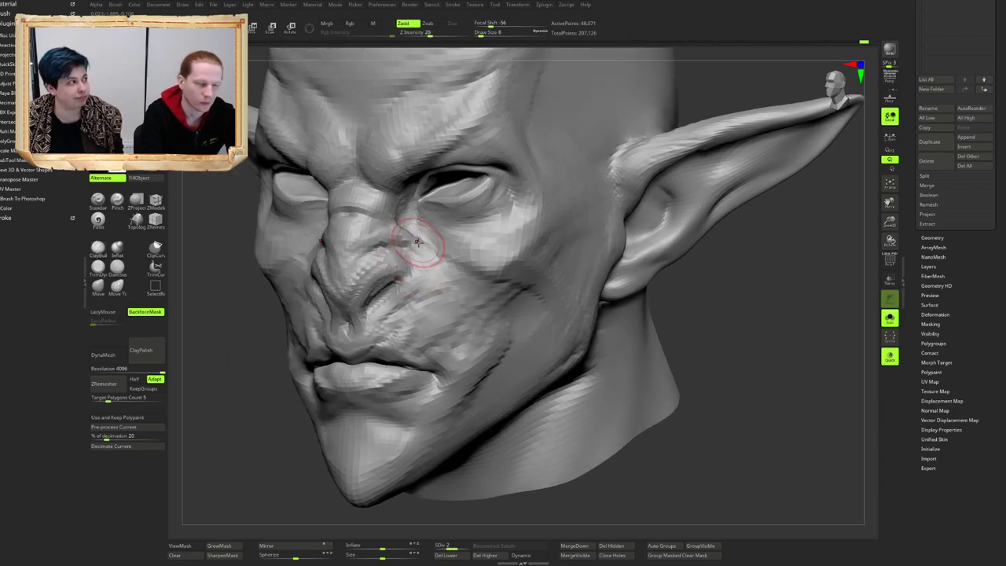
Step: Build up the area between the nose bridge and the inner eye corner with ClayBuildup at a draw size of 5
{"action": "mouse_move", "coordinate": [417, 247]}
{"action": "right_mouse_down", "text": "ctrl"}
{"action": "mouse_move", "coordinate": [411, 236]}
{"action": "mouse_move", "coordinate": [421, 253]}
{"action": "mouse_move", "coordinate": [409, 261]}
{"action": "mouse_move", "coordinate": [459, 260]}
{"action": "right_mouse_up", "text": "ctrl"}
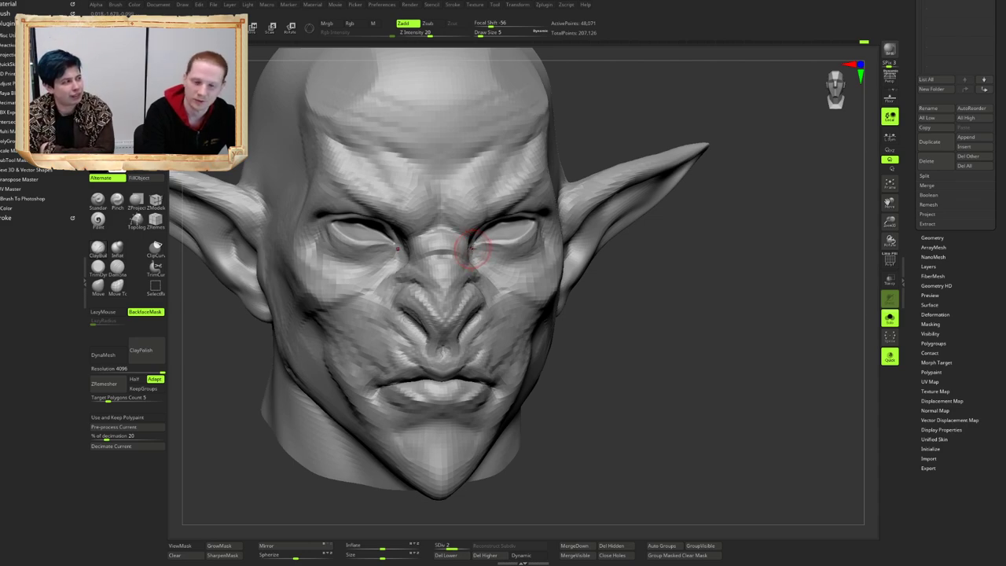
{"action": "right_click_drag", "start_coordinate": [421, 259], "coordinate": [433, 262]}
{"action": "right_click_drag", "start_coordinate": [432, 262], "coordinate": [435, 276], "text": "ctrl"}
{"action": "mouse_move", "coordinate": [428, 264]}
{"action": "right_mouse_down"}
{"action": "mouse_move", "coordinate": [480, 265]}
{"action": "mouse_move", "coordinate": [417, 264]}
{"action": "mouse_move", "coordinate": [421, 249]}
{"action": "mouse_move", "coordinate": [409, 238]}
{"action": "mouse_move", "coordinate": [433, 230]}
{"action": "mouse_move", "coordinate": [403, 243]}
{"action": "mouse_move", "coordinate": [440, 234]}
{"action": "mouse_move", "coordinate": [425, 227]}
{"action": "right_mouse_up"}
Step: Define the wrinkles on the side of the nose with DamStandard and subtractive ClayBuildup
{"action": "key", "text": "bracketright"}
{"action": "key", "text": "b"}
{"action": "key", "text": "d"}
{"action": "key", "text": "s"}
{"action": "key", "text": "b"}
{"action": "key", "text": "d"}
{"action": "key", "text": "s"}
{"action": "mouse_move", "coordinate": [489, 211]}
{"action": "right_mouse_down"}
{"action": "mouse_move", "coordinate": [429, 222]}
{"action": "mouse_move", "coordinate": [493, 229]}
{"action": "mouse_move", "coordinate": [471, 209]}
{"action": "mouse_move", "coordinate": [527, 212]}
{"action": "right_mouse_up"}
{"action": "key", "text": "b"}
{"action": "key", "text": "c"}
{"action": "key", "text": "b"}
{"action": "mouse_move", "coordinate": [425, 211]}
{"action": "right_mouse_down", "text": "ctrl"}
{"action": "mouse_move", "coordinate": [412, 229]}
{"action": "mouse_move", "coordinate": [386, 231]}
{"action": "right_mouse_up", "text": "ctrl"}
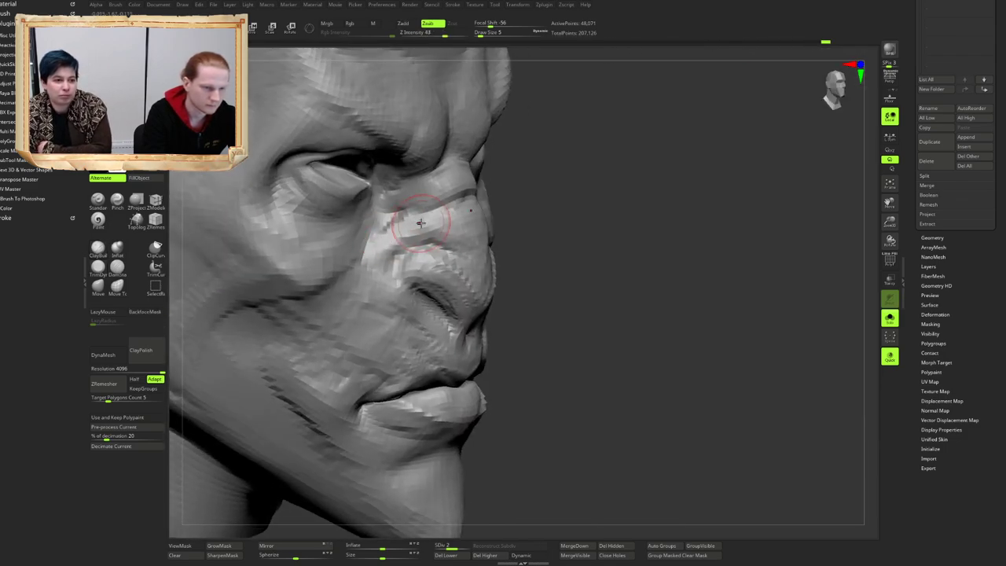
Step: Build up the nose bridge between the eyes with ClayBuildup at a draw size of 4
{"action": "mouse_move", "coordinate": [475, 211]}
{"action": "right_mouse_down", "text": "ctrl"}
{"action": "mouse_move", "coordinate": [468, 189]}
{"action": "mouse_move", "coordinate": [479, 217]}
{"action": "mouse_move", "coordinate": [464, 216]}
{"action": "mouse_move", "coordinate": [490, 199]}
{"action": "mouse_move", "coordinate": [483, 217]}
{"action": "right_mouse_up", "text": "ctrl"}
{"action": "key", "text": "bracketright"}
{"action": "key", "text": "bracketleft"}
{"action": "key", "text": "1"}
{"action": "left_click_drag", "start_coordinate": [478, 220], "coordinate": [485, 228]}
{"action": "right_click_drag", "start_coordinate": [481, 235], "coordinate": [484, 216], "text": "alt"}
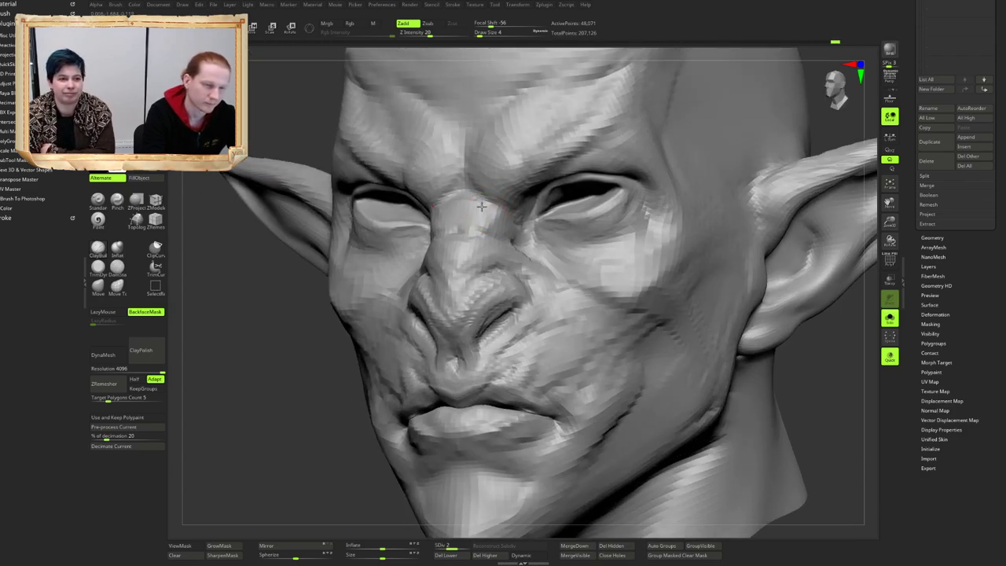
{"action": "mouse_move", "coordinate": [481, 206]}
{"action": "right_mouse_down"}
{"action": "mouse_move", "coordinate": [497, 225]}
{"action": "mouse_move", "coordinate": [468, 213]}
{"action": "mouse_move", "coordinate": [493, 216]}
{"action": "right_mouse_up"}
{"action": "mouse_move", "coordinate": [451, 258]}
{"action": "right_mouse_down"}
{"action": "mouse_move", "coordinate": [488, 253]}
{"action": "mouse_move", "coordinate": [472, 228]}
{"action": "mouse_move", "coordinate": [471, 240]}
{"action": "mouse_move", "coordinate": [487, 208]}
{"action": "mouse_move", "coordinate": [515, 200]}
{"action": "mouse_move", "coordinate": [524, 181]}
{"action": "mouse_move", "coordinate": [551, 189]}
{"action": "mouse_move", "coordinate": [536, 185]}
{"action": "right_mouse_up"}
Step: Choose the Move brush and mask the brow area from the lower forehead down to the upper eyelids
{"action": "key", "text": "b"}
{"action": "key", "text": "m"}
{"action": "key", "text": "v"}
{"action": "right_click_drag", "start_coordinate": [536, 186], "coordinate": [534, 206], "text": "ctrl"}
{"action": "left_click_drag", "start_coordinate": [463, 154], "coordinate": [473, 198], "text": "ctrl"}
{"action": "left_click_drag", "start_coordinate": [509, 230], "coordinate": [503, 173], "text": "ctrl"}
{"action": "key", "text": "ctrl+z"}
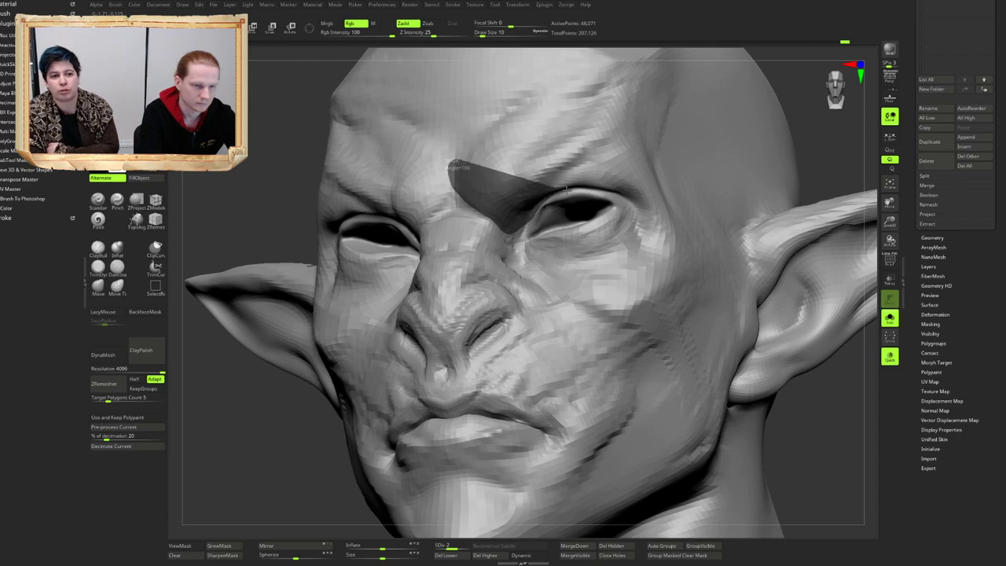
{"action": "mouse_move", "coordinate": [566, 188]}
{"action": "left_mouse_down", "text": "ctrl"}
{"action": "mouse_move", "coordinate": [648, 162]}
{"action": "mouse_move", "coordinate": [477, 101]}
{"action": "mouse_move", "coordinate": [465, 116]}
{"action": "left_mouse_up", "text": "ctrl"}
{"action": "mouse_move", "coordinate": [523, 159]}
{"action": "right_mouse_down", "text": "ctrl"}
{"action": "mouse_move", "coordinate": [526, 141]}
{"action": "mouse_move", "coordinate": [530, 228]}
{"action": "mouse_move", "coordinate": [562, 236]}
{"action": "mouse_move", "coordinate": [568, 224]}
{"action": "right_mouse_up", "text": "ctrl"}
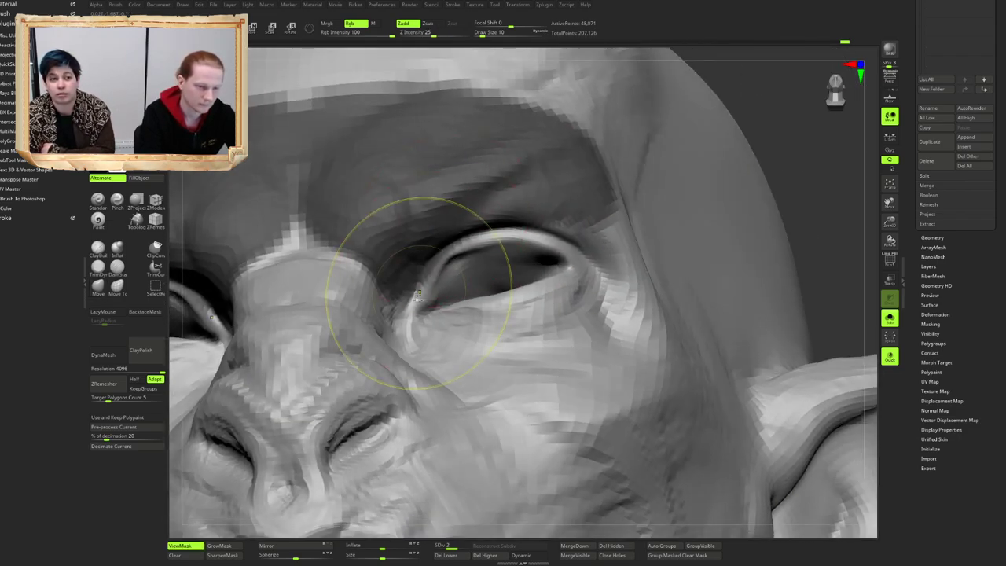
{"action": "left_click_drag", "start_coordinate": [419, 291], "coordinate": [422, 276], "text": "ctrl"}
{"action": "mouse_move", "coordinate": [520, 230]}
{"action": "left_mouse_down", "text": "ctrl"}
{"action": "mouse_move", "coordinate": [510, 332]}
{"action": "mouse_move", "coordinate": [434, 321]}
{"action": "left_mouse_up", "text": "ctrl"}
{"action": "right_click_drag", "start_coordinate": [534, 291], "coordinate": [542, 182], "text": "ctrl"}
Step: Erase the stray mask at the back of the head and invert the mask so only the brow is editable
{"action": "mouse_move", "coordinate": [542, 183]}
{"action": "right_mouse_down"}
{"action": "mouse_move", "coordinate": [484, 176]}
{"action": "mouse_move", "coordinate": [395, 221]}
{"action": "right_mouse_up"}
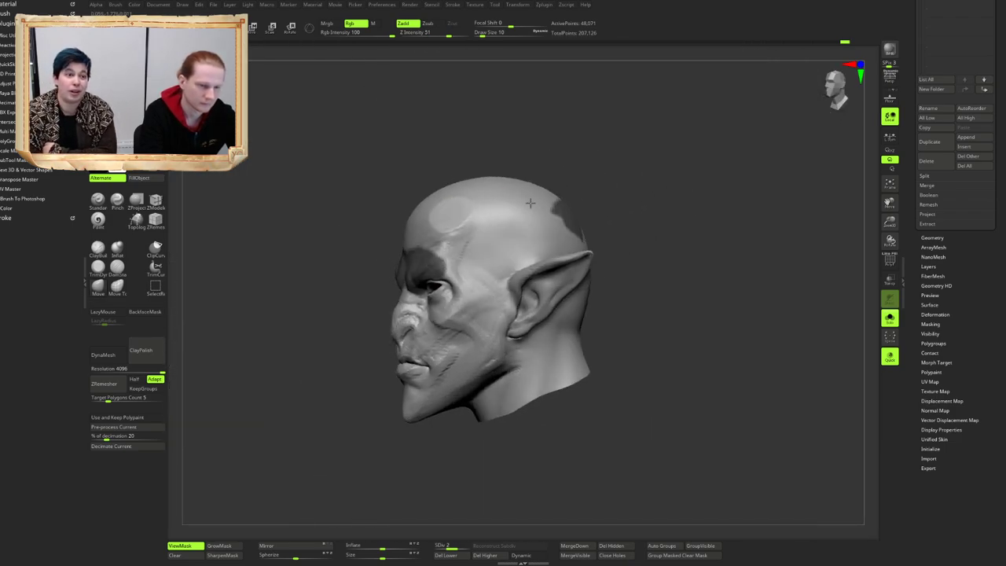
{"action": "right_click_drag", "start_coordinate": [530, 199], "coordinate": [499, 195]}
{"action": "left_click_drag", "start_coordinate": [563, 134], "coordinate": [727, 197], "text": "ctrl+alt"}
{"action": "right_click_drag", "start_coordinate": [353, 244], "coordinate": [397, 248]}
{"action": "right_click_drag", "start_coordinate": [442, 205], "coordinate": [453, 278], "text": "ctrl"}
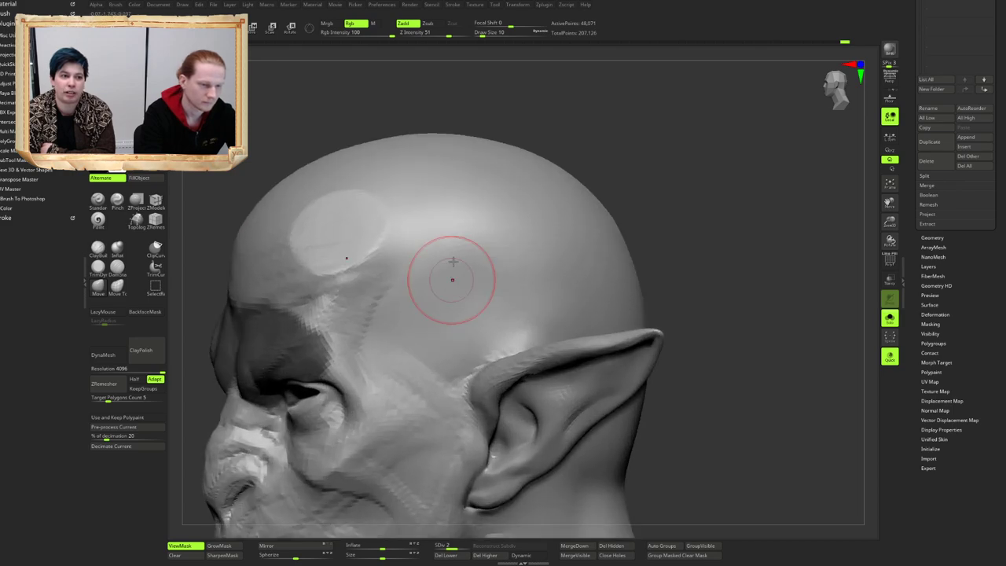
{"action": "right_click_drag", "start_coordinate": [392, 271], "coordinate": [545, 211]}
{"action": "left_click", "coordinate": [731, 174], "text": "ctrl"}
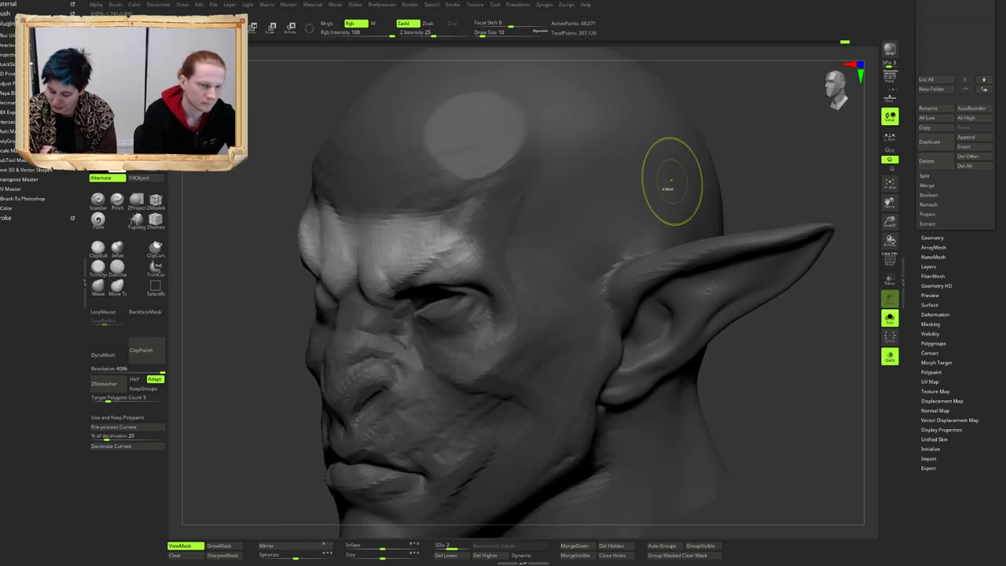
Step: Pull the unmasked inner brow slightly down toward the nose bridge with the Move brush
{"action": "right_click_drag", "start_coordinate": [498, 244], "coordinate": [465, 275]}
{"action": "mouse_move", "coordinate": [434, 203]}
{"action": "right_mouse_down", "text": "ctrl"}
{"action": "mouse_move", "coordinate": [430, 263]}
{"action": "mouse_move", "coordinate": [455, 271]}
{"action": "right_mouse_up", "text": "ctrl"}
{"action": "mouse_move", "coordinate": [444, 275]}
{"action": "right_mouse_down", "text": "ctrl"}
{"action": "mouse_move", "coordinate": [420, 245]}
{"action": "mouse_move", "coordinate": [435, 243]}
{"action": "mouse_move", "coordinate": [407, 284]}
{"action": "right_mouse_up", "text": "ctrl"}
{"action": "key", "text": "bracketright"}
{"action": "key", "text": "bracketleft"}
{"action": "left_click_drag", "start_coordinate": [406, 284], "coordinate": [403, 288]}
{"action": "mouse_move", "coordinate": [407, 271]}
{"action": "right_mouse_down"}
{"action": "mouse_move", "coordinate": [397, 223]}
{"action": "mouse_move", "coordinate": [417, 225]}
{"action": "mouse_move", "coordinate": [411, 264]}
{"action": "mouse_move", "coordinate": [422, 245]}
{"action": "mouse_move", "coordinate": [418, 262]}
{"action": "mouse_move", "coordinate": [550, 271]}
{"action": "mouse_move", "coordinate": [492, 242]}
{"action": "mouse_move", "coordinate": [492, 280]}
{"action": "mouse_move", "coordinate": [485, 261]}
{"action": "mouse_move", "coordinate": [496, 236]}
{"action": "mouse_move", "coordinate": [428, 242]}
{"action": "mouse_move", "coordinate": [474, 262]}
{"action": "mouse_move", "coordinate": [465, 260]}
{"action": "right_mouse_up"}
Step: Refine the brow ridge volume with ClayBuildup at a draw size of 7 and clear the mask
{"action": "key", "text": "bracketleft"}
{"action": "key", "text": "b"}
{"action": "key", "text": "c"}
{"action": "key", "text": "b"}
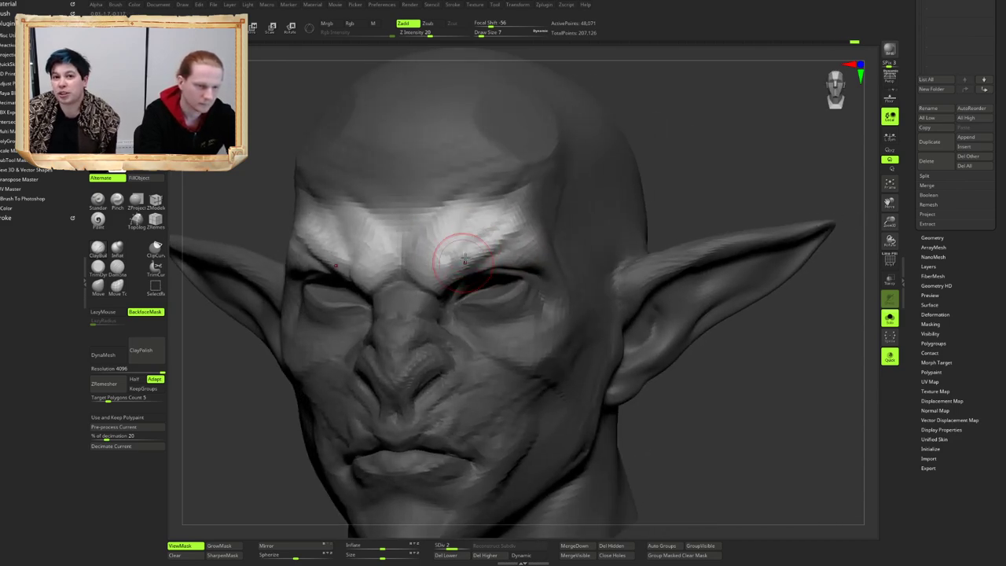
{"action": "right_click_drag", "start_coordinate": [500, 221], "coordinate": [481, 226]}
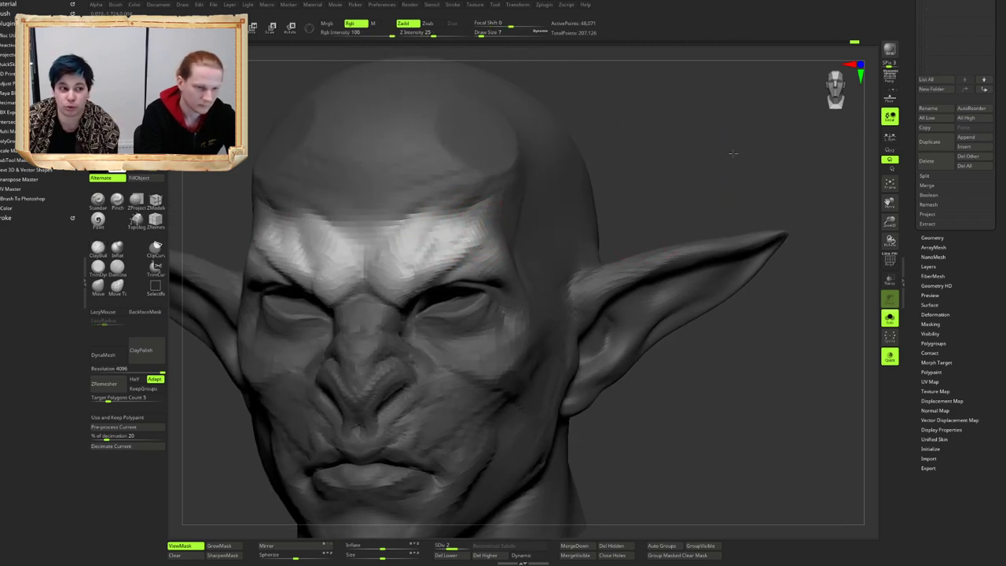
{"action": "left_click_drag", "start_coordinate": [731, 155], "coordinate": [758, 180], "text": "ctrl"}
Step: Display the whole figure with its horns and body and select the Eyes subtool
{"action": "key", "text": "f"}
{"action": "right_click_drag", "start_coordinate": [510, 185], "coordinate": [577, 197]}
{"action": "mouse_move", "coordinate": [440, 212]}
{"action": "right_mouse_down"}
{"action": "mouse_move", "coordinate": [429, 216]}
{"action": "mouse_move", "coordinate": [473, 251]}
{"action": "mouse_move", "coordinate": [448, 255]}
{"action": "mouse_move", "coordinate": [500, 226]}
{"action": "right_mouse_up"}
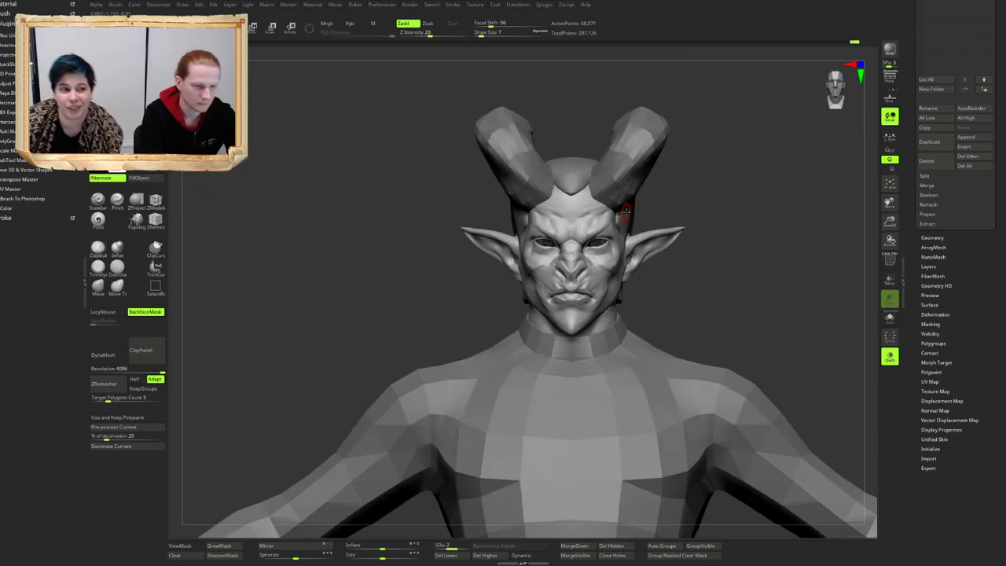
{"action": "right_click_drag", "start_coordinate": [500, 226], "coordinate": [520, 245]}
{"action": "key", "text": "shift+d"}
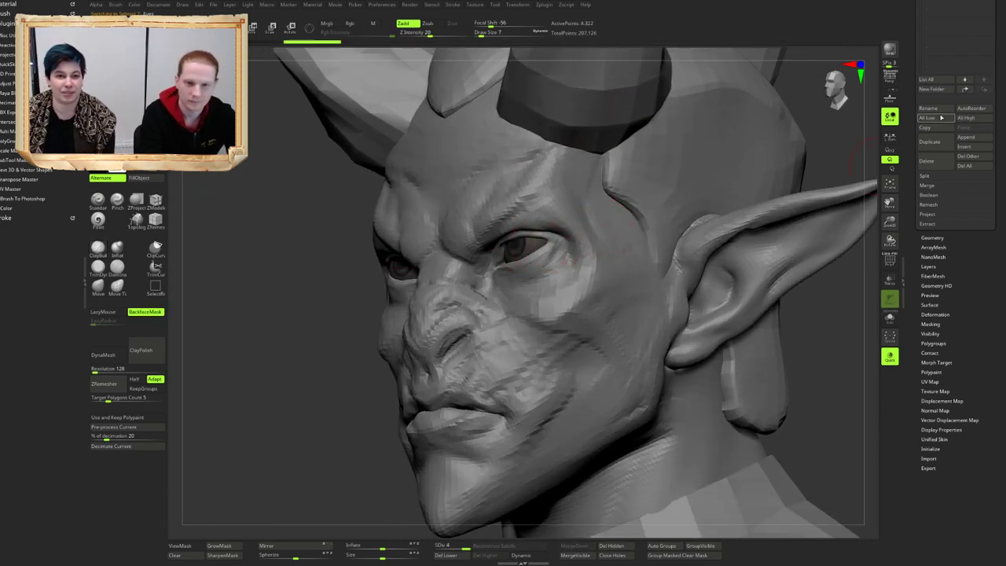
Step: Turn off the texture map on the Eyes subtool
{"action": "left_click", "coordinate": [933, 237]}
{"action": "left_click_drag", "start_coordinate": [916, 244], "coordinate": [909, 287]}
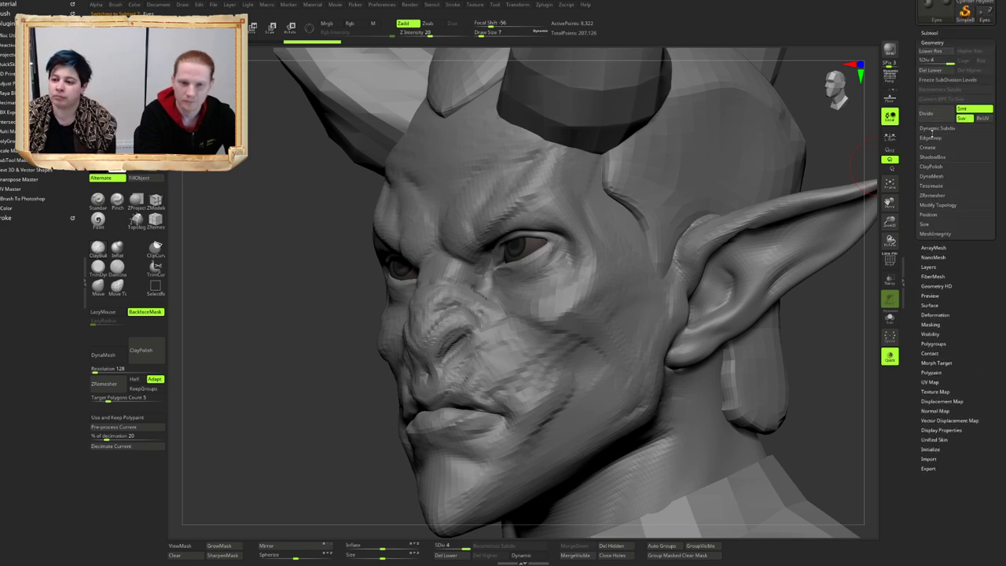
{"action": "left_click_drag", "start_coordinate": [916, 77], "coordinate": [918, 180]}
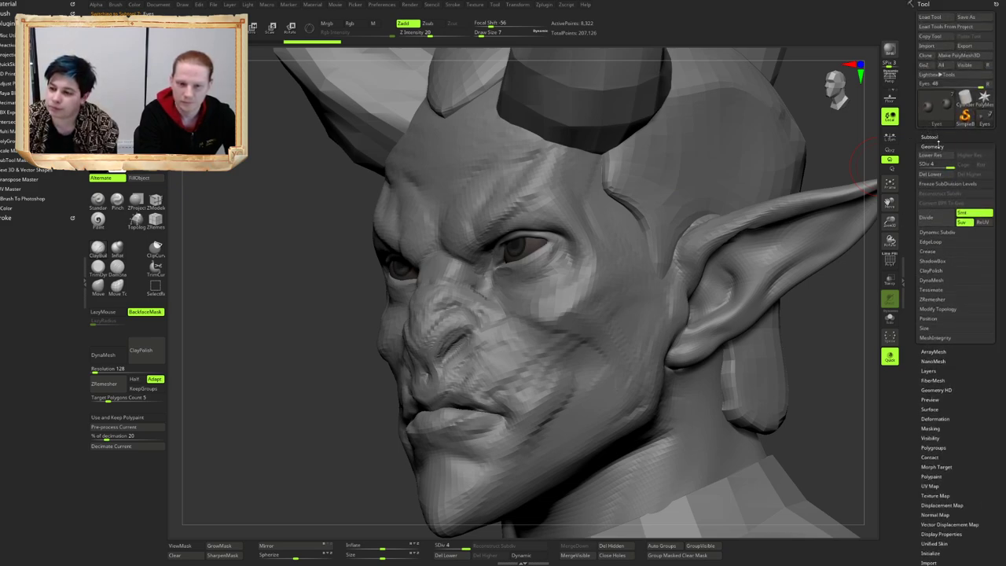
{"action": "scroll", "coordinate": [919, 409], "scroll_direction": "down", "scroll_amount": 3}
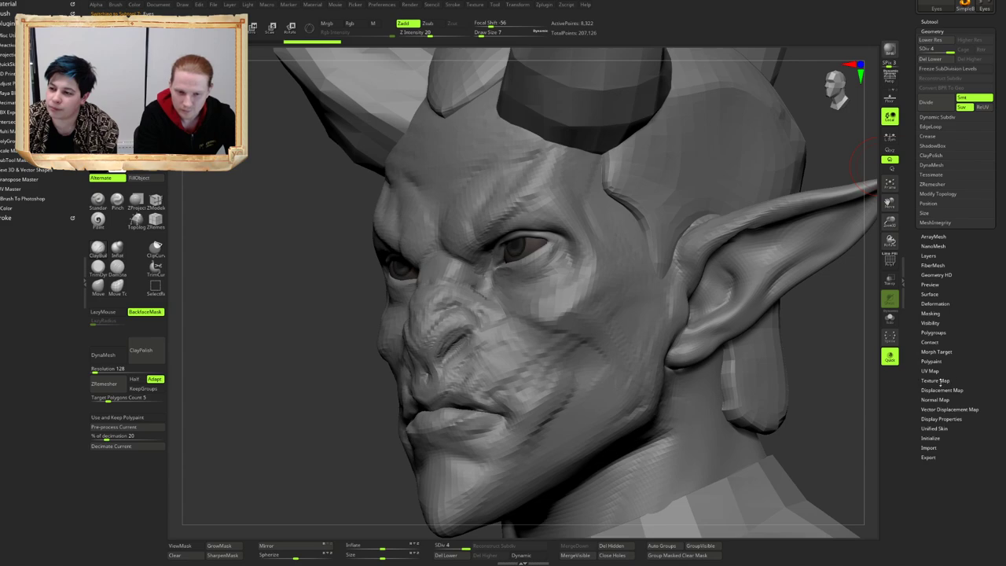
{"action": "left_click", "coordinate": [933, 381]}
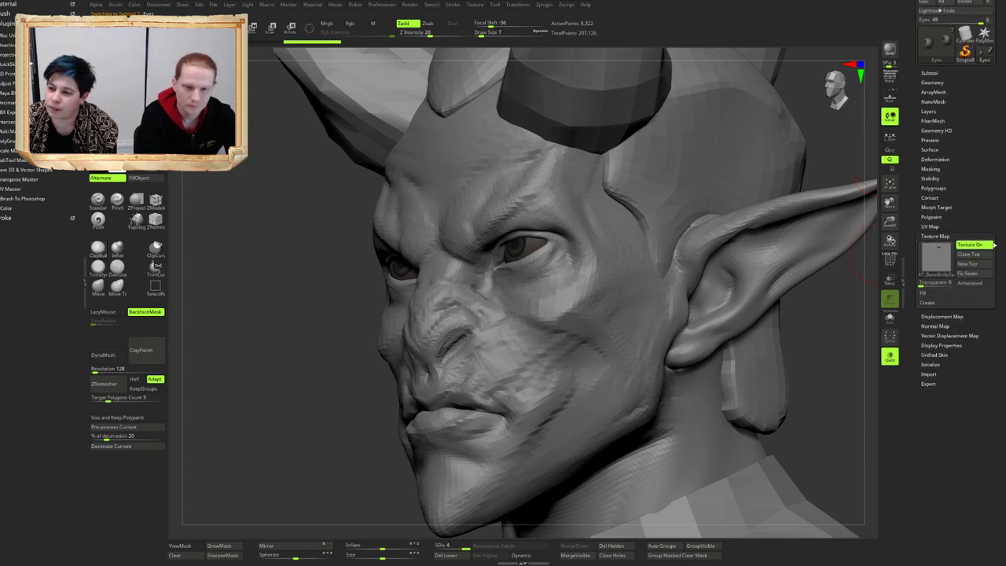
{"action": "left_click", "coordinate": [978, 244]}
Step: Reselect the head subtool and build up the upper forehead beside the horn bases with ClayBuildup at a draw size of 8
{"action": "right_click_drag", "start_coordinate": [644, 243], "coordinate": [755, 259]}
{"action": "right_click_drag", "start_coordinate": [503, 346], "coordinate": [525, 281], "text": "ctrl"}
{"action": "left_click", "coordinate": [563, 250], "text": "alt"}
{"action": "mouse_move", "coordinate": [588, 220]}
{"action": "right_mouse_down", "text": "shift"}
{"action": "mouse_move", "coordinate": [501, 254]}
{"action": "mouse_move", "coordinate": [503, 275]}
{"action": "right_mouse_up", "text": "shift"}
{"action": "mouse_move", "coordinate": [503, 275]}
{"action": "right_mouse_down"}
{"action": "mouse_move", "coordinate": [498, 261]}
{"action": "mouse_move", "coordinate": [454, 232]}
{"action": "right_mouse_up"}
{"action": "left_click_drag", "start_coordinate": [429, 245], "coordinate": [453, 233]}
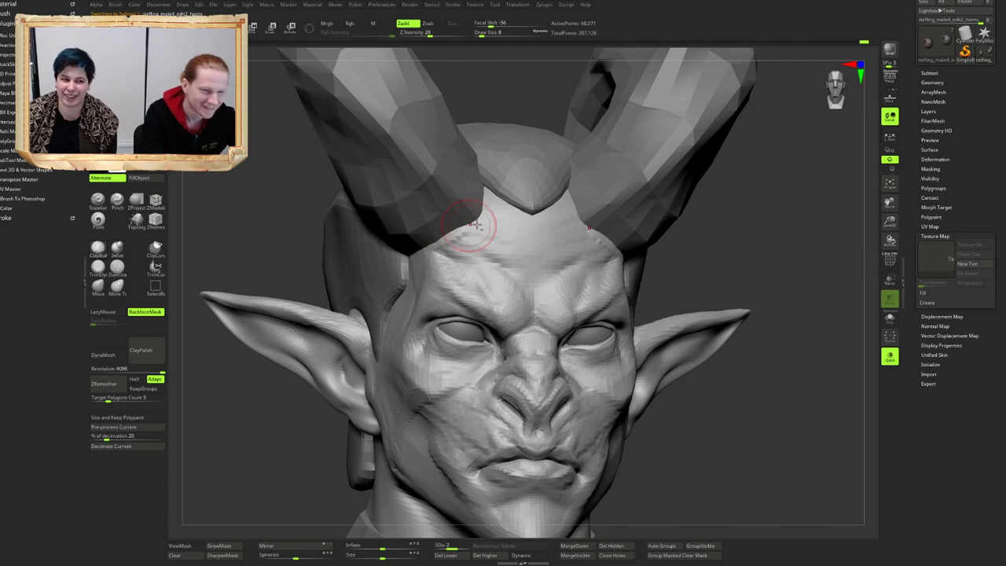
{"action": "right_click_drag", "start_coordinate": [476, 227], "coordinate": [470, 250]}
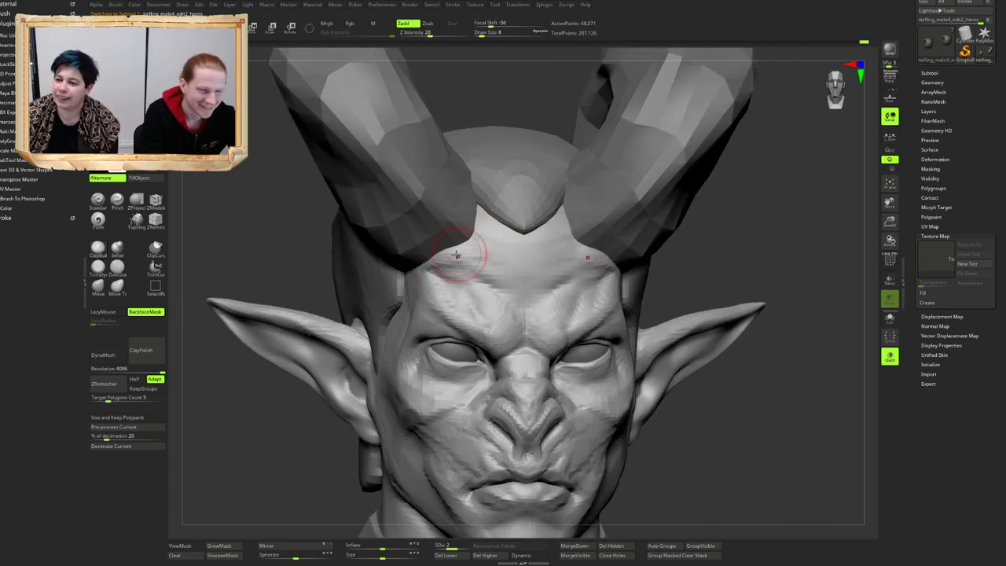
{"action": "left_click_drag", "start_coordinate": [457, 255], "coordinate": [473, 239]}
{"action": "mouse_move", "coordinate": [475, 231]}
{"action": "right_mouse_down"}
{"action": "mouse_move", "coordinate": [474, 243]}
{"action": "mouse_move", "coordinate": [462, 242]}
{"action": "right_mouse_up"}
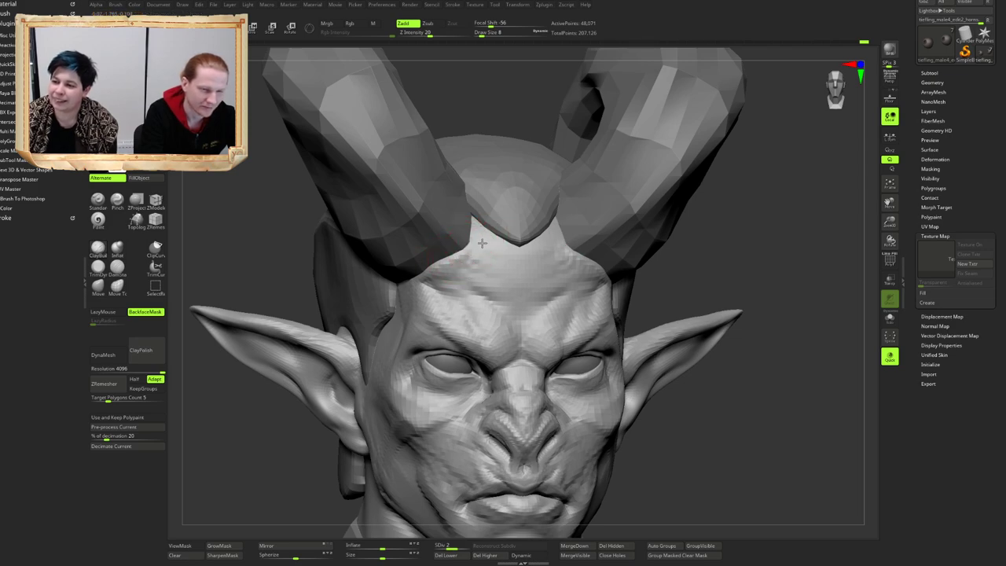
{"action": "mouse_move", "coordinate": [482, 242]}
{"action": "right_mouse_down", "text": "alt"}
{"action": "mouse_move", "coordinate": [479, 258]}
{"action": "mouse_move", "coordinate": [601, 237]}
{"action": "mouse_move", "coordinate": [426, 239]}
{"action": "right_mouse_up", "text": "alt"}
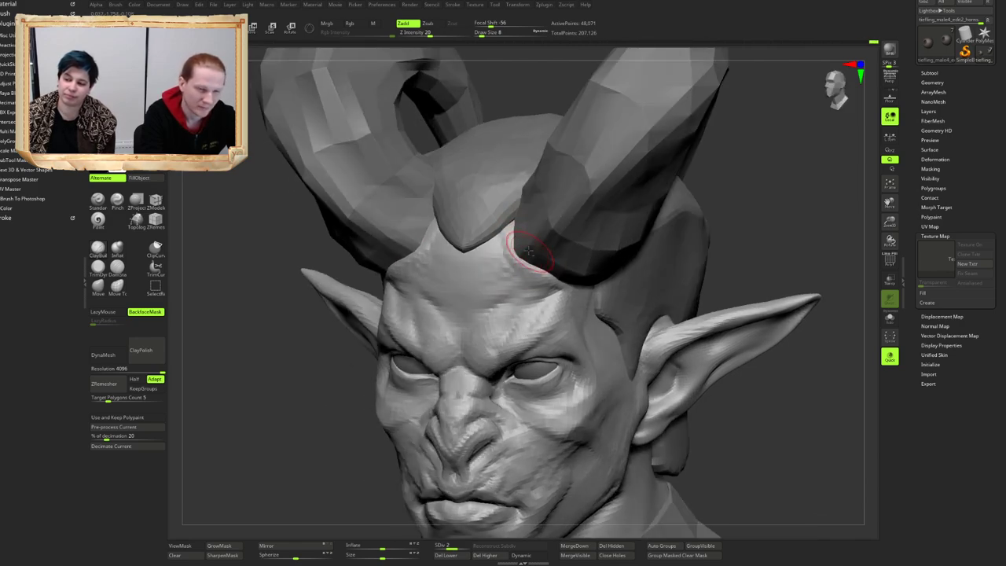
{"action": "right_click_drag", "start_coordinate": [539, 243], "coordinate": [536, 225], "text": "alt"}
{"action": "right_click_drag", "start_coordinate": [433, 220], "coordinate": [519, 223]}
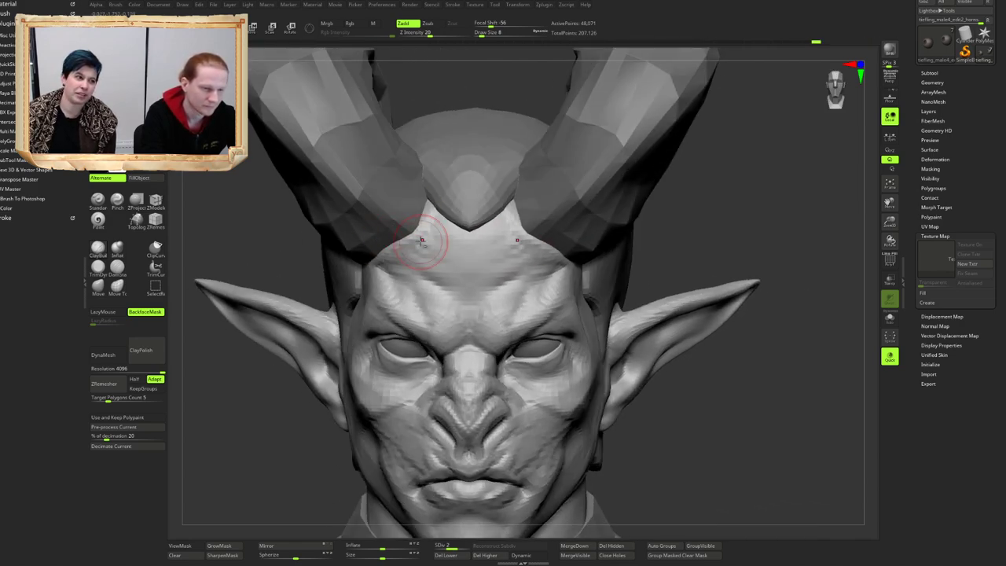
Step: Select the Horns subtool and divide it to subdivision level 2
{"action": "mouse_move", "coordinate": [422, 240]}
{"action": "right_mouse_down"}
{"action": "mouse_move", "coordinate": [436, 226]}
{"action": "mouse_move", "coordinate": [368, 235]}
{"action": "mouse_move", "coordinate": [398, 236]}
{"action": "mouse_move", "coordinate": [369, 223]}
{"action": "mouse_move", "coordinate": [353, 173]}
{"action": "mouse_move", "coordinate": [370, 228]}
{"action": "right_mouse_up"}
{"action": "mouse_move", "coordinate": [452, 214]}
{"action": "right_mouse_down"}
{"action": "mouse_move", "coordinate": [477, 204]}
{"action": "mouse_move", "coordinate": [479, 228]}
{"action": "mouse_move", "coordinate": [456, 233]}
{"action": "mouse_move", "coordinate": [510, 221]}
{"action": "mouse_move", "coordinate": [482, 230]}
{"action": "mouse_move", "coordinate": [476, 223]}
{"action": "mouse_move", "coordinate": [466, 245]}
{"action": "mouse_move", "coordinate": [454, 234]}
{"action": "mouse_move", "coordinate": [514, 222]}
{"action": "right_mouse_up"}
{"action": "right_click_drag", "start_coordinate": [515, 222], "coordinate": [432, 195], "text": "ctrl"}
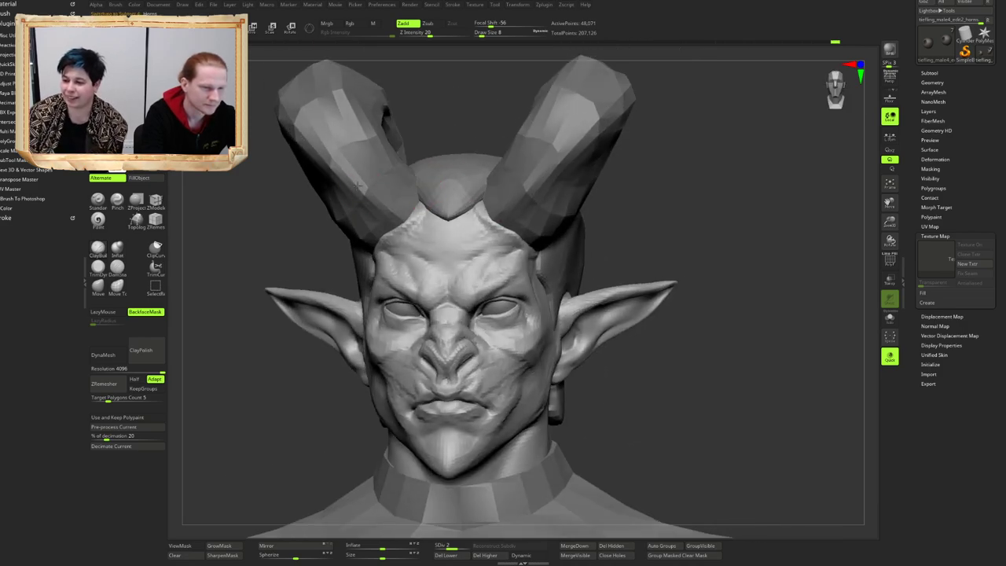
{"action": "left_click", "coordinate": [414, 202], "text": "alt"}
{"action": "key", "text": "ctrl+d"}
Step: Shape the front surfaces of the horns at a draw size of 14, finishing with the Zsub brush at Z Intensity 43
{"action": "right_click_drag", "start_coordinate": [557, 171], "coordinate": [452, 224], "text": "alt"}
{"action": "mouse_move", "coordinate": [452, 224]}
{"action": "right_mouse_down"}
{"action": "mouse_move", "coordinate": [485, 244]}
{"action": "mouse_move", "coordinate": [493, 238]}
{"action": "mouse_move", "coordinate": [474, 265]}
{"action": "mouse_move", "coordinate": [483, 272]}
{"action": "right_mouse_up"}
{"action": "key", "text": "bracketright"}
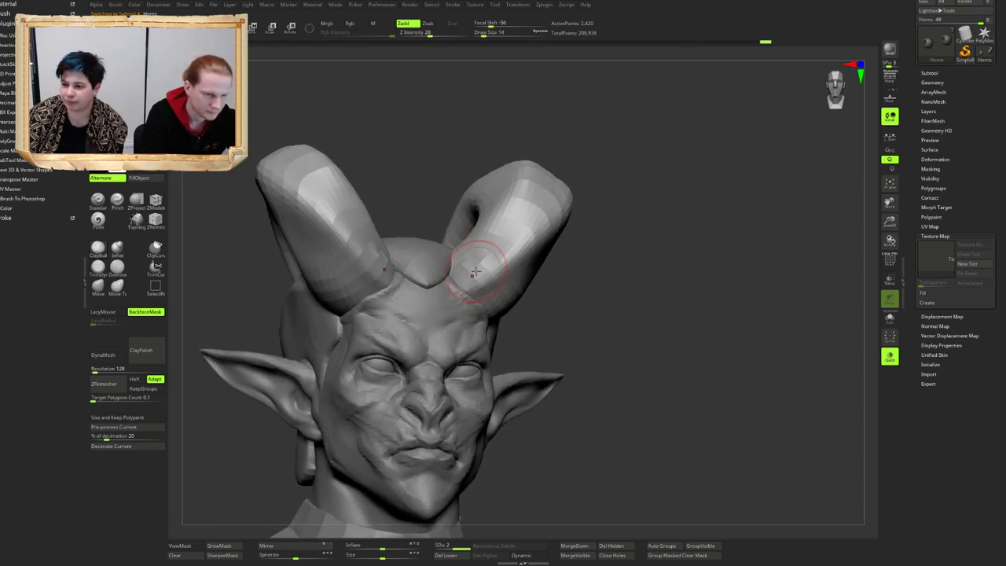
{"action": "mouse_move", "coordinate": [540, 245]}
{"action": "right_mouse_down"}
{"action": "mouse_move", "coordinate": [514, 203]}
{"action": "mouse_move", "coordinate": [509, 218]}
{"action": "mouse_move", "coordinate": [473, 229]}
{"action": "right_mouse_up"}
{"action": "key", "text": "2"}
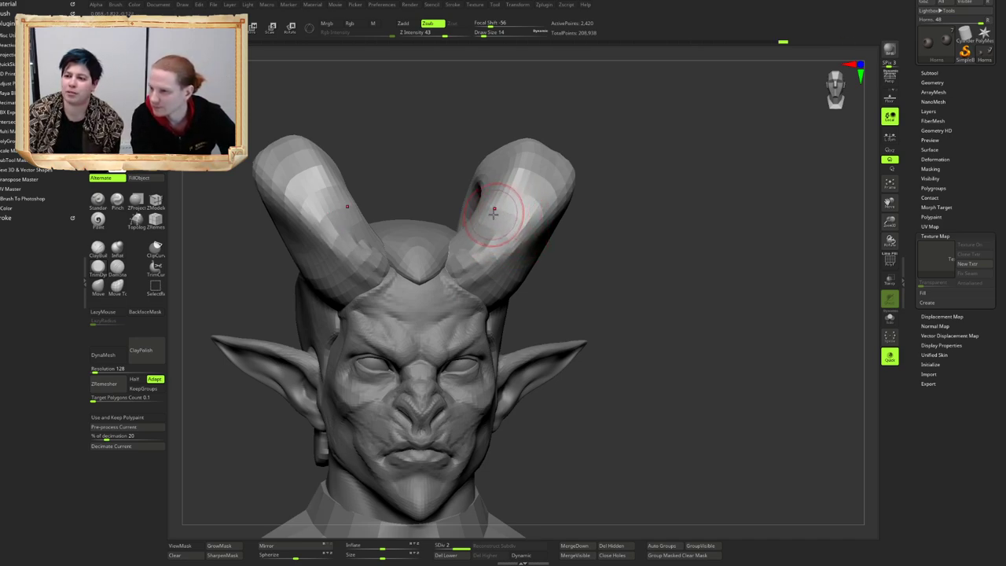
{"action": "right_click_drag", "start_coordinate": [500, 220], "coordinate": [500, 236]}
Step: Build up the lower horns near the forehead with ClayBuildup at draw sizes of 18 and 14
{"action": "key", "text": "1"}
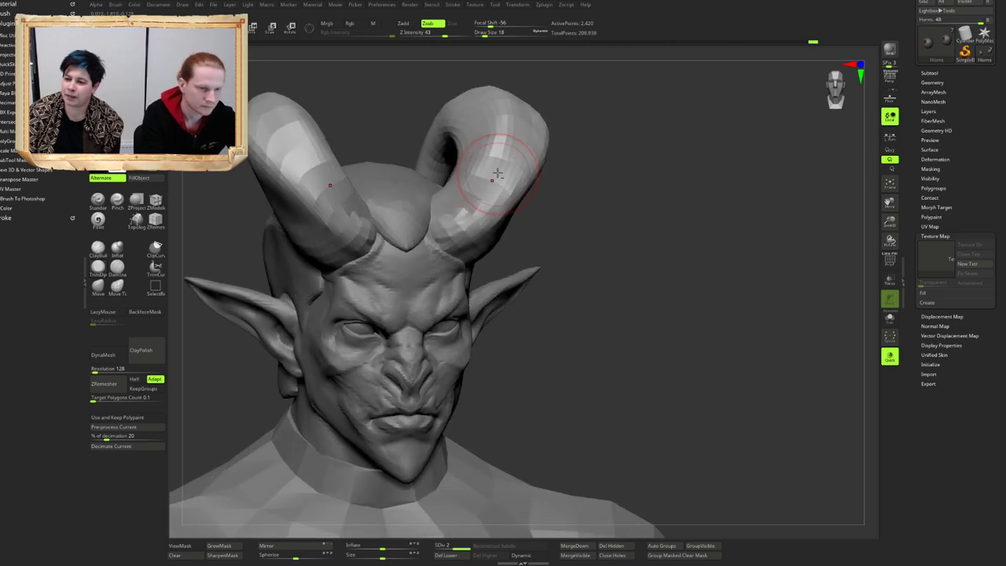
{"action": "mouse_move", "coordinate": [487, 220]}
{"action": "left_mouse_down"}
{"action": "mouse_move", "coordinate": [460, 231]}
{"action": "mouse_move", "coordinate": [472, 228]}
{"action": "left_mouse_up"}
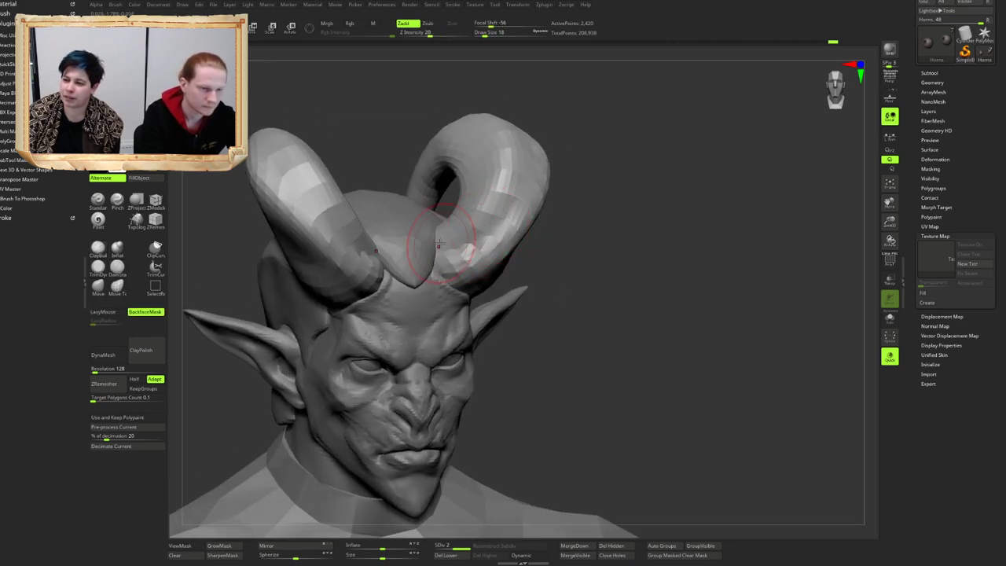
{"action": "left_click_drag", "start_coordinate": [469, 221], "coordinate": [509, 218]}
{"action": "right_click_drag", "start_coordinate": [500, 231], "coordinate": [476, 231]}
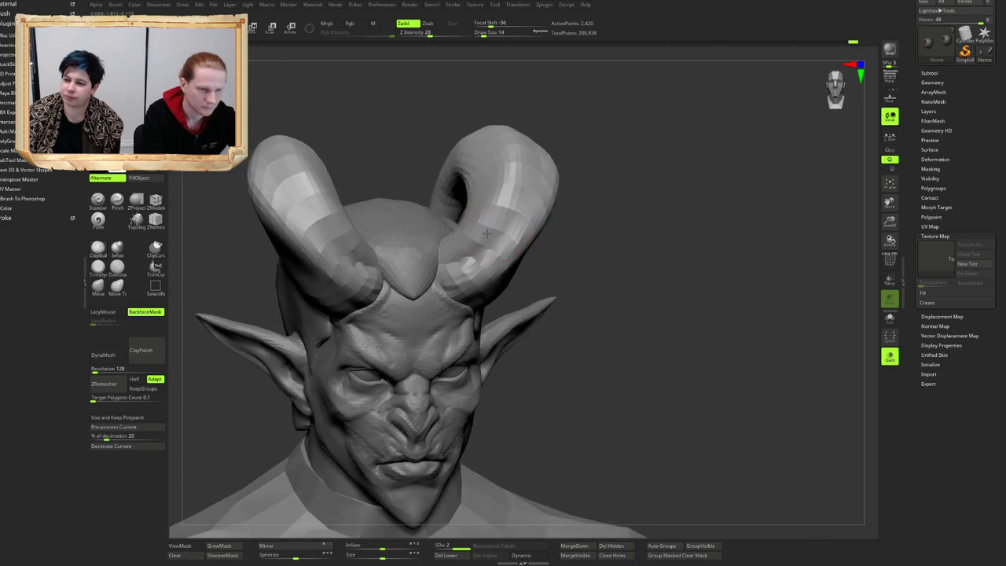
{"action": "left_click_drag", "start_coordinate": [509, 225], "coordinate": [508, 239]}
{"action": "mouse_move", "coordinate": [507, 234]}
{"action": "right_mouse_down"}
{"action": "mouse_move", "coordinate": [498, 225]}
{"action": "mouse_move", "coordinate": [509, 197]}
{"action": "mouse_move", "coordinate": [503, 206]}
{"action": "mouse_move", "coordinate": [498, 198]}
{"action": "mouse_move", "coordinate": [493, 218]}
{"action": "right_mouse_up"}
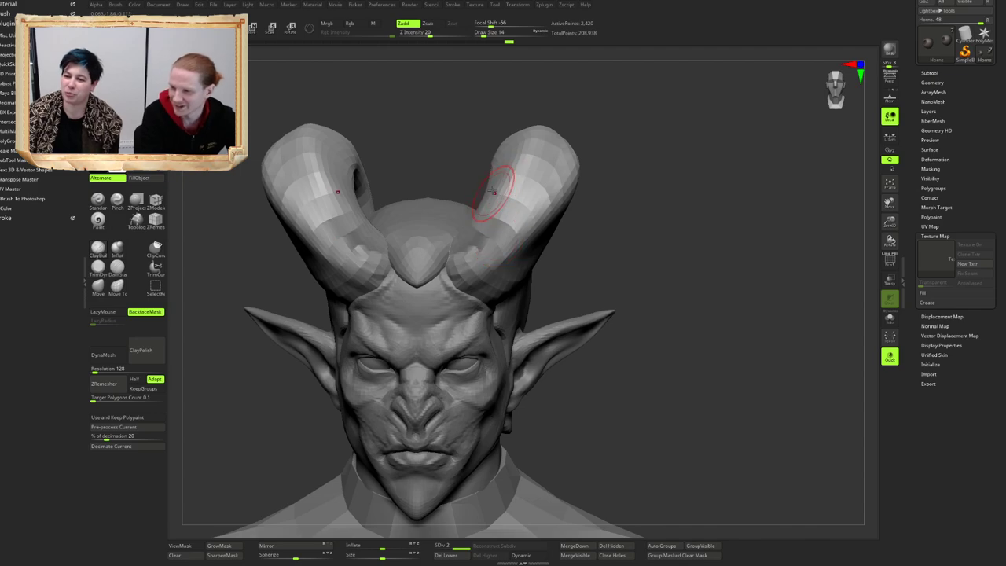
Step: Raise the horns to subdivision level 3 and smooth their lower front surfaces
{"action": "mouse_move", "coordinate": [465, 250]}
{"action": "right_mouse_down", "text": "alt"}
{"action": "mouse_move", "coordinate": [472, 220]}
{"action": "mouse_move", "coordinate": [499, 209]}
{"action": "right_mouse_up", "text": "alt"}
{"action": "key", "text": "d"}
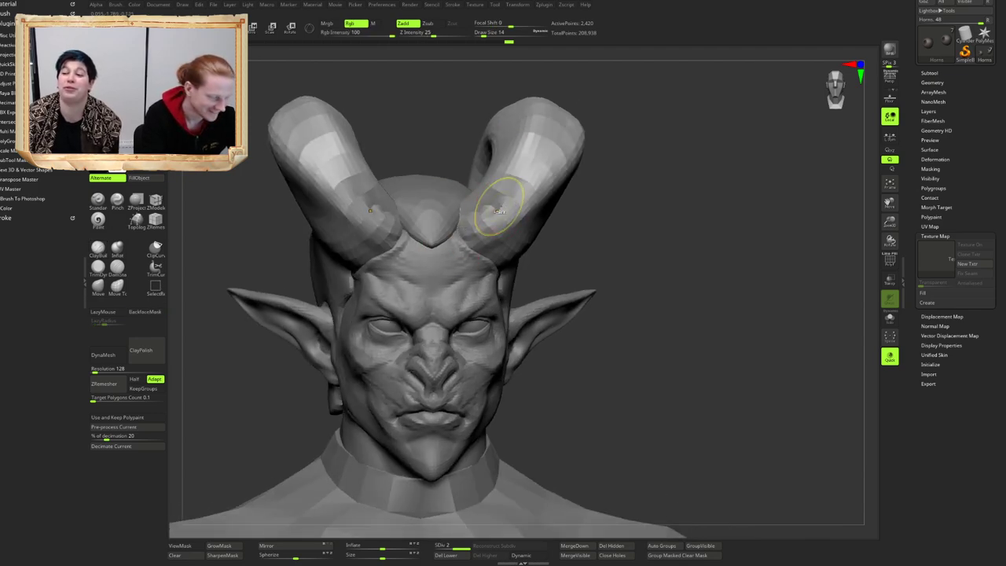
{"action": "left_click_drag", "start_coordinate": [498, 207], "coordinate": [514, 211], "text": "shift"}
Step: Plane the outer side of the horns with the Zsub brush at a draw size of 18
{"action": "right_click_drag", "start_coordinate": [515, 212], "coordinate": [501, 206]}
{"action": "right_click_drag", "start_coordinate": [501, 206], "coordinate": [509, 187], "text": "ctrl"}
{"action": "mouse_move", "coordinate": [515, 187]}
{"action": "right_mouse_down", "text": "alt"}
{"action": "mouse_move", "coordinate": [512, 224]}
{"action": "mouse_move", "coordinate": [528, 242]}
{"action": "right_mouse_up", "text": "alt"}
{"action": "mouse_move", "coordinate": [534, 232]}
{"action": "right_mouse_down", "text": "alt"}
{"action": "mouse_move", "coordinate": [515, 207]}
{"action": "mouse_move", "coordinate": [503, 210]}
{"action": "right_mouse_up", "text": "alt"}
{"action": "mouse_move", "coordinate": [594, 234]}
{"action": "right_mouse_down"}
{"action": "mouse_move", "coordinate": [559, 231]}
{"action": "mouse_move", "coordinate": [552, 245]}
{"action": "right_mouse_up"}
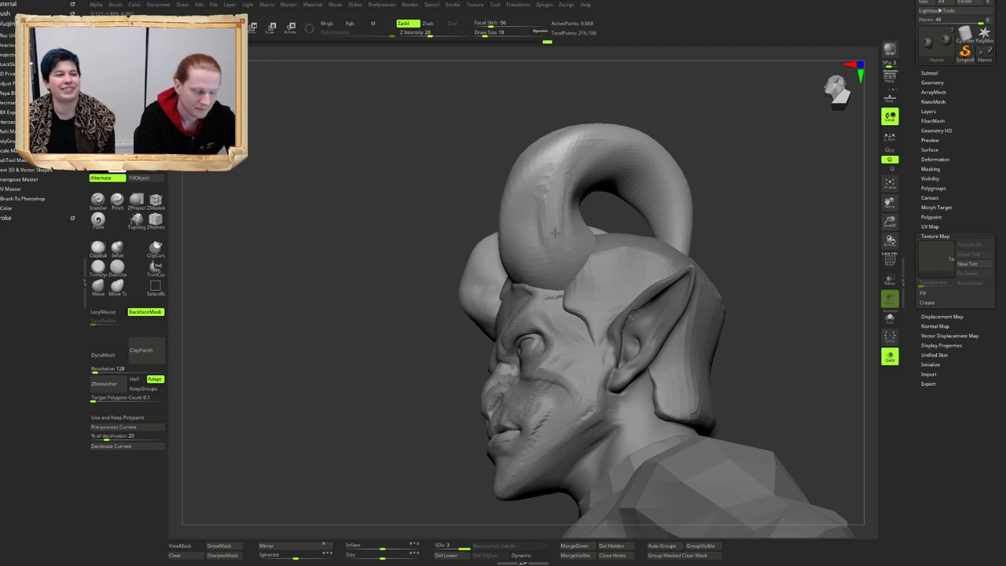
{"action": "right_click_drag", "start_coordinate": [545, 237], "coordinate": [512, 267]}
{"action": "key", "text": "2"}
{"action": "left_click_drag", "start_coordinate": [531, 260], "coordinate": [546, 211]}
{"action": "mouse_move", "coordinate": [545, 211]}
{"action": "right_mouse_down"}
{"action": "mouse_move", "coordinate": [543, 189]}
{"action": "mouse_move", "coordinate": [514, 245]}
{"action": "mouse_move", "coordinate": [488, 256]}
{"action": "right_mouse_up"}
Step: Add volume to the inner front of the horn bases with ClayBuildup at Z Intensity 20
{"action": "key", "text": "1"}
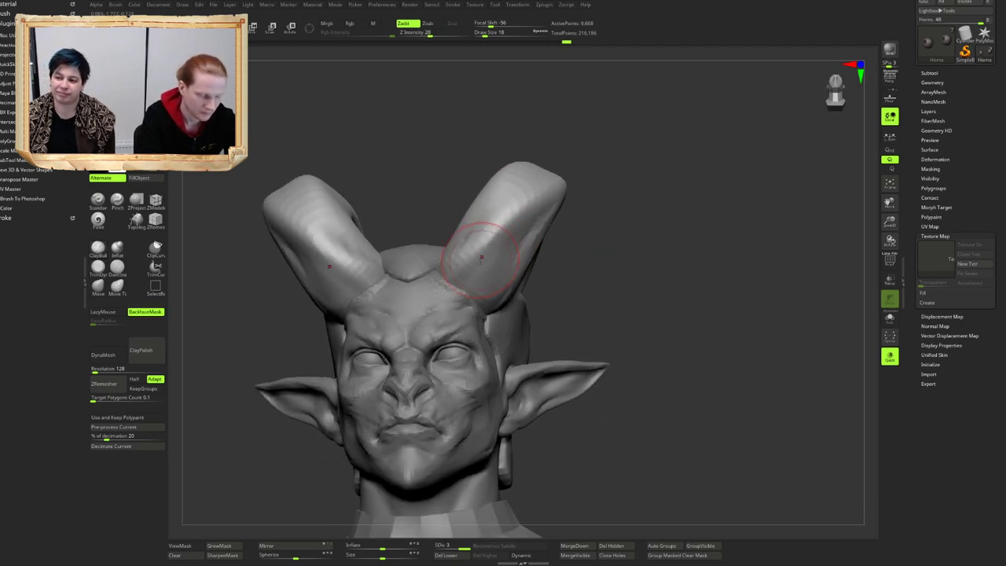
{"action": "left_click_drag", "start_coordinate": [495, 233], "coordinate": [479, 247]}
{"action": "right_click_drag", "start_coordinate": [479, 247], "coordinate": [458, 243]}
{"action": "left_click_drag", "start_coordinate": [471, 245], "coordinate": [482, 258]}
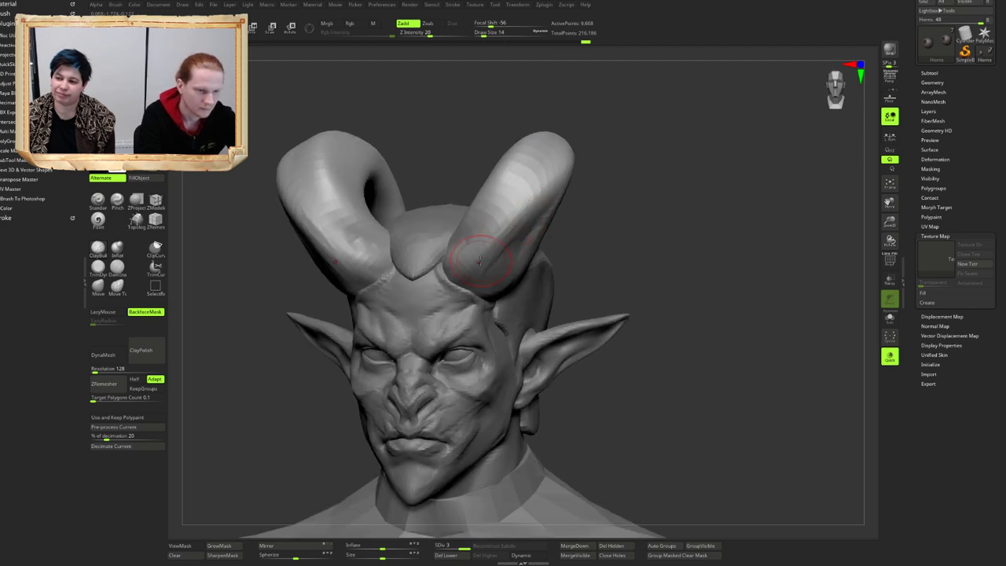
Step: Refine the planes on the horn fronts with the Zsub brush at a draw size of 14
{"action": "key", "text": "2"}
{"action": "mouse_move", "coordinate": [483, 258]}
{"action": "right_mouse_down"}
{"action": "mouse_move", "coordinate": [506, 266]}
{"action": "mouse_move", "coordinate": [433, 207]}
{"action": "mouse_move", "coordinate": [476, 228]}
{"action": "right_mouse_up"}
{"action": "right_click_drag", "start_coordinate": [466, 244], "coordinate": [496, 244], "text": "ctrl"}
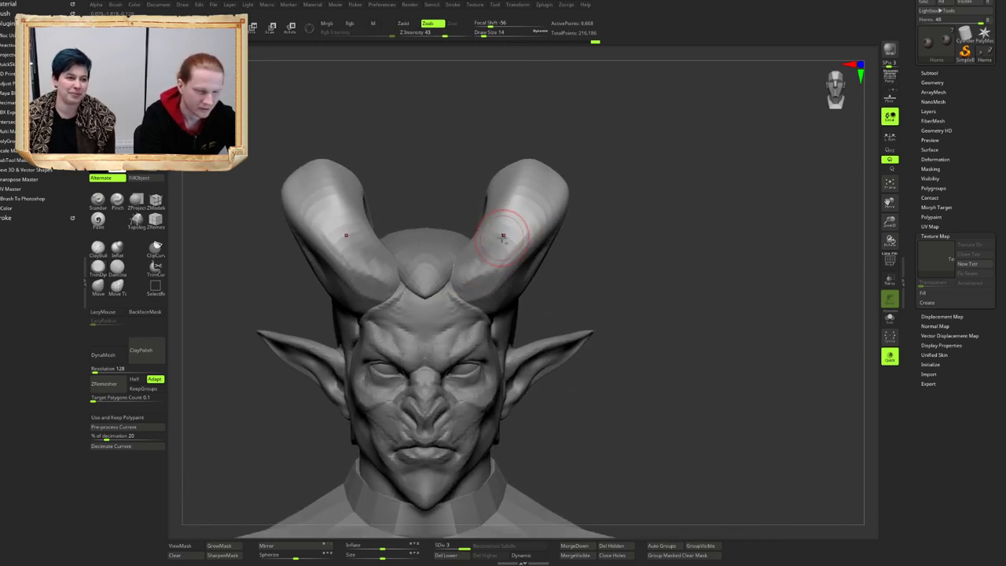
{"action": "right_click_drag", "start_coordinate": [496, 236], "coordinate": [520, 235], "text": "ctrl"}
{"action": "scroll", "coordinate": [497, 244], "scroll_direction": "up", "scroll_amount": 8}
{"action": "mouse_move", "coordinate": [520, 235]}
{"action": "right_mouse_down"}
{"action": "mouse_move", "coordinate": [505, 234]}
{"action": "mouse_move", "coordinate": [508, 245]}
{"action": "mouse_move", "coordinate": [511, 230]}
{"action": "right_mouse_up"}
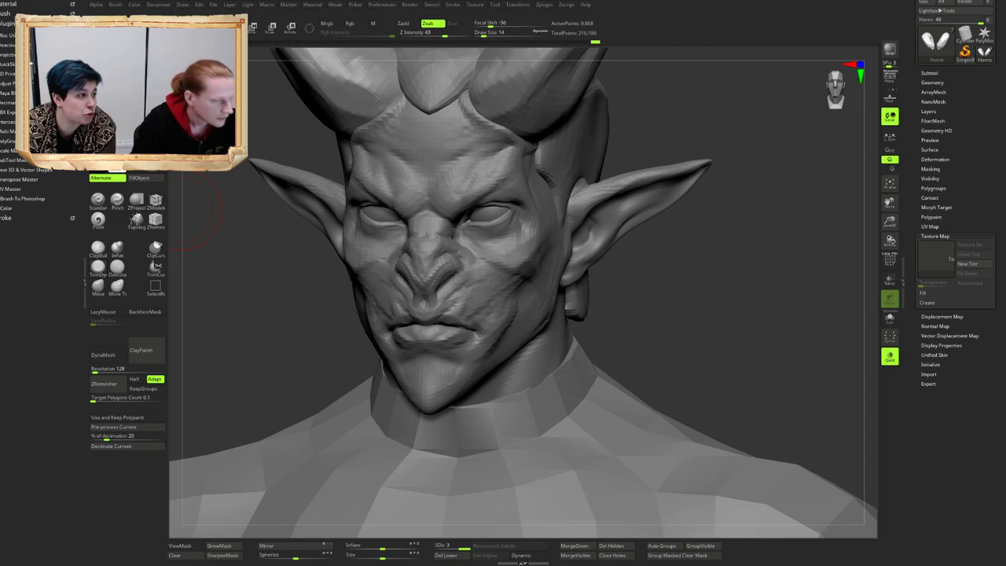
Step: Reselect the head subtool and refine the upper lip and mouth corner with ClayBuildup and the Zsub brush at a draw size of 5
{"action": "right_click_drag", "start_coordinate": [672, 272], "coordinate": [666, 274]}
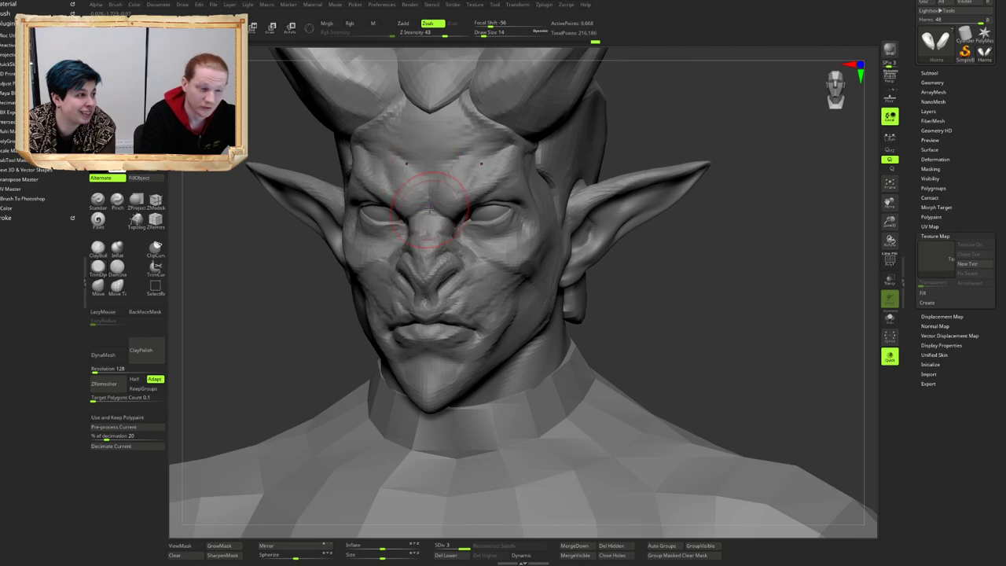
{"action": "mouse_move", "coordinate": [447, 195]}
{"action": "right_mouse_down", "text": "alt"}
{"action": "mouse_move", "coordinate": [445, 206]}
{"action": "mouse_move", "coordinate": [473, 196]}
{"action": "mouse_move", "coordinate": [458, 172]}
{"action": "right_mouse_up", "text": "alt"}
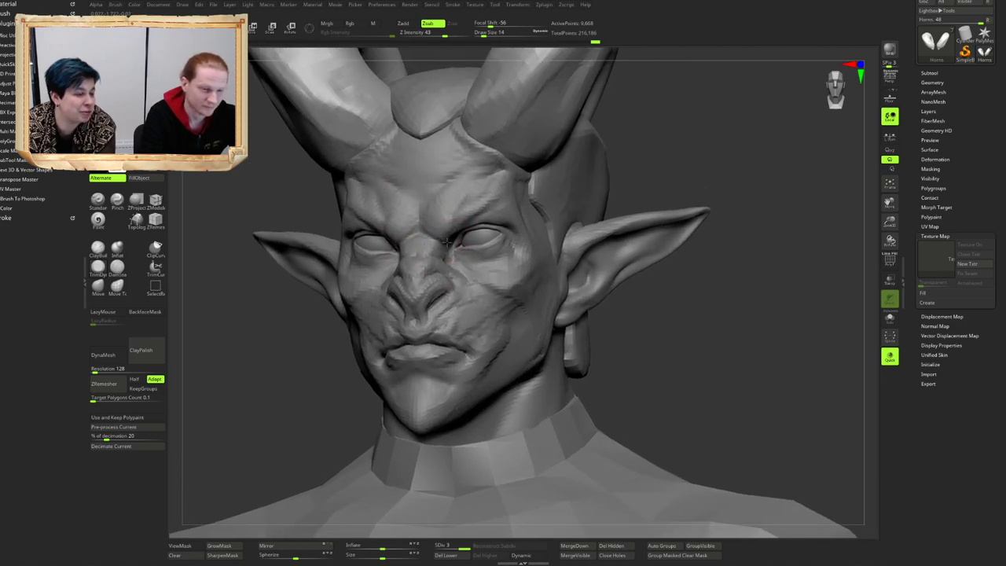
{"action": "right_click_drag", "start_coordinate": [455, 243], "coordinate": [420, 260], "text": "ctrl"}
{"action": "left_click", "coordinate": [456, 318], "text": "alt"}
{"action": "mouse_move", "coordinate": [463, 263]}
{"action": "right_mouse_down", "text": "ctrl"}
{"action": "mouse_move", "coordinate": [480, 302]}
{"action": "mouse_move", "coordinate": [460, 260]}
{"action": "mouse_move", "coordinate": [433, 250]}
{"action": "mouse_move", "coordinate": [416, 299]}
{"action": "mouse_move", "coordinate": [428, 298]}
{"action": "right_mouse_up", "text": "ctrl"}
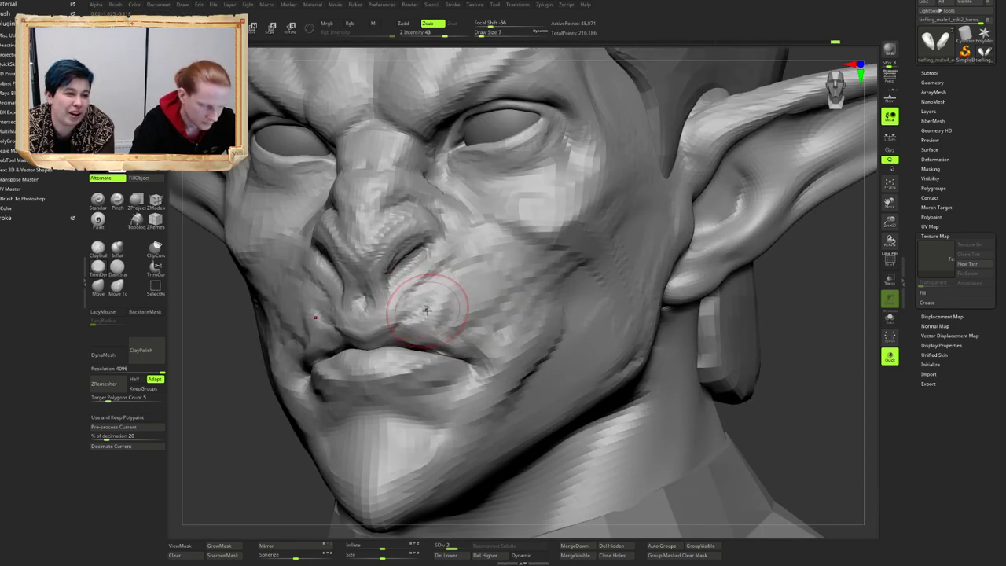
{"action": "right_click_drag", "start_coordinate": [417, 332], "coordinate": [441, 334]}
{"action": "key", "text": "1"}
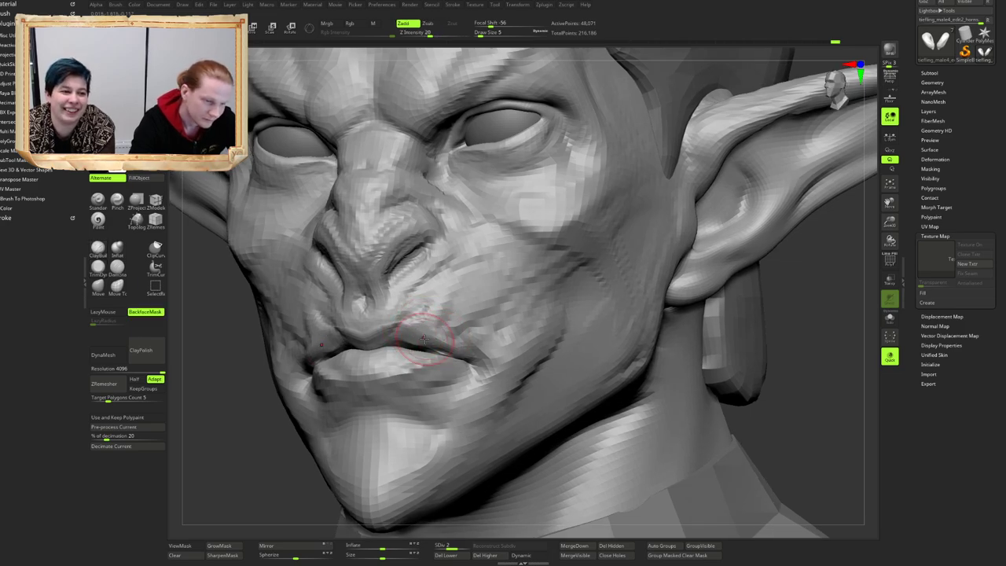
{"action": "right_click_drag", "start_coordinate": [444, 351], "coordinate": [443, 337]}
{"action": "key", "text": "2"}
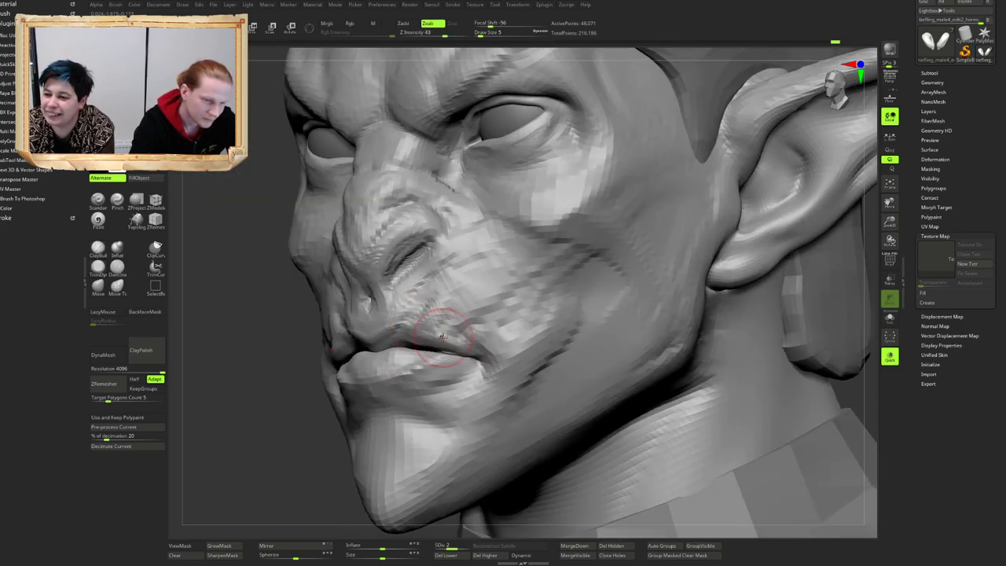
{"action": "right_click_drag", "start_coordinate": [341, 346], "coordinate": [421, 343]}
Step: Display the subtool list and examine the head, horns and shoulders from the front and in three-quarter view
{"action": "right_click_drag", "start_coordinate": [421, 343], "coordinate": [452, 269], "text": "ctrl"}
{"action": "right_click_drag", "start_coordinate": [577, 275], "coordinate": [663, 183]}
{"action": "left_click", "coordinate": [936, 74]}
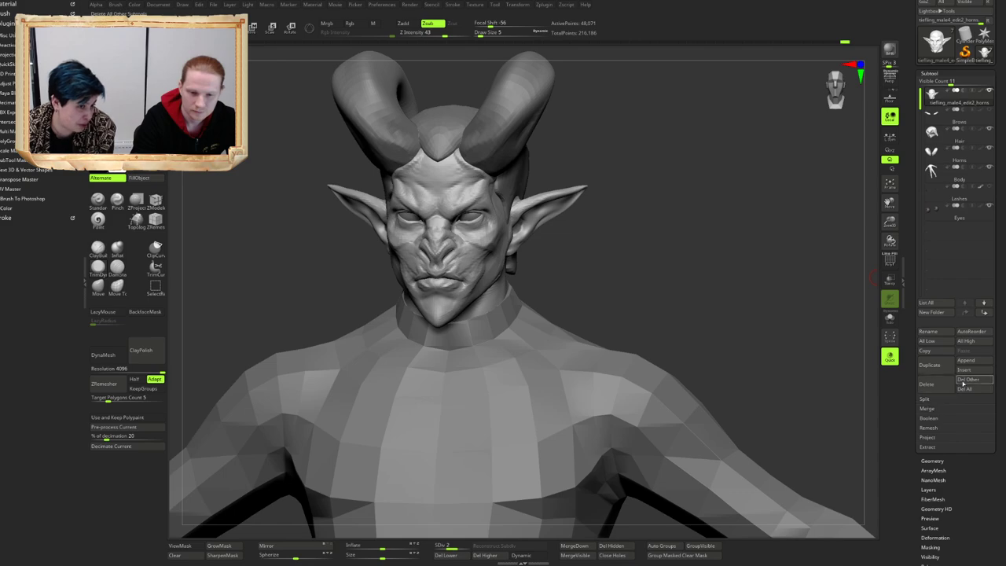
{"action": "left_click_drag", "start_coordinate": [601, 187], "coordinate": [642, 178]}
{"action": "left_click_drag", "start_coordinate": [643, 178], "coordinate": [635, 204], "text": "alt"}
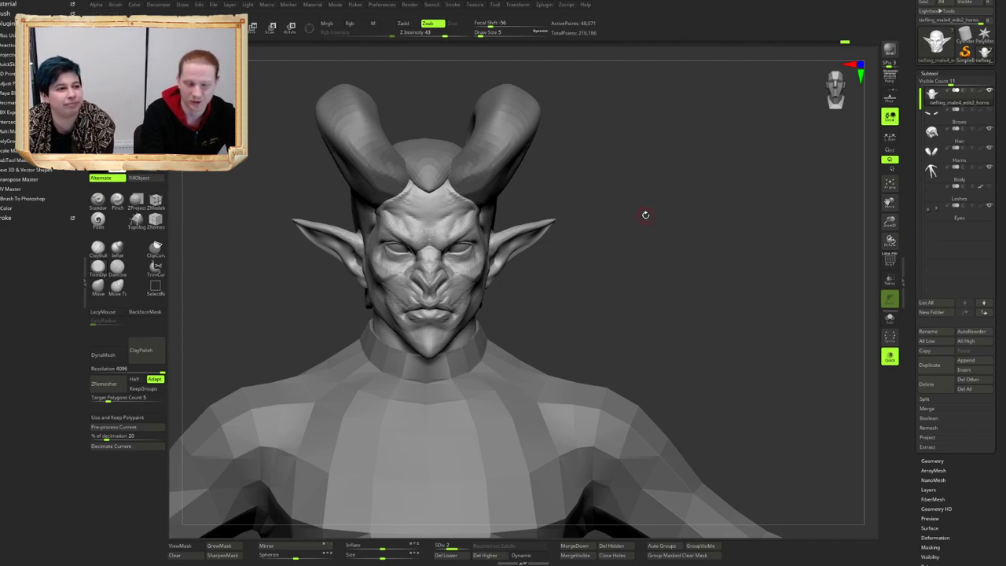
{"action": "left_click_drag", "start_coordinate": [641, 219], "coordinate": [609, 260]}
{"action": "mouse_move", "coordinate": [525, 262]}
{"action": "right_mouse_down", "text": "ctrl"}
{"action": "mouse_move", "coordinate": [542, 210]}
{"action": "mouse_move", "coordinate": [528, 242]}
{"action": "right_mouse_up", "text": "ctrl"}
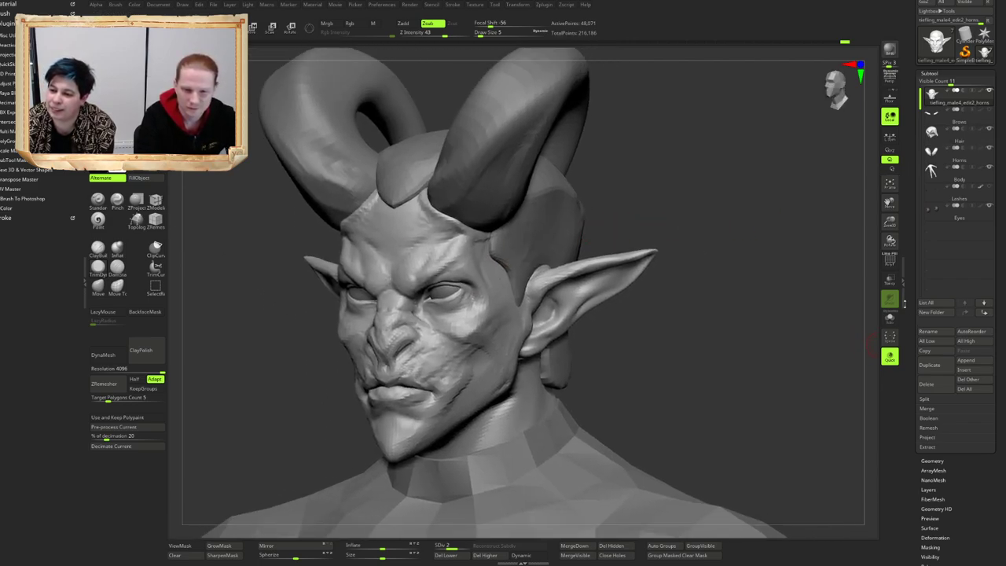
Step: Duplicate the head subtool and switch between the original and its copy
{"action": "key", "text": "ctrl+shift+d"}
{"action": "left_click", "coordinate": [970, 112]}
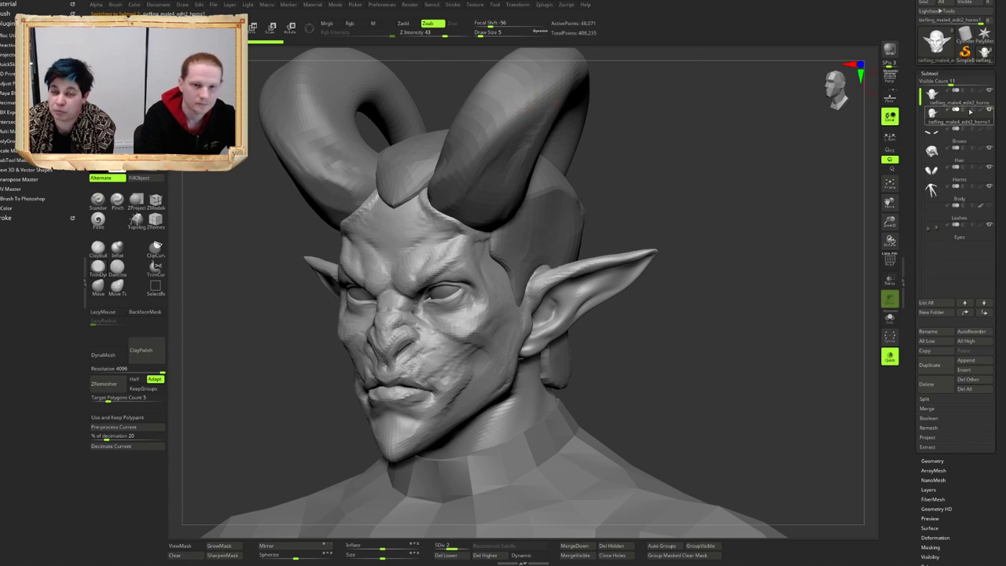
{"action": "left_click", "coordinate": [962, 97]}
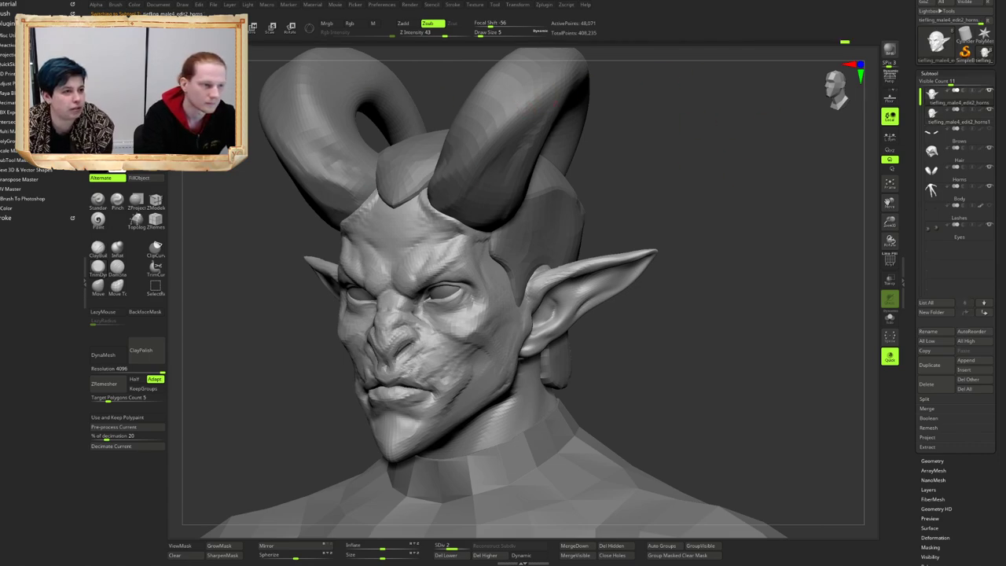
{"action": "key", "text": "ctrl+z"}
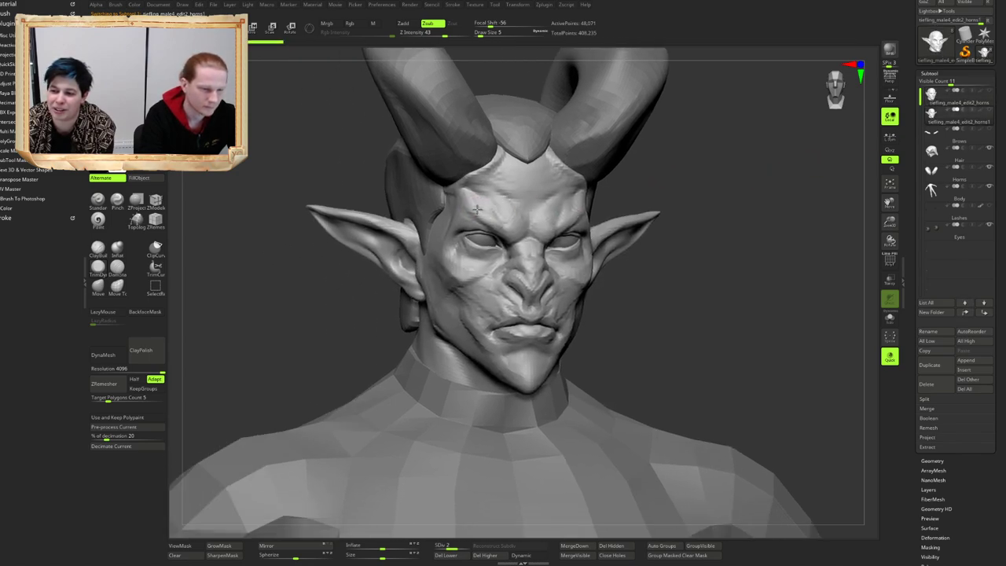
Step: Compare the original tiefling_male4_edit2_horns head with the sculpted tiefling_male4_edit2_horns1 head by toggling their visibility, and reselect the sculpted one
{"action": "right_click_drag", "start_coordinate": [476, 210], "coordinate": [408, 210]}
{"action": "right_click_drag", "start_coordinate": [581, 197], "coordinate": [590, 226], "text": "ctrl"}
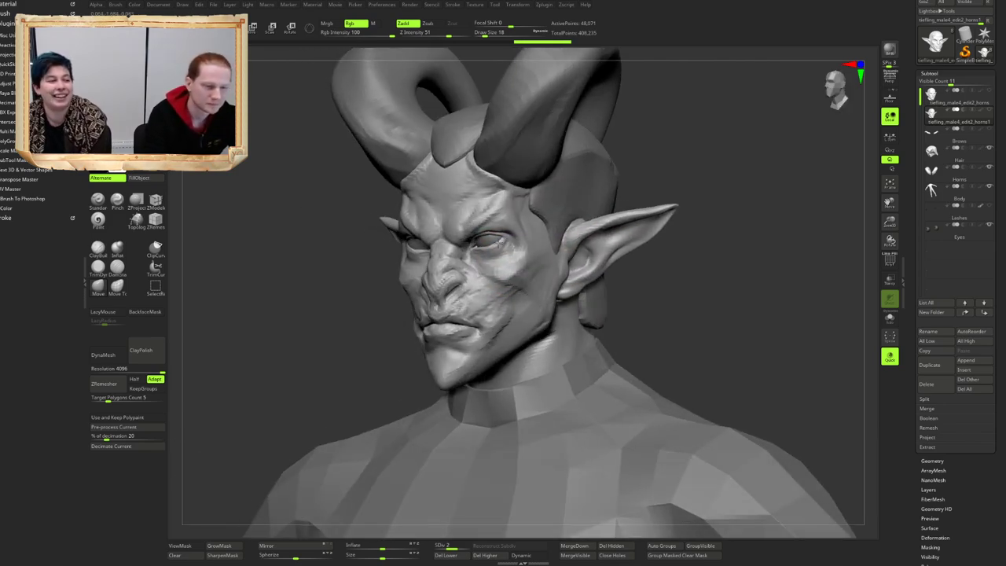
{"action": "right_click_drag", "start_coordinate": [511, 239], "coordinate": [532, 248]}
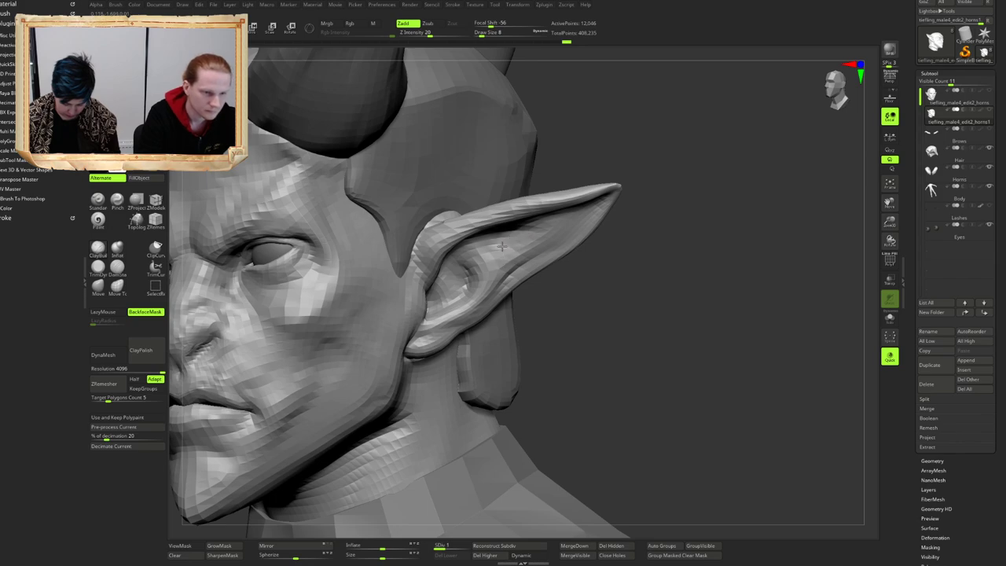
{"action": "right_click_drag", "start_coordinate": [502, 247], "coordinate": [529, 244], "text": "ctrl"}
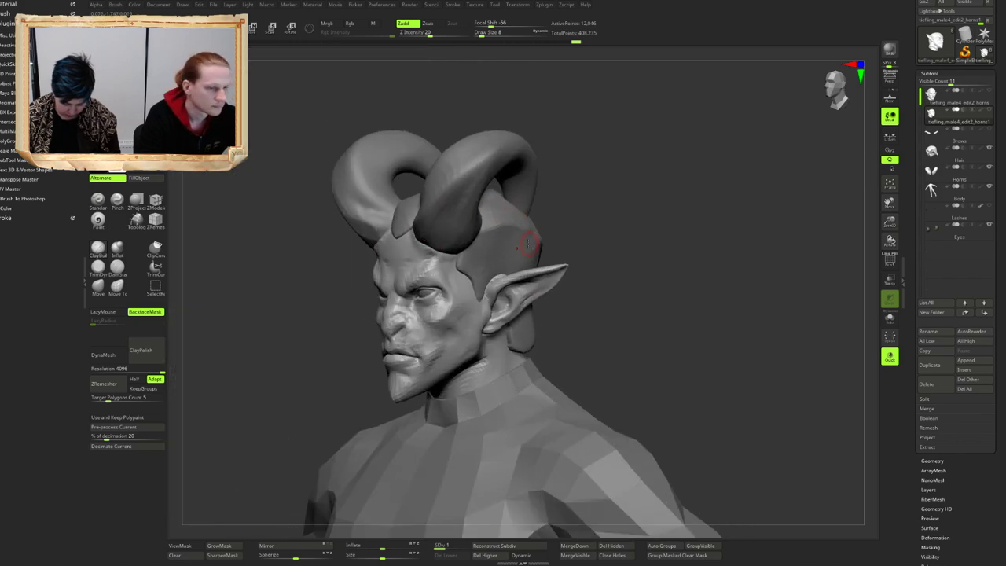
{"action": "left_click", "coordinate": [530, 245], "text": "alt"}
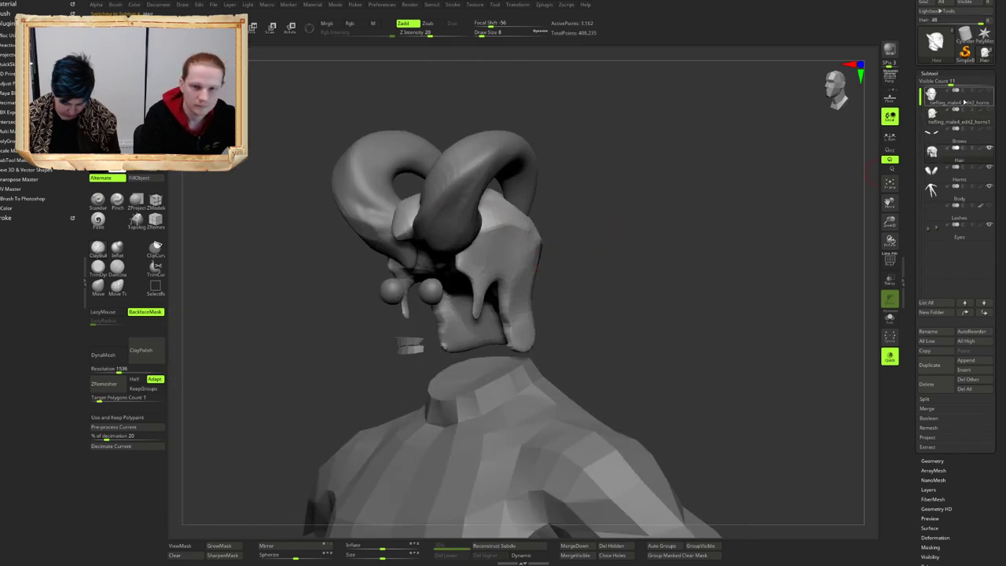
{"action": "left_click", "coordinate": [989, 94]}
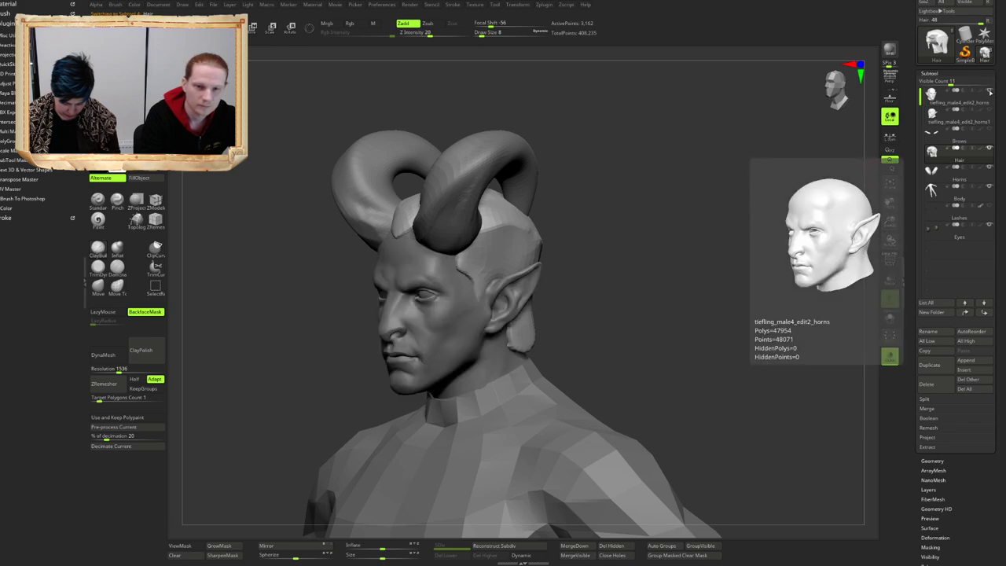
{"action": "left_click", "coordinate": [989, 93]}
{"action": "left_click", "coordinate": [989, 110]}
{"action": "right_click_drag", "start_coordinate": [279, 298], "coordinate": [337, 314]}
{"action": "left_click", "coordinate": [455, 269], "text": "alt"}
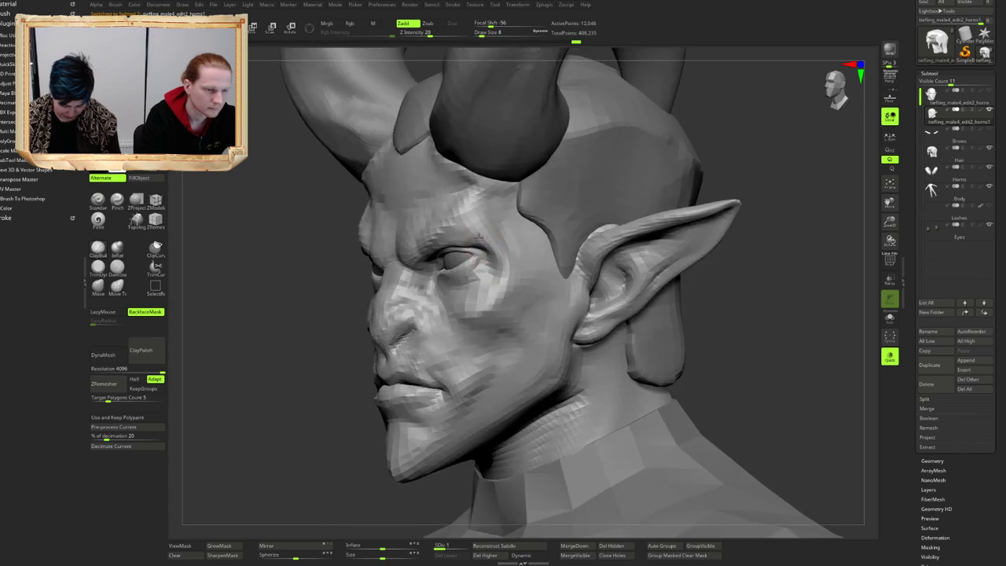
Step: Set the sculpted head's subdivision level to 2
{"action": "right_click_drag", "start_coordinate": [479, 236], "coordinate": [405, 240], "text": "ctrl"}
{"action": "mouse_move", "coordinate": [405, 240]}
{"action": "right_mouse_down"}
{"action": "mouse_move", "coordinate": [486, 226]}
{"action": "mouse_move", "coordinate": [476, 238]}
{"action": "right_mouse_up"}
{"action": "left_click_drag", "start_coordinate": [443, 547], "coordinate": [469, 546]}
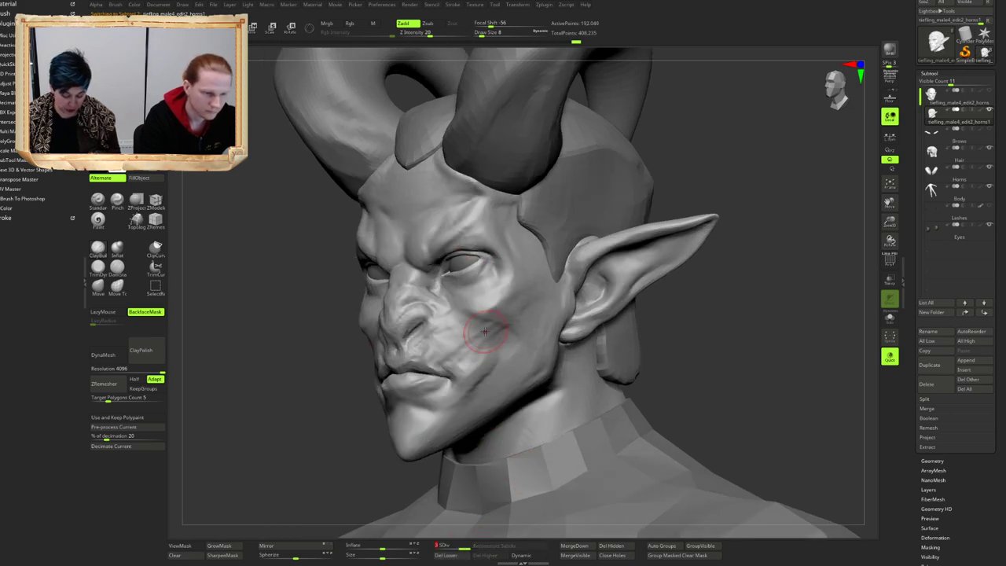
{"action": "left_click", "coordinate": [453, 546]}
Step: Adjust the shape of the area beside the nostril with the Move brush
{"action": "mouse_move", "coordinate": [456, 317]}
{"action": "right_mouse_down"}
{"action": "mouse_move", "coordinate": [485, 312]}
{"action": "mouse_move", "coordinate": [463, 263]}
{"action": "mouse_move", "coordinate": [486, 261]}
{"action": "mouse_move", "coordinate": [464, 289]}
{"action": "mouse_move", "coordinate": [470, 272]}
{"action": "mouse_move", "coordinate": [500, 270]}
{"action": "right_mouse_up"}
{"action": "mouse_move", "coordinate": [500, 270]}
{"action": "right_mouse_down", "text": "ctrl"}
{"action": "mouse_move", "coordinate": [489, 290]}
{"action": "mouse_move", "coordinate": [476, 283]}
{"action": "mouse_move", "coordinate": [485, 320]}
{"action": "mouse_move", "coordinate": [561, 291]}
{"action": "mouse_move", "coordinate": [525, 287]}
{"action": "right_mouse_up", "text": "ctrl"}
{"action": "key", "text": "2"}
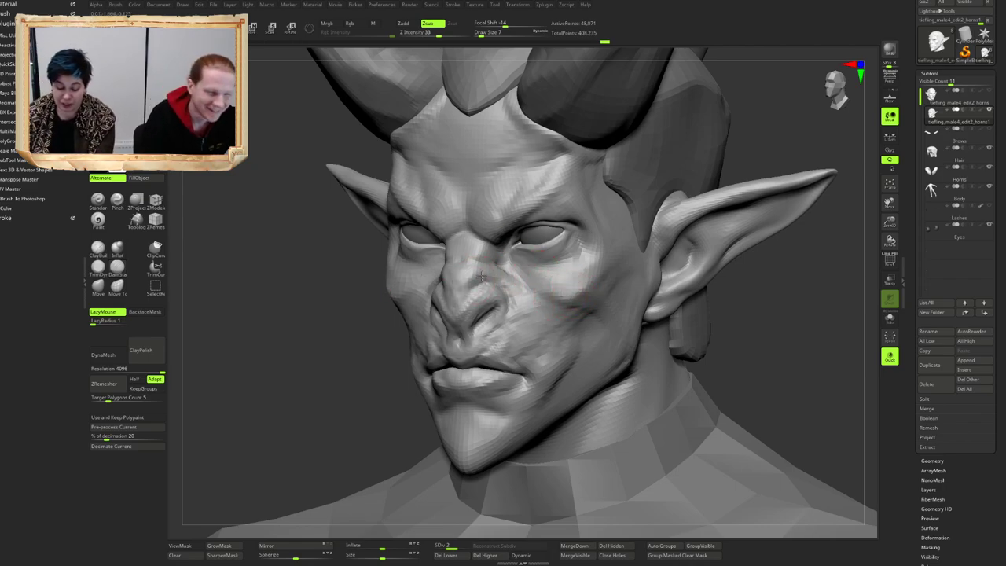
{"action": "mouse_move", "coordinate": [482, 276]}
{"action": "right_mouse_down"}
{"action": "mouse_move", "coordinate": [521, 280]}
{"action": "mouse_move", "coordinate": [476, 285]}
{"action": "mouse_move", "coordinate": [496, 285]}
{"action": "mouse_move", "coordinate": [461, 309]}
{"action": "right_mouse_up"}
{"action": "key", "text": "b"}
{"action": "key", "text": "m"}
{"action": "key", "text": "v"}
{"action": "left_click_drag", "start_coordinate": [461, 308], "coordinate": [471, 308]}
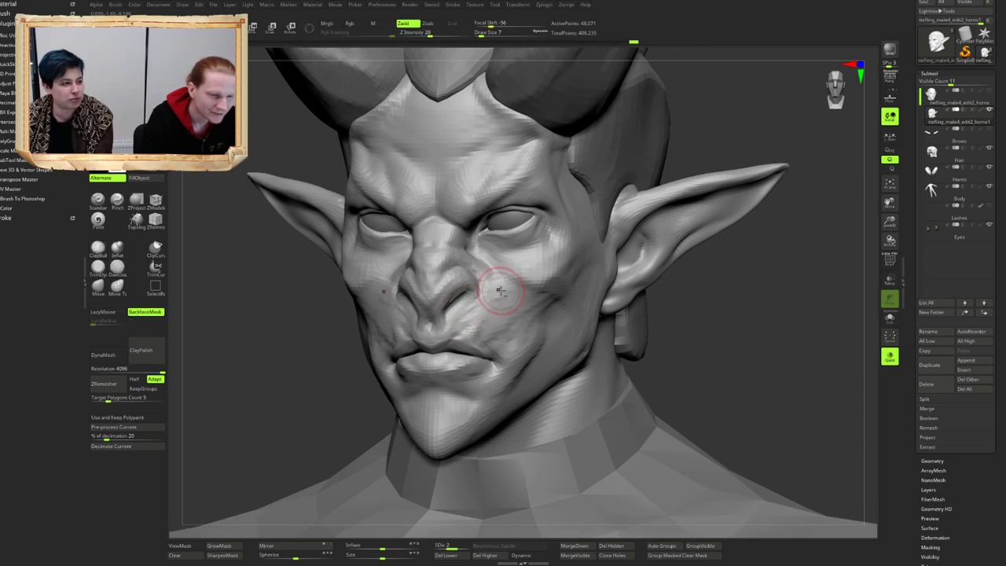
Step: Build up the inner cheek beside the nose with ClayBuildup at draw size 7
{"action": "right_click_drag", "start_coordinate": [505, 279], "coordinate": [509, 279]}
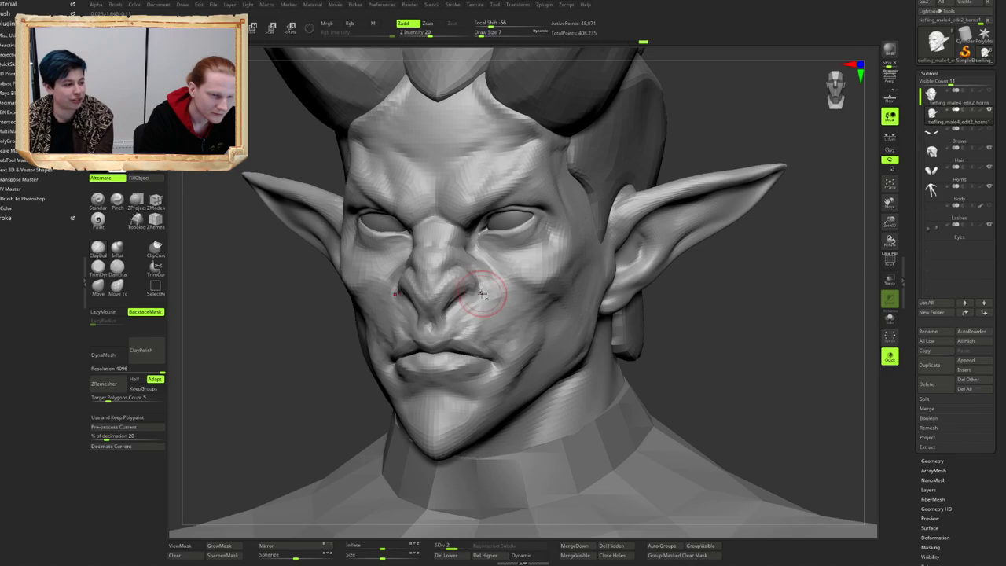
{"action": "left_click_drag", "start_coordinate": [487, 286], "coordinate": [481, 290]}
{"action": "mouse_move", "coordinate": [481, 289]}
{"action": "right_mouse_down"}
{"action": "mouse_move", "coordinate": [498, 281]}
{"action": "mouse_move", "coordinate": [449, 285]}
{"action": "right_mouse_up"}
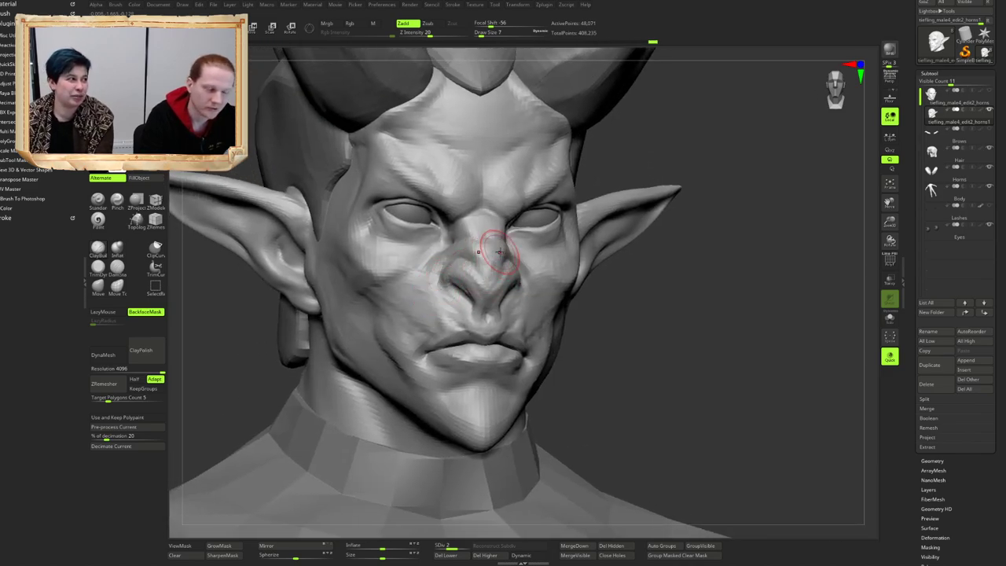
{"action": "mouse_move", "coordinate": [600, 278]}
{"action": "right_mouse_down"}
{"action": "mouse_move", "coordinate": [522, 271]}
{"action": "mouse_move", "coordinate": [521, 253]}
{"action": "mouse_move", "coordinate": [514, 267]}
{"action": "mouse_move", "coordinate": [546, 270]}
{"action": "mouse_move", "coordinate": [528, 269]}
{"action": "right_mouse_up"}
{"action": "right_click_drag", "start_coordinate": [528, 269], "coordinate": [478, 275]}
Step: Define the crease around the nostril wing with Dam Standard and ClayBuildup
{"action": "key", "text": "b"}
{"action": "key", "text": "d"}
{"action": "key", "text": "s"}
{"action": "mouse_move", "coordinate": [469, 312]}
{"action": "right_mouse_down"}
{"action": "mouse_move", "coordinate": [479, 328]}
{"action": "mouse_move", "coordinate": [494, 307]}
{"action": "mouse_move", "coordinate": [480, 298]}
{"action": "mouse_move", "coordinate": [497, 303]}
{"action": "mouse_move", "coordinate": [427, 303]}
{"action": "mouse_move", "coordinate": [436, 331]}
{"action": "mouse_move", "coordinate": [492, 274]}
{"action": "mouse_move", "coordinate": [455, 264]}
{"action": "mouse_move", "coordinate": [488, 292]}
{"action": "mouse_move", "coordinate": [462, 277]}
{"action": "mouse_move", "coordinate": [464, 259]}
{"action": "right_mouse_up"}
{"action": "key", "text": "b"}
{"action": "key", "text": "c"}
{"action": "key", "text": "b"}
Step: Refine the fold between the nose and the mouth corner, alternating Dam Standard and ClayBuildup
{"action": "key", "text": "b"}
{"action": "key", "text": "d"}
{"action": "key", "text": "s"}
{"action": "key", "text": "b"}
{"action": "key", "text": "c"}
{"action": "key", "text": "b"}
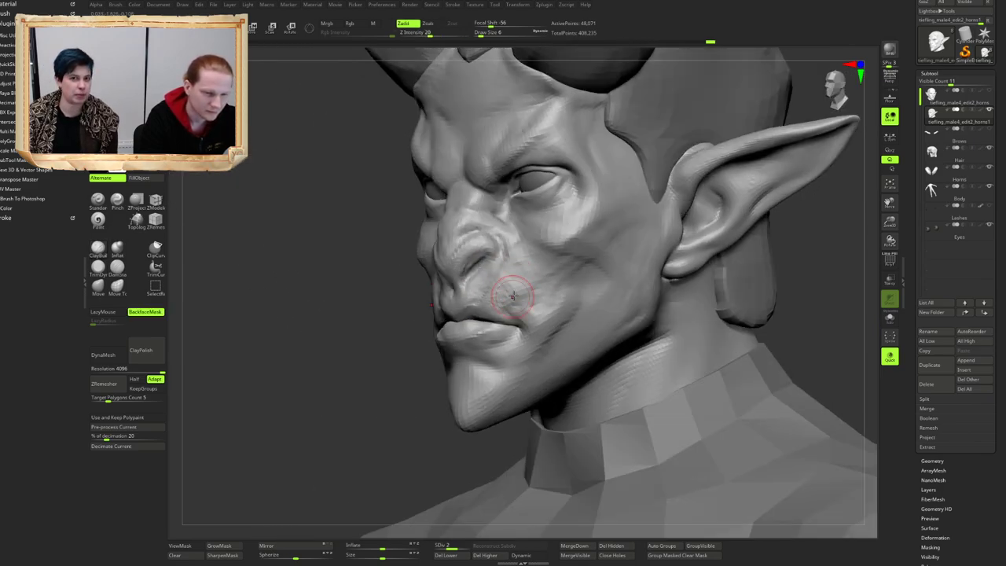
{"action": "mouse_move", "coordinate": [511, 296]}
{"action": "right_mouse_down"}
{"action": "mouse_move", "coordinate": [497, 277]}
{"action": "mouse_move", "coordinate": [504, 284]}
{"action": "right_mouse_up"}
{"action": "mouse_move", "coordinate": [436, 286]}
{"action": "right_mouse_down"}
{"action": "mouse_move", "coordinate": [470, 296]}
{"action": "mouse_move", "coordinate": [437, 302]}
{"action": "right_mouse_up"}
{"action": "mouse_move", "coordinate": [502, 295]}
{"action": "right_mouse_down", "text": "ctrl"}
{"action": "mouse_move", "coordinate": [511, 211]}
{"action": "mouse_move", "coordinate": [530, 285]}
{"action": "mouse_move", "coordinate": [528, 246]}
{"action": "mouse_move", "coordinate": [538, 253]}
{"action": "mouse_move", "coordinate": [478, 303]}
{"action": "right_mouse_up", "text": "ctrl"}
Step: Rework the cheek fold beside the nose with ClayBuildup and smooth it down toward the upper lip
{"action": "key", "text": "b"}
{"action": "key", "text": "d"}
{"action": "key", "text": "s"}
{"action": "key", "text": "b"}
{"action": "key", "text": "c"}
{"action": "key", "text": "b"}
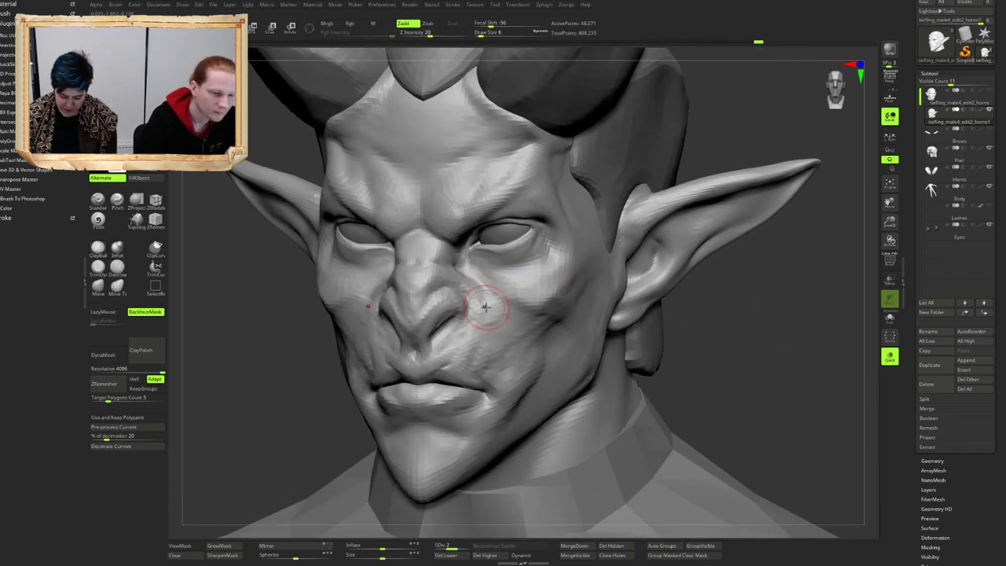
{"action": "left_click_drag", "start_coordinate": [491, 314], "coordinate": [472, 337], "text": "shift"}
{"action": "right_click_drag", "start_coordinate": [516, 298], "coordinate": [469, 314]}
{"action": "mouse_move", "coordinate": [542, 263]}
{"action": "right_mouse_down"}
{"action": "mouse_move", "coordinate": [520, 254]}
{"action": "mouse_move", "coordinate": [510, 274]}
{"action": "mouse_move", "coordinate": [518, 269]}
{"action": "right_mouse_up"}
{"action": "mouse_move", "coordinate": [448, 304]}
{"action": "right_mouse_down"}
{"action": "mouse_move", "coordinate": [469, 310]}
{"action": "mouse_move", "coordinate": [465, 302]}
{"action": "right_mouse_up"}
Step: Carve a crease running from the side of the nose across the cheek with Dam Standard
{"action": "key", "text": "b"}
{"action": "key", "text": "d"}
{"action": "key", "text": "s"}
{"action": "mouse_move", "coordinate": [432, 305]}
{"action": "left_mouse_down"}
{"action": "mouse_move", "coordinate": [481, 322]}
{"action": "mouse_move", "coordinate": [493, 311]}
{"action": "left_mouse_up"}
{"action": "key", "text": "b"}
{"action": "key", "text": "c"}
{"action": "key", "text": "b"}
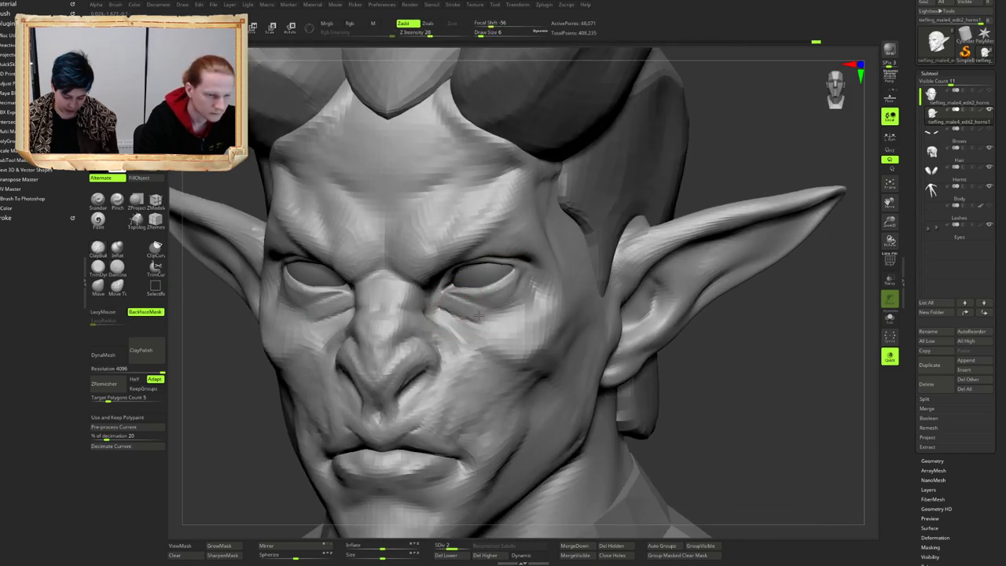
Step: Shape the bag beneath the eye by adding and cutting in volume with ClayBuildup at draw size 6
{"action": "right_click_drag", "start_coordinate": [508, 317], "coordinate": [487, 310]}
{"action": "left_click_drag", "start_coordinate": [456, 299], "coordinate": [484, 310]}
{"action": "right_click_drag", "start_coordinate": [468, 294], "coordinate": [473, 299]}
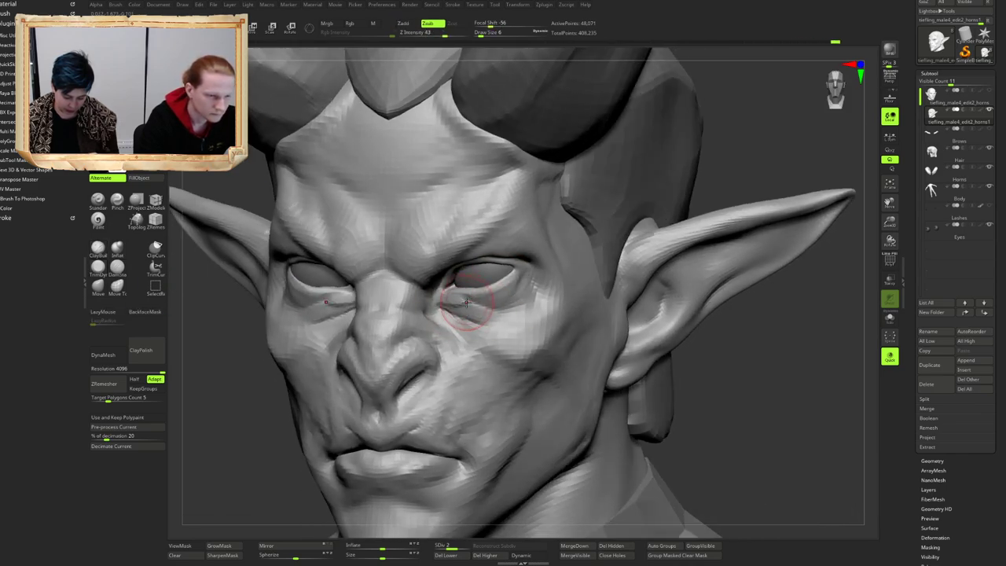
{"action": "mouse_move", "coordinate": [483, 311]}
{"action": "left_mouse_down"}
{"action": "mouse_move", "coordinate": [461, 305]}
{"action": "mouse_move", "coordinate": [487, 313]}
{"action": "left_mouse_up"}
{"action": "right_click_drag", "start_coordinate": [517, 296], "coordinate": [513, 298]}
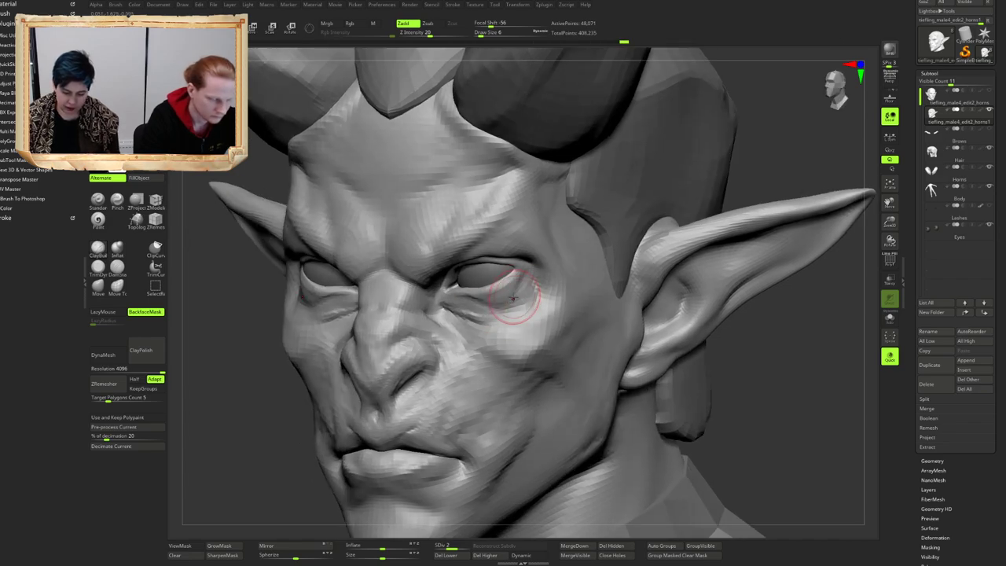
Step: Refine the lower eyelid and the eye-bag folds with ClayBuildup at draw size 4
{"action": "mouse_move", "coordinate": [448, 296]}
{"action": "left_mouse_down"}
{"action": "mouse_move", "coordinate": [488, 302]}
{"action": "mouse_move", "coordinate": [515, 289]}
{"action": "left_mouse_up"}
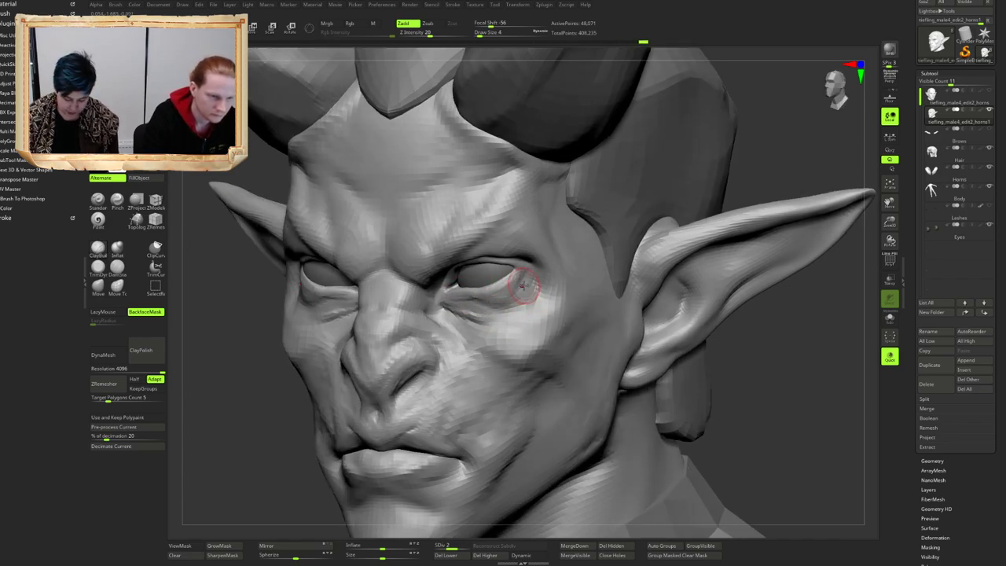
{"action": "right_click_drag", "start_coordinate": [527, 284], "coordinate": [528, 235]}
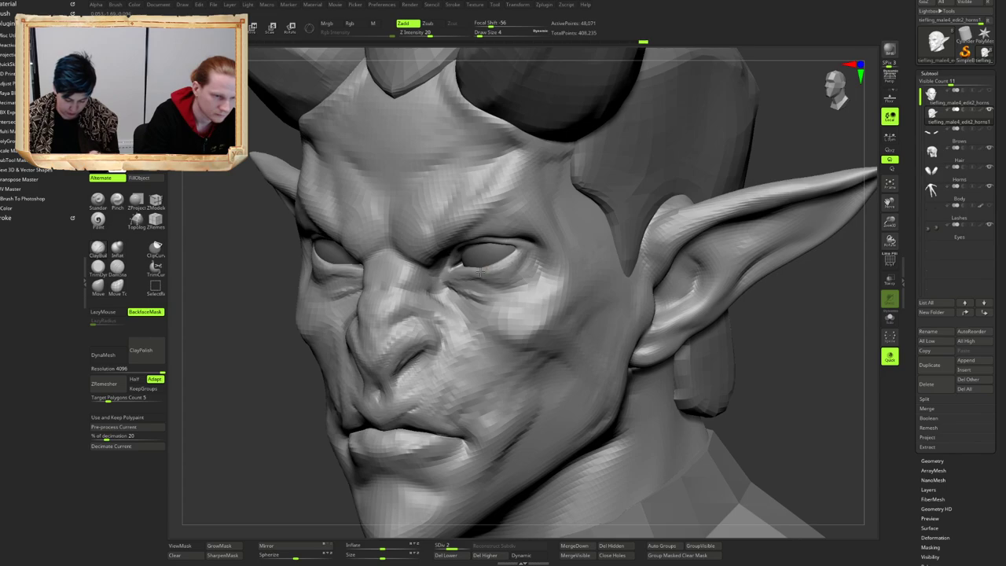
{"action": "left_click_drag", "start_coordinate": [472, 297], "coordinate": [480, 297]}
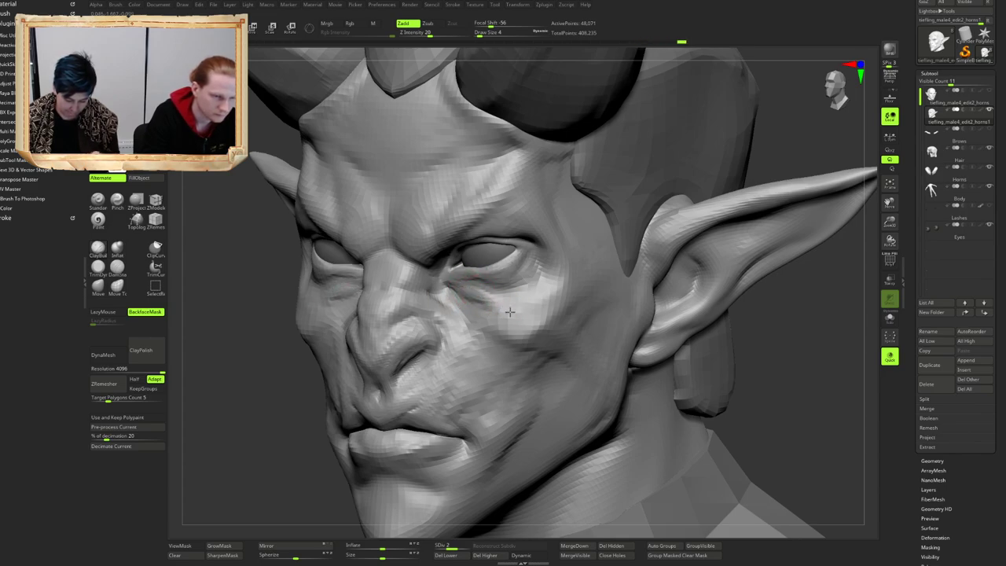
{"action": "left_click_drag", "start_coordinate": [488, 297], "coordinate": [498, 300]}
Step: Smooth the folds under the opposite eye and sharpen their crease with Dam Standard
{"action": "right_click_drag", "start_coordinate": [520, 319], "coordinate": [330, 285], "text": "ctrl"}
{"action": "mouse_move", "coordinate": [330, 284]}
{"action": "right_mouse_down"}
{"action": "mouse_move", "coordinate": [473, 261]}
{"action": "mouse_move", "coordinate": [535, 303]}
{"action": "mouse_move", "coordinate": [497, 308]}
{"action": "right_mouse_up"}
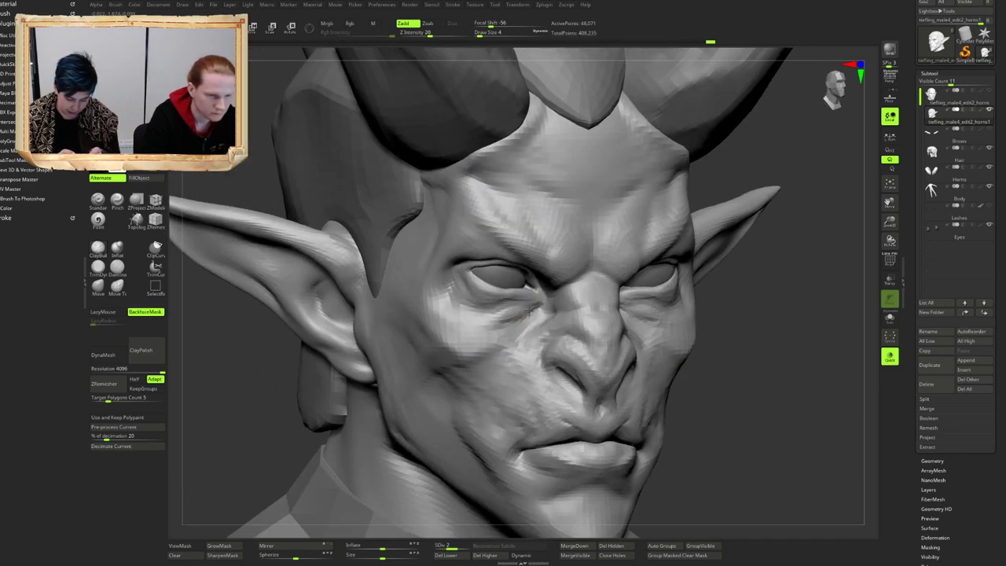
{"action": "left_click_drag", "start_coordinate": [497, 308], "coordinate": [509, 314], "text": "shift"}
{"action": "right_click_drag", "start_coordinate": [512, 319], "coordinate": [531, 312], "text": "shift"}
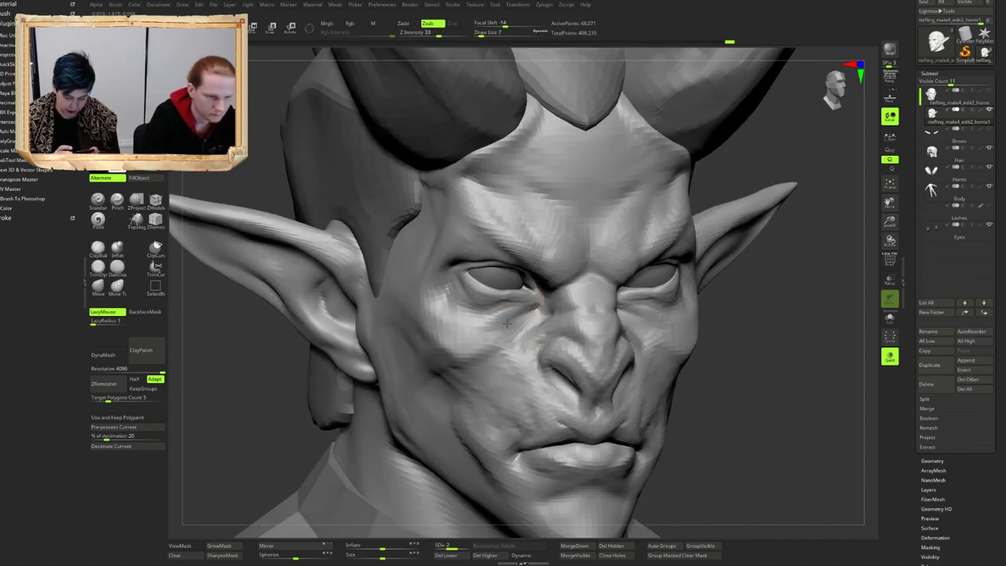
{"action": "left_click_drag", "start_coordinate": [522, 315], "coordinate": [514, 318]}
Step: Undo the last stroke and carve a small crease at the outer corner of the eye with Dam Standard
{"action": "mouse_move", "coordinate": [534, 311]}
{"action": "right_mouse_down"}
{"action": "mouse_move", "coordinate": [518, 302]}
{"action": "mouse_move", "coordinate": [528, 291]}
{"action": "right_mouse_up"}
{"action": "right_click_drag", "start_coordinate": [588, 269], "coordinate": [578, 269]}
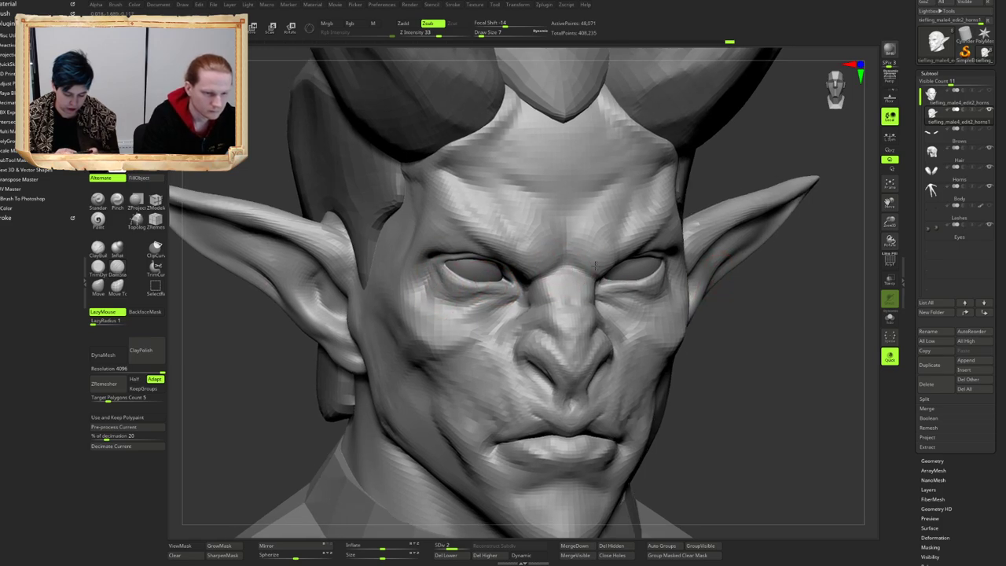
{"action": "right_click_drag", "start_coordinate": [676, 292], "coordinate": [440, 275]}
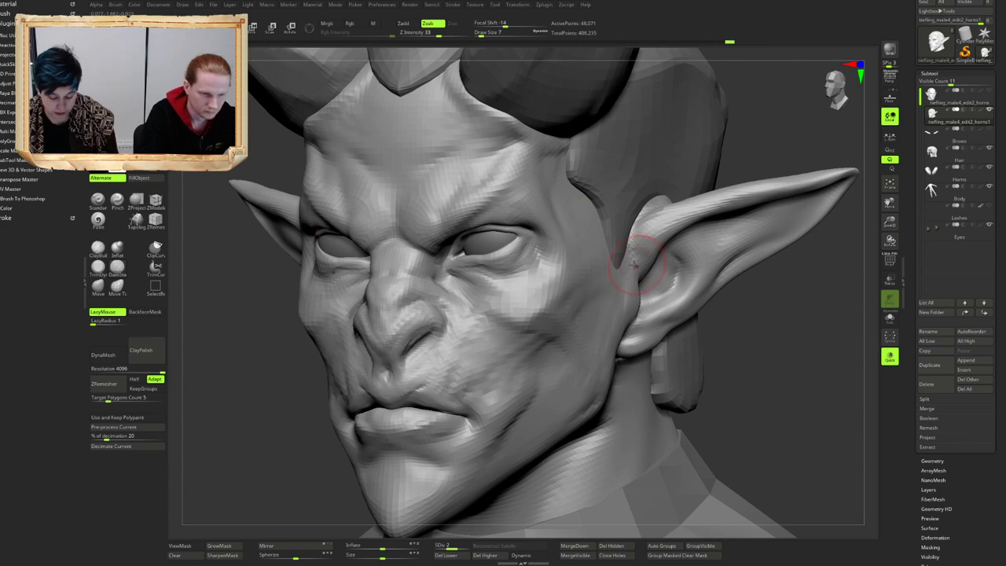
{"action": "mouse_move", "coordinate": [515, 245]}
{"action": "right_mouse_down", "text": "ctrl"}
{"action": "mouse_move", "coordinate": [527, 245]}
{"action": "mouse_move", "coordinate": [520, 267]}
{"action": "mouse_move", "coordinate": [524, 257]}
{"action": "right_mouse_up", "text": "ctrl"}
{"action": "key", "text": "b"}
{"action": "key", "text": "c"}
{"action": "key", "text": "b"}
{"action": "key", "text": "ctrl+z"}
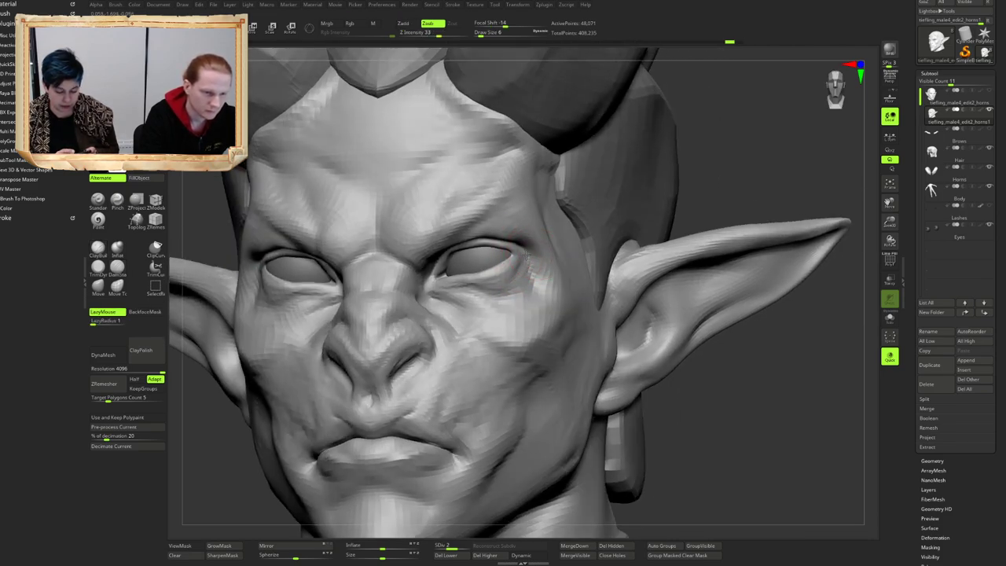
{"action": "left_click_drag", "start_coordinate": [525, 254], "coordinate": [528, 256]}
{"action": "mouse_move", "coordinate": [528, 256]}
{"action": "right_mouse_down"}
{"action": "mouse_move", "coordinate": [509, 250]}
{"action": "mouse_move", "coordinate": [515, 240]}
{"action": "mouse_move", "coordinate": [548, 242]}
{"action": "mouse_move", "coordinate": [533, 236]}
{"action": "mouse_move", "coordinate": [599, 220]}
{"action": "right_mouse_up"}
Step: Build up the brow and forehead forms with ClayBuildup at draw size 9
{"action": "key", "text": "b"}
{"action": "key", "text": "c"}
{"action": "key", "text": "b"}
{"action": "right_click_drag", "start_coordinate": [385, 207], "coordinate": [542, 245], "text": "alt"}
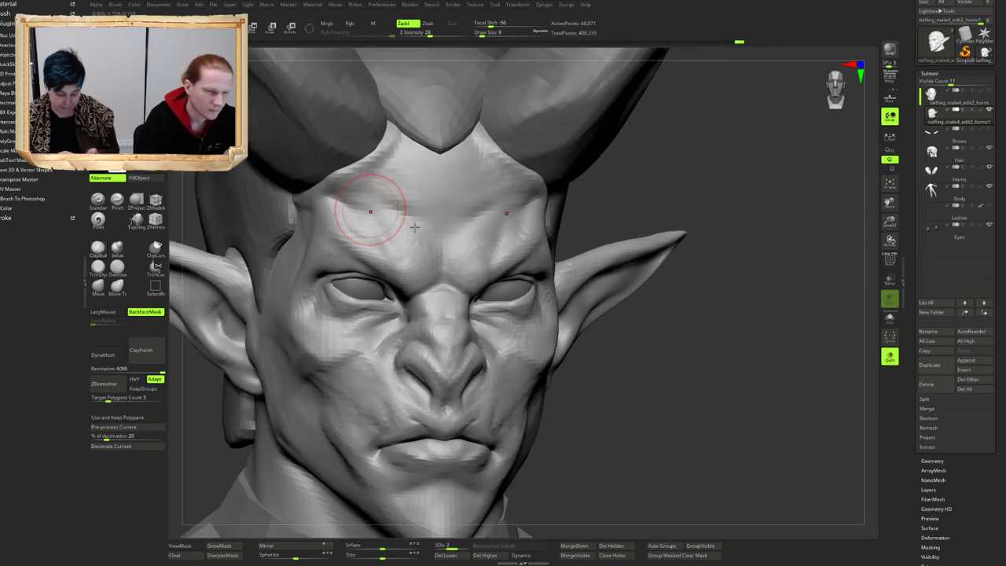
{"action": "right_click_drag", "start_coordinate": [415, 227], "coordinate": [428, 207], "text": "alt"}
{"action": "right_click_drag", "start_coordinate": [377, 238], "coordinate": [409, 255]}
{"action": "right_click_drag", "start_coordinate": [409, 256], "coordinate": [400, 256]}
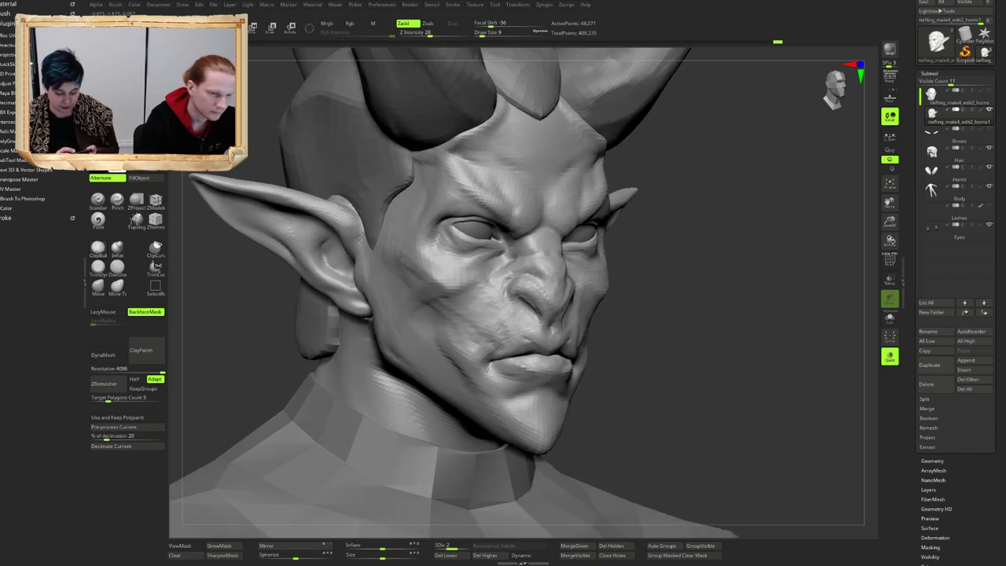
Step: Shape the cheekbone and hollow the temple with ClayBuildup, adding and subtracting volume
{"action": "right_click_drag", "start_coordinate": [698, 285], "coordinate": [557, 249]}
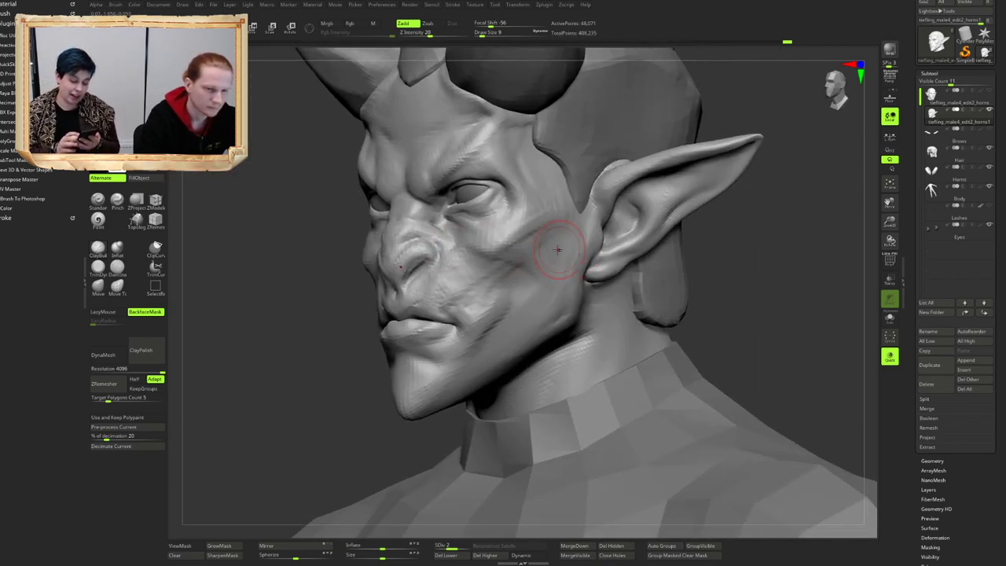
{"action": "key", "text": "2"}
{"action": "mouse_move", "coordinate": [533, 228]}
{"action": "left_mouse_down"}
{"action": "mouse_move", "coordinate": [521, 235]}
{"action": "mouse_move", "coordinate": [534, 227]}
{"action": "left_mouse_up"}
{"action": "mouse_move", "coordinate": [550, 228]}
{"action": "right_mouse_down"}
{"action": "mouse_move", "coordinate": [540, 228]}
{"action": "mouse_move", "coordinate": [549, 238]}
{"action": "mouse_move", "coordinate": [501, 248]}
{"action": "right_mouse_up"}
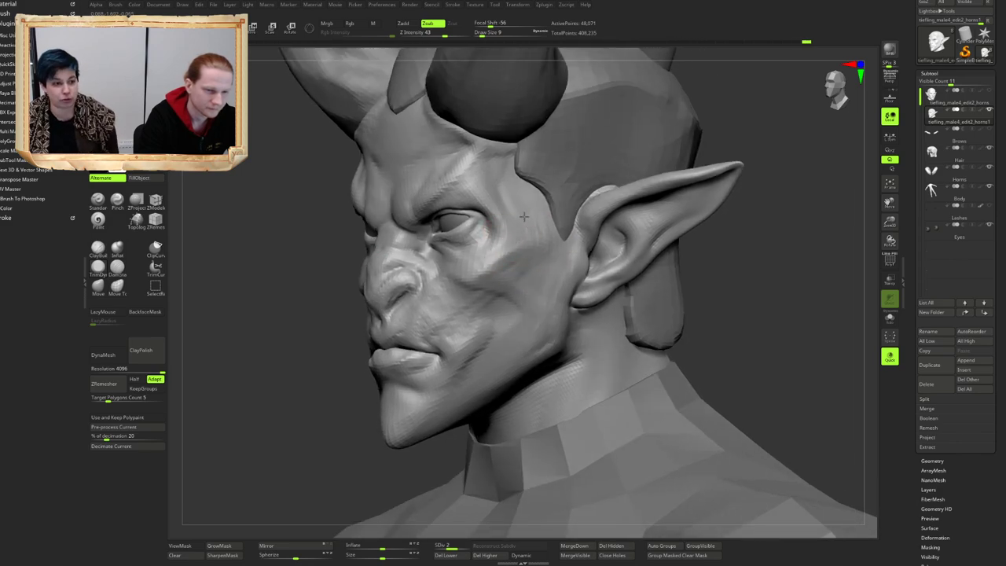
{"action": "mouse_move", "coordinate": [538, 213]}
{"action": "right_mouse_down"}
{"action": "mouse_move", "coordinate": [523, 250]}
{"action": "mouse_move", "coordinate": [545, 240]}
{"action": "mouse_move", "coordinate": [478, 256]}
{"action": "mouse_move", "coordinate": [503, 265]}
{"action": "mouse_move", "coordinate": [513, 220]}
{"action": "mouse_move", "coordinate": [523, 239]}
{"action": "mouse_move", "coordinate": [519, 302]}
{"action": "mouse_move", "coordinate": [496, 310]}
{"action": "mouse_move", "coordinate": [503, 296]}
{"action": "mouse_move", "coordinate": [561, 307]}
{"action": "mouse_move", "coordinate": [562, 334]}
{"action": "mouse_move", "coordinate": [560, 293]}
{"action": "mouse_move", "coordinate": [566, 335]}
{"action": "mouse_move", "coordinate": [532, 273]}
{"action": "mouse_move", "coordinate": [554, 288]}
{"action": "right_mouse_up"}
Step: Build up the jaw corner and upper neck below the earlobe with ClayBuildup at draw size 8
{"action": "key", "text": "bracketleft"}
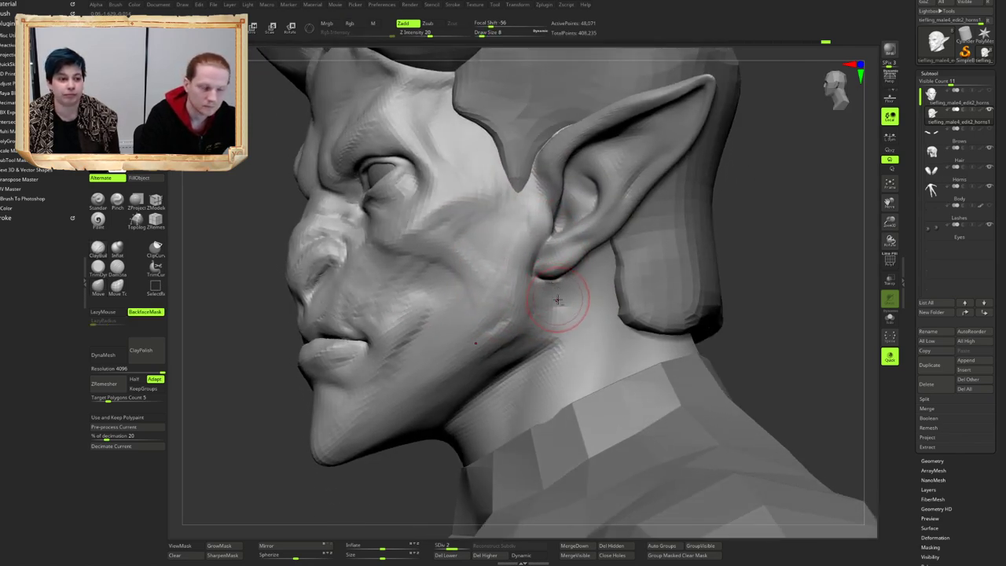
{"action": "mouse_move", "coordinate": [560, 285]}
{"action": "left_mouse_down"}
{"action": "mouse_move", "coordinate": [555, 291]}
{"action": "mouse_move", "coordinate": [566, 288]}
{"action": "left_mouse_up"}
{"action": "mouse_move", "coordinate": [564, 288]}
{"action": "right_mouse_down"}
{"action": "mouse_move", "coordinate": [569, 274]}
{"action": "mouse_move", "coordinate": [552, 302]}
{"action": "right_mouse_up"}
{"action": "left_click_drag", "start_coordinate": [561, 294], "coordinate": [549, 289]}
{"action": "right_click_drag", "start_coordinate": [548, 288], "coordinate": [563, 279]}
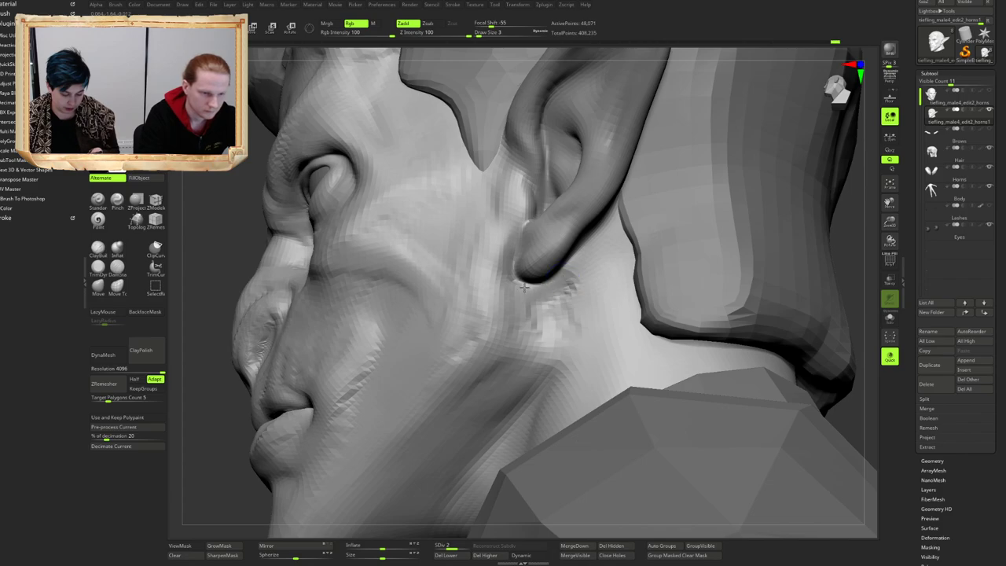
Step: Smooth the area below the earlobe and refine its transition into the neck with ClayBuildup
{"action": "left_click_drag", "start_coordinate": [524, 287], "coordinate": [560, 288], "text": "shift"}
{"action": "mouse_move", "coordinate": [571, 281]}
{"action": "right_mouse_down"}
{"action": "mouse_move", "coordinate": [576, 293]}
{"action": "mouse_move", "coordinate": [563, 279]}
{"action": "right_mouse_up"}
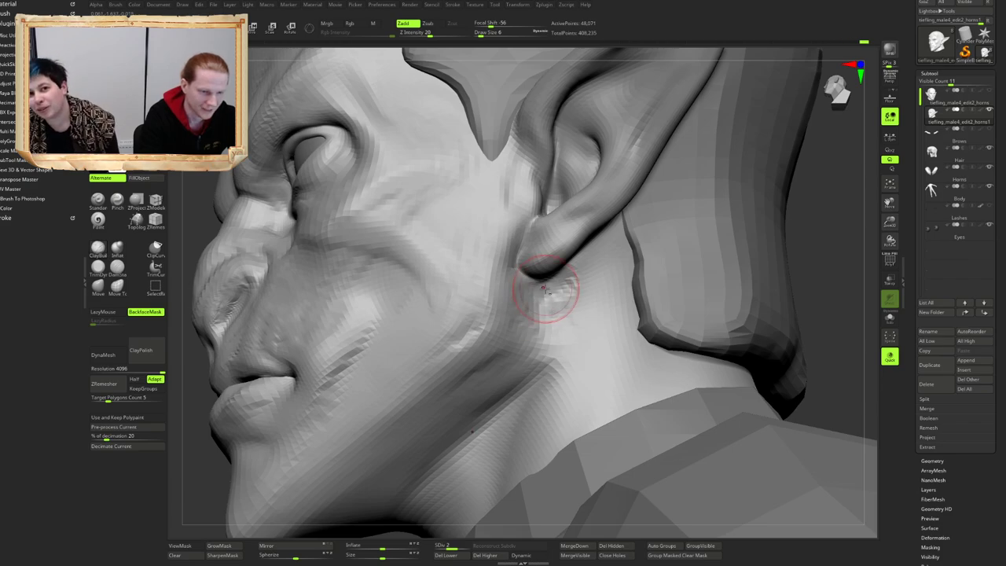
{"action": "left_click_drag", "start_coordinate": [532, 296], "coordinate": [520, 277]}
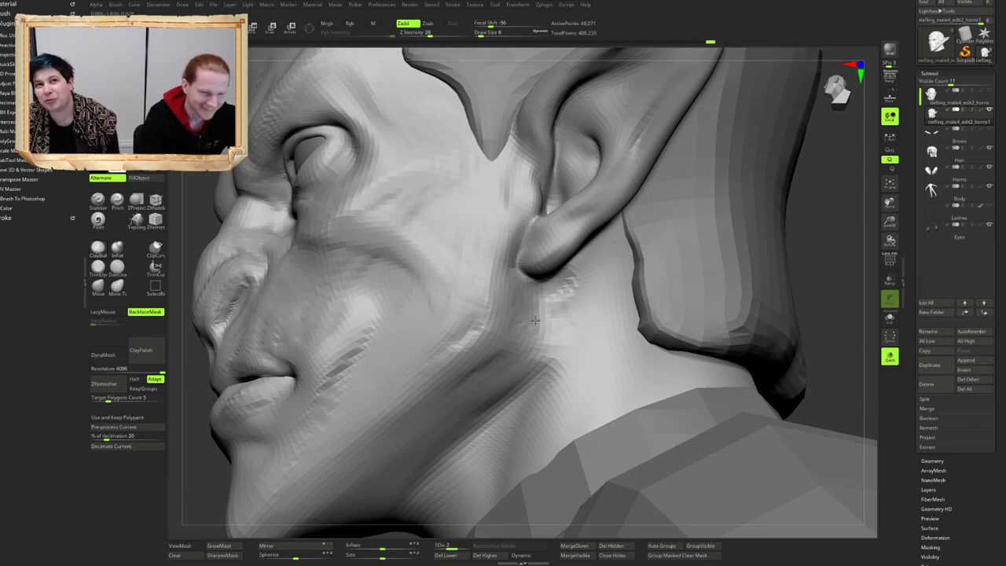
{"action": "left_click_drag", "start_coordinate": [572, 330], "coordinate": [562, 312]}
{"action": "mouse_move", "coordinate": [555, 293]}
{"action": "right_mouse_down"}
{"action": "mouse_move", "coordinate": [578, 303]}
{"action": "mouse_move", "coordinate": [558, 282]}
{"action": "mouse_move", "coordinate": [525, 275]}
{"action": "mouse_move", "coordinate": [575, 277]}
{"action": "mouse_move", "coordinate": [541, 313]}
{"action": "mouse_move", "coordinate": [563, 297]}
{"action": "mouse_move", "coordinate": [568, 310]}
{"action": "mouse_move", "coordinate": [555, 300]}
{"action": "right_mouse_up"}
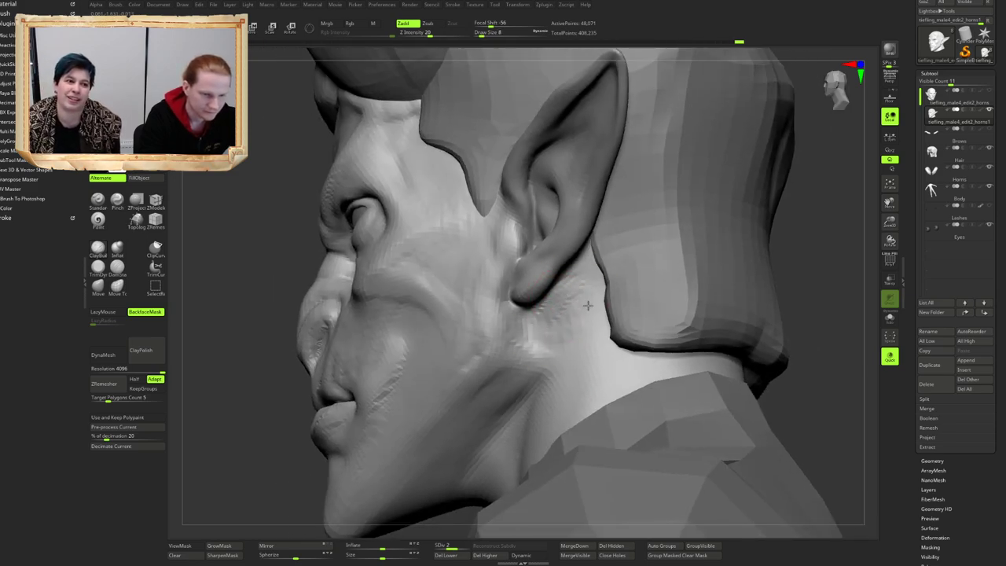
{"action": "mouse_move", "coordinate": [587, 306]}
{"action": "right_mouse_down"}
{"action": "mouse_move", "coordinate": [566, 330]}
{"action": "mouse_move", "coordinate": [568, 278]}
{"action": "right_mouse_up"}
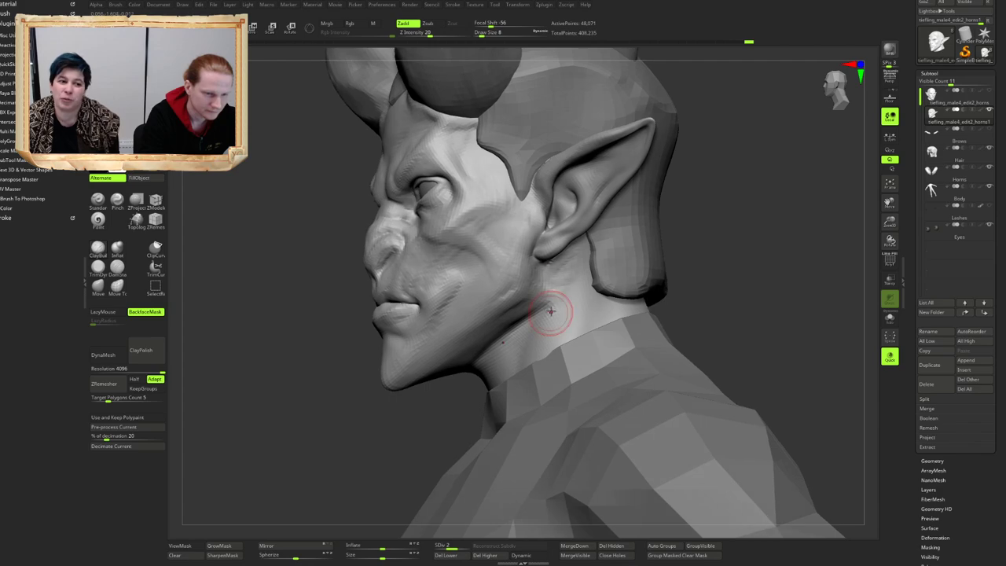
Step: Carve the crease along the jaw's underside from below the earlobe toward the chin with DamStandard at draw size 14
{"action": "mouse_move", "coordinate": [551, 311]}
{"action": "right_mouse_down"}
{"action": "mouse_move", "coordinate": [550, 265]}
{"action": "mouse_move", "coordinate": [512, 277]}
{"action": "mouse_move", "coordinate": [494, 270]}
{"action": "mouse_move", "coordinate": [499, 301]}
{"action": "right_mouse_up"}
{"action": "key", "text": "b"}
{"action": "key", "text": "d"}
{"action": "key", "text": "s"}
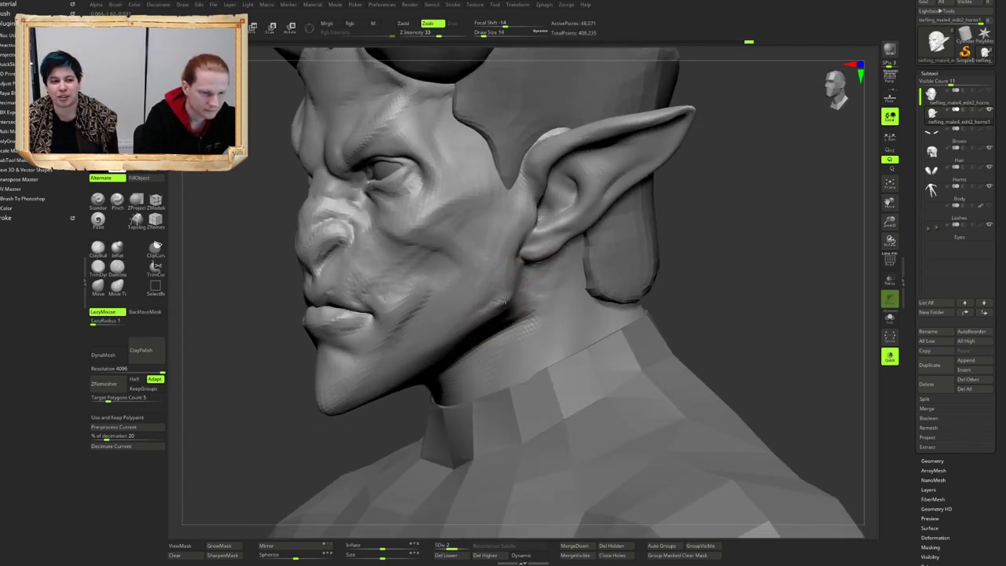
{"action": "left_click_drag", "start_coordinate": [506, 299], "coordinate": [463, 331]}
{"action": "mouse_move", "coordinate": [429, 334]}
{"action": "right_mouse_down"}
{"action": "mouse_move", "coordinate": [446, 335]}
{"action": "mouse_move", "coordinate": [515, 289]}
{"action": "right_mouse_up"}
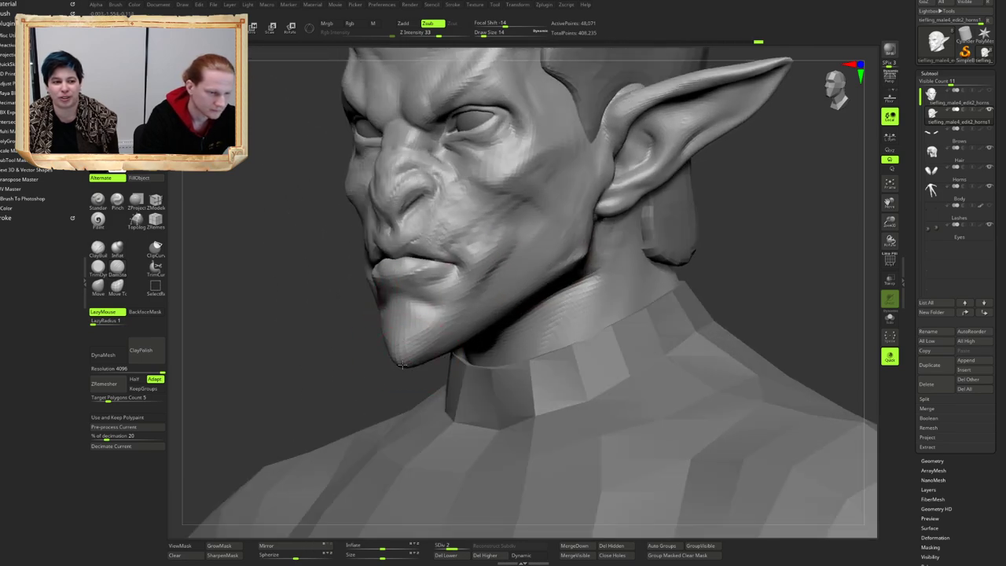
{"action": "mouse_move", "coordinate": [409, 345]}
{"action": "right_mouse_down"}
{"action": "mouse_move", "coordinate": [421, 336]}
{"action": "mouse_move", "coordinate": [452, 346]}
{"action": "mouse_move", "coordinate": [460, 333]}
{"action": "mouse_move", "coordinate": [417, 301]}
{"action": "mouse_move", "coordinate": [481, 248]}
{"action": "mouse_move", "coordinate": [448, 297]}
{"action": "mouse_move", "coordinate": [462, 318]}
{"action": "mouse_move", "coordinate": [453, 323]}
{"action": "mouse_move", "coordinate": [478, 285]}
{"action": "right_mouse_up"}
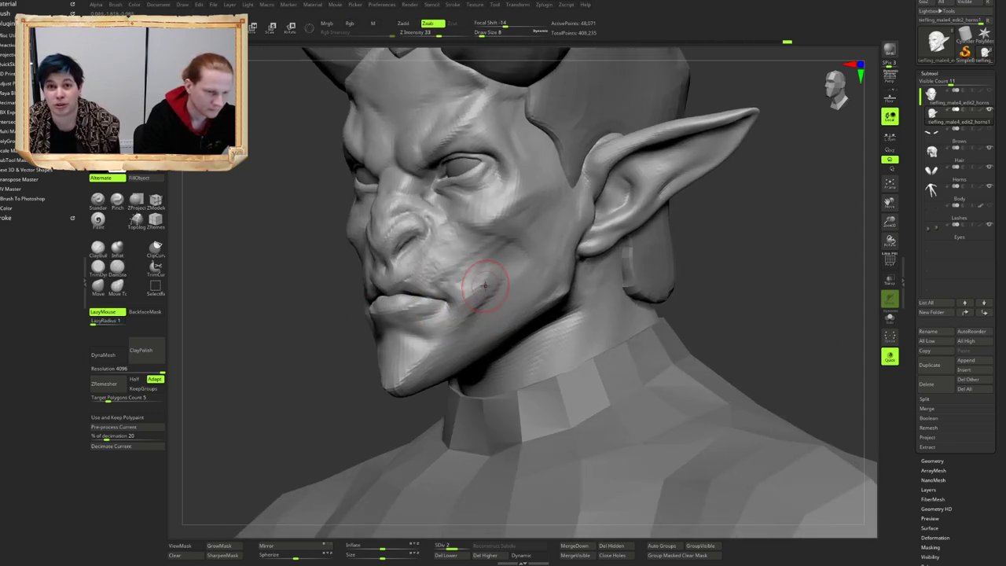
Step: Smooth and rework the cheek beside the mouth corner with ClayBuildup, using draw sizes 8 and 7
{"action": "left_click_drag", "start_coordinate": [478, 286], "coordinate": [493, 277], "text": "shift"}
{"action": "mouse_move", "coordinate": [474, 300]}
{"action": "right_mouse_down"}
{"action": "mouse_move", "coordinate": [542, 283]}
{"action": "mouse_move", "coordinate": [479, 274]}
{"action": "mouse_move", "coordinate": [455, 295]}
{"action": "right_mouse_up"}
{"action": "left_click_drag", "start_coordinate": [476, 303], "coordinate": [490, 288], "text": "shift"}
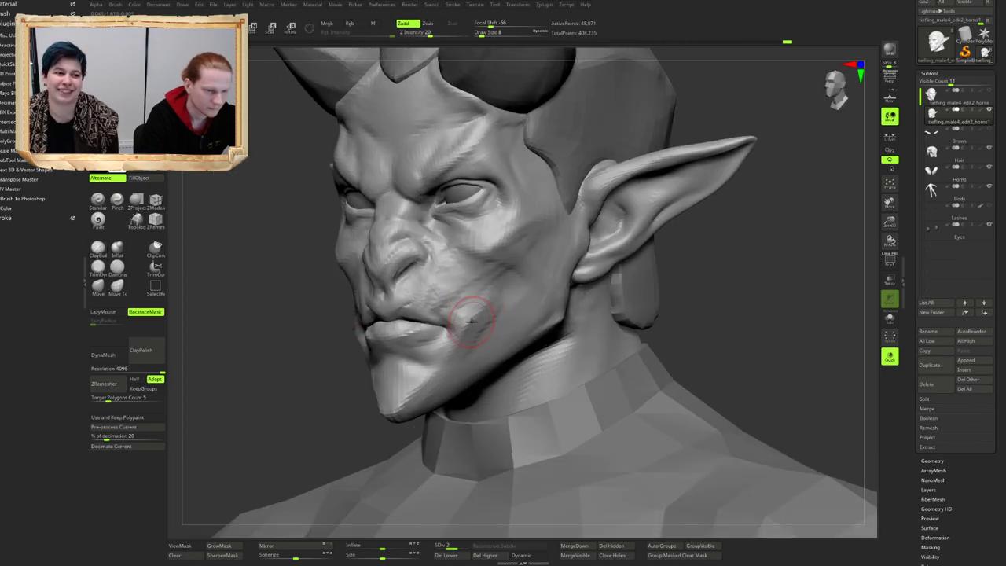
{"action": "mouse_move", "coordinate": [470, 321]}
{"action": "right_mouse_down"}
{"action": "mouse_move", "coordinate": [487, 276]}
{"action": "mouse_move", "coordinate": [528, 251]}
{"action": "mouse_move", "coordinate": [514, 266]}
{"action": "right_mouse_up"}
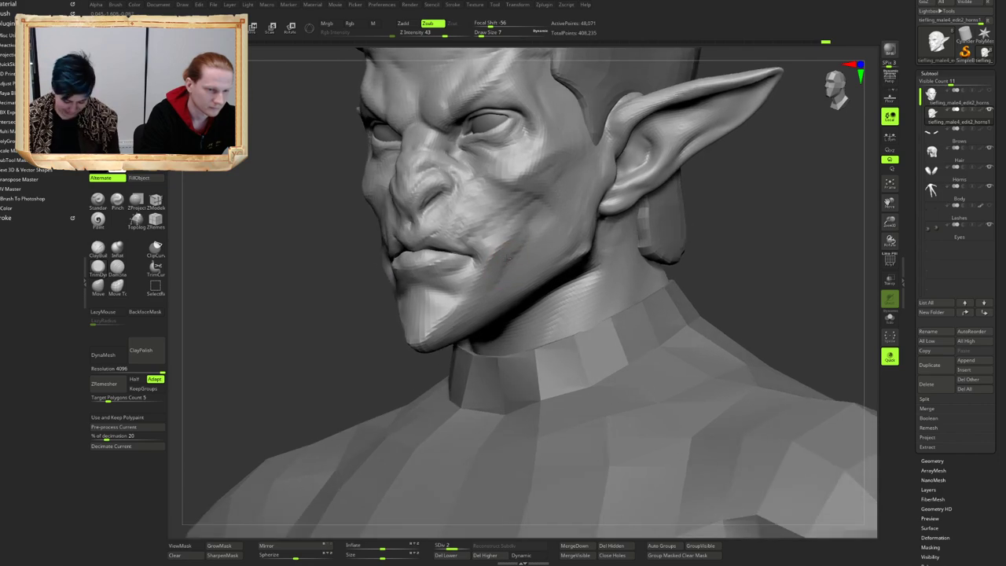
{"action": "left_click_drag", "start_coordinate": [516, 242], "coordinate": [495, 279], "text": "shift"}
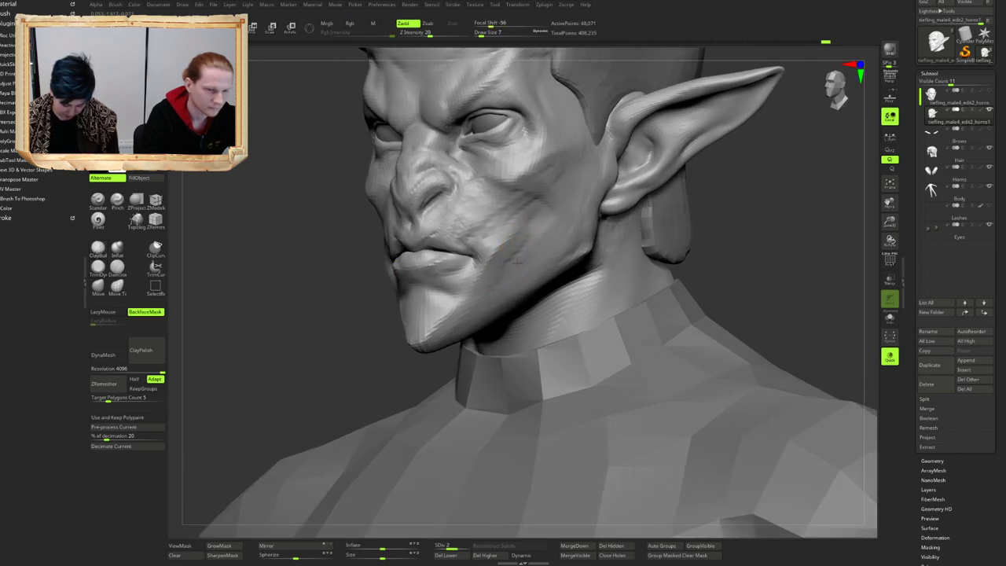
{"action": "right_click_drag", "start_coordinate": [522, 248], "coordinate": [421, 366]}
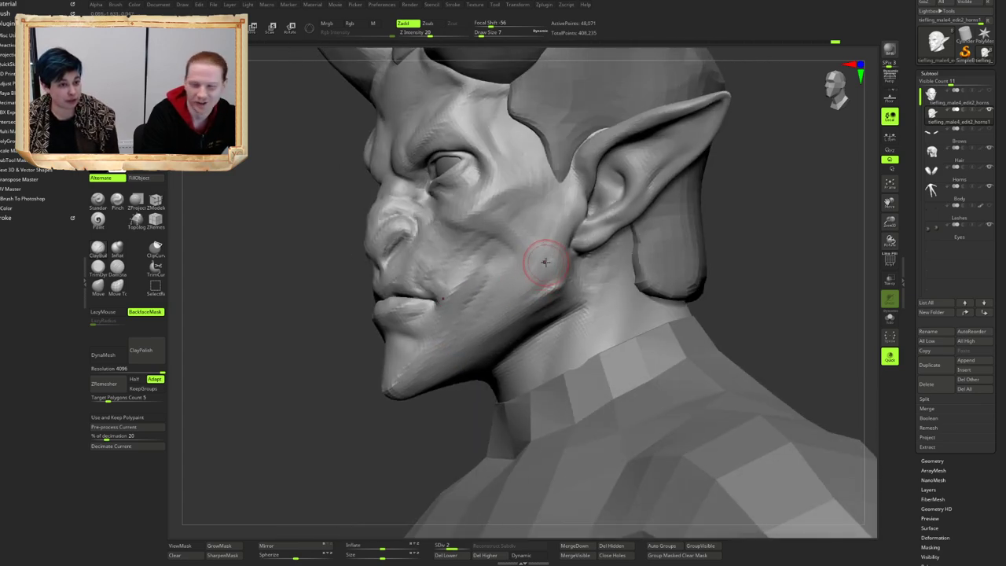
Step: Adjust the contour of the jaw corner below the ear with the Move brush
{"action": "mouse_move", "coordinate": [501, 262]}
{"action": "right_mouse_down"}
{"action": "mouse_move", "coordinate": [518, 260]}
{"action": "mouse_move", "coordinate": [509, 269]}
{"action": "mouse_move", "coordinate": [451, 254]}
{"action": "right_mouse_up"}
{"action": "mouse_move", "coordinate": [451, 253]}
{"action": "right_mouse_down", "text": "alt"}
{"action": "mouse_move", "coordinate": [504, 288]}
{"action": "mouse_move", "coordinate": [431, 274]}
{"action": "mouse_move", "coordinate": [449, 303]}
{"action": "mouse_move", "coordinate": [436, 286]}
{"action": "mouse_move", "coordinate": [456, 273]}
{"action": "right_mouse_up", "text": "alt"}
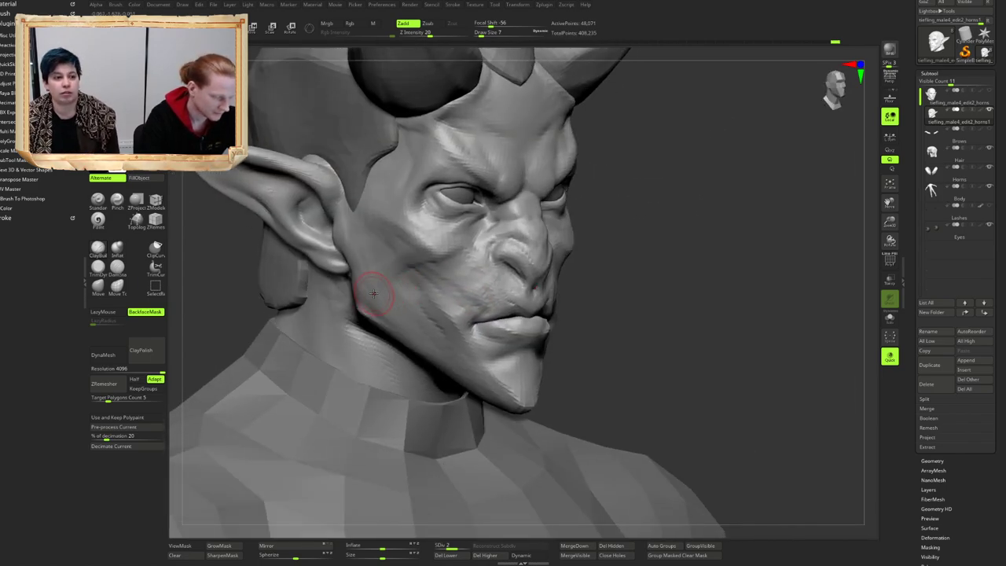
{"action": "key", "text": "b"}
{"action": "key", "text": "m"}
{"action": "key", "text": "v"}
{"action": "mouse_move", "coordinate": [369, 298]}
{"action": "right_mouse_down"}
{"action": "mouse_move", "coordinate": [387, 293]}
{"action": "mouse_move", "coordinate": [359, 304]}
{"action": "mouse_move", "coordinate": [389, 284]}
{"action": "mouse_move", "coordinate": [387, 309]}
{"action": "mouse_move", "coordinate": [377, 291]}
{"action": "right_mouse_up"}
{"action": "right_click_drag", "start_coordinate": [377, 291], "coordinate": [366, 286]}
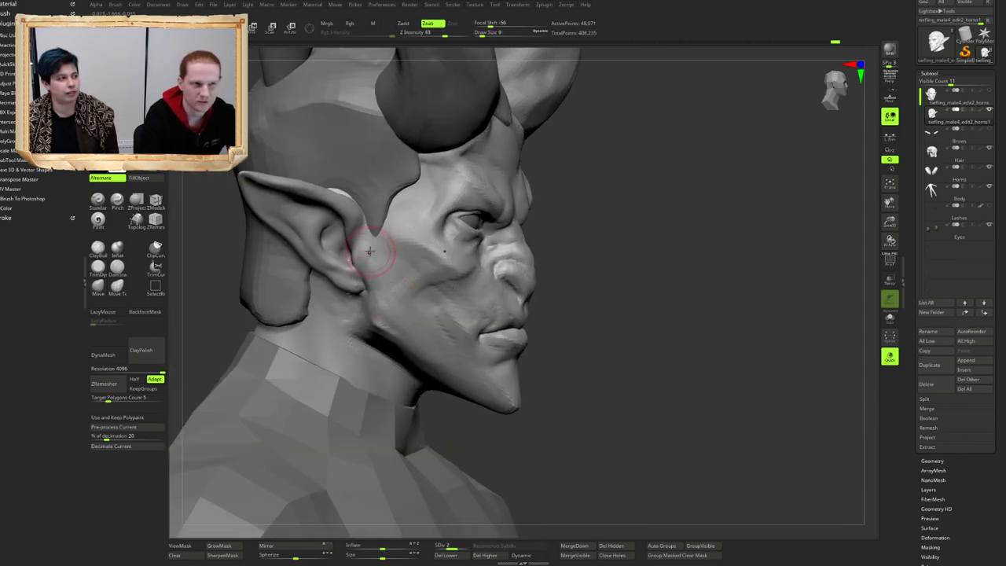
Step: Refine the cheek volume in front of the ear with adding and subtracting ClayBuildup strokes at draw sizes 9 and 7
{"action": "right_click_drag", "start_coordinate": [410, 285], "coordinate": [418, 234], "text": "ctrl"}
{"action": "right_click_drag", "start_coordinate": [490, 288], "coordinate": [462, 271], "text": "alt"}
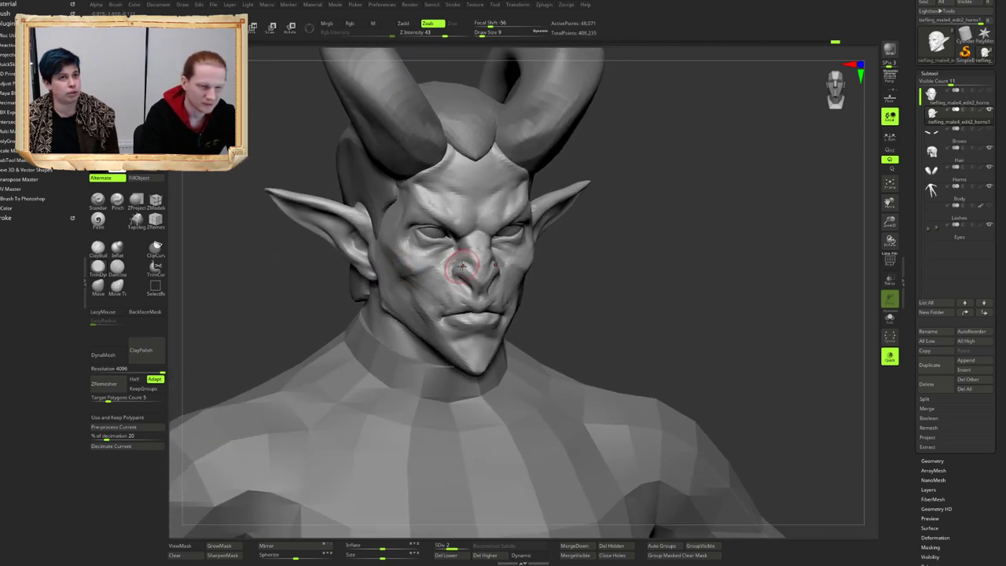
{"action": "right_click_drag", "start_coordinate": [422, 243], "coordinate": [423, 269], "text": "ctrl"}
{"action": "right_click_drag", "start_coordinate": [423, 270], "coordinate": [459, 275]}
{"action": "mouse_move", "coordinate": [393, 279]}
{"action": "right_mouse_down", "text": "ctrl"}
{"action": "mouse_move", "coordinate": [386, 319]}
{"action": "mouse_move", "coordinate": [384, 305]}
{"action": "mouse_move", "coordinate": [348, 283]}
{"action": "mouse_move", "coordinate": [380, 280]}
{"action": "right_mouse_up", "text": "ctrl"}
{"action": "key", "text": "]"}
{"action": "key", "text": "1"}
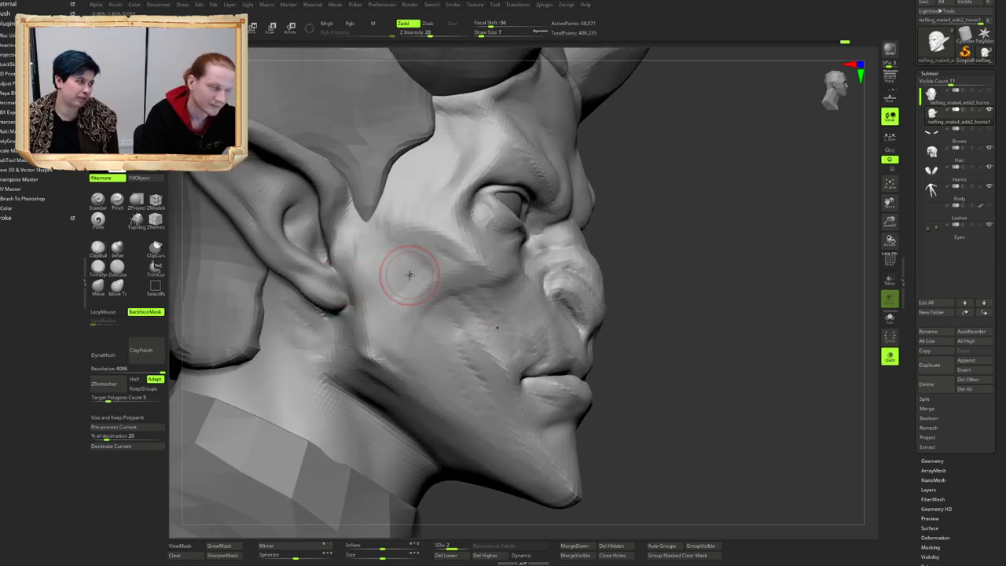
Step: Build up the jaw corner beneath the earlobe with ClayBuildup at draw size 7
{"action": "mouse_move", "coordinate": [386, 263]}
{"action": "right_mouse_down"}
{"action": "mouse_move", "coordinate": [387, 272]}
{"action": "mouse_move", "coordinate": [370, 255]}
{"action": "mouse_move", "coordinate": [341, 265]}
{"action": "mouse_move", "coordinate": [382, 220]}
{"action": "right_mouse_up"}
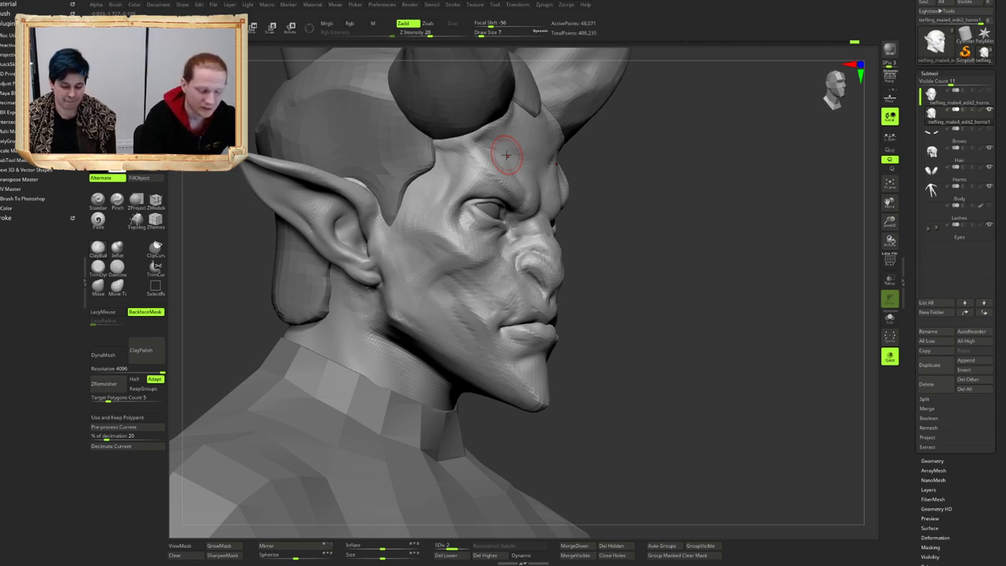
{"action": "right_click_drag", "start_coordinate": [540, 256], "coordinate": [437, 247]}
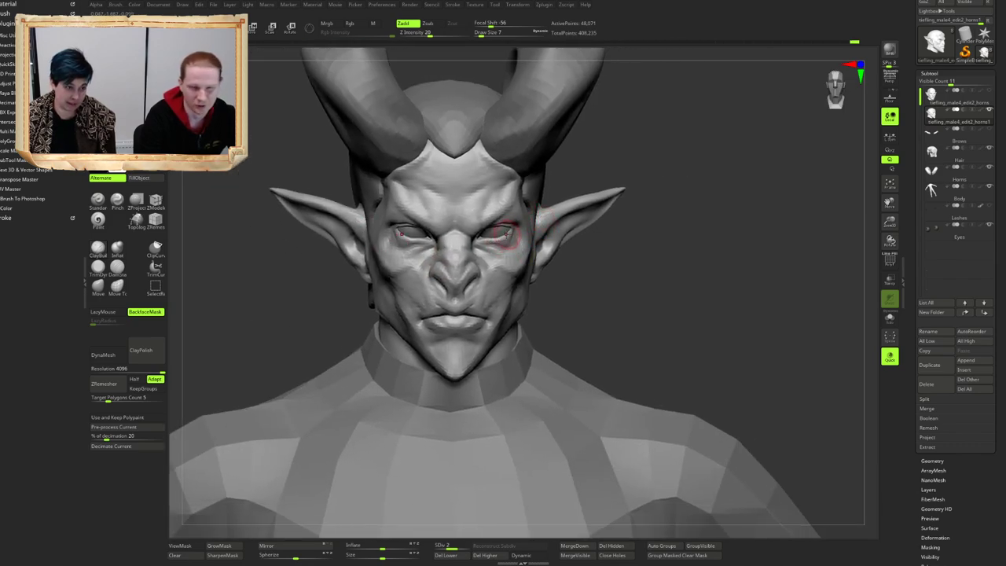
{"action": "mouse_move", "coordinate": [529, 248]}
{"action": "right_mouse_down"}
{"action": "mouse_move", "coordinate": [516, 247]}
{"action": "mouse_move", "coordinate": [534, 276]}
{"action": "mouse_move", "coordinate": [537, 243]}
{"action": "right_mouse_up"}
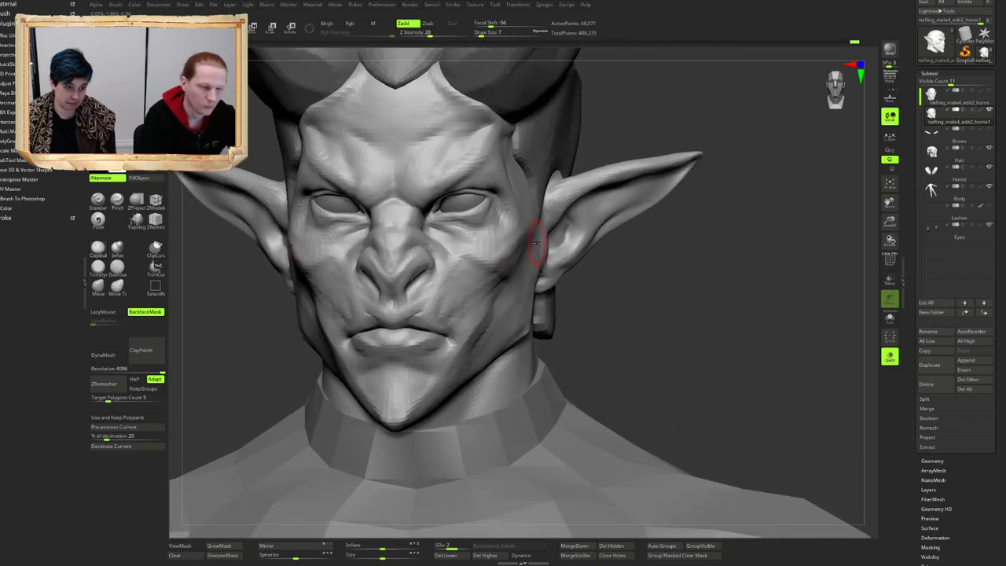
{"action": "mouse_move", "coordinate": [519, 275]}
{"action": "right_mouse_down"}
{"action": "mouse_move", "coordinate": [508, 265]}
{"action": "mouse_move", "coordinate": [517, 273]}
{"action": "mouse_move", "coordinate": [512, 313]}
{"action": "right_mouse_up"}
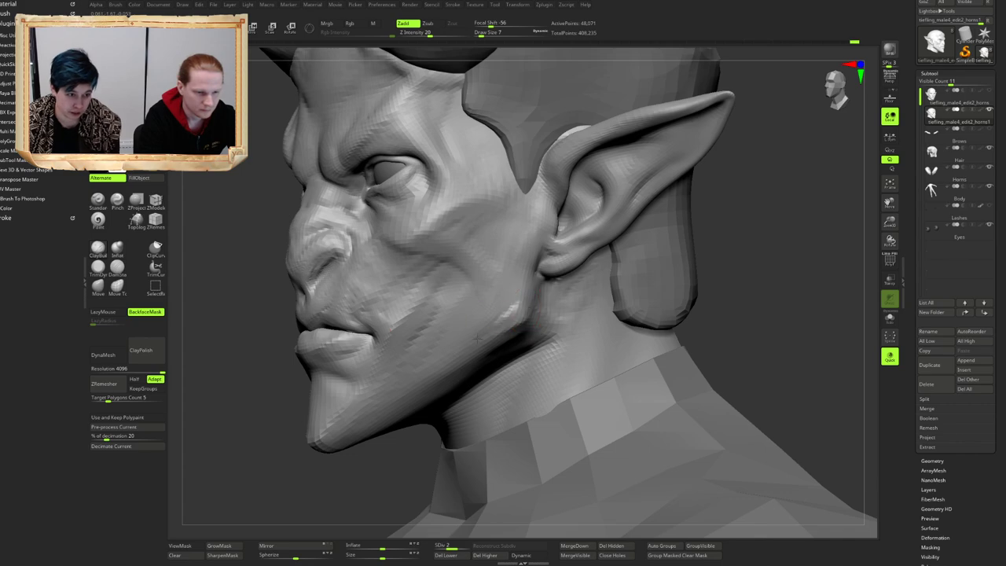
{"action": "right_click_drag", "start_coordinate": [516, 294], "coordinate": [493, 297]}
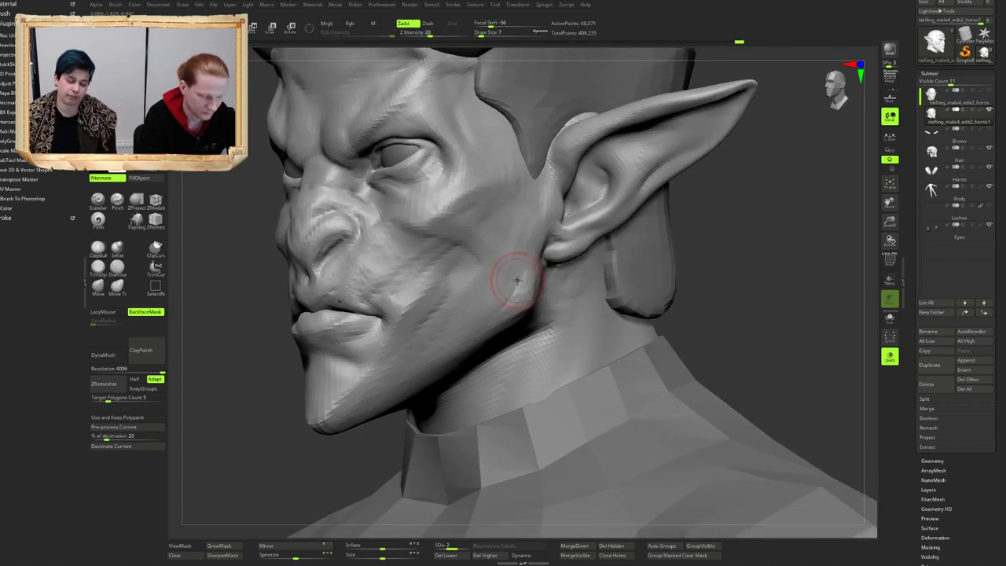
Step: Define the jawline from the jaw corner toward the chin with DamStandard at draw size 7
{"action": "key", "text": "2"}
{"action": "right_click_drag", "start_coordinate": [517, 262], "coordinate": [536, 259]}
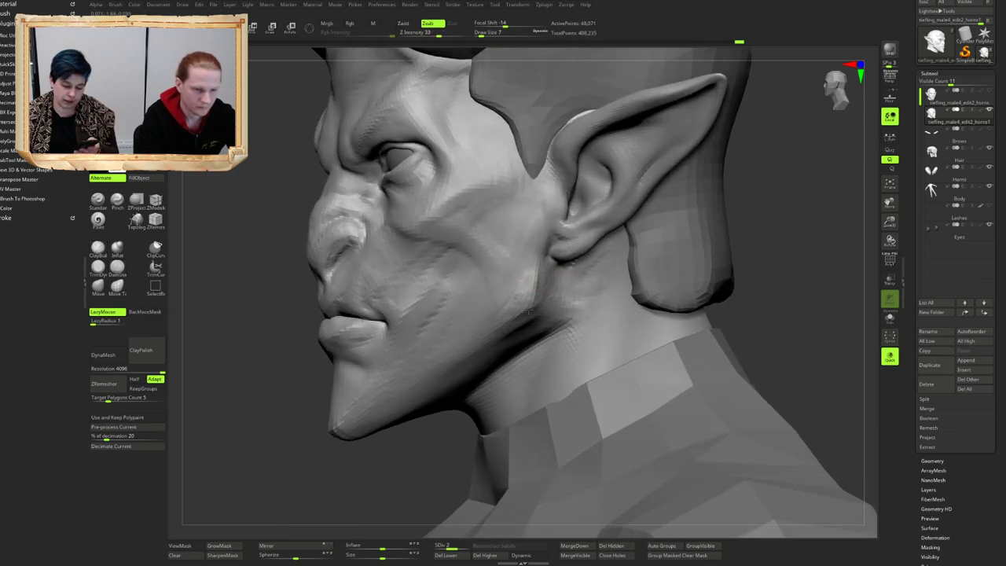
{"action": "right_click_drag", "start_coordinate": [528, 312], "coordinate": [530, 300]}
{"action": "left_click_drag", "start_coordinate": [504, 322], "coordinate": [433, 351]}
{"action": "right_click_drag", "start_coordinate": [433, 351], "coordinate": [495, 330]}
{"action": "mouse_move", "coordinate": [495, 330]}
{"action": "right_mouse_down", "text": "ctrl"}
{"action": "mouse_move", "coordinate": [464, 267]}
{"action": "mouse_move", "coordinate": [485, 278]}
{"action": "mouse_move", "coordinate": [458, 284]}
{"action": "mouse_move", "coordinate": [493, 256]}
{"action": "mouse_move", "coordinate": [476, 253]}
{"action": "mouse_move", "coordinate": [493, 274]}
{"action": "mouse_move", "coordinate": [500, 261]}
{"action": "mouse_move", "coordinate": [546, 267]}
{"action": "right_mouse_up", "text": "ctrl"}
{"action": "right_click_drag", "start_coordinate": [546, 267], "coordinate": [535, 232], "text": "ctrl"}
Step: Shape the earlobe and its attachment to the cheek with ClayBuildup at draw sizes 8 and 6
{"action": "mouse_move", "coordinate": [425, 236]}
{"action": "right_mouse_down", "text": "ctrl"}
{"action": "mouse_move", "coordinate": [432, 271]}
{"action": "mouse_move", "coordinate": [476, 268]}
{"action": "mouse_move", "coordinate": [428, 283]}
{"action": "right_mouse_up", "text": "ctrl"}
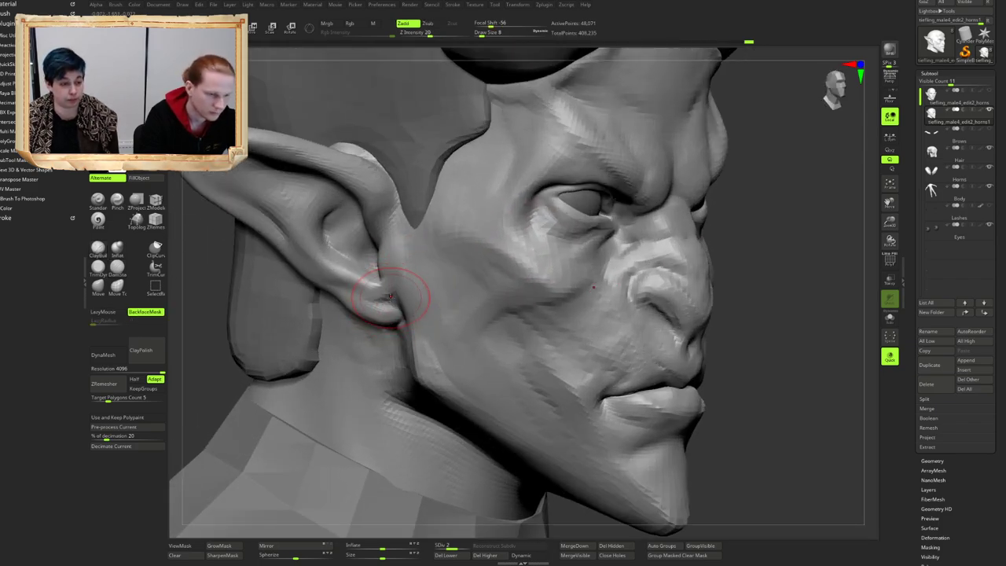
{"action": "right_click_drag", "start_coordinate": [389, 296], "coordinate": [406, 300]}
{"action": "left_click_drag", "start_coordinate": [388, 298], "coordinate": [372, 302]}
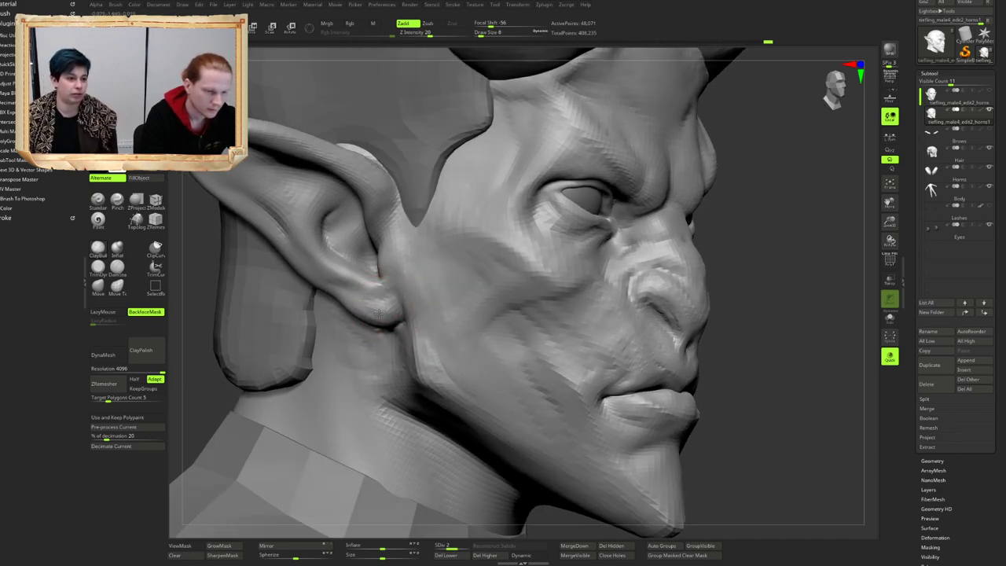
{"action": "right_click_drag", "start_coordinate": [433, 276], "coordinate": [428, 228], "text": "ctrl"}
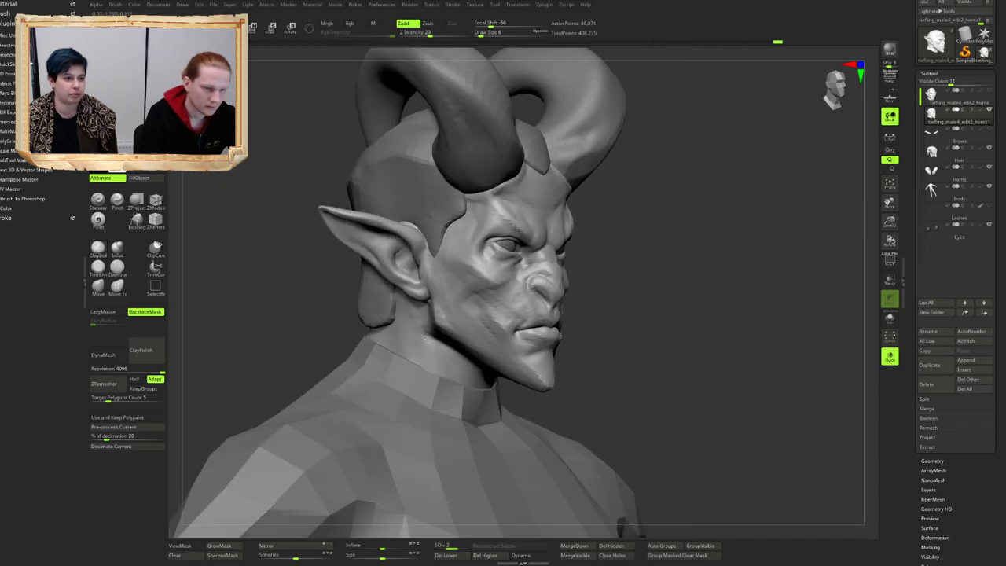
Step: Try pulling the nose forward in profile with the Move brush at draw size 42
{"action": "mouse_move", "coordinate": [542, 252]}
{"action": "right_mouse_down"}
{"action": "mouse_move", "coordinate": [483, 254]}
{"action": "mouse_move", "coordinate": [547, 256]}
{"action": "mouse_move", "coordinate": [524, 258]}
{"action": "mouse_move", "coordinate": [507, 232]}
{"action": "mouse_move", "coordinate": [481, 235]}
{"action": "mouse_move", "coordinate": [488, 243]}
{"action": "mouse_move", "coordinate": [505, 229]}
{"action": "mouse_move", "coordinate": [500, 252]}
{"action": "mouse_move", "coordinate": [481, 255]}
{"action": "mouse_move", "coordinate": [477, 220]}
{"action": "mouse_move", "coordinate": [488, 231]}
{"action": "mouse_move", "coordinate": [479, 218]}
{"action": "mouse_move", "coordinate": [470, 239]}
{"action": "mouse_move", "coordinate": [485, 247]}
{"action": "right_mouse_up"}
{"action": "key", "text": "b"}
{"action": "key", "text": "m"}
{"action": "key", "text": "v"}
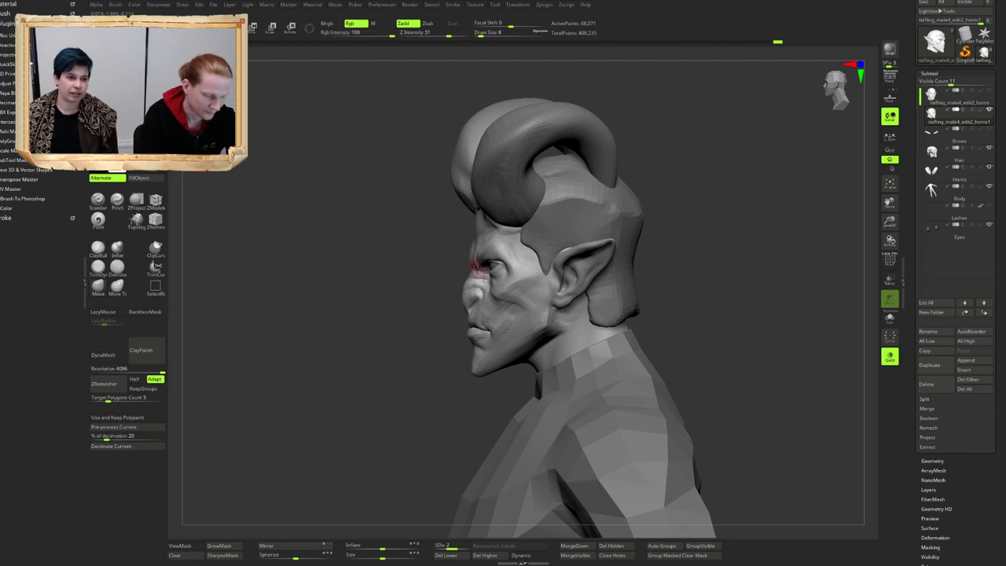
{"action": "right_click_drag", "start_coordinate": [466, 292], "coordinate": [476, 292]}
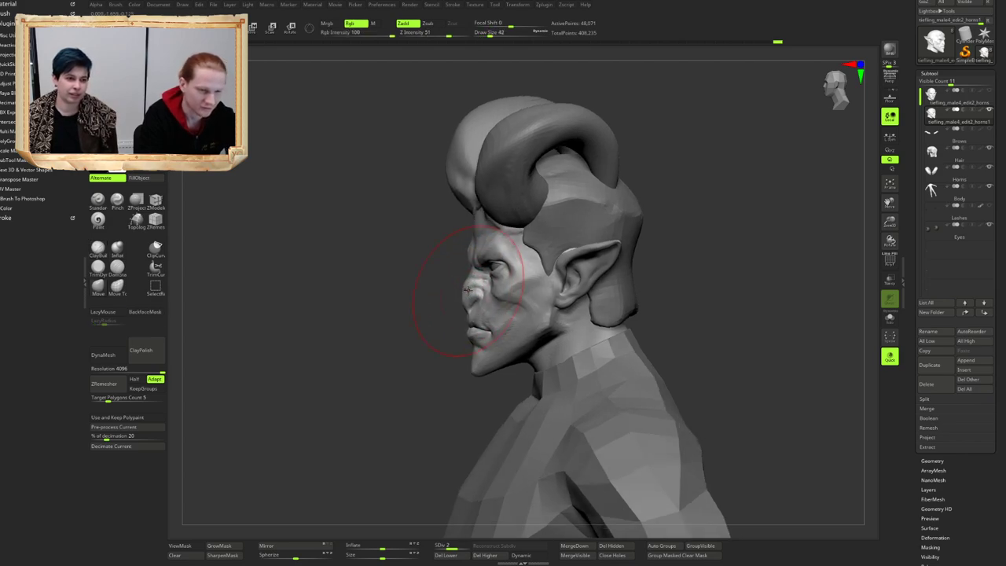
{"action": "mouse_move", "coordinate": [470, 292]}
{"action": "left_mouse_down"}
{"action": "mouse_move", "coordinate": [444, 295]}
{"action": "mouse_move", "coordinate": [449, 289]}
{"action": "left_mouse_up"}
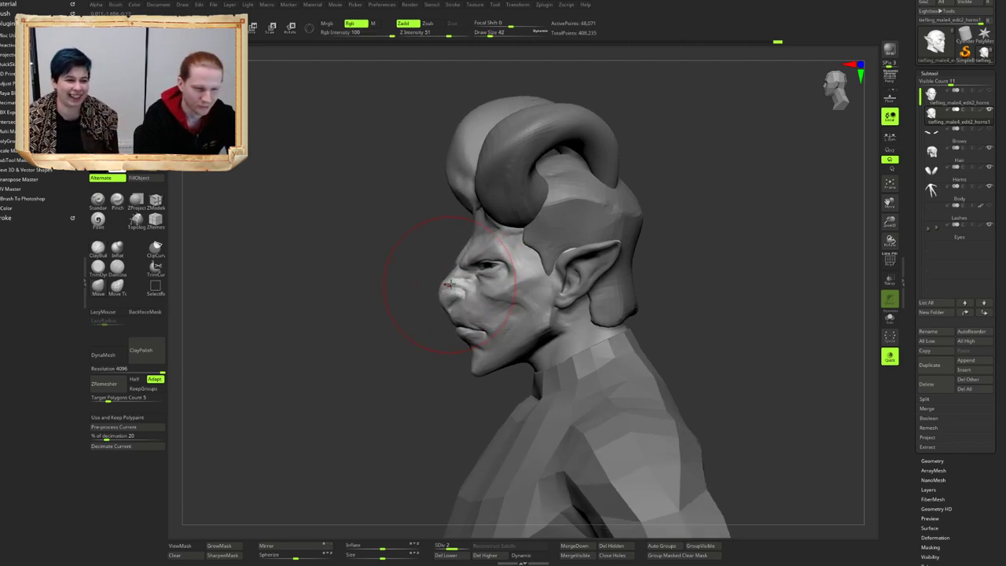
{"action": "right_click_drag", "start_coordinate": [474, 265], "coordinate": [521, 274]}
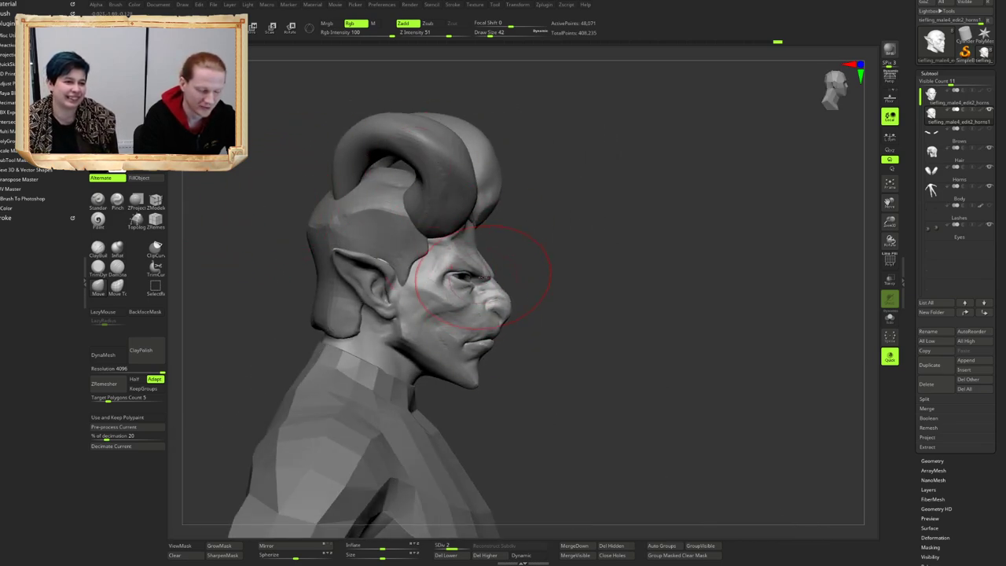
{"action": "mouse_move", "coordinate": [540, 266]}
{"action": "right_mouse_down"}
{"action": "mouse_move", "coordinate": [507, 248]}
{"action": "mouse_move", "coordinate": [466, 247]}
{"action": "mouse_move", "coordinate": [398, 197]}
{"action": "mouse_move", "coordinate": [473, 250]}
{"action": "mouse_move", "coordinate": [466, 263]}
{"action": "mouse_move", "coordinate": [451, 257]}
{"action": "right_mouse_up"}
{"action": "mouse_move", "coordinate": [442, 286]}
{"action": "left_mouse_down"}
{"action": "mouse_move", "coordinate": [429, 285]}
{"action": "mouse_move", "coordinate": [440, 288]}
{"action": "left_mouse_up"}
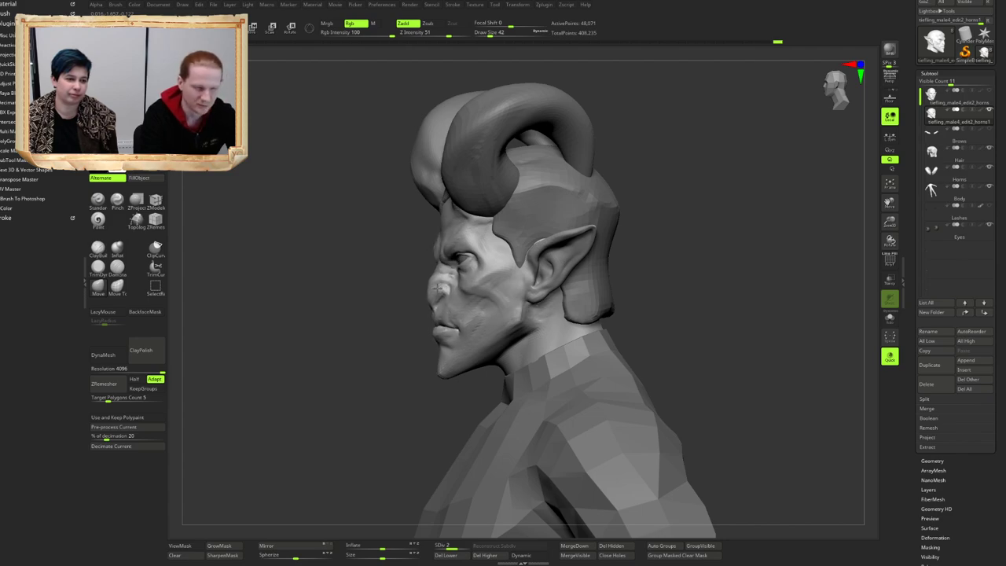
Step: Nudge the outer cheek and jaw contour with the Move brush at draw size 14
{"action": "right_click_drag", "start_coordinate": [439, 262], "coordinate": [493, 244]}
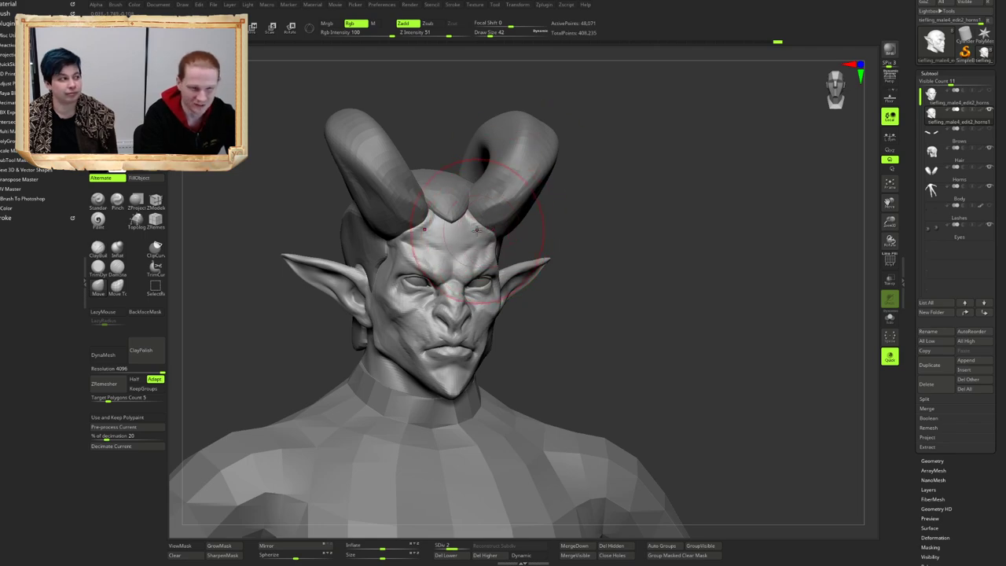
{"action": "mouse_move", "coordinate": [480, 254]}
{"action": "right_mouse_down"}
{"action": "mouse_move", "coordinate": [471, 240]}
{"action": "mouse_move", "coordinate": [474, 259]}
{"action": "right_mouse_up"}
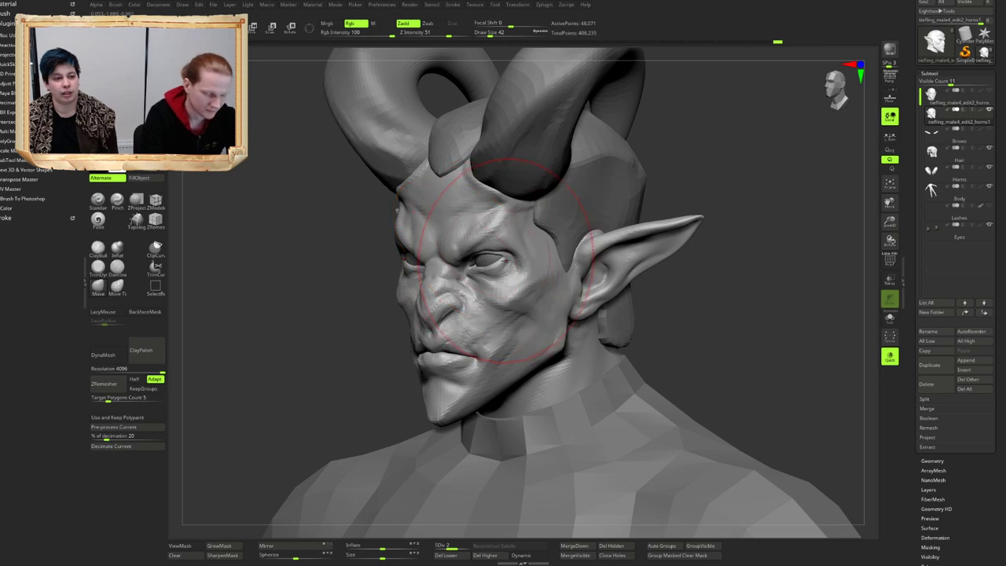
{"action": "right_click_drag", "start_coordinate": [559, 315], "coordinate": [583, 305]}
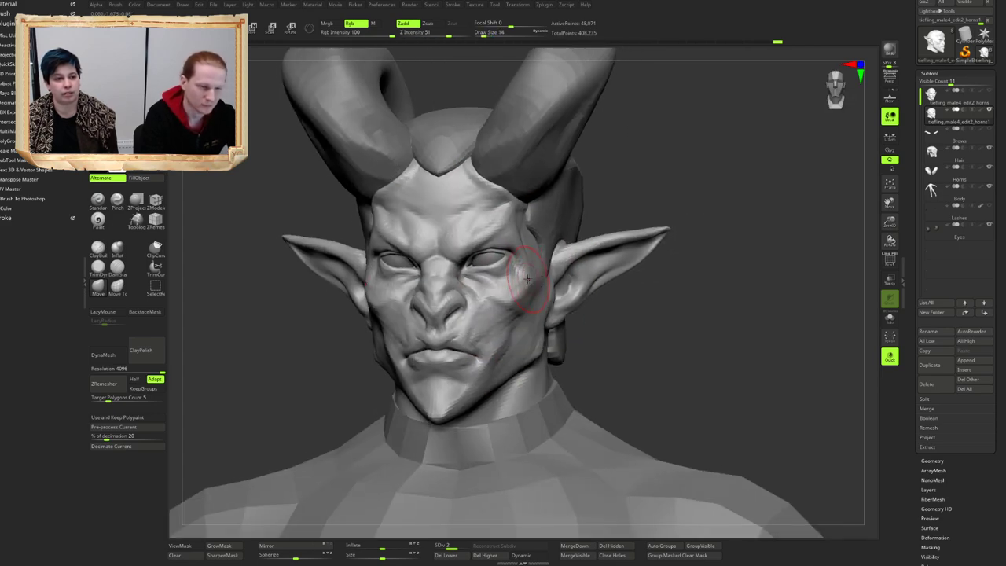
{"action": "mouse_move", "coordinate": [530, 275]}
{"action": "right_mouse_down", "text": "ctrl"}
{"action": "mouse_move", "coordinate": [534, 317]}
{"action": "mouse_move", "coordinate": [534, 269]}
{"action": "mouse_move", "coordinate": [539, 314]}
{"action": "mouse_move", "coordinate": [548, 264]}
{"action": "right_mouse_up", "text": "ctrl"}
{"action": "left_click_drag", "start_coordinate": [549, 265], "coordinate": [555, 271]}
Step: Refine the jaw corner just below the earlobe with DamStandard and ClayBuildup at draw size 7
{"action": "key", "text": "b"}
{"action": "key", "text": "d"}
{"action": "key", "text": "s"}
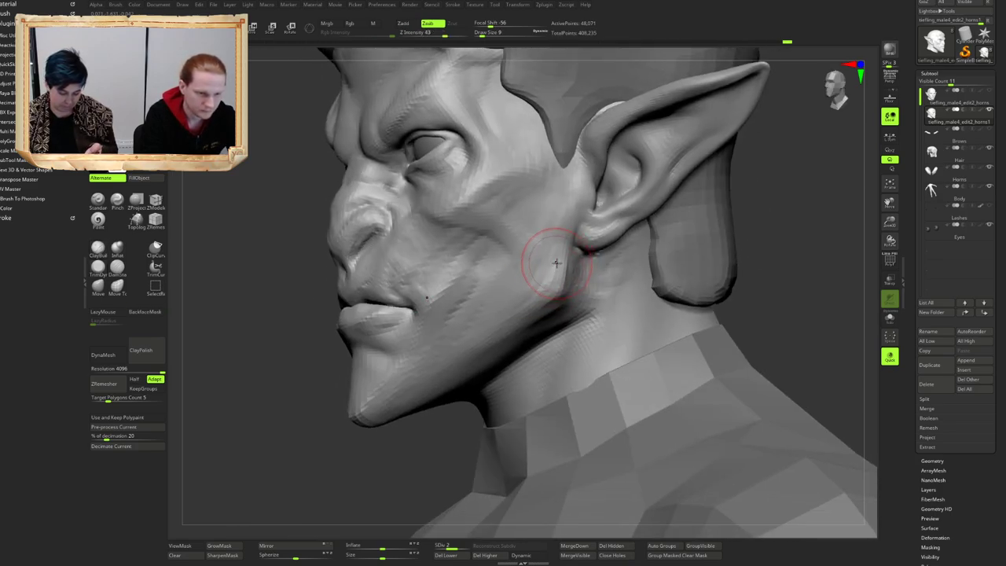
{"action": "right_click_drag", "start_coordinate": [520, 283], "coordinate": [489, 278]}
{"action": "key", "text": "b"}
{"action": "key", "text": "c"}
{"action": "key", "text": "b"}
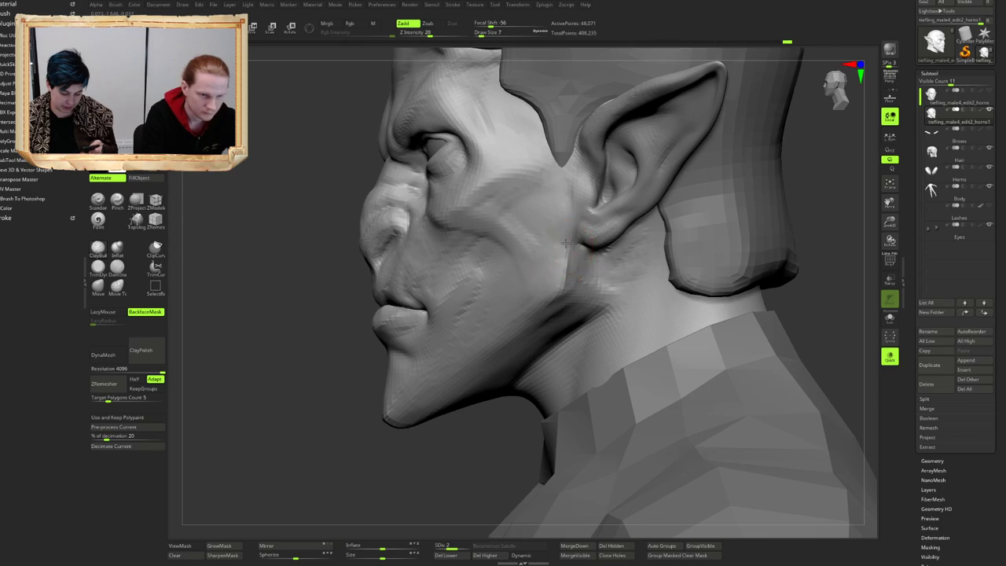
{"action": "left_click_drag", "start_coordinate": [564, 267], "coordinate": [560, 277]}
Step: Turn on perspective view and refine the area above the upper lip with DamStandard and ClayBuildup at draw size 3
{"action": "mouse_move", "coordinate": [524, 281]}
{"action": "right_mouse_down"}
{"action": "mouse_move", "coordinate": [539, 272]}
{"action": "mouse_move", "coordinate": [509, 231]}
{"action": "mouse_move", "coordinate": [525, 233]}
{"action": "mouse_move", "coordinate": [489, 271]}
{"action": "mouse_move", "coordinate": [502, 264]}
{"action": "mouse_move", "coordinate": [507, 211]}
{"action": "mouse_move", "coordinate": [479, 228]}
{"action": "mouse_move", "coordinate": [502, 245]}
{"action": "mouse_move", "coordinate": [521, 220]}
{"action": "mouse_move", "coordinate": [516, 210]}
{"action": "mouse_move", "coordinate": [527, 353]}
{"action": "mouse_move", "coordinate": [479, 77]}
{"action": "right_mouse_up"}
{"action": "key", "text": "b"}
{"action": "key", "text": "d"}
{"action": "key", "text": "s"}
{"action": "right_click_drag", "start_coordinate": [563, 173], "coordinate": [585, 314]}
{"action": "mouse_move", "coordinate": [469, 206]}
{"action": "right_mouse_down", "text": "ctrl"}
{"action": "mouse_move", "coordinate": [491, 275]}
{"action": "mouse_move", "coordinate": [505, 231]}
{"action": "mouse_move", "coordinate": [590, 197]}
{"action": "mouse_move", "coordinate": [555, 225]}
{"action": "mouse_move", "coordinate": [514, 223]}
{"action": "mouse_move", "coordinate": [495, 290]}
{"action": "mouse_move", "coordinate": [493, 227]}
{"action": "mouse_move", "coordinate": [506, 288]}
{"action": "mouse_move", "coordinate": [476, 218]}
{"action": "mouse_move", "coordinate": [449, 229]}
{"action": "mouse_move", "coordinate": [436, 252]}
{"action": "right_mouse_up", "text": "ctrl"}
{"action": "key", "text": "p"}
{"action": "key", "text": "1"}
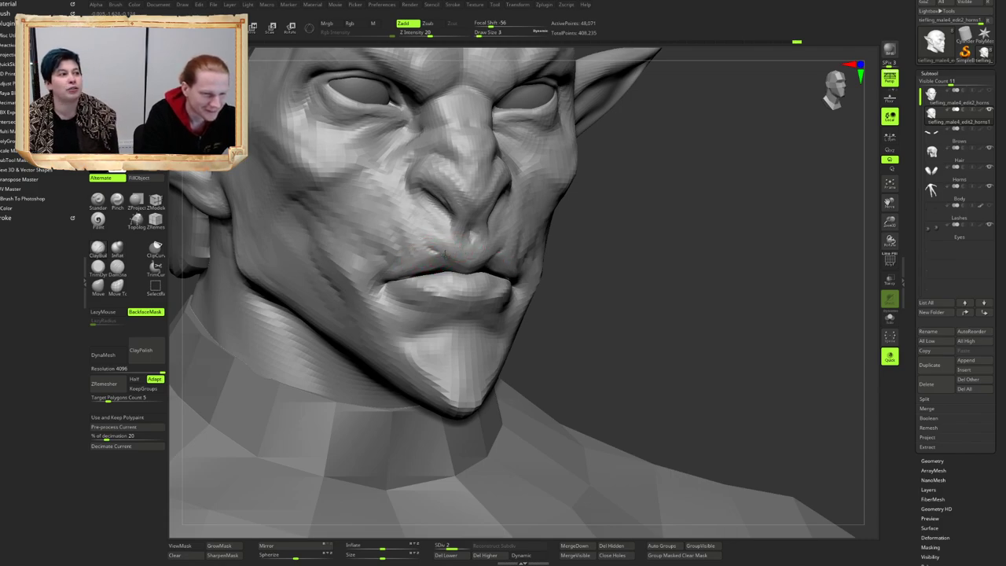
Step: Build up the fold around the mouth corner with ClayBuildup at draw size 5
{"action": "mouse_move", "coordinate": [445, 255]}
{"action": "right_mouse_down"}
{"action": "mouse_move", "coordinate": [368, 283]}
{"action": "mouse_move", "coordinate": [496, 252]}
{"action": "mouse_move", "coordinate": [469, 252]}
{"action": "mouse_move", "coordinate": [483, 279]}
{"action": "mouse_move", "coordinate": [456, 274]}
{"action": "mouse_move", "coordinate": [482, 274]}
{"action": "mouse_move", "coordinate": [497, 287]}
{"action": "mouse_move", "coordinate": [481, 285]}
{"action": "right_mouse_up"}
{"action": "key", "text": "2"}
{"action": "key", "text": "3"}
{"action": "key", "text": "1"}
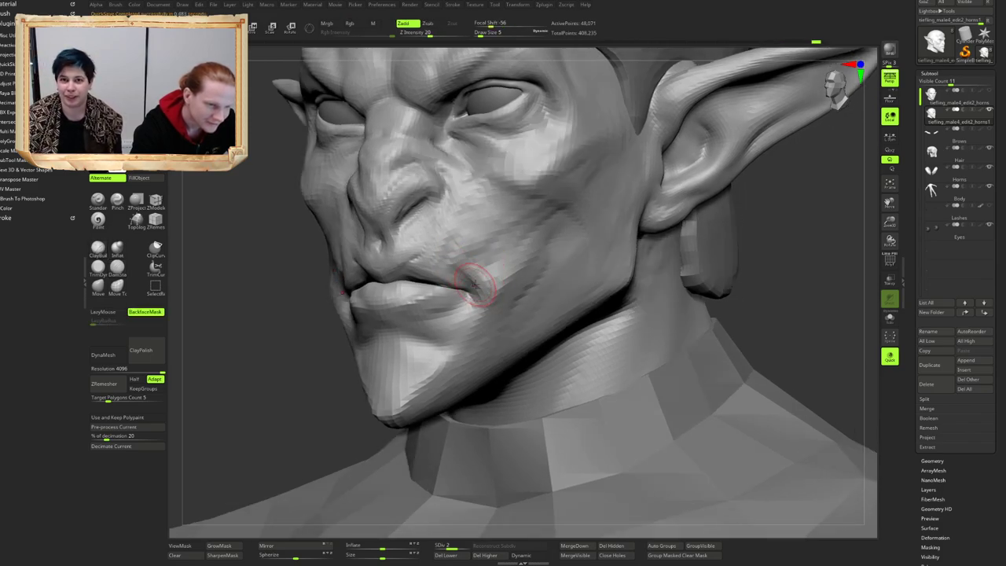
Step: Deepen the crease between mouth corner and cheek with subtractive ClayBuildup strokes at draw size 5
{"action": "mouse_move", "coordinate": [475, 285]}
{"action": "right_mouse_down"}
{"action": "mouse_move", "coordinate": [459, 267]}
{"action": "mouse_move", "coordinate": [466, 281]}
{"action": "mouse_move", "coordinate": [484, 282]}
{"action": "mouse_move", "coordinate": [488, 258]}
{"action": "mouse_move", "coordinate": [505, 271]}
{"action": "right_mouse_up"}
{"action": "key", "text": "2"}
{"action": "key", "text": "1"}
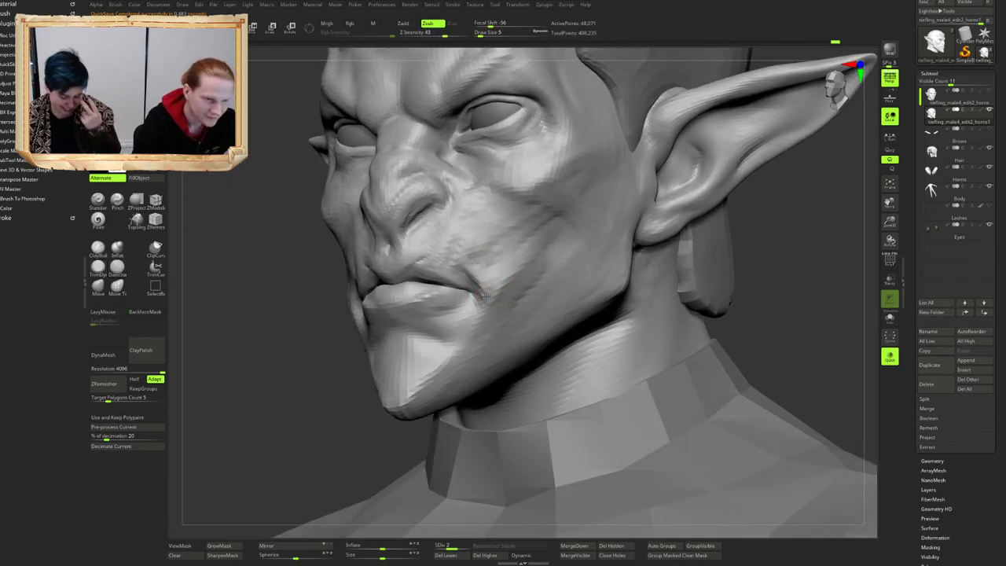
{"action": "left_click_drag", "start_coordinate": [513, 275], "coordinate": [486, 293]}
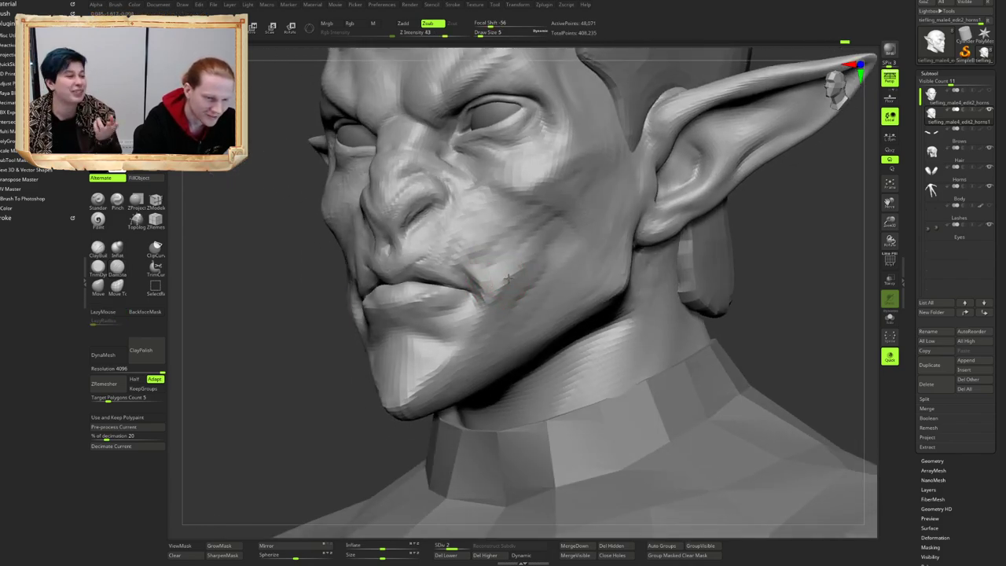
{"action": "mouse_move", "coordinate": [492, 291]}
{"action": "right_mouse_down"}
{"action": "mouse_move", "coordinate": [478, 265]}
{"action": "mouse_move", "coordinate": [494, 268]}
{"action": "mouse_move", "coordinate": [490, 297]}
{"action": "mouse_move", "coordinate": [472, 293]}
{"action": "right_mouse_up"}
{"action": "key", "text": "2"}
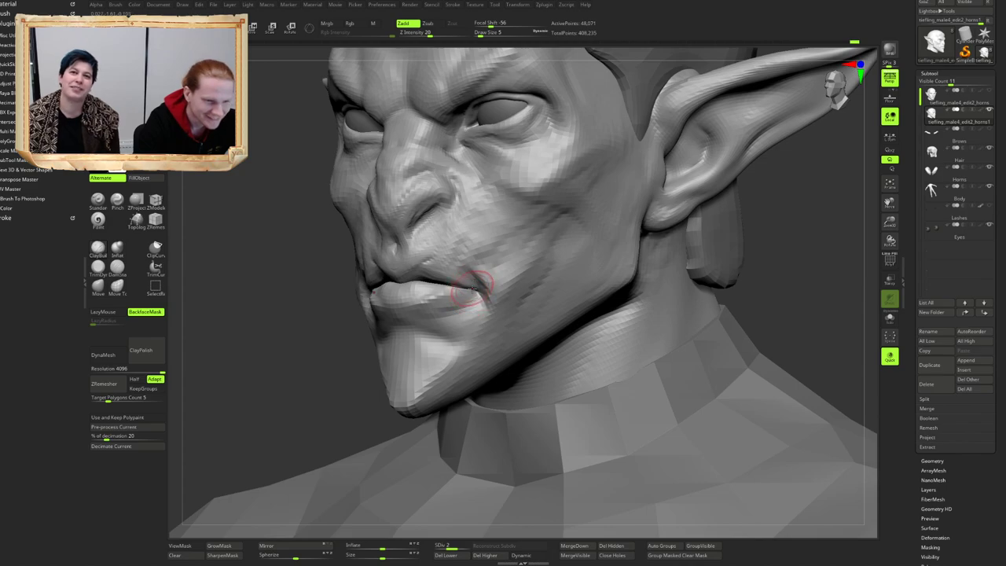
Step: Refine the folds beneath the mouth corners with TrimDynamic and ClayBuildup
{"action": "right_click_drag", "start_coordinate": [469, 289], "coordinate": [519, 228]}
{"action": "right_click_drag", "start_coordinate": [519, 228], "coordinate": [530, 265], "text": "ctrl"}
{"action": "right_click_drag", "start_coordinate": [444, 299], "coordinate": [422, 320]}
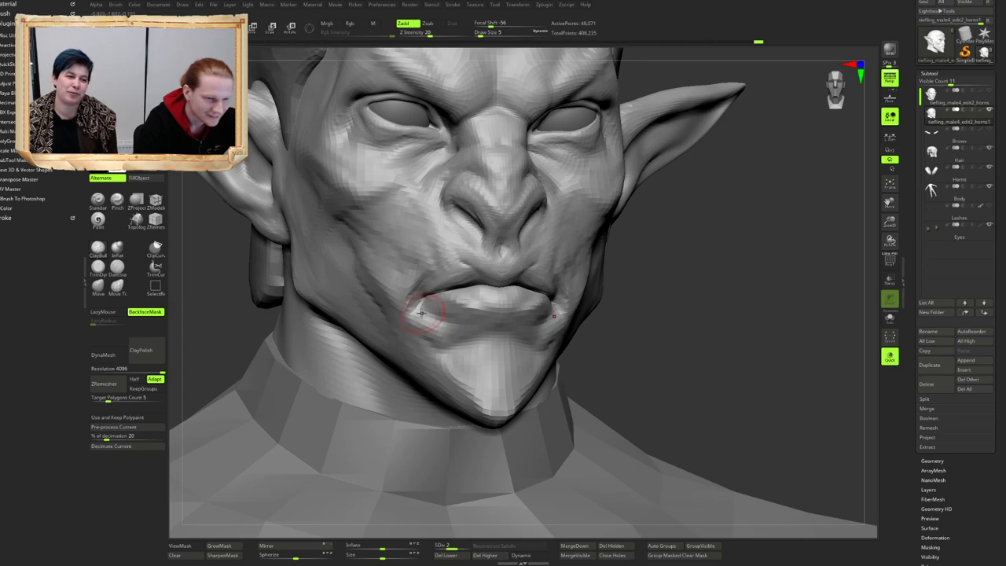
{"action": "mouse_move", "coordinate": [436, 309]}
{"action": "right_mouse_down", "text": "ctrl"}
{"action": "mouse_move", "coordinate": [442, 316]}
{"action": "mouse_move", "coordinate": [420, 319]}
{"action": "mouse_move", "coordinate": [454, 339]}
{"action": "mouse_move", "coordinate": [426, 322]}
{"action": "right_mouse_up", "text": "ctrl"}
{"action": "key", "text": "b"}
{"action": "key", "text": "t"}
{"action": "key", "text": "d"}
{"action": "key", "text": "b"}
{"action": "key", "text": "c"}
{"action": "key", "text": "b"}
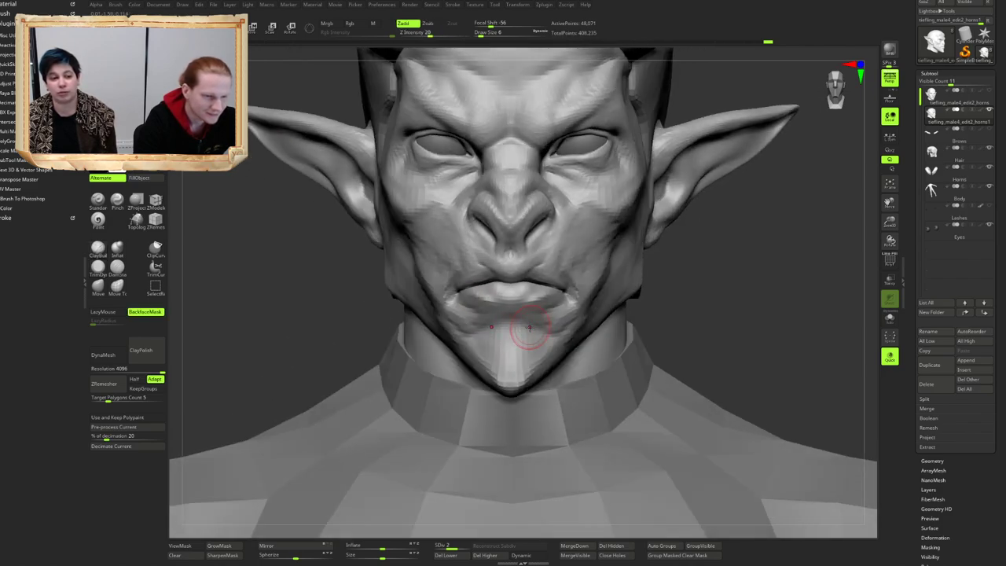
Step: Build up the centre of the chin below the lower lip with ClayBuildup at draw size 6
{"action": "right_click_drag", "start_coordinate": [518, 310], "coordinate": [492, 342]}
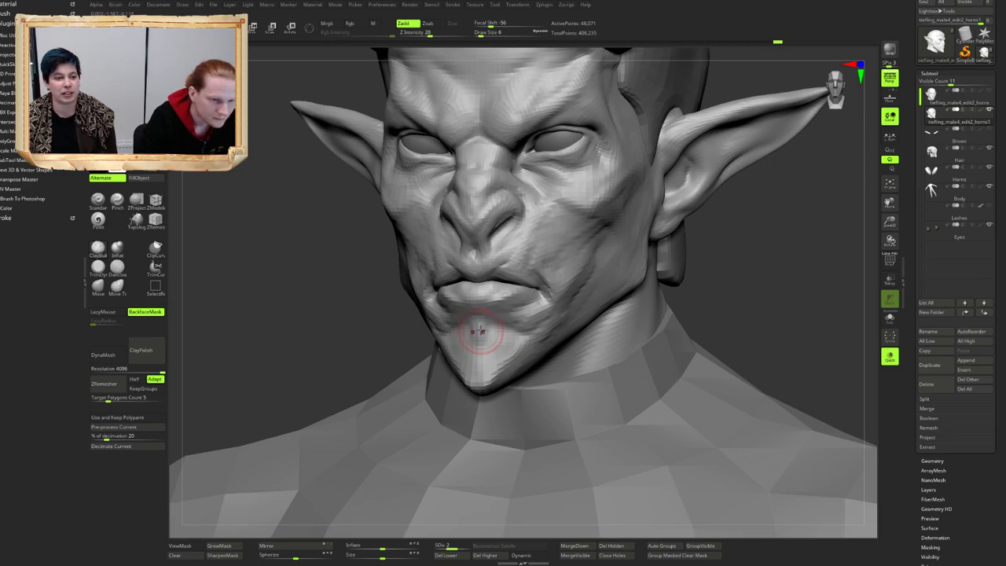
{"action": "mouse_move", "coordinate": [476, 340]}
{"action": "right_mouse_down"}
{"action": "mouse_move", "coordinate": [478, 320]}
{"action": "mouse_move", "coordinate": [473, 334]}
{"action": "right_mouse_up"}
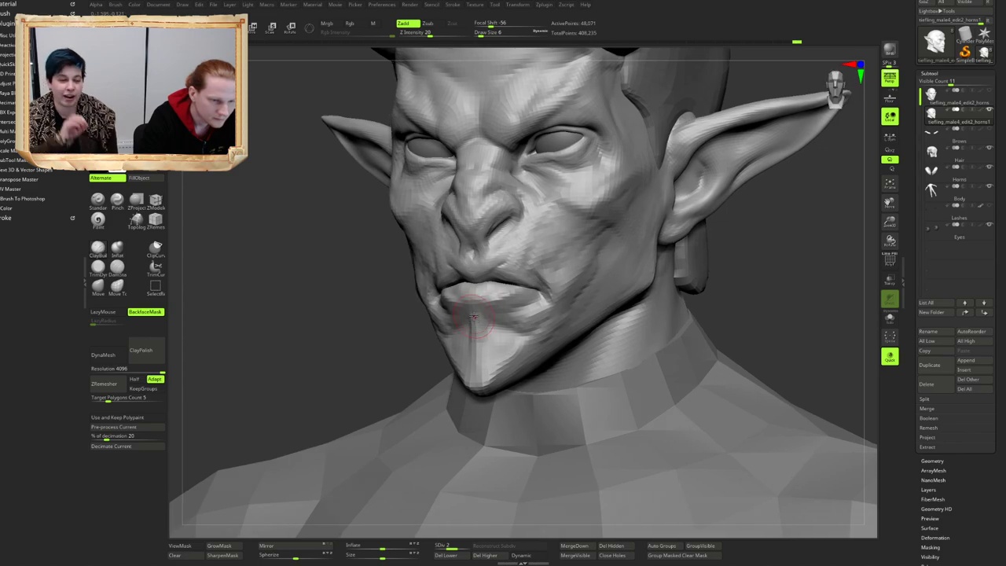
{"action": "left_click_drag", "start_coordinate": [461, 322], "coordinate": [473, 344]}
{"action": "mouse_move", "coordinate": [473, 344]}
{"action": "right_mouse_down"}
{"action": "mouse_move", "coordinate": [452, 343]}
{"action": "mouse_move", "coordinate": [539, 307]}
{"action": "mouse_move", "coordinate": [567, 311]}
{"action": "mouse_move", "coordinate": [492, 231]}
{"action": "mouse_move", "coordinate": [511, 307]}
{"action": "right_mouse_up"}
{"action": "right_click_drag", "start_coordinate": [511, 306], "coordinate": [519, 328]}
{"action": "mouse_move", "coordinate": [518, 328]}
{"action": "right_mouse_down"}
{"action": "mouse_move", "coordinate": [537, 321]}
{"action": "mouse_move", "coordinate": [532, 311]}
{"action": "mouse_move", "coordinate": [522, 322]}
{"action": "mouse_move", "coordinate": [531, 299]}
{"action": "mouse_move", "coordinate": [474, 287]}
{"action": "mouse_move", "coordinate": [467, 300]}
{"action": "right_mouse_up"}
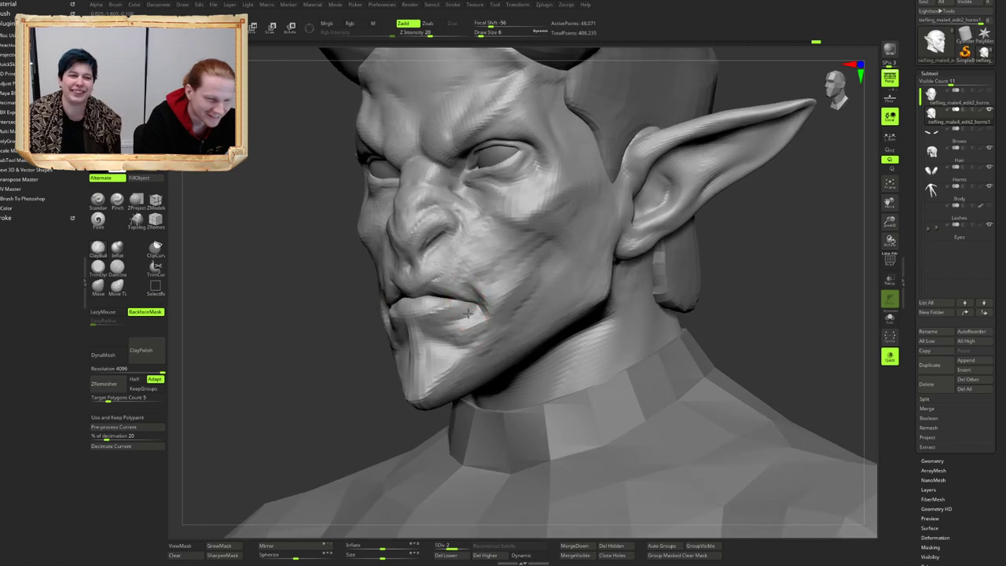
Step: Refine the area between the lower lip and mouth corner with subtractive and additive clay strokes at draw size 6
{"action": "key", "text": "b"}
{"action": "key", "text": "d"}
{"action": "key", "text": "s"}
{"action": "right_click_drag", "start_coordinate": [473, 335], "coordinate": [505, 307]}
{"action": "right_click_drag", "start_coordinate": [439, 335], "coordinate": [463, 332]}
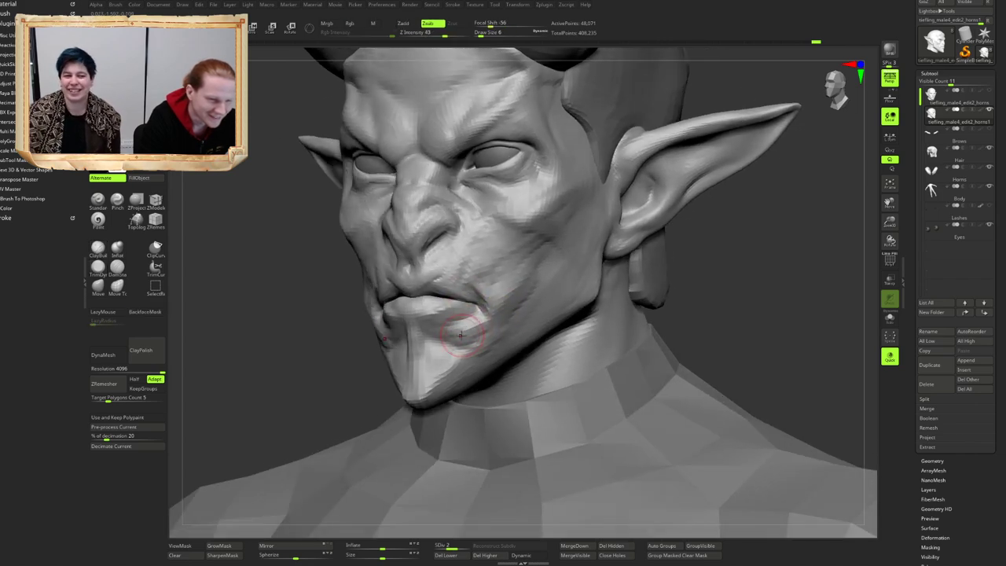
{"action": "key", "text": "b"}
{"action": "key", "text": "c"}
{"action": "key", "text": "b"}
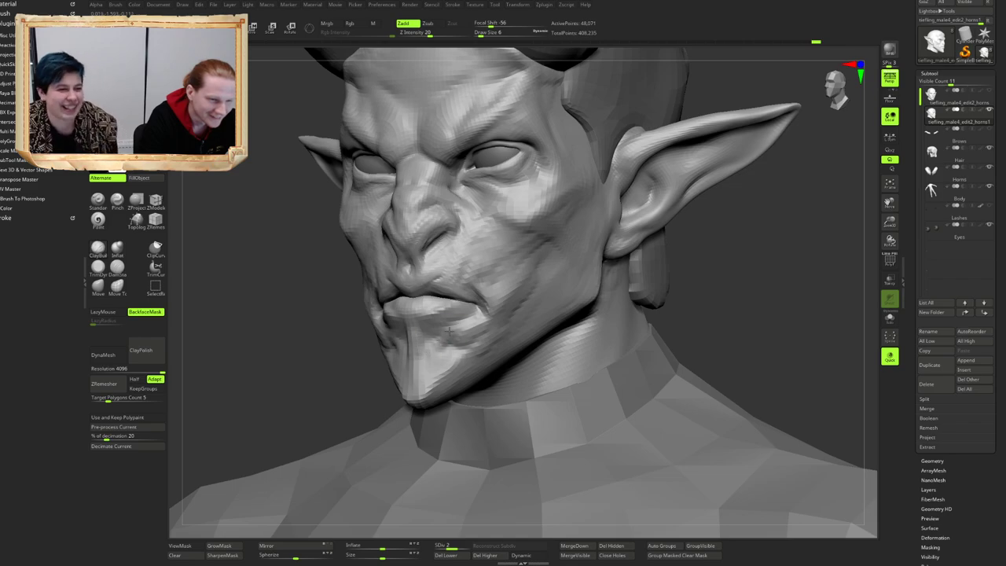
Step: Carve the nostril crease with DamStandard at draw size 4
{"action": "mouse_move", "coordinate": [449, 338]}
{"action": "right_mouse_down"}
{"action": "mouse_move", "coordinate": [432, 347]}
{"action": "mouse_move", "coordinate": [474, 260]}
{"action": "mouse_move", "coordinate": [503, 261]}
{"action": "mouse_move", "coordinate": [440, 256]}
{"action": "right_mouse_up"}
{"action": "key", "text": "b"}
{"action": "key", "text": "d"}
{"action": "key", "text": "s"}
{"action": "right_click_drag", "start_coordinate": [460, 292], "coordinate": [534, 275], "text": "ctrl"}
{"action": "mouse_move", "coordinate": [520, 242]}
{"action": "right_mouse_down", "text": "ctrl"}
{"action": "mouse_move", "coordinate": [523, 280]}
{"action": "mouse_move", "coordinate": [469, 263]}
{"action": "mouse_move", "coordinate": [496, 301]}
{"action": "mouse_move", "coordinate": [482, 305]}
{"action": "mouse_move", "coordinate": [480, 322]}
{"action": "right_mouse_up", "text": "ctrl"}
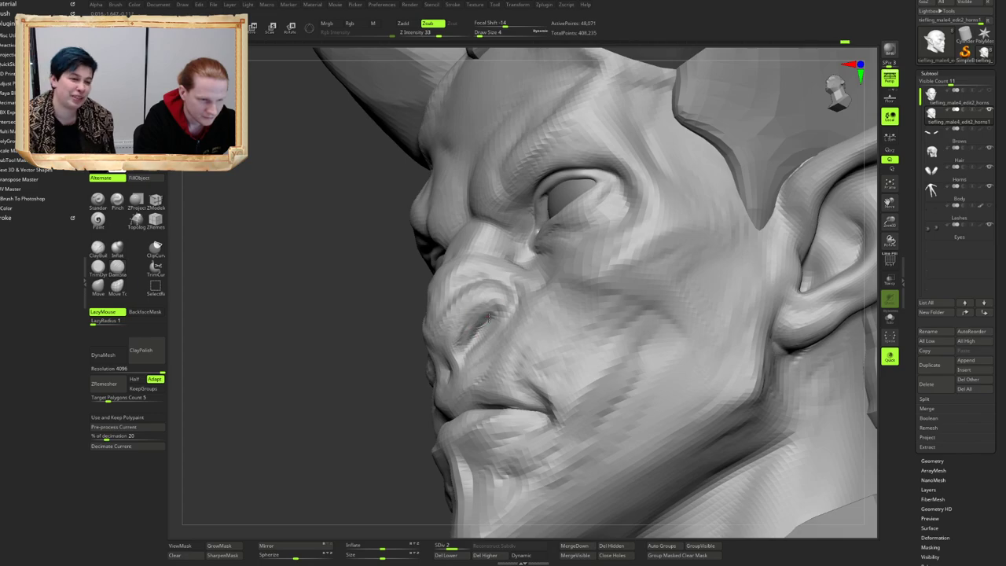
Step: Adjust the side of the face with Move and ClayBuildup at draw size 5
{"action": "mouse_move", "coordinate": [487, 316]}
{"action": "right_mouse_down"}
{"action": "mouse_move", "coordinate": [474, 318]}
{"action": "mouse_move", "coordinate": [488, 305]}
{"action": "mouse_move", "coordinate": [480, 303]}
{"action": "mouse_move", "coordinate": [536, 302]}
{"action": "mouse_move", "coordinate": [506, 295]}
{"action": "mouse_move", "coordinate": [458, 311]}
{"action": "mouse_move", "coordinate": [445, 247]}
{"action": "mouse_move", "coordinate": [512, 249]}
{"action": "mouse_move", "coordinate": [503, 236]}
{"action": "mouse_move", "coordinate": [537, 285]}
{"action": "mouse_move", "coordinate": [521, 246]}
{"action": "mouse_move", "coordinate": [568, 265]}
{"action": "mouse_move", "coordinate": [479, 280]}
{"action": "mouse_move", "coordinate": [417, 276]}
{"action": "mouse_move", "coordinate": [455, 289]}
{"action": "right_mouse_up"}
{"action": "key", "text": "b"}
{"action": "key", "text": "m"}
{"action": "key", "text": "v"}
{"action": "key", "text": "b"}
{"action": "key", "text": "c"}
{"action": "key", "text": "b"}
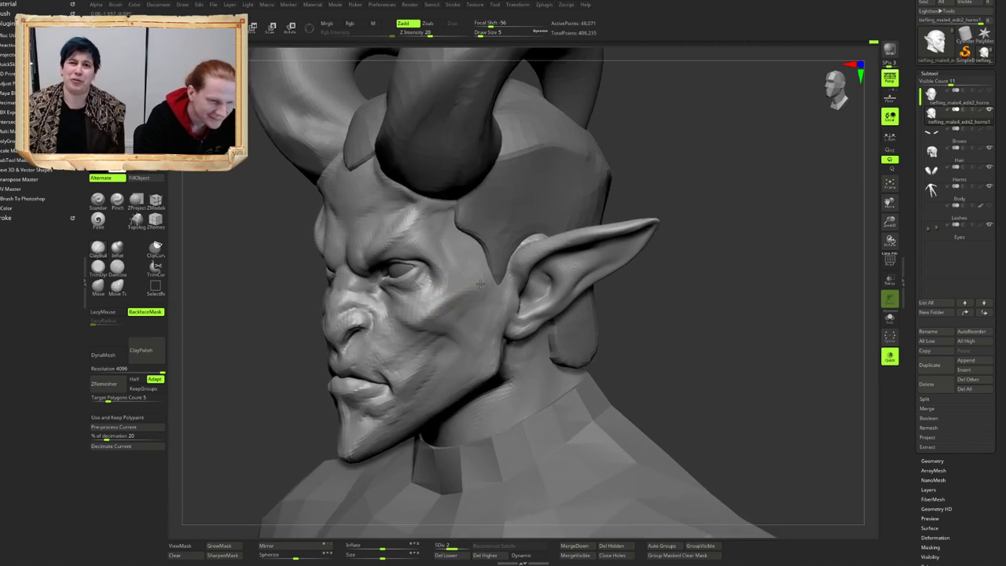
{"action": "left_click_drag", "start_coordinate": [480, 284], "coordinate": [480, 283]}
Step: Refine the folds around the lower eyelid and outer eye corner with DamStandard and ClayBuildup
{"action": "mouse_move", "coordinate": [431, 284]}
{"action": "right_mouse_down"}
{"action": "mouse_move", "coordinate": [444, 301]}
{"action": "mouse_move", "coordinate": [442, 288]}
{"action": "mouse_move", "coordinate": [450, 300]}
{"action": "mouse_move", "coordinate": [463, 292]}
{"action": "mouse_move", "coordinate": [445, 288]}
{"action": "mouse_move", "coordinate": [433, 314]}
{"action": "mouse_move", "coordinate": [469, 298]}
{"action": "mouse_move", "coordinate": [479, 278]}
{"action": "mouse_move", "coordinate": [472, 267]}
{"action": "mouse_move", "coordinate": [419, 260]}
{"action": "mouse_move", "coordinate": [455, 268]}
{"action": "right_mouse_up"}
{"action": "key", "text": "b"}
{"action": "key", "text": "d"}
{"action": "key", "text": "s"}
{"action": "key", "text": "b"}
{"action": "key", "text": "c"}
{"action": "key", "text": "b"}
Step: Reshape the outer eye corner and upper eyelid rim with Move Topological, starting at draw size 1
{"action": "key", "text": "b"}
{"action": "key", "text": "m"}
{"action": "key", "text": "t"}
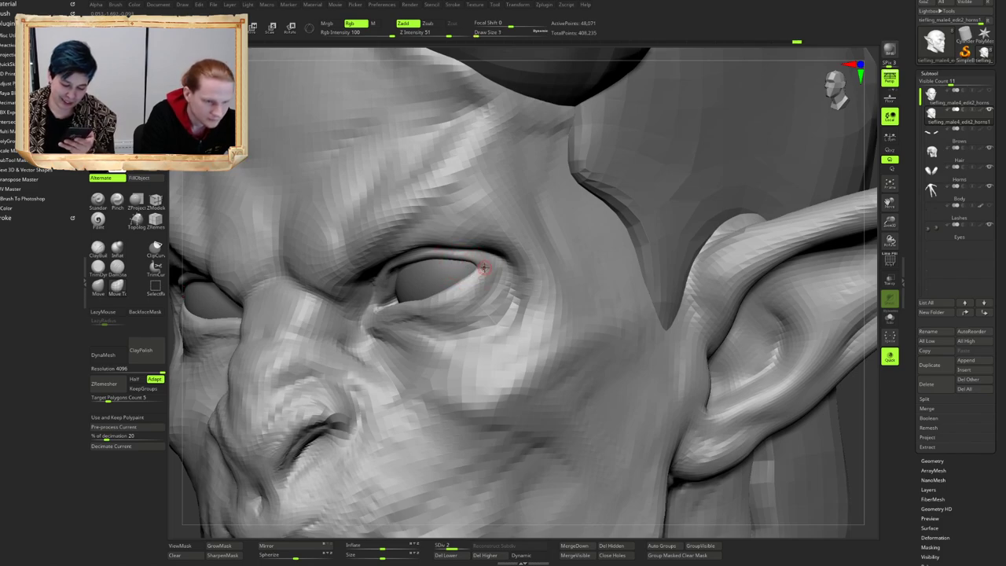
{"action": "mouse_move", "coordinate": [480, 268]}
{"action": "right_mouse_down"}
{"action": "mouse_move", "coordinate": [493, 280]}
{"action": "mouse_move", "coordinate": [481, 279]}
{"action": "right_mouse_up"}
{"action": "right_click_drag", "start_coordinate": [378, 277], "coordinate": [378, 200]}
{"action": "right_click_drag", "start_coordinate": [334, 245], "coordinate": [426, 250]}
{"action": "right_click_drag", "start_coordinate": [509, 245], "coordinate": [429, 253]}
{"action": "right_click_drag", "start_coordinate": [429, 253], "coordinate": [448, 279], "text": "ctrl"}
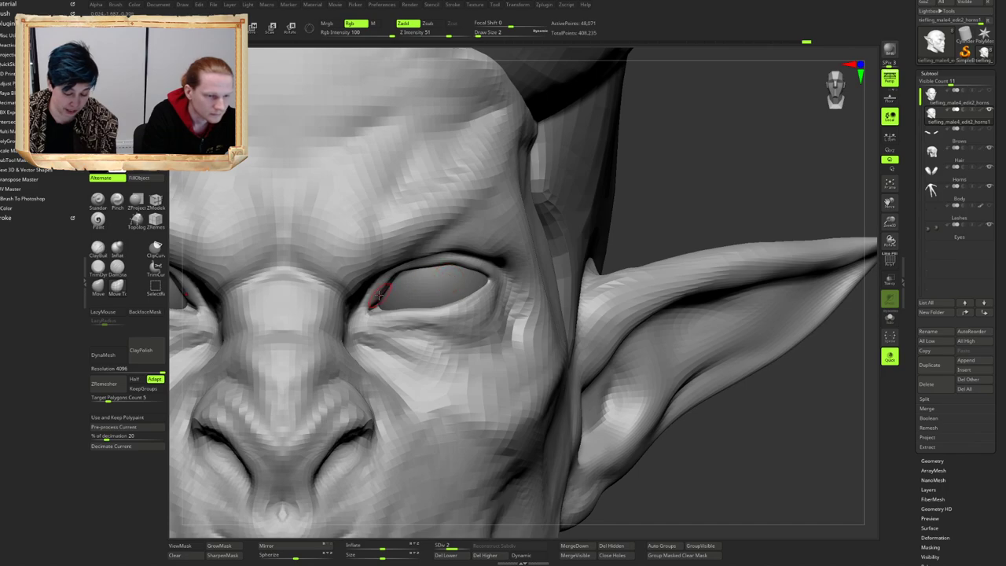
Step: Reshape the inner eye corner with Move Topological at draw size 2 and raise the draw size to 7
{"action": "right_click_drag", "start_coordinate": [379, 295], "coordinate": [362, 306]}
{"action": "key", "text": "bracketright"}
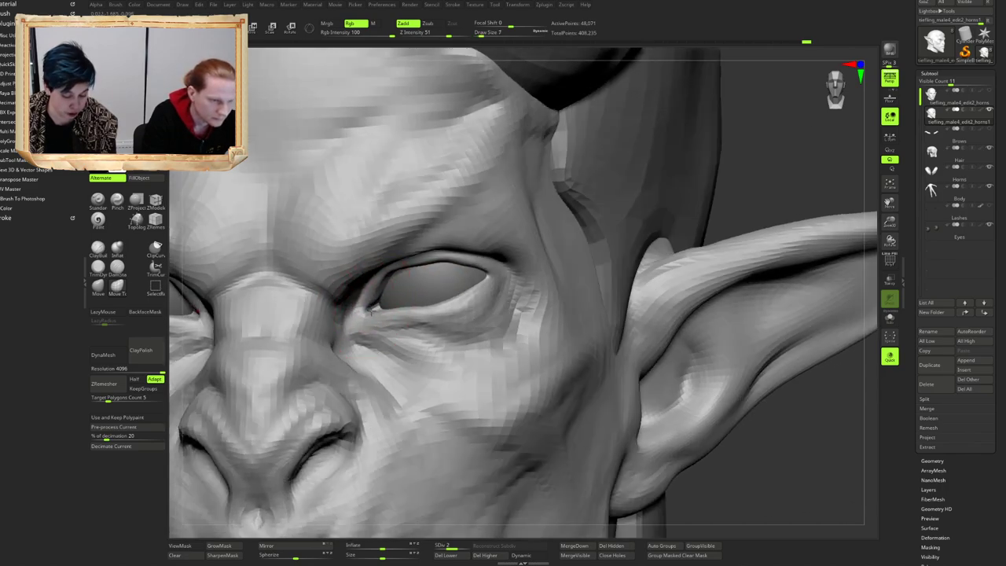
{"action": "right_click_drag", "start_coordinate": [421, 286], "coordinate": [431, 182]}
{"action": "right_click_drag", "start_coordinate": [333, 217], "coordinate": [516, 216]}
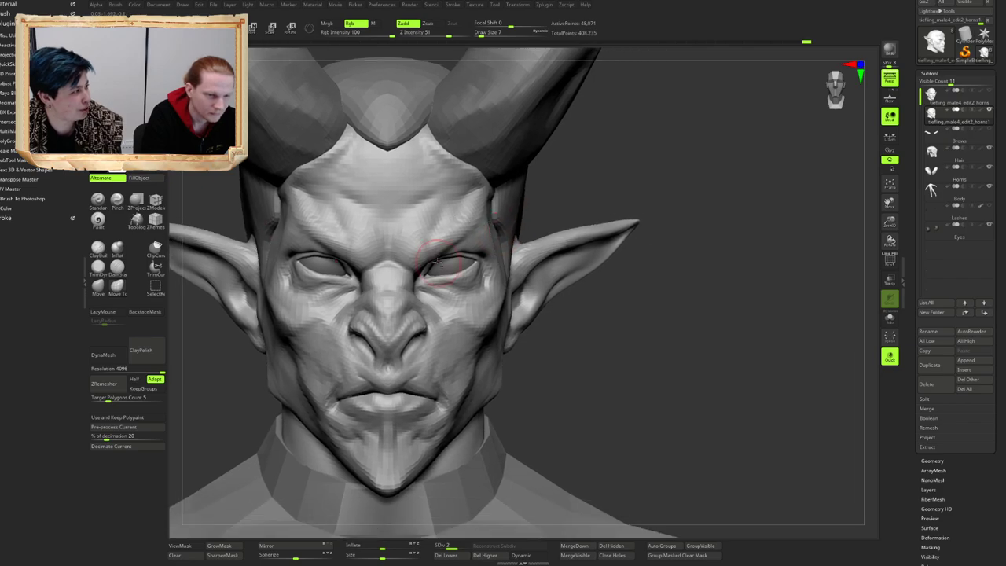
{"action": "mouse_move", "coordinate": [448, 260]}
{"action": "right_mouse_down", "text": "ctrl"}
{"action": "mouse_move", "coordinate": [471, 285]}
{"action": "mouse_move", "coordinate": [477, 266]}
{"action": "mouse_move", "coordinate": [497, 292]}
{"action": "right_mouse_up", "text": "ctrl"}
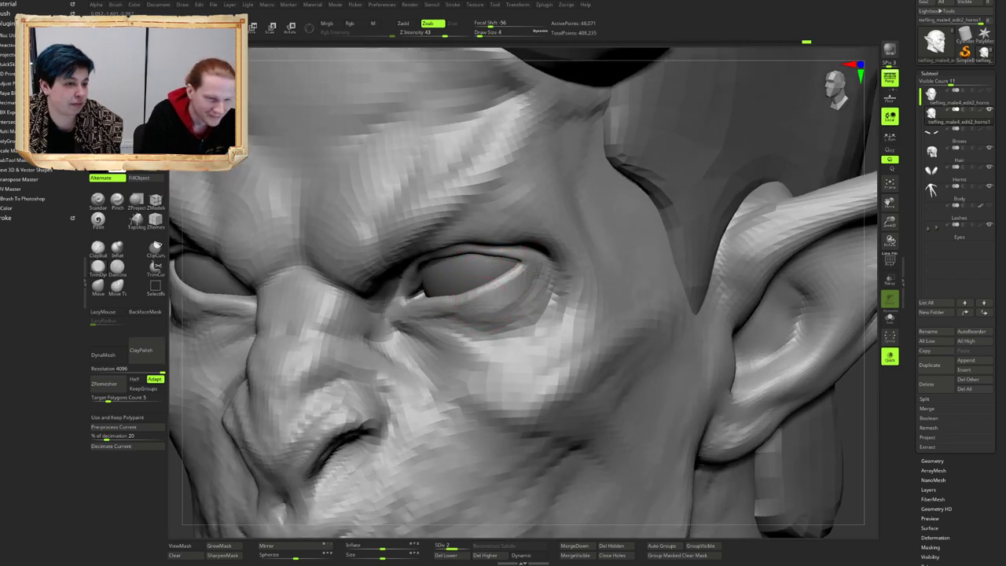
Step: Carve down the skin beside the outer eye corner with subtractive strokes at draw size 4
{"action": "left_click_drag", "start_coordinate": [537, 273], "coordinate": [545, 281]}
{"action": "right_click_drag", "start_coordinate": [545, 281], "coordinate": [535, 239], "text": "ctrl"}
{"action": "right_click_drag", "start_coordinate": [534, 240], "coordinate": [581, 242]}
{"action": "mouse_move", "coordinate": [275, 250]}
{"action": "right_mouse_down"}
{"action": "mouse_move", "coordinate": [383, 249]}
{"action": "mouse_move", "coordinate": [376, 260]}
{"action": "mouse_move", "coordinate": [372, 240]}
{"action": "mouse_move", "coordinate": [356, 266]}
{"action": "mouse_move", "coordinate": [321, 275]}
{"action": "right_mouse_up"}
{"action": "left_click_drag", "start_coordinate": [324, 277], "coordinate": [358, 275]}
{"action": "mouse_move", "coordinate": [550, 274]}
{"action": "right_mouse_down"}
{"action": "mouse_move", "coordinate": [609, 275]}
{"action": "mouse_move", "coordinate": [531, 260]}
{"action": "mouse_move", "coordinate": [503, 239]}
{"action": "mouse_move", "coordinate": [489, 274]}
{"action": "mouse_move", "coordinate": [464, 275]}
{"action": "mouse_move", "coordinate": [469, 257]}
{"action": "mouse_move", "coordinate": [492, 282]}
{"action": "mouse_move", "coordinate": [480, 260]}
{"action": "right_mouse_up"}
Step: Define the lower edge of the cheekbone with DamStandard at draw size 9
{"action": "key", "text": "2"}
{"action": "mouse_move", "coordinate": [477, 299]}
{"action": "right_mouse_down"}
{"action": "mouse_move", "coordinate": [467, 295]}
{"action": "mouse_move", "coordinate": [488, 305]}
{"action": "mouse_move", "coordinate": [456, 294]}
{"action": "mouse_move", "coordinate": [462, 330]}
{"action": "mouse_move", "coordinate": [447, 276]}
{"action": "mouse_move", "coordinate": [462, 308]}
{"action": "mouse_move", "coordinate": [462, 299]}
{"action": "right_mouse_up"}
{"action": "right_click_drag", "start_coordinate": [479, 240], "coordinate": [428, 298]}
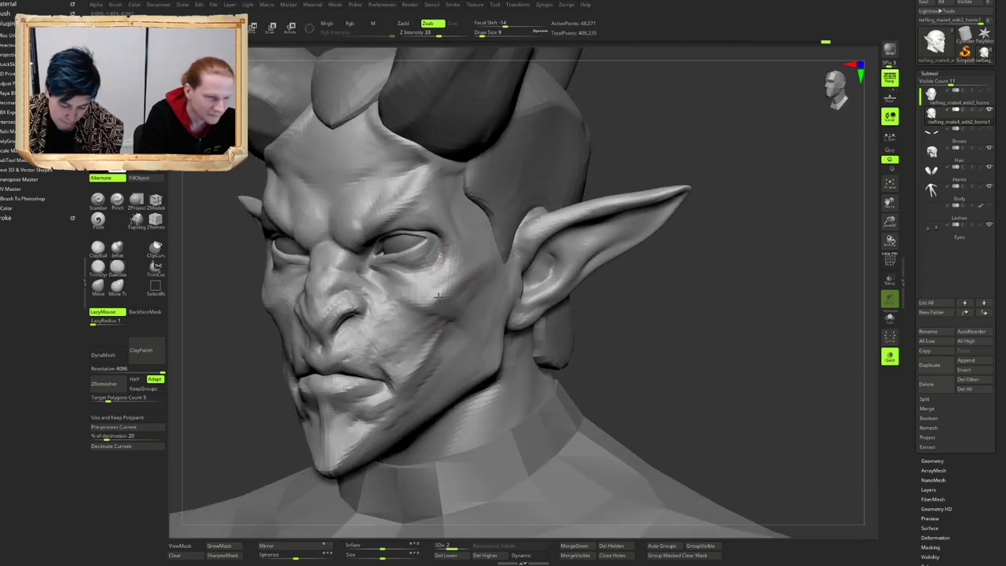
{"action": "right_click_drag", "start_coordinate": [488, 260], "coordinate": [438, 299]}
Step: Carve down the cheekbone plane towards the ear with subtractive strokes at draw size 9 and intensity 43
{"action": "key", "text": "3"}
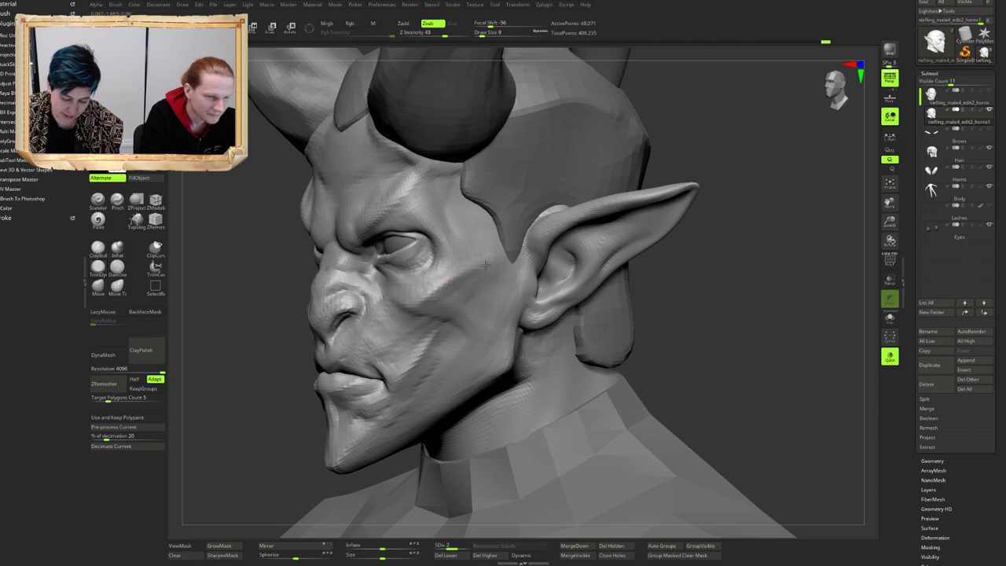
{"action": "right_click_drag", "start_coordinate": [483, 264], "coordinate": [486, 285], "text": "alt"}
{"action": "left_click_drag", "start_coordinate": [440, 298], "coordinate": [488, 290]}
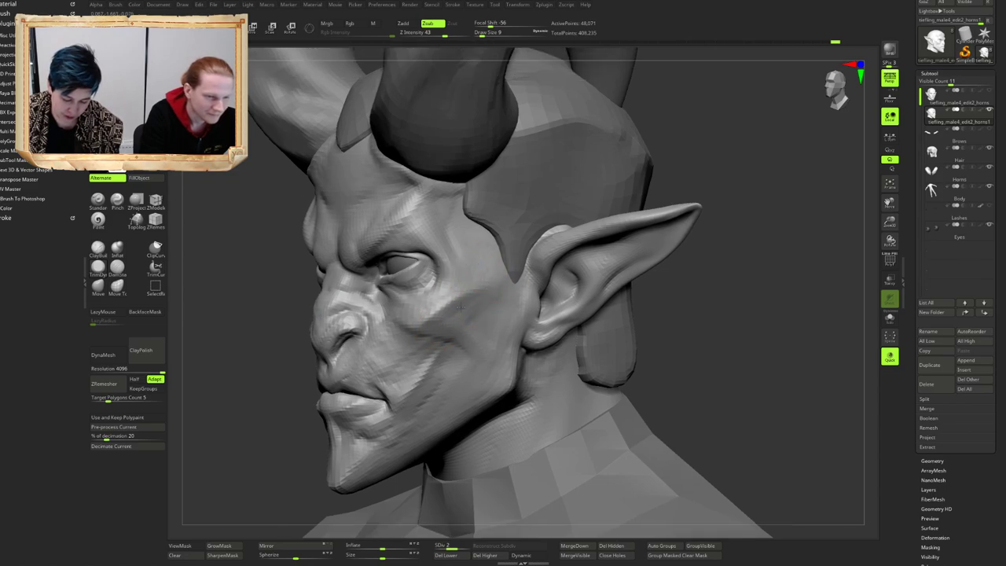
{"action": "right_click_drag", "start_coordinate": [440, 314], "coordinate": [503, 269]}
{"action": "right_click_drag", "start_coordinate": [341, 256], "coordinate": [452, 289], "text": "alt"}
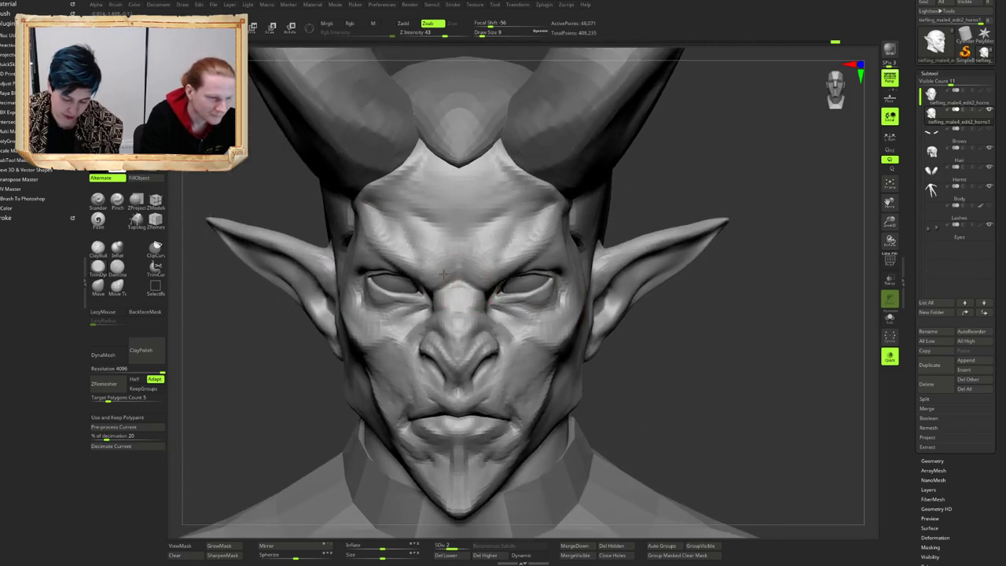
Step: Build up the temple beside the outer eye corner with ClayBuildup at draw size 7
{"action": "mouse_move", "coordinate": [338, 308]}
{"action": "right_mouse_down"}
{"action": "mouse_move", "coordinate": [393, 323]}
{"action": "mouse_move", "coordinate": [322, 330]}
{"action": "right_mouse_up"}
{"action": "key", "text": "1"}
{"action": "right_click_drag", "start_coordinate": [348, 271], "coordinate": [397, 295]}
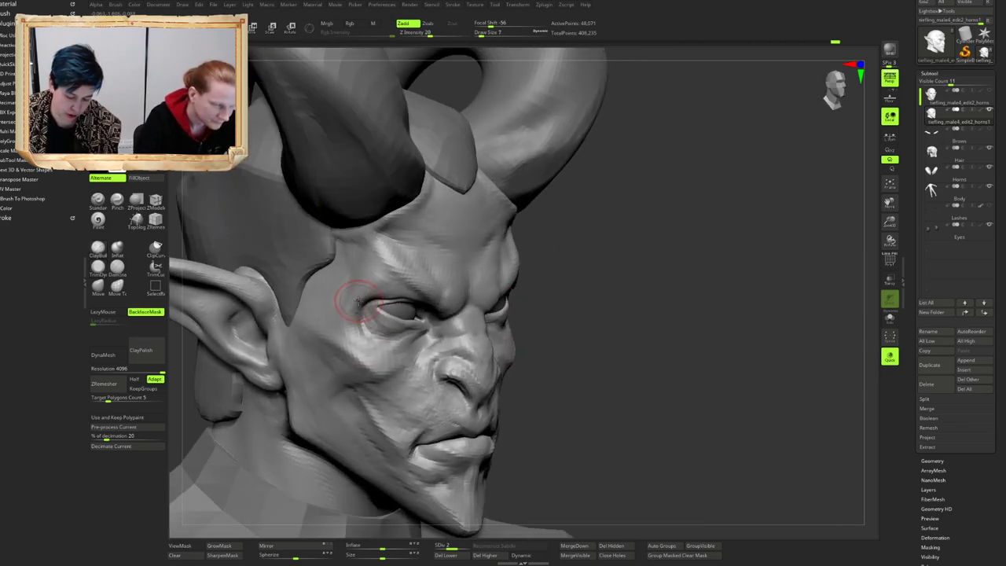
{"action": "right_click_drag", "start_coordinate": [336, 300], "coordinate": [351, 297]}
{"action": "left_click_drag", "start_coordinate": [355, 273], "coordinate": [335, 304]}
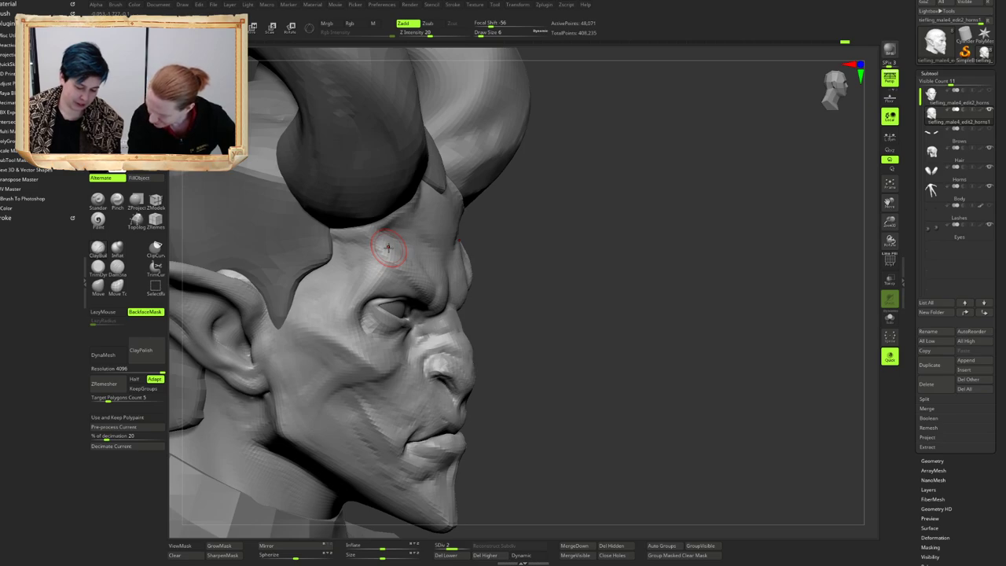
Step: Build up the forehead above the brow, just below the horn base, with ClayBuildup at draw size 6
{"action": "right_click_drag", "start_coordinate": [410, 225], "coordinate": [454, 239]}
{"action": "left_click_drag", "start_coordinate": [473, 224], "coordinate": [462, 222]}
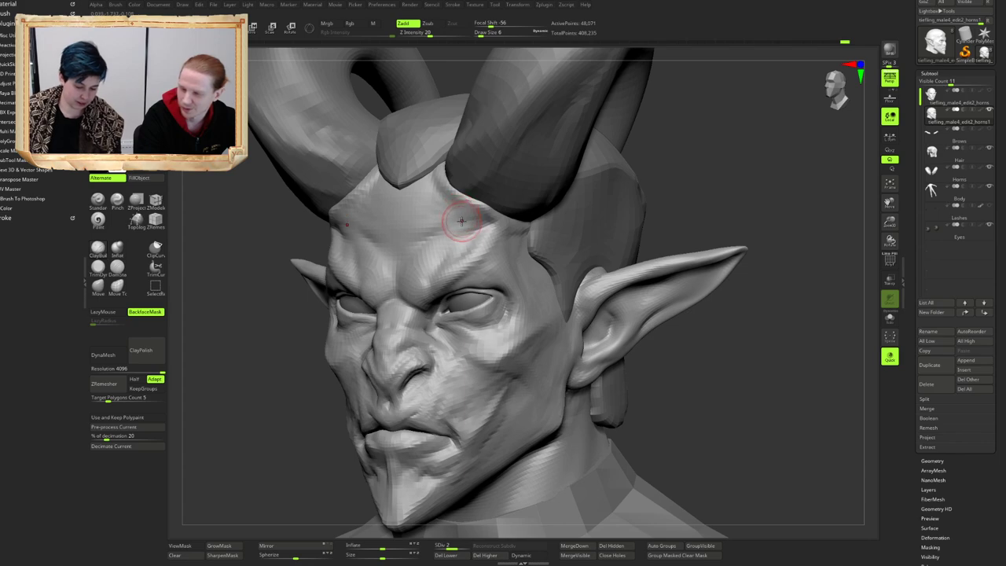
{"action": "right_click_drag", "start_coordinate": [455, 241], "coordinate": [408, 226], "text": "alt"}
{"action": "mouse_move", "coordinate": [408, 226]}
{"action": "right_mouse_down"}
{"action": "mouse_move", "coordinate": [422, 233]}
{"action": "mouse_move", "coordinate": [431, 220]}
{"action": "mouse_move", "coordinate": [407, 255]}
{"action": "mouse_move", "coordinate": [415, 278]}
{"action": "mouse_move", "coordinate": [408, 265]}
{"action": "mouse_move", "coordinate": [416, 272]}
{"action": "mouse_move", "coordinate": [424, 248]}
{"action": "mouse_move", "coordinate": [424, 272]}
{"action": "right_mouse_up"}
Step: Sharpen and build up the muscle forms above the brows with DamStandard and ClayBuildup at draw size 5
{"action": "key", "text": "b"}
{"action": "key", "text": "d"}
{"action": "key", "text": "s"}
{"action": "key", "text": "b"}
{"action": "key", "text": "c"}
{"action": "key", "text": "b"}
{"action": "left_click_drag", "start_coordinate": [450, 258], "coordinate": [421, 279]}
{"action": "right_click_drag", "start_coordinate": [423, 271], "coordinate": [377, 261]}
{"action": "left_click_drag", "start_coordinate": [321, 276], "coordinate": [309, 263]}
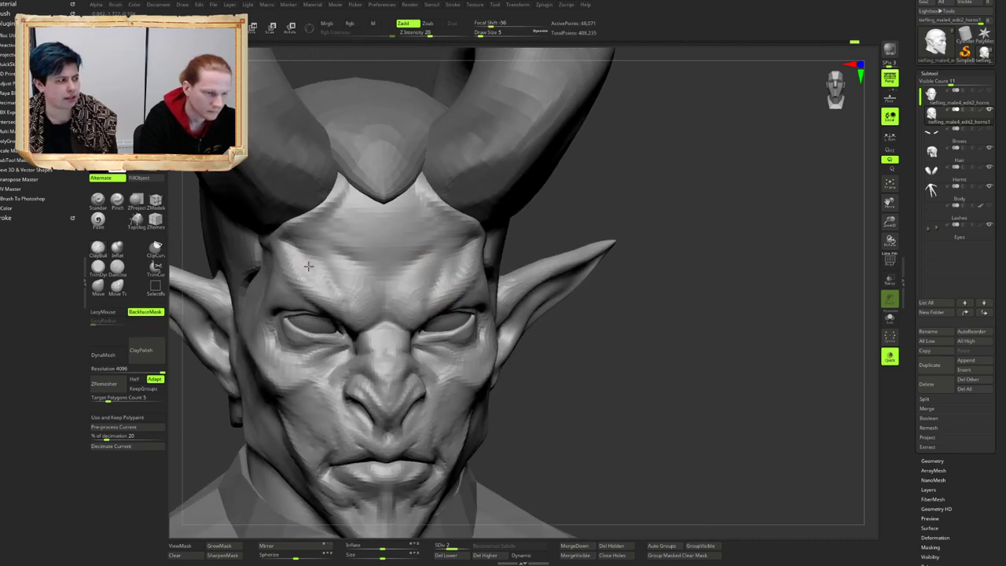
Step: Carve forehead creases between the brows and horns with DamStandard at draw sizes 7 and 8
{"action": "right_click_drag", "start_coordinate": [309, 263], "coordinate": [331, 261]}
{"action": "key", "text": "]"}
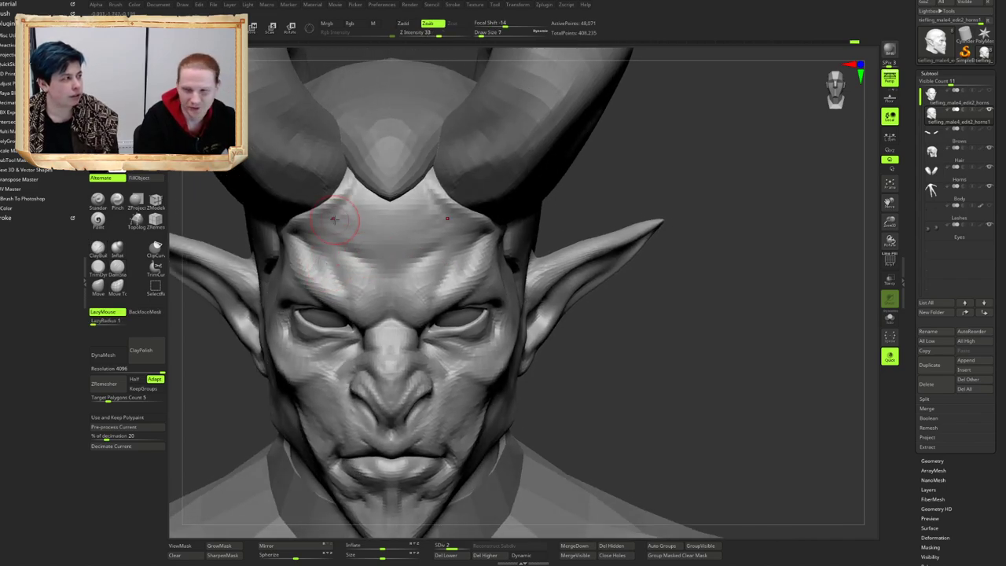
{"action": "key", "text": "]"}
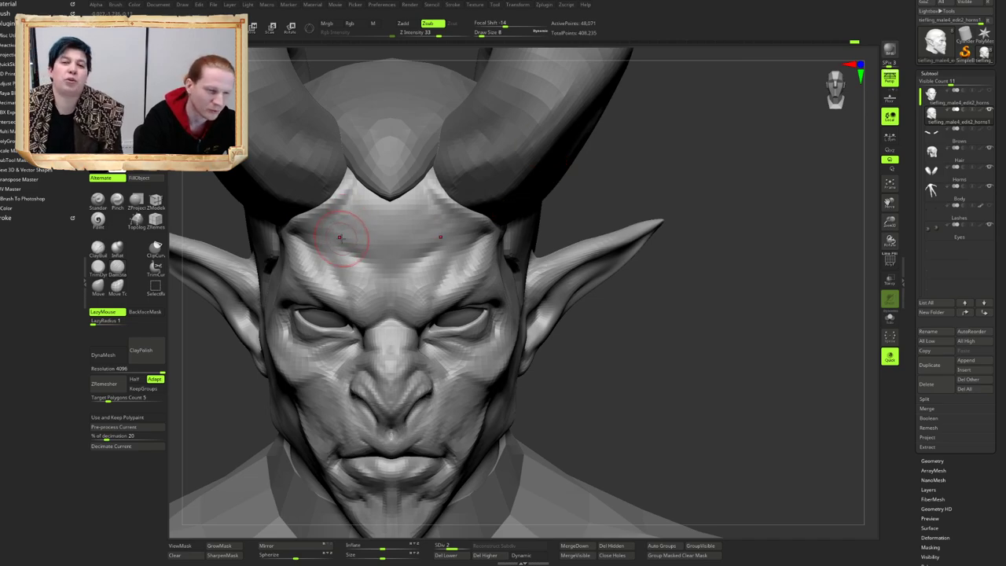
{"action": "key", "text": "]"}
{"action": "mouse_move", "coordinate": [342, 247]}
{"action": "right_mouse_down"}
{"action": "mouse_move", "coordinate": [365, 217]}
{"action": "mouse_move", "coordinate": [357, 231]}
{"action": "mouse_move", "coordinate": [365, 239]}
{"action": "right_mouse_up"}
{"action": "mouse_move", "coordinate": [542, 245]}
{"action": "right_mouse_down"}
{"action": "mouse_move", "coordinate": [435, 213]}
{"action": "mouse_move", "coordinate": [417, 241]}
{"action": "mouse_move", "coordinate": [426, 227]}
{"action": "mouse_move", "coordinate": [417, 226]}
{"action": "right_mouse_up"}
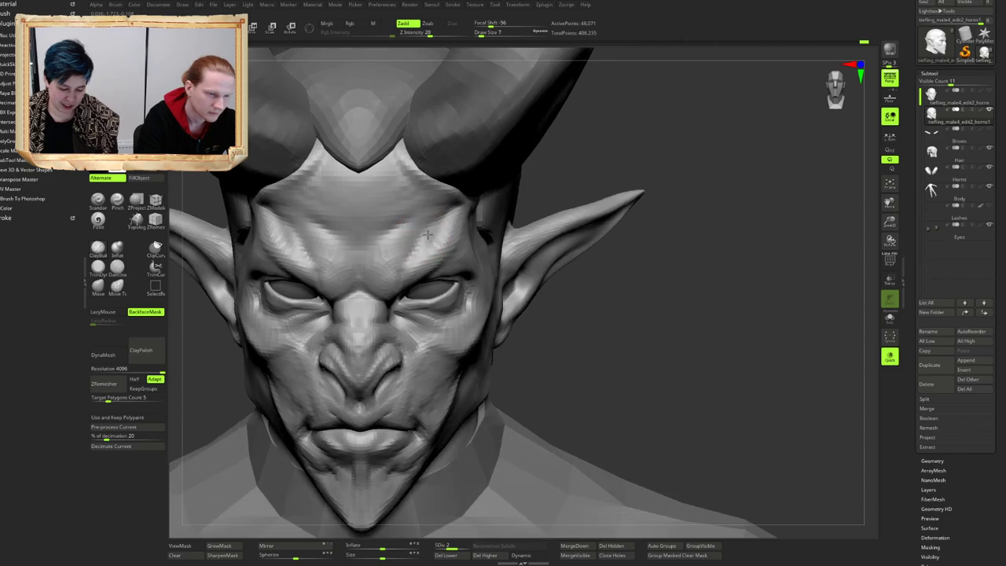
Step: Form raised ridges on the upper forehead with DamStandard at size 6 and ClayBuildup at size 7, smoothing the strokes
{"action": "mouse_move", "coordinate": [427, 234]}
{"action": "right_mouse_down"}
{"action": "mouse_move", "coordinate": [418, 242]}
{"action": "mouse_move", "coordinate": [414, 213]}
{"action": "mouse_move", "coordinate": [422, 223]}
{"action": "mouse_move", "coordinate": [429, 211]}
{"action": "mouse_move", "coordinate": [424, 224]}
{"action": "right_mouse_up"}
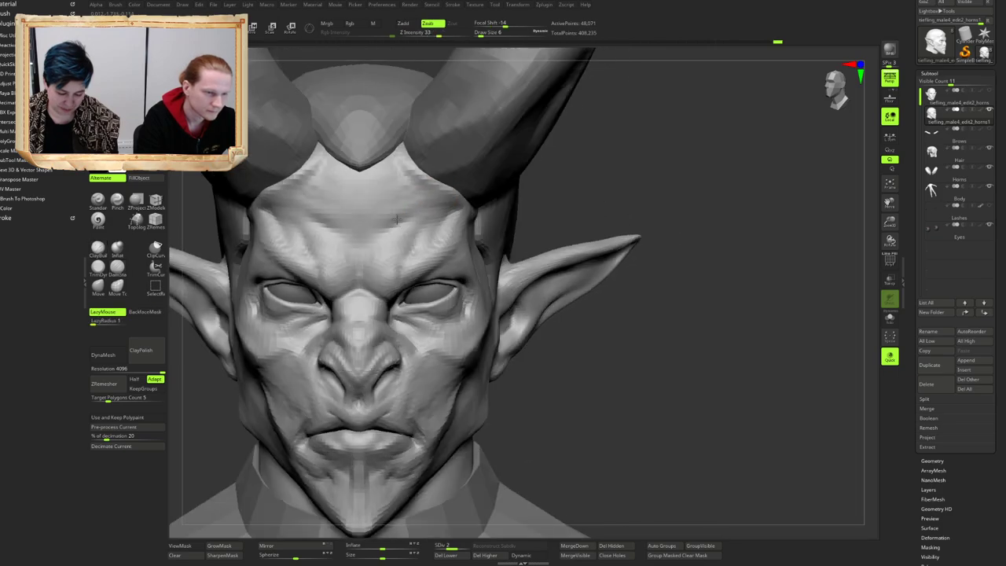
{"action": "right_click_drag", "start_coordinate": [424, 212], "coordinate": [425, 196]}
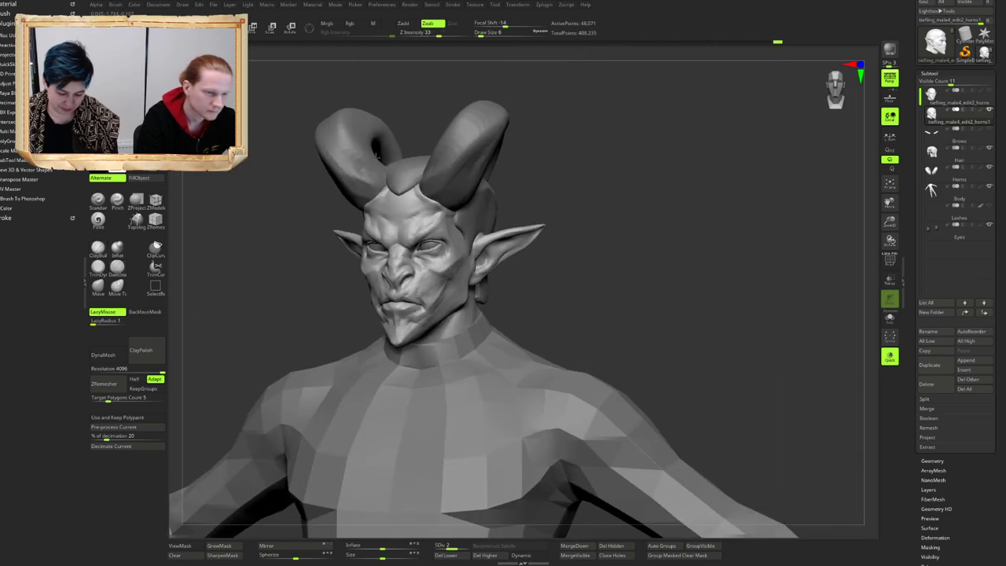
{"action": "mouse_move", "coordinate": [424, 235]}
{"action": "right_mouse_down"}
{"action": "mouse_move", "coordinate": [414, 225]}
{"action": "mouse_move", "coordinate": [461, 229]}
{"action": "right_mouse_up"}
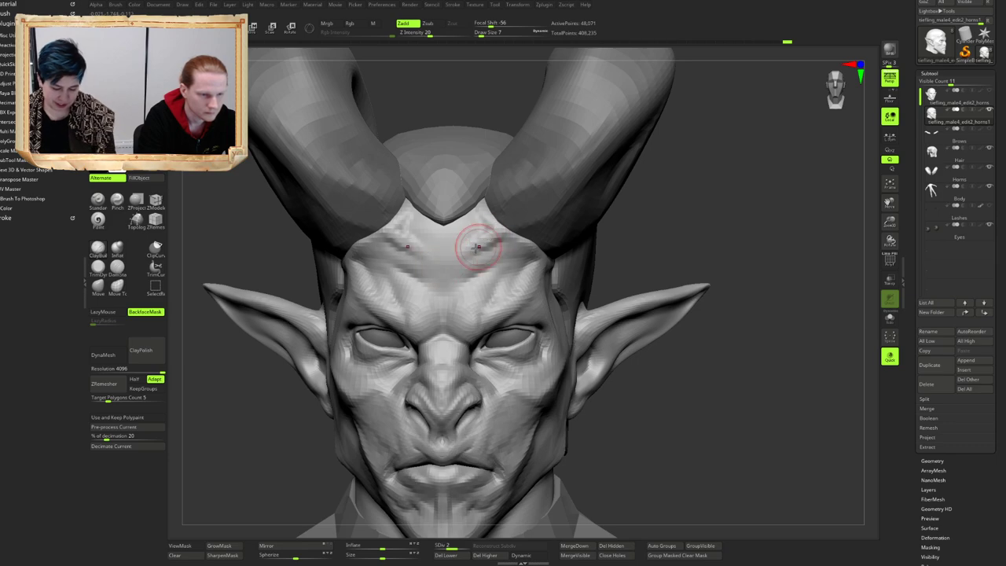
{"action": "left_click_drag", "start_coordinate": [500, 240], "coordinate": [489, 234], "text": "shift"}
{"action": "mouse_move", "coordinate": [471, 235]}
{"action": "right_mouse_down"}
{"action": "mouse_move", "coordinate": [481, 223]}
{"action": "mouse_move", "coordinate": [470, 187]}
{"action": "mouse_move", "coordinate": [454, 179]}
{"action": "mouse_move", "coordinate": [465, 186]}
{"action": "mouse_move", "coordinate": [464, 211]}
{"action": "mouse_move", "coordinate": [500, 211]}
{"action": "mouse_move", "coordinate": [413, 220]}
{"action": "right_mouse_up"}
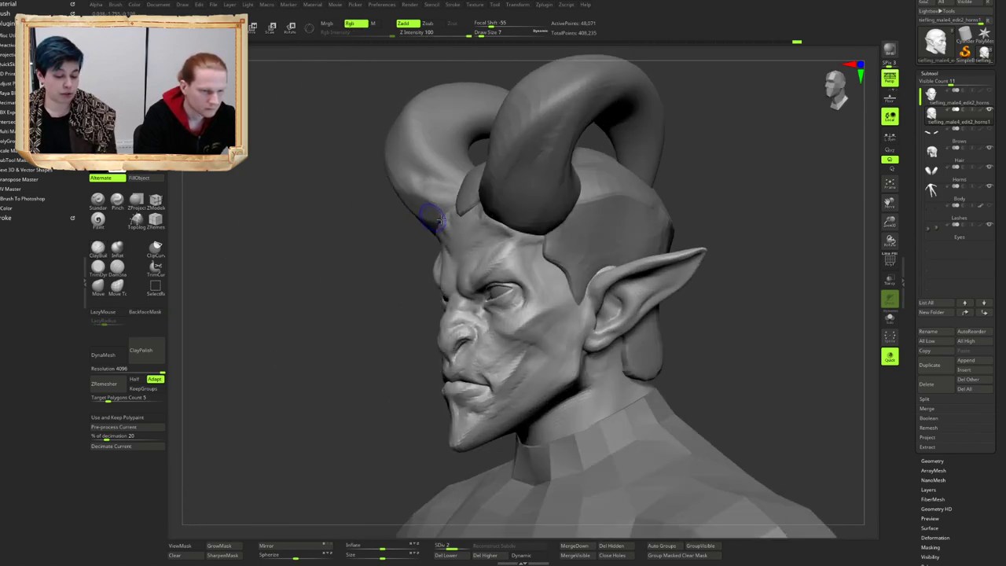
Step: Isolate the head subtool and adjust the forehead profile with the Move brush at draw size 30
{"action": "key", "text": "alt+s"}
{"action": "mouse_move", "coordinate": [479, 206]}
{"action": "right_mouse_down"}
{"action": "mouse_move", "coordinate": [470, 206]}
{"action": "mouse_move", "coordinate": [484, 223]}
{"action": "right_mouse_up"}
{"action": "key", "text": "b"}
{"action": "key", "text": "m"}
{"action": "key", "text": "v"}
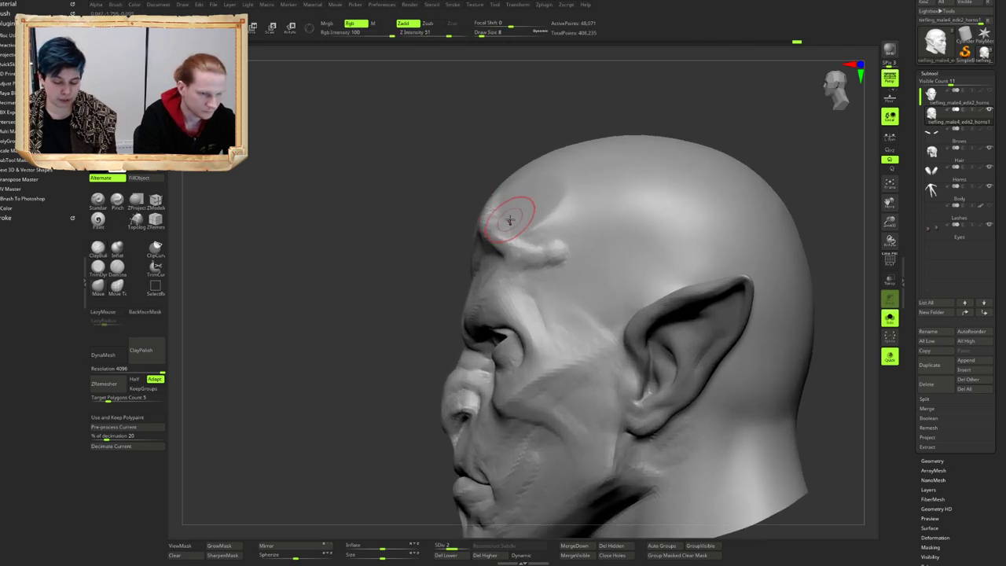
{"action": "key", "text": "bracketright"}
{"action": "key", "text": "bracketright"}
{"action": "left_click_drag", "start_coordinate": [496, 213], "coordinate": [501, 203]}
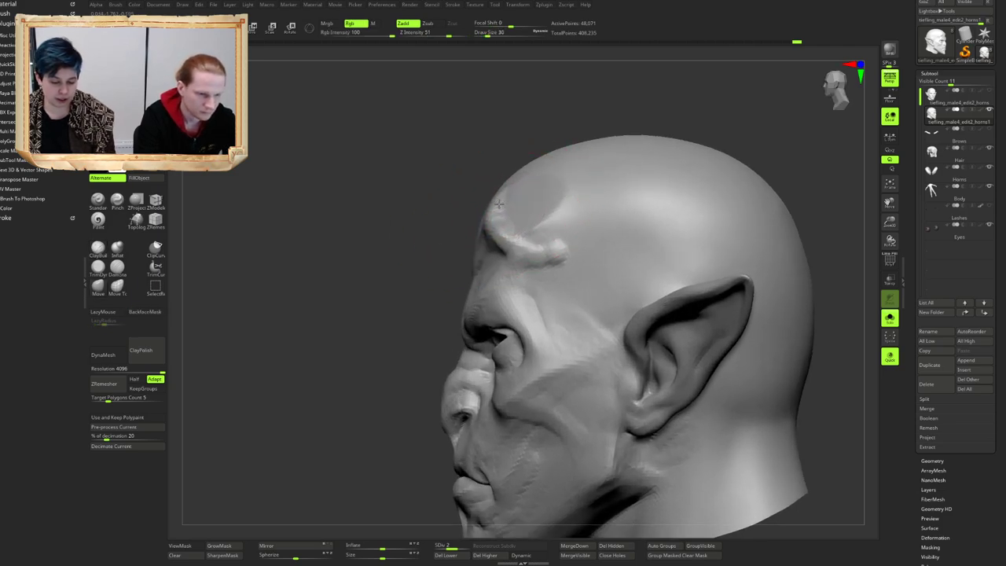
Step: Reshape the upper forehead and brow profile with the Move brush at draw sizes 38 and 26
{"action": "right_click_drag", "start_coordinate": [518, 220], "coordinate": [503, 210], "text": "ctrl"}
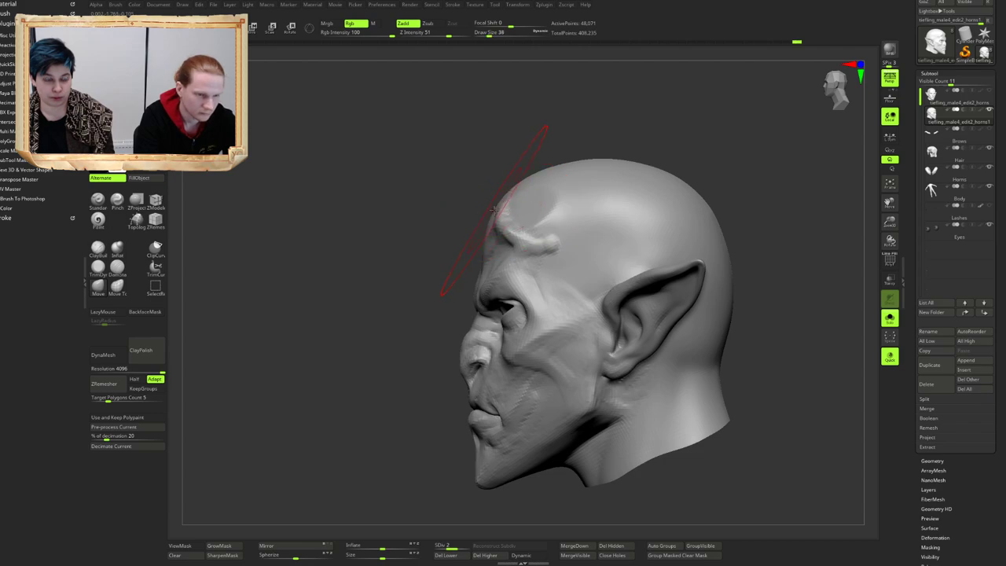
{"action": "left_click_drag", "start_coordinate": [507, 211], "coordinate": [512, 206]}
{"action": "right_click_drag", "start_coordinate": [513, 206], "coordinate": [507, 205]}
{"action": "key", "text": "bracketright"}
{"action": "key", "text": "bracketright"}
{"action": "left_click_drag", "start_coordinate": [526, 198], "coordinate": [534, 196]}
{"action": "key", "text": "bracketleft"}
{"action": "key", "text": "bracketleft"}
{"action": "mouse_move", "coordinate": [500, 210]}
{"action": "right_mouse_down"}
{"action": "mouse_move", "coordinate": [522, 223]}
{"action": "mouse_move", "coordinate": [490, 249]}
{"action": "mouse_move", "coordinate": [476, 246]}
{"action": "right_mouse_up"}
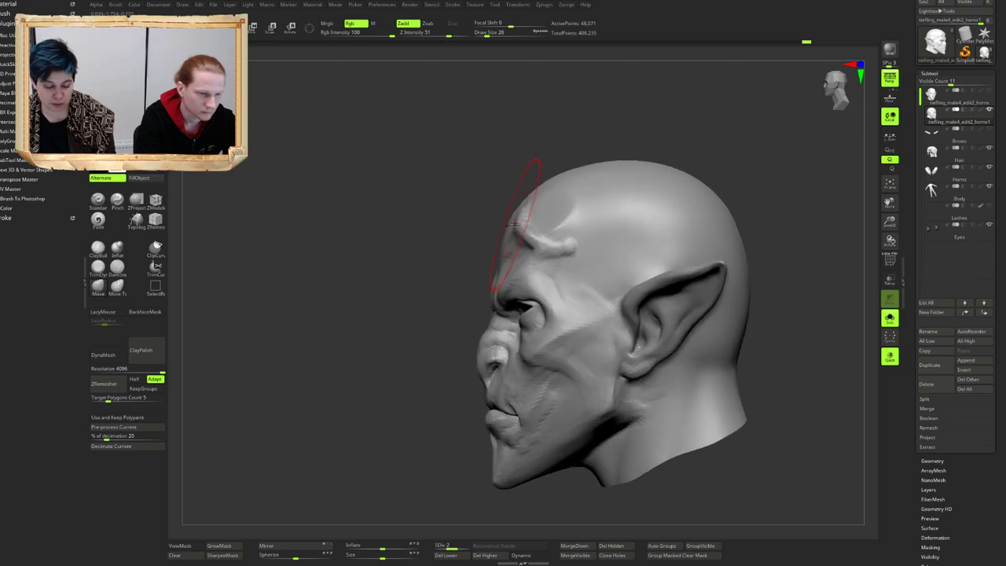
{"action": "key", "text": "bracketleft"}
{"action": "left_click_drag", "start_coordinate": [520, 215], "coordinate": [524, 212]}
Step: Build up the side of the ridge around the horn socket with ClayBuildup at draw size 8
{"action": "mouse_move", "coordinate": [521, 213]}
{"action": "right_mouse_down"}
{"action": "mouse_move", "coordinate": [553, 221]}
{"action": "mouse_move", "coordinate": [362, 241]}
{"action": "right_mouse_up"}
{"action": "key", "text": "b"}
{"action": "key", "text": "c"}
{"action": "key", "text": "b"}
{"action": "key", "text": "bracketleft"}
{"action": "key", "text": "bracketleft"}
{"action": "left_click_drag", "start_coordinate": [362, 241], "coordinate": [368, 245]}
{"action": "right_click_drag", "start_coordinate": [355, 233], "coordinate": [330, 213]}
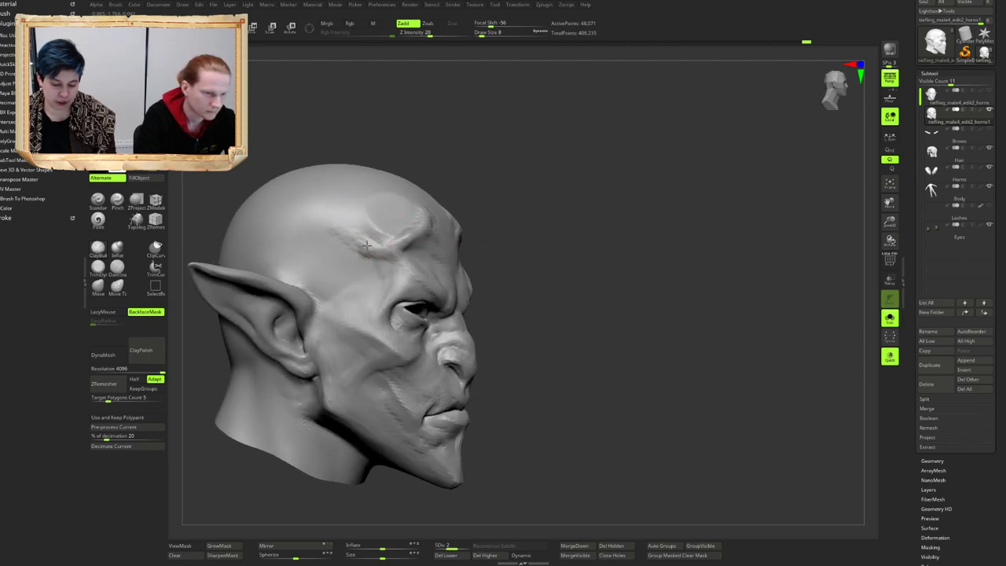
Step: Refine the area above the horn-socket ridge with additive and subtractive ClayBuildup strokes
{"action": "mouse_move", "coordinate": [385, 233]}
{"action": "right_mouse_down"}
{"action": "mouse_move", "coordinate": [372, 221]}
{"action": "mouse_move", "coordinate": [391, 222]}
{"action": "right_mouse_up"}
{"action": "mouse_move", "coordinate": [391, 222]}
{"action": "left_mouse_down"}
{"action": "mouse_move", "coordinate": [396, 237]}
{"action": "mouse_move", "coordinate": [366, 222]}
{"action": "left_mouse_up"}
{"action": "right_click_drag", "start_coordinate": [375, 221], "coordinate": [363, 229]}
{"action": "left_click_drag", "start_coordinate": [393, 227], "coordinate": [352, 225], "text": "alt"}
Step: Build up the temple behind the horn-socket ridge with ClayBuildup, raising the draw size to 10, and smooth the area
{"action": "mouse_move", "coordinate": [515, 218]}
{"action": "right_mouse_down"}
{"action": "mouse_move", "coordinate": [445, 203]}
{"action": "mouse_move", "coordinate": [428, 217]}
{"action": "right_mouse_up"}
{"action": "mouse_move", "coordinate": [446, 228]}
{"action": "left_mouse_down"}
{"action": "mouse_move", "coordinate": [447, 244]}
{"action": "mouse_move", "coordinate": [468, 236]}
{"action": "left_mouse_up"}
{"action": "mouse_move", "coordinate": [485, 222]}
{"action": "right_mouse_down"}
{"action": "mouse_move", "coordinate": [460, 218]}
{"action": "mouse_move", "coordinate": [495, 225]}
{"action": "mouse_move", "coordinate": [465, 238]}
{"action": "mouse_move", "coordinate": [480, 249]}
{"action": "right_mouse_up"}
{"action": "key", "text": "bracketright"}
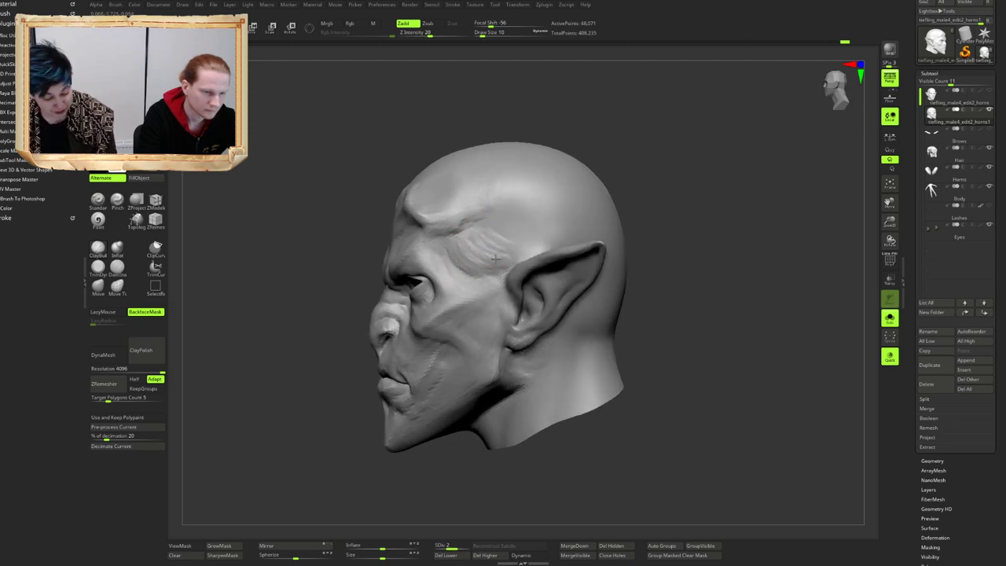
{"action": "right_click_drag", "start_coordinate": [497, 229], "coordinate": [474, 235]}
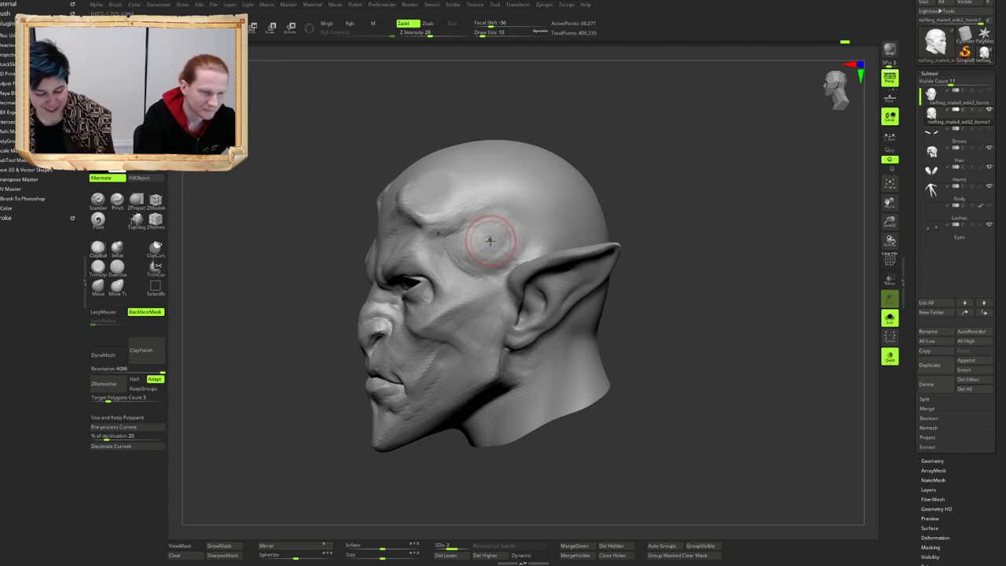
{"action": "mouse_move", "coordinate": [490, 242]}
{"action": "left_mouse_down", "text": "shift"}
{"action": "mouse_move", "coordinate": [477, 249]}
{"action": "mouse_move", "coordinate": [503, 228]}
{"action": "left_mouse_up", "text": "shift"}
{"action": "right_click_drag", "start_coordinate": [495, 224], "coordinate": [443, 240]}
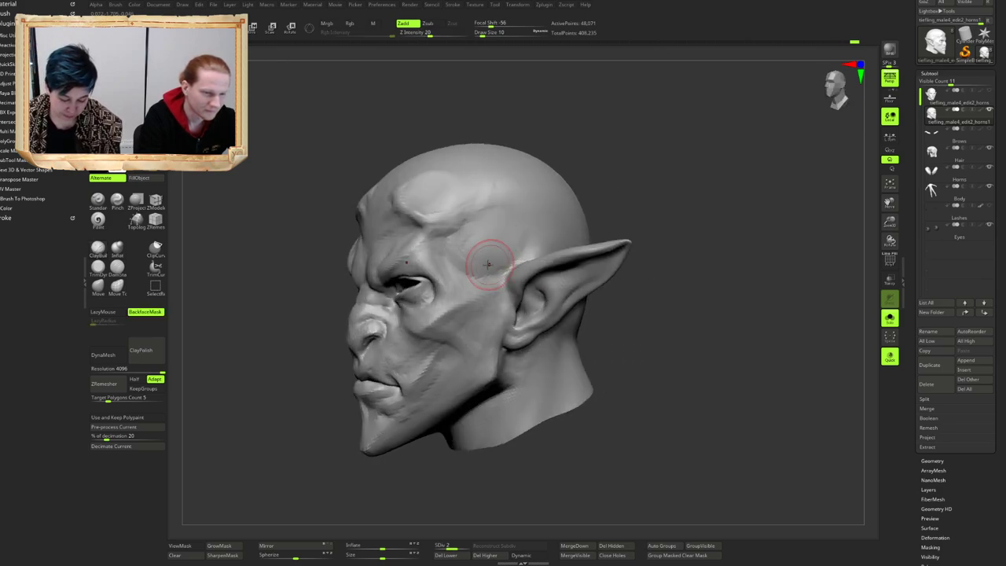
Step: Define the crease running from the horn-socket ridge into the temple with the DamStandard brush
{"action": "mouse_move", "coordinate": [487, 266]}
{"action": "right_mouse_down"}
{"action": "mouse_move", "coordinate": [522, 233]}
{"action": "mouse_move", "coordinate": [344, 229]}
{"action": "mouse_move", "coordinate": [440, 228]}
{"action": "right_mouse_up"}
{"action": "key", "text": "b"}
{"action": "key", "text": "d"}
{"action": "key", "text": "s"}
{"action": "mouse_move", "coordinate": [405, 266]}
{"action": "right_mouse_down"}
{"action": "mouse_move", "coordinate": [441, 240]}
{"action": "mouse_move", "coordinate": [397, 207]}
{"action": "right_mouse_up"}
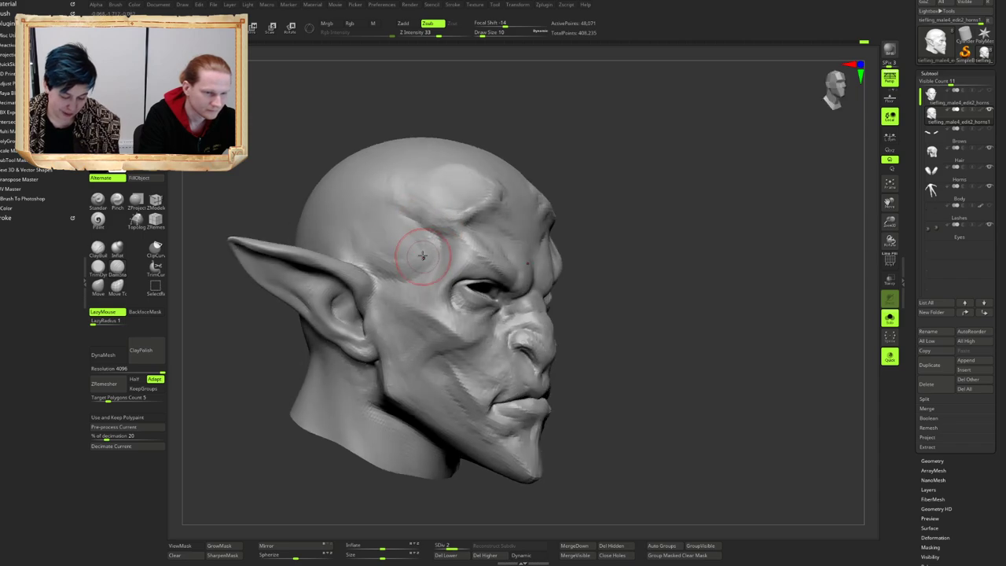
{"action": "mouse_move", "coordinate": [423, 256]}
{"action": "right_mouse_down"}
{"action": "mouse_move", "coordinate": [436, 225]}
{"action": "mouse_move", "coordinate": [377, 223]}
{"action": "mouse_move", "coordinate": [440, 228]}
{"action": "right_mouse_up"}
Step: Add volume between the temple and the ear with ClayBuildup at draw size 8 and smooth the upper temple
{"action": "key", "text": "b"}
{"action": "key", "text": "c"}
{"action": "key", "text": "b"}
{"action": "mouse_move", "coordinate": [503, 240]}
{"action": "right_mouse_down", "text": "ctrl"}
{"action": "mouse_move", "coordinate": [529, 193]}
{"action": "mouse_move", "coordinate": [461, 195]}
{"action": "mouse_move", "coordinate": [499, 243]}
{"action": "mouse_move", "coordinate": [485, 254]}
{"action": "right_mouse_up", "text": "ctrl"}
{"action": "left_click_drag", "start_coordinate": [462, 220], "coordinate": [449, 205], "text": "shift"}
{"action": "right_click_drag", "start_coordinate": [440, 193], "coordinate": [481, 213]}
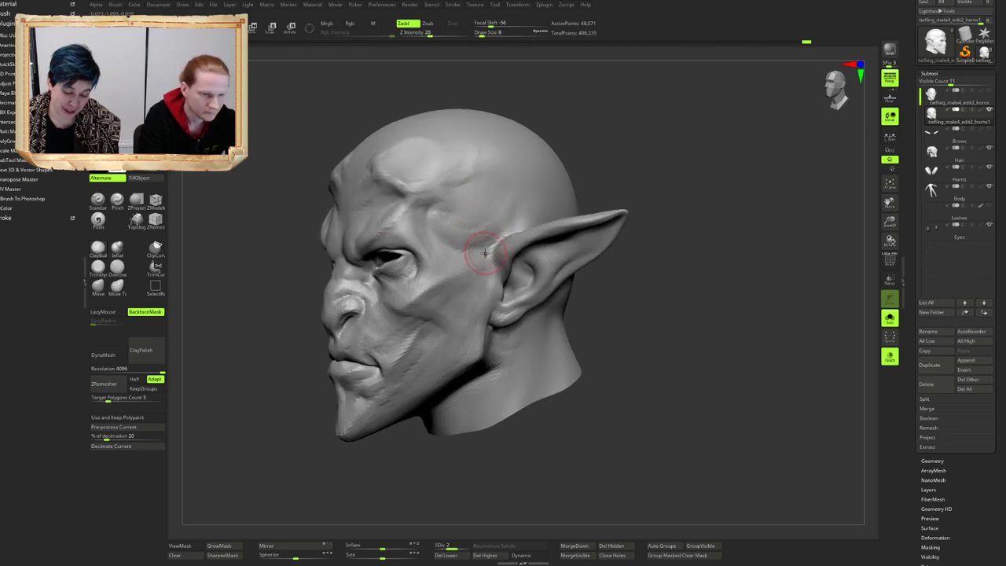
{"action": "right_click_drag", "start_coordinate": [493, 235], "coordinate": [458, 256]}
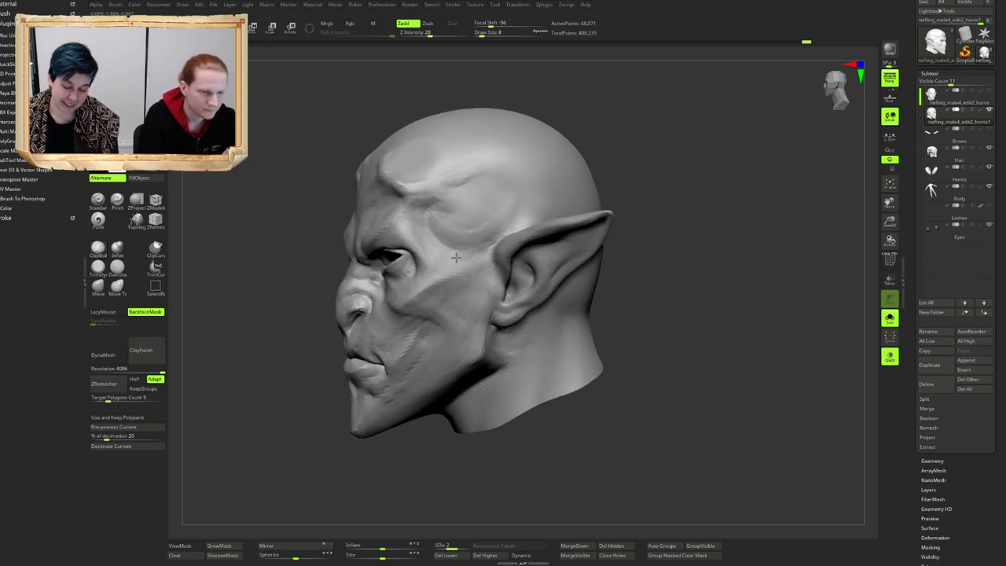
Step: Flatten the planes of the temple and outer brow with TrimDynamic at draw size 8
{"action": "mouse_move", "coordinate": [471, 212]}
{"action": "right_mouse_down", "text": "alt"}
{"action": "mouse_move", "coordinate": [461, 234]}
{"action": "mouse_move", "coordinate": [442, 239]}
{"action": "right_mouse_up", "text": "alt"}
{"action": "key", "text": "b"}
{"action": "key", "text": "t"}
{"action": "key", "text": "d"}
{"action": "left_click_drag", "start_coordinate": [428, 247], "coordinate": [420, 243]}
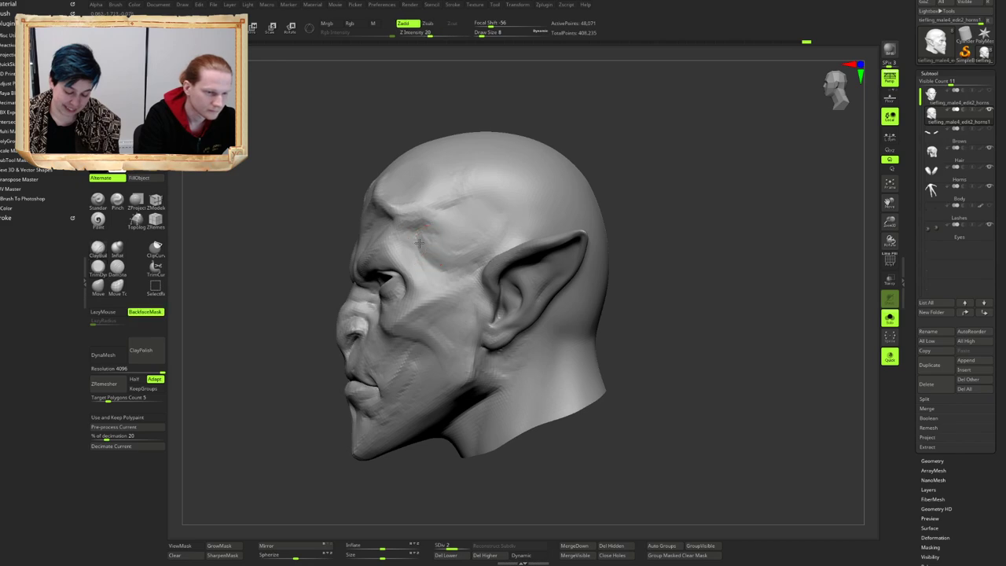
{"action": "right_click_drag", "start_coordinate": [444, 259], "coordinate": [433, 228]}
{"action": "right_click_drag", "start_coordinate": [433, 228], "coordinate": [419, 253]}
{"action": "mouse_move", "coordinate": [467, 280]}
{"action": "right_mouse_down", "text": "alt"}
{"action": "mouse_move", "coordinate": [440, 234]}
{"action": "mouse_move", "coordinate": [436, 241]}
{"action": "mouse_move", "coordinate": [444, 205]}
{"action": "mouse_move", "coordinate": [509, 224]}
{"action": "right_mouse_up", "text": "alt"}
{"action": "mouse_move", "coordinate": [509, 224]}
{"action": "right_mouse_down"}
{"action": "mouse_move", "coordinate": [478, 225]}
{"action": "mouse_move", "coordinate": [509, 209]}
{"action": "mouse_move", "coordinate": [480, 221]}
{"action": "mouse_move", "coordinate": [503, 217]}
{"action": "right_mouse_up"}
Step: Refine the transition from the temple to the outer eye socket with DamStandard and ClayBuildup
{"action": "key", "text": "b"}
{"action": "key", "text": "d"}
{"action": "key", "text": "s"}
{"action": "key", "text": "b"}
{"action": "key", "text": "c"}
{"action": "key", "text": "b"}
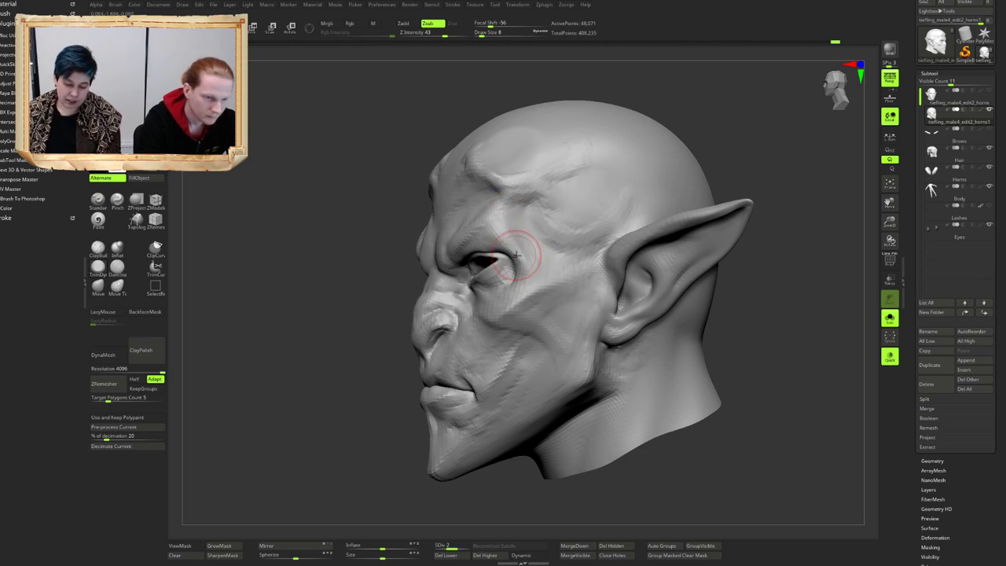
{"action": "mouse_move", "coordinate": [513, 236]}
{"action": "right_mouse_down", "text": "ctrl"}
{"action": "mouse_move", "coordinate": [501, 230]}
{"action": "mouse_move", "coordinate": [544, 256]}
{"action": "mouse_move", "coordinate": [516, 258]}
{"action": "mouse_move", "coordinate": [527, 263]}
{"action": "mouse_move", "coordinate": [535, 238]}
{"action": "mouse_move", "coordinate": [535, 265]}
{"action": "mouse_move", "coordinate": [530, 252]}
{"action": "mouse_move", "coordinate": [563, 250]}
{"action": "mouse_move", "coordinate": [518, 212]}
{"action": "right_mouse_up", "text": "ctrl"}
{"action": "right_click_drag", "start_coordinate": [408, 218], "coordinate": [416, 226], "text": "ctrl"}
Step: Carve the creases around the outer eye corners with DamStandard at draw size 6
{"action": "key", "text": "b"}
{"action": "key", "text": "d"}
{"action": "key", "text": "s"}
{"action": "mouse_move", "coordinate": [375, 259]}
{"action": "right_mouse_down", "text": "ctrl"}
{"action": "mouse_move", "coordinate": [386, 261]}
{"action": "mouse_move", "coordinate": [395, 242]}
{"action": "right_mouse_up", "text": "ctrl"}
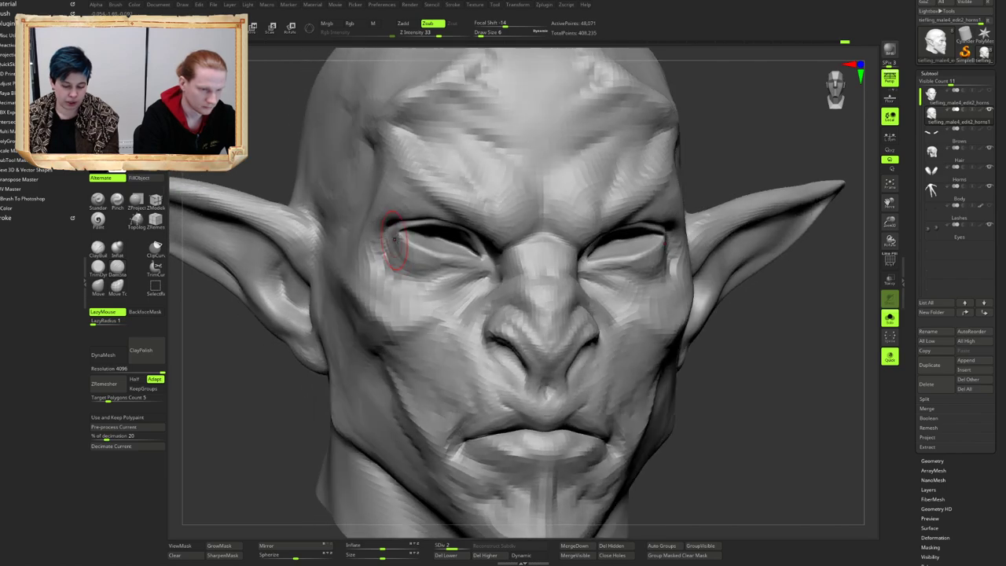
{"action": "right_click_drag", "start_coordinate": [466, 229], "coordinate": [460, 197], "text": "ctrl"}
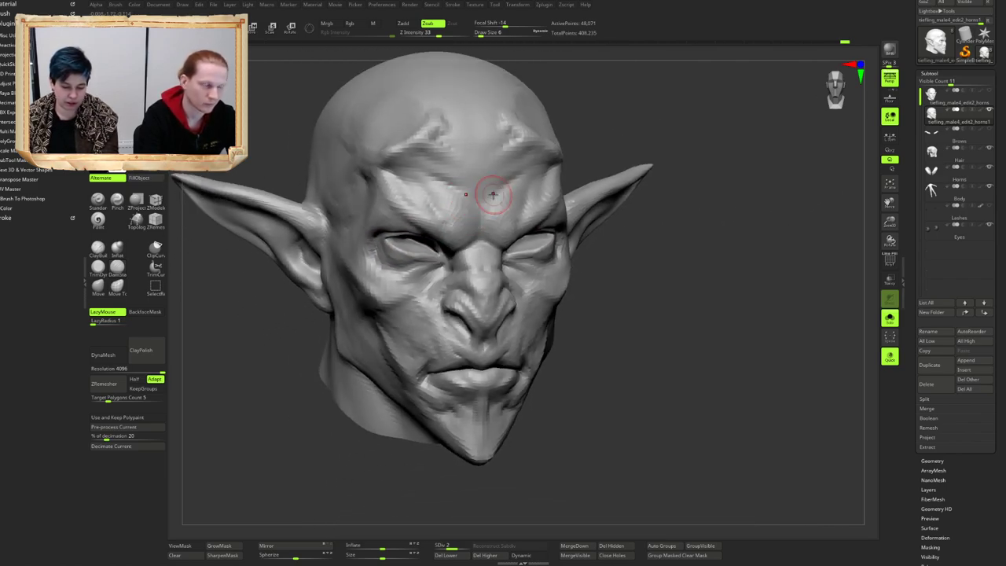
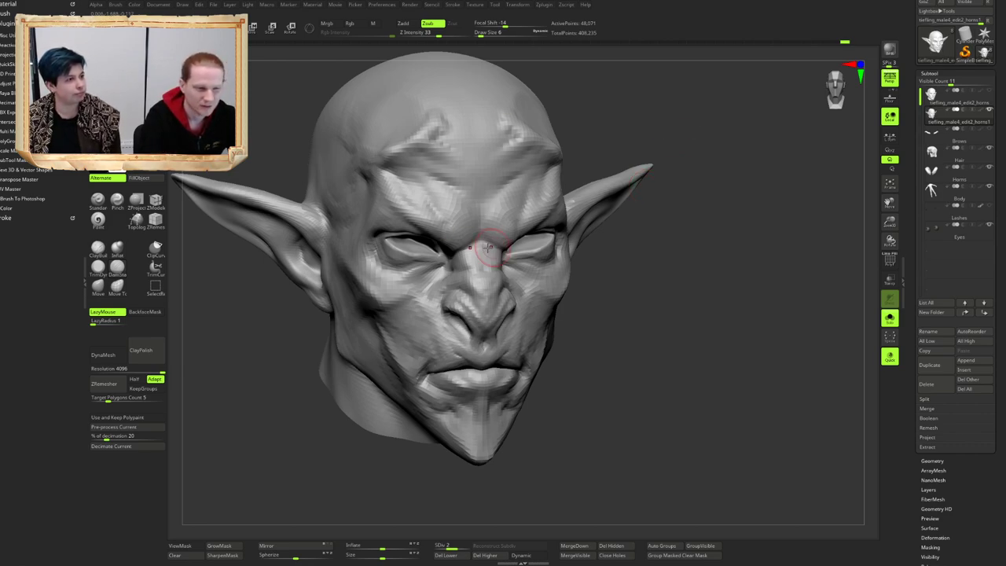
Step: Shape the folds around the outer eye corner, alternating between ClayBuildup and DamStandard
{"action": "right_click_drag", "start_coordinate": [499, 191], "coordinate": [521, 212], "text": "alt"}
{"action": "right_click_drag", "start_coordinate": [605, 220], "coordinate": [531, 210]}
{"action": "mouse_move", "coordinate": [531, 210]}
{"action": "right_mouse_down"}
{"action": "mouse_move", "coordinate": [519, 207]}
{"action": "mouse_move", "coordinate": [517, 245]}
{"action": "mouse_move", "coordinate": [562, 228]}
{"action": "mouse_move", "coordinate": [550, 226]}
{"action": "right_mouse_up"}
{"action": "key", "text": "b"}
{"action": "key", "text": "c"}
{"action": "key", "text": "b"}
{"action": "key", "text": "b"}
{"action": "key", "text": "d"}
{"action": "key", "text": "s"}
{"action": "key", "text": "b"}
{"action": "key", "text": "c"}
{"action": "key", "text": "b"}
Step: Cut fine creases where the eyelids meet at the outer eye corner with DamStandard at draw size 3
{"action": "key", "text": "b"}
{"action": "key", "text": "d"}
{"action": "key", "text": "s"}
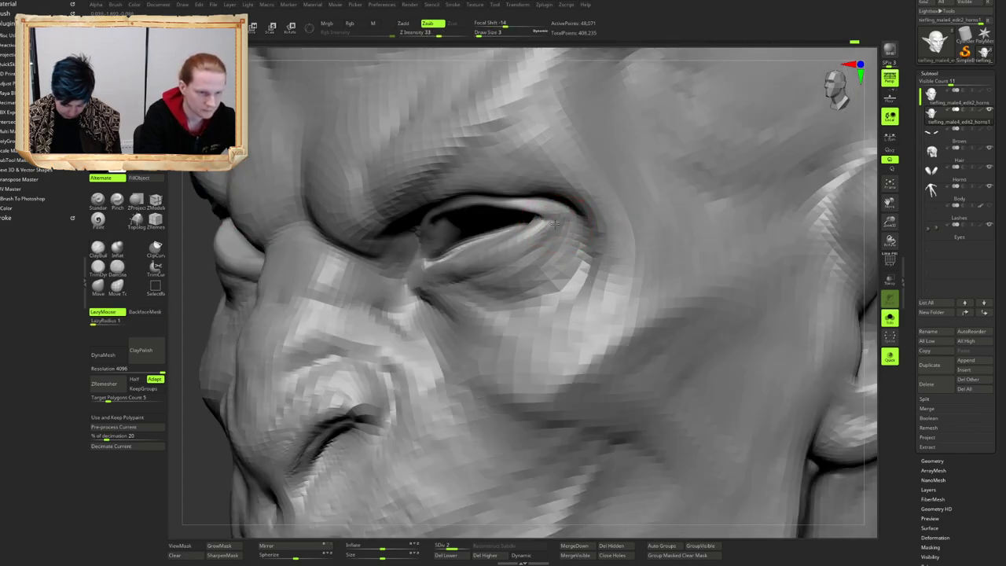
{"action": "right_click_drag", "start_coordinate": [544, 223], "coordinate": [539, 228]}
{"action": "left_click_drag", "start_coordinate": [539, 229], "coordinate": [553, 217]}
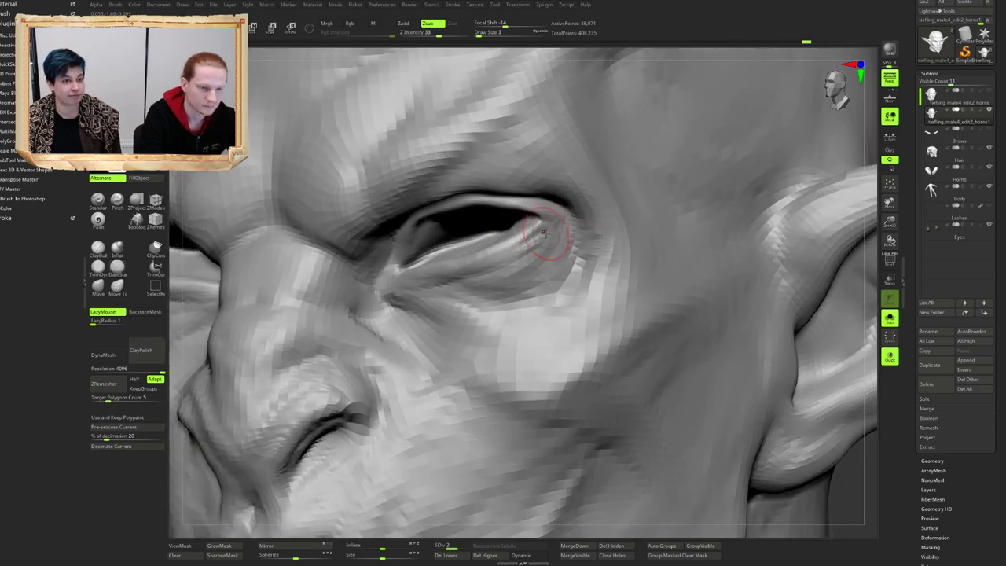
{"action": "right_click_drag", "start_coordinate": [553, 218], "coordinate": [555, 214]}
Step: Build up the outer end of the upper eyelid with ClayBuildup at draw size 2
{"action": "key", "text": "b"}
{"action": "key", "text": "c"}
{"action": "key", "text": "b"}
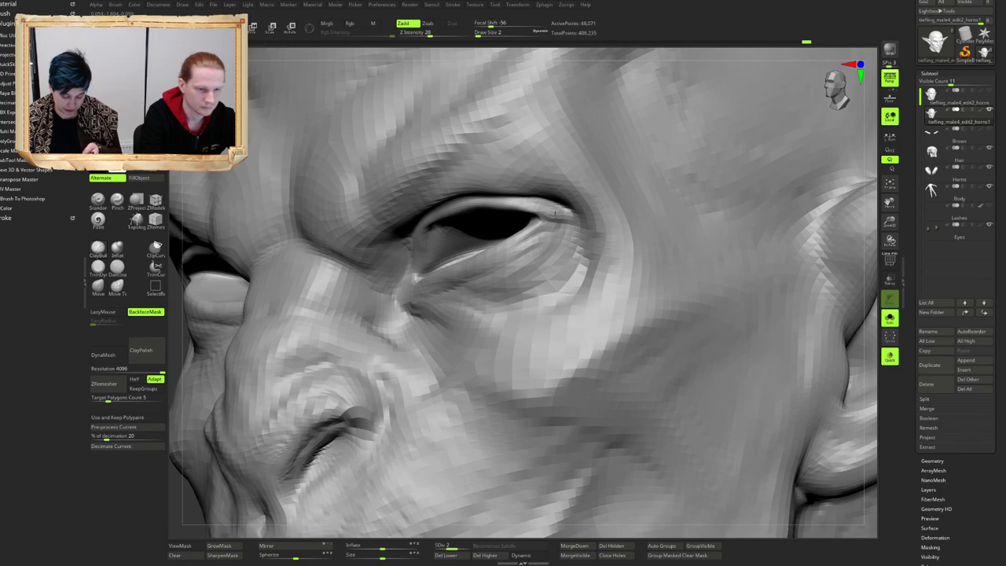
{"action": "left_click_drag", "start_coordinate": [552, 224], "coordinate": [561, 216]}
{"action": "right_click_drag", "start_coordinate": [561, 216], "coordinate": [452, 188], "text": "ctrl"}
{"action": "mouse_move", "coordinate": [452, 188]}
{"action": "right_mouse_down"}
{"action": "mouse_move", "coordinate": [542, 192]}
{"action": "mouse_move", "coordinate": [330, 233]}
{"action": "mouse_move", "coordinate": [352, 234]}
{"action": "mouse_move", "coordinate": [360, 257]}
{"action": "right_mouse_up"}
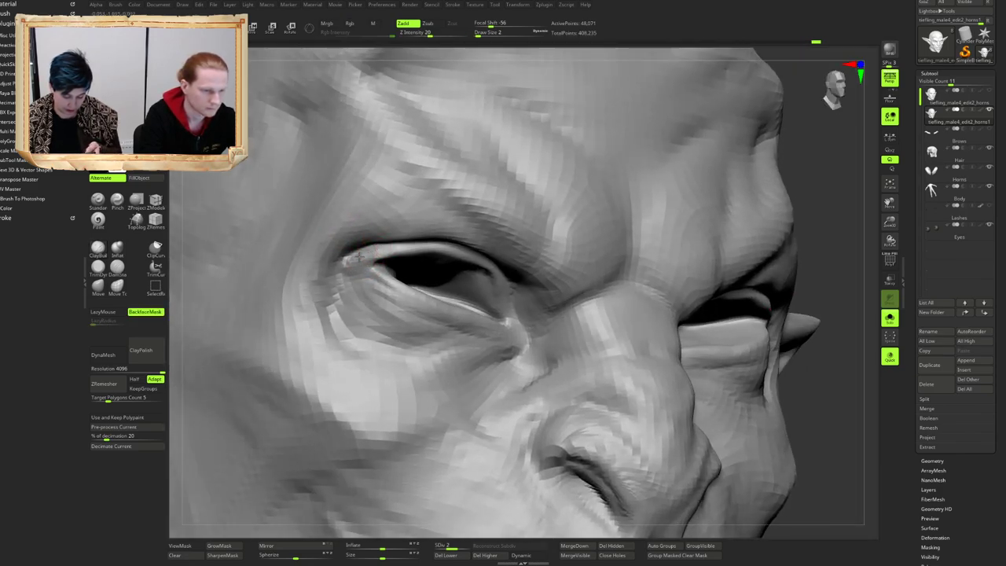
{"action": "right_click_drag", "start_coordinate": [405, 199], "coordinate": [456, 177], "text": "ctrl"}
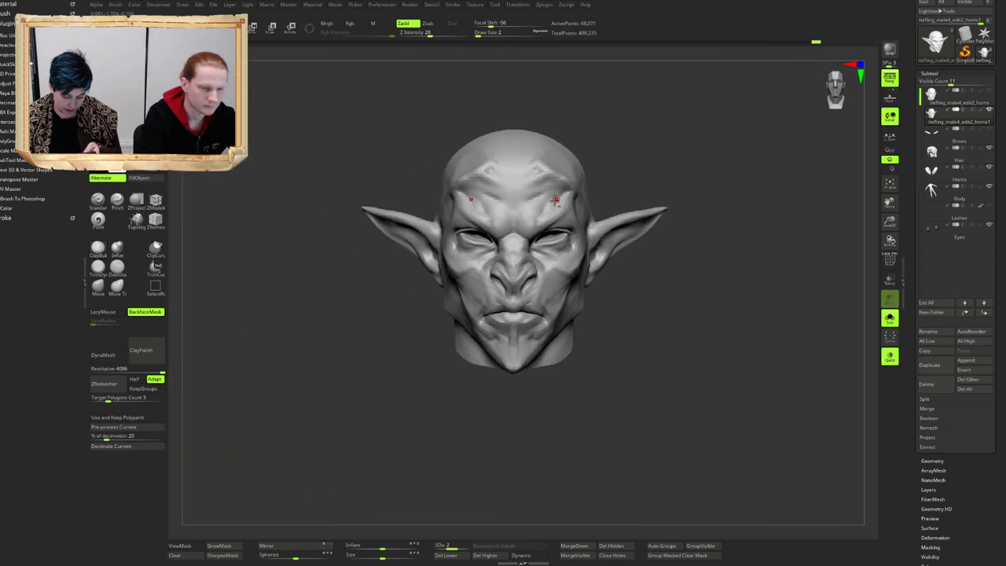
Step: Turn off Solo mode to bring back the body and the other visible subtools around the head
{"action": "mouse_move", "coordinate": [559, 197]}
{"action": "right_mouse_down"}
{"action": "mouse_move", "coordinate": [515, 200]}
{"action": "mouse_move", "coordinate": [550, 197]}
{"action": "right_mouse_up"}
{"action": "right_click_drag", "start_coordinate": [550, 197], "coordinate": [498, 177], "text": "ctrl"}
{"action": "right_click_drag", "start_coordinate": [498, 177], "coordinate": [520, 157]}
{"action": "right_click_drag", "start_coordinate": [520, 157], "coordinate": [521, 157]}
{"action": "key", "text": "shift+s"}
{"action": "right_click_drag", "start_coordinate": [655, 141], "coordinate": [517, 197]}
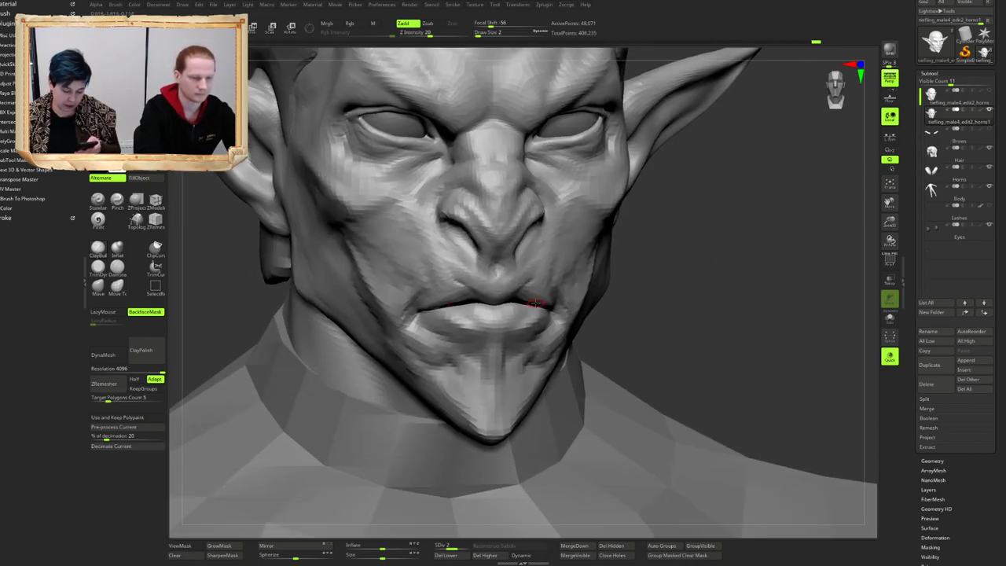
Step: Fill out and smooth the lower lip and mouth corners with ClayBuildup at draw size 3
{"action": "mouse_move", "coordinate": [550, 305]}
{"action": "right_mouse_down"}
{"action": "mouse_move", "coordinate": [520, 311]}
{"action": "mouse_move", "coordinate": [557, 314]}
{"action": "right_mouse_up"}
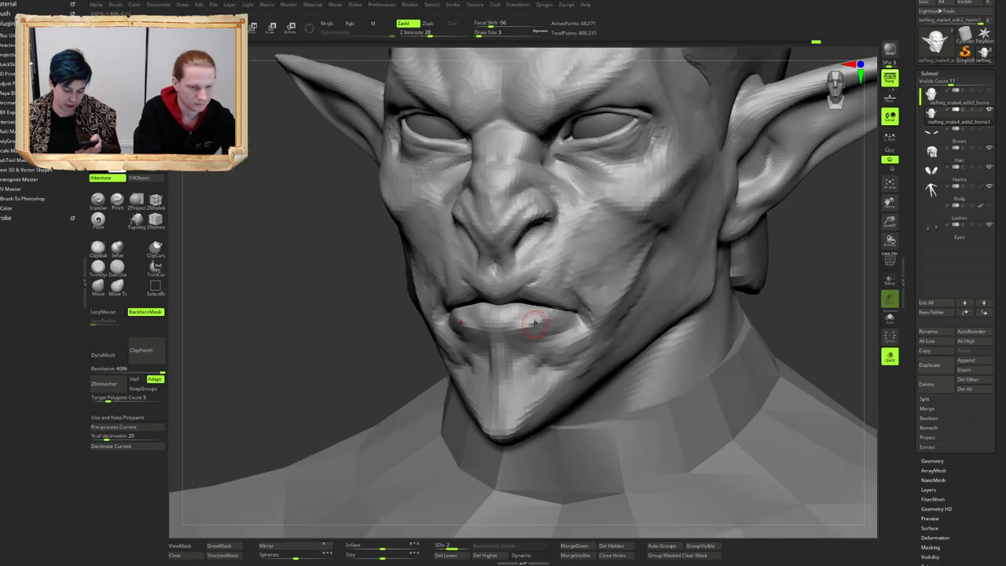
{"action": "left_click_drag", "start_coordinate": [549, 313], "coordinate": [531, 323]}
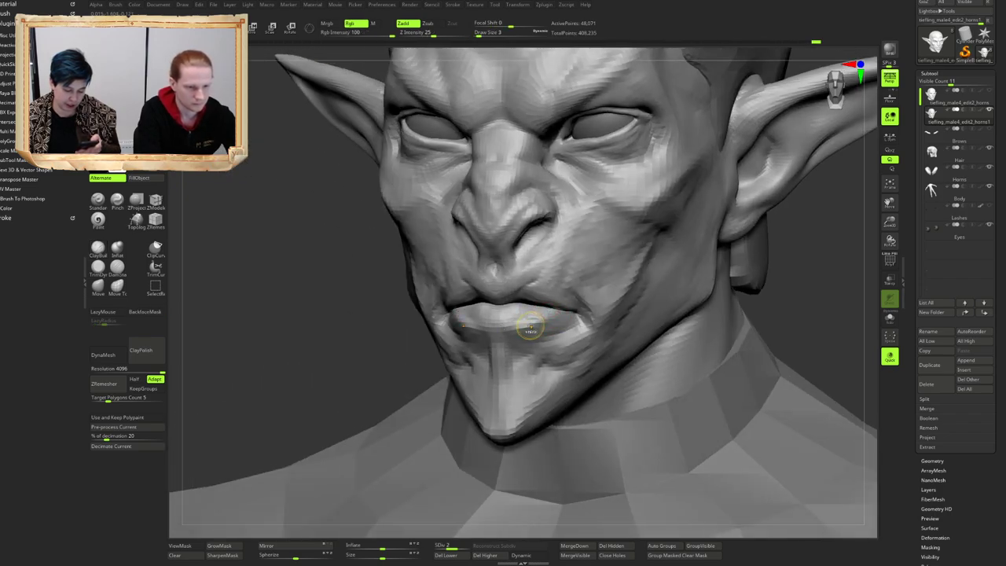
{"action": "mouse_move", "coordinate": [511, 325]}
{"action": "right_mouse_down"}
{"action": "mouse_move", "coordinate": [495, 325]}
{"action": "mouse_move", "coordinate": [561, 297]}
{"action": "mouse_move", "coordinate": [477, 323]}
{"action": "mouse_move", "coordinate": [584, 312]}
{"action": "mouse_move", "coordinate": [503, 308]}
{"action": "right_mouse_up"}
{"action": "left_click_drag", "start_coordinate": [556, 297], "coordinate": [575, 305]}
{"action": "mouse_move", "coordinate": [581, 305]}
{"action": "right_mouse_down"}
{"action": "mouse_move", "coordinate": [572, 302]}
{"action": "mouse_move", "coordinate": [585, 295]}
{"action": "right_mouse_up"}
{"action": "mouse_move", "coordinate": [585, 295]}
{"action": "right_mouse_down", "text": "ctrl"}
{"action": "mouse_move", "coordinate": [553, 261]}
{"action": "mouse_move", "coordinate": [614, 262]}
{"action": "right_mouse_up", "text": "ctrl"}
{"action": "right_click_drag", "start_coordinate": [548, 263], "coordinate": [498, 318], "text": "ctrl"}
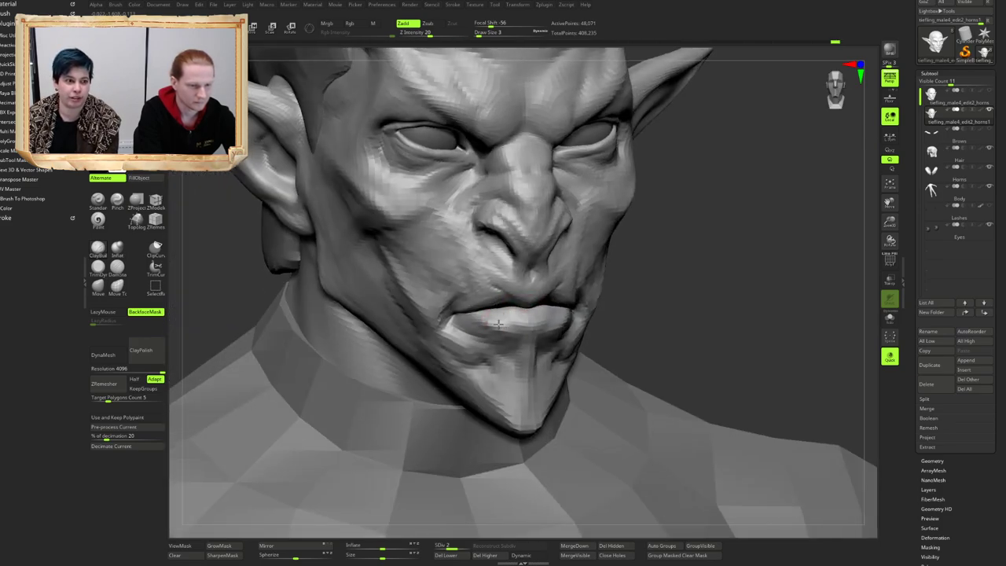
Step: Refine the line between the lips toward the mouth corner with DamStandard
{"action": "mouse_move", "coordinate": [564, 310]}
{"action": "right_mouse_down"}
{"action": "mouse_move", "coordinate": [505, 314]}
{"action": "mouse_move", "coordinate": [578, 319]}
{"action": "mouse_move", "coordinate": [568, 307]}
{"action": "mouse_move", "coordinate": [588, 288]}
{"action": "mouse_move", "coordinate": [590, 263]}
{"action": "mouse_move", "coordinate": [611, 321]}
{"action": "mouse_move", "coordinate": [572, 288]}
{"action": "right_mouse_up"}
{"action": "key", "text": "b"}
{"action": "key", "text": "d"}
{"action": "key", "text": "s"}
{"action": "left_click", "coordinate": [556, 309], "text": "ctrl+shift"}
{"action": "mouse_move", "coordinate": [620, 212]}
{"action": "right_mouse_down"}
{"action": "mouse_move", "coordinate": [563, 311]}
{"action": "mouse_move", "coordinate": [581, 291]}
{"action": "mouse_move", "coordinate": [571, 272]}
{"action": "right_mouse_up"}
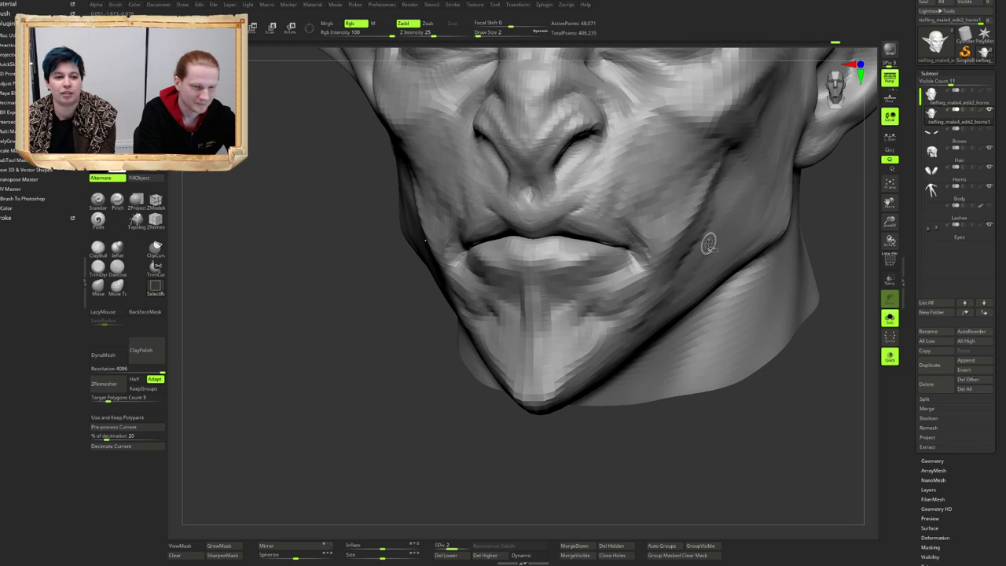
Step: Deepen the folds at the mouth corners and lower cheeks with DamStandard at draw size 4
{"action": "mouse_move", "coordinate": [707, 243]}
{"action": "right_mouse_down"}
{"action": "mouse_move", "coordinate": [572, 281]}
{"action": "mouse_move", "coordinate": [582, 269]}
{"action": "mouse_move", "coordinate": [578, 235]}
{"action": "mouse_move", "coordinate": [557, 283]}
{"action": "mouse_move", "coordinate": [532, 271]}
{"action": "mouse_move", "coordinate": [440, 271]}
{"action": "mouse_move", "coordinate": [356, 341]}
{"action": "mouse_move", "coordinate": [548, 272]}
{"action": "mouse_move", "coordinate": [473, 259]}
{"action": "mouse_move", "coordinate": [517, 257]}
{"action": "mouse_move", "coordinate": [554, 275]}
{"action": "mouse_move", "coordinate": [431, 288]}
{"action": "mouse_move", "coordinate": [465, 290]}
{"action": "right_mouse_up"}
{"action": "left_click", "coordinate": [373, 334], "text": "ctrl+shift"}
{"action": "key", "text": "]"}
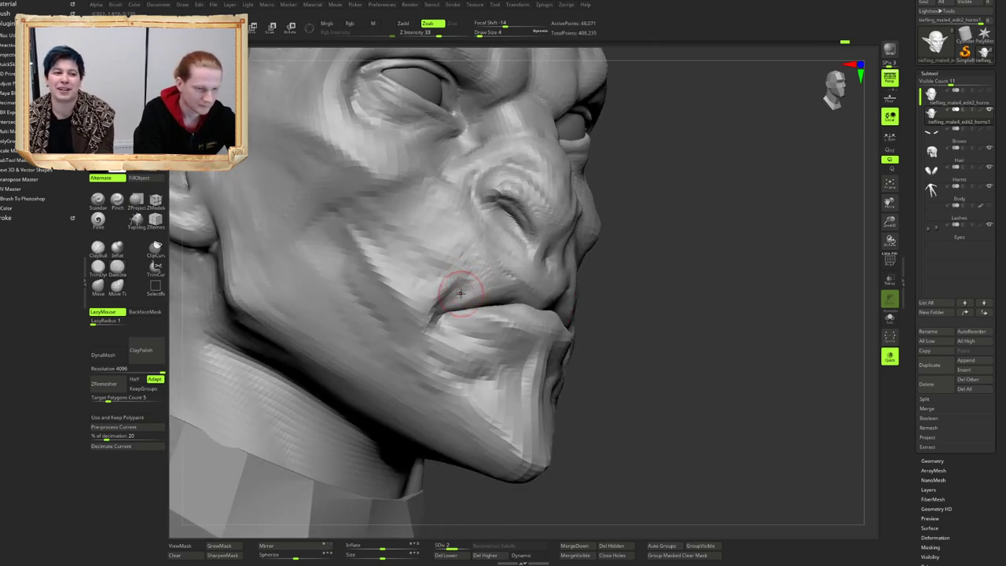
{"action": "right_click_drag", "start_coordinate": [469, 278], "coordinate": [385, 275]}
{"action": "right_click_drag", "start_coordinate": [385, 275], "coordinate": [346, 263], "text": "ctrl"}
{"action": "right_click_drag", "start_coordinate": [660, 267], "coordinate": [626, 275]}
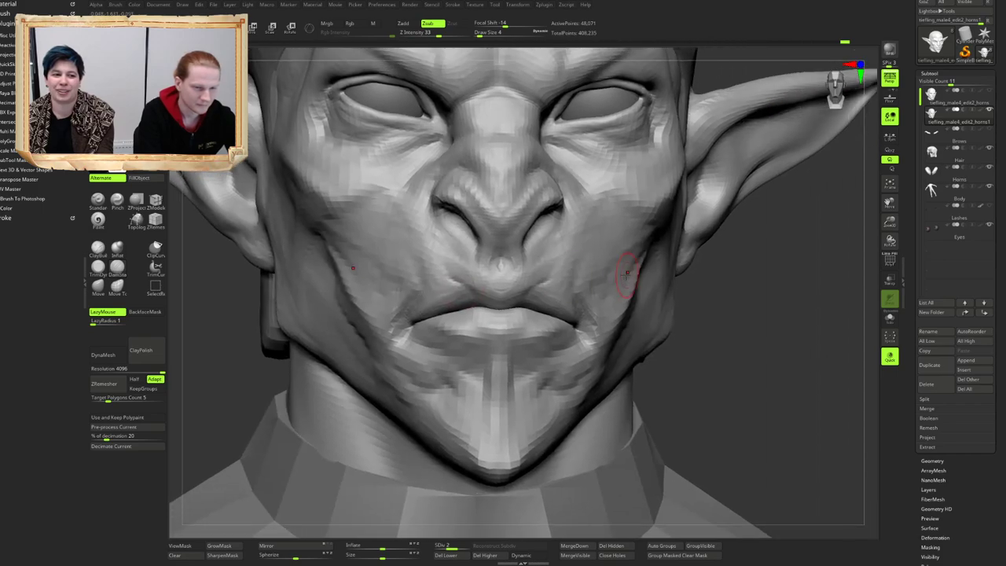
{"action": "right_click_drag", "start_coordinate": [704, 242], "coordinate": [609, 259]}
{"action": "right_click_drag", "start_coordinate": [609, 260], "coordinate": [621, 271], "text": "ctrl"}
Step: Build up the upper lip near the mouth corner with ClayBuildup, raising the draw size from 2 to 3
{"action": "key", "text": "b"}
{"action": "key", "text": "c"}
{"action": "key", "text": "b"}
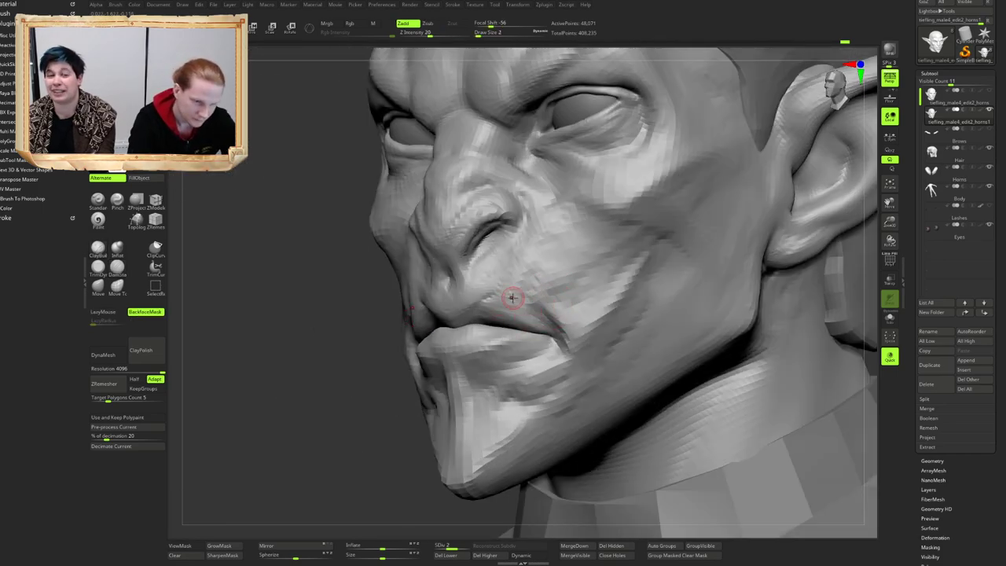
{"action": "right_click_drag", "start_coordinate": [531, 326], "coordinate": [549, 321]}
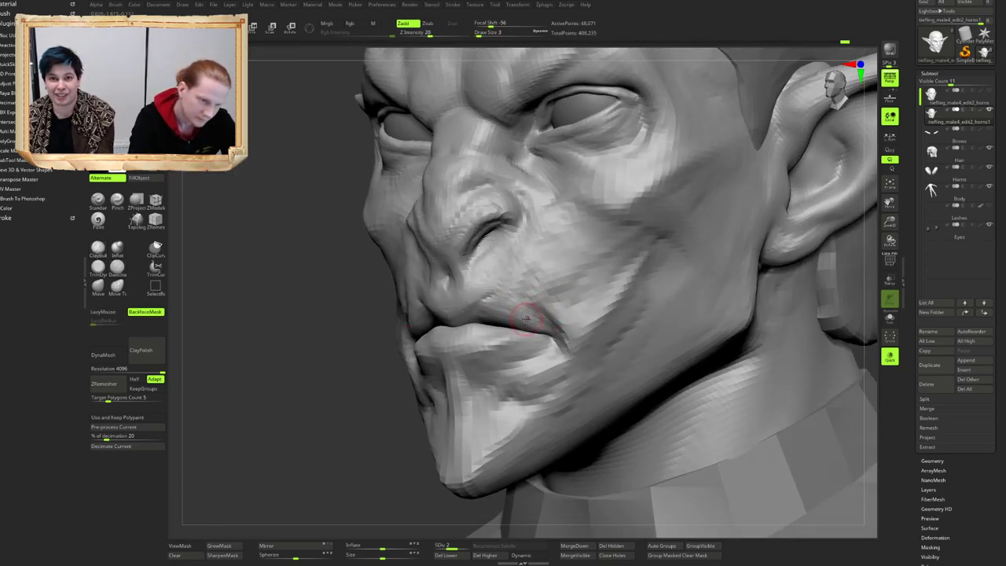
{"action": "left_click_drag", "start_coordinate": [530, 314], "coordinate": [551, 335]}
{"action": "right_click_drag", "start_coordinate": [519, 318], "coordinate": [594, 304]}
{"action": "right_click_drag", "start_coordinate": [520, 295], "coordinate": [459, 305]}
Step: Rework the fold above the mouth corner with DamStandard at draw size 3 and ClayBuildup at draw size 5
{"action": "key", "text": "b"}
{"action": "key", "text": "d"}
{"action": "key", "text": "s"}
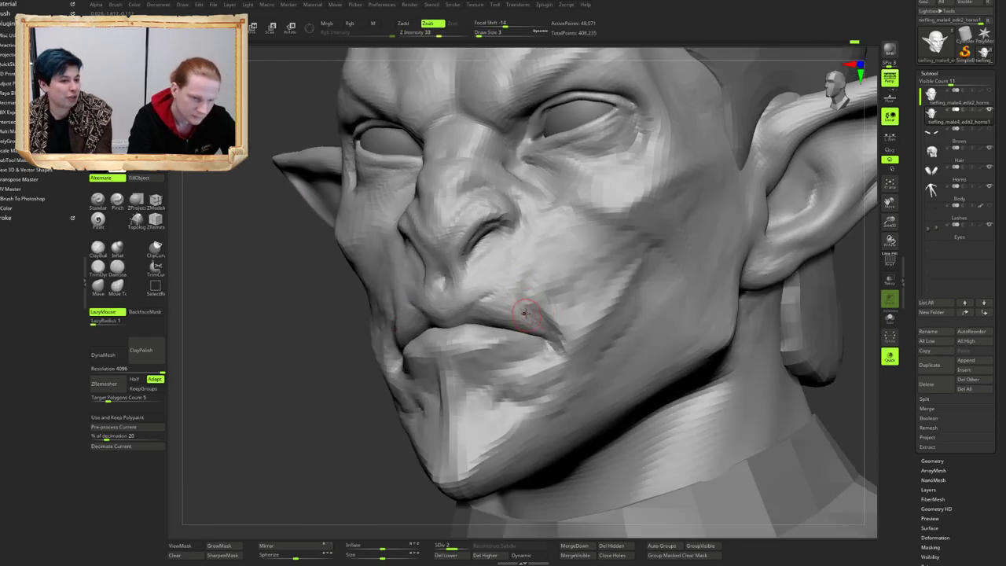
{"action": "mouse_move", "coordinate": [524, 305]}
{"action": "right_mouse_down"}
{"action": "mouse_move", "coordinate": [539, 321]}
{"action": "mouse_move", "coordinate": [509, 294]}
{"action": "right_mouse_up"}
{"action": "right_click_drag", "start_coordinate": [510, 293], "coordinate": [519, 235]}
{"action": "right_click_drag", "start_coordinate": [519, 235], "coordinate": [461, 329]}
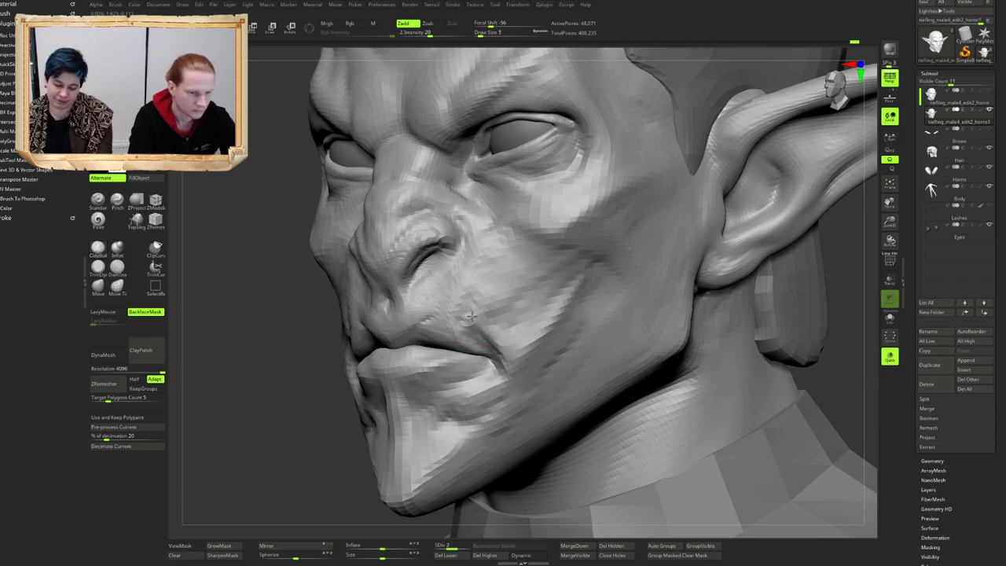
{"action": "right_click_drag", "start_coordinate": [471, 316], "coordinate": [429, 308]}
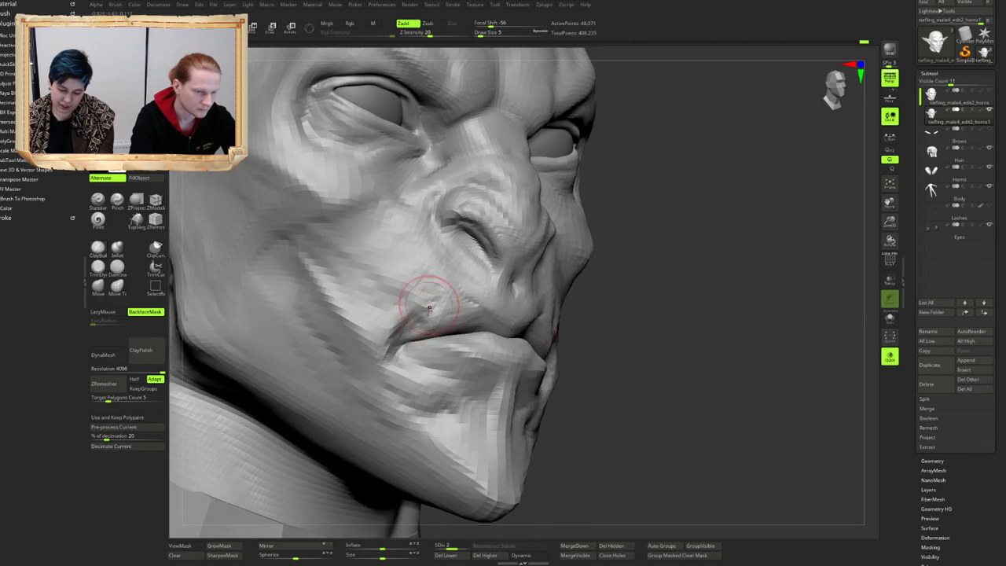
Step: Hide the lower-lip and chin polygroup, flatten the upper lip corner with TrimDynamic at draw size 4, smooth the cheek and unhide everything
{"action": "left_click", "coordinate": [458, 351], "text": "ctrl+shift"}
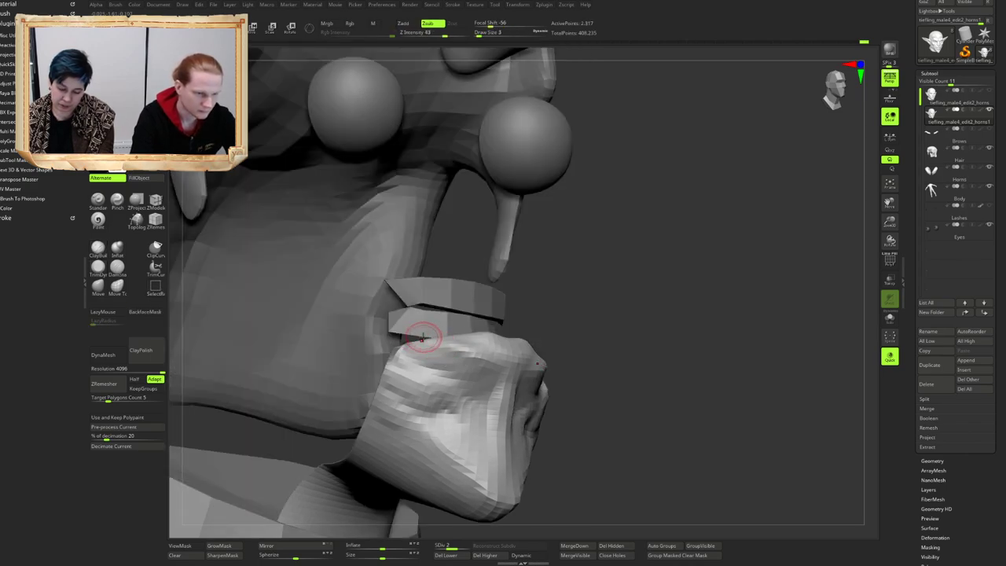
{"action": "left_click", "coordinate": [743, 284], "text": "ctrl+shift"}
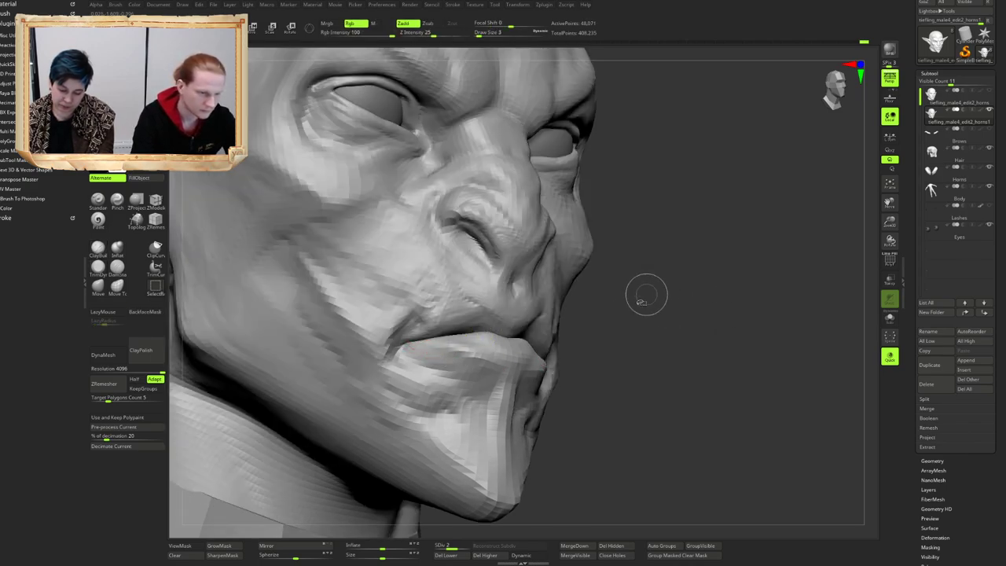
{"action": "double_click", "coordinate": [472, 354], "text": "ctrl+shift"}
{"action": "right_click_drag", "start_coordinate": [408, 319], "coordinate": [420, 339], "text": "ctrl"}
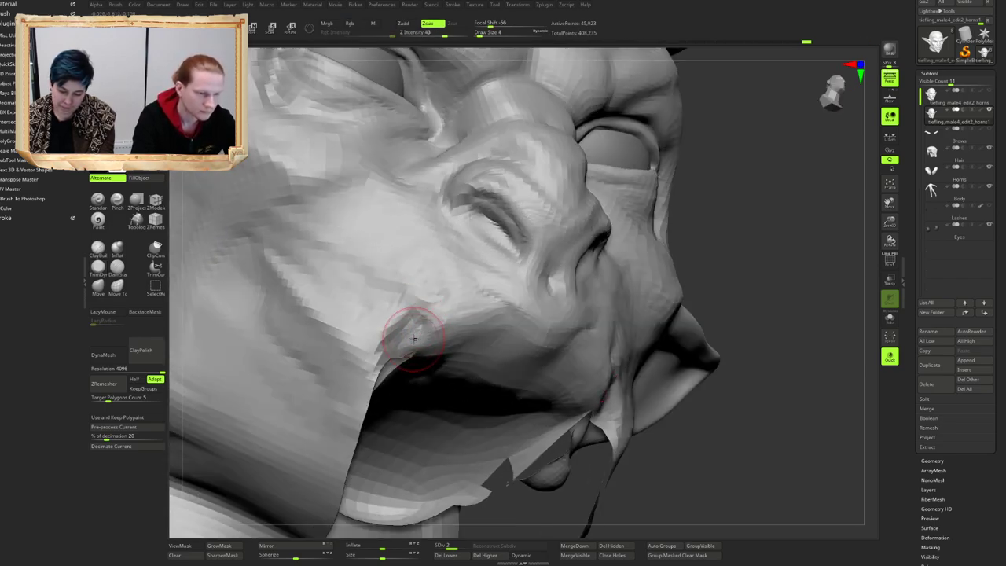
{"action": "right_click_drag", "start_coordinate": [437, 298], "coordinate": [463, 248], "text": "ctrl"}
{"action": "right_click_drag", "start_coordinate": [463, 247], "coordinate": [565, 265]}
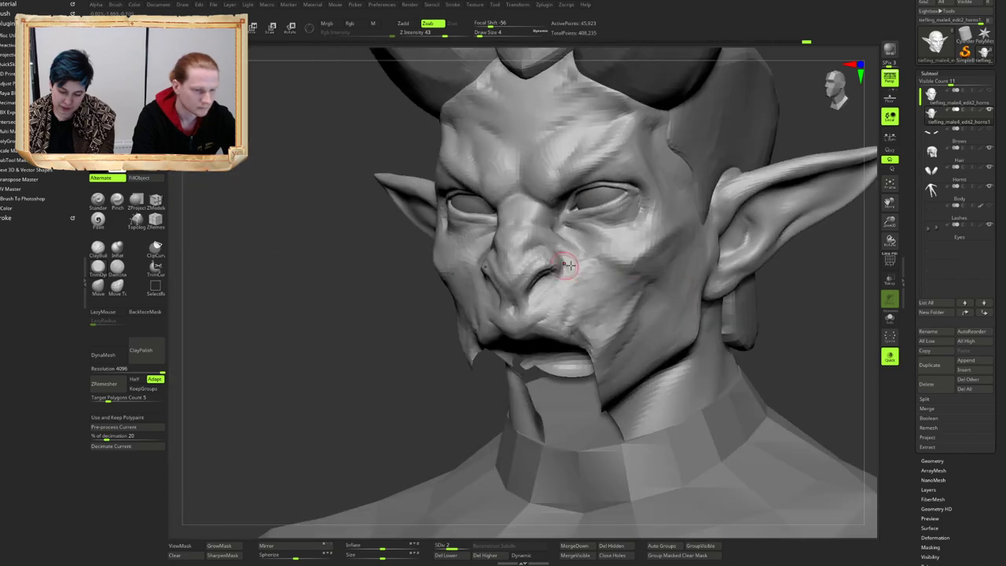
{"action": "mouse_move", "coordinate": [609, 271]}
{"action": "left_mouse_down", "text": "shift"}
{"action": "mouse_move", "coordinate": [642, 280]}
{"action": "mouse_move", "coordinate": [628, 288]}
{"action": "left_mouse_up", "text": "shift"}
{"action": "left_click", "coordinate": [436, 282], "text": "ctrl+shift"}
Step: Check the face against the full bust and smooth the cheek below the eye at draw size 6
{"action": "mouse_move", "coordinate": [442, 278]}
{"action": "right_mouse_down", "text": "ctrl"}
{"action": "mouse_move", "coordinate": [463, 228]}
{"action": "mouse_move", "coordinate": [543, 231]}
{"action": "mouse_move", "coordinate": [493, 210]}
{"action": "mouse_move", "coordinate": [543, 263]}
{"action": "mouse_move", "coordinate": [527, 227]}
{"action": "right_mouse_up", "text": "ctrl"}
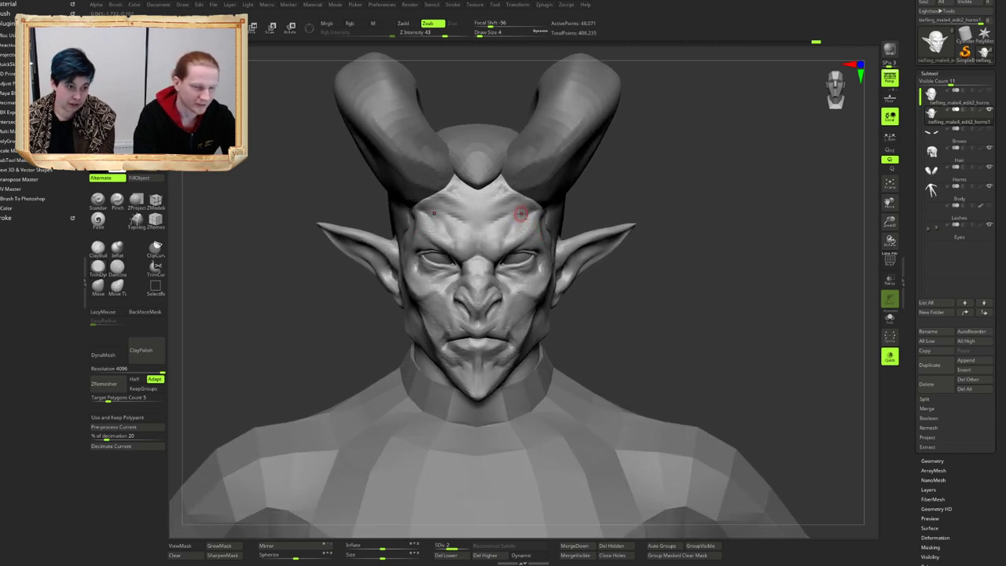
{"action": "right_click_drag", "start_coordinate": [521, 214], "coordinate": [550, 231], "text": "ctrl"}
{"action": "mouse_move", "coordinate": [550, 231]}
{"action": "right_mouse_down", "text": "ctrl"}
{"action": "mouse_move", "coordinate": [552, 218]}
{"action": "mouse_move", "coordinate": [503, 218]}
{"action": "mouse_move", "coordinate": [544, 246]}
{"action": "mouse_move", "coordinate": [543, 198]}
{"action": "right_mouse_up", "text": "ctrl"}
{"action": "right_click_drag", "start_coordinate": [542, 198], "coordinate": [515, 201]}
{"action": "key", "text": "shift"}
{"action": "right_click_drag", "start_coordinate": [533, 235], "coordinate": [529, 244]}
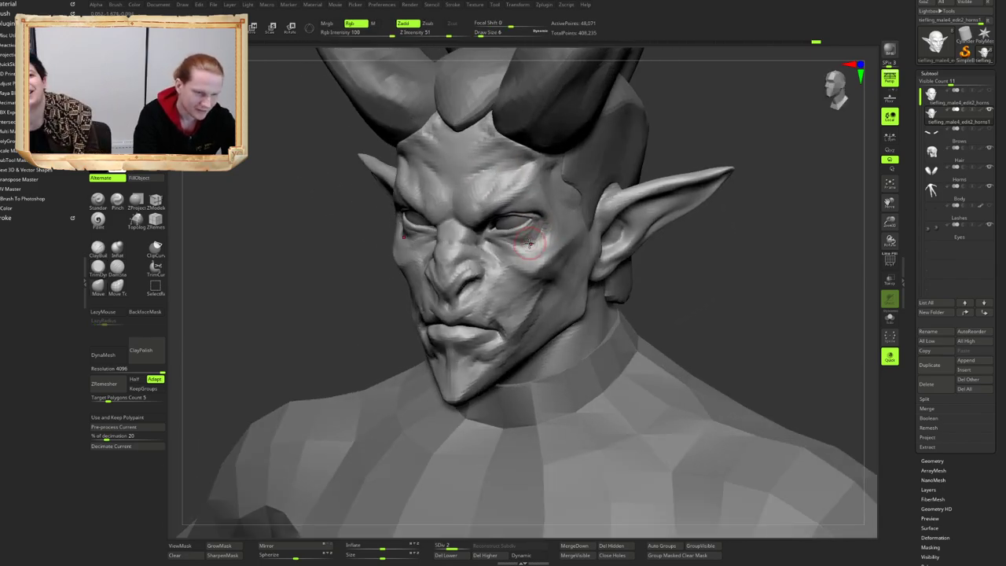
Step: Check the face from both sides and the front, and sharpen the folds around the nose with DamStandard
{"action": "right_click_drag", "start_coordinate": [547, 281], "coordinate": [581, 304]}
{"action": "right_click_drag", "start_coordinate": [581, 304], "coordinate": [550, 314], "text": "ctrl"}
{"action": "mouse_move", "coordinate": [398, 321]}
{"action": "right_mouse_down"}
{"action": "mouse_move", "coordinate": [410, 336]}
{"action": "mouse_move", "coordinate": [448, 326]}
{"action": "mouse_move", "coordinate": [416, 317]}
{"action": "mouse_move", "coordinate": [416, 260]}
{"action": "right_mouse_up"}
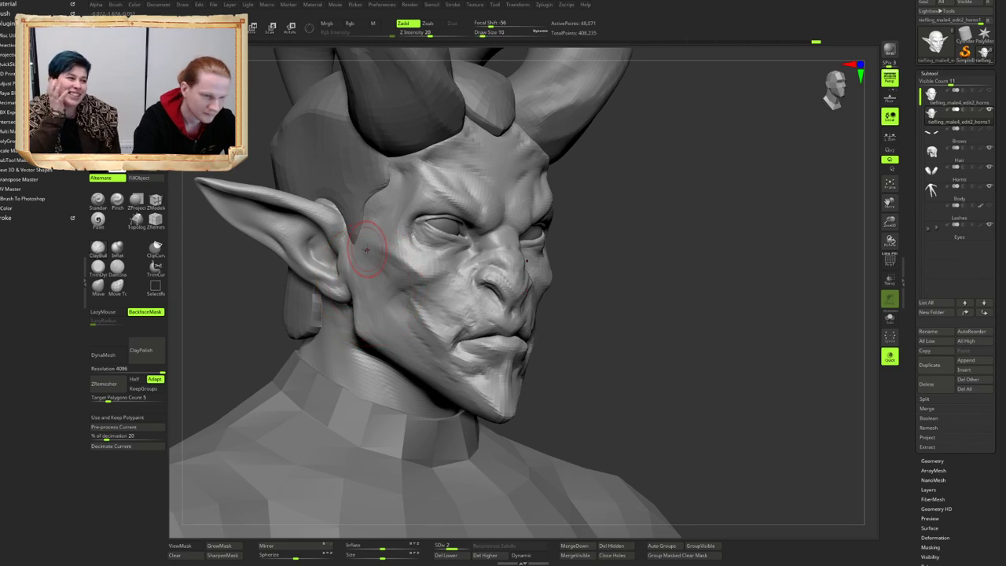
{"action": "mouse_move", "coordinate": [638, 237]}
{"action": "right_mouse_down"}
{"action": "mouse_move", "coordinate": [501, 226]}
{"action": "mouse_move", "coordinate": [483, 247]}
{"action": "mouse_move", "coordinate": [493, 253]}
{"action": "mouse_move", "coordinate": [542, 241]}
{"action": "mouse_move", "coordinate": [500, 246]}
{"action": "mouse_move", "coordinate": [513, 236]}
{"action": "mouse_move", "coordinate": [498, 234]}
{"action": "mouse_move", "coordinate": [541, 240]}
{"action": "mouse_move", "coordinate": [521, 222]}
{"action": "mouse_move", "coordinate": [485, 221]}
{"action": "mouse_move", "coordinate": [512, 252]}
{"action": "mouse_move", "coordinate": [537, 245]}
{"action": "mouse_move", "coordinate": [519, 263]}
{"action": "mouse_move", "coordinate": [503, 255]}
{"action": "right_mouse_up"}
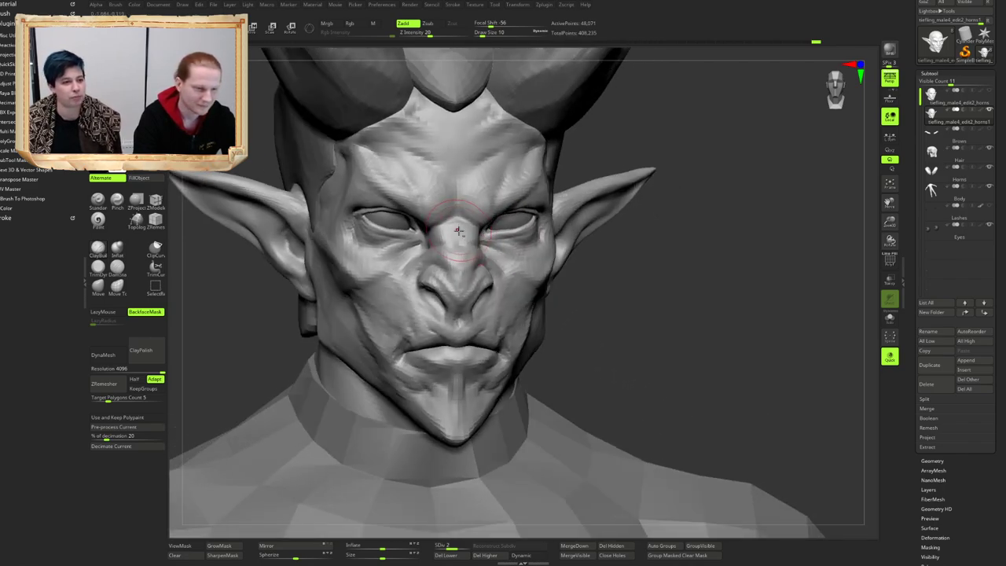
{"action": "mouse_move", "coordinate": [461, 282]}
{"action": "right_mouse_down"}
{"action": "mouse_move", "coordinate": [443, 275]}
{"action": "mouse_move", "coordinate": [453, 258]}
{"action": "mouse_move", "coordinate": [445, 253]}
{"action": "mouse_move", "coordinate": [456, 266]}
{"action": "mouse_move", "coordinate": [439, 273]}
{"action": "mouse_move", "coordinate": [458, 258]}
{"action": "mouse_move", "coordinate": [435, 231]}
{"action": "mouse_move", "coordinate": [448, 280]}
{"action": "mouse_move", "coordinate": [404, 277]}
{"action": "mouse_move", "coordinate": [456, 251]}
{"action": "mouse_move", "coordinate": [462, 284]}
{"action": "mouse_move", "coordinate": [471, 275]}
{"action": "mouse_move", "coordinate": [463, 291]}
{"action": "mouse_move", "coordinate": [480, 277]}
{"action": "mouse_move", "coordinate": [451, 272]}
{"action": "mouse_move", "coordinate": [450, 249]}
{"action": "mouse_move", "coordinate": [450, 292]}
{"action": "mouse_move", "coordinate": [447, 276]}
{"action": "mouse_move", "coordinate": [442, 282]}
{"action": "mouse_move", "coordinate": [447, 271]}
{"action": "mouse_move", "coordinate": [451, 293]}
{"action": "mouse_move", "coordinate": [436, 286]}
{"action": "mouse_move", "coordinate": [442, 313]}
{"action": "right_mouse_up"}
{"action": "key", "text": "b"}
{"action": "key", "text": "d"}
{"action": "key", "text": "s"}
{"action": "key", "text": "b"}
{"action": "key", "text": "d"}
{"action": "key", "text": "s"}
Step: Build up the cheek beside the nose with ClayBuildup and recut its fold with DamStandard at draw size 5
{"action": "key", "text": "b"}
{"action": "key", "text": "c"}
{"action": "key", "text": "b"}
{"action": "mouse_move", "coordinate": [466, 272]}
{"action": "right_mouse_down"}
{"action": "mouse_move", "coordinate": [441, 275]}
{"action": "mouse_move", "coordinate": [440, 260]}
{"action": "mouse_move", "coordinate": [468, 264]}
{"action": "mouse_move", "coordinate": [464, 290]}
{"action": "mouse_move", "coordinate": [447, 277]}
{"action": "mouse_move", "coordinate": [444, 289]}
{"action": "mouse_move", "coordinate": [481, 283]}
{"action": "right_mouse_up"}
{"action": "key", "text": "b"}
{"action": "key", "text": "d"}
{"action": "key", "text": "s"}
{"action": "mouse_move", "coordinate": [481, 283]}
{"action": "right_mouse_down", "text": "ctrl"}
{"action": "mouse_move", "coordinate": [498, 270]}
{"action": "mouse_move", "coordinate": [478, 280]}
{"action": "right_mouse_up", "text": "ctrl"}
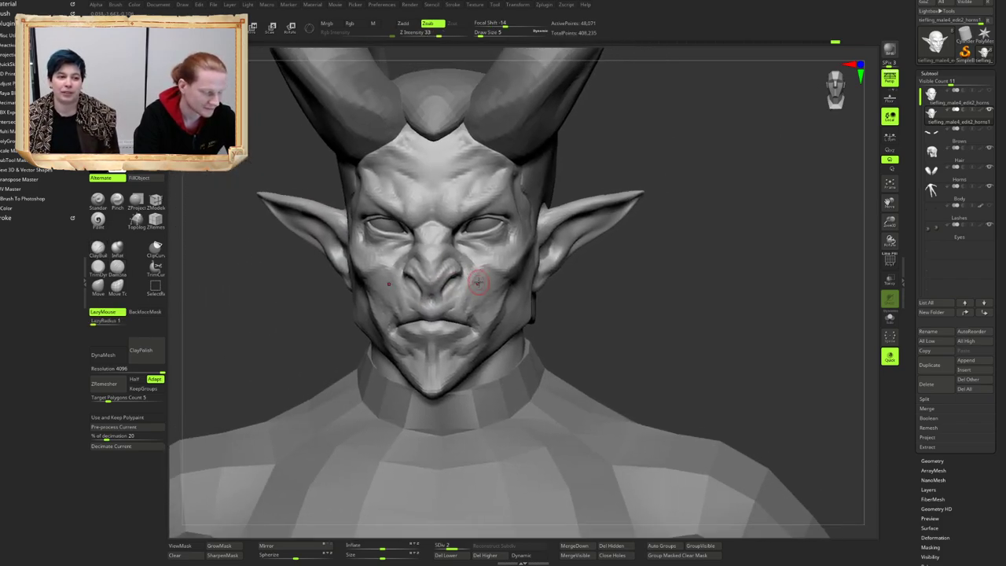
Step: Try pulling the mouth corners up into a smile with the Move brush at draw size 9
{"action": "key", "text": "b"}
{"action": "key", "text": "m"}
{"action": "key", "text": "v"}
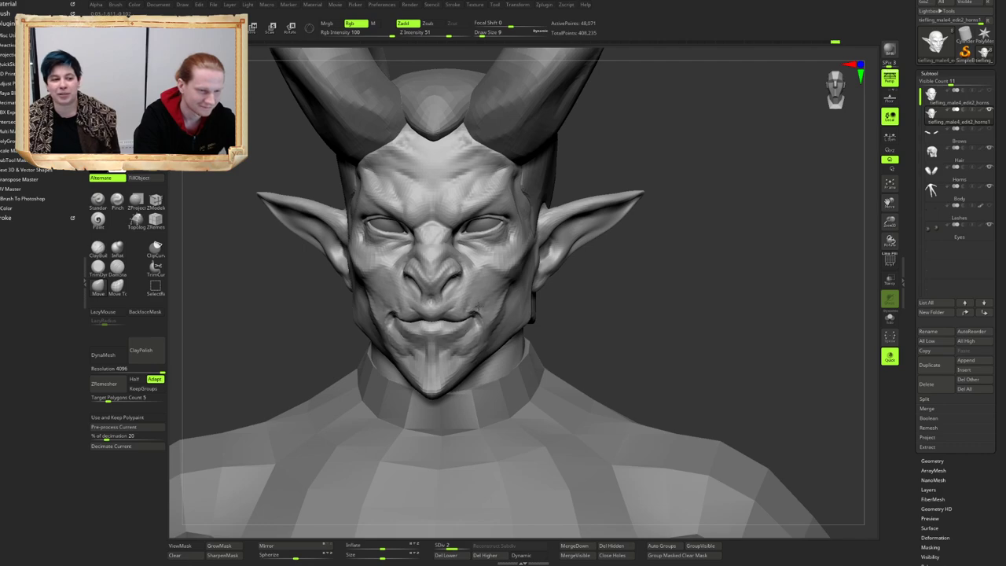
{"action": "right_click_drag", "start_coordinate": [528, 263], "coordinate": [517, 253]}
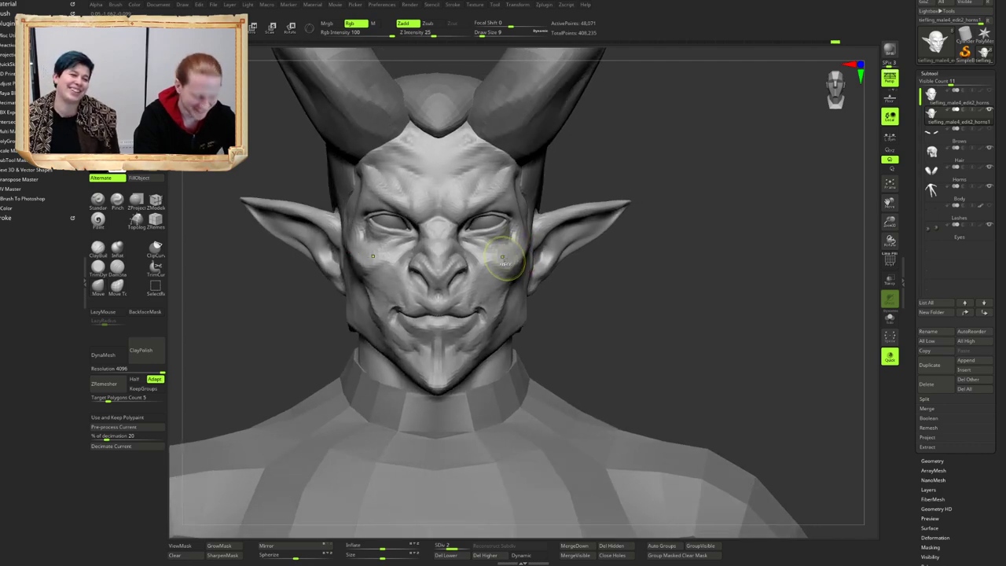
{"action": "right_click_drag", "start_coordinate": [456, 255], "coordinate": [496, 259], "text": "ctrl"}
{"action": "mouse_move", "coordinate": [463, 225]}
{"action": "right_mouse_down", "text": "alt"}
{"action": "mouse_move", "coordinate": [469, 236]}
{"action": "mouse_move", "coordinate": [464, 217]}
{"action": "mouse_move", "coordinate": [486, 230]}
{"action": "mouse_move", "coordinate": [478, 225]}
{"action": "mouse_move", "coordinate": [537, 225]}
{"action": "mouse_move", "coordinate": [497, 248]}
{"action": "mouse_move", "coordinate": [500, 206]}
{"action": "right_mouse_up", "text": "alt"}
Step: Examine the face together with the horns and shoulders from the front and from three-quarter angles
{"action": "key", "text": "b"}
{"action": "key", "text": "c"}
{"action": "key", "text": "b"}
{"action": "mouse_move", "coordinate": [516, 251]}
{"action": "right_mouse_down"}
{"action": "mouse_move", "coordinate": [500, 218]}
{"action": "mouse_move", "coordinate": [536, 223]}
{"action": "mouse_move", "coordinate": [493, 215]}
{"action": "mouse_move", "coordinate": [562, 236]}
{"action": "right_mouse_up"}
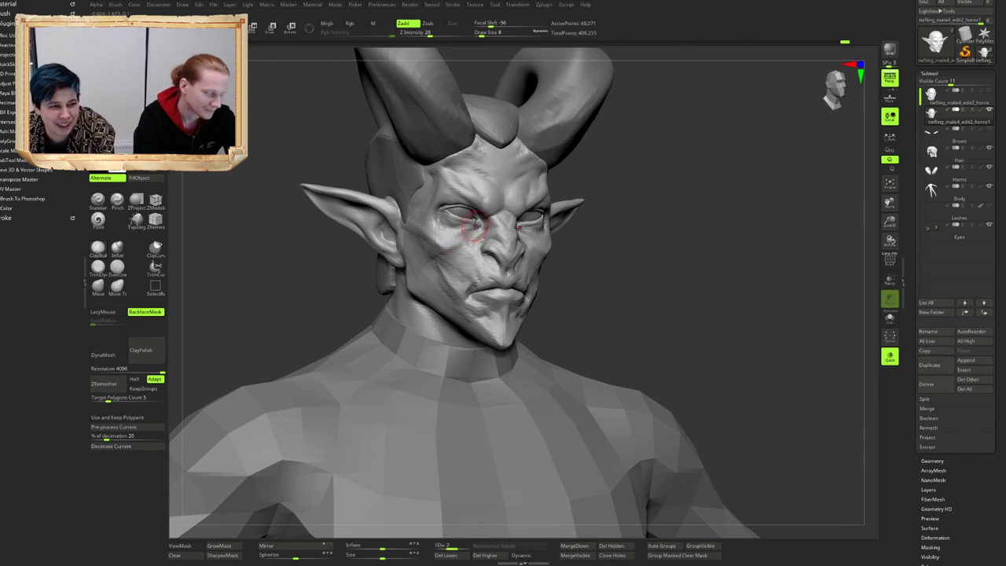
{"action": "mouse_move", "coordinate": [484, 205]}
{"action": "right_mouse_down", "text": "ctrl"}
{"action": "mouse_move", "coordinate": [507, 200]}
{"action": "mouse_move", "coordinate": [513, 259]}
{"action": "right_mouse_up", "text": "ctrl"}
{"action": "right_click_drag", "start_coordinate": [521, 203], "coordinate": [488, 209]}
{"action": "mouse_move", "coordinate": [562, 214]}
{"action": "right_mouse_down"}
{"action": "mouse_move", "coordinate": [531, 218]}
{"action": "mouse_move", "coordinate": [521, 253]}
{"action": "mouse_move", "coordinate": [487, 268]}
{"action": "mouse_move", "coordinate": [504, 249]}
{"action": "mouse_move", "coordinate": [503, 229]}
{"action": "right_mouse_up"}
{"action": "mouse_move", "coordinate": [503, 229]}
{"action": "right_mouse_down"}
{"action": "mouse_move", "coordinate": [443, 231]}
{"action": "mouse_move", "coordinate": [519, 230]}
{"action": "right_mouse_up"}
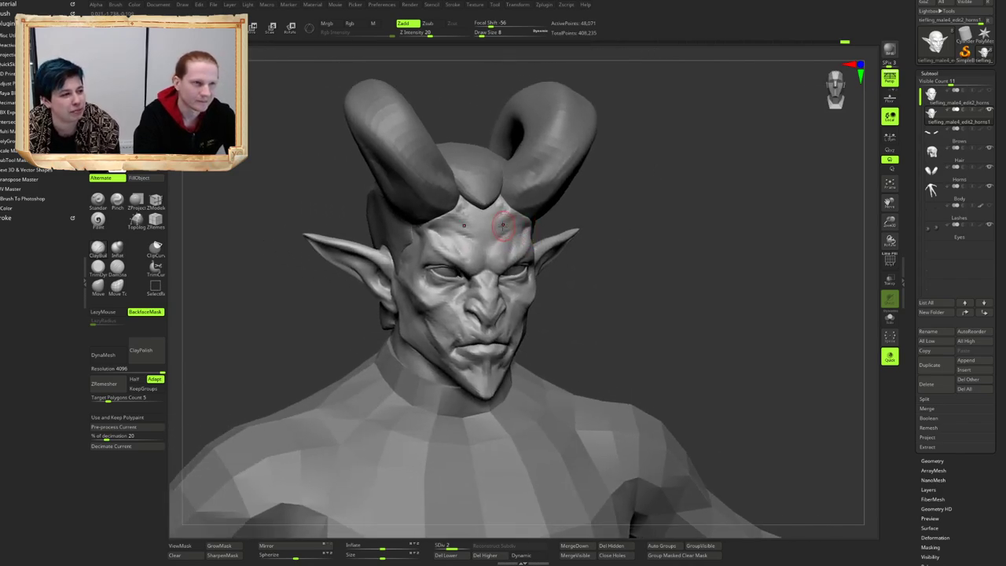
{"action": "mouse_move", "coordinate": [501, 215]}
{"action": "right_mouse_down", "text": "alt"}
{"action": "mouse_move", "coordinate": [525, 201]}
{"action": "mouse_move", "coordinate": [521, 233]}
{"action": "mouse_move", "coordinate": [566, 243]}
{"action": "mouse_move", "coordinate": [592, 220]}
{"action": "mouse_move", "coordinate": [576, 215]}
{"action": "right_mouse_up", "text": "alt"}
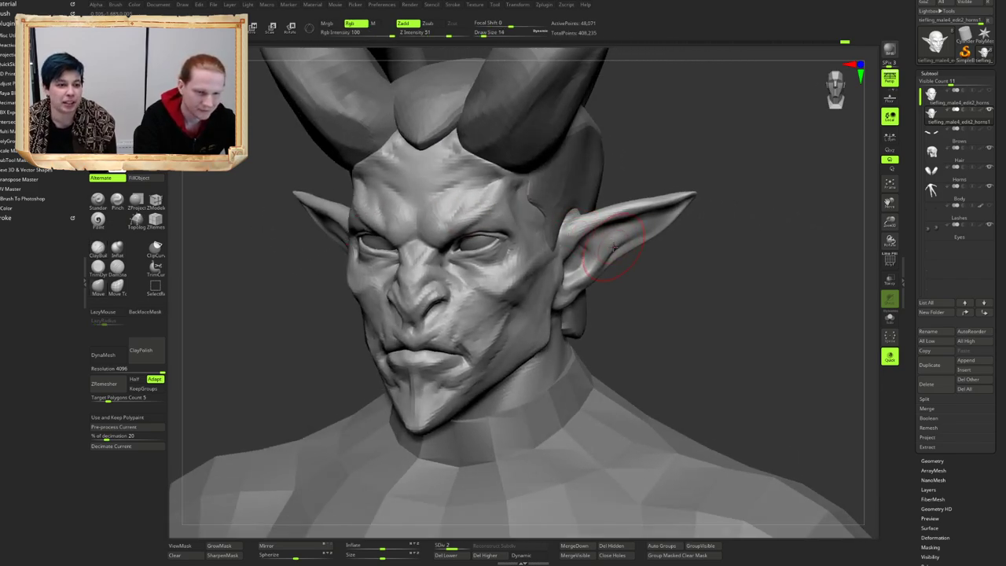
Step: Adjust the side of the face near the ear and the cheek with the Move brush at draw size 14
{"action": "mouse_move", "coordinate": [614, 248]}
{"action": "right_mouse_down"}
{"action": "mouse_move", "coordinate": [612, 260]}
{"action": "mouse_move", "coordinate": [608, 237]}
{"action": "mouse_move", "coordinate": [580, 229]}
{"action": "mouse_move", "coordinate": [567, 246]}
{"action": "mouse_move", "coordinate": [562, 229]}
{"action": "right_mouse_up"}
{"action": "left_click_drag", "start_coordinate": [548, 247], "coordinate": [543, 249]}
{"action": "mouse_move", "coordinate": [590, 250]}
{"action": "right_mouse_down"}
{"action": "mouse_move", "coordinate": [566, 251]}
{"action": "mouse_move", "coordinate": [579, 263]}
{"action": "mouse_move", "coordinate": [520, 275]}
{"action": "mouse_move", "coordinate": [576, 245]}
{"action": "mouse_move", "coordinate": [564, 252]}
{"action": "mouse_move", "coordinate": [566, 212]}
{"action": "mouse_move", "coordinate": [563, 228]}
{"action": "mouse_move", "coordinate": [530, 226]}
{"action": "mouse_move", "coordinate": [518, 263]}
{"action": "mouse_move", "coordinate": [500, 257]}
{"action": "mouse_move", "coordinate": [485, 298]}
{"action": "right_mouse_up"}
{"action": "key", "text": "bracketleft"}
{"action": "key", "text": "bracketright"}
{"action": "left_click_drag", "start_coordinate": [485, 290], "coordinate": [498, 296]}
{"action": "right_click_drag", "start_coordinate": [552, 244], "coordinate": [574, 232]}
Step: Select the Horns subtool and isolate it in a side view
{"action": "right_click_drag", "start_coordinate": [566, 241], "coordinate": [664, 178], "text": "ctrl"}
{"action": "left_click", "coordinate": [574, 163], "text": "alt"}
{"action": "right_click_drag", "start_coordinate": [601, 187], "coordinate": [516, 176]}
{"action": "key", "text": "alt+s"}
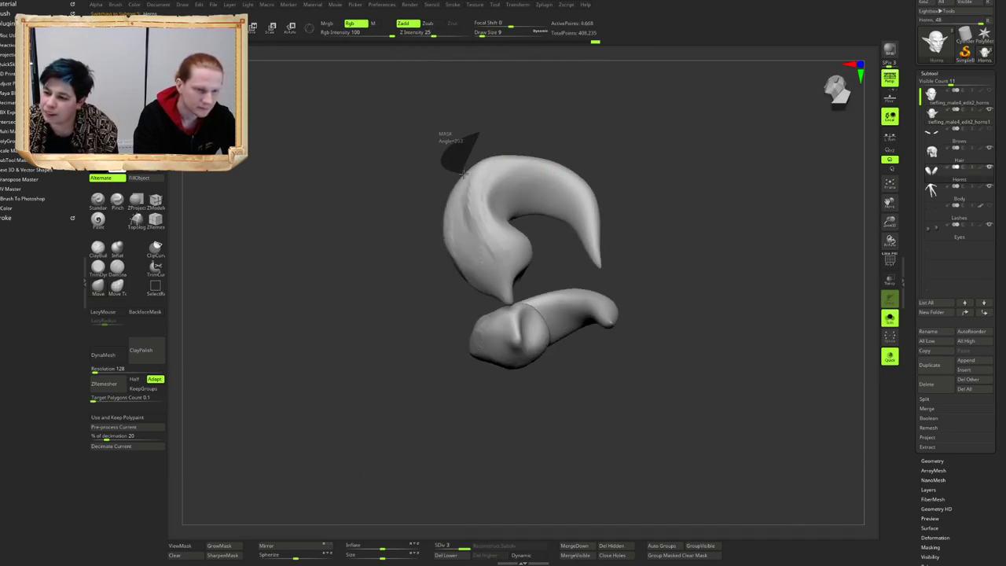
Step: Mask the tip halves of the horns, soften the mask edge and invert the mask to protect the bases
{"action": "left_click_drag", "start_coordinate": [588, 278], "coordinate": [505, 145], "text": "ctrl"}
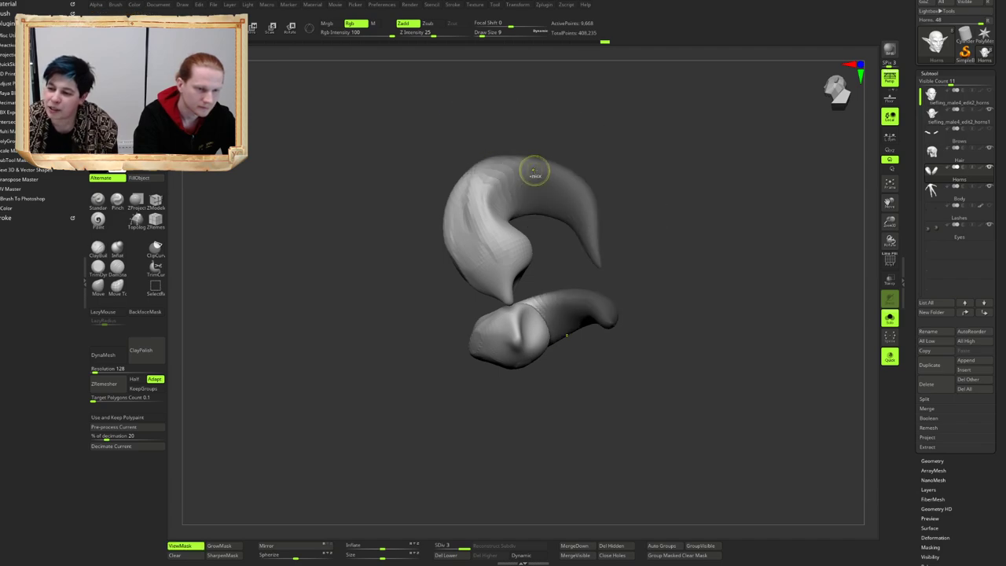
{"action": "left_click", "coordinate": [576, 156], "text": "ctrl"}
{"action": "left_click", "coordinate": [530, 179], "text": "ctrl"}
{"action": "left_click", "coordinate": [613, 129], "text": "ctrl"}
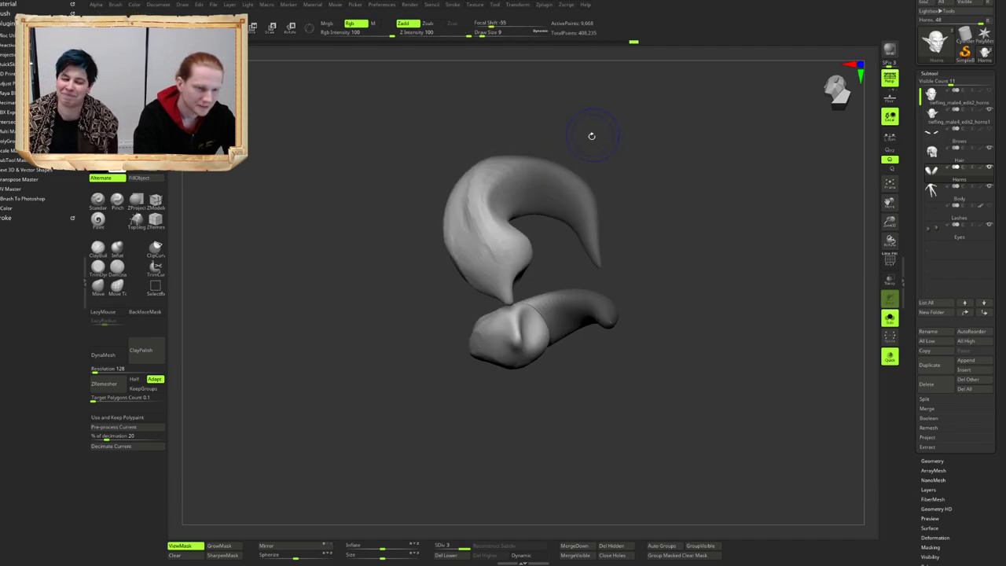
{"action": "key", "text": "alt+s"}
{"action": "left_click", "coordinate": [719, 122], "text": "ctrl"}
Step: Rotate the unmasked tip halves of the horns toward the back of the head in profile view
{"action": "mouse_move", "coordinate": [604, 130]}
{"action": "left_mouse_down"}
{"action": "mouse_move", "coordinate": [604, 197]}
{"action": "mouse_move", "coordinate": [591, 159]}
{"action": "mouse_move", "coordinate": [521, 179]}
{"action": "left_mouse_up"}
{"action": "key", "text": "r"}
{"action": "mouse_move", "coordinate": [585, 171]}
{"action": "left_mouse_down"}
{"action": "mouse_move", "coordinate": [539, 172]}
{"action": "mouse_move", "coordinate": [540, 311]}
{"action": "left_mouse_up"}
{"action": "key", "text": "alt+s"}
{"action": "key", "text": "ctrl+shift+alt+s"}
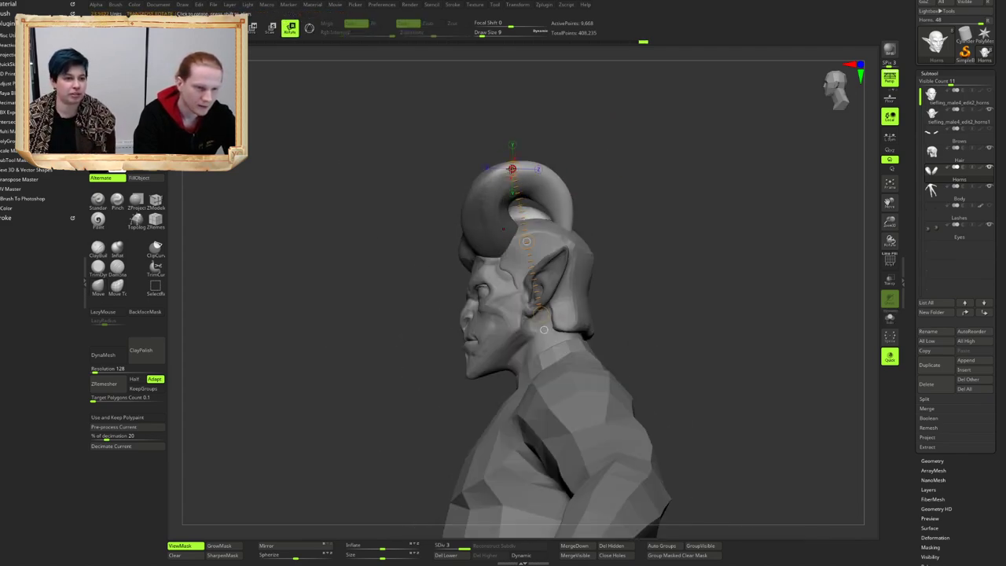
{"action": "left_click_drag", "start_coordinate": [512, 169], "coordinate": [578, 188]}
{"action": "left_click_drag", "start_coordinate": [660, 173], "coordinate": [638, 154]}
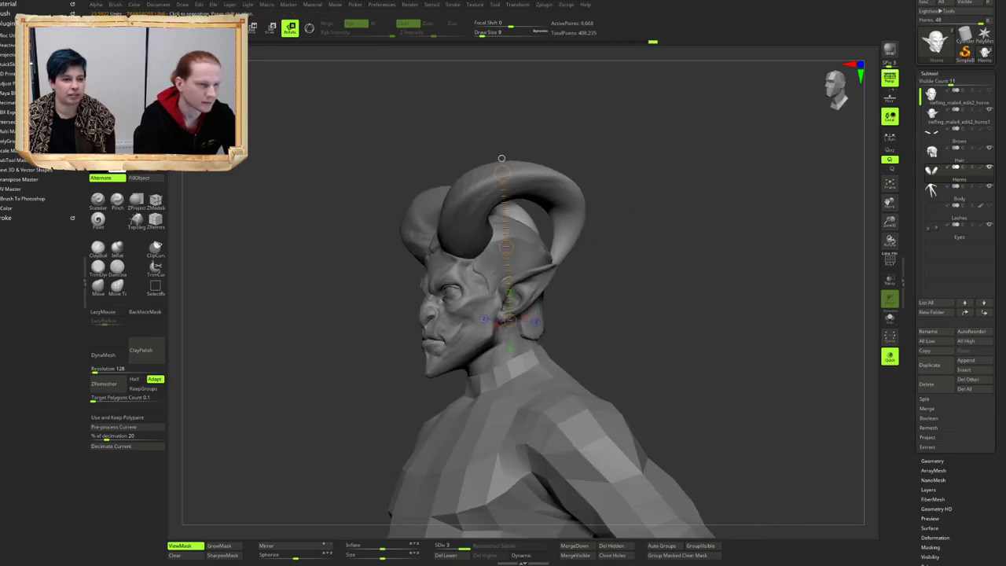
{"action": "key", "text": "q"}
Step: Reshape the rear curve of the horns with the Move brush, raising the draw size from 66 to 82
{"action": "left_click_drag", "start_coordinate": [604, 203], "coordinate": [534, 213]}
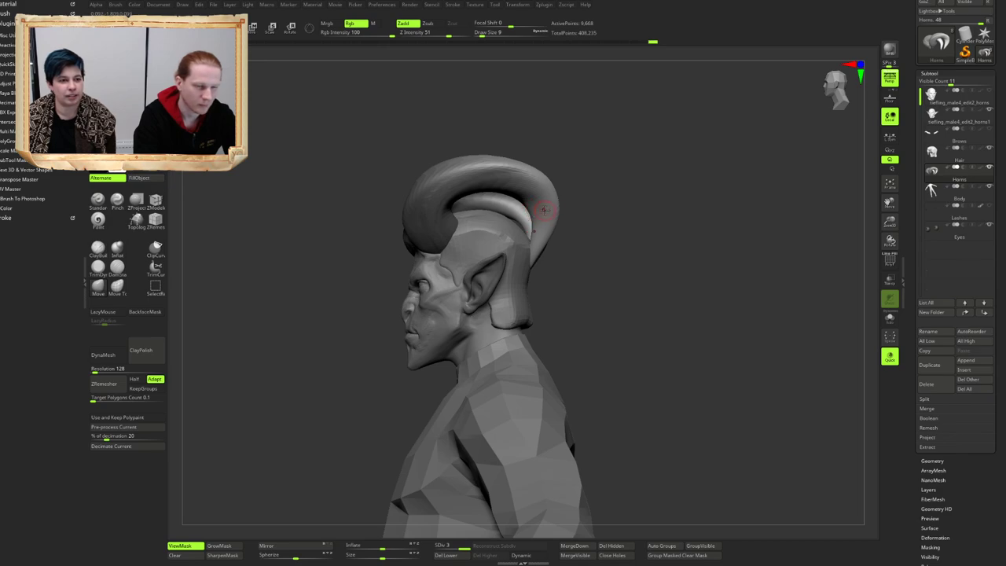
{"action": "mouse_move", "coordinate": [609, 201]}
{"action": "left_mouse_down"}
{"action": "mouse_move", "coordinate": [554, 195]}
{"action": "mouse_move", "coordinate": [514, 224]}
{"action": "mouse_move", "coordinate": [550, 220]}
{"action": "mouse_move", "coordinate": [503, 239]}
{"action": "left_mouse_up"}
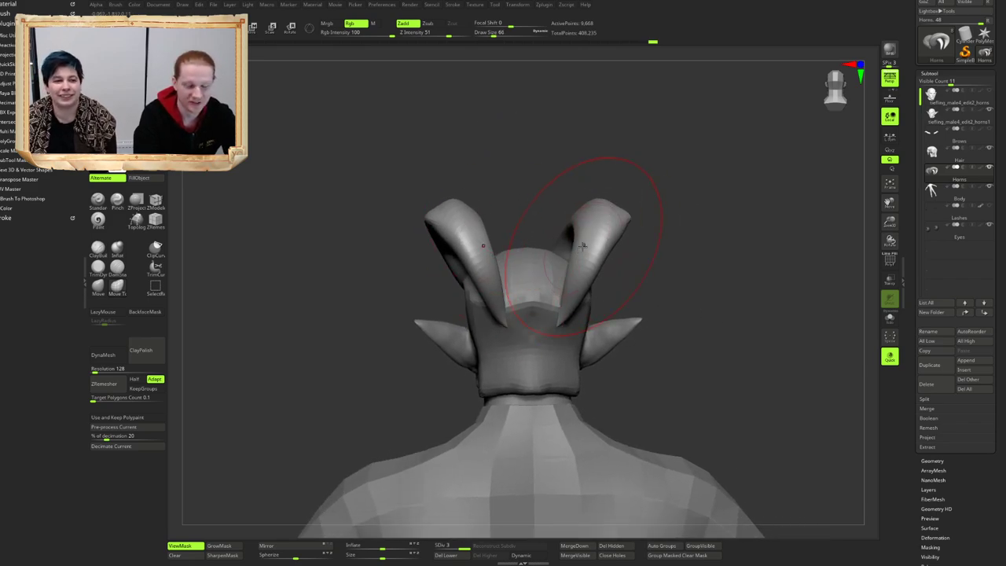
{"action": "mouse_move", "coordinate": [486, 251]}
{"action": "left_mouse_down", "text": "alt"}
{"action": "mouse_move", "coordinate": [490, 268]}
{"action": "mouse_move", "coordinate": [512, 275]}
{"action": "mouse_move", "coordinate": [496, 275]}
{"action": "mouse_move", "coordinate": [526, 279]}
{"action": "mouse_move", "coordinate": [489, 301]}
{"action": "left_mouse_up", "text": "alt"}
{"action": "right_click_drag", "start_coordinate": [489, 301], "coordinate": [561, 279]}
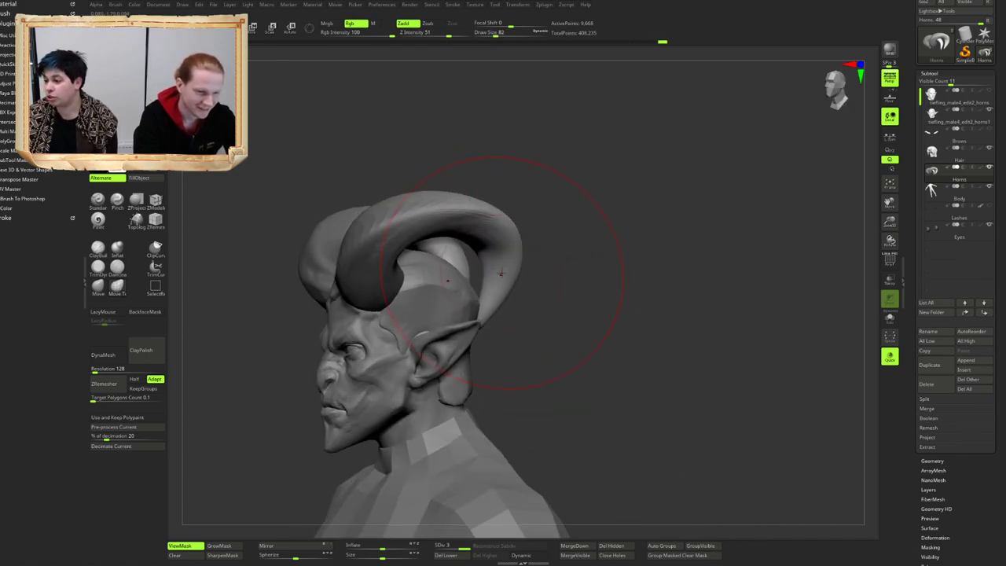
{"action": "right_click_drag", "start_coordinate": [471, 271], "coordinate": [542, 244]}
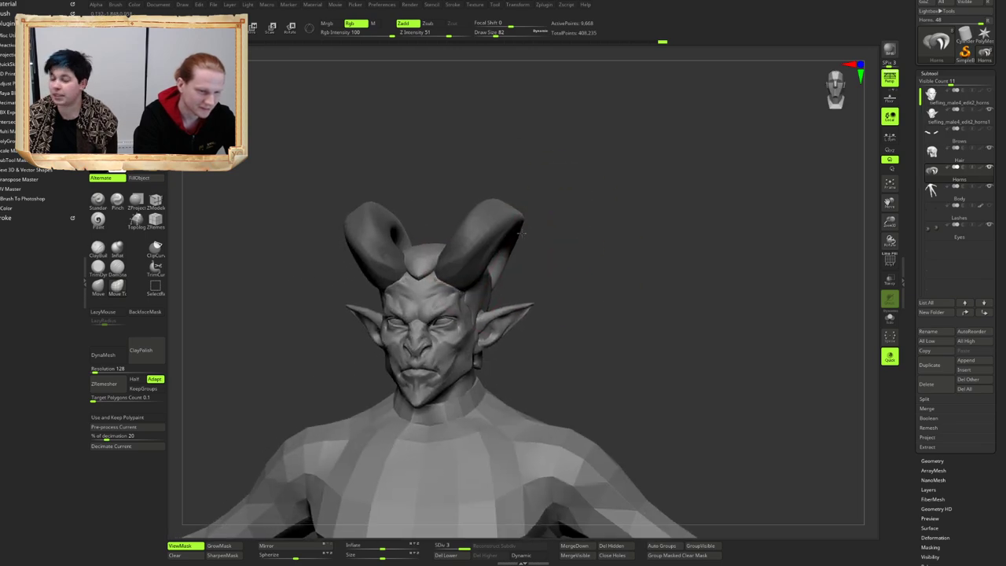
Step: Adjust the horn tips behind the head with the Move Topological brush at draw size 82 and check the bust
{"action": "right_click_drag", "start_coordinate": [644, 259], "coordinate": [543, 257]}
{"action": "left_click_drag", "start_coordinate": [542, 257], "coordinate": [539, 266]}
{"action": "right_click_drag", "start_coordinate": [539, 266], "coordinate": [533, 278]}
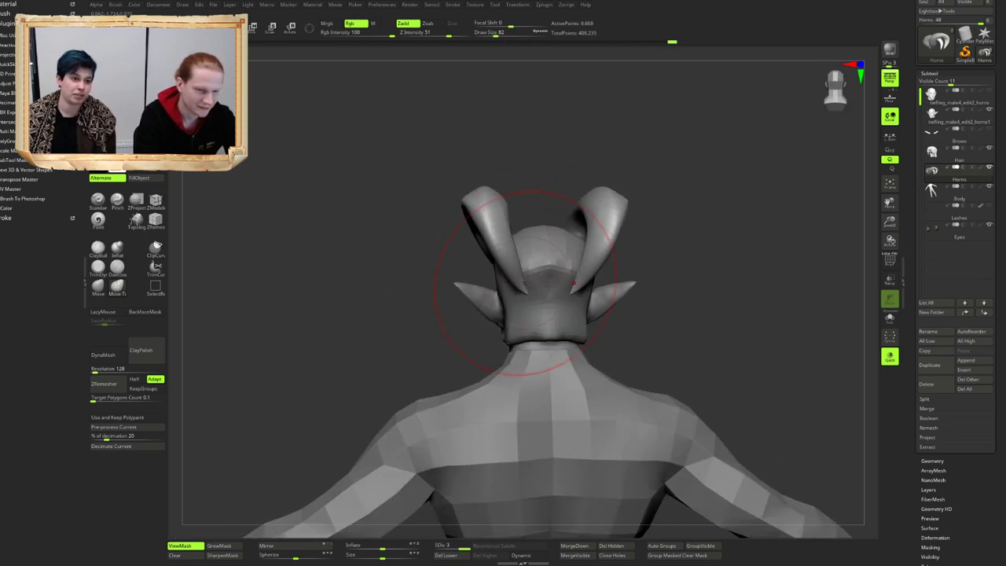
{"action": "left_click_drag", "start_coordinate": [533, 278], "coordinate": [528, 290]}
{"action": "right_click_drag", "start_coordinate": [503, 281], "coordinate": [558, 269]}
{"action": "left_click_drag", "start_coordinate": [522, 260], "coordinate": [514, 256]}
{"action": "mouse_move", "coordinate": [488, 254]}
{"action": "right_mouse_down"}
{"action": "mouse_move", "coordinate": [512, 253]}
{"action": "mouse_move", "coordinate": [506, 258]}
{"action": "mouse_move", "coordinate": [529, 208]}
{"action": "right_mouse_up"}
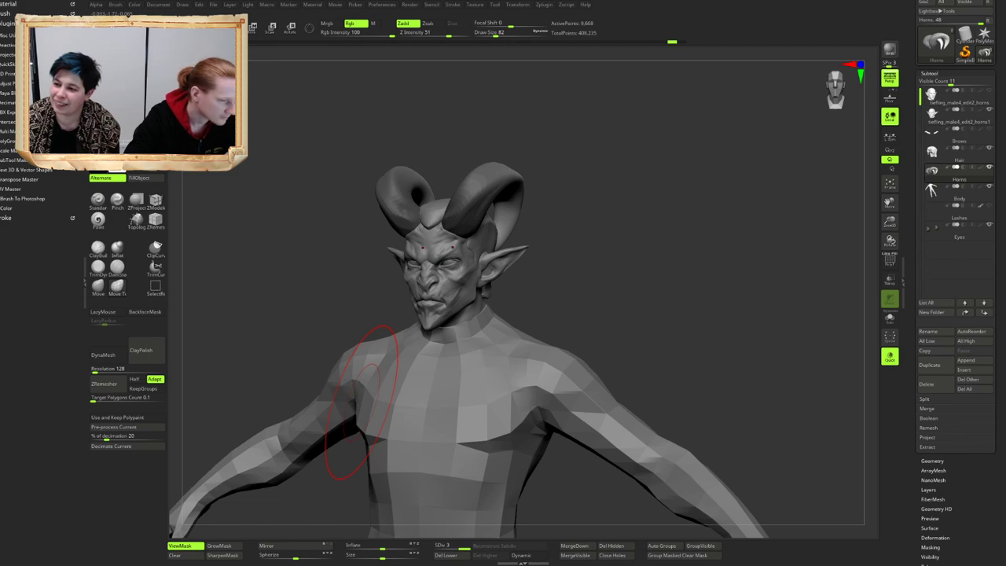
{"action": "right_click_drag", "start_coordinate": [317, 387], "coordinate": [318, 382]}
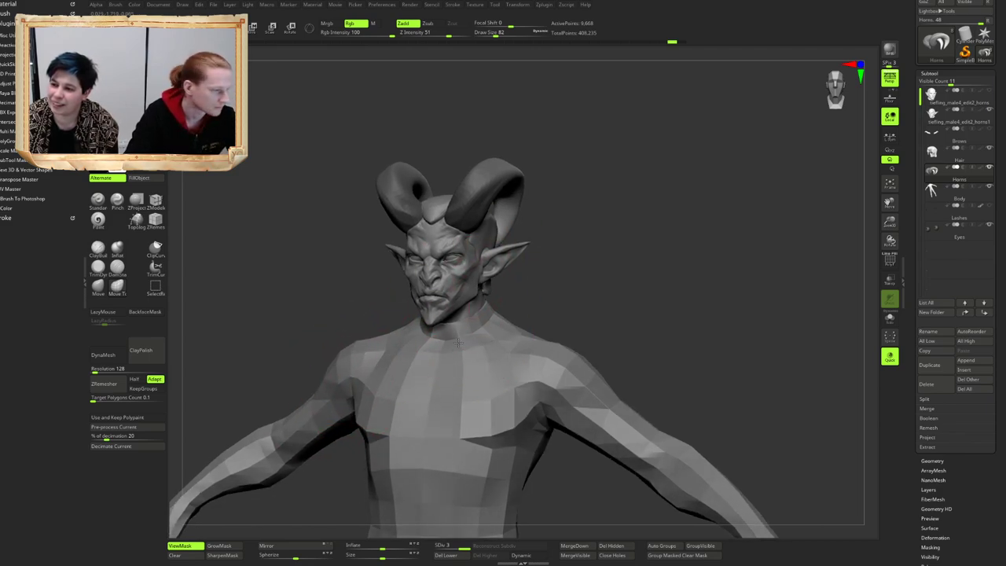
{"action": "left_click_drag", "start_coordinate": [184, 374], "coordinate": [184, 354], "text": "alt"}
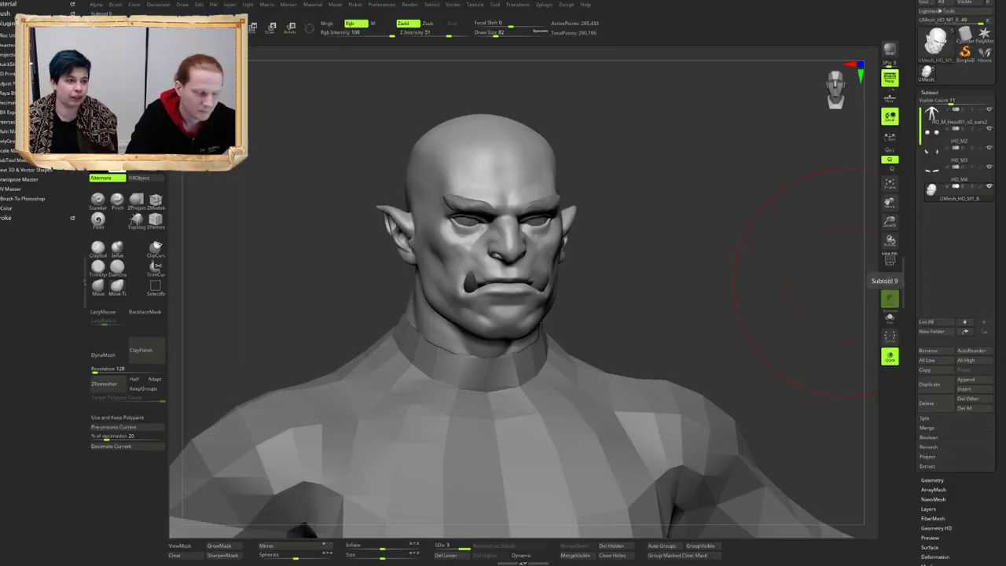
Step: Inspect the half-orc head and select its HO_M3 tusks subtool
{"action": "mouse_move", "coordinate": [833, 283]}
{"action": "right_mouse_down"}
{"action": "mouse_move", "coordinate": [542, 282]}
{"action": "mouse_move", "coordinate": [542, 330]}
{"action": "mouse_move", "coordinate": [527, 276]}
{"action": "mouse_move", "coordinate": [573, 310]}
{"action": "mouse_move", "coordinate": [570, 284]}
{"action": "right_mouse_up"}
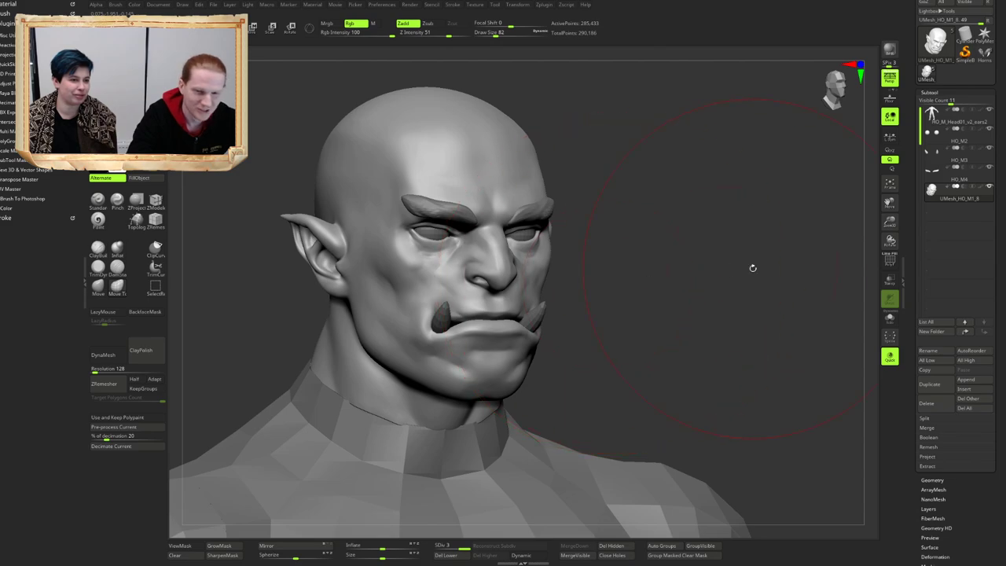
{"action": "left_click_drag", "start_coordinate": [911, 124], "coordinate": [915, 203]}
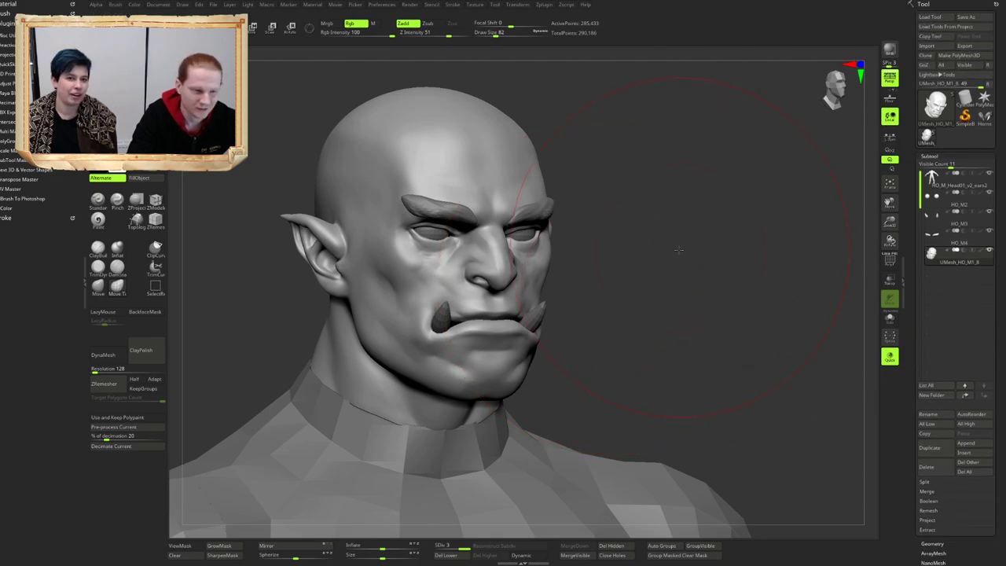
{"action": "right_click_drag", "start_coordinate": [679, 250], "coordinate": [618, 262]}
{"action": "left_click", "coordinate": [517, 301], "text": "alt"}
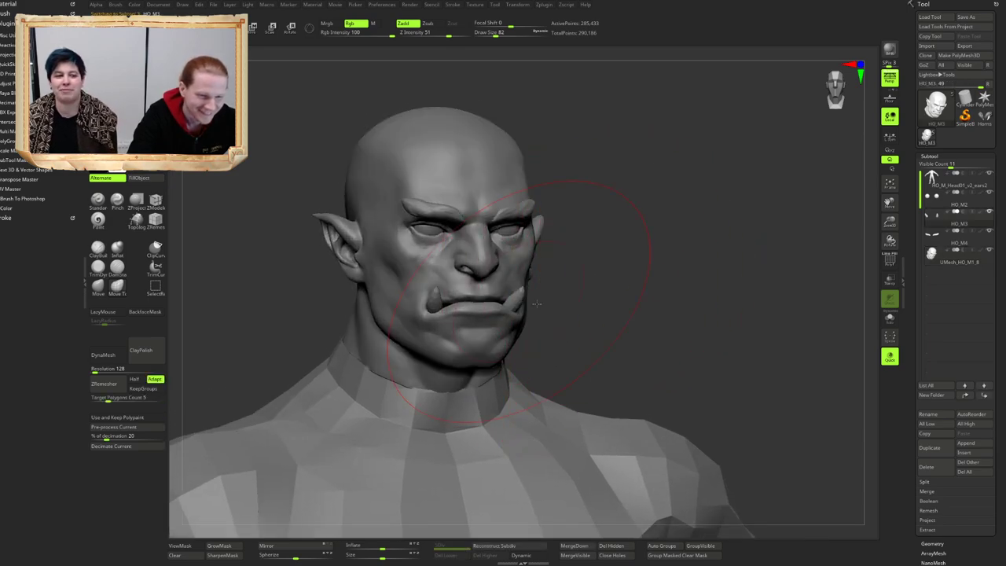
Step: Return to the tiefling tool and append the HO_M3 tusks as a new subtool
{"action": "left_click", "coordinate": [979, 116]}
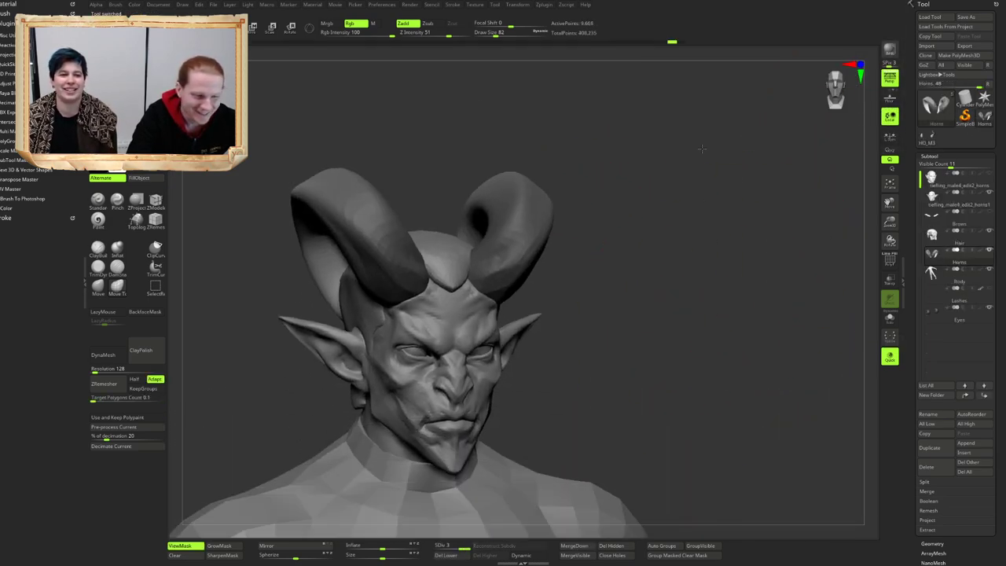
{"action": "right_click_drag", "start_coordinate": [542, 219], "coordinate": [518, 209]}
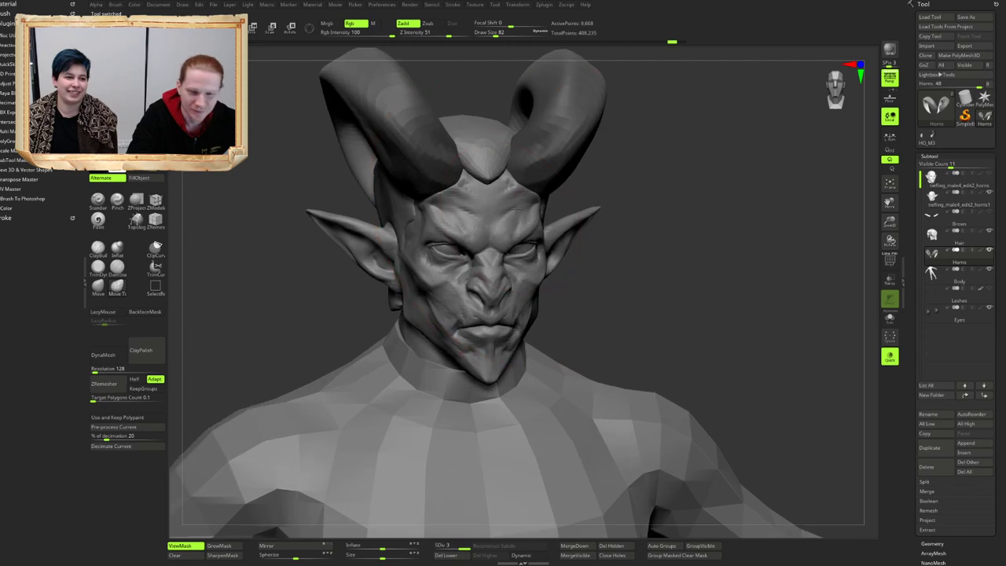
{"action": "left_click", "coordinate": [965, 445]}
{"action": "left_click", "coordinate": [962, 443]}
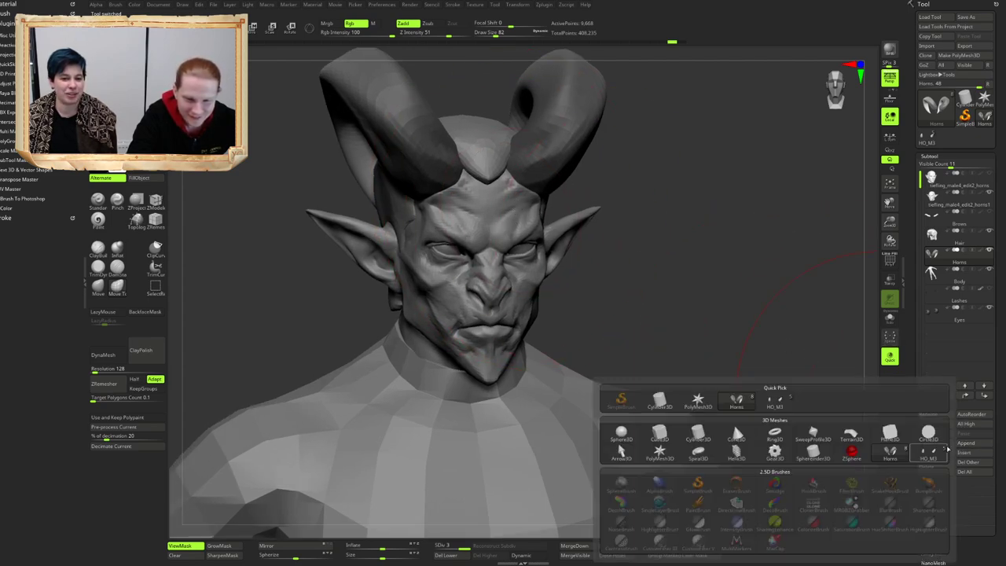
{"action": "left_click", "coordinate": [781, 406]}
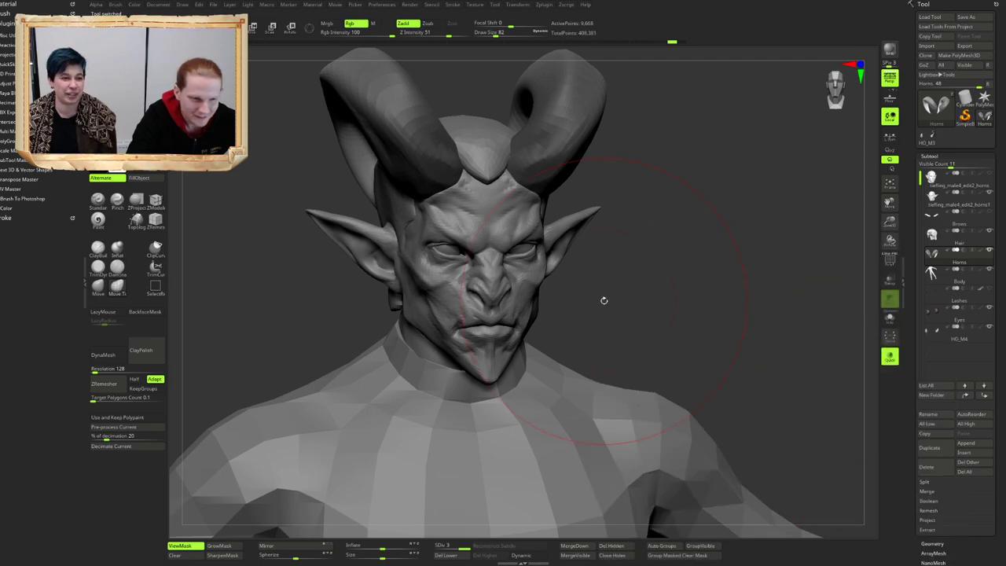
Step: Select the appended tusks and move them from above the head down to the mouth in profile view
{"action": "right_click_drag", "start_coordinate": [614, 298], "coordinate": [606, 173]}
{"action": "right_click_drag", "start_coordinate": [605, 172], "coordinate": [619, 250], "text": "alt"}
{"action": "left_click", "coordinate": [500, 221], "text": "alt"}
{"action": "key", "text": "w"}
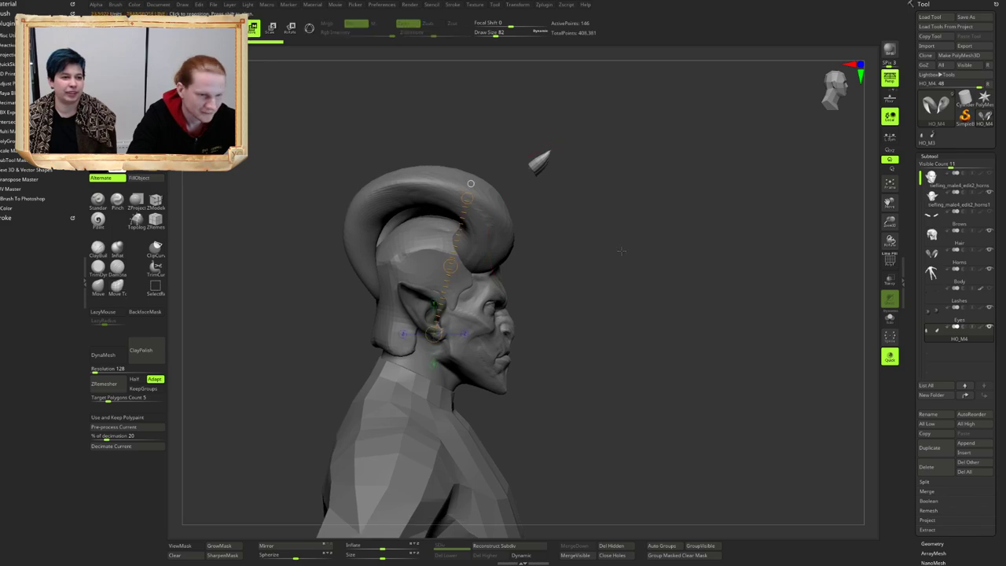
{"action": "mouse_move", "coordinate": [580, 194]}
{"action": "right_mouse_down", "text": "alt"}
{"action": "mouse_move", "coordinate": [571, 175]}
{"action": "mouse_move", "coordinate": [614, 177]}
{"action": "mouse_move", "coordinate": [557, 167]}
{"action": "mouse_move", "coordinate": [587, 197]}
{"action": "right_mouse_up", "text": "alt"}
{"action": "left_click_drag", "start_coordinate": [535, 165], "coordinate": [621, 173]}
{"action": "right_click_drag", "start_coordinate": [619, 240], "coordinate": [619, 230], "text": "alt"}
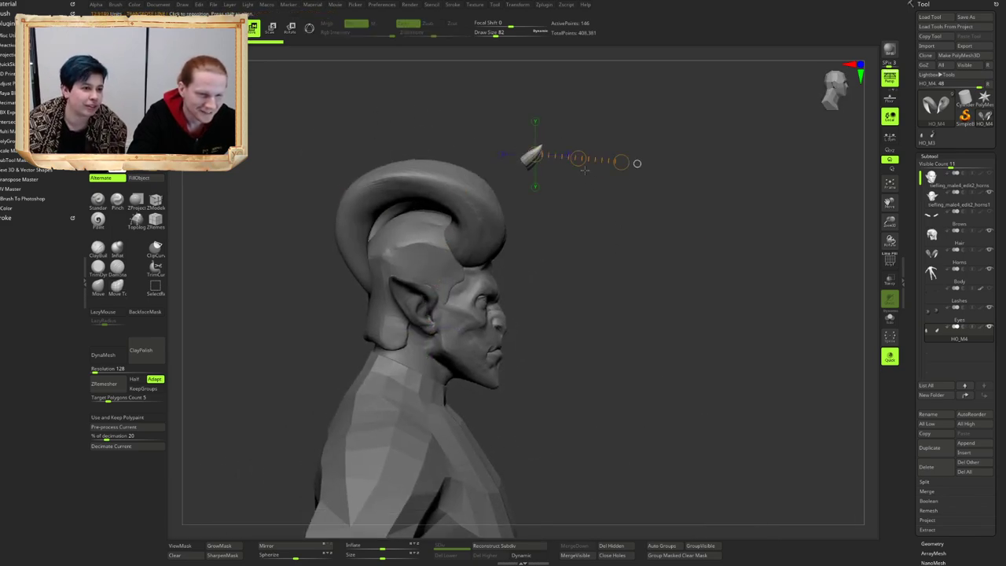
{"action": "left_click_drag", "start_coordinate": [578, 160], "coordinate": [579, 173]}
{"action": "left_click_drag", "start_coordinate": [546, 348], "coordinate": [543, 348]}
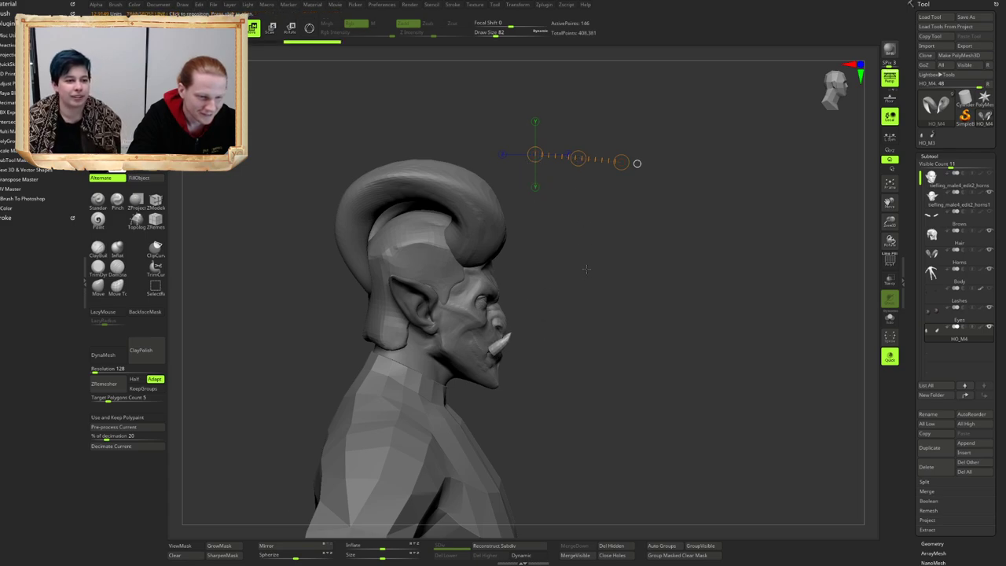
Step: Adjust the sideways position of the tusks beside the mouth corners in front view
{"action": "right_click_drag", "start_coordinate": [588, 267], "coordinate": [629, 261], "text": "shift"}
{"action": "mouse_move", "coordinate": [508, 297]}
{"action": "right_mouse_down", "text": "ctrl"}
{"action": "mouse_move", "coordinate": [467, 302]}
{"action": "mouse_move", "coordinate": [552, 307]}
{"action": "mouse_move", "coordinate": [538, 330]}
{"action": "mouse_move", "coordinate": [519, 304]}
{"action": "right_mouse_up", "text": "ctrl"}
{"action": "left_click_drag", "start_coordinate": [455, 308], "coordinate": [305, 310]}
{"action": "left_click_drag", "start_coordinate": [380, 308], "coordinate": [381, 308]}
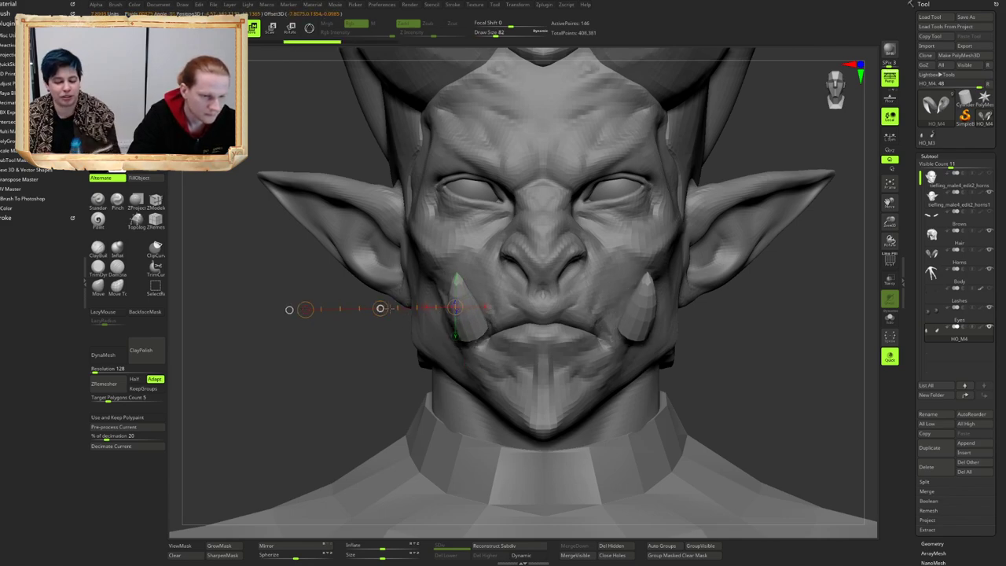
{"action": "left_click_drag", "start_coordinate": [382, 310], "coordinate": [412, 311]}
Step: Rotate the tusks in profile view so they point downward like fangs from the upper lip
{"action": "mouse_move", "coordinate": [417, 334]}
{"action": "right_mouse_down"}
{"action": "mouse_move", "coordinate": [555, 382]}
{"action": "mouse_move", "coordinate": [536, 375]}
{"action": "mouse_move", "coordinate": [631, 382]}
{"action": "mouse_move", "coordinate": [604, 383]}
{"action": "mouse_move", "coordinate": [611, 368]}
{"action": "mouse_move", "coordinate": [605, 385]}
{"action": "right_mouse_up"}
{"action": "mouse_move", "coordinate": [559, 358]}
{"action": "right_mouse_down"}
{"action": "mouse_move", "coordinate": [594, 350]}
{"action": "mouse_move", "coordinate": [590, 366]}
{"action": "right_mouse_up"}
{"action": "key", "text": "r"}
{"action": "mouse_move", "coordinate": [471, 310]}
{"action": "left_mouse_down"}
{"action": "mouse_move", "coordinate": [604, 220]}
{"action": "mouse_move", "coordinate": [615, 226]}
{"action": "mouse_move", "coordinate": [603, 394]}
{"action": "left_mouse_up"}
{"action": "left_click_drag", "start_coordinate": [488, 430], "coordinate": [476, 431]}
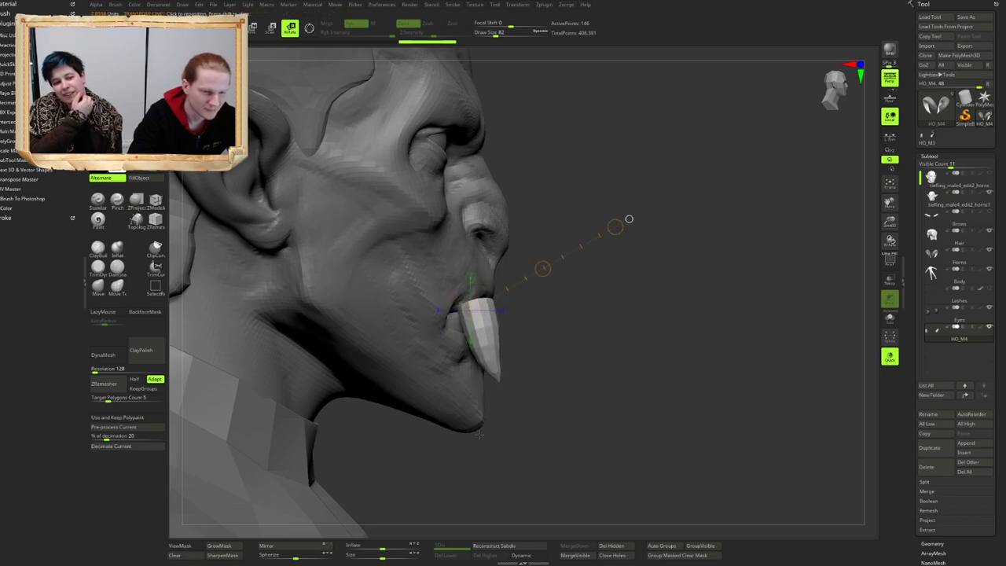
Step: Rotate the fangs in front view so they hang more upright and farther apart beside the mouth corners
{"action": "right_click_drag", "start_coordinate": [587, 388], "coordinate": [551, 334], "text": "alt"}
{"action": "right_click_drag", "start_coordinate": [621, 298], "coordinate": [676, 231], "text": "ctrl"}
{"action": "mouse_move", "coordinate": [675, 231]}
{"action": "right_mouse_down", "text": "alt"}
{"action": "mouse_move", "coordinate": [657, 272]}
{"action": "mouse_move", "coordinate": [660, 308]}
{"action": "mouse_move", "coordinate": [642, 272]}
{"action": "mouse_move", "coordinate": [603, 268]}
{"action": "mouse_move", "coordinate": [528, 329]}
{"action": "mouse_move", "coordinate": [605, 297]}
{"action": "right_mouse_up", "text": "alt"}
{"action": "key", "text": "alt+s"}
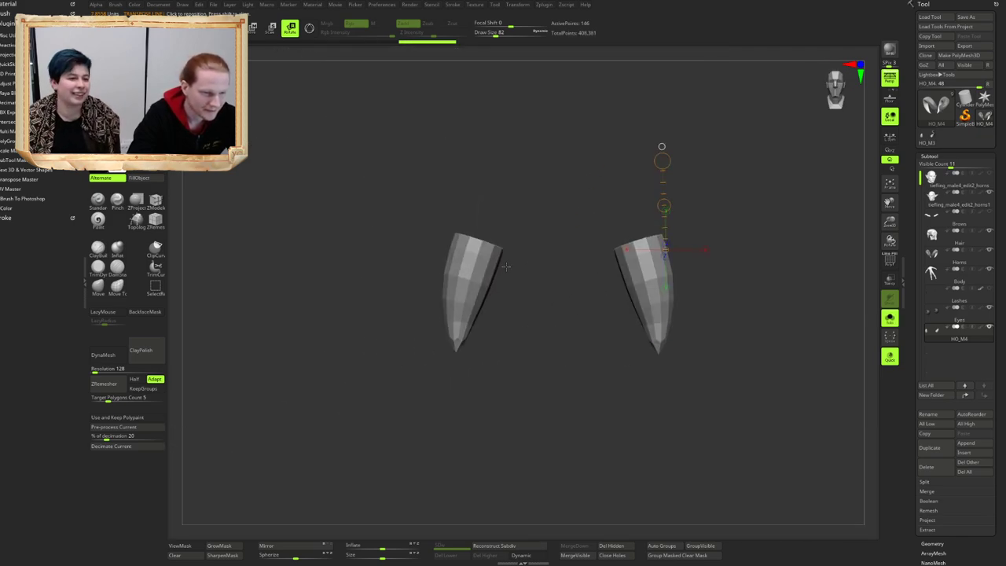
{"action": "left_click_drag", "start_coordinate": [477, 253], "coordinate": [449, 414]}
{"action": "key", "text": "shift+s"}
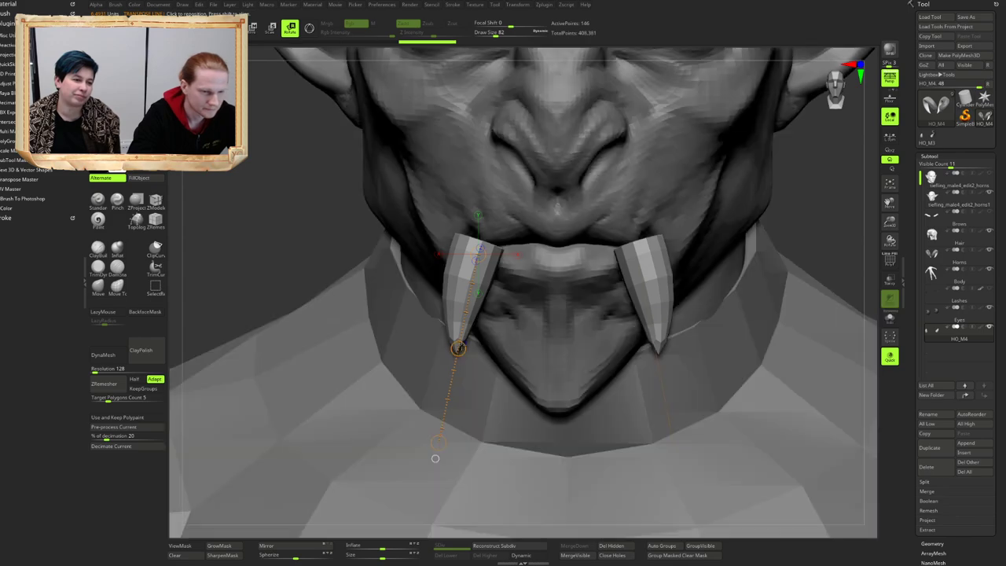
{"action": "mouse_move", "coordinate": [549, 372]}
{"action": "left_mouse_down"}
{"action": "mouse_move", "coordinate": [567, 370]}
{"action": "mouse_move", "coordinate": [459, 328]}
{"action": "left_mouse_up"}
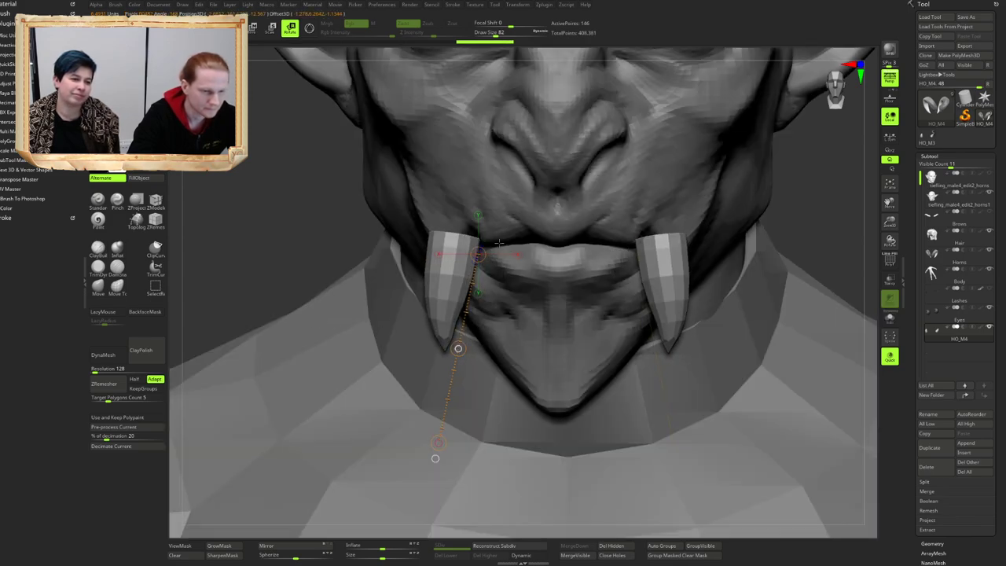
Step: Scale the fangs down and bring them closer together below the upper lip in front view
{"action": "key", "text": "w"}
{"action": "key", "text": "shift+s"}
{"action": "left_click_drag", "start_coordinate": [446, 285], "coordinate": [339, 276]}
{"action": "key", "text": "shift+s"}
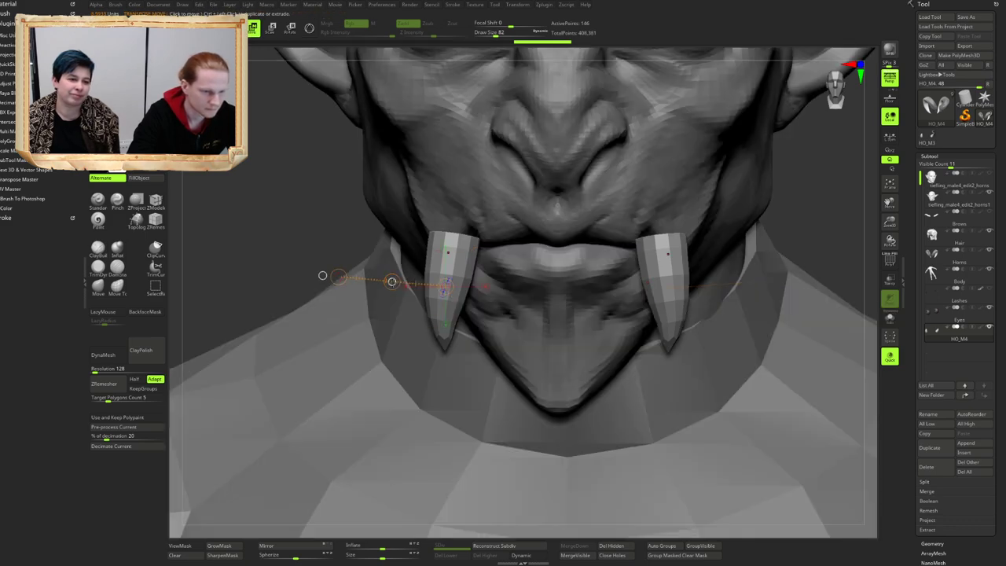
{"action": "mouse_move", "coordinate": [456, 265]}
{"action": "left_mouse_down", "text": "alt"}
{"action": "mouse_move", "coordinate": [510, 265]}
{"action": "mouse_move", "coordinate": [269, 229]}
{"action": "left_mouse_up", "text": "alt"}
{"action": "key", "text": "e"}
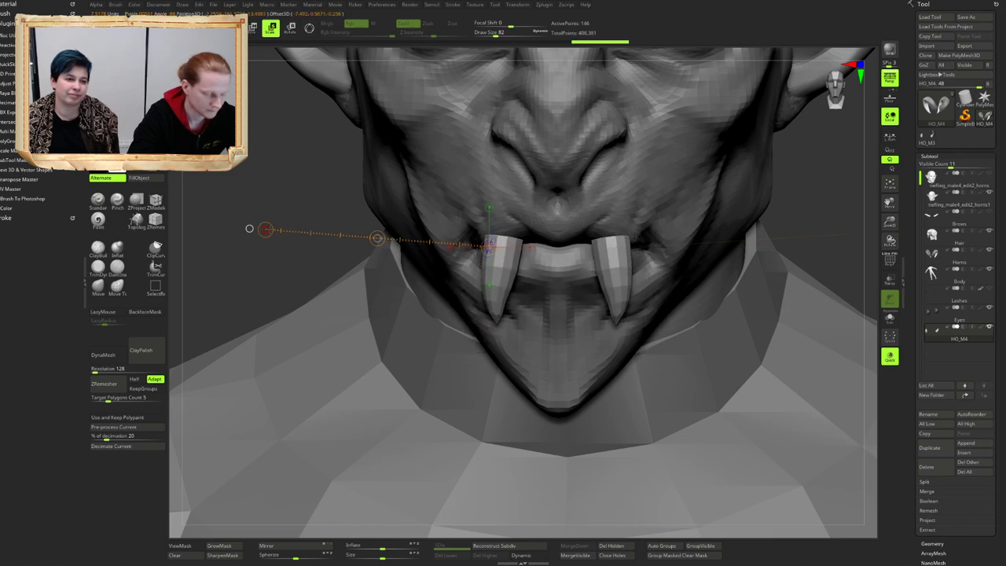
Step: Spread the smaller fangs outward toward the mouth corners in front view
{"action": "key", "text": "w"}
{"action": "right_click_drag", "start_coordinate": [474, 295], "coordinate": [466, 260]}
{"action": "left_click_drag", "start_coordinate": [504, 268], "coordinate": [361, 276]}
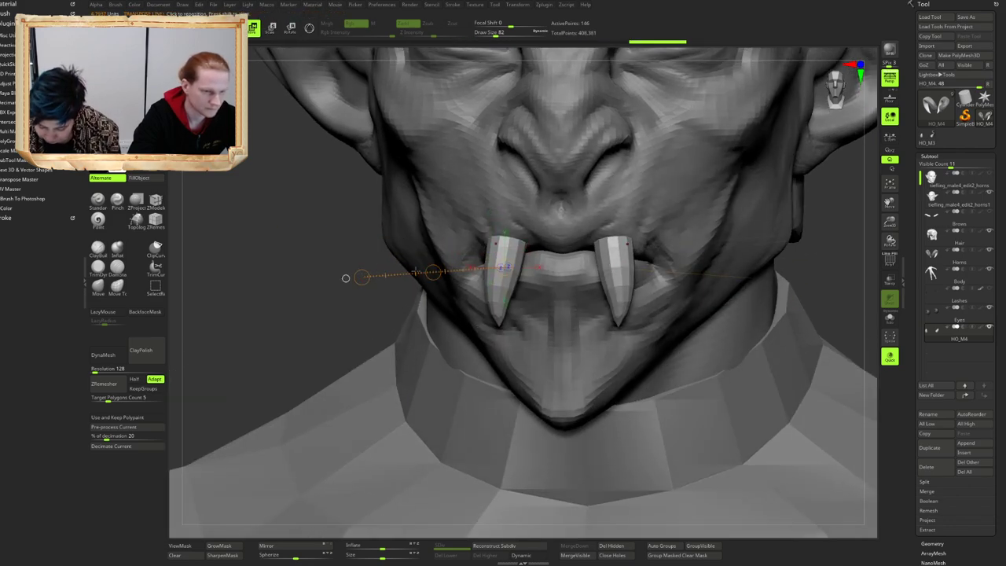
{"action": "left_click_drag", "start_coordinate": [433, 272], "coordinate": [422, 275]}
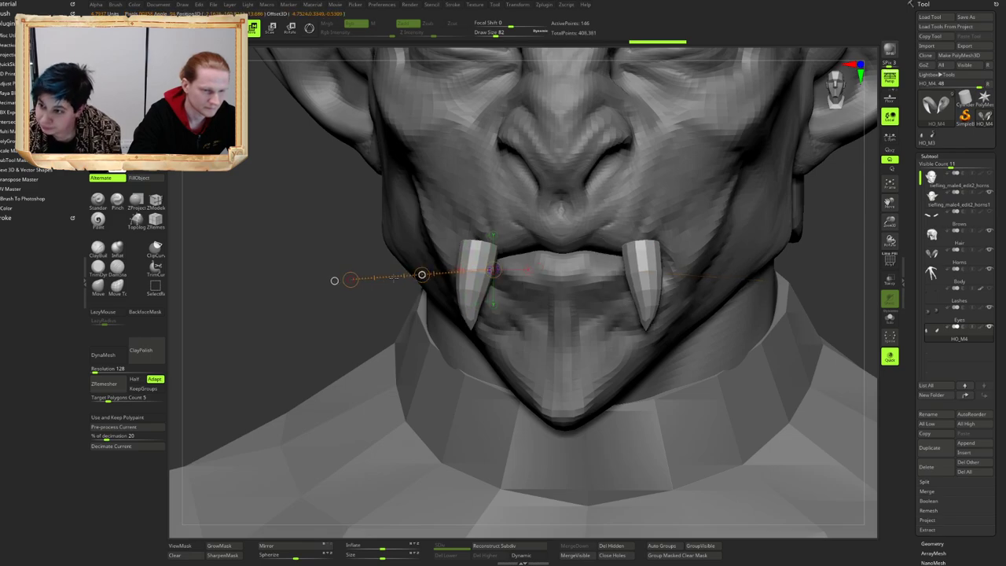
Step: Push the fangs back in profile view until their bases sit at the mouth corners
{"action": "right_click_drag", "start_coordinate": [429, 239], "coordinate": [492, 198]}
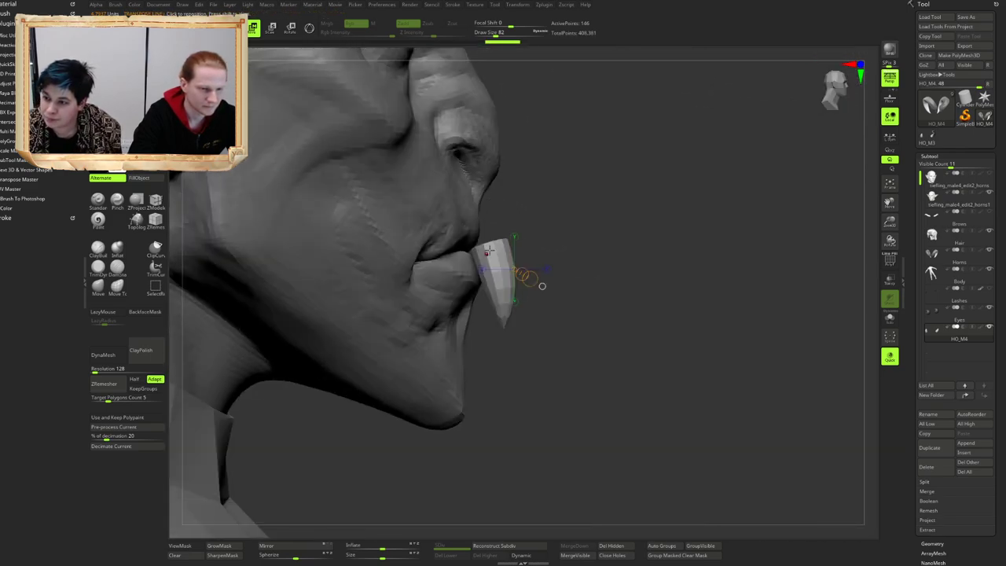
{"action": "left_click_drag", "start_coordinate": [485, 253], "coordinate": [665, 243]}
{"action": "left_click_drag", "start_coordinate": [567, 250], "coordinate": [507, 249]}
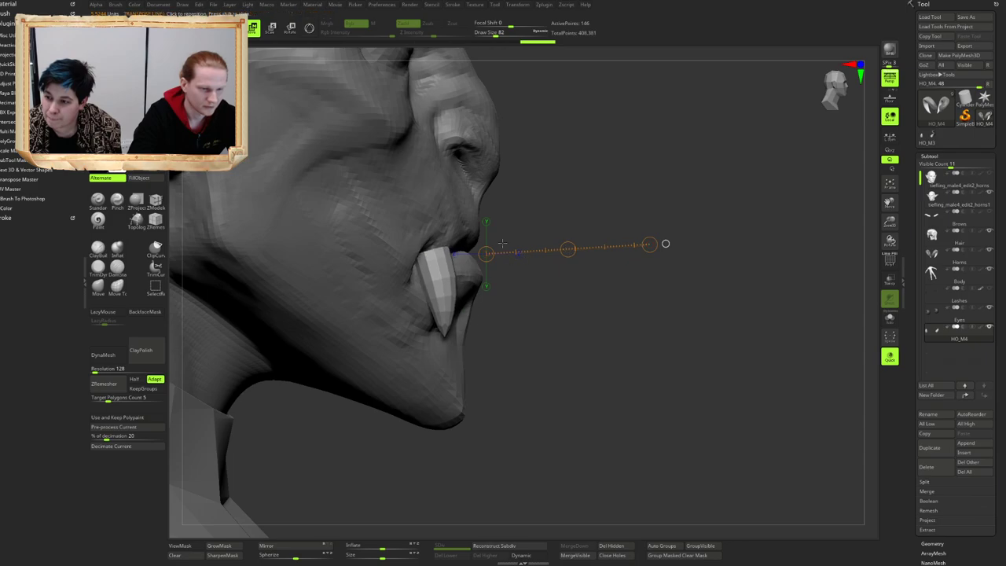
{"action": "right_click_drag", "start_coordinate": [500, 244], "coordinate": [579, 204]}
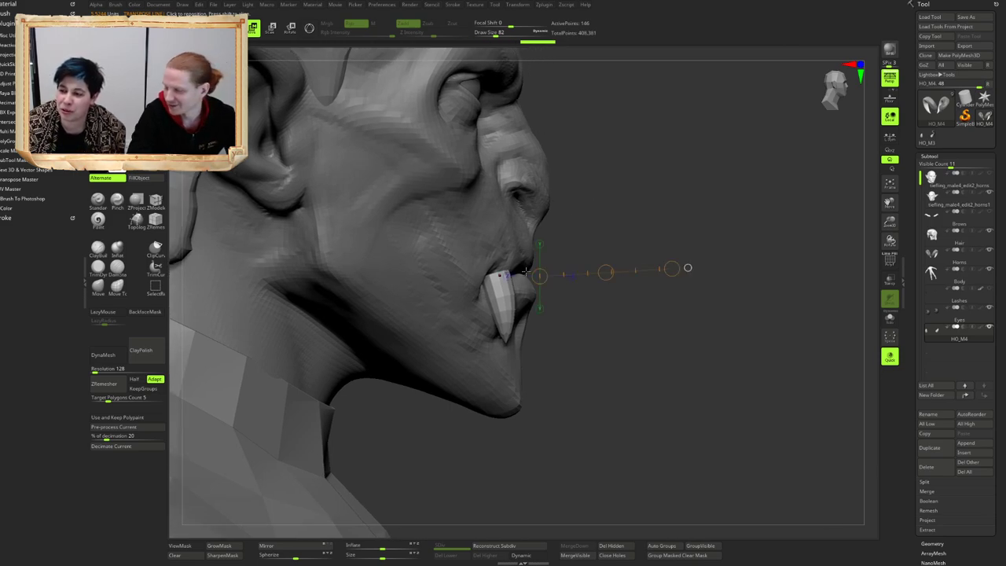
{"action": "right_click_drag", "start_coordinate": [638, 347], "coordinate": [638, 336], "text": "alt"}
{"action": "right_click_drag", "start_coordinate": [583, 303], "coordinate": [584, 303]}
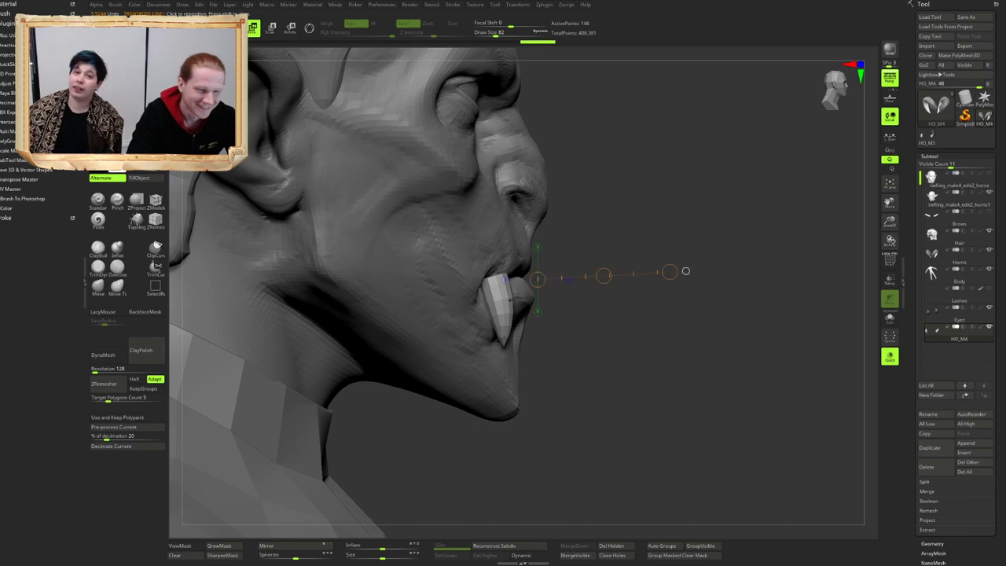
{"action": "left_click_drag", "start_coordinate": [502, 300], "coordinate": [625, 281]}
{"action": "left_click_drag", "start_coordinate": [562, 291], "coordinate": [555, 291]}
{"action": "left_click_drag", "start_coordinate": [488, 288], "coordinate": [494, 288]}
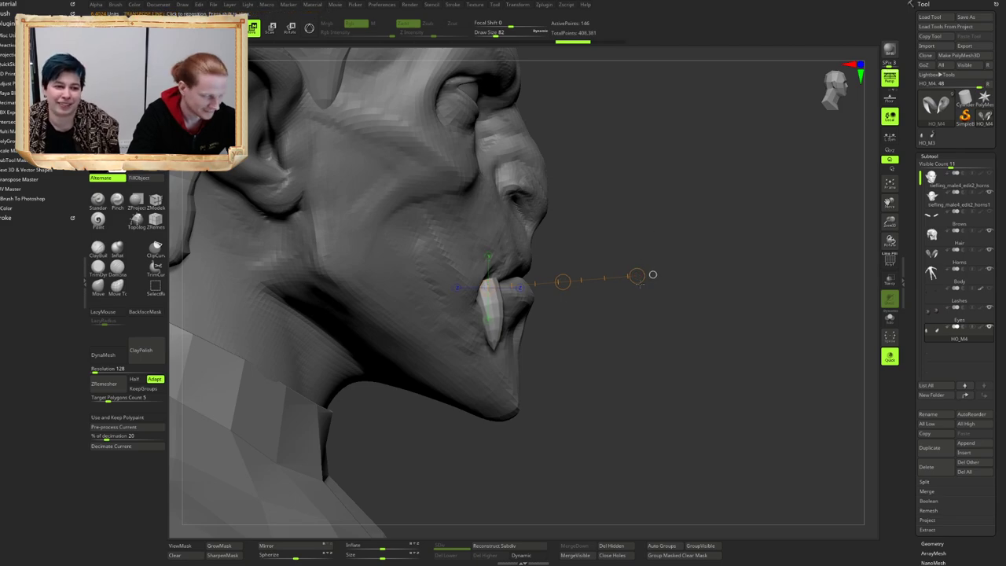
Step: Rotate the fangs in profile view to tilt their tips forward
{"action": "left_click_drag", "start_coordinate": [641, 275], "coordinate": [621, 165]}
{"action": "left_click_drag", "start_coordinate": [640, 280], "coordinate": [647, 281]}
{"action": "right_click_drag", "start_coordinate": [648, 282], "coordinate": [608, 213]}
{"action": "left_click_drag", "start_coordinate": [507, 324], "coordinate": [501, 320]}
{"action": "mouse_move", "coordinate": [440, 288]}
{"action": "right_mouse_down"}
{"action": "mouse_move", "coordinate": [503, 338]}
{"action": "mouse_move", "coordinate": [515, 334]}
{"action": "right_mouse_up"}
Step: Isolate the fangs to align the rotation along their length, and refine their forward tilt in profile view
{"action": "key", "text": "alt+s"}
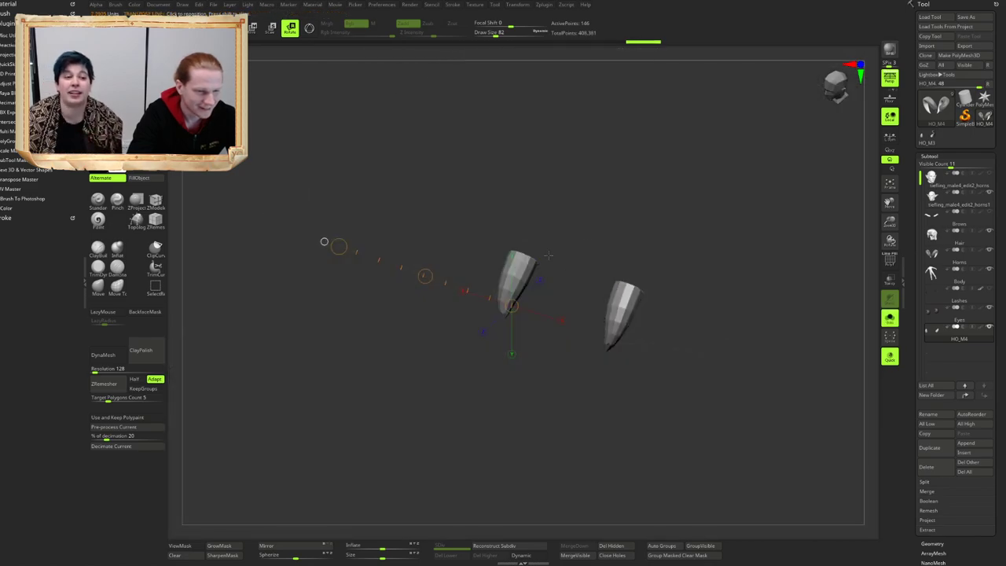
{"action": "left_click_drag", "start_coordinate": [532, 257], "coordinate": [488, 359]}
{"action": "key", "text": "alt+s"}
{"action": "right_click_drag", "start_coordinate": [503, 346], "coordinate": [611, 316]}
{"action": "right_click_drag", "start_coordinate": [706, 333], "coordinate": [664, 285], "text": "alt"}
{"action": "right_click_drag", "start_coordinate": [570, 271], "coordinate": [575, 273]}
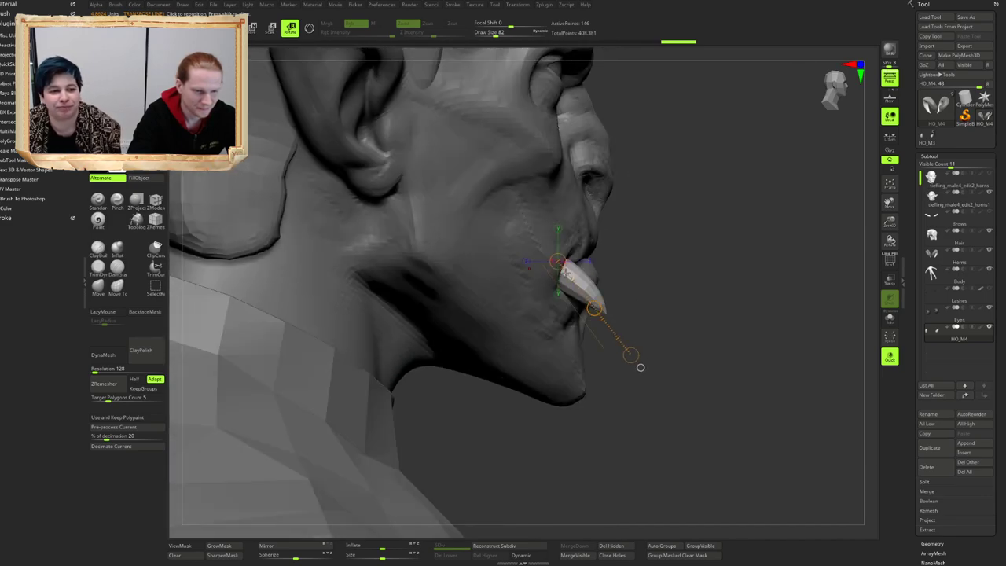
{"action": "left_click_drag", "start_coordinate": [621, 343], "coordinate": [797, 358]}
{"action": "left_click_drag", "start_coordinate": [568, 273], "coordinate": [660, 360]}
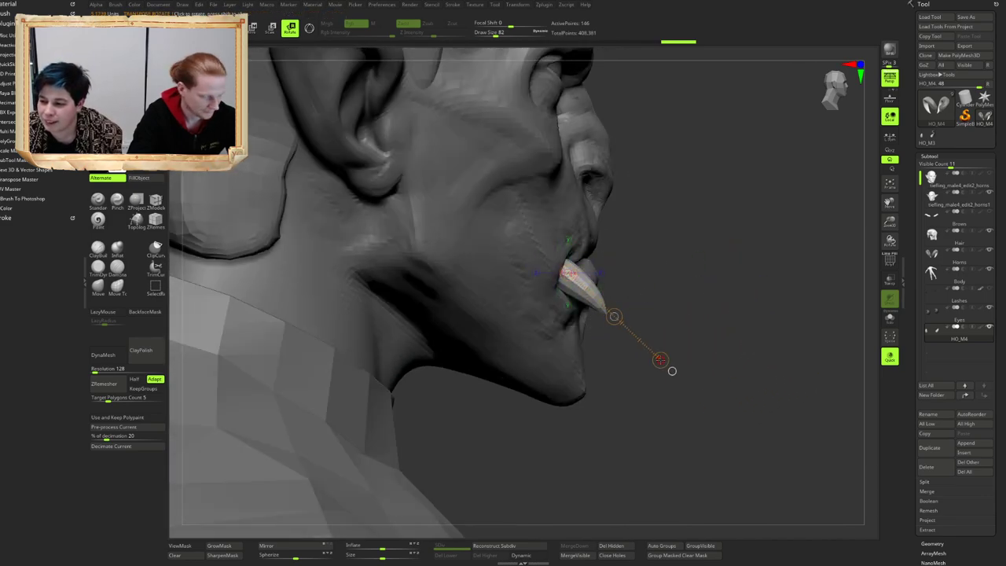
Step: Isolate the fangs and shift them slightly down and forward in profile view
{"action": "key", "text": "w"}
{"action": "key", "text": "alt+s"}
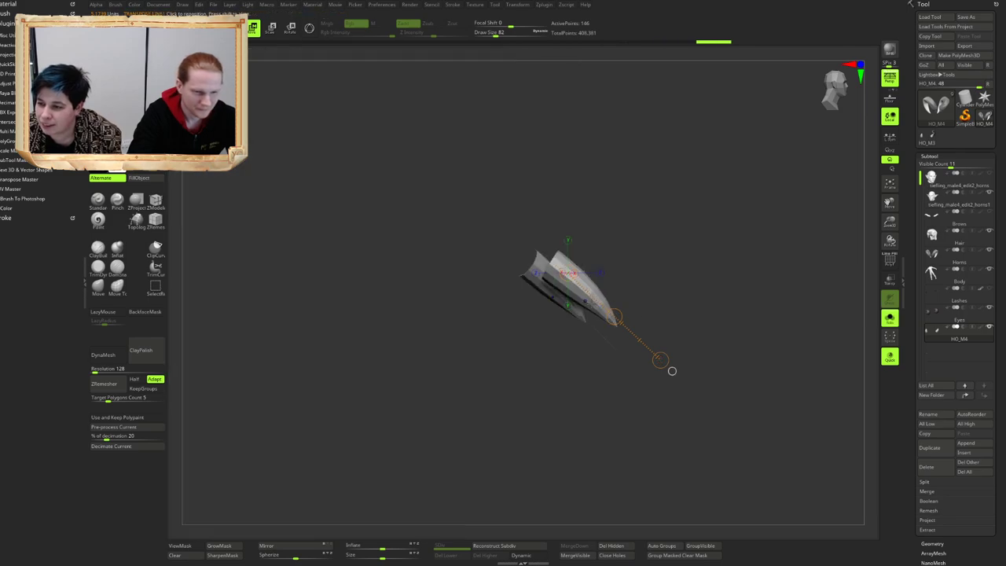
{"action": "left_click_drag", "start_coordinate": [672, 370], "coordinate": [783, 285]}
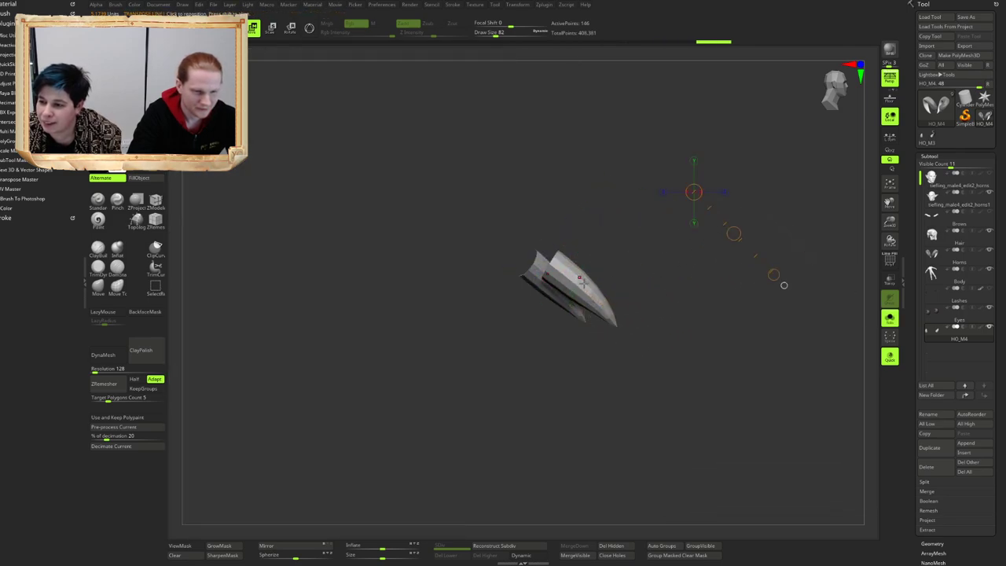
{"action": "left_click_drag", "start_coordinate": [579, 276], "coordinate": [635, 211]}
{"action": "key", "text": "alt+s"}
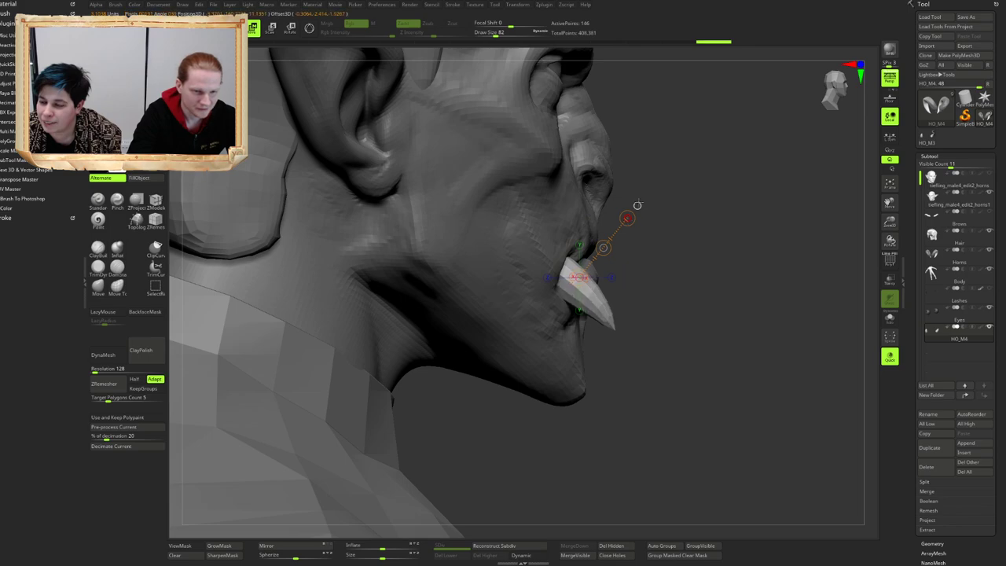
Step: Fine-tune the sideways placement of the fangs at the mouth corners and return to sculpting mode
{"action": "right_click_drag", "start_coordinate": [762, 232], "coordinate": [624, 293]}
{"action": "key", "text": "alt+s"}
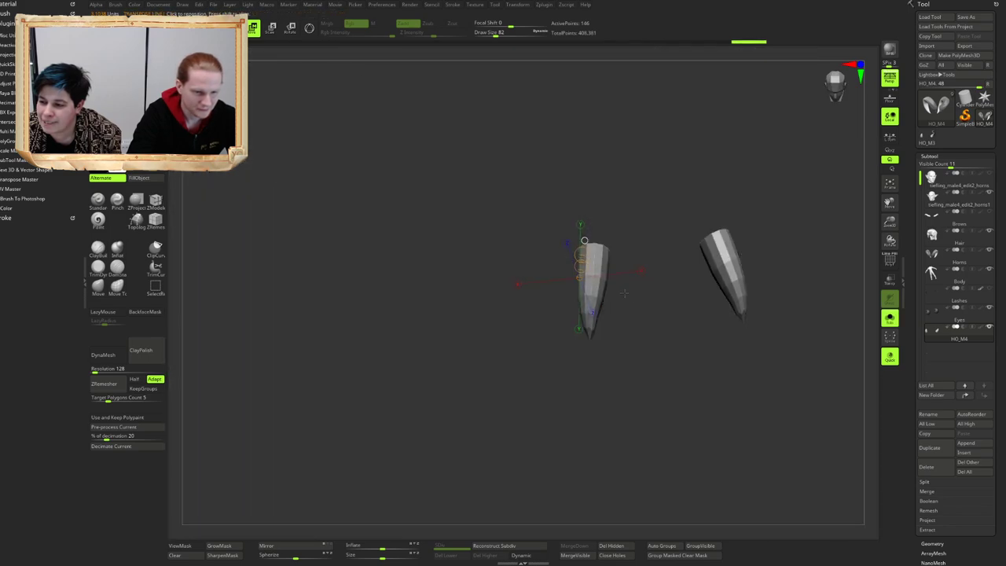
{"action": "key", "text": "alt+s"}
{"action": "left_click_drag", "start_coordinate": [453, 289], "coordinate": [438, 285]}
{"action": "right_click_drag", "start_coordinate": [578, 334], "coordinate": [668, 228]}
{"action": "right_click_drag", "start_coordinate": [770, 239], "coordinate": [665, 259]}
{"action": "right_click_drag", "start_coordinate": [472, 235], "coordinate": [530, 226]}
{"action": "key", "text": "q"}
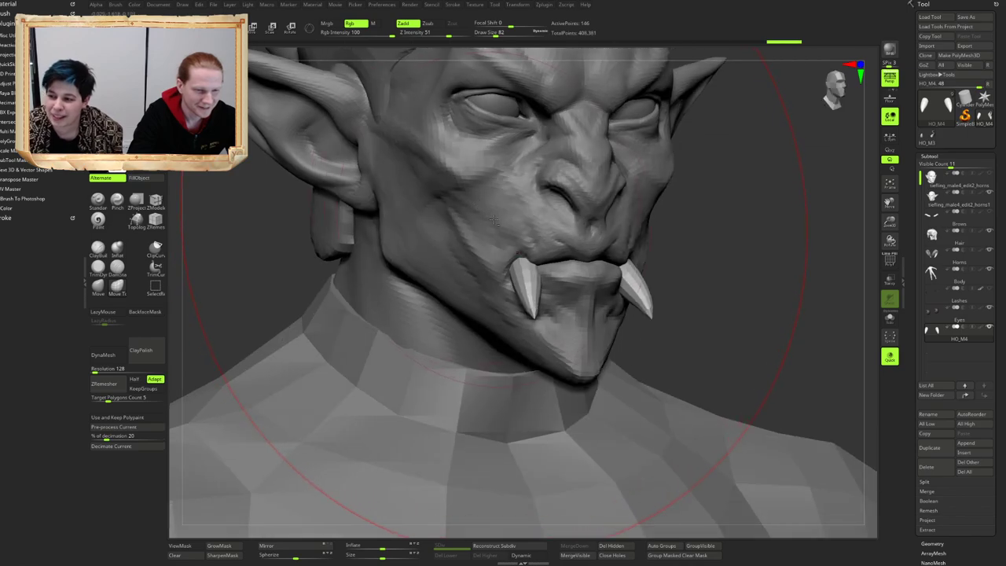
Step: Select the head mesh, isolate it, and reshape the upper lip beneath the nose with a small brush
{"action": "left_click", "coordinate": [549, 231], "text": "alt"}
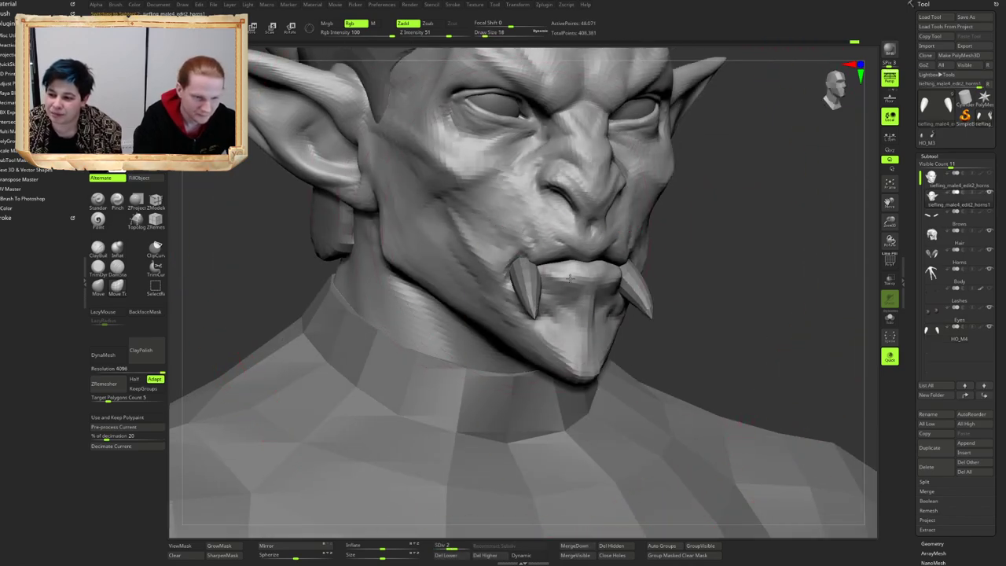
{"action": "right_click_drag", "start_coordinate": [511, 242], "coordinate": [401, 242]}
{"action": "right_click_drag", "start_coordinate": [624, 236], "coordinate": [515, 235], "text": "alt"}
{"action": "key", "text": "bracketright"}
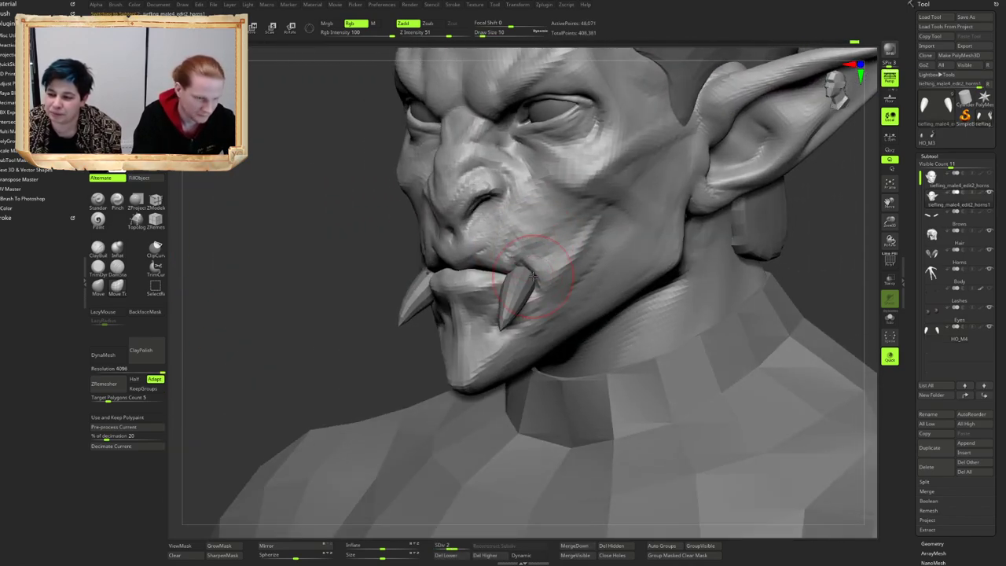
{"action": "mouse_move", "coordinate": [554, 273]}
{"action": "right_mouse_down"}
{"action": "mouse_move", "coordinate": [526, 271]}
{"action": "mouse_move", "coordinate": [514, 259]}
{"action": "mouse_move", "coordinate": [544, 254]}
{"action": "mouse_move", "coordinate": [477, 243]}
{"action": "mouse_move", "coordinate": [483, 271]}
{"action": "right_mouse_up"}
{"action": "left_click_drag", "start_coordinate": [534, 260], "coordinate": [492, 252], "text": "shift"}
{"action": "key", "text": "alt+s"}
{"action": "right_click_drag", "start_coordinate": [495, 246], "coordinate": [504, 239], "text": "alt"}
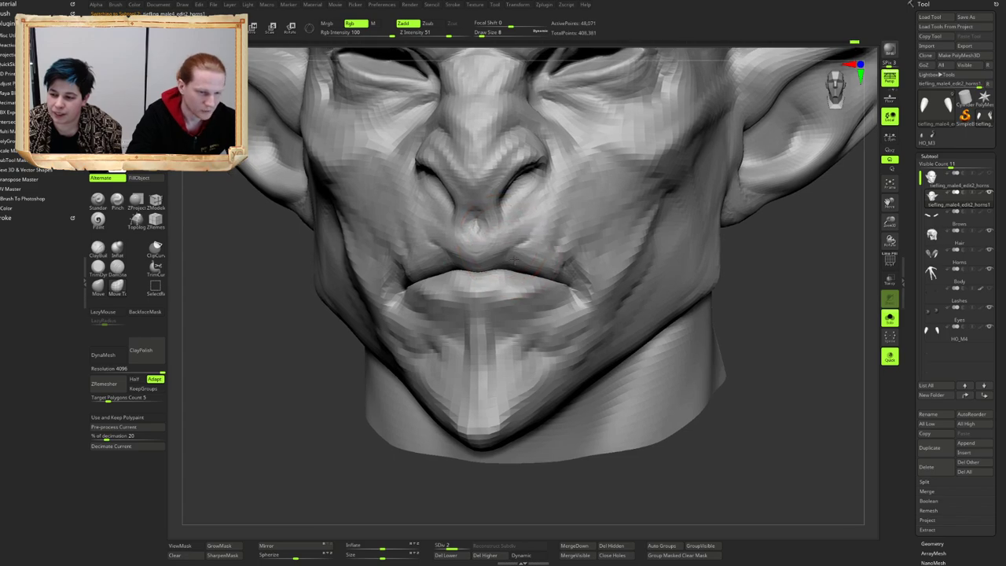
{"action": "left_click_drag", "start_coordinate": [504, 250], "coordinate": [514, 261]}
{"action": "right_click_drag", "start_coordinate": [448, 285], "coordinate": [544, 275], "text": "alt"}
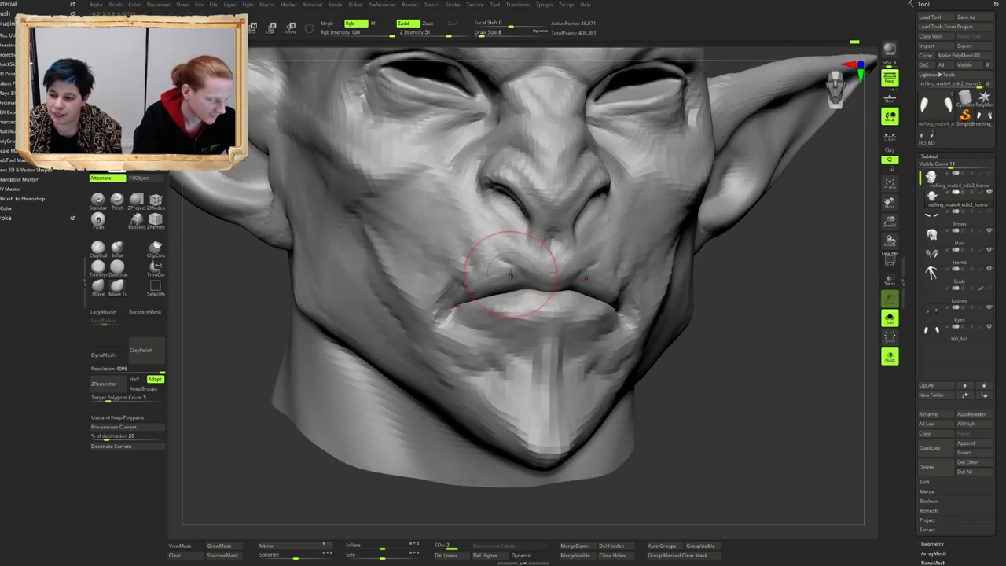
Step: Isolate the lower lip and chin polygroup, restore the whole head, and mask only that lower jaw region
{"action": "left_click", "coordinate": [542, 307], "text": "ctrl+shift"}
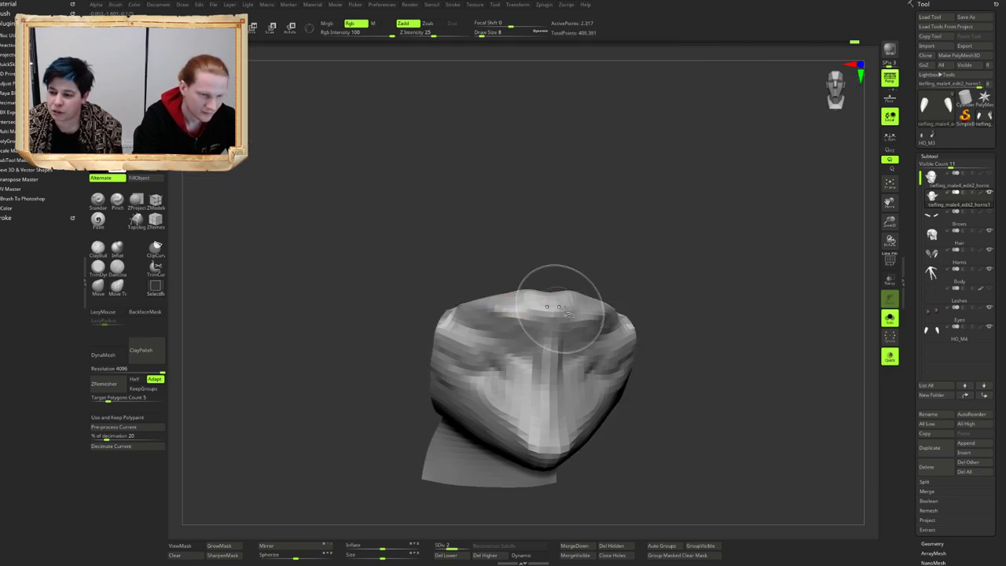
{"action": "left_click", "coordinate": [854, 312], "text": "ctrl"}
{"action": "left_click", "coordinate": [808, 315], "text": "ctrl+shift"}
{"action": "left_click", "coordinate": [812, 314], "text": "ctrl"}
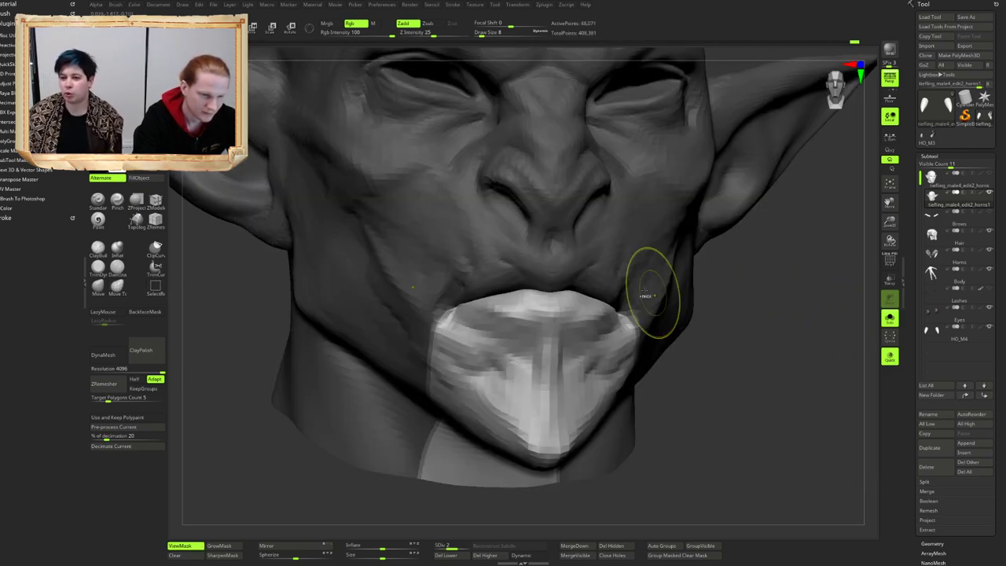
{"action": "left_click_drag", "start_coordinate": [754, 282], "coordinate": [727, 282], "text": "ctrl"}
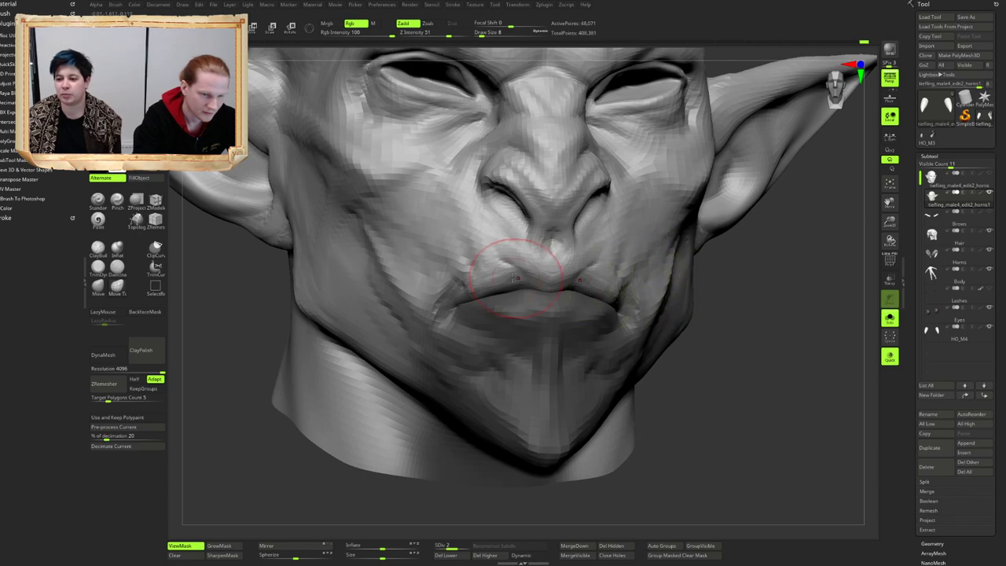
Step: Sculpt the upper lip and mouth corners around the fangs while the lower jaw stays masked
{"action": "right_click_drag", "start_coordinate": [520, 278], "coordinate": [591, 267]}
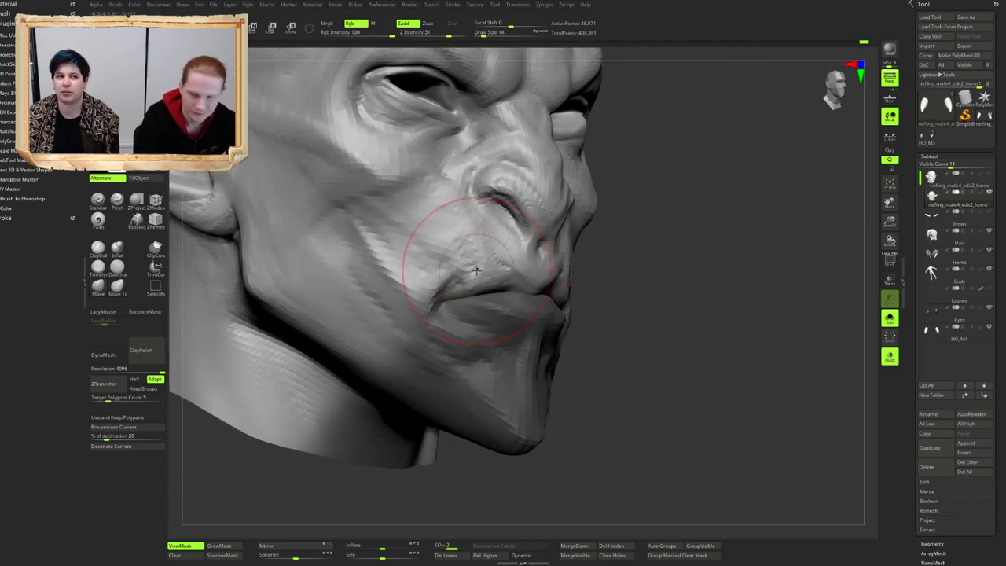
{"action": "mouse_move", "coordinate": [476, 271]}
{"action": "right_mouse_down"}
{"action": "mouse_move", "coordinate": [476, 247]}
{"action": "mouse_move", "coordinate": [442, 229]}
{"action": "mouse_move", "coordinate": [461, 277]}
{"action": "mouse_move", "coordinate": [436, 291]}
{"action": "mouse_move", "coordinate": [456, 316]}
{"action": "mouse_move", "coordinate": [567, 290]}
{"action": "mouse_move", "coordinate": [541, 296]}
{"action": "mouse_move", "coordinate": [561, 280]}
{"action": "mouse_move", "coordinate": [528, 292]}
{"action": "mouse_move", "coordinate": [619, 296]}
{"action": "mouse_move", "coordinate": [567, 305]}
{"action": "mouse_move", "coordinate": [583, 317]}
{"action": "mouse_move", "coordinate": [564, 323]}
{"action": "mouse_move", "coordinate": [649, 312]}
{"action": "mouse_move", "coordinate": [629, 314]}
{"action": "right_mouse_up"}
{"action": "key", "text": "alt+s"}
{"action": "mouse_move", "coordinate": [426, 324]}
{"action": "right_mouse_down"}
{"action": "mouse_move", "coordinate": [387, 312]}
{"action": "mouse_move", "coordinate": [470, 317]}
{"action": "mouse_move", "coordinate": [476, 329]}
{"action": "right_mouse_up"}
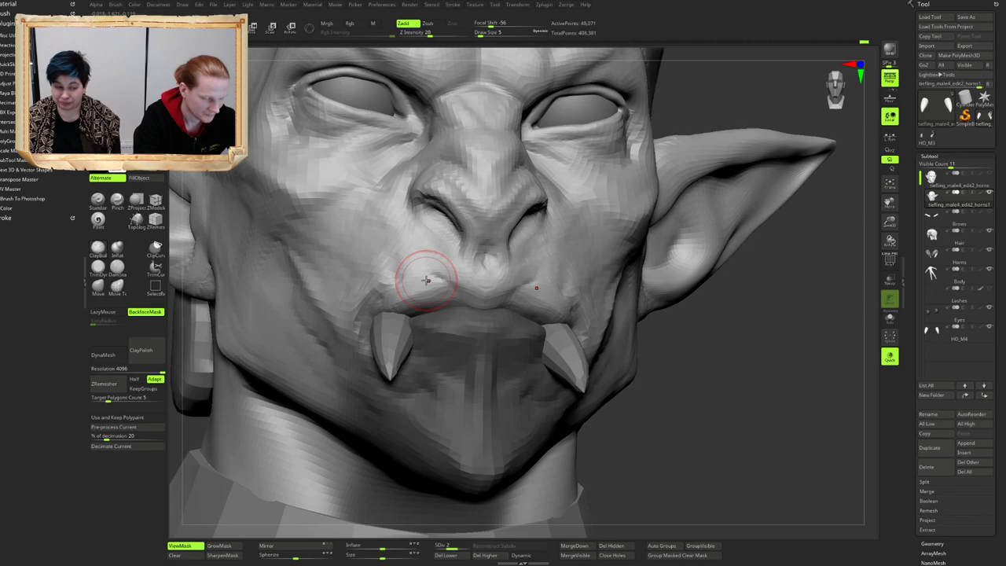
{"action": "right_click_drag", "start_coordinate": [427, 265], "coordinate": [530, 310]}
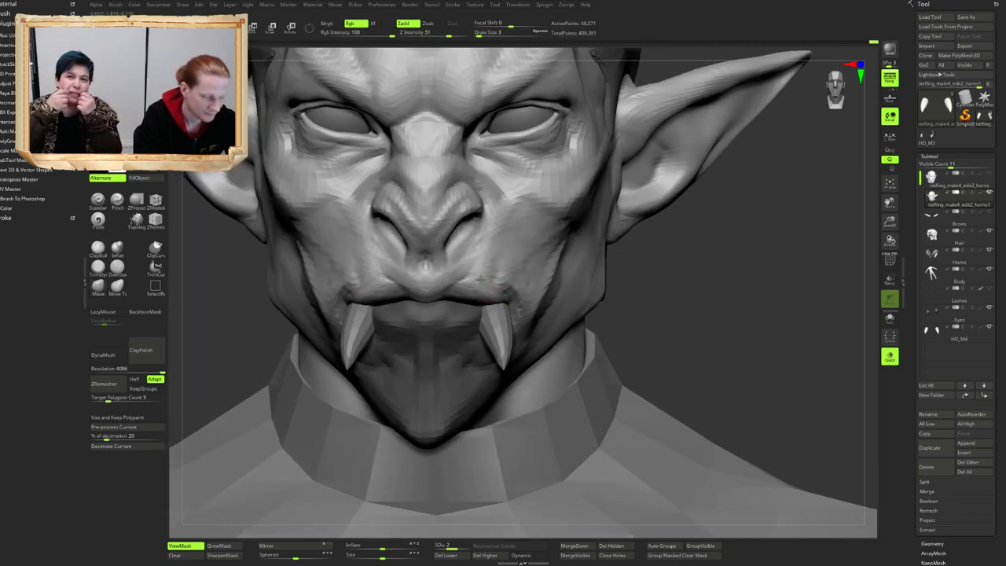
{"action": "mouse_move", "coordinate": [471, 330]}
{"action": "right_mouse_down"}
{"action": "mouse_move", "coordinate": [481, 299]}
{"action": "mouse_move", "coordinate": [470, 291]}
{"action": "right_mouse_up"}
Step: Switch to the Dam Standard brush and sharpen the edge of the upper lip near the fang
{"action": "key", "text": "b"}
{"action": "key", "text": "d"}
{"action": "key", "text": "s"}
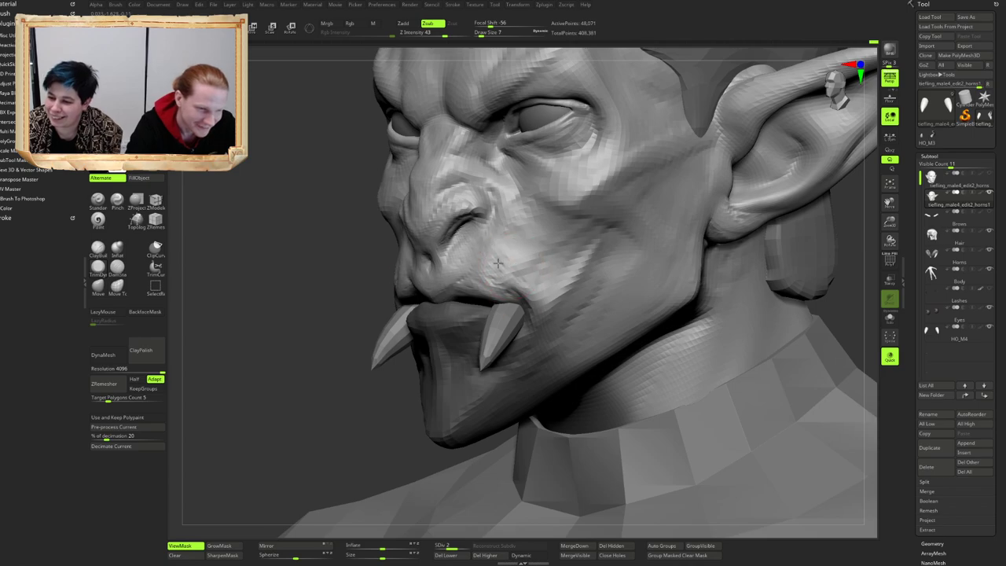
{"action": "mouse_move", "coordinate": [497, 263]}
{"action": "right_mouse_down"}
{"action": "mouse_move", "coordinate": [476, 261]}
{"action": "mouse_move", "coordinate": [512, 275]}
{"action": "mouse_move", "coordinate": [496, 257]}
{"action": "mouse_move", "coordinate": [512, 265]}
{"action": "mouse_move", "coordinate": [542, 217]}
{"action": "mouse_move", "coordinate": [560, 217]}
{"action": "mouse_move", "coordinate": [496, 222]}
{"action": "mouse_move", "coordinate": [543, 354]}
{"action": "mouse_move", "coordinate": [463, 250]}
{"action": "mouse_move", "coordinate": [505, 294]}
{"action": "mouse_move", "coordinate": [511, 337]}
{"action": "mouse_move", "coordinate": [477, 332]}
{"action": "right_mouse_up"}
{"action": "key", "text": "shift+s"}
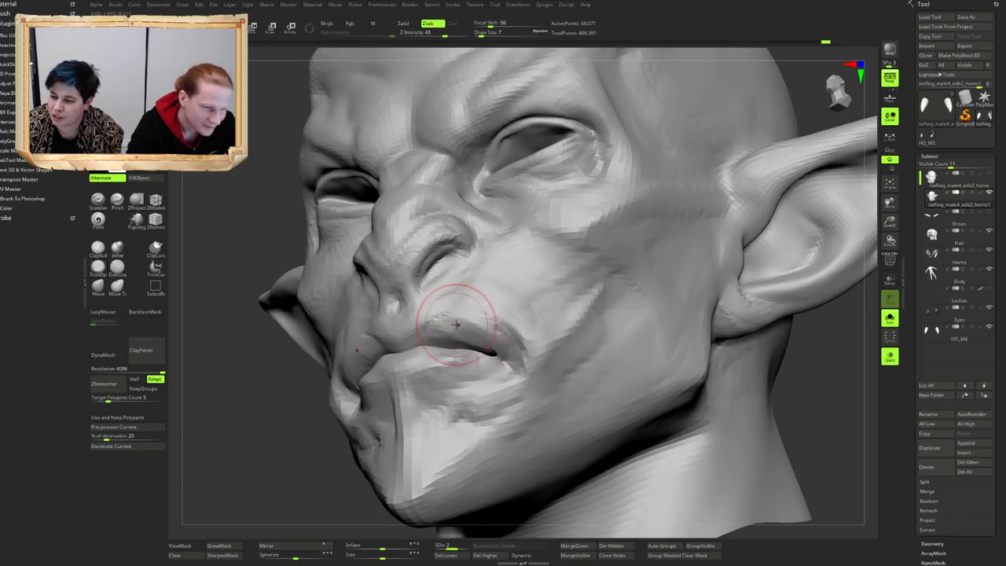
Step: Toggle the lower jaw's visibility to check the mouth, and reshape the upper lip around the fang bases in front view
{"action": "left_click", "coordinate": [475, 330], "text": "ctrl+shift"}
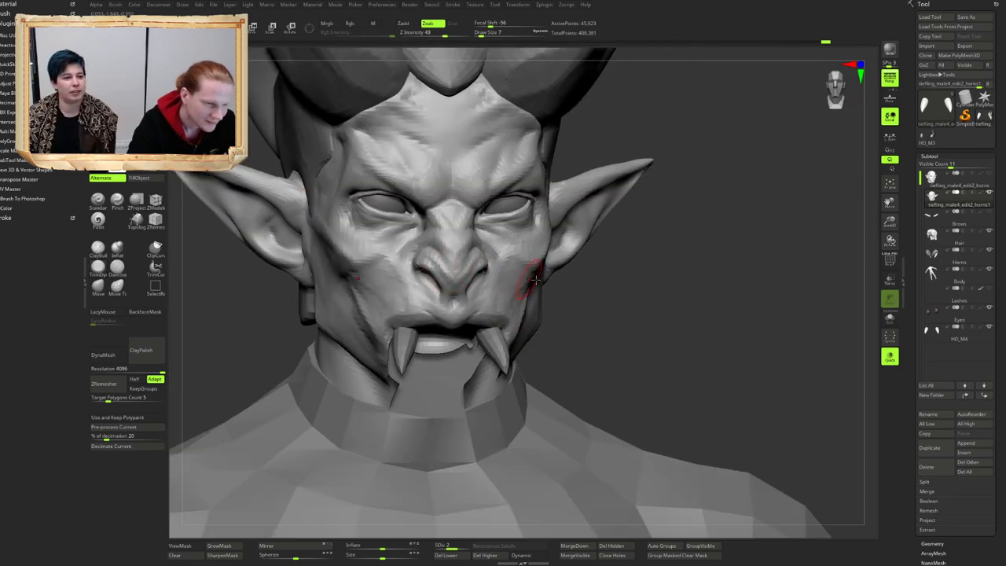
{"action": "right_click_drag", "start_coordinate": [756, 311], "coordinate": [738, 346], "text": "ctrl"}
{"action": "right_click_drag", "start_coordinate": [440, 306], "coordinate": [407, 317]}
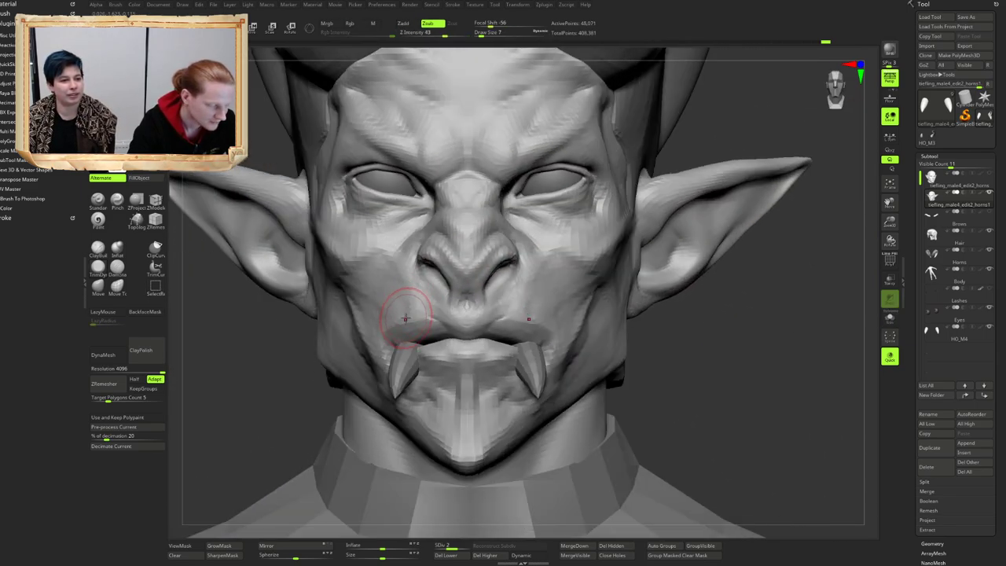
{"action": "mouse_move", "coordinate": [472, 316]}
{"action": "right_mouse_down"}
{"action": "mouse_move", "coordinate": [389, 325]}
{"action": "mouse_move", "coordinate": [471, 337]}
{"action": "mouse_move", "coordinate": [475, 346]}
{"action": "mouse_move", "coordinate": [432, 336]}
{"action": "mouse_move", "coordinate": [451, 323]}
{"action": "right_mouse_up"}
{"action": "left_click_drag", "start_coordinate": [419, 322], "coordinate": [421, 330]}
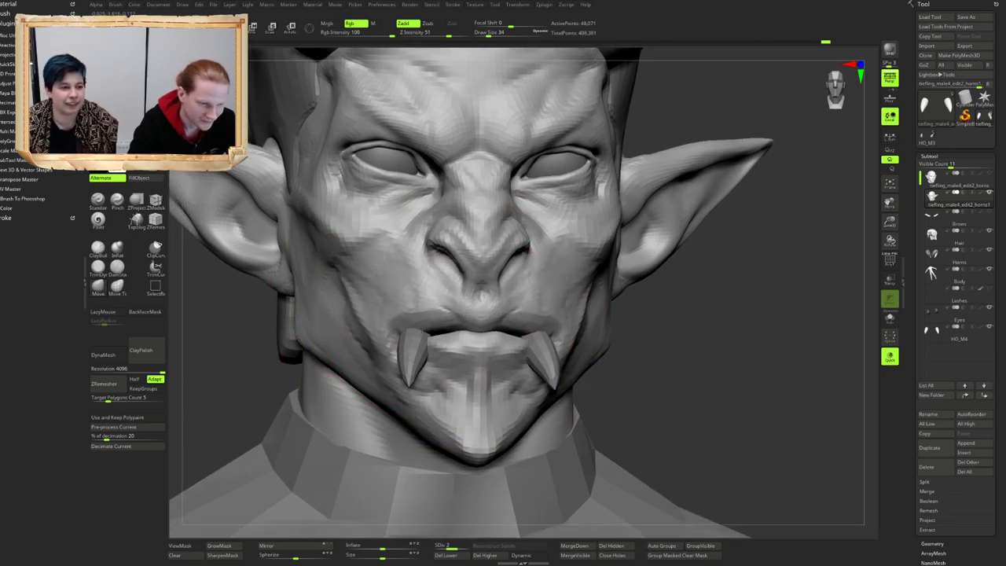
Step: Select the fangs and slightly adjust their position at the mouth corners using the transpose line in side view
{"action": "mouse_move", "coordinate": [433, 312]}
{"action": "right_mouse_down"}
{"action": "mouse_move", "coordinate": [469, 303]}
{"action": "mouse_move", "coordinate": [456, 293]}
{"action": "mouse_move", "coordinate": [417, 324]}
{"action": "right_mouse_up"}
{"action": "right_click_drag", "start_coordinate": [416, 324], "coordinate": [443, 334]}
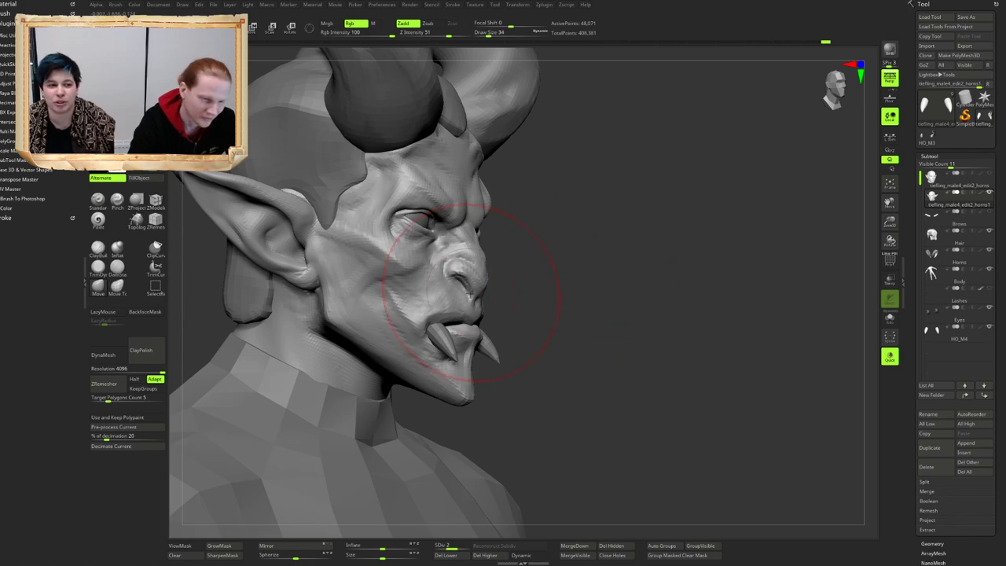
{"action": "right_click_drag", "start_coordinate": [470, 293], "coordinate": [493, 299]}
{"action": "left_click", "coordinate": [450, 377], "text": "alt"}
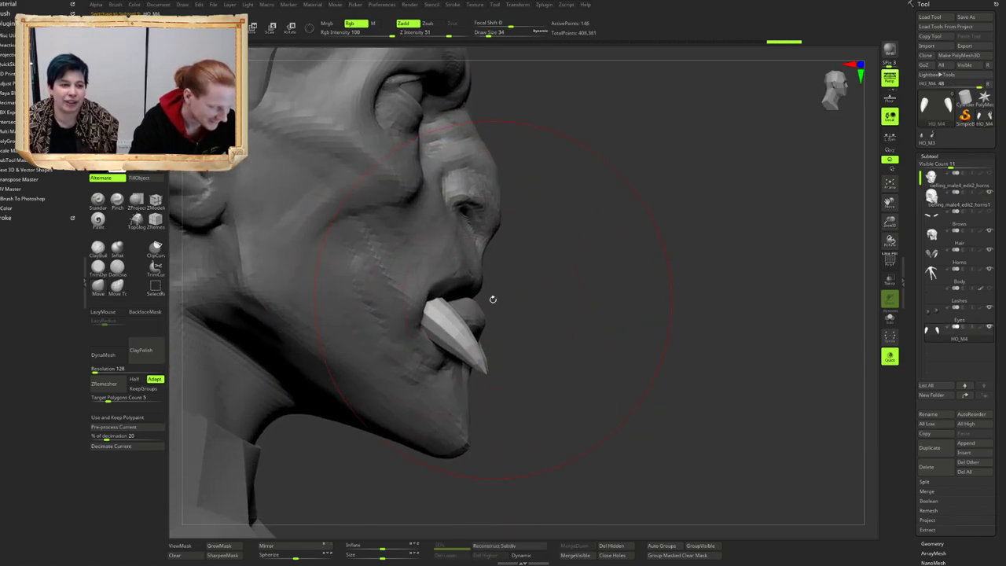
{"action": "key", "text": "w"}
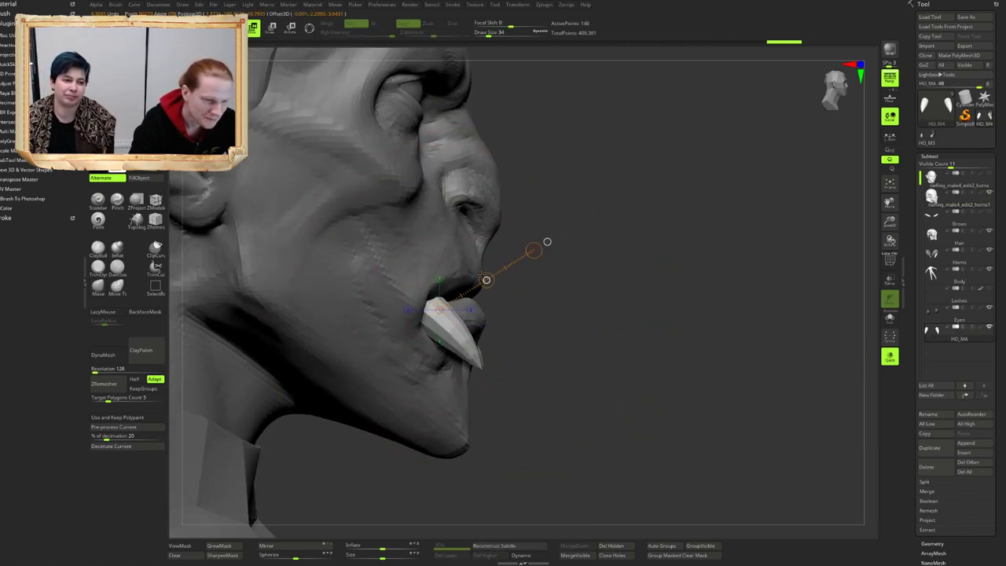
{"action": "mouse_move", "coordinate": [587, 245]}
{"action": "right_mouse_down", "text": "ctrl"}
{"action": "mouse_move", "coordinate": [672, 220]}
{"action": "mouse_move", "coordinate": [616, 289]}
{"action": "right_mouse_up", "text": "ctrl"}
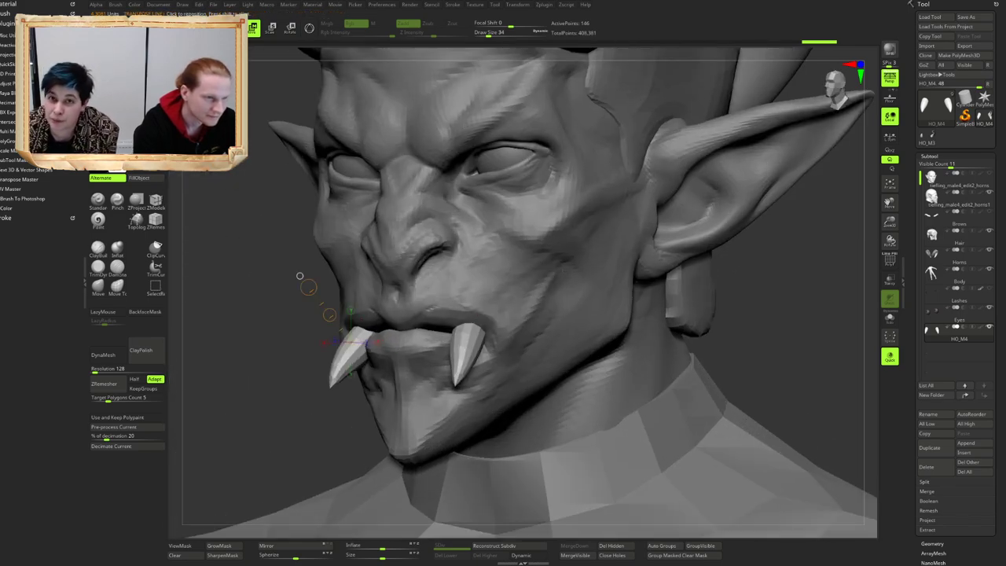
Step: Reselect the head and refine the area around the fangs with the ClayBuildup and Dam Standard brushes
{"action": "key", "text": "q"}
{"action": "left_click", "coordinate": [424, 285], "text": "alt"}
{"action": "mouse_move", "coordinate": [424, 285]}
{"action": "right_mouse_down"}
{"action": "mouse_move", "coordinate": [526, 295]}
{"action": "mouse_move", "coordinate": [495, 244]}
{"action": "right_mouse_up"}
{"action": "key", "text": "b"}
{"action": "key", "text": "c"}
{"action": "key", "text": "b"}
{"action": "mouse_move", "coordinate": [369, 264]}
{"action": "right_mouse_down"}
{"action": "mouse_move", "coordinate": [337, 291]}
{"action": "mouse_move", "coordinate": [366, 281]}
{"action": "mouse_move", "coordinate": [326, 313]}
{"action": "mouse_move", "coordinate": [437, 297]}
{"action": "mouse_move", "coordinate": [426, 285]}
{"action": "mouse_move", "coordinate": [401, 290]}
{"action": "mouse_move", "coordinate": [446, 295]}
{"action": "mouse_move", "coordinate": [346, 293]}
{"action": "right_mouse_up"}
{"action": "key", "text": "b"}
{"action": "key", "text": "d"}
{"action": "key", "text": "s"}
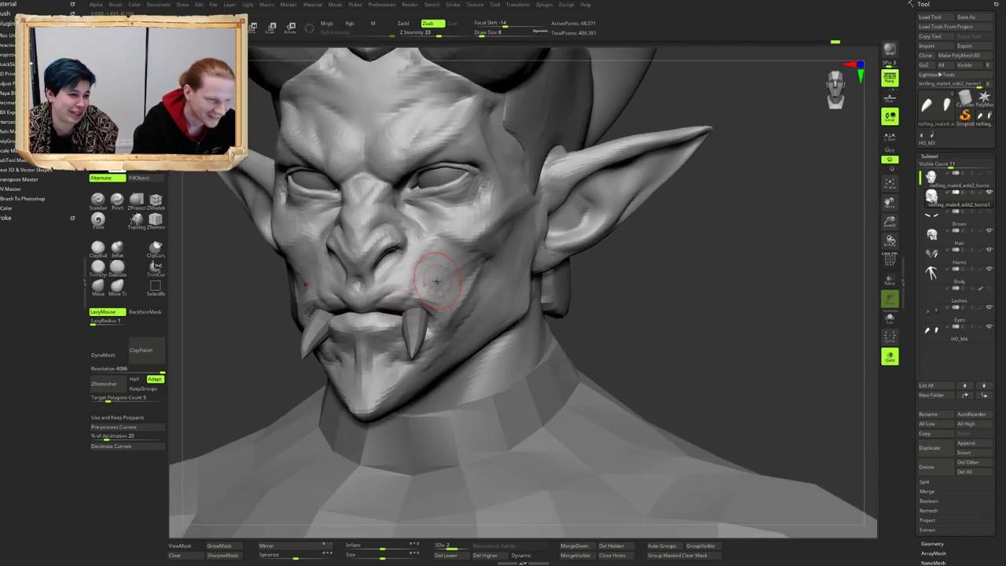
Step: Build up the cheek beside the fang with ClayBuildup and plane it with Trim Dynamic
{"action": "key", "text": "b"}
{"action": "key", "text": "c"}
{"action": "key", "text": "b"}
{"action": "mouse_move", "coordinate": [440, 281]}
{"action": "right_mouse_down"}
{"action": "mouse_move", "coordinate": [408, 283]}
{"action": "mouse_move", "coordinate": [426, 294]}
{"action": "mouse_move", "coordinate": [395, 290]}
{"action": "mouse_move", "coordinate": [457, 296]}
{"action": "right_mouse_up"}
{"action": "key", "text": "b"}
{"action": "key", "text": "t"}
{"action": "key", "text": "d"}
Step: Examine the fanged head with its horns and shoulders from front and three-quarter angles
{"action": "right_click_drag", "start_coordinate": [413, 249], "coordinate": [401, 190], "text": "alt"}
{"action": "right_click_drag", "start_coordinate": [416, 228], "coordinate": [489, 198]}
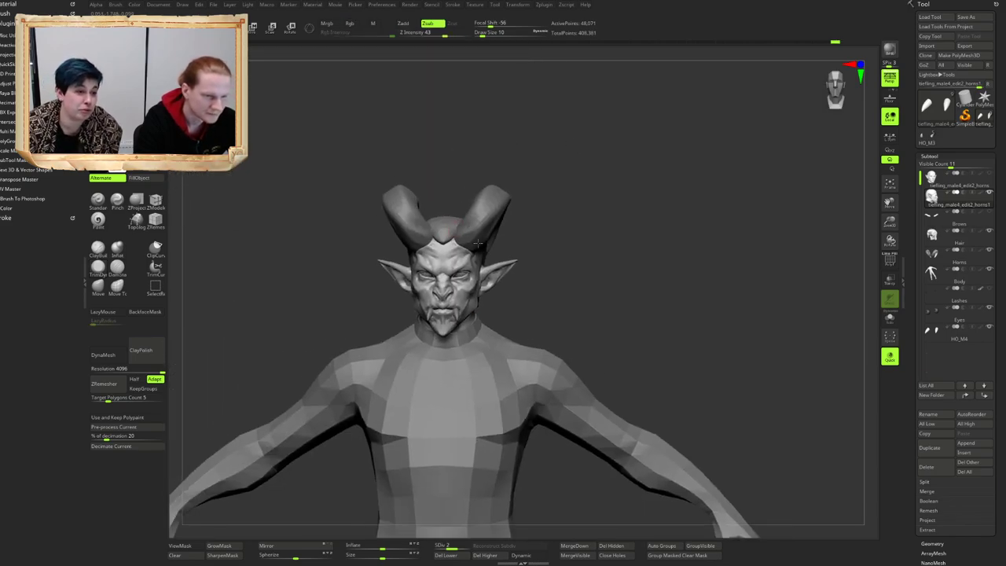
{"action": "right_click_drag", "start_coordinate": [550, 227], "coordinate": [511, 289]}
{"action": "right_click_drag", "start_coordinate": [444, 264], "coordinate": [463, 286], "text": "alt"}
{"action": "right_click_drag", "start_coordinate": [536, 296], "coordinate": [472, 292]}
{"action": "right_click_drag", "start_coordinate": [471, 293], "coordinate": [473, 240], "text": "ctrl"}
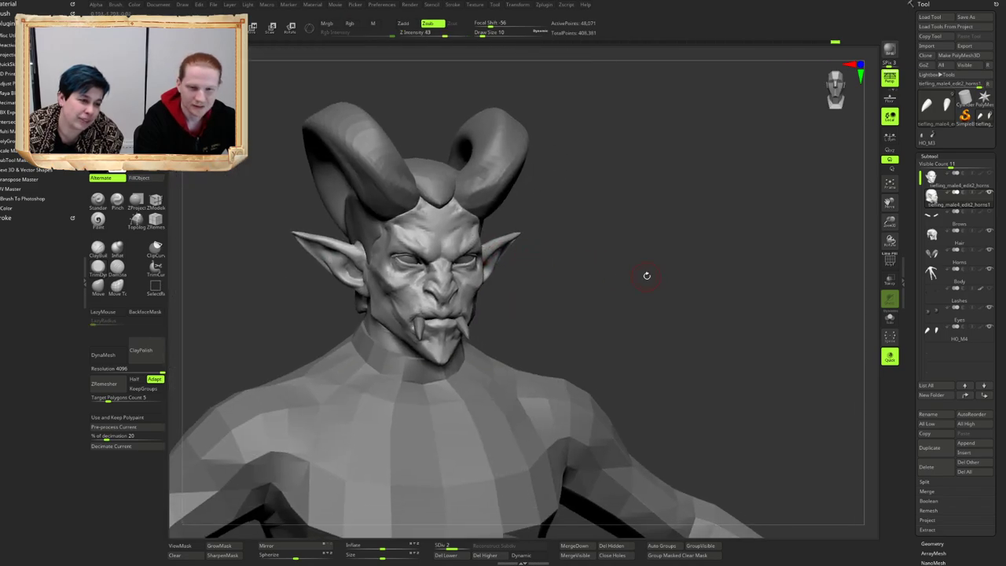
{"action": "right_click_drag", "start_coordinate": [647, 276], "coordinate": [645, 272]}
Step: Hide the HO_M4 fangs, make the head the active subtool, and face it from the front
{"action": "left_click", "coordinate": [937, 202]}
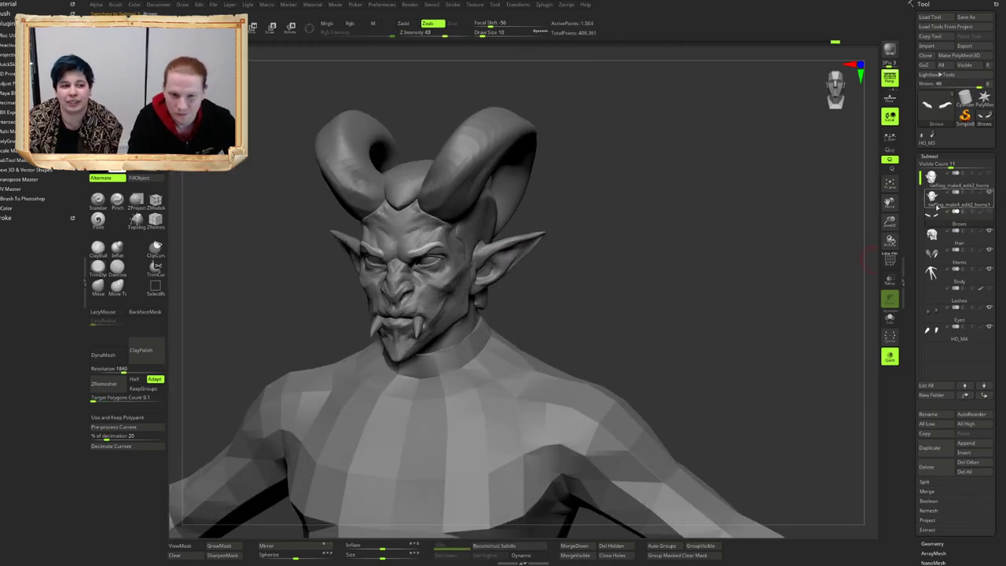
{"action": "left_click", "coordinate": [985, 332]}
{"action": "left_click", "coordinate": [989, 328]}
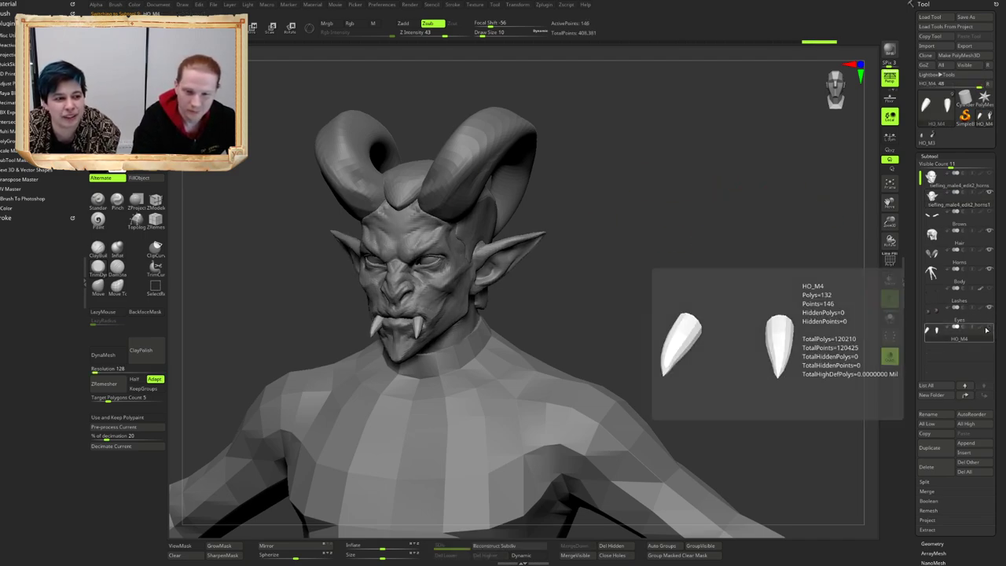
{"action": "left_click", "coordinate": [943, 200]}
{"action": "right_click_drag", "start_coordinate": [563, 236], "coordinate": [805, 59], "text": "shift"}
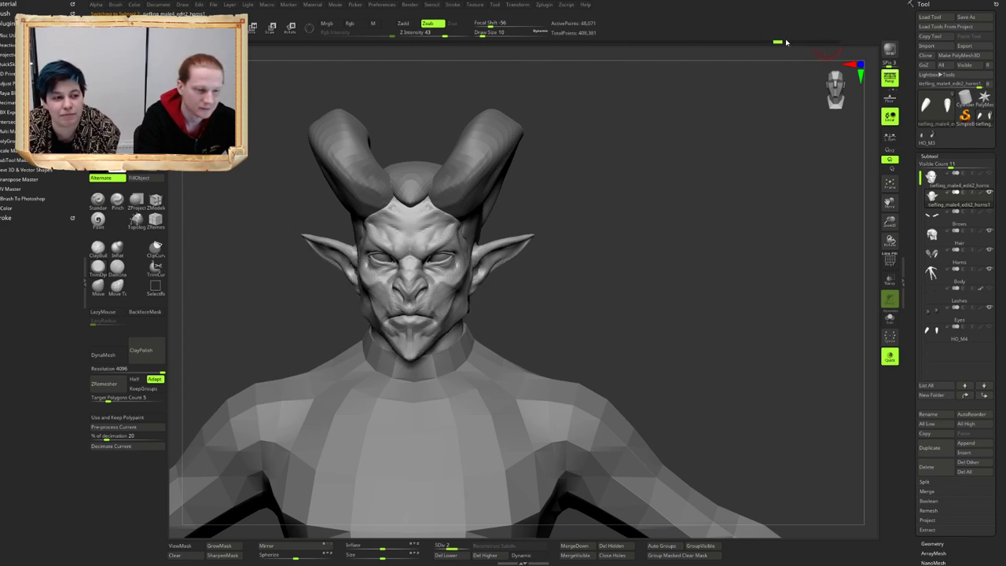
Step: Roll the head back through its undo history to the mouth shape from before the fang adjustments, and clear its mask
{"action": "mouse_move", "coordinate": [786, 43]}
{"action": "left_mouse_down"}
{"action": "mouse_move", "coordinate": [810, 42]}
{"action": "mouse_move", "coordinate": [682, 50]}
{"action": "mouse_move", "coordinate": [804, 40]}
{"action": "left_mouse_up"}
{"action": "left_click_drag", "start_coordinate": [713, 92], "coordinate": [702, 109]}
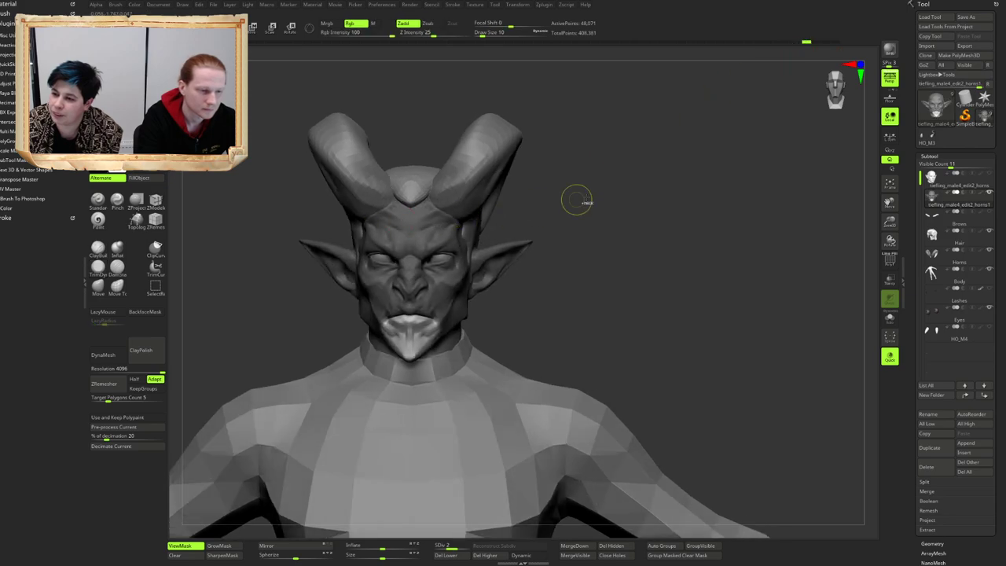
{"action": "left_click", "coordinate": [452, 250], "text": "ctrl"}
{"action": "left_click", "coordinate": [637, 247]}
{"action": "left_click_drag", "start_coordinate": [634, 189], "coordinate": [621, 206], "text": "ctrl"}
Step: Smooth the cheek beside the nose in three-quarter view
{"action": "right_click_drag", "start_coordinate": [401, 259], "coordinate": [464, 278]}
{"action": "mouse_move", "coordinate": [451, 254]}
{"action": "right_mouse_down"}
{"action": "mouse_move", "coordinate": [542, 260]}
{"action": "mouse_move", "coordinate": [487, 262]}
{"action": "mouse_move", "coordinate": [437, 285]}
{"action": "mouse_move", "coordinate": [467, 278]}
{"action": "right_mouse_up"}
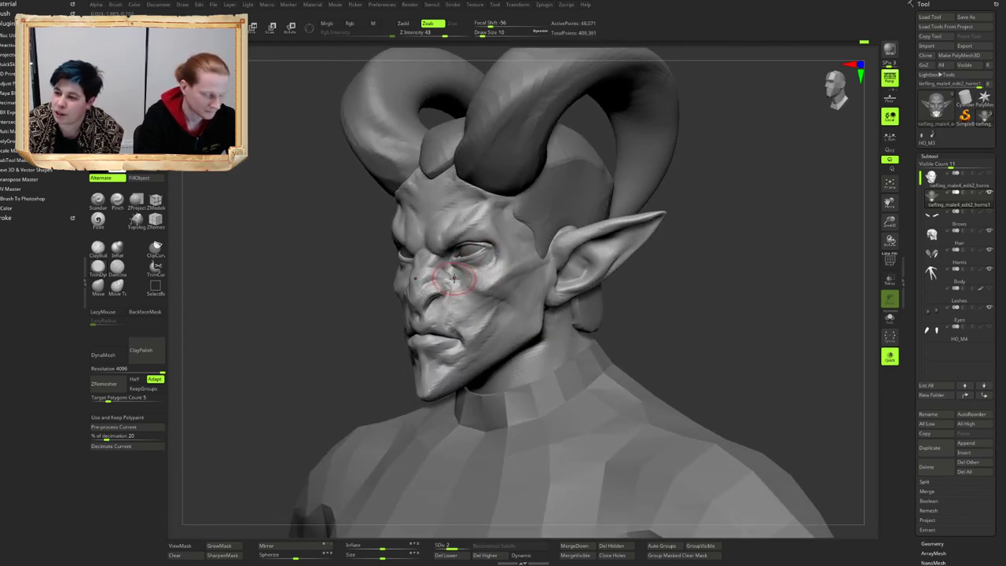
{"action": "left_click_drag", "start_coordinate": [457, 281], "coordinate": [473, 286], "text": "shift"}
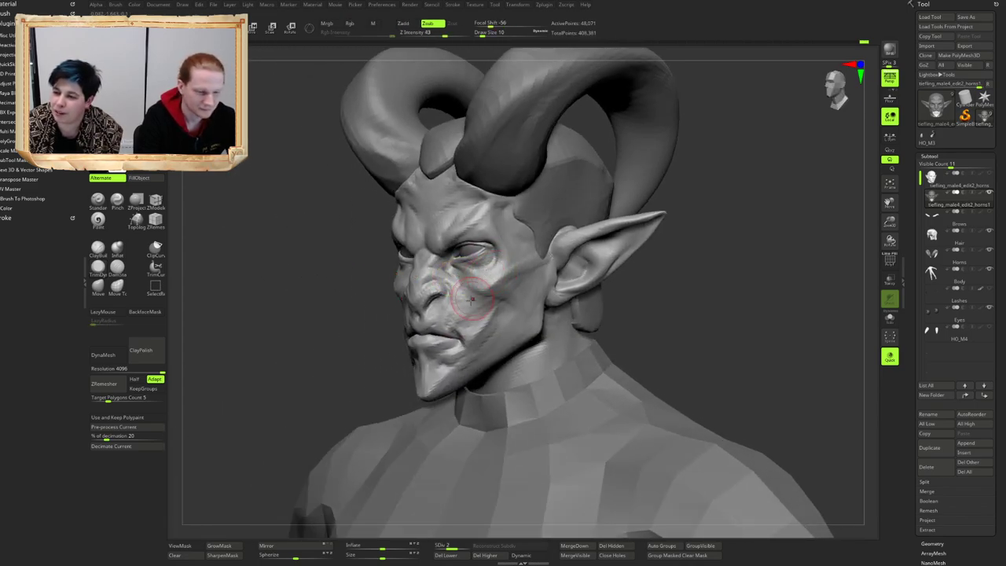
Step: Delete the head's higher subdivision levels, divide it again to level 3, and smooth the cheek below the eye
{"action": "left_click", "coordinate": [485, 555]}
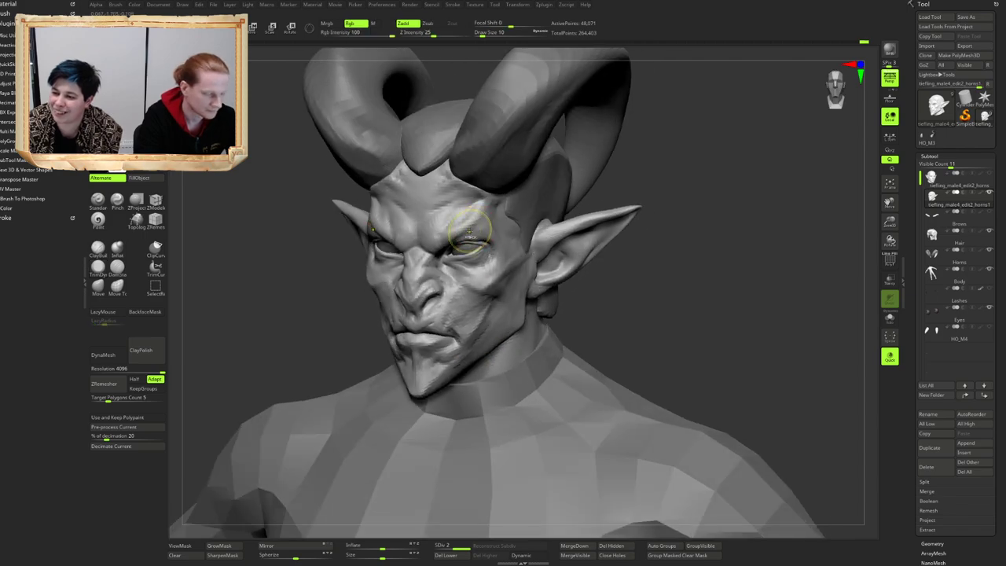
{"action": "key", "text": "ctrl+d"}
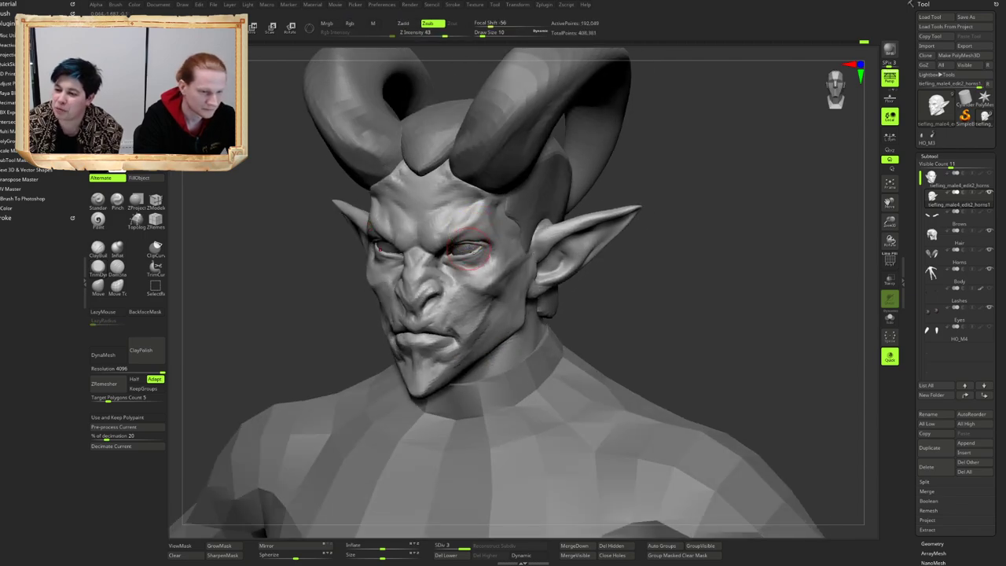
{"action": "mouse_move", "coordinate": [478, 250]}
{"action": "right_mouse_down", "text": "ctrl"}
{"action": "mouse_move", "coordinate": [475, 288]}
{"action": "mouse_move", "coordinate": [476, 262]}
{"action": "right_mouse_up", "text": "ctrl"}
{"action": "right_click_drag", "start_coordinate": [476, 262], "coordinate": [441, 288]}
{"action": "left_click_drag", "start_coordinate": [442, 288], "coordinate": [446, 272], "text": "shift"}
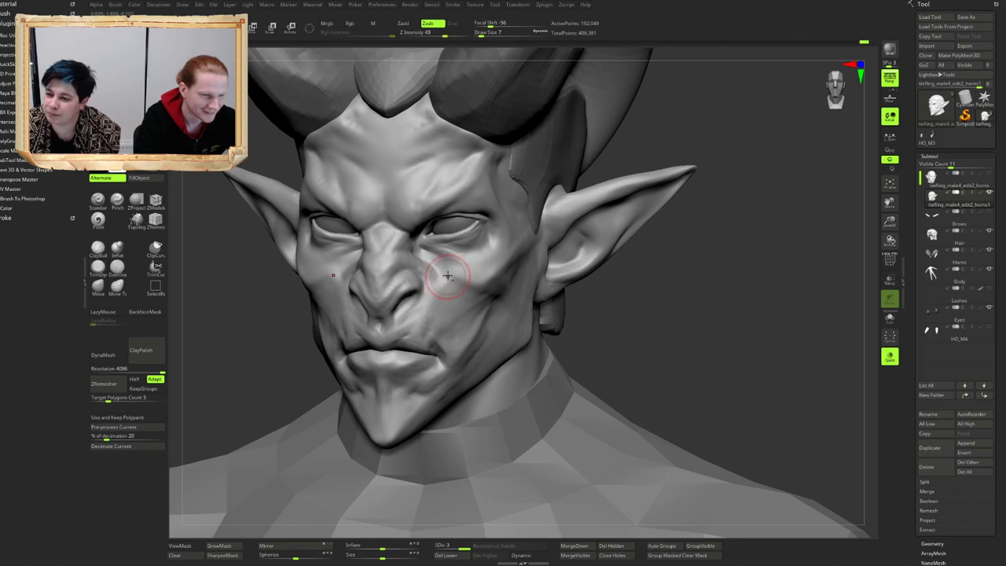
Step: Carve the long cheek fold toward the mouth corner with Dam Standard and soften it, undoing the last stroke
{"action": "mouse_move", "coordinate": [443, 281]}
{"action": "right_mouse_down", "text": "alt"}
{"action": "mouse_move", "coordinate": [445, 270]}
{"action": "mouse_move", "coordinate": [431, 304]}
{"action": "mouse_move", "coordinate": [449, 260]}
{"action": "mouse_move", "coordinate": [486, 255]}
{"action": "mouse_move", "coordinate": [470, 275]}
{"action": "right_mouse_up", "text": "alt"}
{"action": "key", "text": "b"}
{"action": "key", "text": "d"}
{"action": "key", "text": "s"}
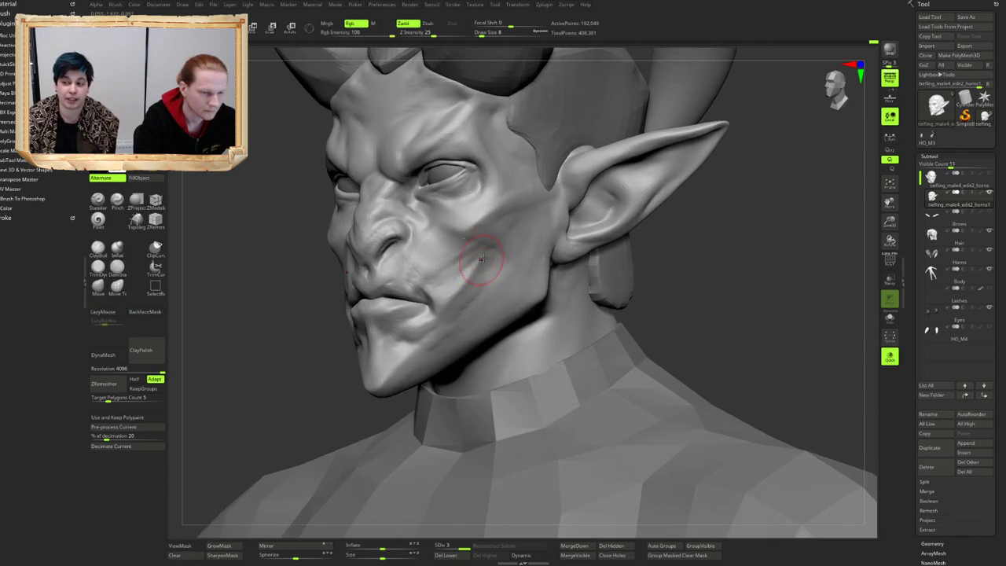
{"action": "left_click_drag", "start_coordinate": [469, 272], "coordinate": [494, 245]}
{"action": "mouse_move", "coordinate": [464, 275]}
{"action": "right_mouse_down"}
{"action": "mouse_move", "coordinate": [465, 254]}
{"action": "mouse_move", "coordinate": [477, 271]}
{"action": "right_mouse_up"}
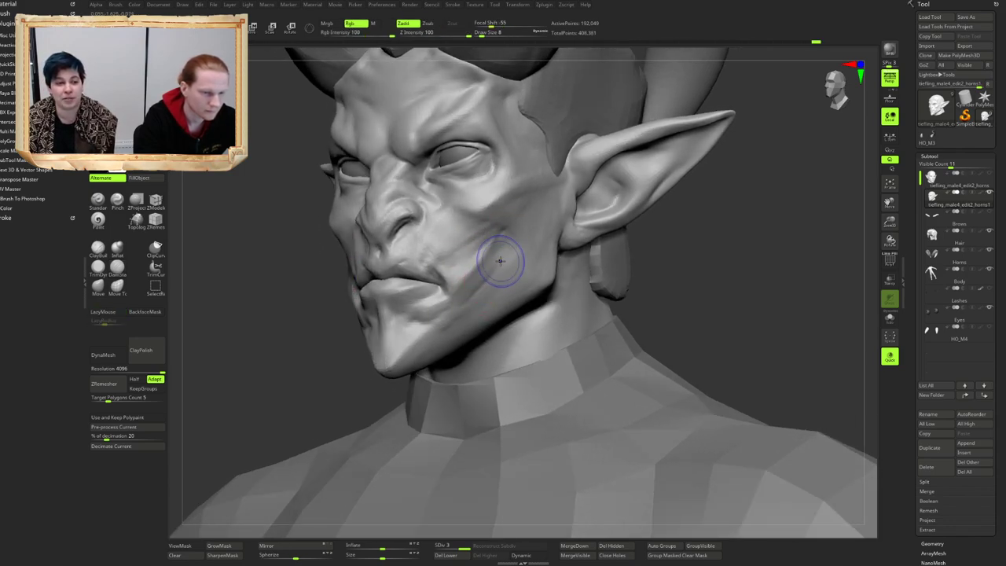
{"action": "left_click_drag", "start_coordinate": [501, 263], "coordinate": [476, 276], "text": "shift"}
{"action": "mouse_move", "coordinate": [476, 276]}
{"action": "right_mouse_down"}
{"action": "mouse_move", "coordinate": [476, 267]}
{"action": "mouse_move", "coordinate": [457, 274]}
{"action": "right_mouse_up"}
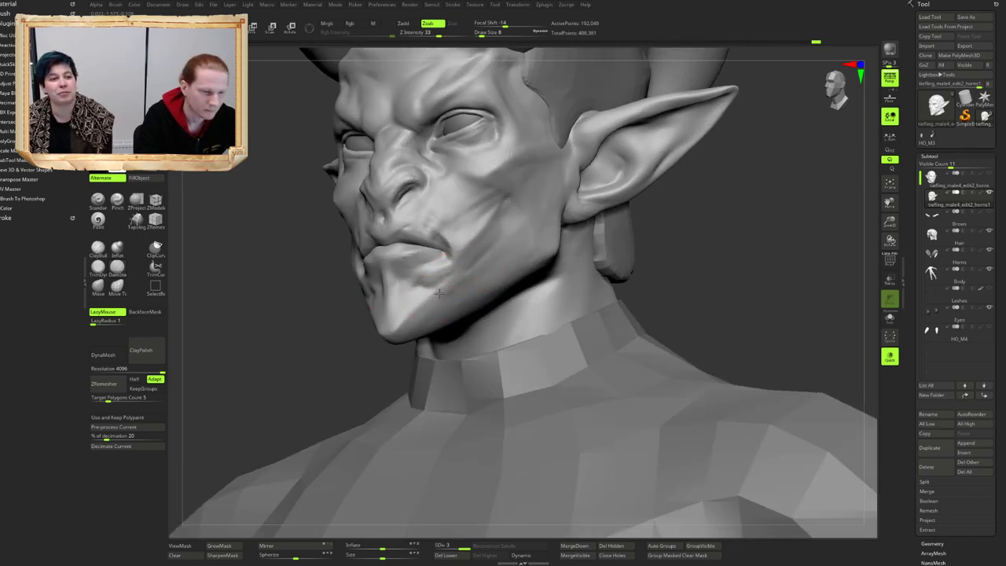
{"action": "left_click_drag", "start_coordinate": [444, 255], "coordinate": [452, 261]}
{"action": "key", "text": "ctrl+z"}
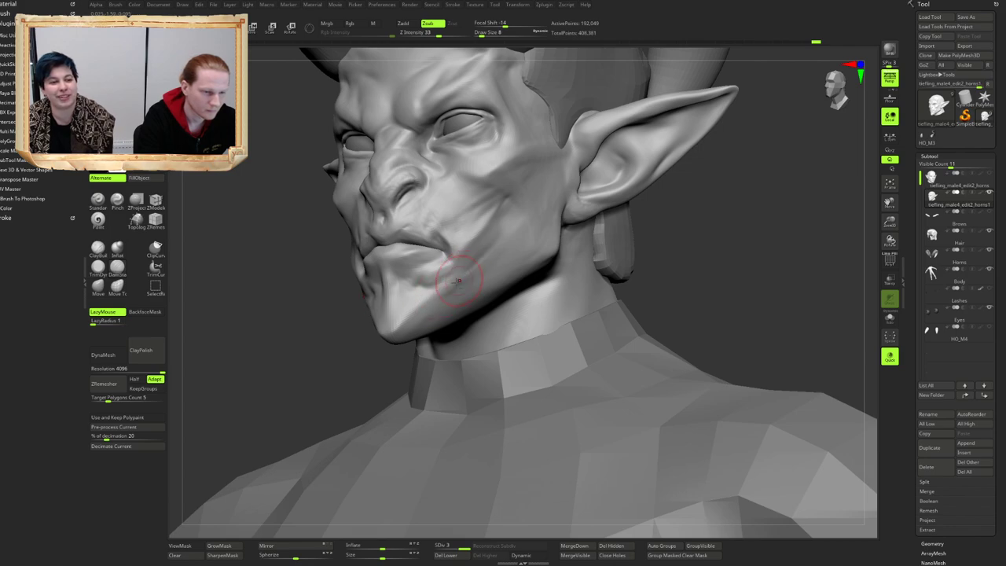
Step: Sharpen the creases around the chin, mouth corners and upper lip with Dam Standard, smoothing the skin above the lip
{"action": "right_click_drag", "start_coordinate": [475, 269], "coordinate": [503, 271]}
{"action": "mouse_move", "coordinate": [438, 277]}
{"action": "right_mouse_down"}
{"action": "mouse_move", "coordinate": [445, 267]}
{"action": "mouse_move", "coordinate": [437, 306]}
{"action": "right_mouse_up"}
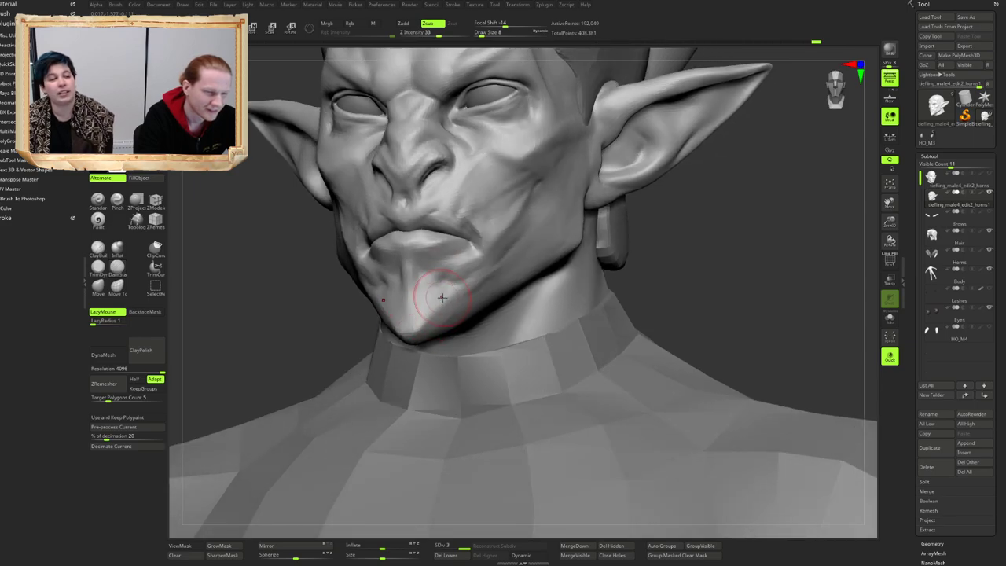
{"action": "mouse_move", "coordinate": [410, 340]}
{"action": "right_mouse_down"}
{"action": "mouse_move", "coordinate": [431, 311]}
{"action": "mouse_move", "coordinate": [435, 274]}
{"action": "mouse_move", "coordinate": [417, 296]}
{"action": "mouse_move", "coordinate": [404, 292]}
{"action": "mouse_move", "coordinate": [420, 317]}
{"action": "mouse_move", "coordinate": [460, 301]}
{"action": "mouse_move", "coordinate": [510, 315]}
{"action": "mouse_move", "coordinate": [454, 304]}
{"action": "mouse_move", "coordinate": [567, 303]}
{"action": "right_mouse_up"}
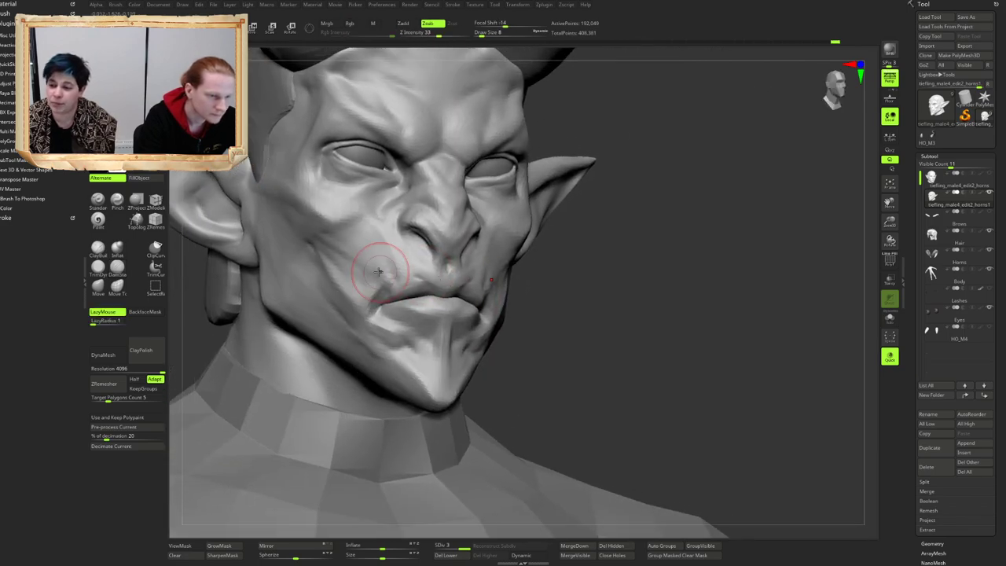
{"action": "mouse_move", "coordinate": [382, 269]}
{"action": "right_mouse_down"}
{"action": "mouse_move", "coordinate": [370, 280]}
{"action": "mouse_move", "coordinate": [366, 312]}
{"action": "mouse_move", "coordinate": [373, 310]}
{"action": "mouse_move", "coordinate": [359, 311]}
{"action": "mouse_move", "coordinate": [437, 294]}
{"action": "mouse_move", "coordinate": [377, 284]}
{"action": "right_mouse_up"}
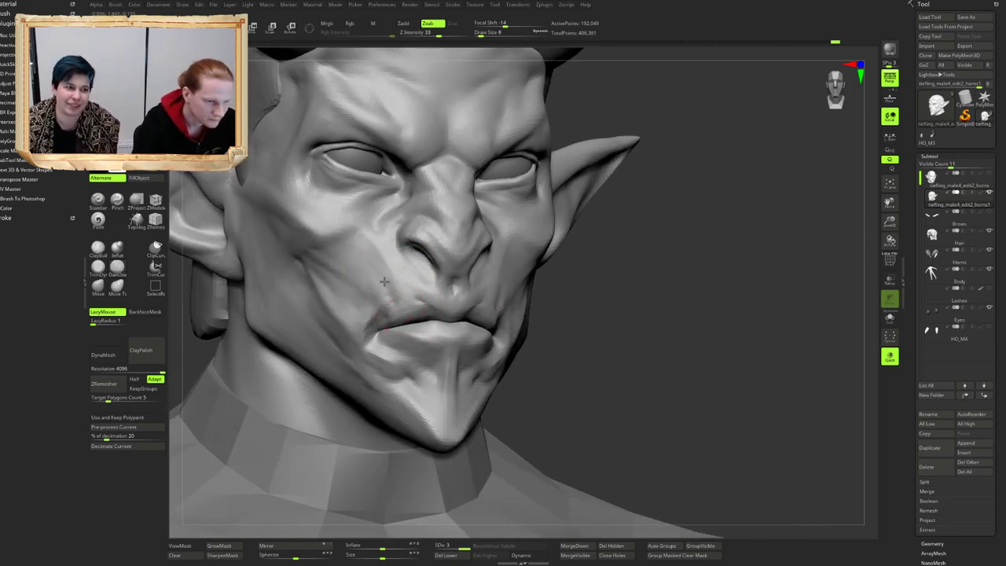
{"action": "mouse_move", "coordinate": [395, 285]}
{"action": "right_mouse_down"}
{"action": "mouse_move", "coordinate": [391, 267]}
{"action": "mouse_move", "coordinate": [395, 275]}
{"action": "right_mouse_up"}
{"action": "left_click_drag", "start_coordinate": [396, 284], "coordinate": [407, 314], "text": "shift"}
{"action": "mouse_move", "coordinate": [393, 298]}
{"action": "right_mouse_down"}
{"action": "mouse_move", "coordinate": [414, 285]}
{"action": "mouse_move", "coordinate": [428, 307]}
{"action": "right_mouse_up"}
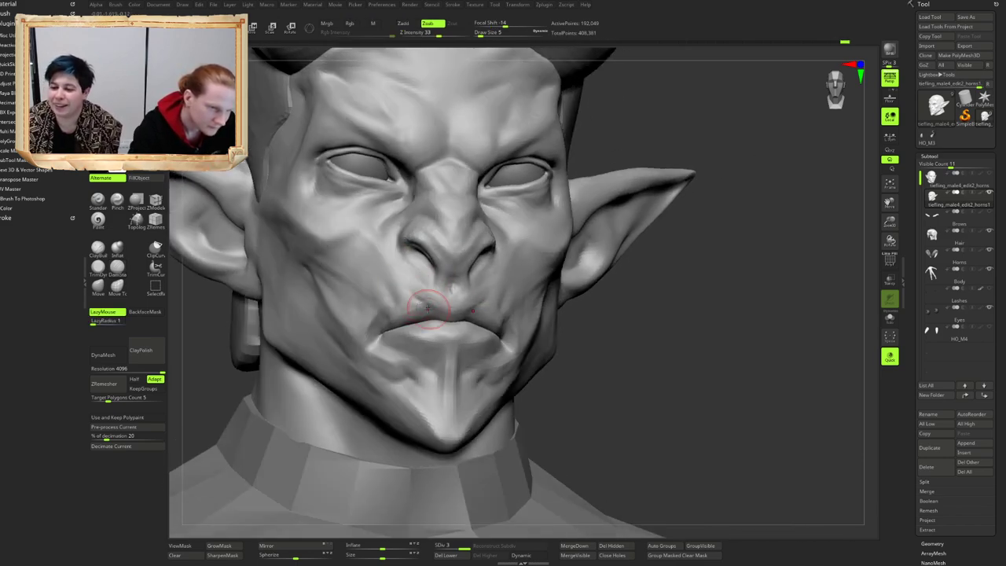
Step: Smooth the fold between nose and mouth, and plane the skin above the upper lip with Trim Dynamic
{"action": "right_click_drag", "start_coordinate": [408, 256], "coordinate": [409, 250]}
{"action": "left_click_drag", "start_coordinate": [415, 272], "coordinate": [390, 273], "text": "shift"}
{"action": "mouse_move", "coordinate": [396, 269]}
{"action": "right_mouse_down"}
{"action": "mouse_move", "coordinate": [372, 301]}
{"action": "mouse_move", "coordinate": [386, 305]}
{"action": "mouse_move", "coordinate": [460, 266]}
{"action": "right_mouse_up"}
{"action": "key", "text": "b"}
{"action": "key", "text": "t"}
{"action": "key", "text": "d"}
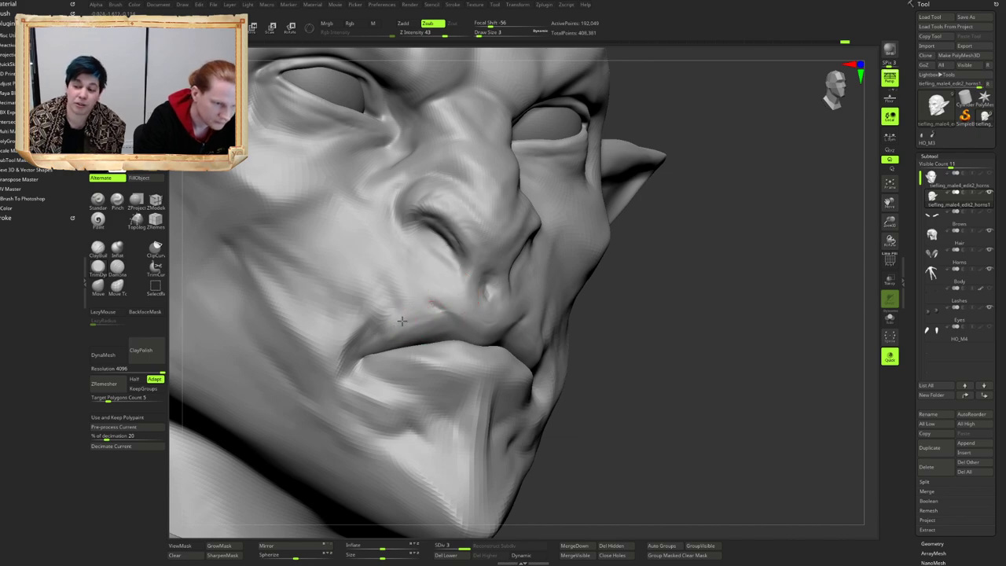
{"action": "mouse_move", "coordinate": [401, 321]}
{"action": "right_mouse_down"}
{"action": "mouse_move", "coordinate": [393, 334]}
{"action": "mouse_move", "coordinate": [527, 265]}
{"action": "mouse_move", "coordinate": [503, 259]}
{"action": "right_mouse_up"}
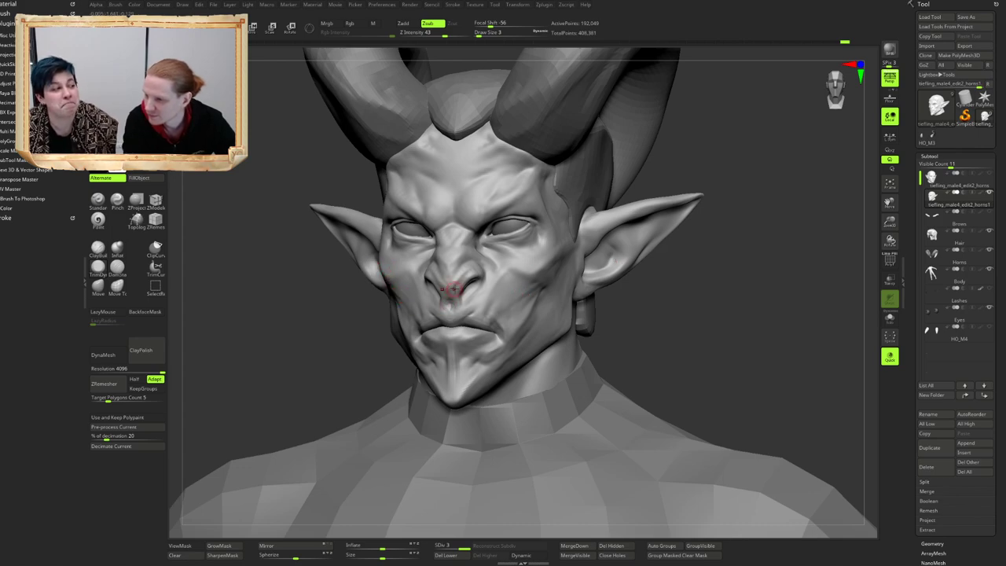
Step: Examine the fangless face and overall bust proportions from the front
{"action": "mouse_move", "coordinate": [438, 294]}
{"action": "right_mouse_down", "text": "ctrl"}
{"action": "mouse_move", "coordinate": [421, 262]}
{"action": "mouse_move", "coordinate": [440, 265]}
{"action": "mouse_move", "coordinate": [393, 266]}
{"action": "mouse_move", "coordinate": [449, 283]}
{"action": "mouse_move", "coordinate": [421, 249]}
{"action": "mouse_move", "coordinate": [444, 267]}
{"action": "mouse_move", "coordinate": [470, 261]}
{"action": "mouse_move", "coordinate": [434, 256]}
{"action": "mouse_move", "coordinate": [505, 259]}
{"action": "mouse_move", "coordinate": [484, 259]}
{"action": "mouse_move", "coordinate": [490, 274]}
{"action": "mouse_move", "coordinate": [529, 253]}
{"action": "mouse_move", "coordinate": [504, 253]}
{"action": "mouse_move", "coordinate": [513, 250]}
{"action": "right_mouse_up", "text": "ctrl"}
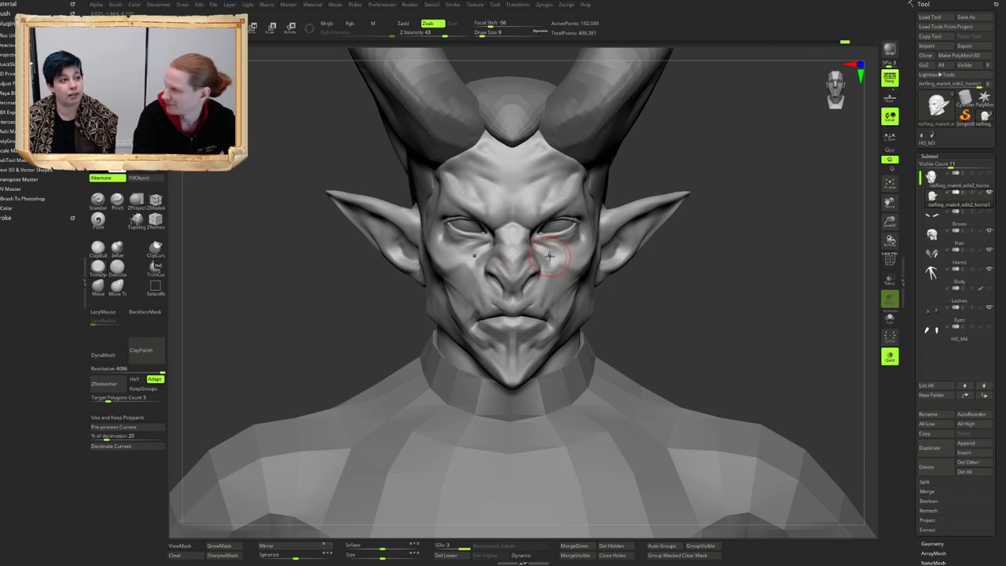
{"action": "mouse_move", "coordinate": [538, 257]}
{"action": "right_mouse_down", "text": "ctrl"}
{"action": "mouse_move", "coordinate": [539, 237]}
{"action": "mouse_move", "coordinate": [538, 261]}
{"action": "right_mouse_up", "text": "ctrl"}
{"action": "mouse_move", "coordinate": [519, 259]}
{"action": "right_mouse_down"}
{"action": "mouse_move", "coordinate": [486, 264]}
{"action": "mouse_move", "coordinate": [515, 267]}
{"action": "mouse_move", "coordinate": [509, 257]}
{"action": "right_mouse_up"}
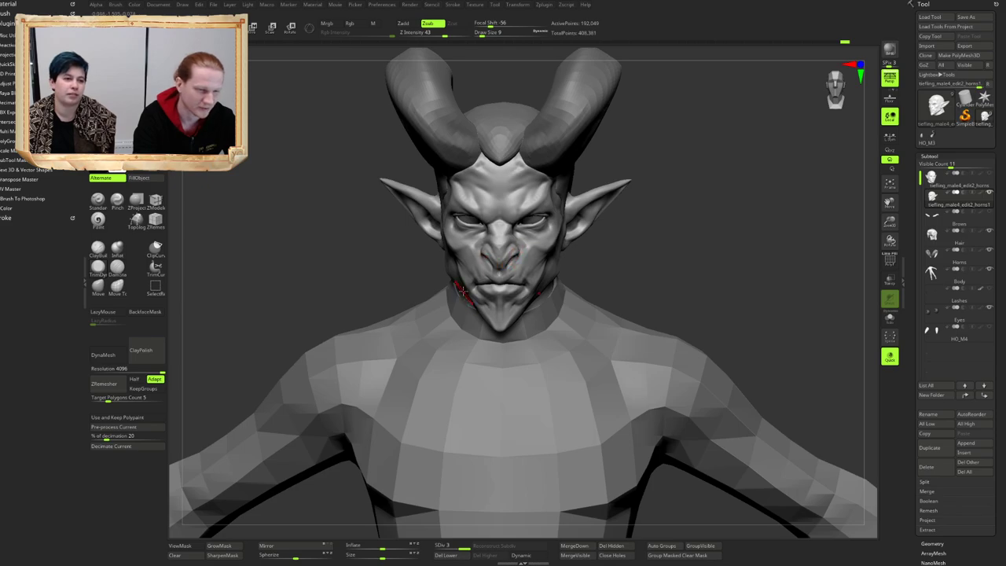
{"action": "right_click_drag", "start_coordinate": [463, 293], "coordinate": [452, 282]}
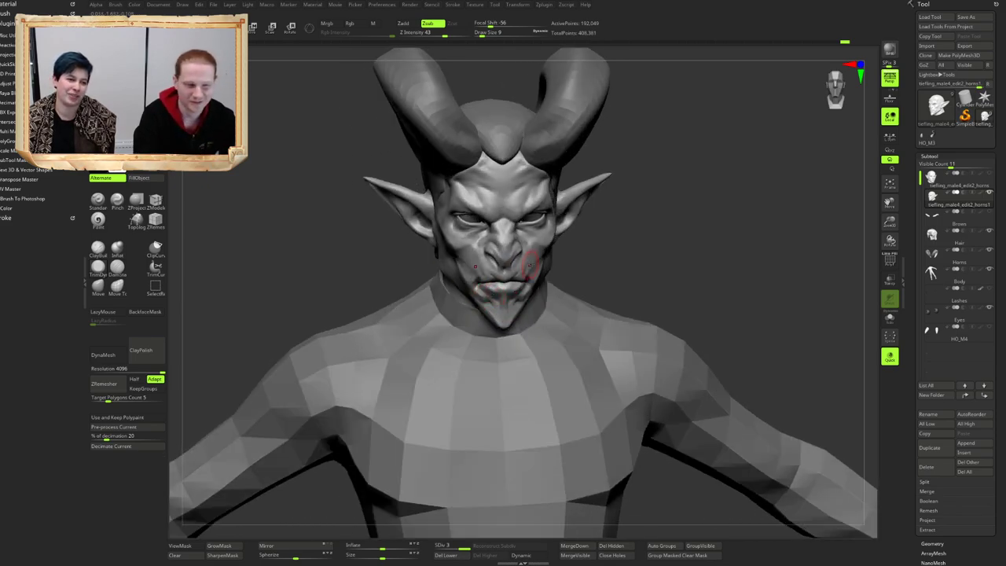
{"action": "mouse_move", "coordinate": [531, 266]}
{"action": "right_mouse_down"}
{"action": "mouse_move", "coordinate": [509, 262]}
{"action": "mouse_move", "coordinate": [515, 293]}
{"action": "mouse_move", "coordinate": [536, 266]}
{"action": "mouse_move", "coordinate": [515, 249]}
{"action": "mouse_move", "coordinate": [471, 283]}
{"action": "mouse_move", "coordinate": [488, 266]}
{"action": "mouse_move", "coordinate": [488, 231]}
{"action": "mouse_move", "coordinate": [488, 260]}
{"action": "right_mouse_up"}
Step: Refine the creases beside the nose and under the eye with Dam Standard, and undo the last stroke
{"action": "key", "text": "2"}
{"action": "mouse_move", "coordinate": [489, 261]}
{"action": "right_mouse_down"}
{"action": "mouse_move", "coordinate": [464, 247]}
{"action": "mouse_move", "coordinate": [472, 261]}
{"action": "right_mouse_up"}
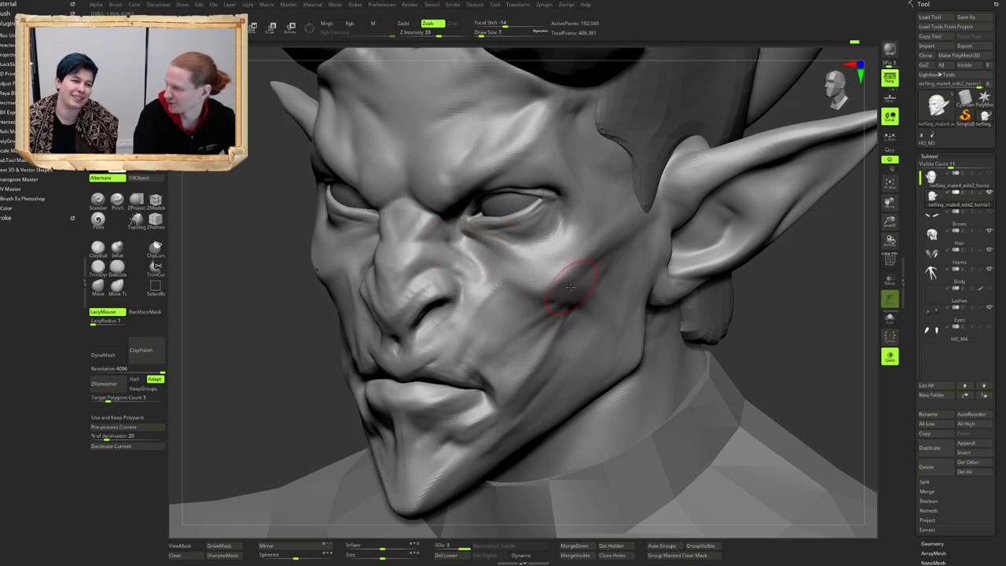
{"action": "mouse_move", "coordinate": [543, 293]}
{"action": "right_mouse_down", "text": "ctrl"}
{"action": "mouse_move", "coordinate": [477, 229]}
{"action": "mouse_move", "coordinate": [484, 270]}
{"action": "mouse_move", "coordinate": [465, 248]}
{"action": "mouse_move", "coordinate": [469, 264]}
{"action": "mouse_move", "coordinate": [448, 254]}
{"action": "mouse_move", "coordinate": [488, 236]}
{"action": "mouse_move", "coordinate": [424, 203]}
{"action": "mouse_move", "coordinate": [506, 238]}
{"action": "mouse_move", "coordinate": [486, 271]}
{"action": "mouse_move", "coordinate": [519, 228]}
{"action": "mouse_move", "coordinate": [529, 236]}
{"action": "mouse_move", "coordinate": [513, 227]}
{"action": "mouse_move", "coordinate": [500, 267]}
{"action": "mouse_move", "coordinate": [479, 275]}
{"action": "mouse_move", "coordinate": [471, 266]}
{"action": "mouse_move", "coordinate": [511, 259]}
{"action": "mouse_move", "coordinate": [472, 276]}
{"action": "right_mouse_up", "text": "ctrl"}
{"action": "key", "text": "ctrl+z"}
Step: Build up the folds around the nose and cheek with ClayBuildup and deepen their creases with Dam Standard
{"action": "key", "text": "b"}
{"action": "key", "text": "c"}
{"action": "key", "text": "b"}
{"action": "key", "text": "b"}
{"action": "key", "text": "d"}
{"action": "key", "text": "s"}
Step: Build up the snarl fold above the nostril wing with ClayBuildup at intensity 20 and smooth it
{"action": "key", "text": "b"}
{"action": "key", "text": "c"}
{"action": "key", "text": "b"}
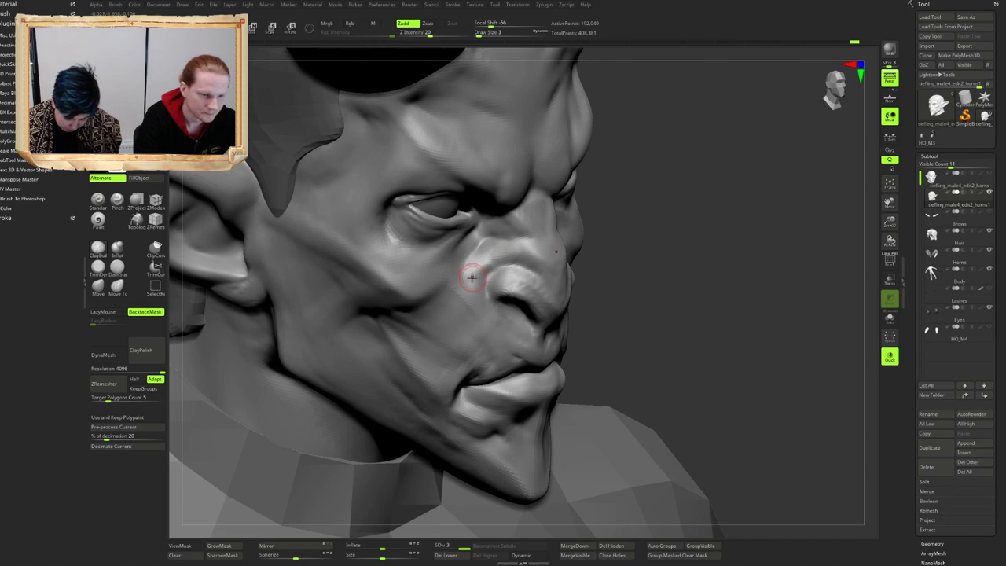
{"action": "left_click_drag", "start_coordinate": [501, 256], "coordinate": [474, 269]}
{"action": "right_click_drag", "start_coordinate": [487, 265], "coordinate": [428, 263]}
{"action": "mouse_move", "coordinate": [567, 254]}
{"action": "right_mouse_down"}
{"action": "mouse_move", "coordinate": [498, 257]}
{"action": "mouse_move", "coordinate": [477, 245]}
{"action": "mouse_move", "coordinate": [516, 258]}
{"action": "right_mouse_up"}
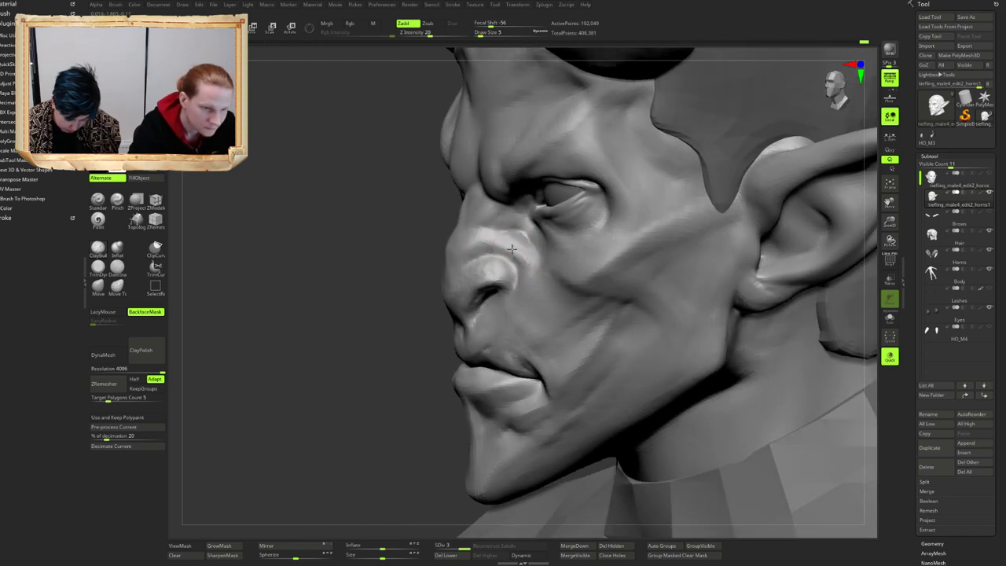
{"action": "left_click_drag", "start_coordinate": [511, 249], "coordinate": [527, 263]}
{"action": "right_click_drag", "start_coordinate": [518, 238], "coordinate": [521, 263]}
{"action": "left_click_drag", "start_coordinate": [521, 258], "coordinate": [513, 263], "text": "shift"}
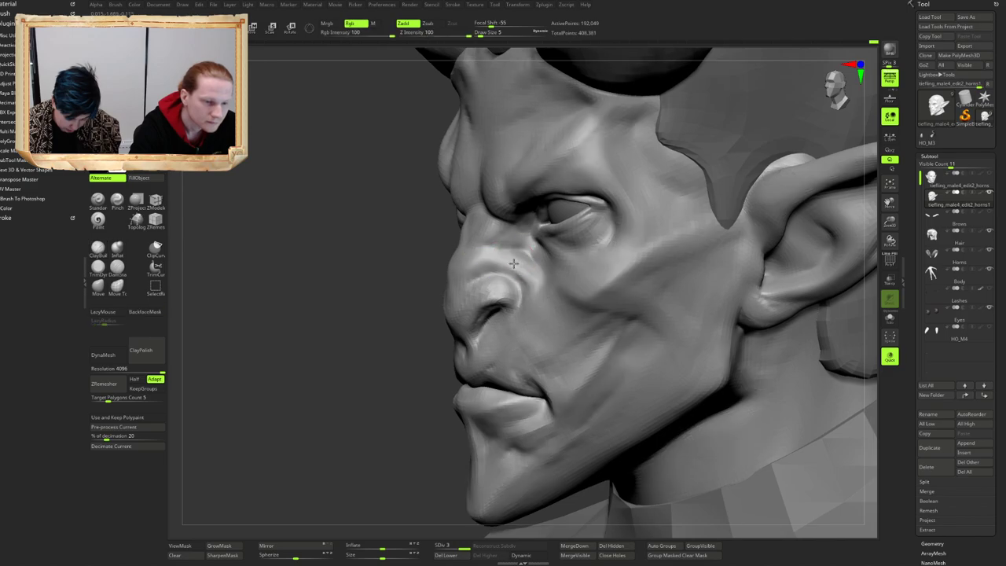
Step: Build up the fold between the nostril wing and cheek with ClayBuildup at intensity 20, and smooth it
{"action": "right_click_drag", "start_coordinate": [506, 261], "coordinate": [525, 258]}
{"action": "left_click_drag", "start_coordinate": [502, 260], "coordinate": [511, 250]}
{"action": "right_click_drag", "start_coordinate": [511, 251], "coordinate": [508, 249]}
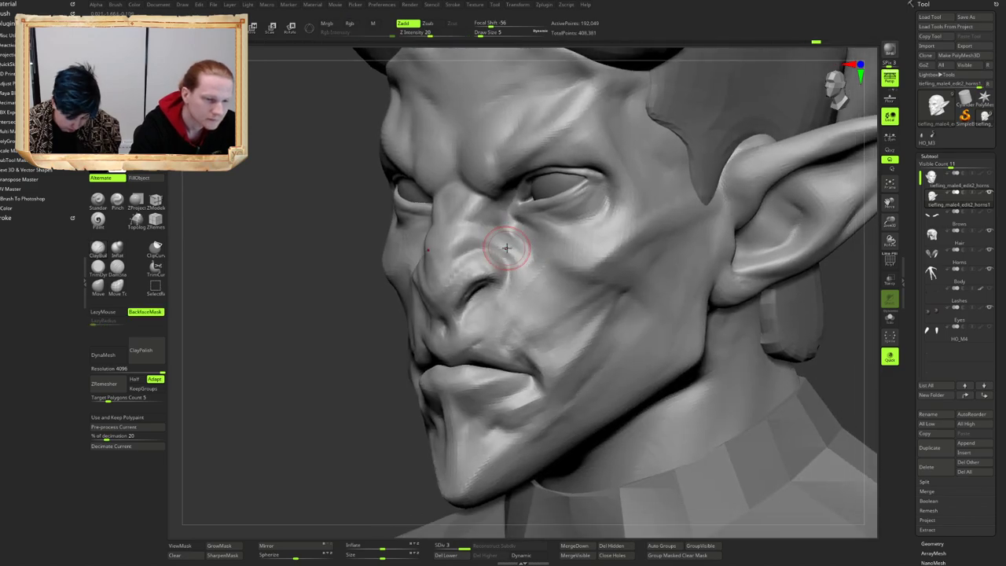
{"action": "left_click_drag", "start_coordinate": [508, 253], "coordinate": [515, 247]}
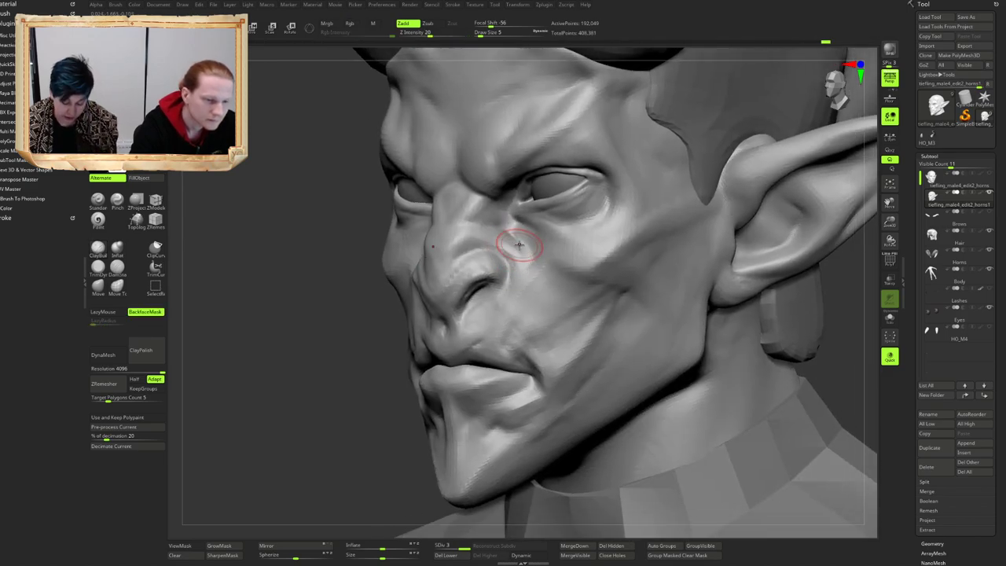
{"action": "mouse_move", "coordinate": [519, 243]}
{"action": "right_mouse_down"}
{"action": "mouse_move", "coordinate": [505, 235]}
{"action": "mouse_move", "coordinate": [572, 238]}
{"action": "right_mouse_up"}
{"action": "mouse_move", "coordinate": [428, 240]}
{"action": "right_mouse_down"}
{"action": "mouse_move", "coordinate": [456, 245]}
{"action": "mouse_move", "coordinate": [406, 242]}
{"action": "right_mouse_up"}
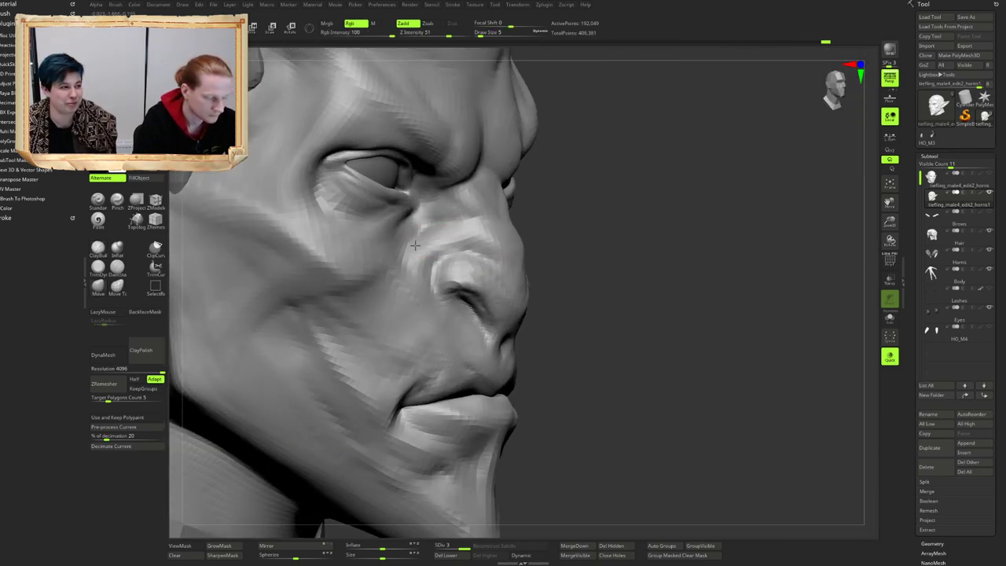
{"action": "left_click_drag", "start_coordinate": [427, 246], "coordinate": [428, 253], "text": "shift"}
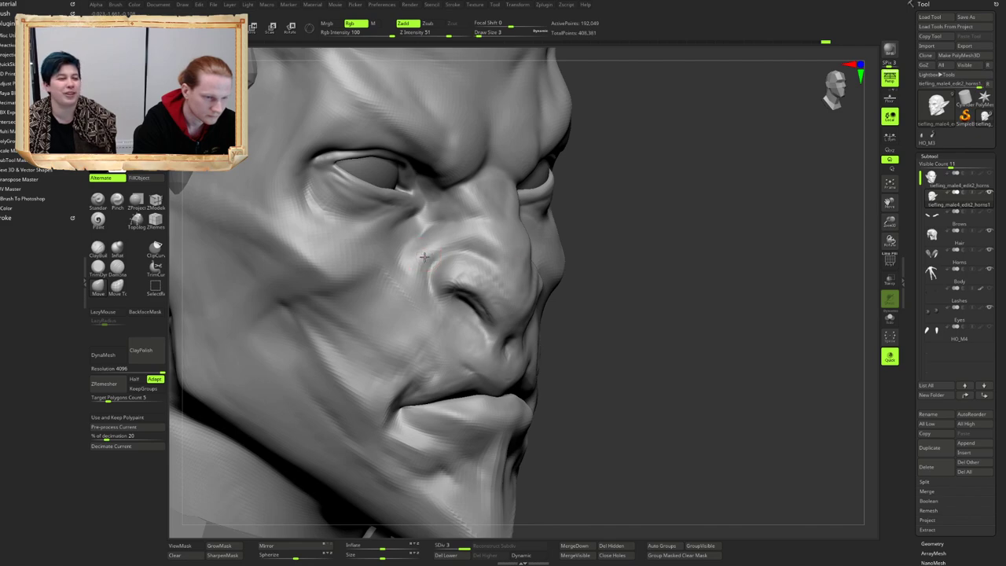
Step: Smooth the side of the nose and the top of the nostril wing
{"action": "right_click_drag", "start_coordinate": [425, 252], "coordinate": [476, 233]}
{"action": "key", "text": "1"}
{"action": "mouse_move", "coordinate": [517, 275]}
{"action": "right_mouse_down", "text": "alt"}
{"action": "mouse_move", "coordinate": [514, 247]}
{"action": "mouse_move", "coordinate": [480, 251]}
{"action": "mouse_move", "coordinate": [467, 236]}
{"action": "right_mouse_up", "text": "alt"}
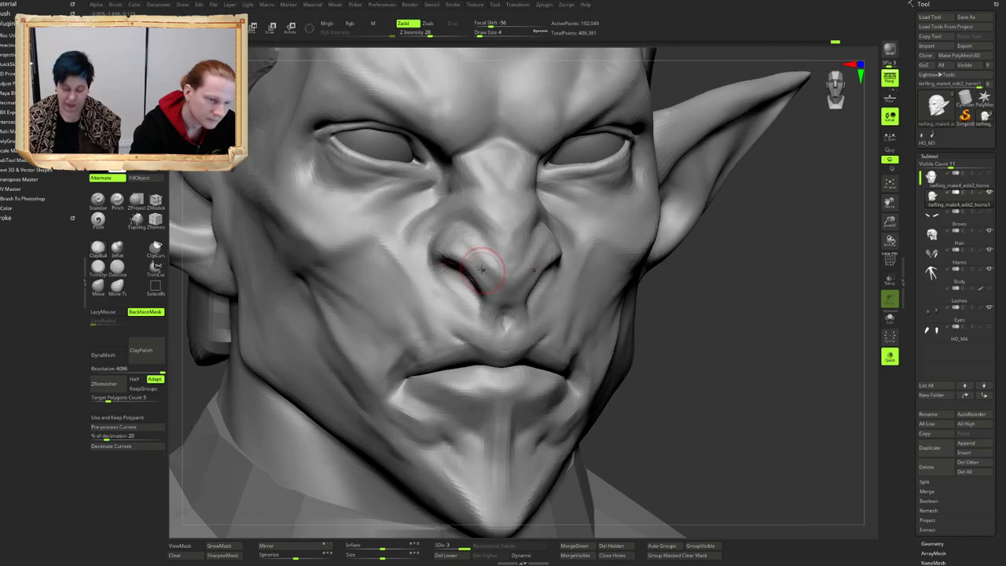
{"action": "mouse_move", "coordinate": [519, 278]}
{"action": "right_mouse_down", "text": "alt"}
{"action": "mouse_move", "coordinate": [512, 247]}
{"action": "mouse_move", "coordinate": [481, 233]}
{"action": "mouse_move", "coordinate": [495, 230]}
{"action": "right_mouse_up", "text": "alt"}
{"action": "mouse_move", "coordinate": [525, 196]}
{"action": "right_mouse_down"}
{"action": "mouse_move", "coordinate": [489, 236]}
{"action": "mouse_move", "coordinate": [473, 234]}
{"action": "right_mouse_up"}
{"action": "left_click_drag", "start_coordinate": [486, 234], "coordinate": [480, 241], "text": "shift"}
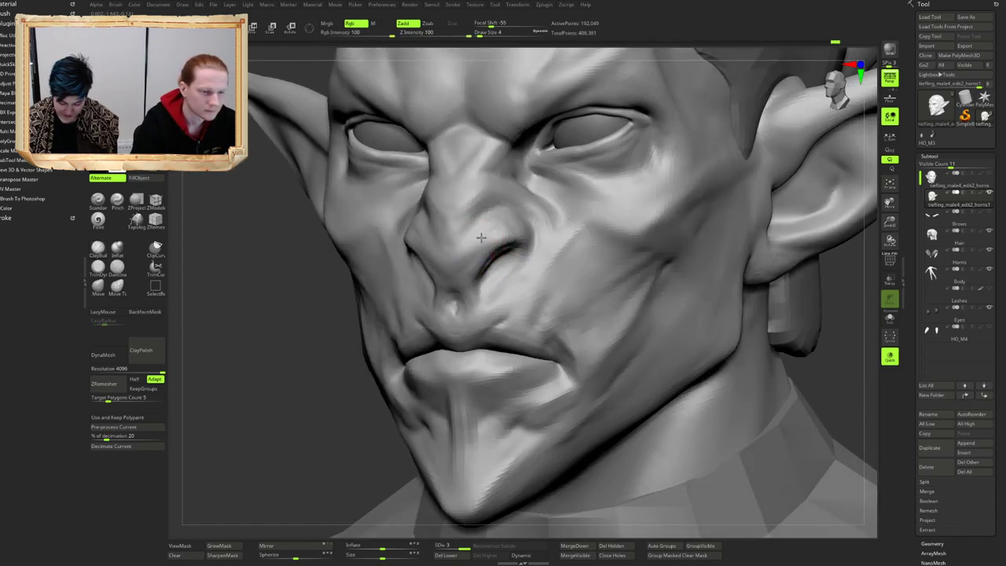
{"action": "right_click_drag", "start_coordinate": [481, 240], "coordinate": [464, 262]}
{"action": "left_click_drag", "start_coordinate": [460, 259], "coordinate": [483, 236], "text": "shift"}
{"action": "mouse_move", "coordinate": [484, 236]}
{"action": "right_mouse_down"}
{"action": "mouse_move", "coordinate": [470, 240]}
{"action": "mouse_move", "coordinate": [496, 229]}
{"action": "mouse_move", "coordinate": [482, 225]}
{"action": "mouse_move", "coordinate": [537, 218]}
{"action": "mouse_move", "coordinate": [497, 203]}
{"action": "right_mouse_up"}
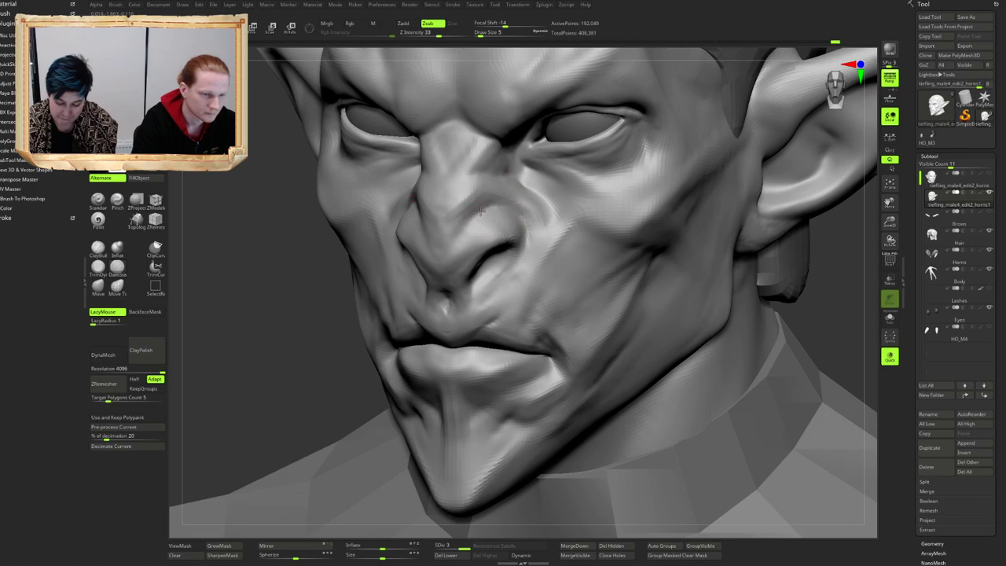
Step: Try a Dam Standard crease at intensity 33 across the nose's side, switch to ClayBuildup and undo the last stroke
{"action": "left_click_drag", "start_coordinate": [481, 211], "coordinate": [465, 220]}
{"action": "right_click_drag", "start_coordinate": [503, 206], "coordinate": [464, 215]}
{"action": "key", "text": "b"}
{"action": "key", "text": "c"}
{"action": "key", "text": "b"}
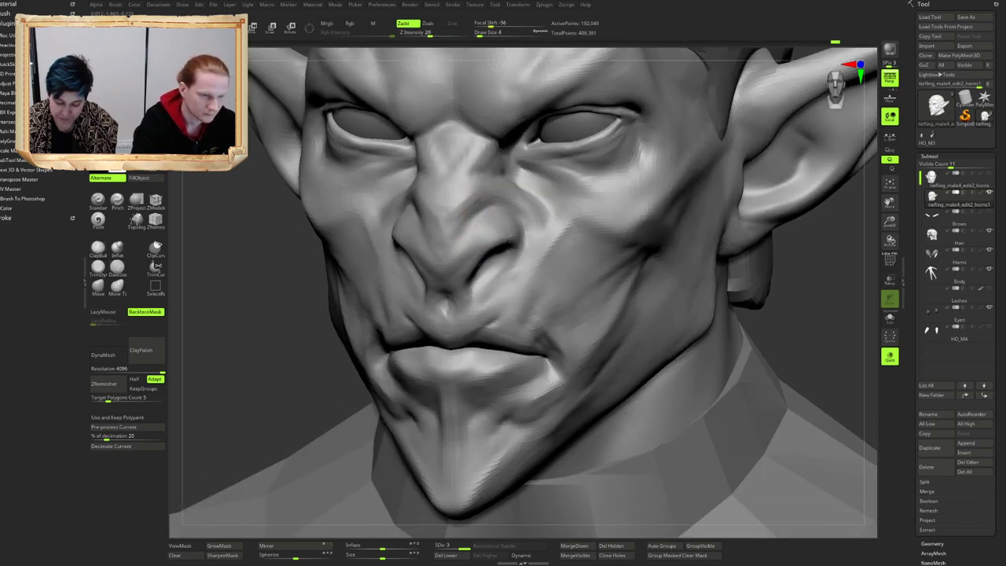
{"action": "key", "text": "ctrl+z"}
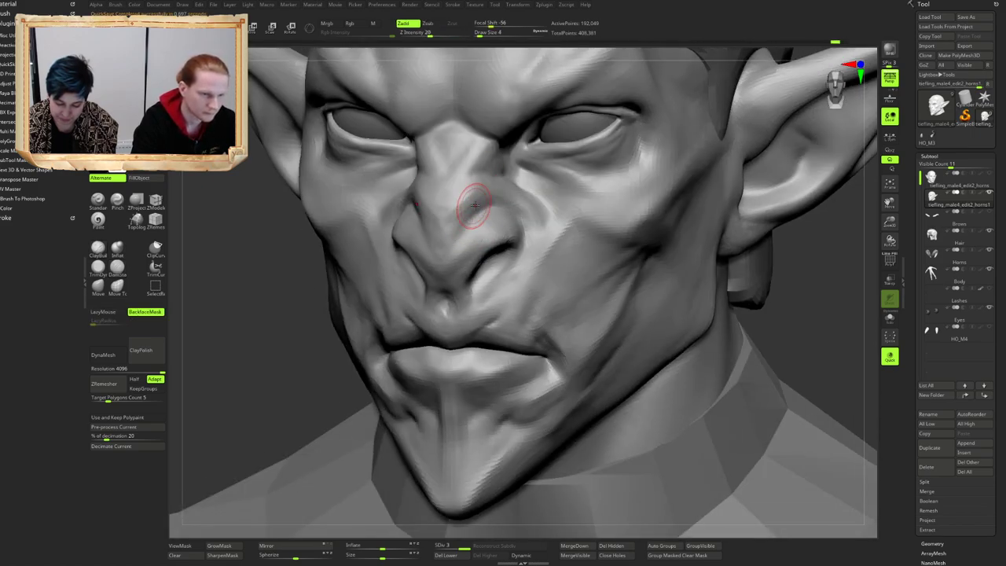
Step: Build up the nostril wing and nose tip with ClayBuildup at draw size 4 and smooth the added volume
{"action": "left_click_drag", "start_coordinate": [459, 217], "coordinate": [440, 232]}
{"action": "mouse_move", "coordinate": [416, 218]}
{"action": "right_mouse_down"}
{"action": "mouse_move", "coordinate": [473, 206]}
{"action": "mouse_move", "coordinate": [504, 216]}
{"action": "right_mouse_up"}
{"action": "mouse_move", "coordinate": [504, 217]}
{"action": "right_mouse_down", "text": "ctrl"}
{"action": "mouse_move", "coordinate": [499, 189]}
{"action": "mouse_move", "coordinate": [469, 237]}
{"action": "mouse_move", "coordinate": [490, 243]}
{"action": "mouse_move", "coordinate": [474, 226]}
{"action": "right_mouse_up", "text": "ctrl"}
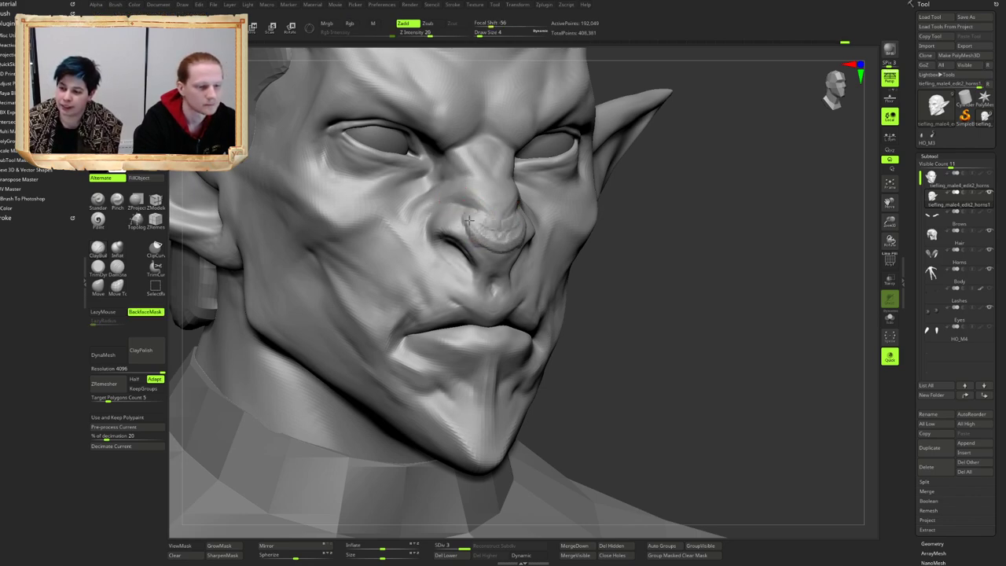
{"action": "right_click_drag", "start_coordinate": [464, 235], "coordinate": [508, 213]}
{"action": "left_click_drag", "start_coordinate": [508, 213], "coordinate": [489, 209], "text": "shift"}
Step: Shape the inside of the nostril opening with ClayBuildup at draw size 3 and intensity 20, undoing an unwanted stroke
{"action": "mouse_move", "coordinate": [582, 214]}
{"action": "right_mouse_down"}
{"action": "mouse_move", "coordinate": [496, 211]}
{"action": "mouse_move", "coordinate": [486, 219]}
{"action": "mouse_move", "coordinate": [503, 225]}
{"action": "mouse_move", "coordinate": [461, 260]}
{"action": "right_mouse_up"}
{"action": "key", "text": "3"}
{"action": "key", "text": "1"}
{"action": "mouse_move", "coordinate": [488, 234]}
{"action": "right_mouse_down"}
{"action": "mouse_move", "coordinate": [436, 239]}
{"action": "mouse_move", "coordinate": [472, 261]}
{"action": "right_mouse_up"}
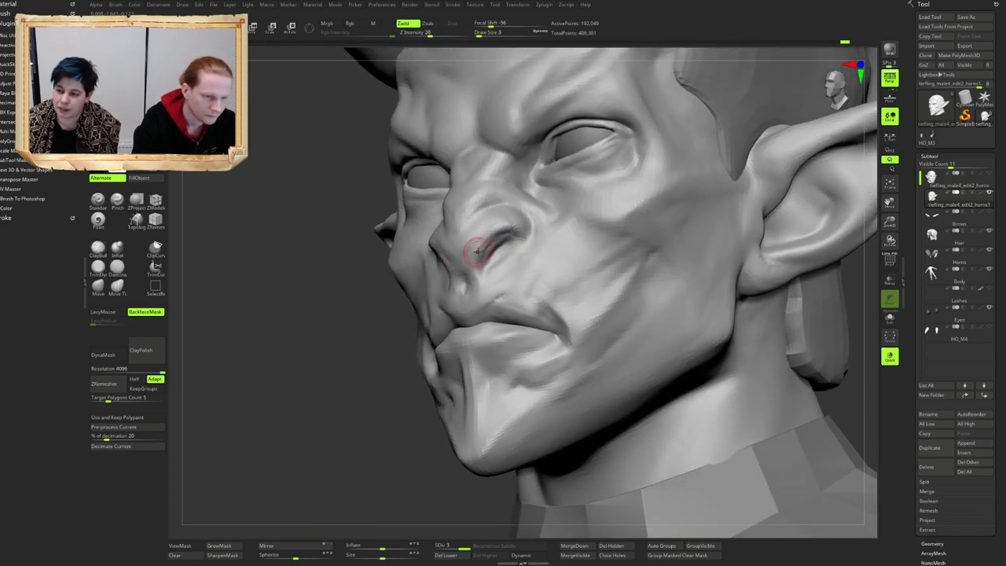
{"action": "key", "text": "ctrl+z"}
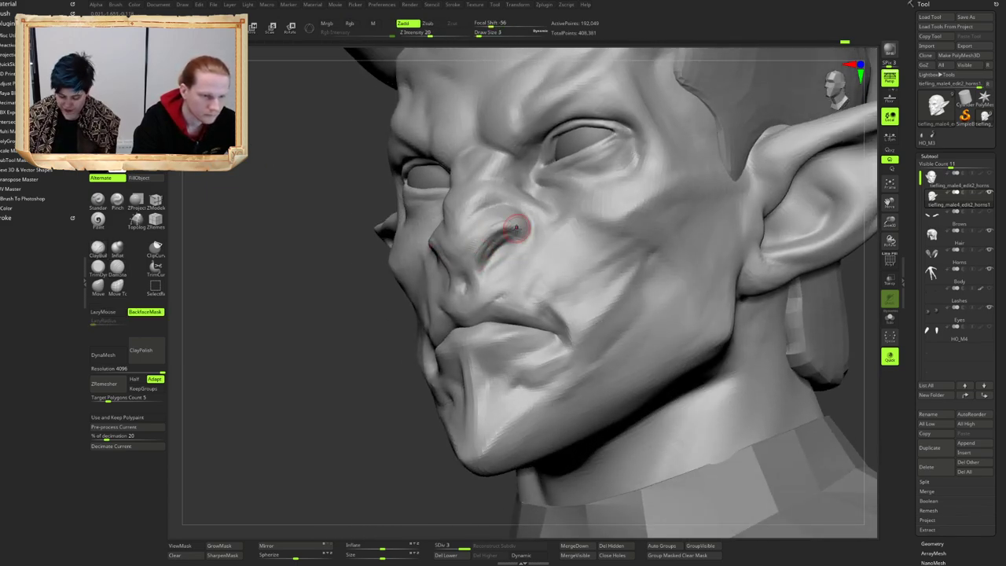
{"action": "mouse_move", "coordinate": [516, 229]}
{"action": "right_mouse_down"}
{"action": "mouse_move", "coordinate": [499, 200]}
{"action": "mouse_move", "coordinate": [491, 257]}
{"action": "mouse_move", "coordinate": [495, 242]}
{"action": "mouse_move", "coordinate": [516, 248]}
{"action": "mouse_move", "coordinate": [501, 253]}
{"action": "right_mouse_up"}
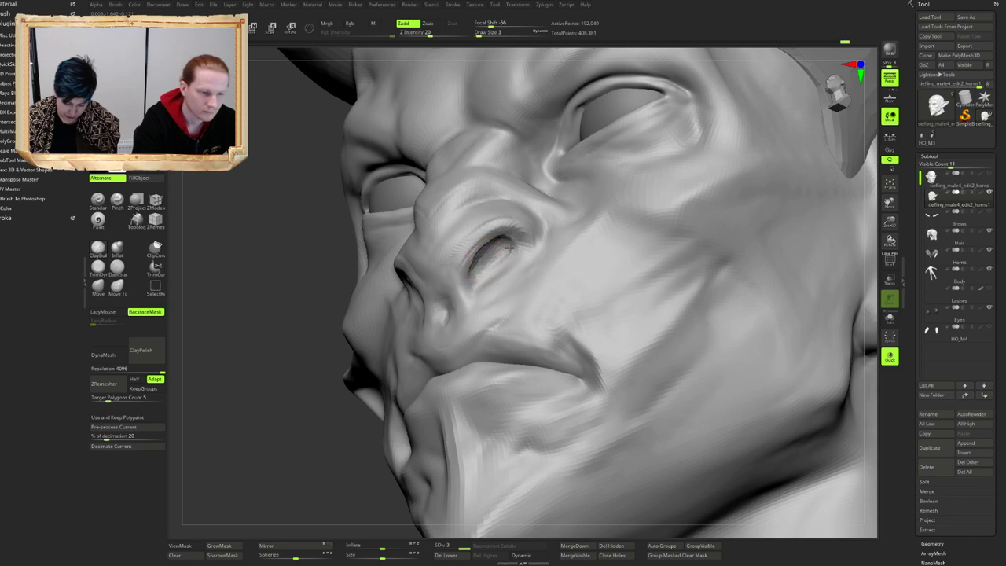
{"action": "left_click_drag", "start_coordinate": [509, 244], "coordinate": [500, 241]}
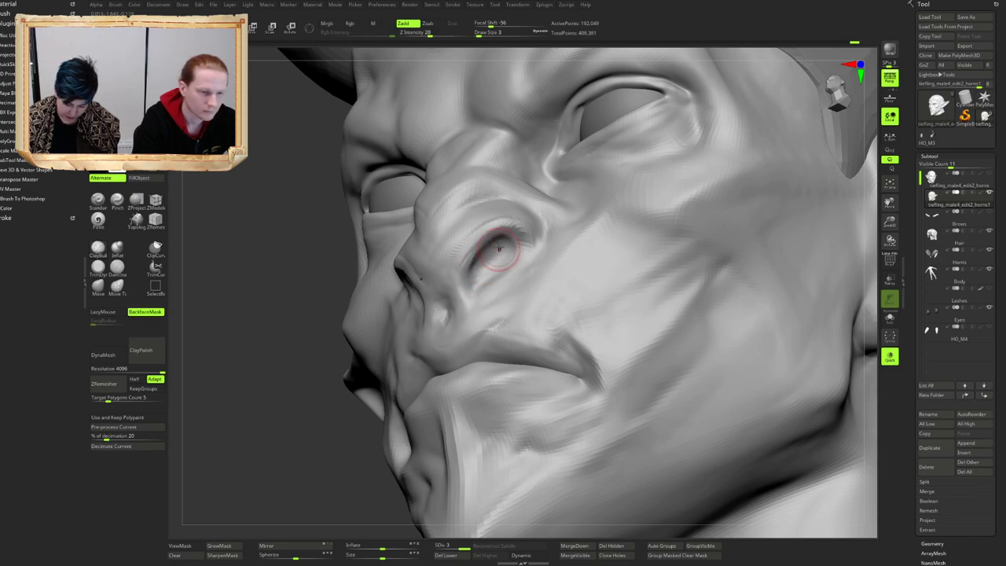
Step: Examine the nose in profile and the proportions of the whole horned bust from front and three-quarter views
{"action": "mouse_move", "coordinate": [511, 253]}
{"action": "right_mouse_down"}
{"action": "mouse_move", "coordinate": [494, 221]}
{"action": "mouse_move", "coordinate": [476, 216]}
{"action": "mouse_move", "coordinate": [462, 218]}
{"action": "mouse_move", "coordinate": [469, 231]}
{"action": "mouse_move", "coordinate": [408, 245]}
{"action": "mouse_move", "coordinate": [422, 248]}
{"action": "mouse_move", "coordinate": [409, 254]}
{"action": "right_mouse_up"}
{"action": "key", "text": "b"}
{"action": "key", "text": "d"}
{"action": "key", "text": "s"}
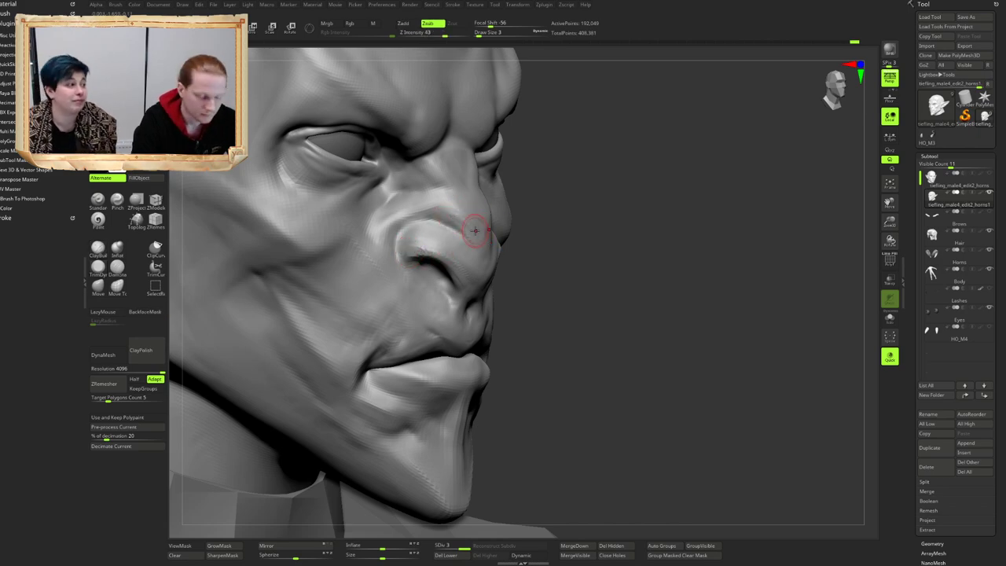
{"action": "key", "text": "bracketright"}
{"action": "mouse_move", "coordinate": [476, 231]}
{"action": "right_mouse_down"}
{"action": "mouse_move", "coordinate": [467, 220]}
{"action": "mouse_move", "coordinate": [475, 234]}
{"action": "mouse_move", "coordinate": [434, 231]}
{"action": "mouse_move", "coordinate": [448, 236]}
{"action": "right_mouse_up"}
{"action": "mouse_move", "coordinate": [449, 235]}
{"action": "right_mouse_down", "text": "ctrl"}
{"action": "mouse_move", "coordinate": [478, 264]}
{"action": "mouse_move", "coordinate": [427, 232]}
{"action": "mouse_move", "coordinate": [439, 244]}
{"action": "mouse_move", "coordinate": [460, 221]}
{"action": "mouse_move", "coordinate": [484, 256]}
{"action": "mouse_move", "coordinate": [476, 227]}
{"action": "mouse_move", "coordinate": [490, 235]}
{"action": "mouse_move", "coordinate": [487, 227]}
{"action": "right_mouse_up", "text": "ctrl"}
{"action": "key", "text": "b"}
{"action": "key", "text": "d"}
{"action": "key", "text": "s"}
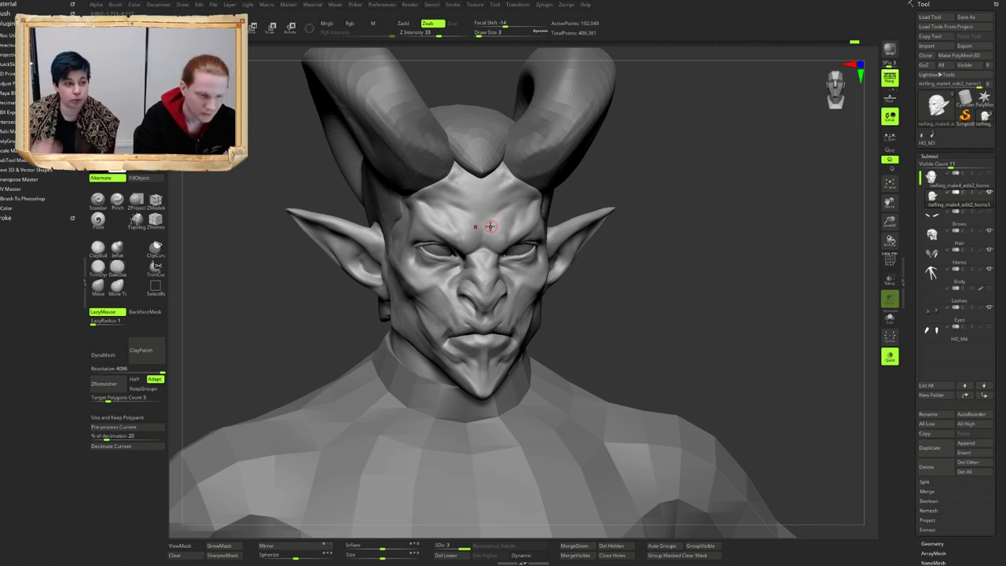
{"action": "mouse_move", "coordinate": [490, 227]}
{"action": "right_mouse_down"}
{"action": "mouse_move", "coordinate": [477, 228]}
{"action": "mouse_move", "coordinate": [478, 206]}
{"action": "mouse_move", "coordinate": [490, 242]}
{"action": "mouse_move", "coordinate": [492, 213]}
{"action": "right_mouse_up"}
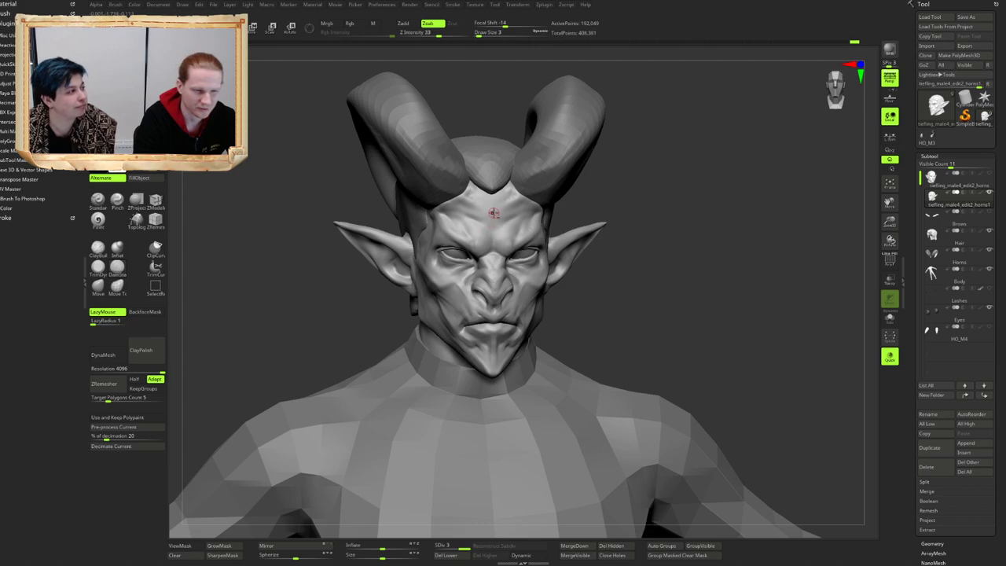
{"action": "right_click_drag", "start_coordinate": [493, 212], "coordinate": [491, 223], "text": "ctrl"}
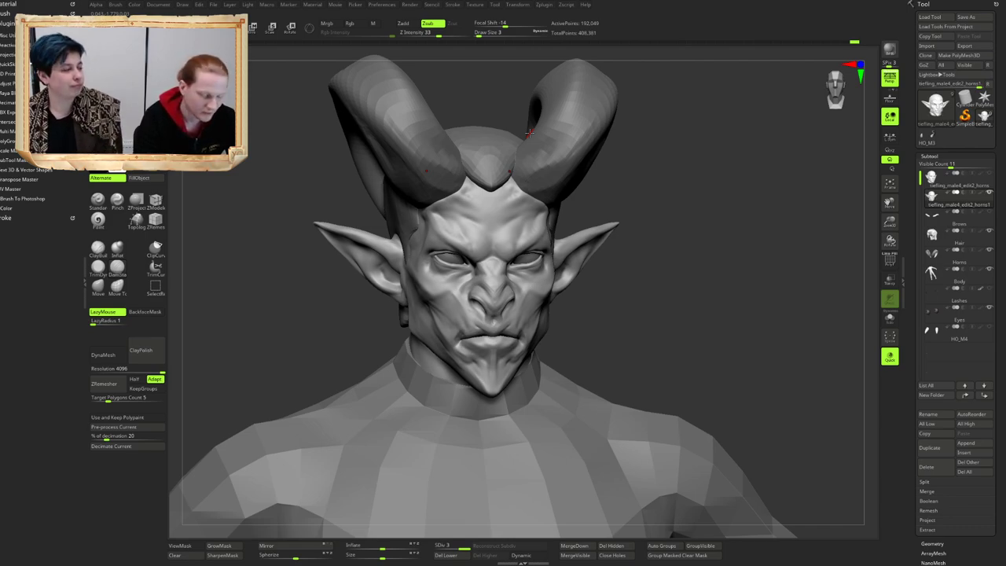
{"action": "right_click_drag", "start_coordinate": [530, 227], "coordinate": [518, 222]}
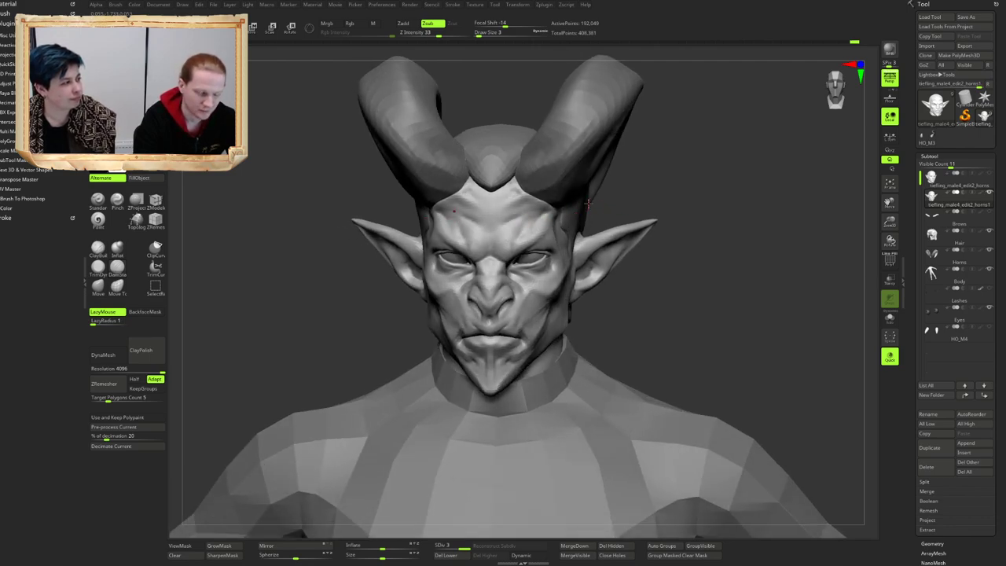
{"action": "mouse_move", "coordinate": [521, 215]}
{"action": "right_mouse_down"}
{"action": "mouse_move", "coordinate": [525, 240]}
{"action": "mouse_move", "coordinate": [510, 223]}
{"action": "mouse_move", "coordinate": [520, 229]}
{"action": "right_mouse_up"}
{"action": "right_click_drag", "start_coordinate": [520, 230], "coordinate": [529, 272], "text": "ctrl"}
{"action": "mouse_move", "coordinate": [529, 272]}
{"action": "right_mouse_down", "text": "ctrl"}
{"action": "mouse_move", "coordinate": [499, 252]}
{"action": "mouse_move", "coordinate": [521, 253]}
{"action": "mouse_move", "coordinate": [492, 254]}
{"action": "mouse_move", "coordinate": [499, 267]}
{"action": "right_mouse_up", "text": "ctrl"}
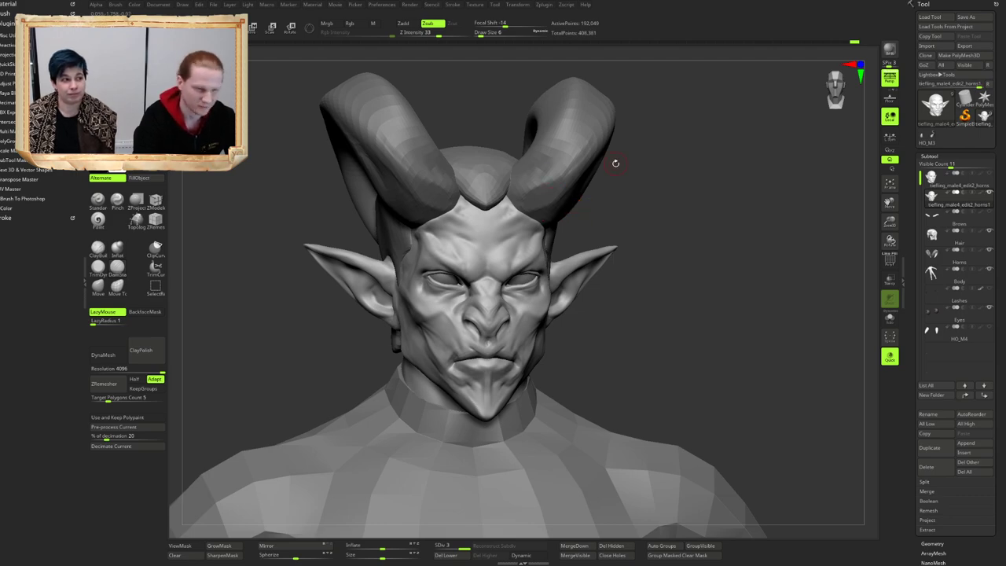
{"action": "right_click_drag", "start_coordinate": [491, 262], "coordinate": [516, 255]}
{"action": "right_click_drag", "start_coordinate": [515, 255], "coordinate": [492, 237], "text": "ctrl"}
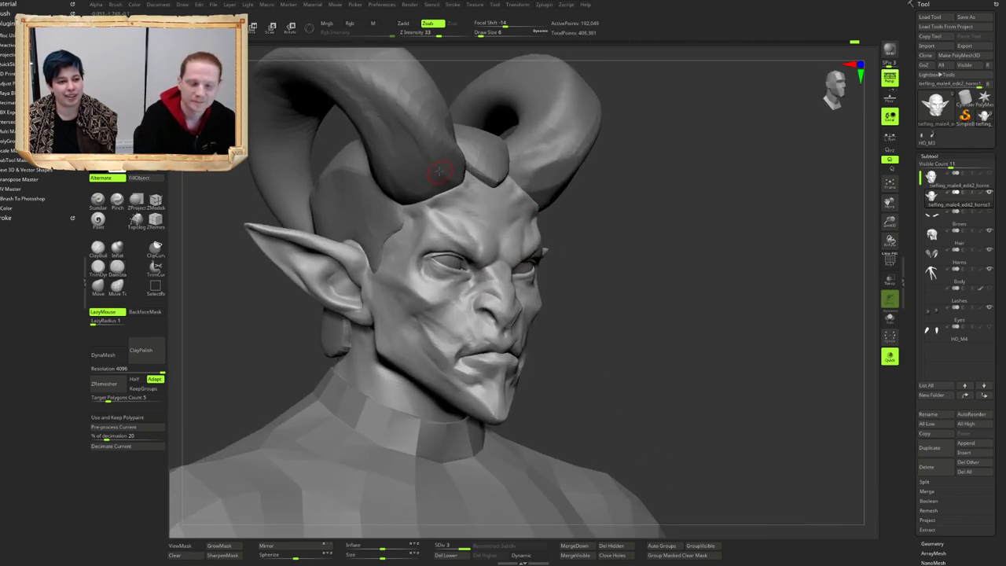
Step: Add volume above the nostril with ClayBuildup at intensity 20 and draw size 5
{"action": "mouse_move", "coordinate": [483, 224]}
{"action": "right_mouse_down"}
{"action": "mouse_move", "coordinate": [491, 251]}
{"action": "mouse_move", "coordinate": [487, 222]}
{"action": "mouse_move", "coordinate": [483, 278]}
{"action": "mouse_move", "coordinate": [486, 243]}
{"action": "mouse_move", "coordinate": [493, 280]}
{"action": "mouse_move", "coordinate": [477, 276]}
{"action": "right_mouse_up"}
{"action": "left_click_drag", "start_coordinate": [476, 276], "coordinate": [487, 287]}
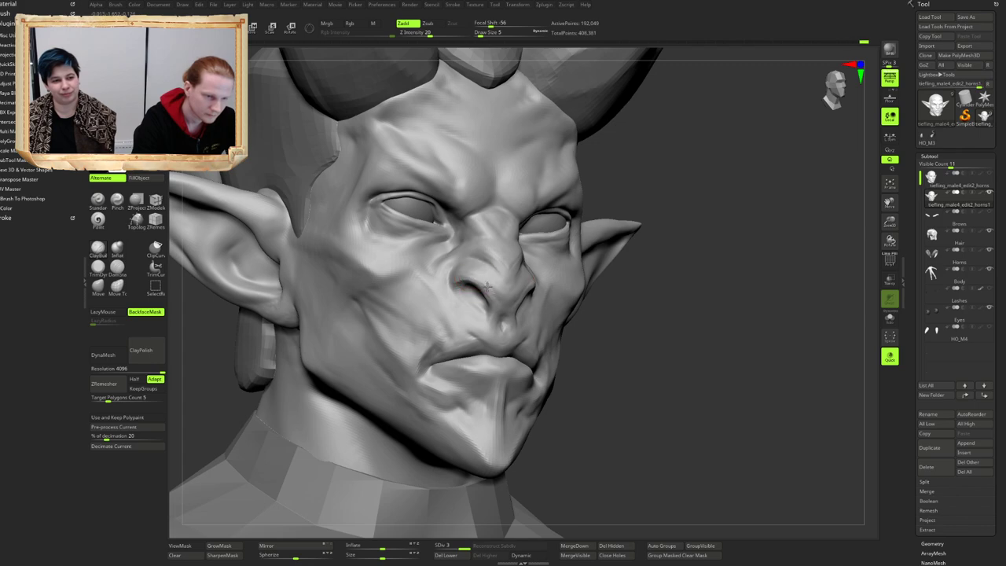
{"action": "mouse_move", "coordinate": [488, 292]}
{"action": "right_mouse_down"}
{"action": "mouse_move", "coordinate": [483, 285]}
{"action": "mouse_move", "coordinate": [495, 297]}
{"action": "mouse_move", "coordinate": [485, 283]}
{"action": "right_mouse_up"}
{"action": "key", "text": "b"}
{"action": "key", "text": "d"}
{"action": "key", "text": "s"}
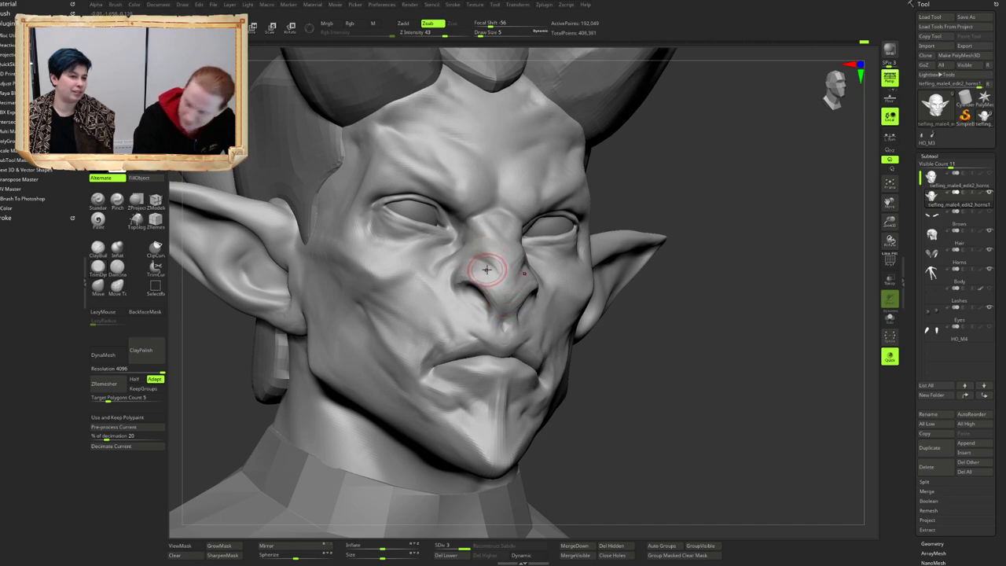
Step: Fill out the nostril wing and the side of the nose with ClayBuildup at draw size 6
{"action": "mouse_move", "coordinate": [471, 262]}
{"action": "right_mouse_down"}
{"action": "mouse_move", "coordinate": [501, 265]}
{"action": "mouse_move", "coordinate": [492, 254]}
{"action": "mouse_move", "coordinate": [500, 202]}
{"action": "mouse_move", "coordinate": [500, 220]}
{"action": "right_mouse_up"}
{"action": "right_click_drag", "start_coordinate": [500, 220], "coordinate": [505, 233], "text": "alt"}
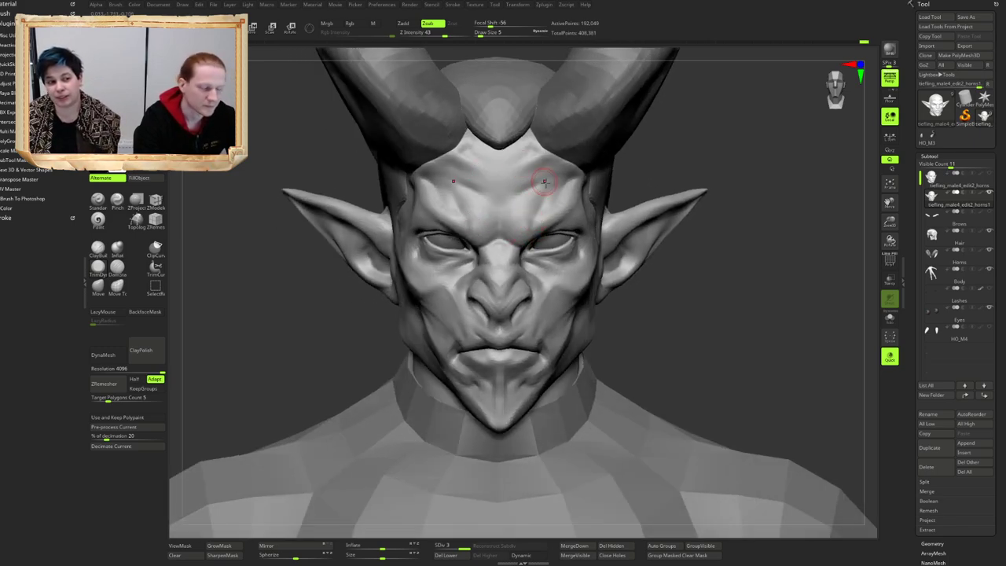
{"action": "right_click_drag", "start_coordinate": [514, 249], "coordinate": [556, 246]}
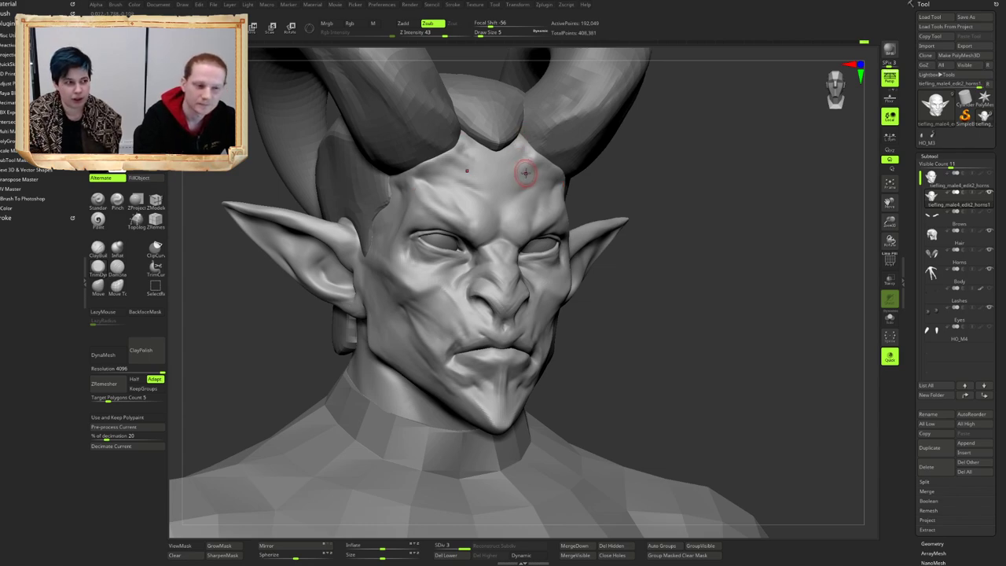
{"action": "mouse_move", "coordinate": [519, 196]}
{"action": "right_mouse_down"}
{"action": "mouse_move", "coordinate": [506, 205]}
{"action": "mouse_move", "coordinate": [496, 187]}
{"action": "right_mouse_up"}
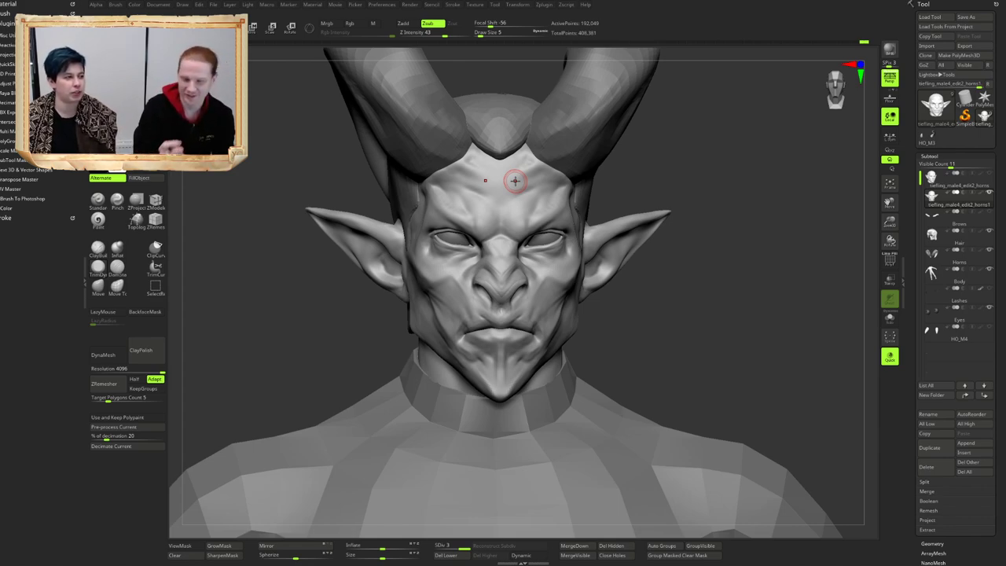
{"action": "mouse_move", "coordinate": [534, 250]}
{"action": "right_mouse_down"}
{"action": "mouse_move", "coordinate": [512, 225]}
{"action": "mouse_move", "coordinate": [490, 251]}
{"action": "mouse_move", "coordinate": [499, 259]}
{"action": "mouse_move", "coordinate": [476, 298]}
{"action": "mouse_move", "coordinate": [472, 274]}
{"action": "mouse_move", "coordinate": [452, 273]}
{"action": "mouse_move", "coordinate": [455, 265]}
{"action": "mouse_move", "coordinate": [492, 286]}
{"action": "mouse_move", "coordinate": [497, 263]}
{"action": "right_mouse_up"}
{"action": "key", "text": "1"}
{"action": "left_click_drag", "start_coordinate": [484, 280], "coordinate": [500, 288]}
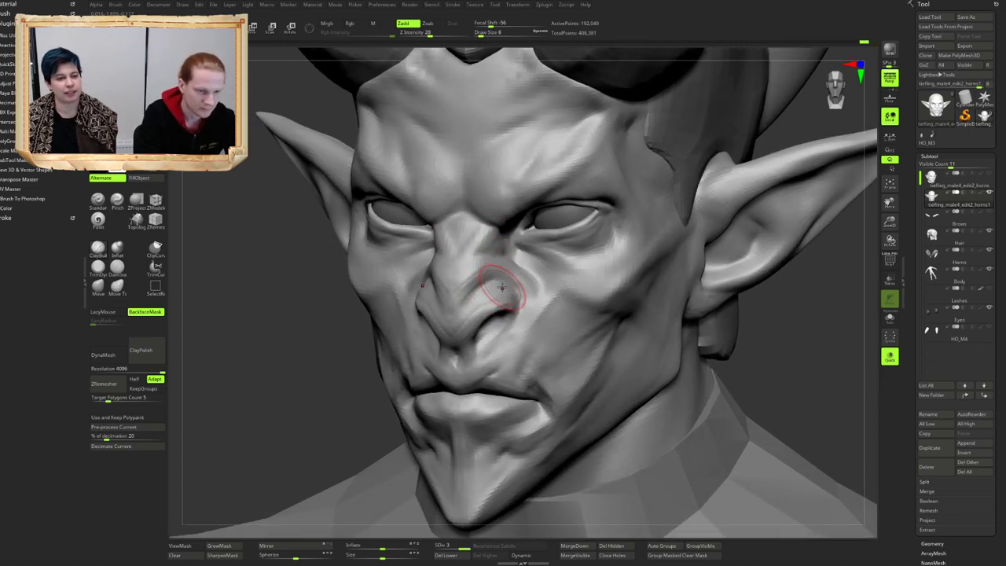
{"action": "right_click_drag", "start_coordinate": [500, 288], "coordinate": [460, 312]}
{"action": "left_click_drag", "start_coordinate": [460, 312], "coordinate": [473, 306]}
{"action": "right_click_drag", "start_coordinate": [470, 303], "coordinate": [503, 291]}
{"action": "mouse_move", "coordinate": [503, 292]}
{"action": "left_mouse_down"}
{"action": "mouse_move", "coordinate": [471, 313]}
{"action": "mouse_move", "coordinate": [511, 305]}
{"action": "left_mouse_up"}
{"action": "right_click_drag", "start_coordinate": [501, 296], "coordinate": [496, 294]}
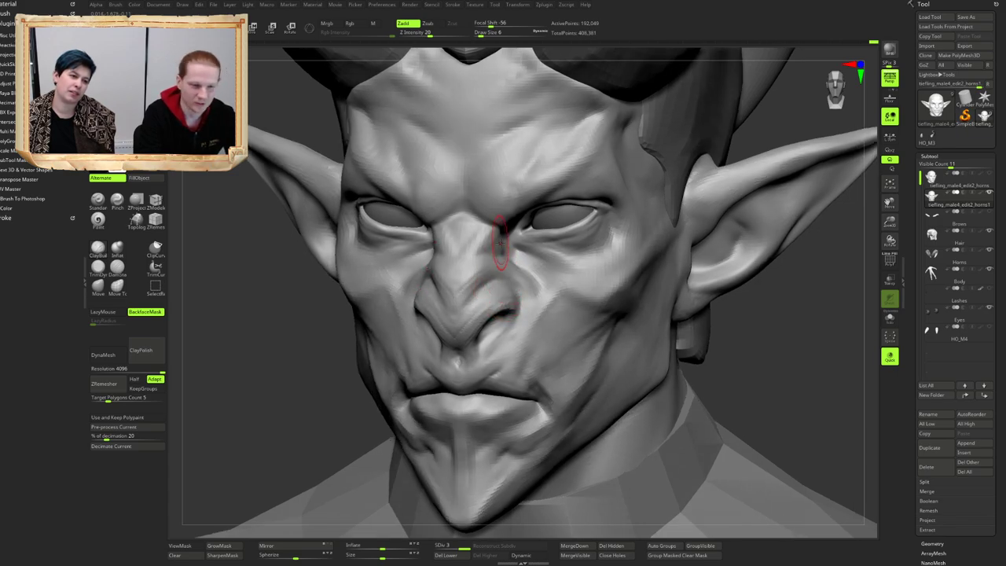
Step: Flatten the front plane of the nose with TrimDynamic at intensity 43 and draw size 6
{"action": "right_click_drag", "start_coordinate": [480, 255], "coordinate": [518, 216]}
{"action": "mouse_move", "coordinate": [417, 259]}
{"action": "right_mouse_down"}
{"action": "mouse_move", "coordinate": [486, 271]}
{"action": "mouse_move", "coordinate": [469, 265]}
{"action": "right_mouse_up"}
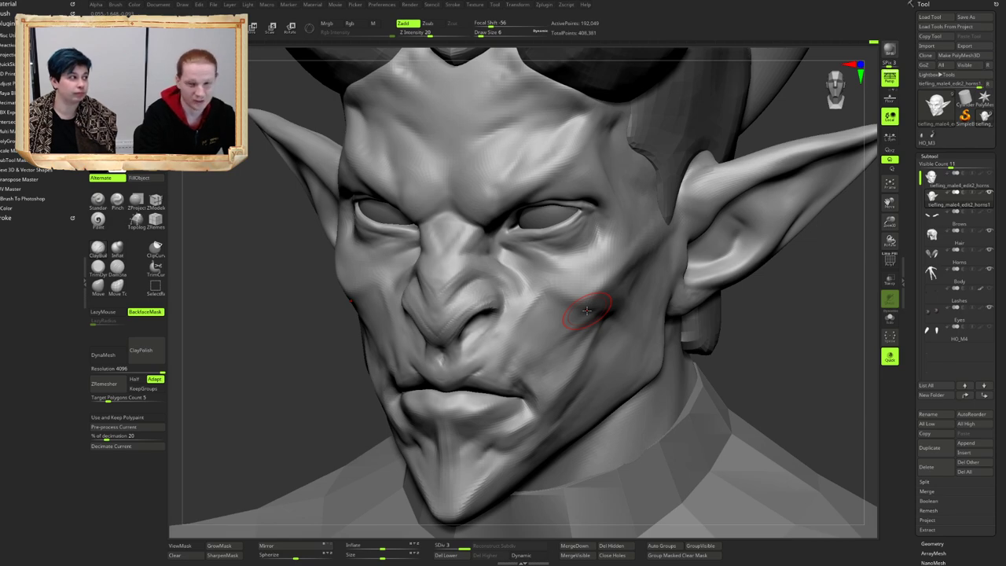
{"action": "right_click_drag", "start_coordinate": [478, 271], "coordinate": [453, 283]}
{"action": "key", "text": "b"}
{"action": "key", "text": "t"}
{"action": "key", "text": "d"}
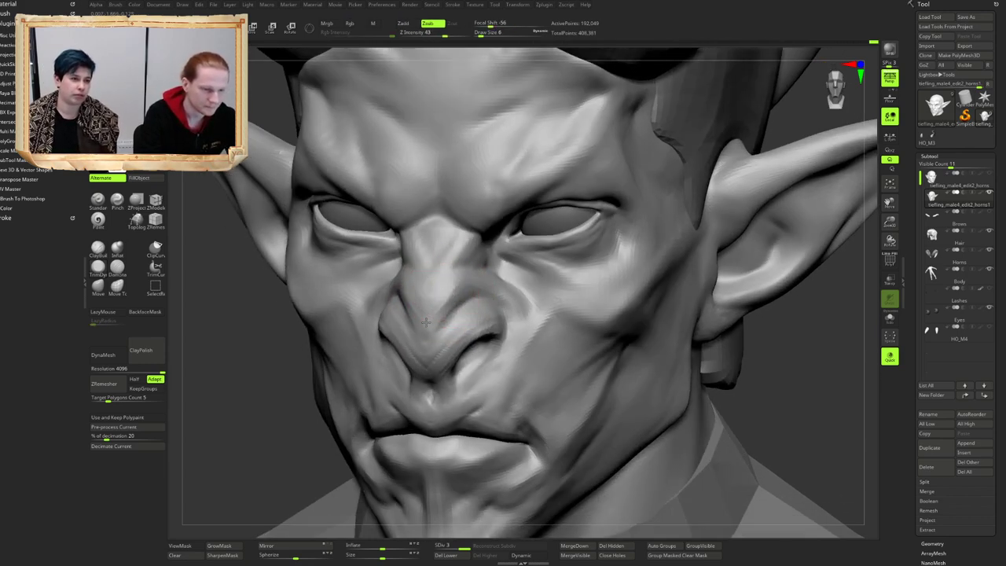
Step: Build up the upper nostril wing with ClayBuildup at intensity 20 and draw size 5
{"action": "key", "text": "b"}
{"action": "key", "text": "c"}
{"action": "key", "text": "b"}
{"action": "right_click_drag", "start_coordinate": [449, 319], "coordinate": [451, 303]}
{"action": "mouse_move", "coordinate": [451, 303]}
{"action": "right_mouse_down"}
{"action": "mouse_move", "coordinate": [456, 321]}
{"action": "mouse_move", "coordinate": [456, 254]}
{"action": "mouse_move", "coordinate": [433, 268]}
{"action": "mouse_move", "coordinate": [469, 263]}
{"action": "mouse_move", "coordinate": [481, 287]}
{"action": "mouse_move", "coordinate": [459, 268]}
{"action": "mouse_move", "coordinate": [465, 278]}
{"action": "mouse_move", "coordinate": [448, 333]}
{"action": "mouse_move", "coordinate": [444, 288]}
{"action": "right_mouse_up"}
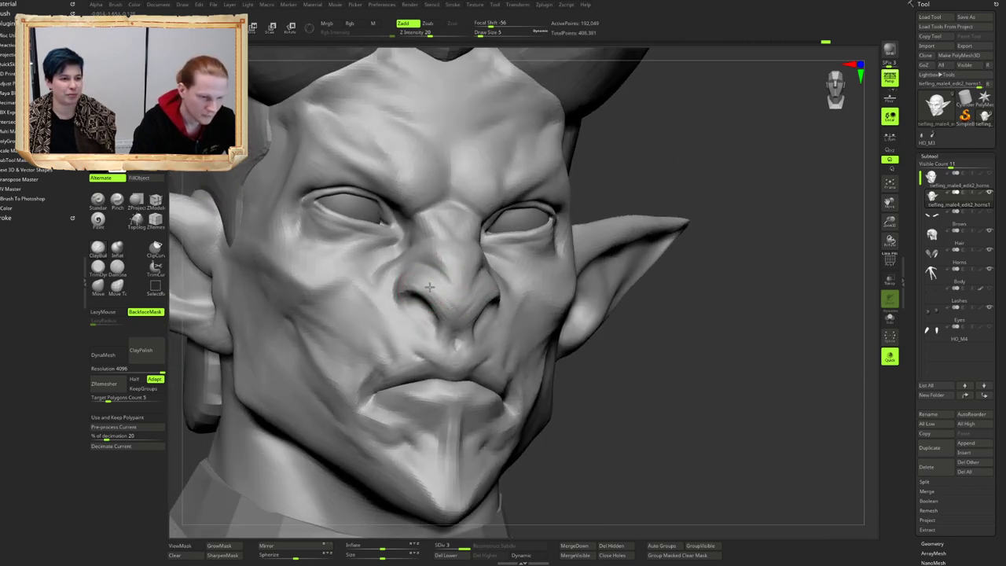
{"action": "right_click_drag", "start_coordinate": [457, 323], "coordinate": [503, 329]}
{"action": "right_click_drag", "start_coordinate": [444, 312], "coordinate": [414, 290]}
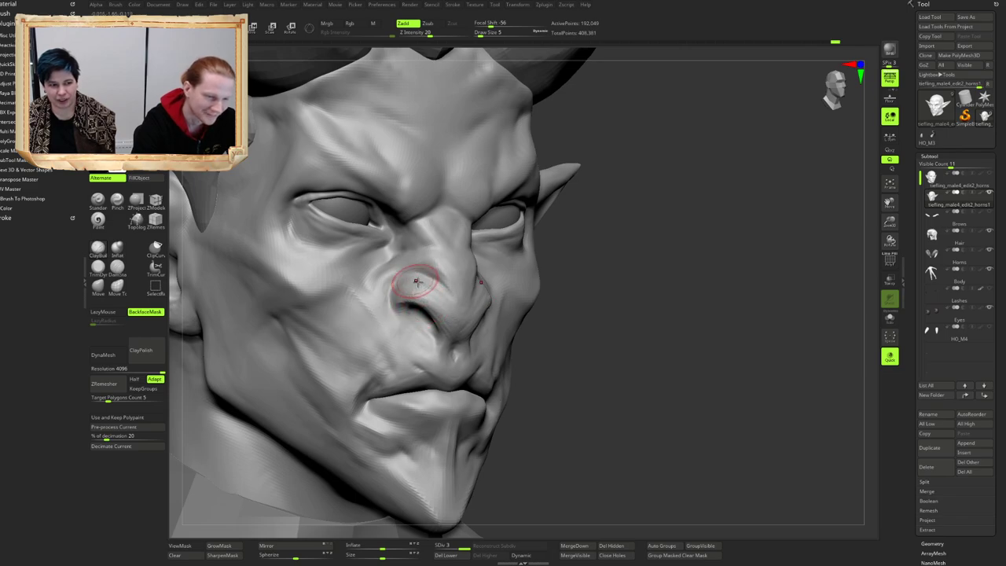
Step: Trim the lower rim of the nostril beside the septum with a subtractive brush at intensity 43 and draw size 3
{"action": "mouse_move", "coordinate": [417, 281]}
{"action": "right_mouse_down", "text": "ctrl"}
{"action": "mouse_move", "coordinate": [413, 302]}
{"action": "mouse_move", "coordinate": [451, 301]}
{"action": "mouse_move", "coordinate": [419, 292]}
{"action": "mouse_move", "coordinate": [409, 299]}
{"action": "mouse_move", "coordinate": [468, 301]}
{"action": "mouse_move", "coordinate": [416, 296]}
{"action": "mouse_move", "coordinate": [429, 291]}
{"action": "mouse_move", "coordinate": [412, 283]}
{"action": "mouse_move", "coordinate": [392, 341]}
{"action": "right_mouse_up", "text": "ctrl"}
{"action": "key", "text": "b"}
{"action": "key", "text": "d"}
{"action": "key", "text": "s"}
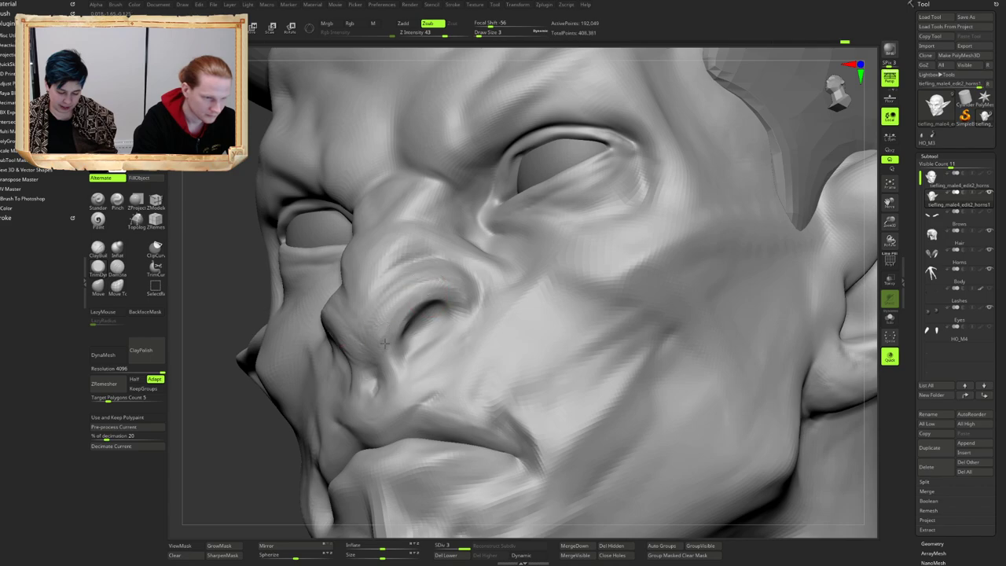
{"action": "left_click_drag", "start_coordinate": [392, 330], "coordinate": [396, 354]}
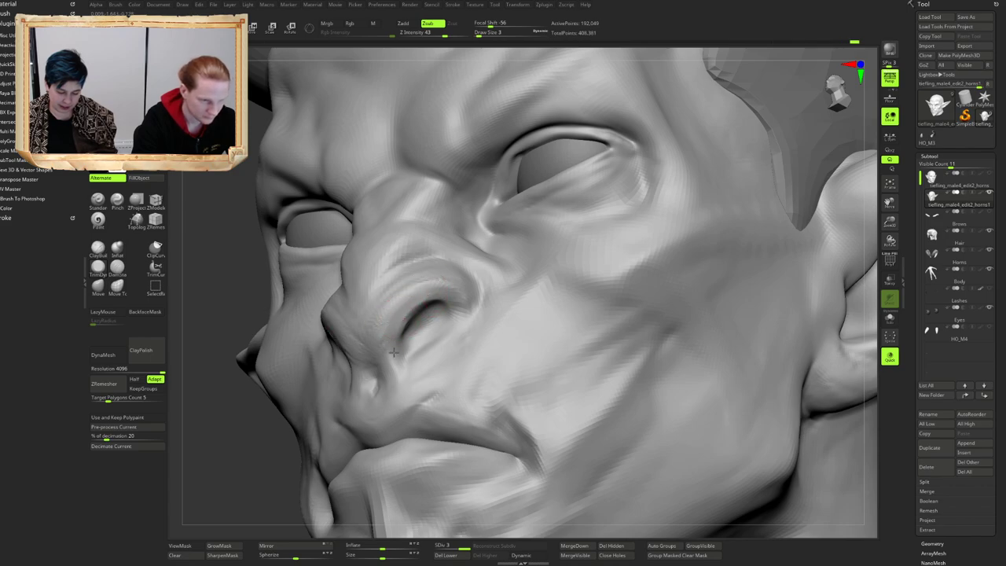
{"action": "right_click_drag", "start_coordinate": [411, 246], "coordinate": [404, 220], "text": "ctrl"}
{"action": "mouse_move", "coordinate": [404, 220]}
{"action": "right_mouse_down"}
{"action": "mouse_move", "coordinate": [439, 248]}
{"action": "mouse_move", "coordinate": [407, 255]}
{"action": "mouse_move", "coordinate": [427, 236]}
{"action": "mouse_move", "coordinate": [425, 323]}
{"action": "mouse_move", "coordinate": [426, 285]}
{"action": "mouse_move", "coordinate": [443, 280]}
{"action": "right_mouse_up"}
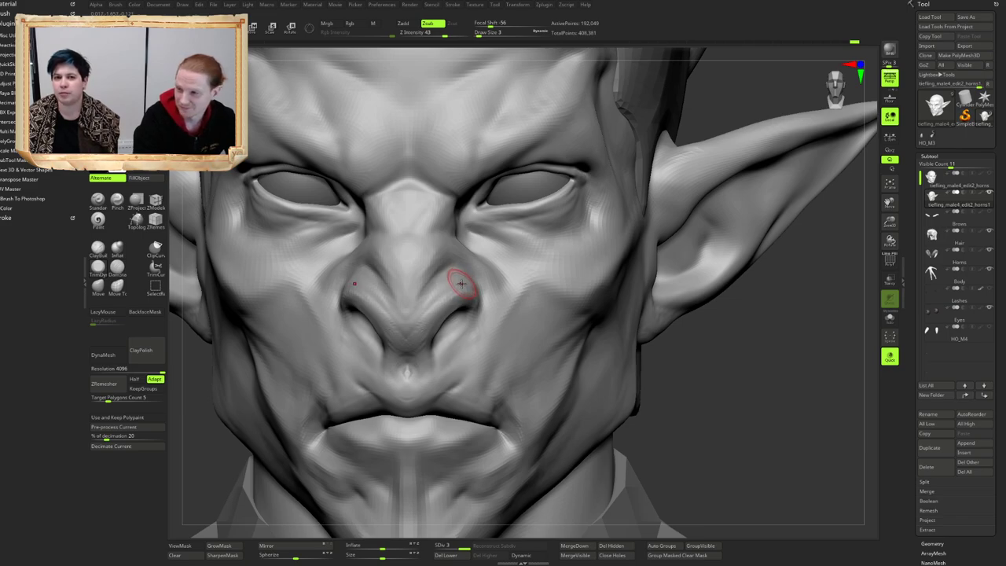
Step: Carve the crease curving around the back of the nostril wing to the nose side with DamStandard at intensity 33 and draw size 6
{"action": "right_click_drag", "start_coordinate": [475, 258], "coordinate": [470, 208], "text": "ctrl"}
{"action": "mouse_move", "coordinate": [503, 252]}
{"action": "right_mouse_down"}
{"action": "mouse_move", "coordinate": [457, 263]}
{"action": "mouse_move", "coordinate": [473, 228]}
{"action": "mouse_move", "coordinate": [509, 234]}
{"action": "right_mouse_up"}
{"action": "mouse_move", "coordinate": [434, 239]}
{"action": "right_mouse_down", "text": "ctrl"}
{"action": "mouse_move", "coordinate": [430, 294]}
{"action": "mouse_move", "coordinate": [462, 278]}
{"action": "mouse_move", "coordinate": [452, 278]}
{"action": "right_mouse_up", "text": "ctrl"}
{"action": "key", "text": "3"}
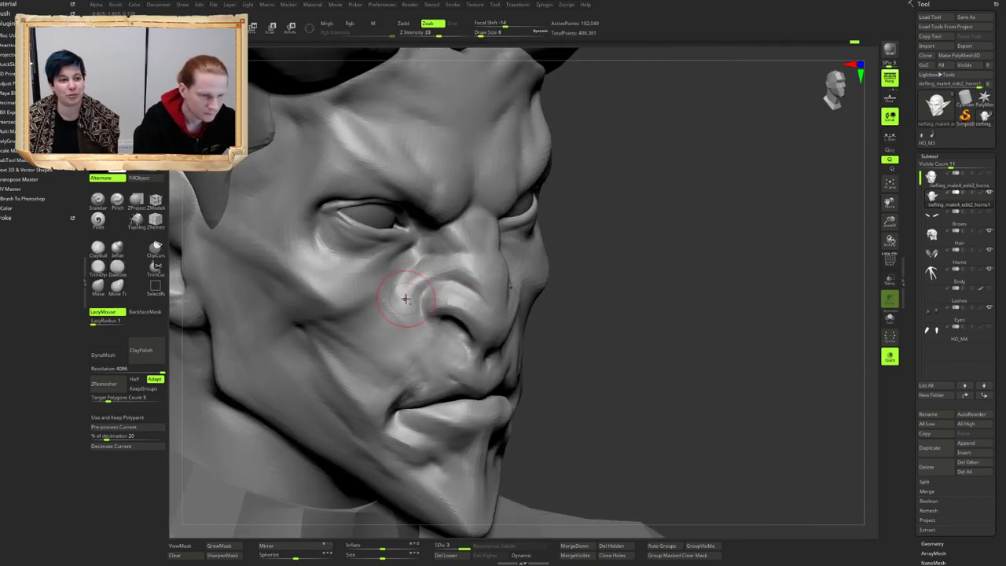
{"action": "mouse_move", "coordinate": [418, 297]}
{"action": "left_mouse_down"}
{"action": "mouse_move", "coordinate": [421, 283]}
{"action": "mouse_move", "coordinate": [471, 274]}
{"action": "left_mouse_up"}
{"action": "right_click_drag", "start_coordinate": [474, 268], "coordinate": [450, 259]}
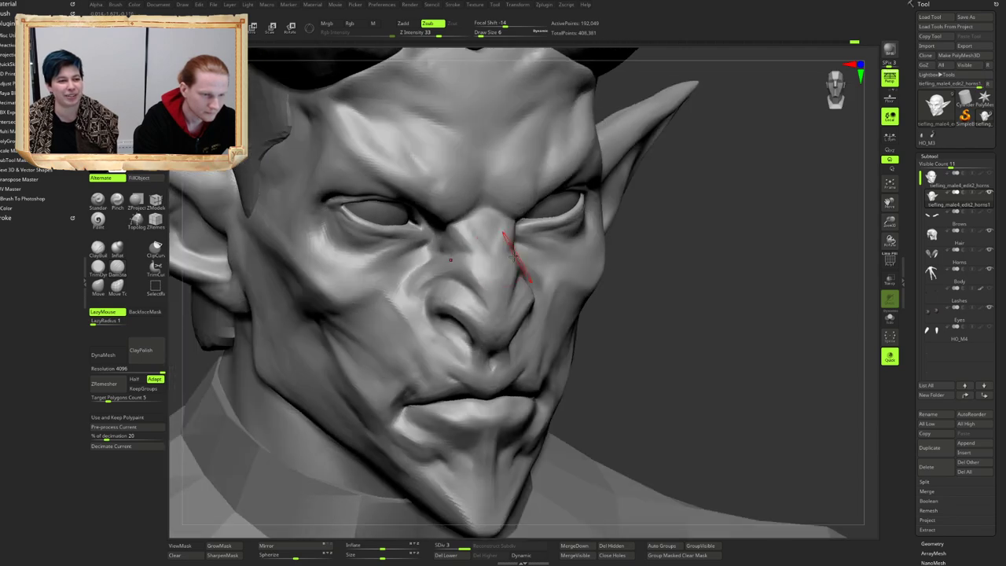
Step: Smooth the side of the nose and flatten the fold above the nostril wing with TrimDynamic at intensity 43 and draw size 3
{"action": "mouse_move", "coordinate": [512, 258]}
{"action": "right_mouse_down"}
{"action": "mouse_move", "coordinate": [483, 258]}
{"action": "mouse_move", "coordinate": [502, 260]}
{"action": "right_mouse_up"}
{"action": "key", "text": "2"}
{"action": "left_click_drag", "start_coordinate": [503, 260], "coordinate": [509, 266], "text": "shift"}
{"action": "key", "text": "3"}
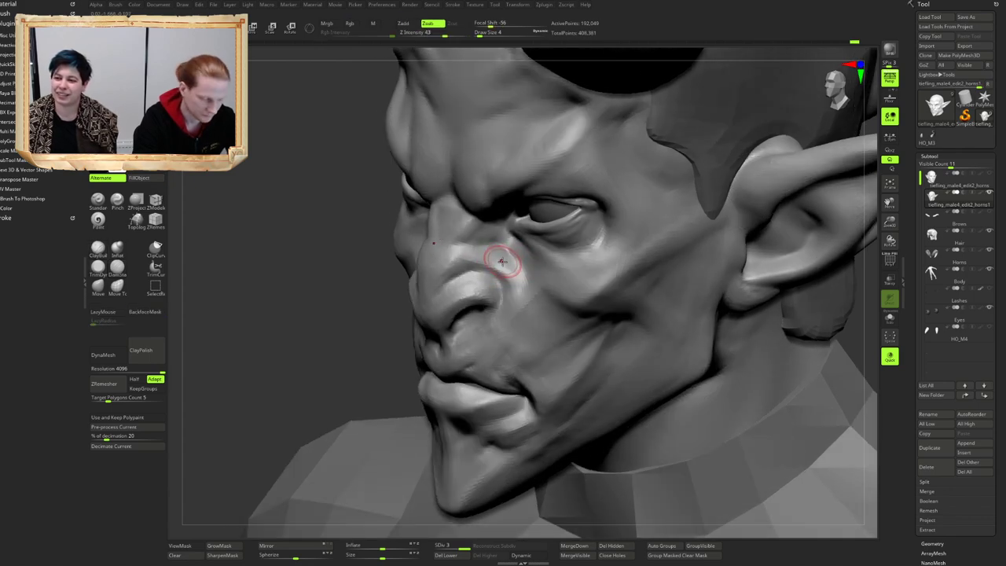
{"action": "right_click_drag", "start_coordinate": [502, 262], "coordinate": [509, 265]}
{"action": "left_click_drag", "start_coordinate": [492, 263], "coordinate": [512, 281]}
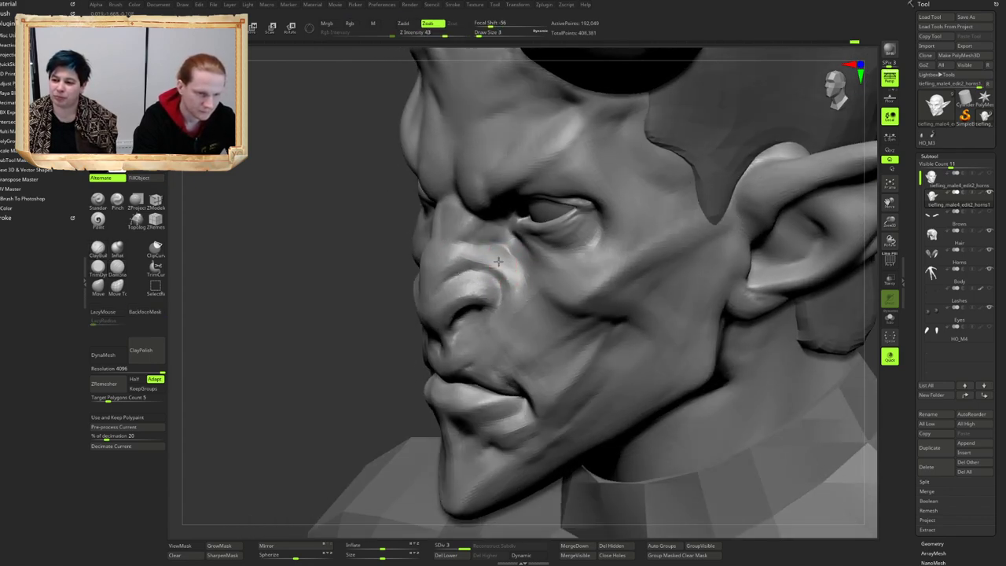
{"action": "right_click_drag", "start_coordinate": [498, 262], "coordinate": [536, 264]}
{"action": "right_click_drag", "start_coordinate": [536, 264], "coordinate": [463, 313], "text": "ctrl"}
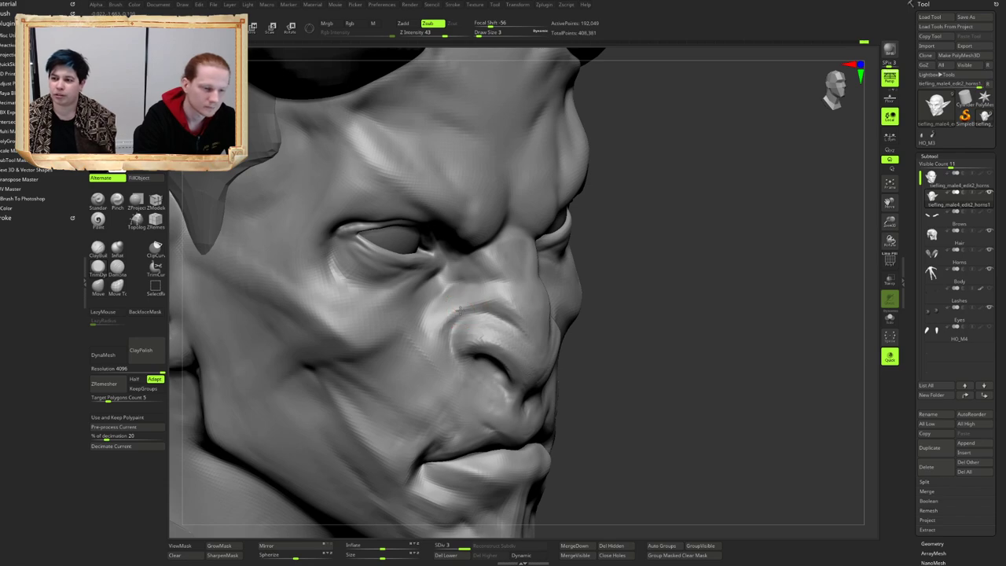
Step: Sharpen the groove above and behind the nostril wing with DamStandard at intensity 33 and draw size 4
{"action": "mouse_move", "coordinate": [459, 310]}
{"action": "right_mouse_down", "text": "alt"}
{"action": "mouse_move", "coordinate": [451, 264]}
{"action": "mouse_move", "coordinate": [465, 274]}
{"action": "mouse_move", "coordinate": [444, 278]}
{"action": "mouse_move", "coordinate": [509, 275]}
{"action": "right_mouse_up", "text": "alt"}
{"action": "key", "text": "b"}
{"action": "key", "text": "d"}
{"action": "key", "text": "s"}
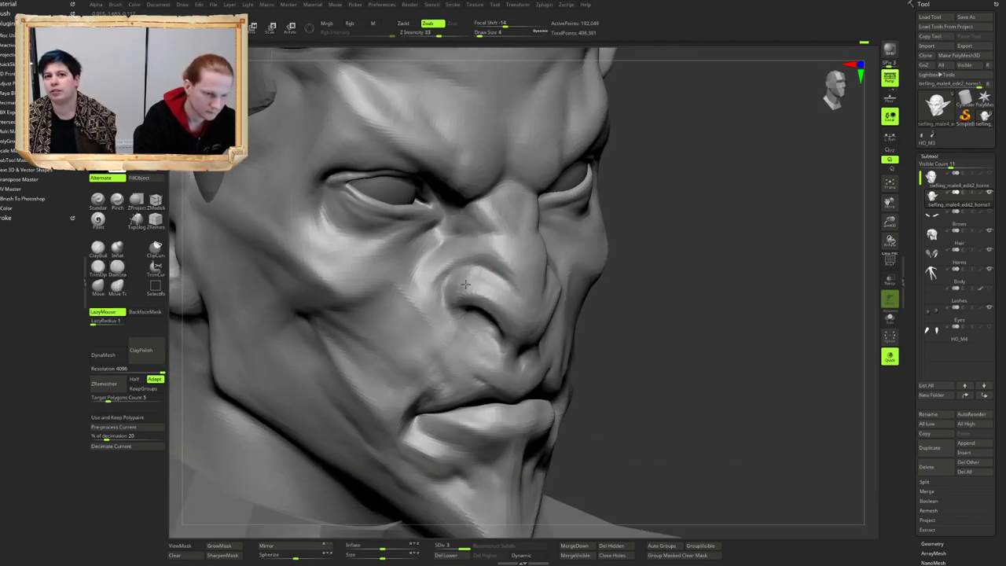
{"action": "right_click_drag", "start_coordinate": [481, 293], "coordinate": [519, 256], "text": "ctrl"}
{"action": "mouse_move", "coordinate": [519, 255]}
{"action": "right_mouse_down", "text": "alt"}
{"action": "mouse_move", "coordinate": [505, 249]}
{"action": "mouse_move", "coordinate": [535, 253]}
{"action": "mouse_move", "coordinate": [511, 246]}
{"action": "mouse_move", "coordinate": [509, 303]}
{"action": "mouse_move", "coordinate": [520, 285]}
{"action": "mouse_move", "coordinate": [518, 300]}
{"action": "right_mouse_up", "text": "alt"}
Step: Build up the upper nostril wing with ClayBuildup at intensity 20 and draw size 4, smoothing it toward the nose tip
{"action": "key", "text": "1"}
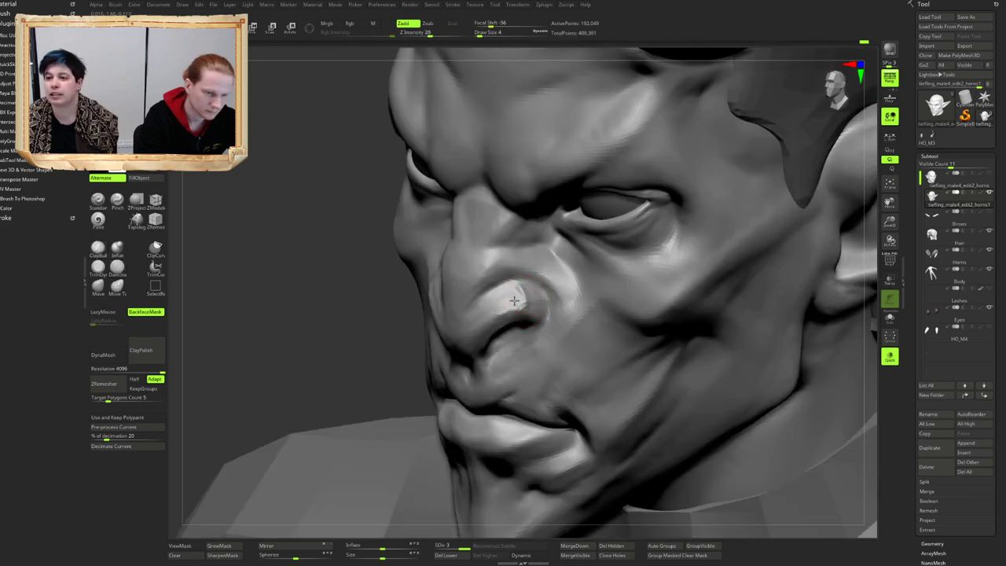
{"action": "left_click_drag", "start_coordinate": [519, 294], "coordinate": [489, 299], "text": "shift"}
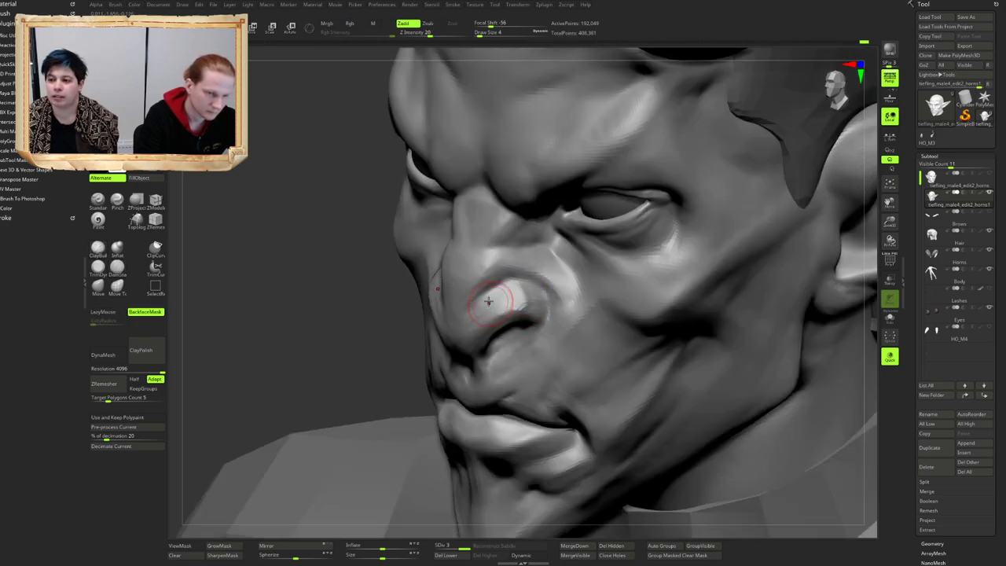
{"action": "mouse_move", "coordinate": [544, 292]}
{"action": "right_mouse_down"}
{"action": "mouse_move", "coordinate": [519, 289]}
{"action": "mouse_move", "coordinate": [541, 318]}
{"action": "mouse_move", "coordinate": [537, 345]}
{"action": "right_mouse_up"}
Step: Deepen the nostril opening along its lower edge with DamStandard at intensity 33 and smooth the rim
{"action": "key", "text": "2"}
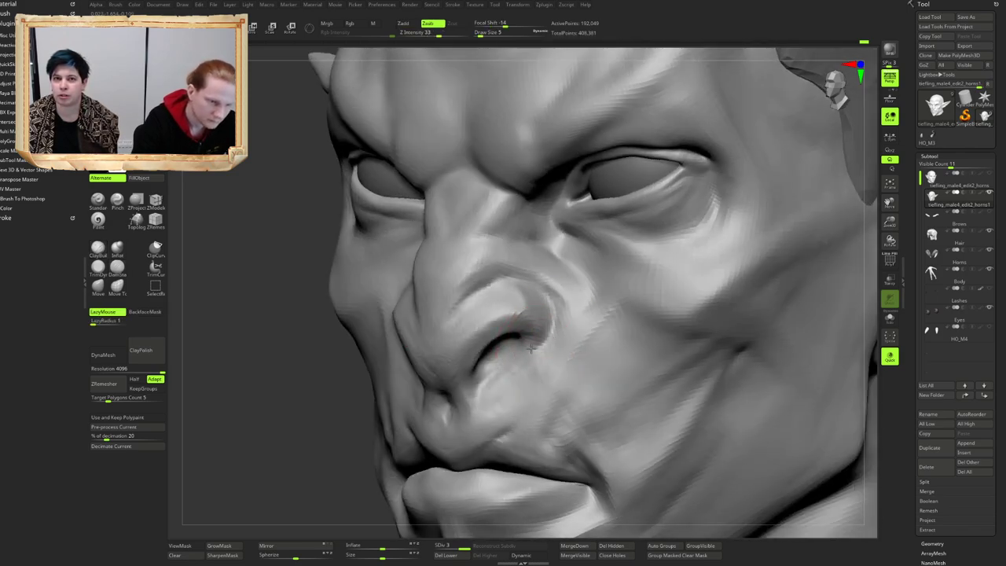
{"action": "left_click_drag", "start_coordinate": [532, 348], "coordinate": [535, 337]}
{"action": "mouse_move", "coordinate": [534, 337]}
{"action": "right_mouse_down"}
{"action": "mouse_move", "coordinate": [520, 350]}
{"action": "mouse_move", "coordinate": [534, 348]}
{"action": "right_mouse_up"}
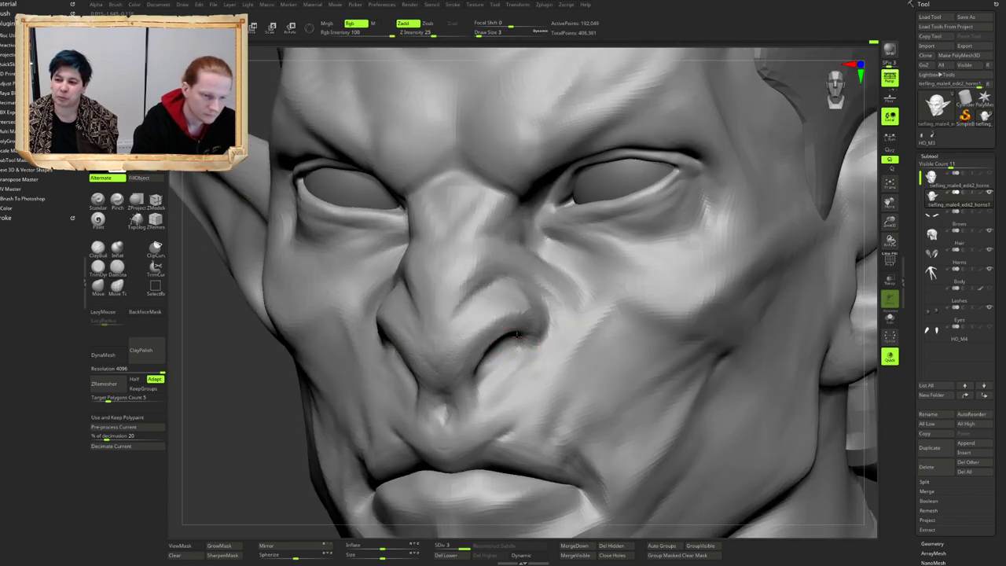
{"action": "left_click_drag", "start_coordinate": [518, 348], "coordinate": [507, 346], "text": "shift"}
{"action": "right_click_drag", "start_coordinate": [511, 358], "coordinate": [488, 362]}
{"action": "left_click_drag", "start_coordinate": [478, 379], "coordinate": [503, 355]}
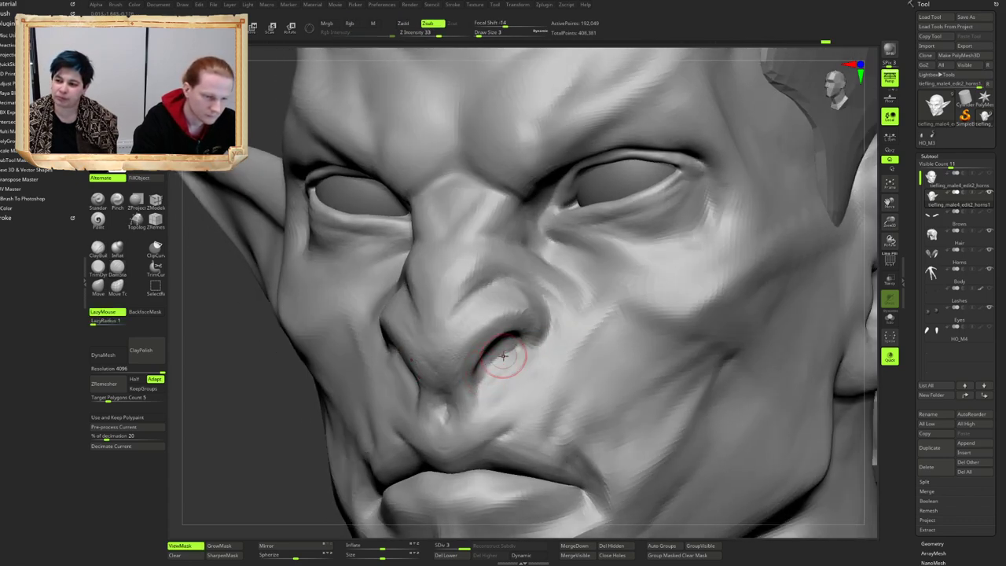
Step: Cut the crease behind the nostril wing with DamStandard at draw size 3 and soften the wing's rear edge
{"action": "right_click_drag", "start_coordinate": [517, 335], "coordinate": [543, 346]}
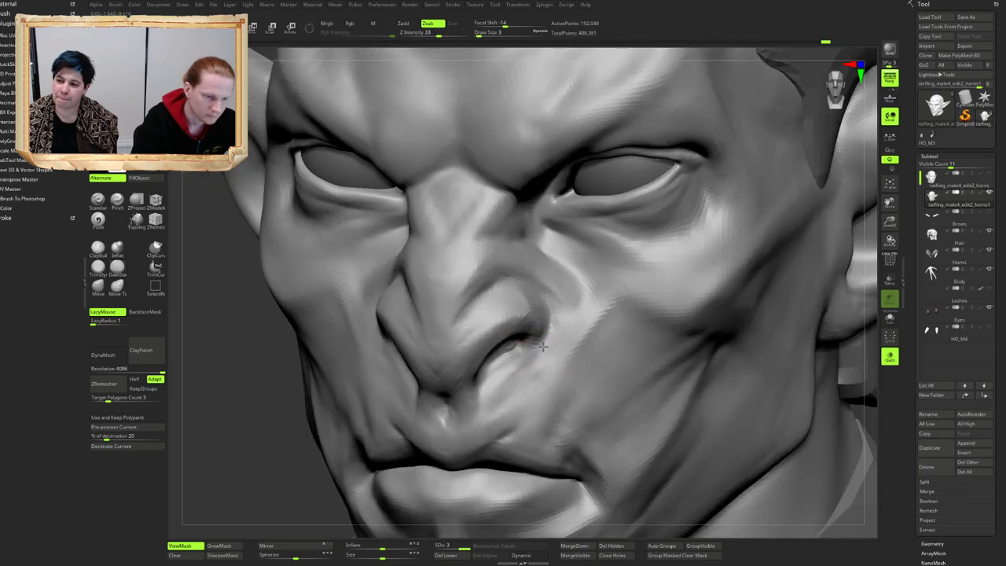
{"action": "left_click_drag", "start_coordinate": [551, 324], "coordinate": [553, 320]}
{"action": "right_click_drag", "start_coordinate": [553, 330], "coordinate": [534, 324]}
{"action": "left_click_drag", "start_coordinate": [539, 317], "coordinate": [537, 324], "text": "shift"}
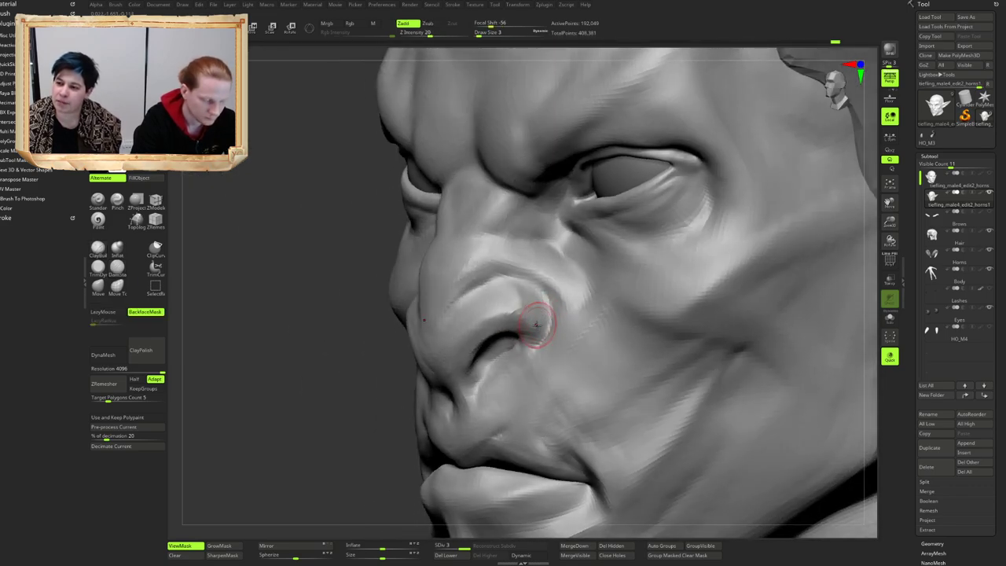
Step: Examine the whole horned head from front and three-quarter views to judge the nose, cheeks and mouth together
{"action": "mouse_move", "coordinate": [548, 321]}
{"action": "right_mouse_down"}
{"action": "mouse_move", "coordinate": [535, 324]}
{"action": "mouse_move", "coordinate": [534, 314]}
{"action": "mouse_move", "coordinate": [585, 322]}
{"action": "mouse_move", "coordinate": [469, 281]}
{"action": "mouse_move", "coordinate": [544, 283]}
{"action": "mouse_move", "coordinate": [505, 250]}
{"action": "mouse_move", "coordinate": [473, 250]}
{"action": "mouse_move", "coordinate": [564, 279]}
{"action": "mouse_move", "coordinate": [522, 279]}
{"action": "mouse_move", "coordinate": [496, 262]}
{"action": "right_mouse_up"}
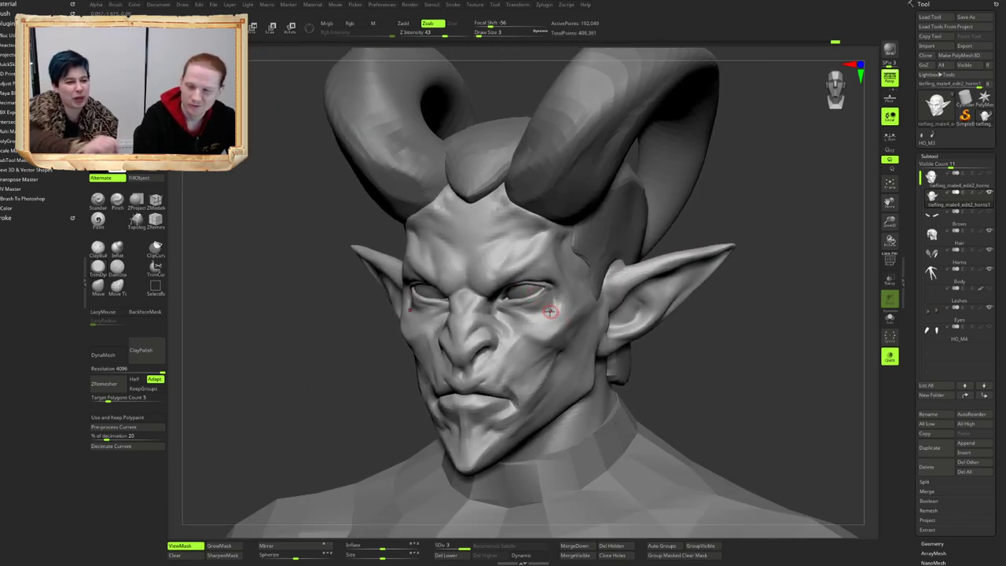
{"action": "right_click_drag", "start_coordinate": [550, 311], "coordinate": [509, 317]}
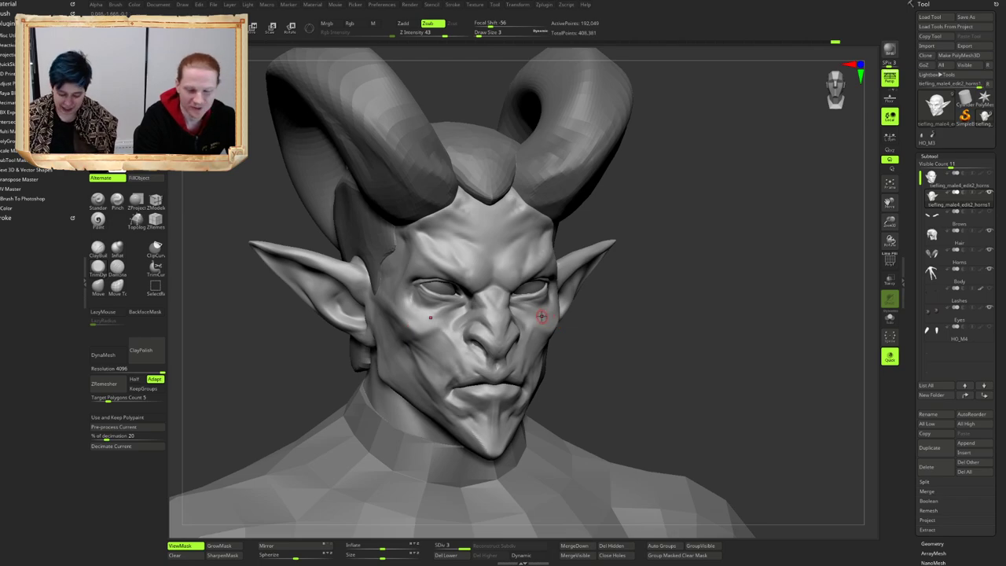
{"action": "mouse_move", "coordinate": [542, 316]}
{"action": "right_mouse_down"}
{"action": "mouse_move", "coordinate": [476, 316]}
{"action": "mouse_move", "coordinate": [487, 338]}
{"action": "mouse_move", "coordinate": [502, 294]}
{"action": "mouse_move", "coordinate": [476, 330]}
{"action": "mouse_move", "coordinate": [464, 303]}
{"action": "mouse_move", "coordinate": [472, 313]}
{"action": "mouse_move", "coordinate": [454, 324]}
{"action": "mouse_move", "coordinate": [506, 288]}
{"action": "right_mouse_up"}
{"action": "key", "text": "b"}
{"action": "key", "text": "d"}
{"action": "key", "text": "s"}
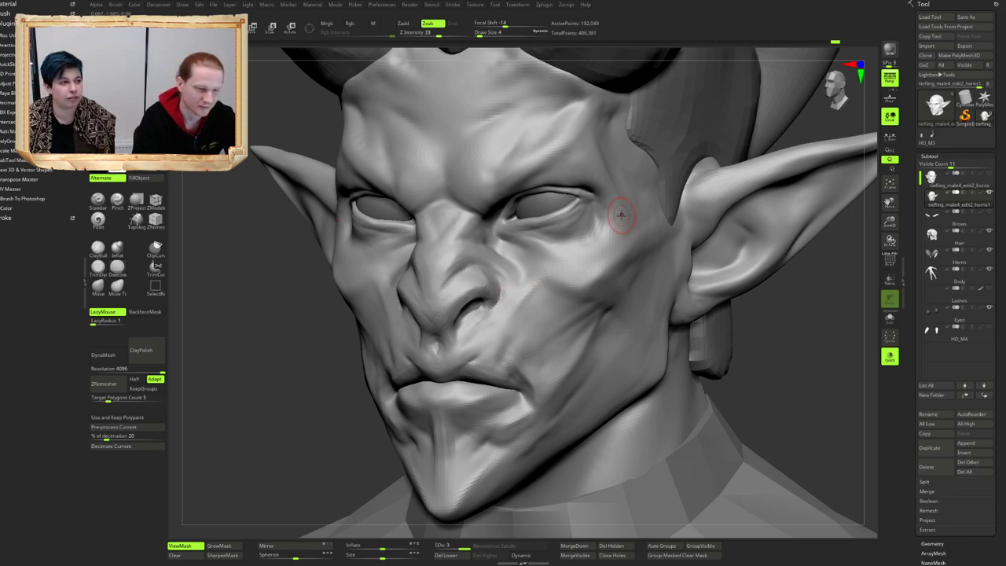
{"action": "mouse_move", "coordinate": [492, 287]}
{"action": "right_mouse_down"}
{"action": "mouse_move", "coordinate": [550, 289]}
{"action": "mouse_move", "coordinate": [511, 263]}
{"action": "right_mouse_up"}
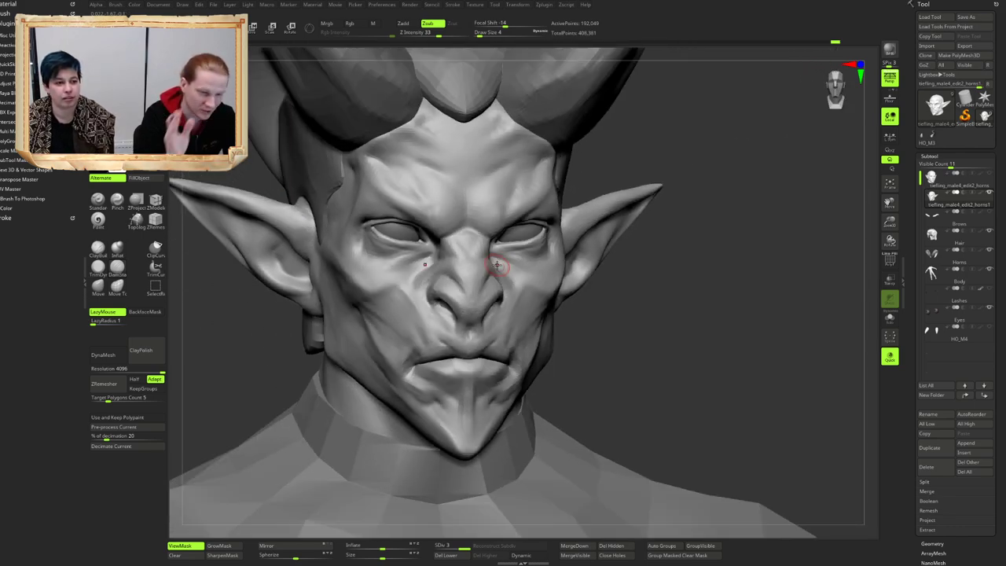
{"action": "left_click_drag", "start_coordinate": [653, 264], "coordinate": [660, 276], "text": "alt"}
{"action": "left_click_drag", "start_coordinate": [540, 275], "coordinate": [552, 261]}
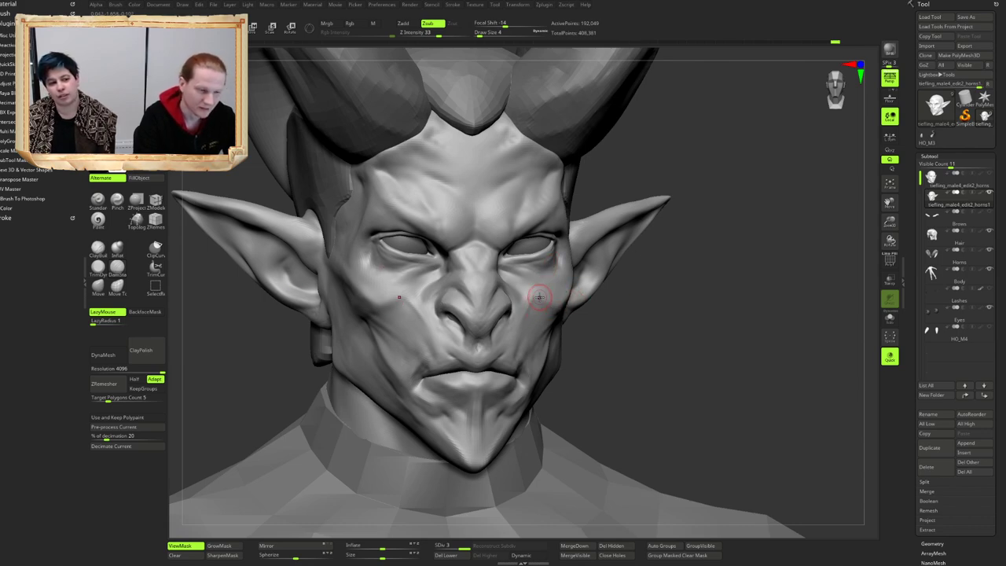
{"action": "mouse_move", "coordinate": [594, 309]}
{"action": "left_mouse_down"}
{"action": "mouse_move", "coordinate": [499, 308]}
{"action": "mouse_move", "coordinate": [561, 330]}
{"action": "left_mouse_up"}
{"action": "mouse_move", "coordinate": [573, 297]}
{"action": "right_mouse_down", "text": "alt"}
{"action": "mouse_move", "coordinate": [519, 320]}
{"action": "mouse_move", "coordinate": [537, 308]}
{"action": "mouse_move", "coordinate": [510, 299]}
{"action": "right_mouse_up", "text": "alt"}
{"action": "mouse_move", "coordinate": [511, 299]}
{"action": "right_mouse_down", "text": "ctrl"}
{"action": "mouse_move", "coordinate": [539, 307]}
{"action": "mouse_move", "coordinate": [517, 292]}
{"action": "mouse_move", "coordinate": [513, 311]}
{"action": "mouse_move", "coordinate": [510, 279]}
{"action": "mouse_move", "coordinate": [510, 328]}
{"action": "mouse_move", "coordinate": [496, 301]}
{"action": "right_mouse_up", "text": "ctrl"}
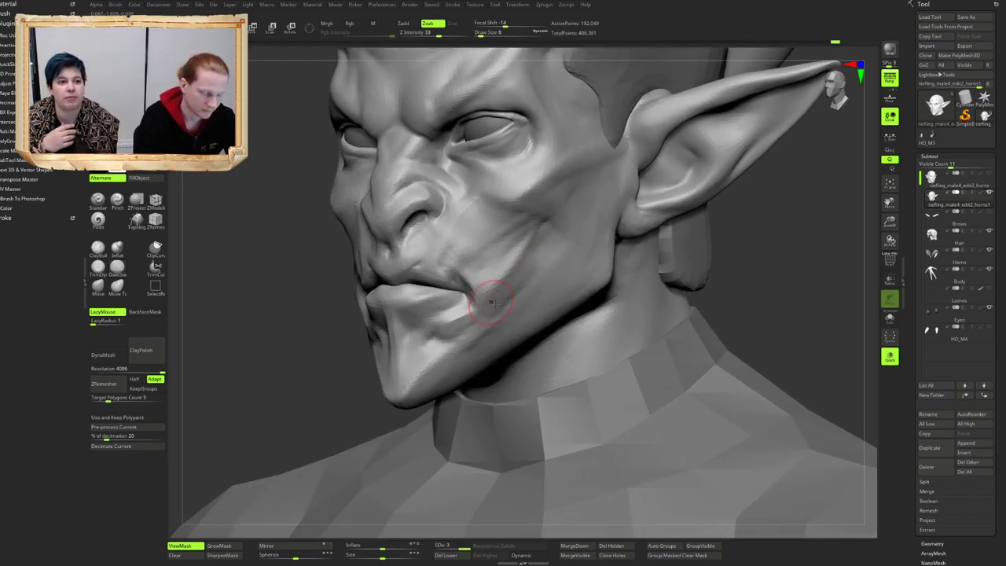
Step: Define the cheek fold running beside the mouth corner toward the chin with DamStandard at intensity 33 and draw size 5
{"action": "key", "text": "2"}
{"action": "right_click_drag", "start_coordinate": [467, 330], "coordinate": [474, 324]}
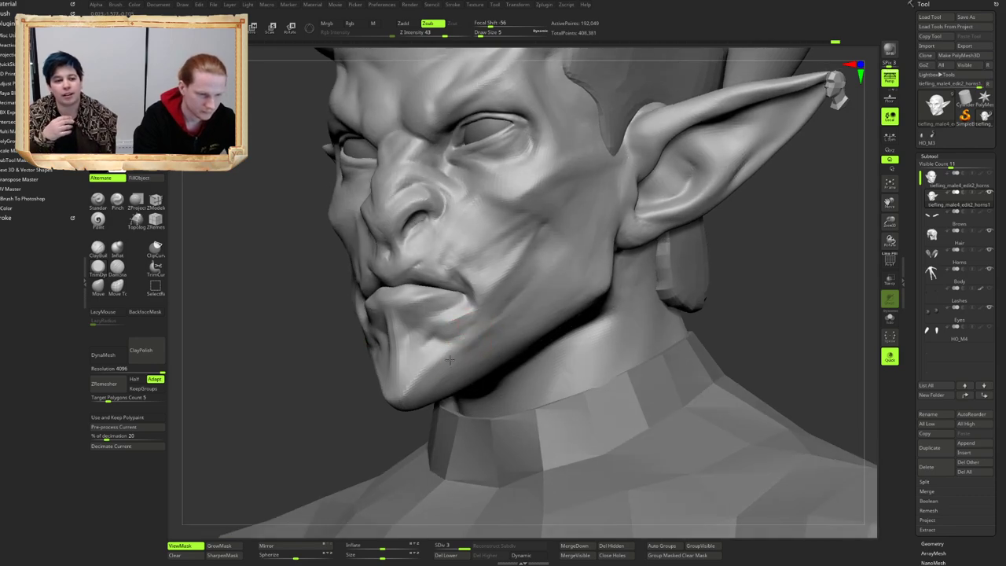
{"action": "key", "text": "l"}
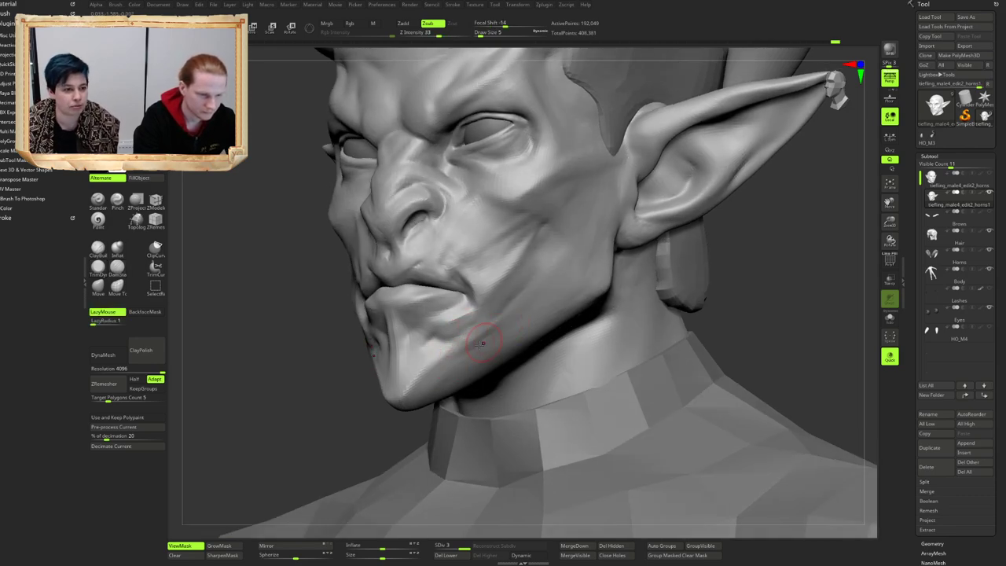
{"action": "left_click_drag", "start_coordinate": [524, 303], "coordinate": [508, 323]}
{"action": "right_click_drag", "start_coordinate": [467, 348], "coordinate": [458, 360]}
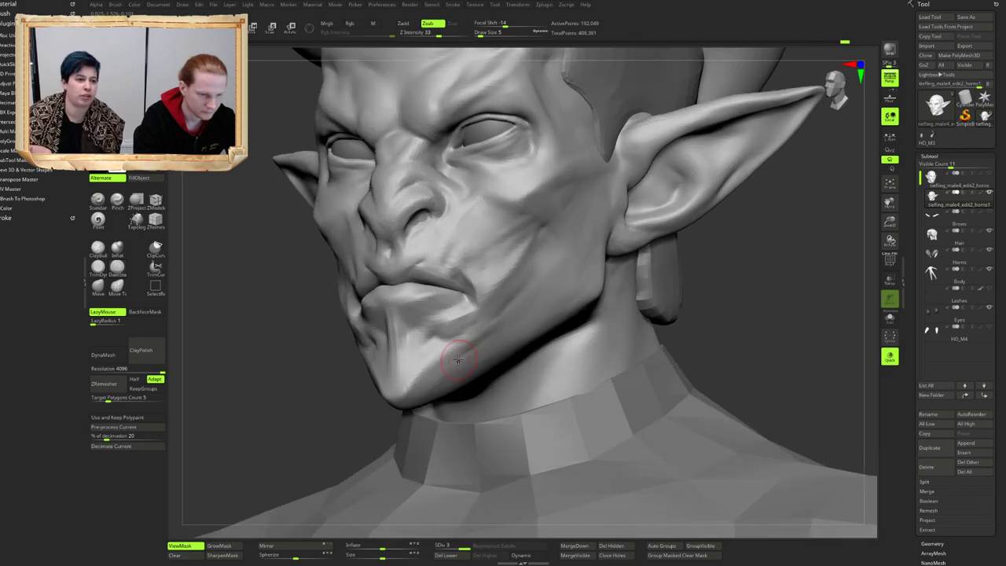
{"action": "mouse_move", "coordinate": [519, 296]}
{"action": "right_mouse_down"}
{"action": "mouse_move", "coordinate": [489, 292]}
{"action": "mouse_move", "coordinate": [495, 302]}
{"action": "mouse_move", "coordinate": [460, 355]}
{"action": "mouse_move", "coordinate": [462, 335]}
{"action": "mouse_move", "coordinate": [489, 333]}
{"action": "right_mouse_up"}
Step: Build up the area below the mouth corner with ClayBuildup at intensity 20 and draw size 5, alternating with DamStandard
{"action": "key", "text": "b"}
{"action": "key", "text": "c"}
{"action": "key", "text": "b"}
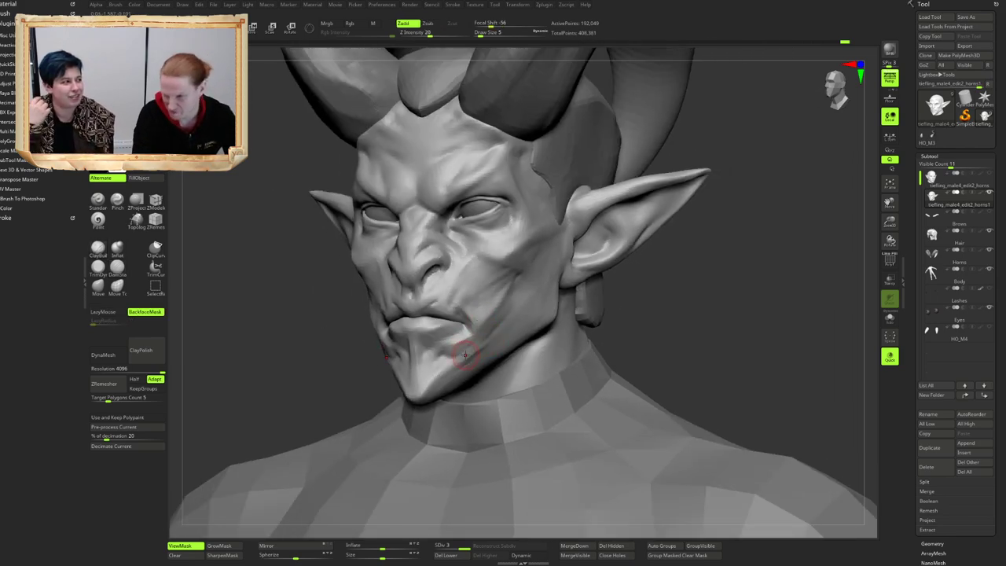
{"action": "mouse_move", "coordinate": [353, 306]}
{"action": "right_mouse_down"}
{"action": "mouse_move", "coordinate": [363, 315]}
{"action": "mouse_move", "coordinate": [431, 301]}
{"action": "mouse_move", "coordinate": [416, 275]}
{"action": "mouse_move", "coordinate": [430, 284]}
{"action": "mouse_move", "coordinate": [365, 343]}
{"action": "mouse_move", "coordinate": [356, 316]}
{"action": "mouse_move", "coordinate": [373, 306]}
{"action": "mouse_move", "coordinate": [345, 282]}
{"action": "mouse_move", "coordinate": [362, 305]}
{"action": "mouse_move", "coordinate": [381, 296]}
{"action": "right_mouse_up"}
{"action": "key", "text": "b"}
{"action": "key", "text": "d"}
{"action": "key", "text": "s"}
{"action": "right_click_drag", "start_coordinate": [550, 315], "coordinate": [520, 307]}
Step: Add volume below the outer corner of the eye with ClayBuildup at intensity 20
{"action": "mouse_move", "coordinate": [520, 307]}
{"action": "right_mouse_down", "text": "ctrl"}
{"action": "mouse_move", "coordinate": [528, 242]}
{"action": "mouse_move", "coordinate": [400, 253]}
{"action": "mouse_move", "coordinate": [428, 235]}
{"action": "mouse_move", "coordinate": [385, 268]}
{"action": "mouse_move", "coordinate": [456, 271]}
{"action": "mouse_move", "coordinate": [454, 281]}
{"action": "mouse_move", "coordinate": [417, 227]}
{"action": "mouse_move", "coordinate": [456, 229]}
{"action": "mouse_move", "coordinate": [470, 267]}
{"action": "mouse_move", "coordinate": [488, 252]}
{"action": "mouse_move", "coordinate": [502, 249]}
{"action": "mouse_move", "coordinate": [509, 261]}
{"action": "mouse_move", "coordinate": [488, 264]}
{"action": "mouse_move", "coordinate": [504, 238]}
{"action": "mouse_move", "coordinate": [504, 264]}
{"action": "right_mouse_up", "text": "ctrl"}
{"action": "key", "text": "b"}
{"action": "key", "text": "c"}
{"action": "key", "text": "b"}
{"action": "key", "text": "b"}
{"action": "key", "text": "d"}
{"action": "key", "text": "s"}
{"action": "key", "text": "b"}
{"action": "key", "text": "c"}
{"action": "key", "text": "b"}
{"action": "left_click_drag", "start_coordinate": [503, 259], "coordinate": [504, 269]}
{"action": "mouse_move", "coordinate": [503, 269]}
{"action": "right_mouse_down"}
{"action": "mouse_move", "coordinate": [480, 296]}
{"action": "mouse_move", "coordinate": [503, 265]}
{"action": "mouse_move", "coordinate": [486, 283]}
{"action": "mouse_move", "coordinate": [496, 274]}
{"action": "mouse_move", "coordinate": [454, 285]}
{"action": "right_mouse_up"}
Step: Carve the crease under the outer eye bag with DamStandard at intensity 33 and draw size 5, smoothing it onto the cheekbone
{"action": "key", "text": "b"}
{"action": "key", "text": "d"}
{"action": "key", "text": "s"}
{"action": "left_click_drag", "start_coordinate": [499, 251], "coordinate": [490, 272]}
{"action": "right_click_drag", "start_coordinate": [503, 271], "coordinate": [510, 255]}
{"action": "left_click_drag", "start_coordinate": [507, 260], "coordinate": [486, 279], "text": "shift"}
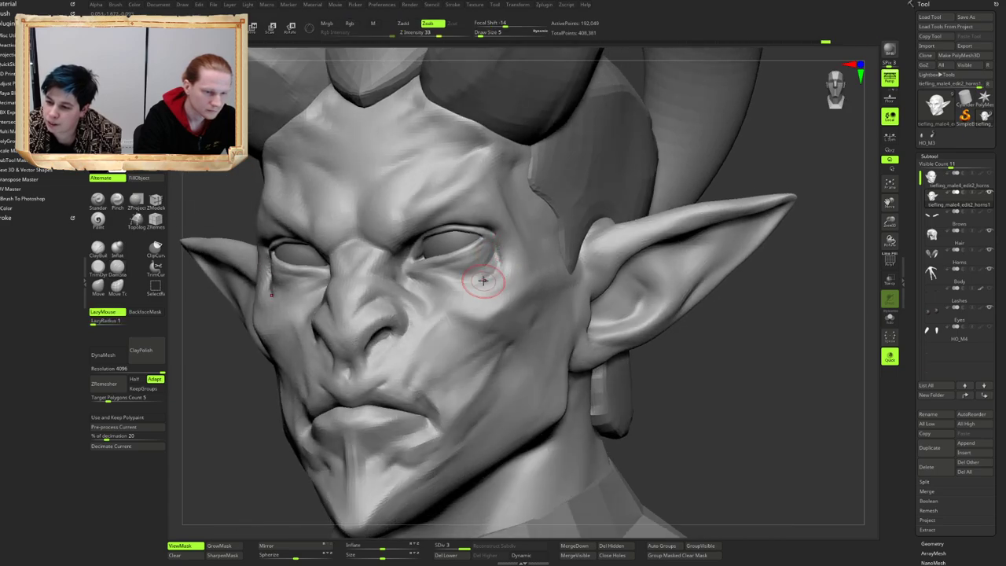
Step: Smooth the cheekbone below the eye and flatten its plane with TrimDynamic at intensity 43
{"action": "mouse_move", "coordinate": [483, 280]}
{"action": "right_mouse_down"}
{"action": "mouse_move", "coordinate": [466, 275]}
{"action": "mouse_move", "coordinate": [505, 262]}
{"action": "mouse_move", "coordinate": [481, 298]}
{"action": "mouse_move", "coordinate": [501, 276]}
{"action": "mouse_move", "coordinate": [515, 291]}
{"action": "right_mouse_up"}
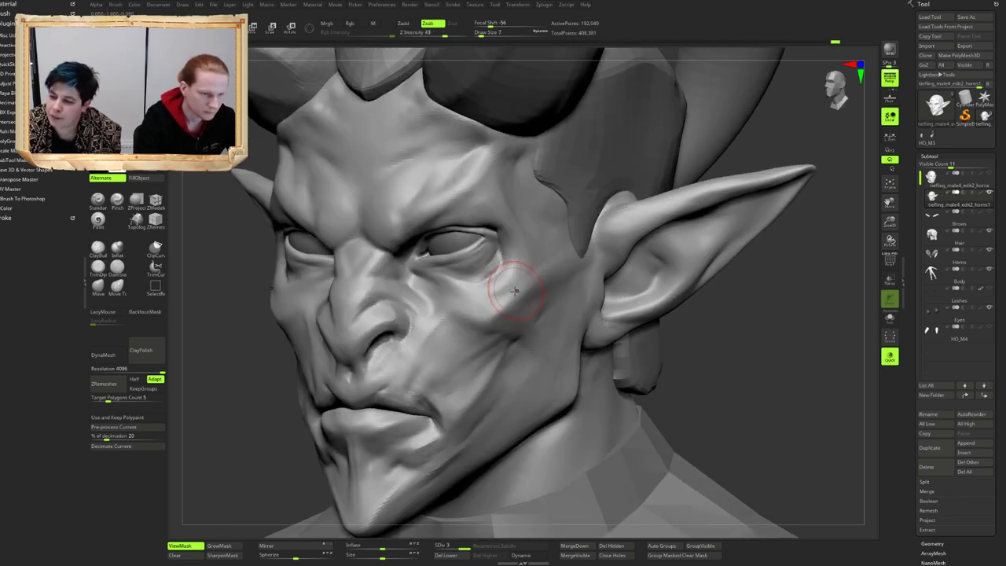
{"action": "mouse_move", "coordinate": [514, 249]}
{"action": "right_mouse_down"}
{"action": "mouse_move", "coordinate": [507, 232]}
{"action": "mouse_move", "coordinate": [547, 257]}
{"action": "right_mouse_up"}
{"action": "left_click_drag", "start_coordinate": [493, 277], "coordinate": [483, 280], "text": "shift"}
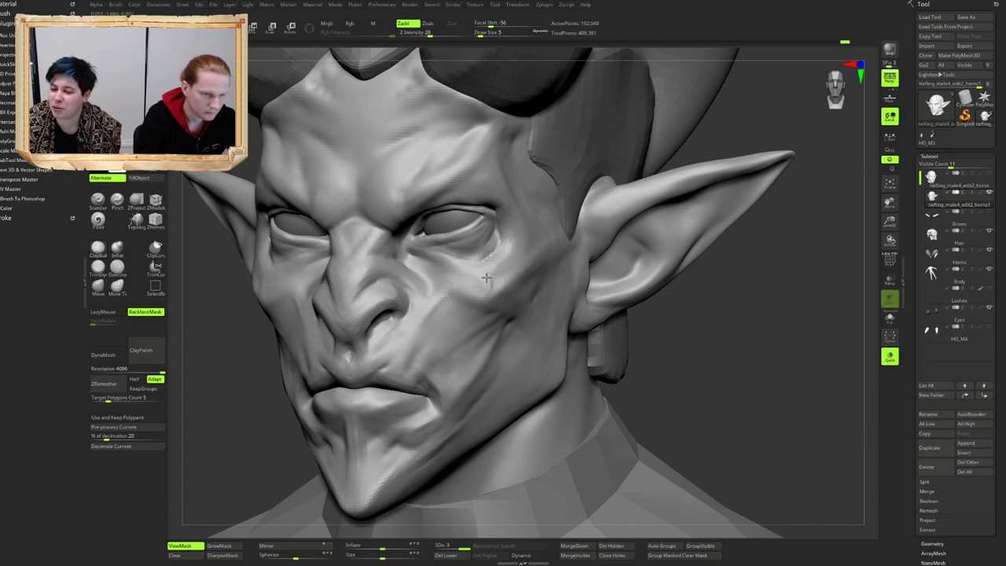
{"action": "key", "text": "2"}
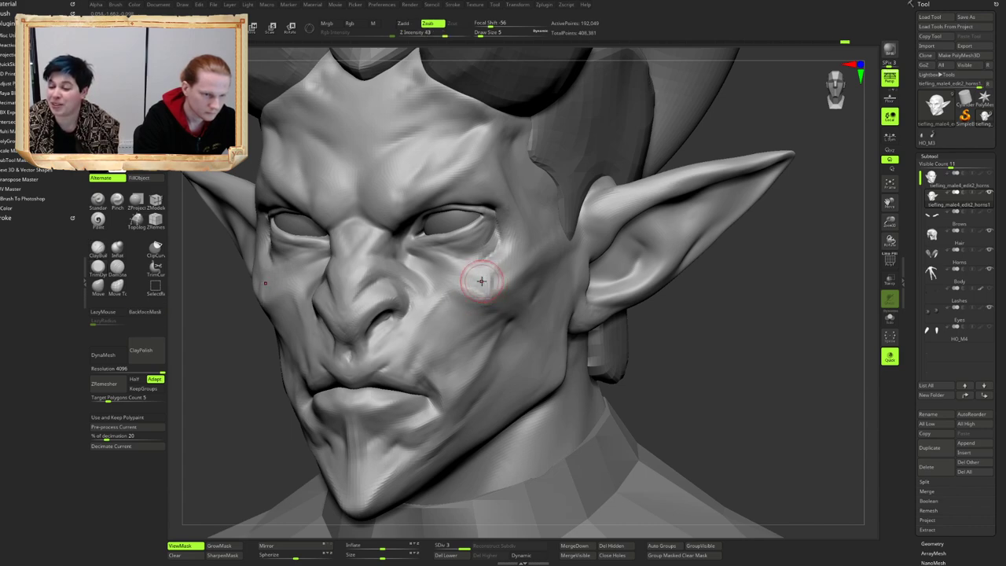
{"action": "mouse_move", "coordinate": [481, 280]}
{"action": "left_mouse_down"}
{"action": "mouse_move", "coordinate": [474, 287]}
{"action": "mouse_move", "coordinate": [489, 281]}
{"action": "left_mouse_up"}
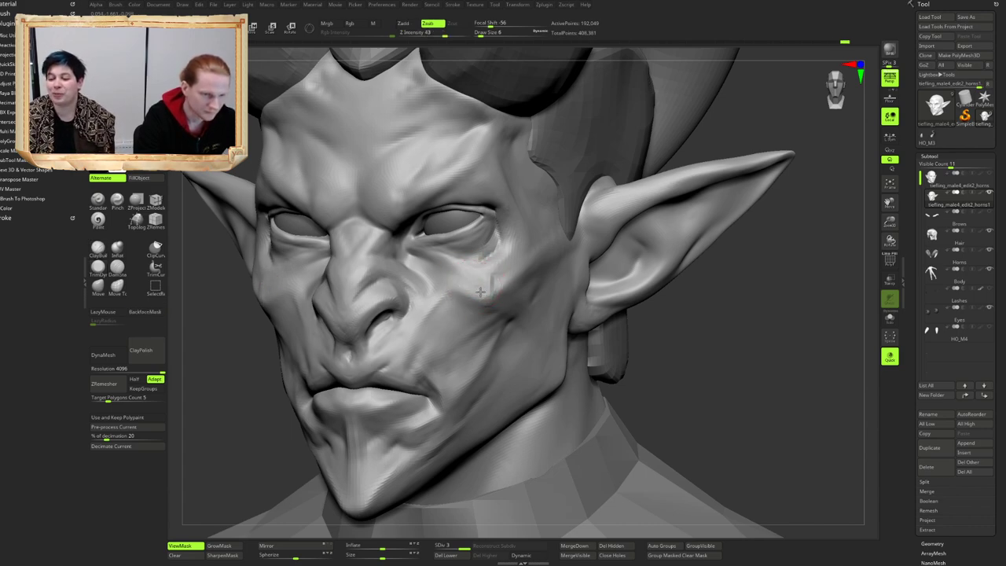
Step: Build up the cheekbone below the outer eye corner with ClayBuildup at intensity 20 and draw size 6, then smooth it
{"action": "right_click_drag", "start_coordinate": [488, 275], "coordinate": [492, 285]}
{"action": "key", "text": "1"}
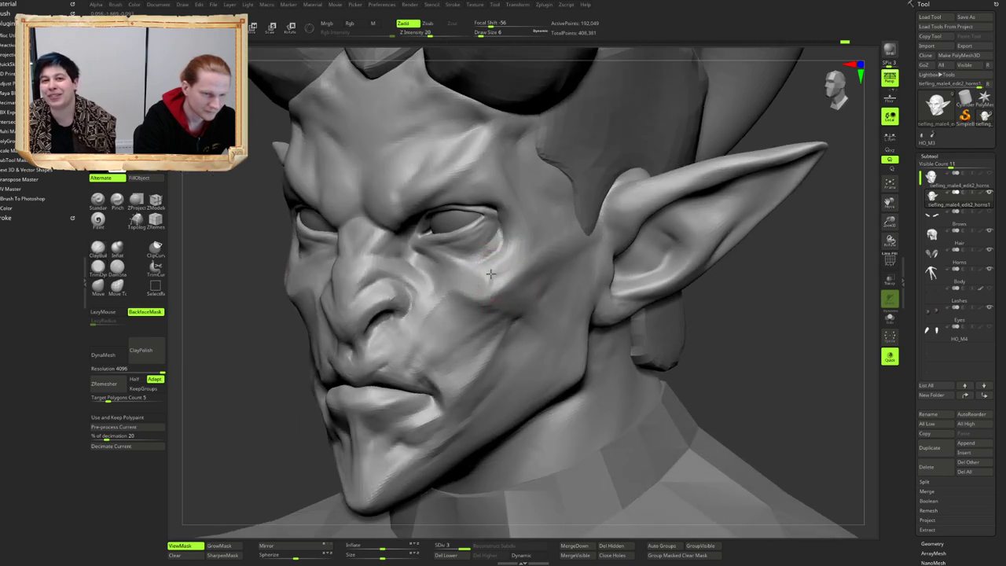
{"action": "left_click_drag", "start_coordinate": [488, 282], "coordinate": [498, 268], "text": "shift"}
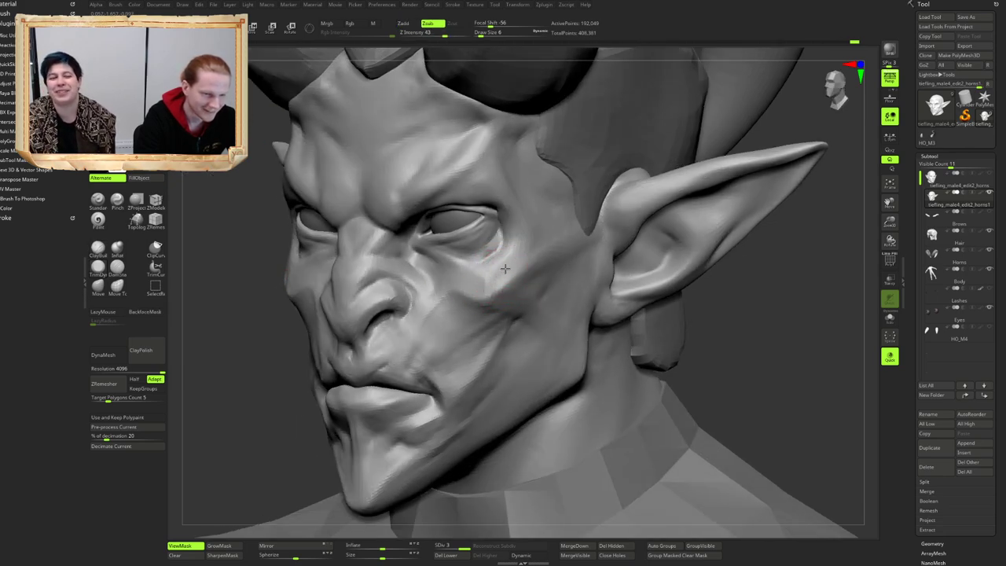
{"action": "mouse_move", "coordinate": [473, 287]}
{"action": "right_mouse_down"}
{"action": "mouse_move", "coordinate": [481, 247]}
{"action": "mouse_move", "coordinate": [536, 261]}
{"action": "mouse_move", "coordinate": [440, 223]}
{"action": "mouse_move", "coordinate": [495, 228]}
{"action": "mouse_move", "coordinate": [463, 235]}
{"action": "mouse_move", "coordinate": [401, 318]}
{"action": "right_mouse_up"}
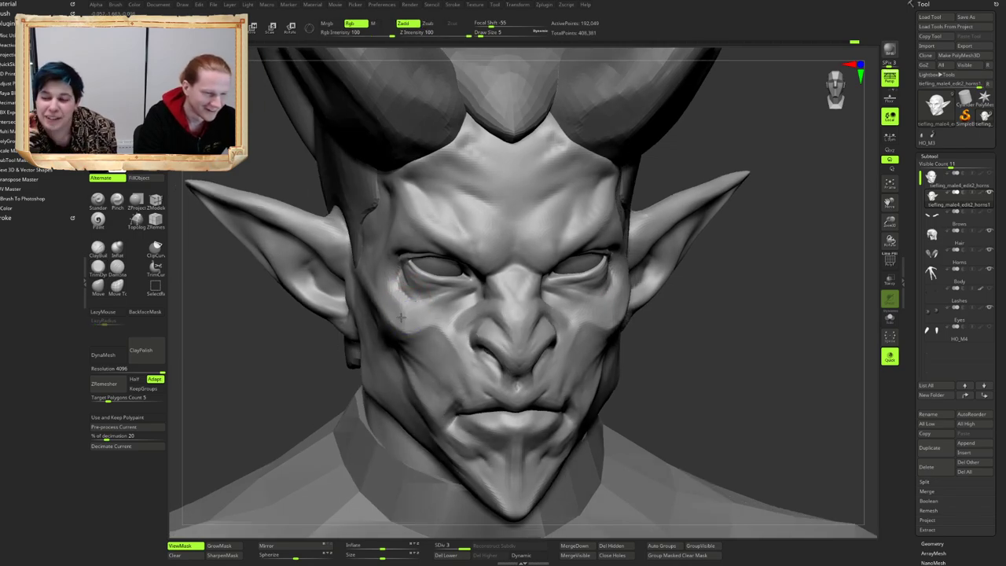
Step: Refine the fold between the eye bag and cheekbone with ClayBuildup at intensity 20 and draw size 5
{"action": "mouse_move", "coordinate": [605, 303]}
{"action": "right_mouse_down"}
{"action": "mouse_move", "coordinate": [498, 265]}
{"action": "mouse_move", "coordinate": [487, 233]}
{"action": "mouse_move", "coordinate": [492, 248]}
{"action": "mouse_move", "coordinate": [447, 259]}
{"action": "right_mouse_up"}
{"action": "key", "text": "1"}
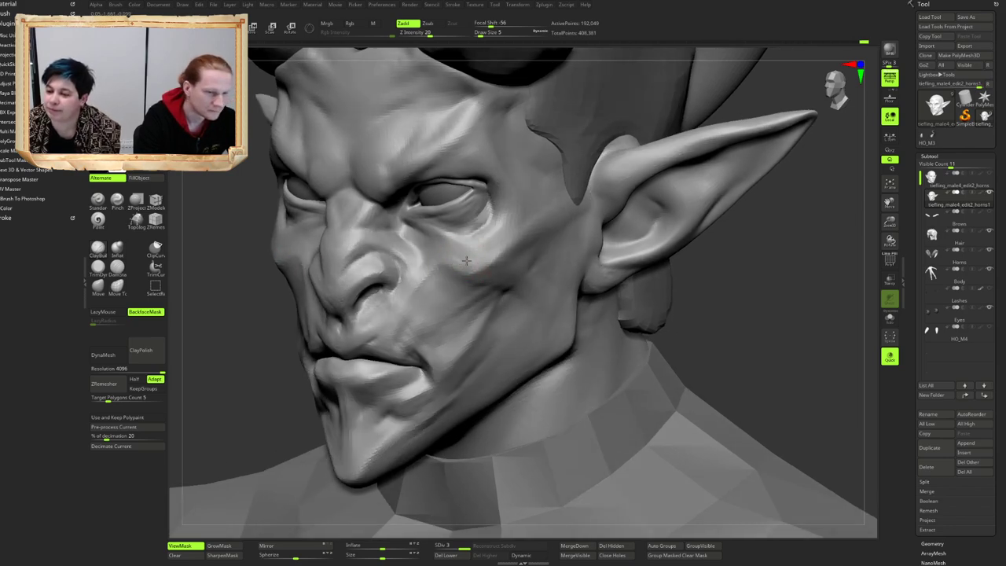
{"action": "right_click_drag", "start_coordinate": [462, 265], "coordinate": [466, 260]}
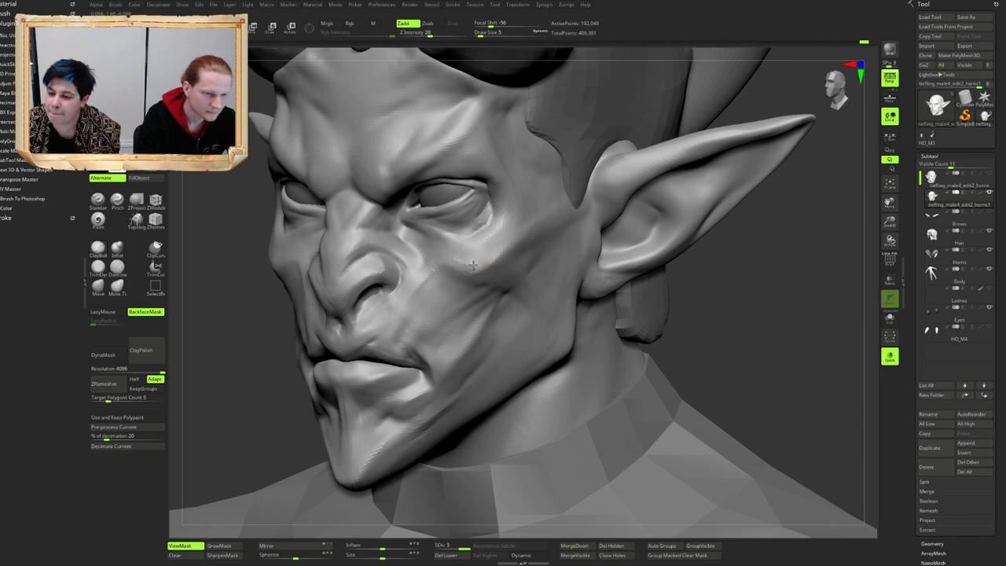
{"action": "mouse_move", "coordinate": [473, 259]}
{"action": "right_mouse_down"}
{"action": "mouse_move", "coordinate": [478, 252]}
{"action": "mouse_move", "coordinate": [456, 260]}
{"action": "mouse_move", "coordinate": [511, 255]}
{"action": "mouse_move", "coordinate": [432, 231]}
{"action": "mouse_move", "coordinate": [369, 232]}
{"action": "mouse_move", "coordinate": [393, 181]}
{"action": "mouse_move", "coordinate": [459, 176]}
{"action": "mouse_move", "coordinate": [445, 173]}
{"action": "mouse_move", "coordinate": [471, 263]}
{"action": "mouse_move", "coordinate": [486, 255]}
{"action": "mouse_move", "coordinate": [475, 223]}
{"action": "mouse_move", "coordinate": [476, 265]}
{"action": "mouse_move", "coordinate": [462, 259]}
{"action": "mouse_move", "coordinate": [453, 271]}
{"action": "mouse_move", "coordinate": [443, 261]}
{"action": "right_mouse_up"}
Step: Carve frown creases into the inner brows above the nose bridge with DamStandard at intensity 33
{"action": "key", "text": "b"}
{"action": "key", "text": "d"}
{"action": "key", "text": "s"}
{"action": "left_click_drag", "start_coordinate": [450, 268], "coordinate": [431, 261]}
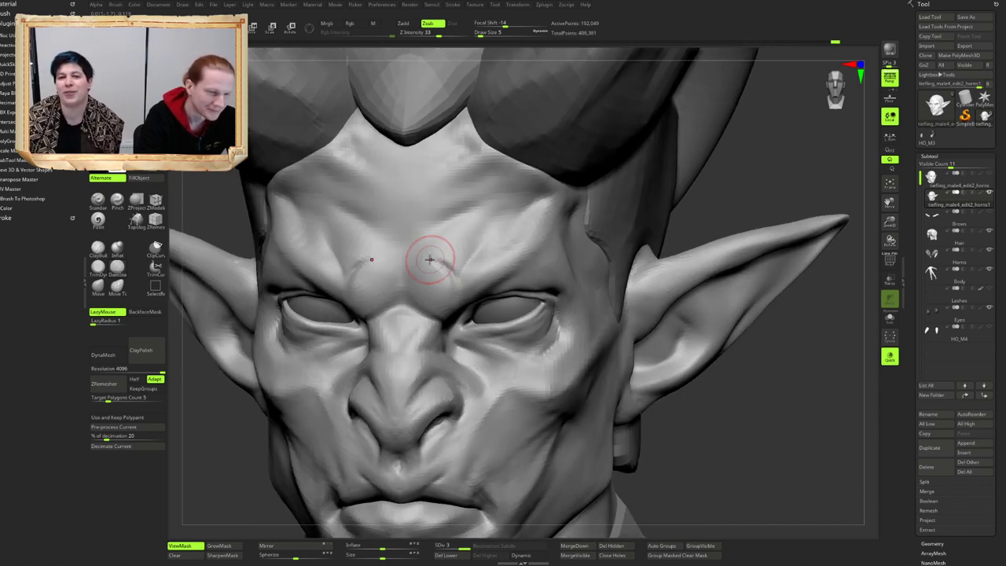
{"action": "mouse_move", "coordinate": [448, 266]}
{"action": "right_mouse_down"}
{"action": "mouse_move", "coordinate": [471, 227]}
{"action": "mouse_move", "coordinate": [447, 222]}
{"action": "mouse_move", "coordinate": [465, 217]}
{"action": "mouse_move", "coordinate": [458, 209]}
{"action": "mouse_move", "coordinate": [456, 240]}
{"action": "mouse_move", "coordinate": [439, 211]}
{"action": "mouse_move", "coordinate": [442, 241]}
{"action": "mouse_move", "coordinate": [451, 234]}
{"action": "mouse_move", "coordinate": [434, 194]}
{"action": "mouse_move", "coordinate": [443, 193]}
{"action": "mouse_move", "coordinate": [419, 197]}
{"action": "mouse_move", "coordinate": [400, 274]}
{"action": "mouse_move", "coordinate": [394, 266]}
{"action": "mouse_move", "coordinate": [400, 281]}
{"action": "right_mouse_up"}
{"action": "key", "text": "1"}
{"action": "key", "text": "2"}
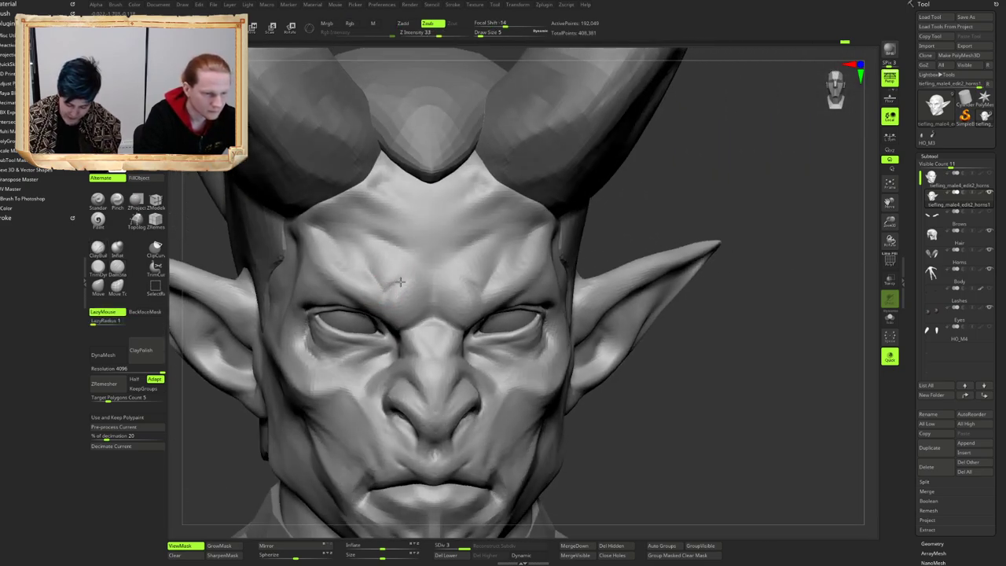
Step: Rework the frown creases above the inner brows with DamStandard at intensity 33, enlarging the draw size to 8
{"action": "left_click_drag", "start_coordinate": [401, 250], "coordinate": [398, 243]}
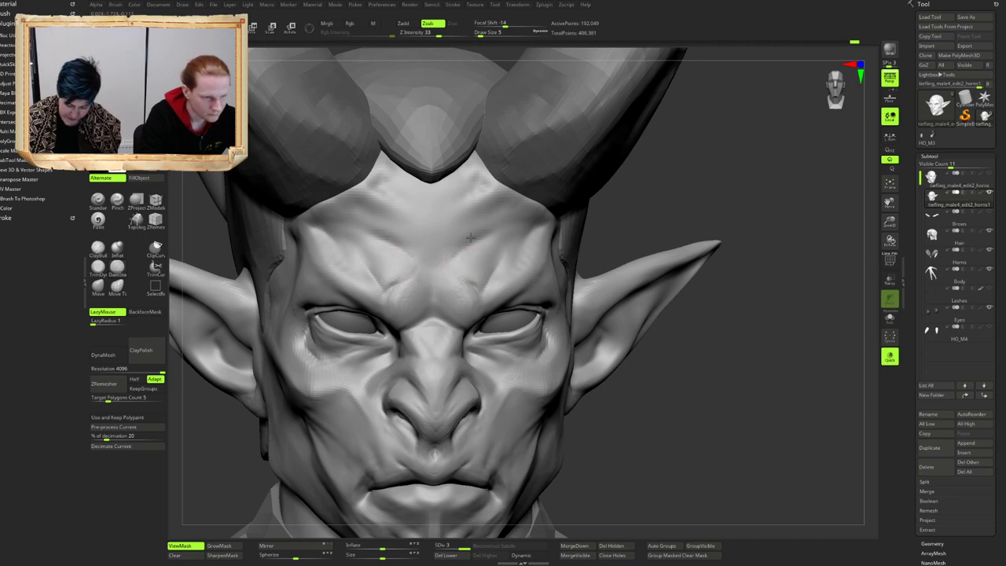
{"action": "mouse_move", "coordinate": [465, 253]}
{"action": "right_mouse_down"}
{"action": "mouse_move", "coordinate": [446, 233]}
{"action": "mouse_move", "coordinate": [430, 251]}
{"action": "right_mouse_up"}
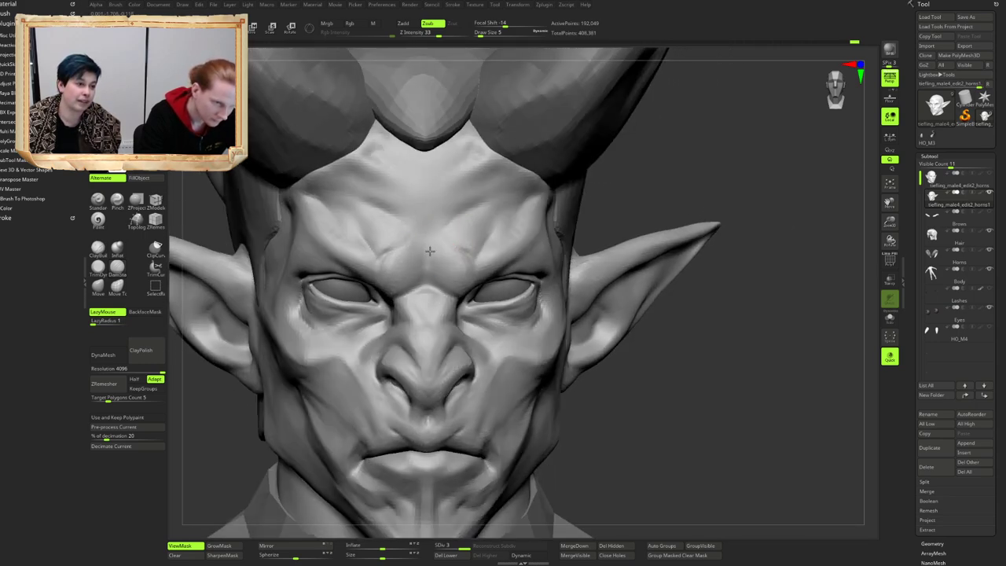
{"action": "mouse_move", "coordinate": [464, 221]}
{"action": "right_mouse_down"}
{"action": "mouse_move", "coordinate": [454, 191]}
{"action": "mouse_move", "coordinate": [445, 220]}
{"action": "mouse_move", "coordinate": [461, 215]}
{"action": "mouse_move", "coordinate": [424, 217]}
{"action": "mouse_move", "coordinate": [436, 234]}
{"action": "mouse_move", "coordinate": [456, 216]}
{"action": "mouse_move", "coordinate": [486, 218]}
{"action": "mouse_move", "coordinate": [479, 234]}
{"action": "mouse_move", "coordinate": [481, 219]}
{"action": "mouse_move", "coordinate": [490, 228]}
{"action": "mouse_move", "coordinate": [469, 229]}
{"action": "mouse_move", "coordinate": [467, 240]}
{"action": "mouse_move", "coordinate": [482, 195]}
{"action": "right_mouse_up"}
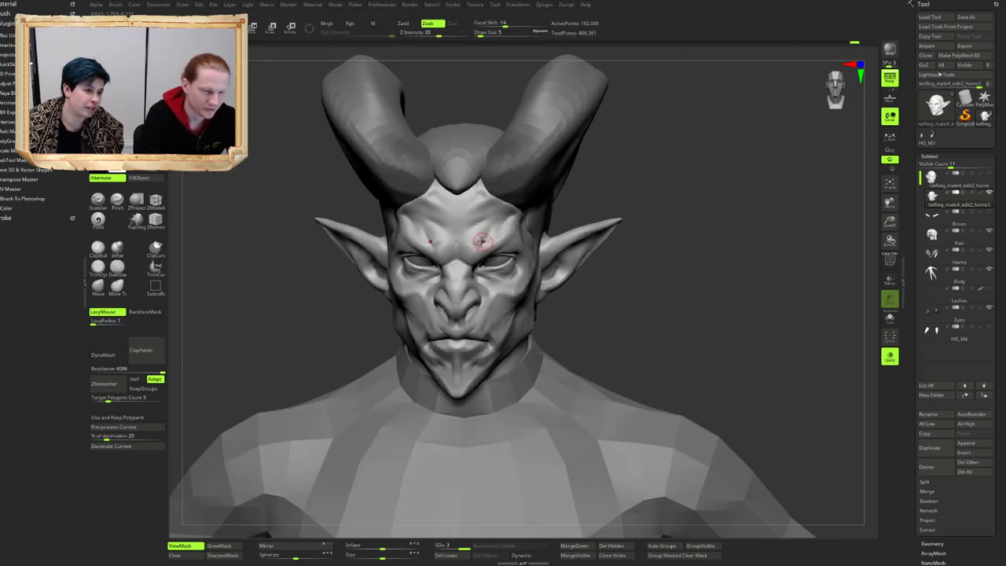
{"action": "mouse_move", "coordinate": [456, 232]}
{"action": "right_mouse_down"}
{"action": "mouse_move", "coordinate": [490, 234]}
{"action": "mouse_move", "coordinate": [507, 203]}
{"action": "mouse_move", "coordinate": [473, 203]}
{"action": "right_mouse_up"}
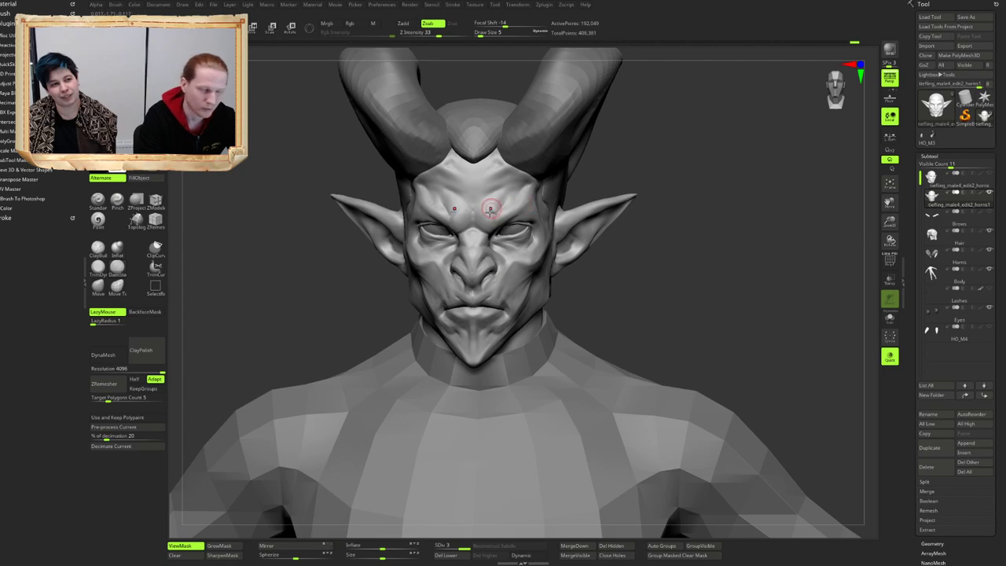
{"action": "mouse_move", "coordinate": [491, 209]}
{"action": "right_mouse_down"}
{"action": "mouse_move", "coordinate": [484, 217]}
{"action": "mouse_move", "coordinate": [506, 227]}
{"action": "mouse_move", "coordinate": [485, 238]}
{"action": "mouse_move", "coordinate": [490, 250]}
{"action": "mouse_move", "coordinate": [478, 242]}
{"action": "mouse_move", "coordinate": [490, 232]}
{"action": "mouse_move", "coordinate": [473, 252]}
{"action": "mouse_move", "coordinate": [494, 230]}
{"action": "mouse_move", "coordinate": [477, 234]}
{"action": "mouse_move", "coordinate": [487, 262]}
{"action": "mouse_move", "coordinate": [481, 256]}
{"action": "mouse_move", "coordinate": [475, 241]}
{"action": "mouse_move", "coordinate": [508, 244]}
{"action": "mouse_move", "coordinate": [464, 247]}
{"action": "mouse_move", "coordinate": [472, 254]}
{"action": "mouse_move", "coordinate": [441, 233]}
{"action": "mouse_move", "coordinate": [435, 246]}
{"action": "mouse_move", "coordinate": [459, 242]}
{"action": "mouse_move", "coordinate": [440, 274]}
{"action": "mouse_move", "coordinate": [424, 274]}
{"action": "right_mouse_up"}
{"action": "key", "text": "]"}
{"action": "left_click_drag", "start_coordinate": [420, 274], "coordinate": [451, 258]}
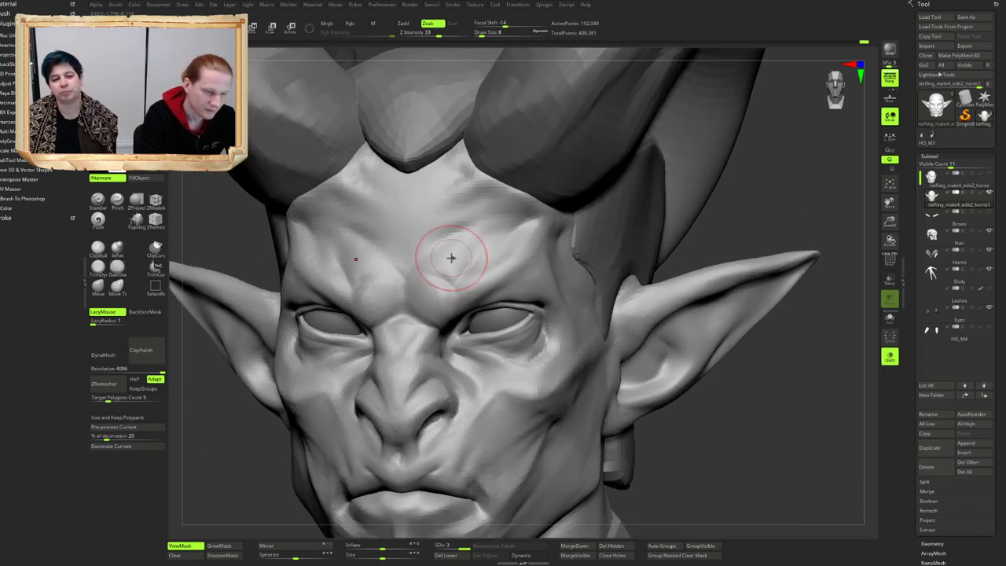
Step: Build up the area between the inner brows with ClayBuildup at intensity 20 and draw size 8, smoothing between strokes
{"action": "right_click_drag", "start_coordinate": [451, 258], "coordinate": [437, 275]}
{"action": "key", "text": "1"}
{"action": "left_click_drag", "start_coordinate": [435, 277], "coordinate": [417, 292]}
{"action": "right_click_drag", "start_coordinate": [418, 291], "coordinate": [404, 284]}
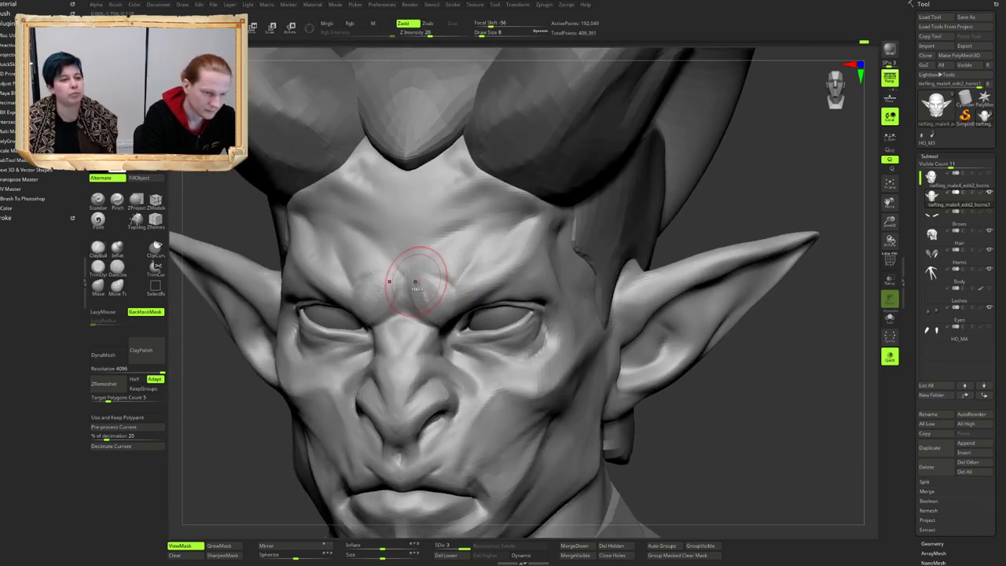
{"action": "left_click_drag", "start_coordinate": [417, 280], "coordinate": [426, 288], "text": "shift"}
{"action": "left_click_drag", "start_coordinate": [428, 287], "coordinate": [419, 305]}
Step: Select the Hair subtool, inspect its hairline around the temple and ear, and reselect the head subtool
{"action": "mouse_move", "coordinate": [434, 270]}
{"action": "right_mouse_down"}
{"action": "mouse_move", "coordinate": [440, 249]}
{"action": "mouse_move", "coordinate": [435, 265]}
{"action": "mouse_move", "coordinate": [444, 251]}
{"action": "mouse_move", "coordinate": [474, 247]}
{"action": "mouse_move", "coordinate": [481, 267]}
{"action": "mouse_move", "coordinate": [450, 273]}
{"action": "mouse_move", "coordinate": [438, 227]}
{"action": "mouse_move", "coordinate": [436, 250]}
{"action": "mouse_move", "coordinate": [326, 249]}
{"action": "mouse_move", "coordinate": [435, 263]}
{"action": "mouse_move", "coordinate": [417, 247]}
{"action": "mouse_move", "coordinate": [489, 246]}
{"action": "right_mouse_up"}
{"action": "left_click", "coordinate": [402, 233], "text": "alt"}
{"action": "right_click_drag", "start_coordinate": [359, 280], "coordinate": [471, 246], "text": "alt"}
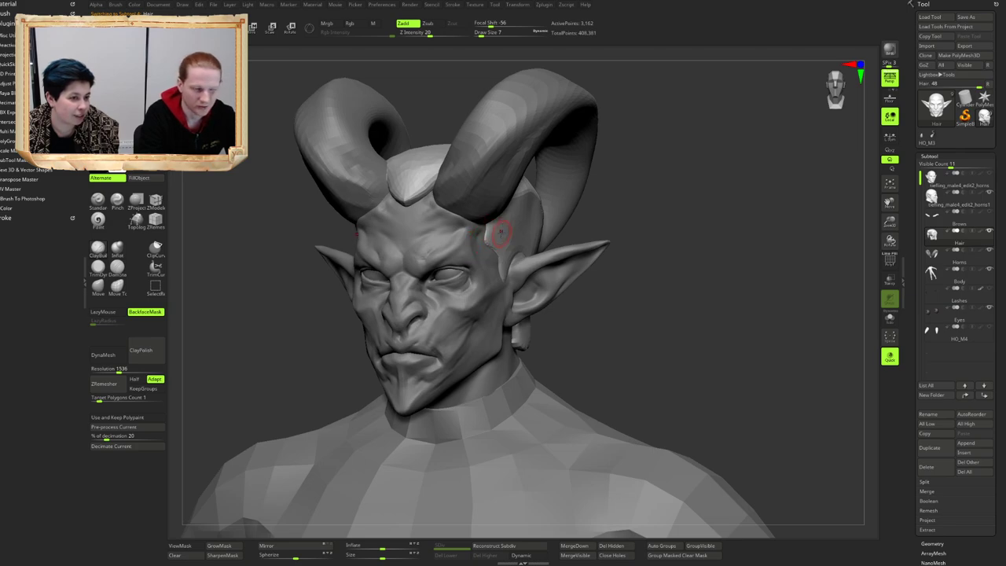
{"action": "right_click_drag", "start_coordinate": [407, 236], "coordinate": [487, 213]}
{"action": "mouse_move", "coordinate": [522, 222]}
{"action": "right_mouse_down"}
{"action": "mouse_move", "coordinate": [491, 223]}
{"action": "mouse_move", "coordinate": [526, 197]}
{"action": "mouse_move", "coordinate": [511, 205]}
{"action": "mouse_move", "coordinate": [520, 233]}
{"action": "right_mouse_up"}
{"action": "mouse_move", "coordinate": [539, 191]}
{"action": "right_mouse_down", "text": "alt"}
{"action": "mouse_move", "coordinate": [460, 235]}
{"action": "mouse_move", "coordinate": [479, 270]}
{"action": "mouse_move", "coordinate": [454, 240]}
{"action": "mouse_move", "coordinate": [456, 253]}
{"action": "right_mouse_up", "text": "alt"}
{"action": "left_click", "coordinate": [444, 236], "text": "alt"}
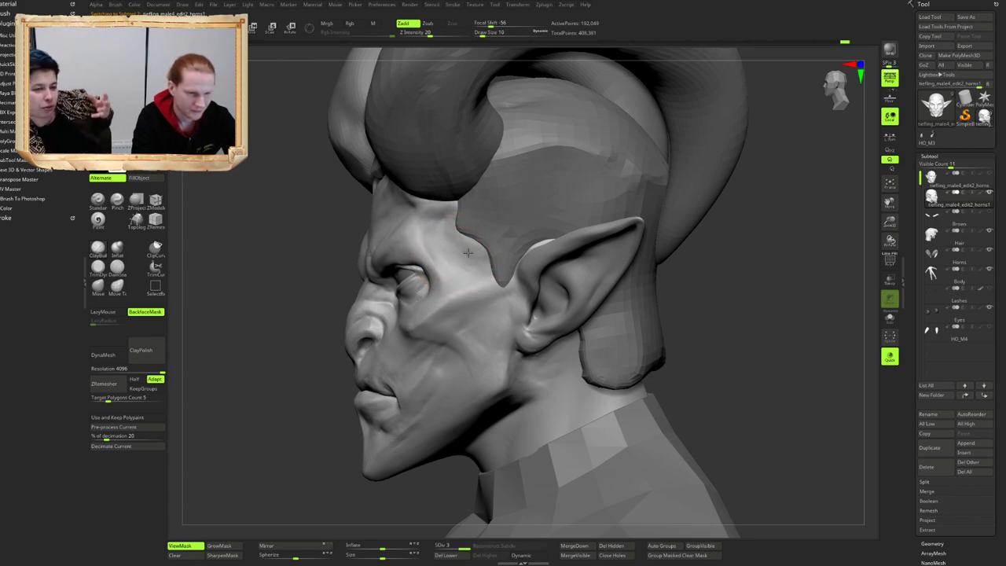
Step: Examine the temple, cheekbone and overall head silhouette from both profiles and three-quarter views
{"action": "mouse_move", "coordinate": [452, 245]}
{"action": "right_mouse_down"}
{"action": "mouse_move", "coordinate": [480, 255]}
{"action": "mouse_move", "coordinate": [482, 170]}
{"action": "right_mouse_up"}
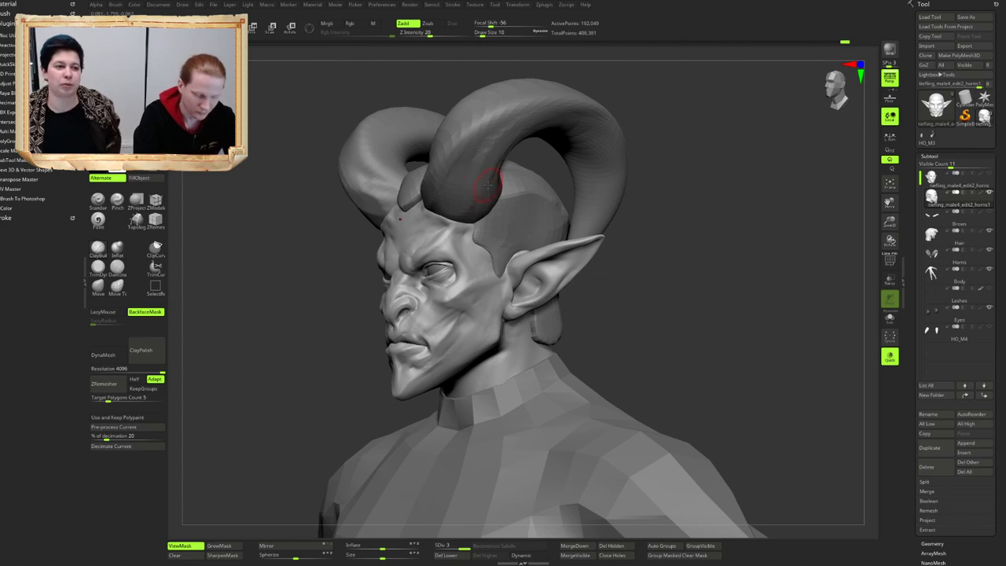
{"action": "right_click_drag", "start_coordinate": [450, 239], "coordinate": [518, 242]}
{"action": "mouse_move", "coordinate": [518, 242]}
{"action": "right_mouse_down", "text": "ctrl"}
{"action": "mouse_move", "coordinate": [521, 263]}
{"action": "mouse_move", "coordinate": [571, 267]}
{"action": "right_mouse_up", "text": "ctrl"}
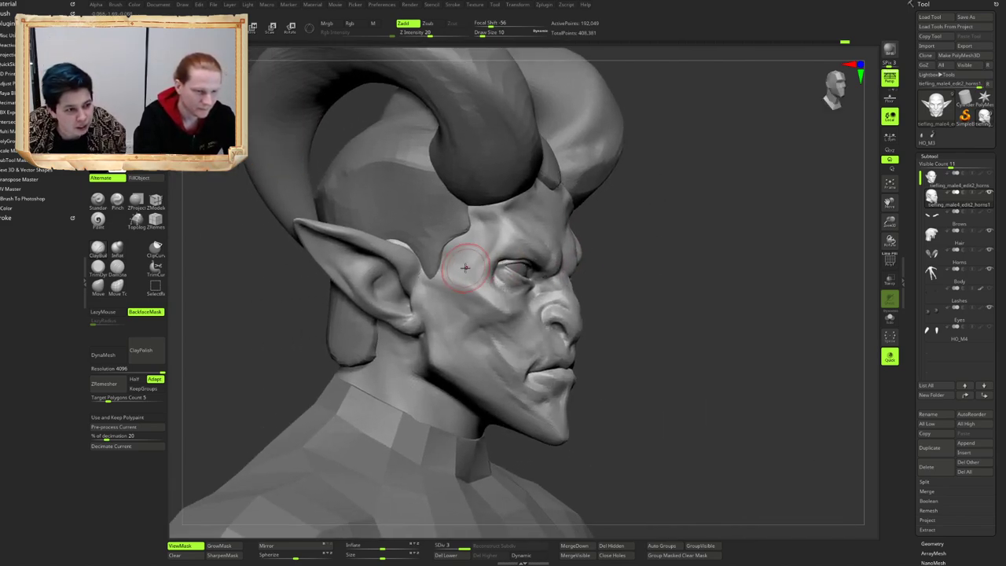
{"action": "right_click_drag", "start_coordinate": [453, 269], "coordinate": [462, 278], "text": "ctrl"}
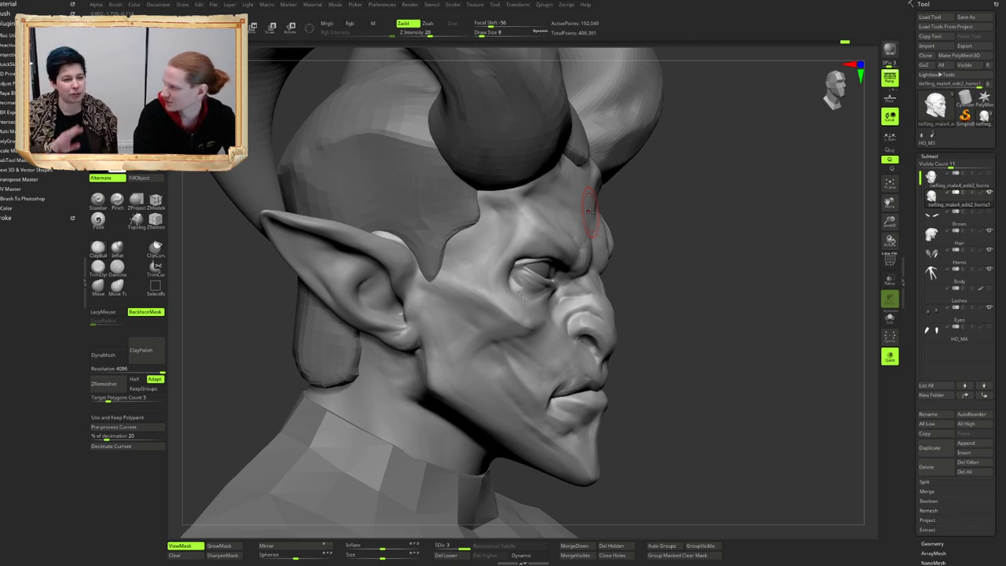
{"action": "mouse_move", "coordinate": [548, 265]}
{"action": "right_mouse_down"}
{"action": "mouse_move", "coordinate": [487, 267]}
{"action": "mouse_move", "coordinate": [515, 236]}
{"action": "mouse_move", "coordinate": [568, 245]}
{"action": "mouse_move", "coordinate": [482, 214]}
{"action": "right_mouse_up"}
{"action": "mouse_move", "coordinate": [586, 239]}
{"action": "right_mouse_down", "text": "ctrl"}
{"action": "mouse_move", "coordinate": [594, 269]}
{"action": "mouse_move", "coordinate": [577, 259]}
{"action": "mouse_move", "coordinate": [579, 233]}
{"action": "mouse_move", "coordinate": [520, 228]}
{"action": "mouse_move", "coordinate": [575, 239]}
{"action": "mouse_move", "coordinate": [578, 262]}
{"action": "mouse_move", "coordinate": [575, 241]}
{"action": "right_mouse_up", "text": "ctrl"}
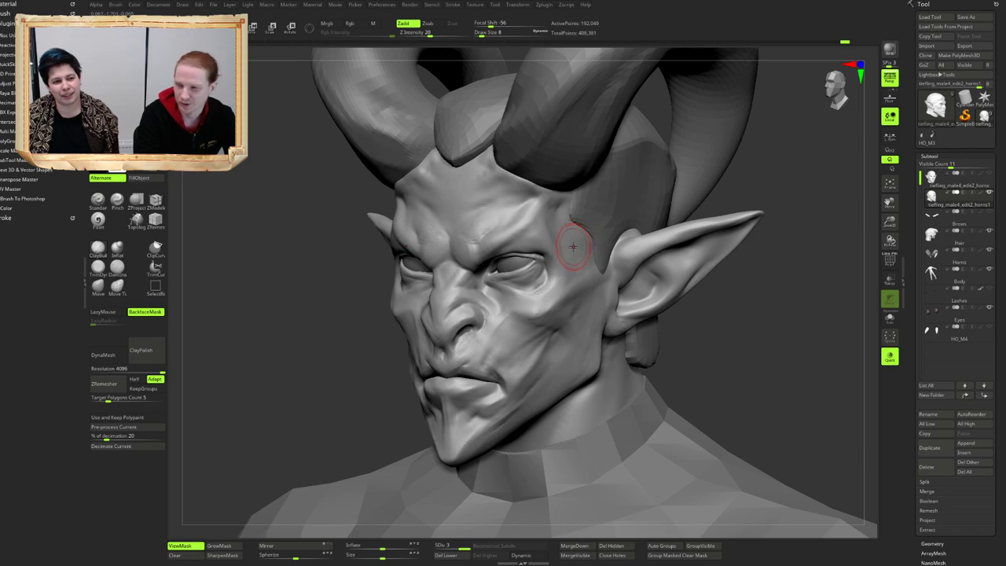
{"action": "right_click_drag", "start_coordinate": [568, 248], "coordinate": [568, 209], "text": "ctrl"}
{"action": "right_click_drag", "start_coordinate": [551, 250], "coordinate": [588, 262]}
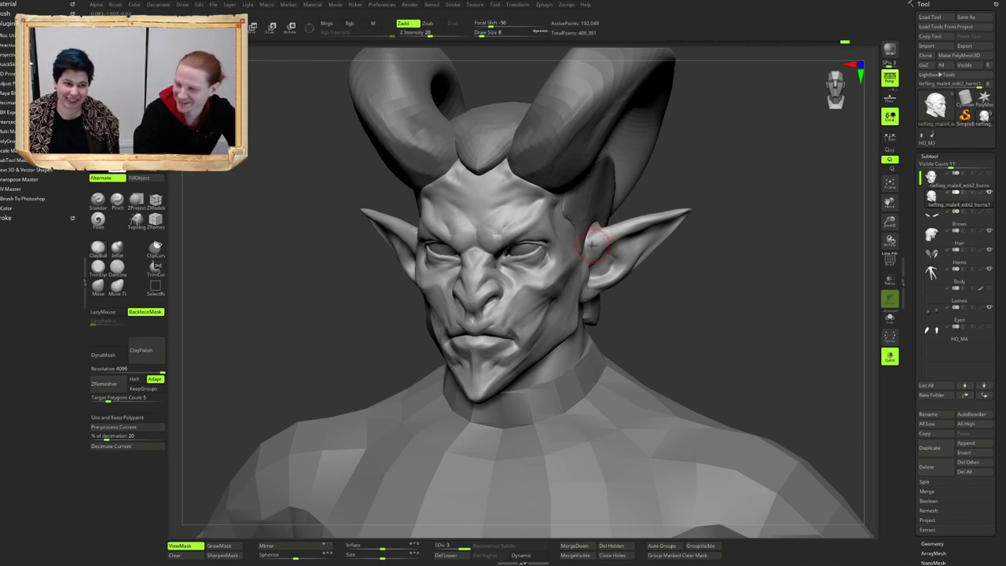
Step: Build up the cheekbone below the outer eye corner with ClayBuildup at intensity 20 and draw size 6
{"action": "mouse_move", "coordinate": [522, 245]}
{"action": "right_mouse_down", "text": "ctrl"}
{"action": "mouse_move", "coordinate": [525, 268]}
{"action": "mouse_move", "coordinate": [515, 265]}
{"action": "mouse_move", "coordinate": [543, 283]}
{"action": "right_mouse_up", "text": "ctrl"}
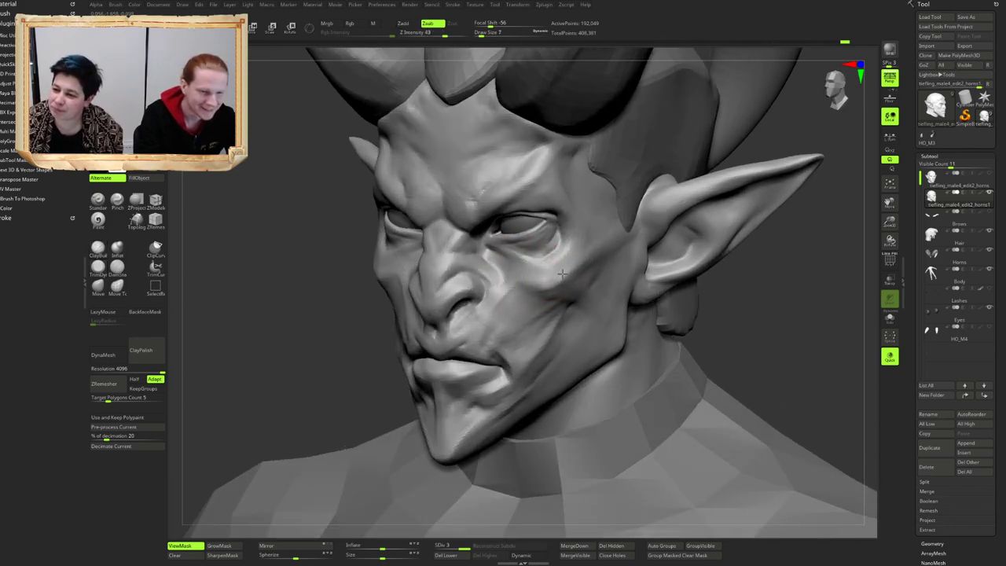
{"action": "key", "text": "shift"}
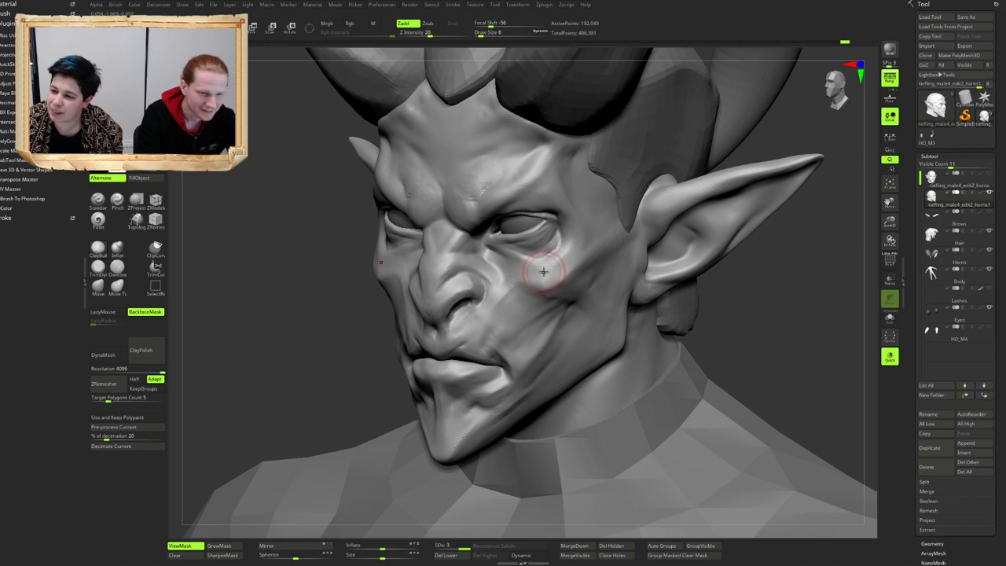
{"action": "left_click_drag", "start_coordinate": [545, 274], "coordinate": [562, 258]}
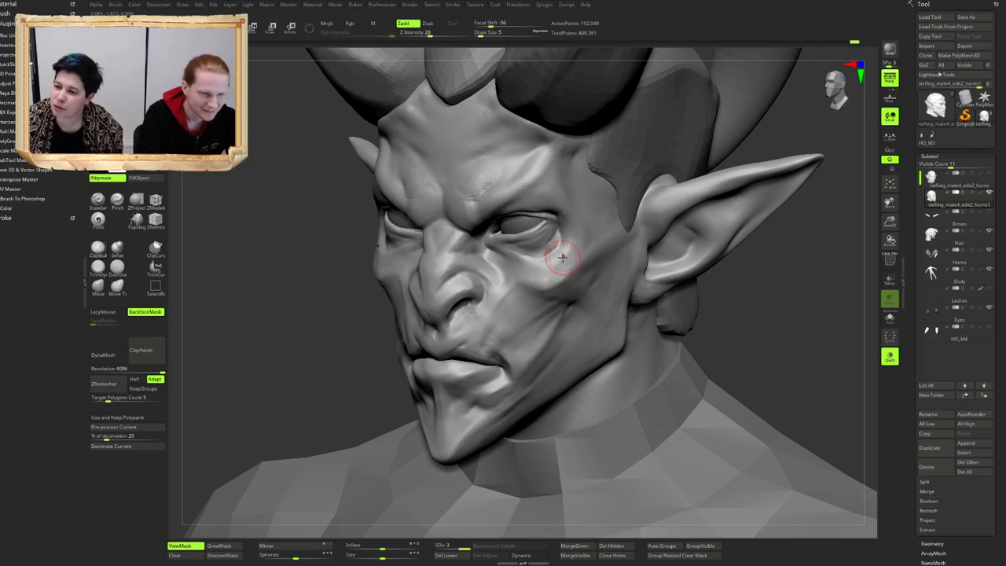
{"action": "mouse_move", "coordinate": [550, 262]}
{"action": "right_mouse_down"}
{"action": "mouse_move", "coordinate": [561, 260]}
{"action": "mouse_move", "coordinate": [538, 285]}
{"action": "right_mouse_up"}
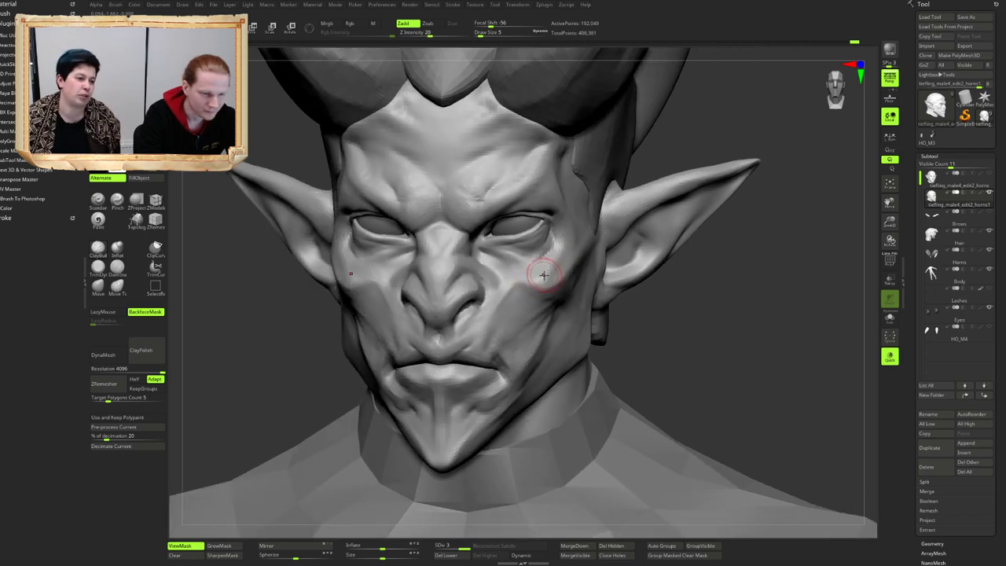
Step: Refine the upper cheek below the eye bag with TrimDynamic at intensity 43 and draw size 5, and smooth it
{"action": "key", "text": "b"}
{"action": "key", "text": "d"}
{"action": "key", "text": "s"}
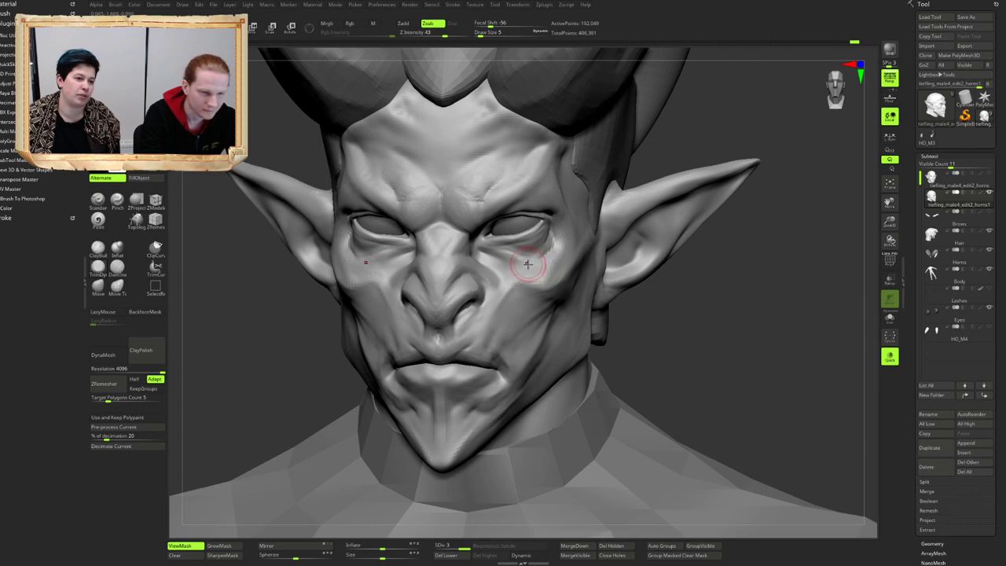
{"action": "left_click_drag", "start_coordinate": [550, 263], "coordinate": [557, 269], "text": "shift"}
{"action": "mouse_move", "coordinate": [558, 269]}
{"action": "right_mouse_down", "text": "ctrl"}
{"action": "mouse_move", "coordinate": [539, 231]}
{"action": "mouse_move", "coordinate": [540, 269]}
{"action": "mouse_move", "coordinate": [558, 259]}
{"action": "mouse_move", "coordinate": [531, 248]}
{"action": "mouse_move", "coordinate": [515, 264]}
{"action": "mouse_move", "coordinate": [566, 252]}
{"action": "mouse_move", "coordinate": [518, 242]}
{"action": "right_mouse_up", "text": "ctrl"}
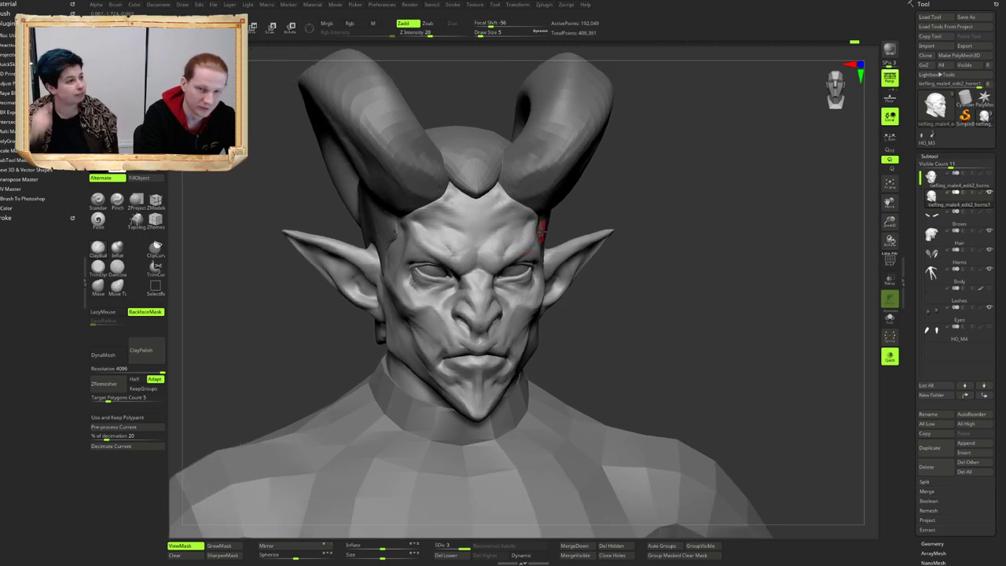
Step: Build up the skin beside the outer eye corner with ClayBuildup at intensity 20 and draw size 4
{"action": "mouse_move", "coordinate": [544, 236]}
{"action": "right_mouse_down"}
{"action": "mouse_move", "coordinate": [510, 246]}
{"action": "mouse_move", "coordinate": [543, 253]}
{"action": "mouse_move", "coordinate": [529, 238]}
{"action": "mouse_move", "coordinate": [544, 268]}
{"action": "mouse_move", "coordinate": [531, 242]}
{"action": "mouse_move", "coordinate": [538, 255]}
{"action": "mouse_move", "coordinate": [522, 281]}
{"action": "right_mouse_up"}
{"action": "key", "text": "b"}
{"action": "key", "text": "d"}
{"action": "key", "text": "s"}
{"action": "key", "text": "b"}
{"action": "key", "text": "c"}
{"action": "key", "text": "b"}
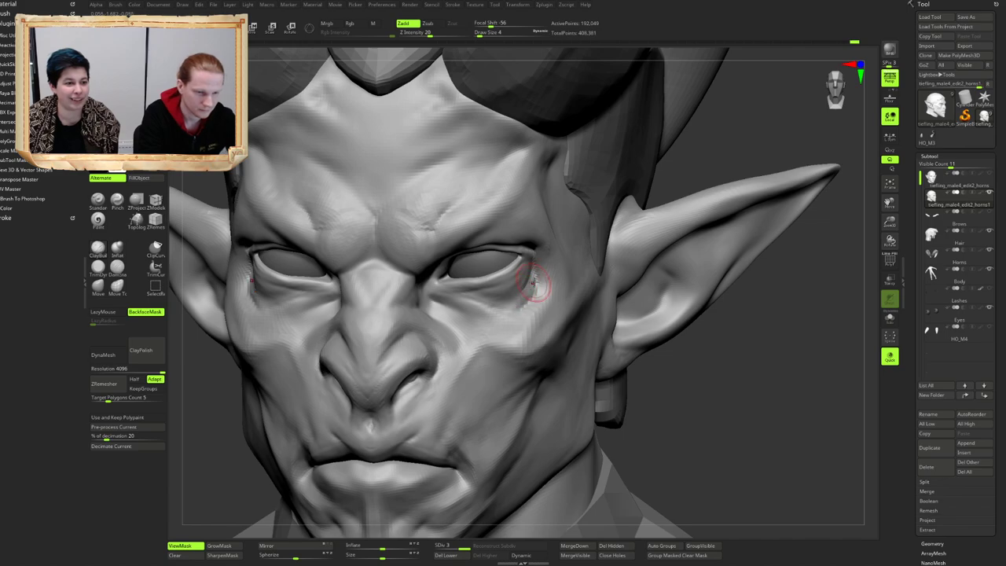
{"action": "left_click_drag", "start_coordinate": [533, 283], "coordinate": [532, 291]}
Step: Shape the outer and lower edge of the eye bag from the opposite side with ClayBuildup at intensity 20 and draw size 4
{"action": "mouse_move", "coordinate": [531, 288]}
{"action": "right_mouse_down"}
{"action": "mouse_move", "coordinate": [519, 284]}
{"action": "mouse_move", "coordinate": [528, 264]}
{"action": "mouse_move", "coordinate": [512, 260]}
{"action": "mouse_move", "coordinate": [522, 254]}
{"action": "mouse_move", "coordinate": [492, 264]}
{"action": "mouse_move", "coordinate": [537, 268]}
{"action": "mouse_move", "coordinate": [506, 267]}
{"action": "mouse_move", "coordinate": [556, 253]}
{"action": "mouse_move", "coordinate": [543, 225]}
{"action": "right_mouse_up"}
{"action": "key", "text": "b"}
{"action": "key", "text": "d"}
{"action": "key", "text": "s"}
{"action": "mouse_move", "coordinate": [544, 225]}
{"action": "right_mouse_down"}
{"action": "mouse_move", "coordinate": [470, 222]}
{"action": "mouse_move", "coordinate": [470, 266]}
{"action": "right_mouse_up"}
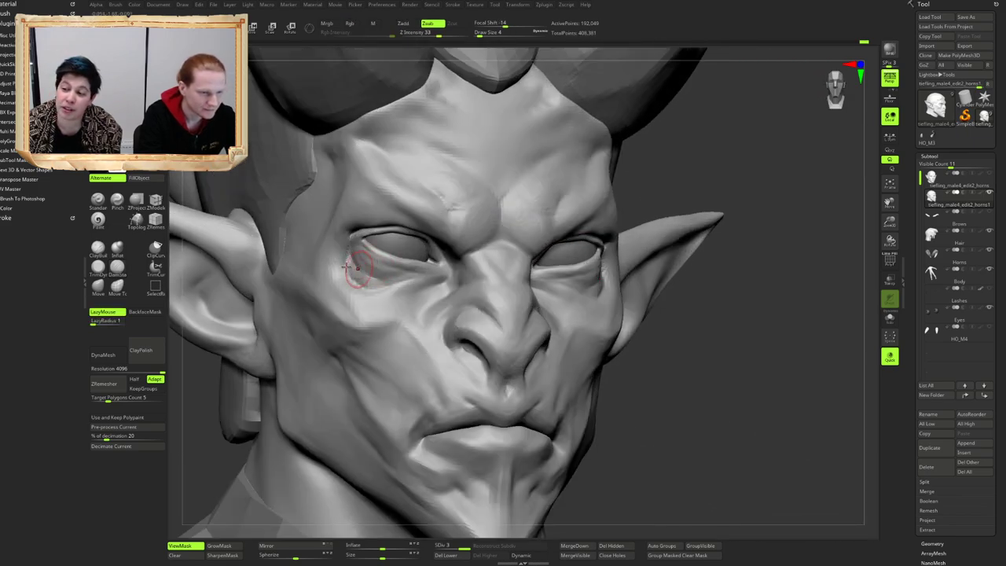
{"action": "key", "text": "b"}
{"action": "key", "text": "c"}
{"action": "key", "text": "b"}
{"action": "right_click_drag", "start_coordinate": [377, 271], "coordinate": [375, 283]}
{"action": "left_click_drag", "start_coordinate": [358, 282], "coordinate": [383, 284]}
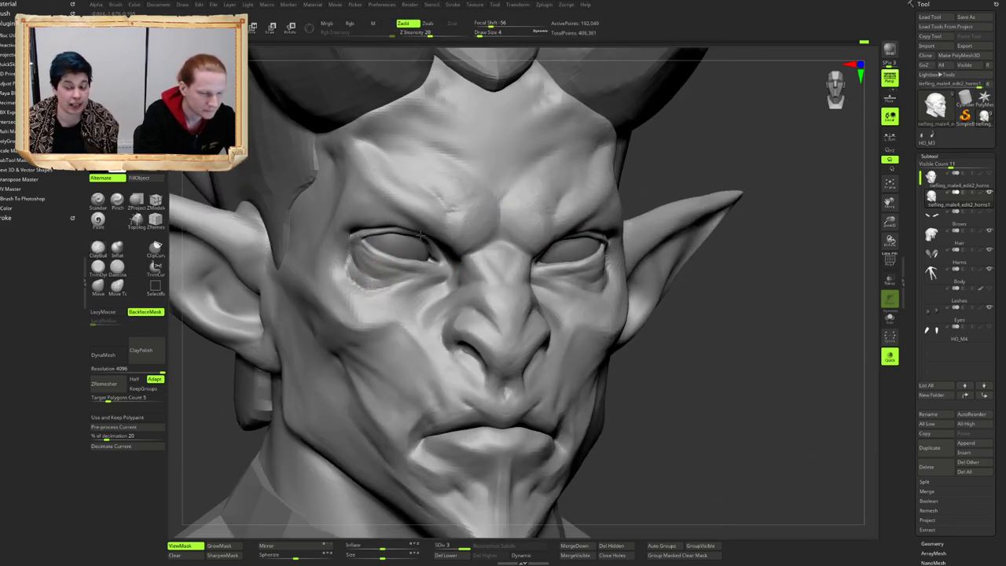
Step: Check the horned head's proportions against the full body from the front
{"action": "right_click_drag", "start_coordinate": [421, 235], "coordinate": [464, 233]}
{"action": "right_click_drag", "start_coordinate": [463, 233], "coordinate": [519, 228], "text": "ctrl"}
{"action": "right_click_drag", "start_coordinate": [581, 299], "coordinate": [512, 232], "text": "ctrl"}
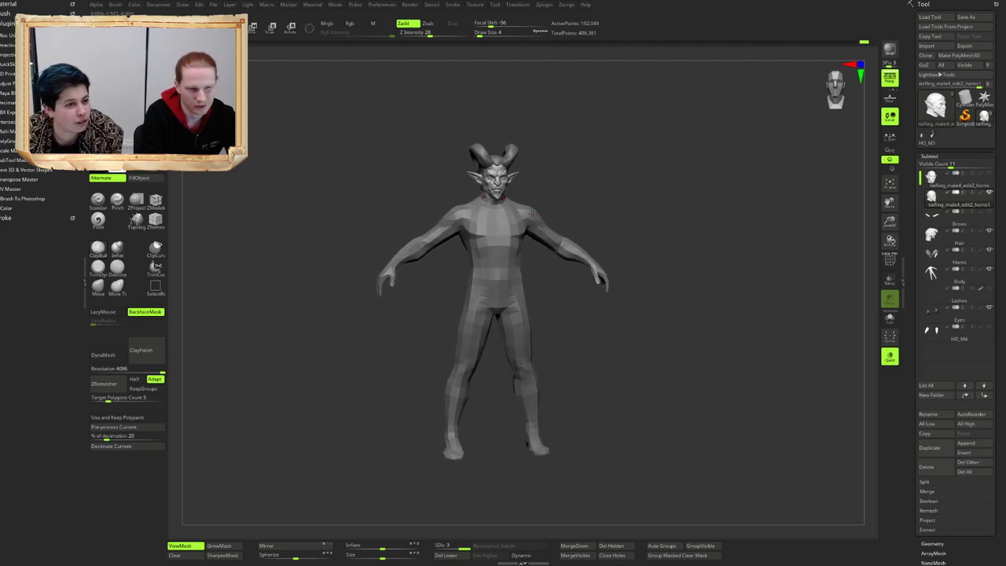
{"action": "right_click_drag", "start_coordinate": [615, 175], "coordinate": [597, 187]}
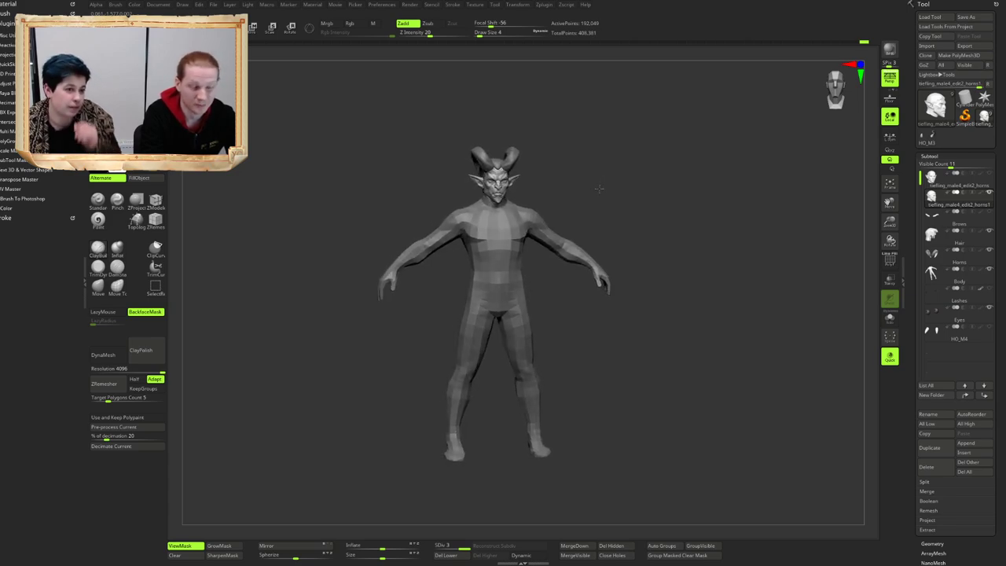
Step: Adjust the upper base of the tiefling's pointed ear with the Move brush
{"action": "right_click_drag", "start_coordinate": [599, 188], "coordinate": [542, 224]}
{"action": "mouse_move", "coordinate": [509, 151]}
{"action": "right_mouse_down", "text": "alt"}
{"action": "mouse_move", "coordinate": [494, 263]}
{"action": "mouse_move", "coordinate": [531, 223]}
{"action": "mouse_move", "coordinate": [593, 243]}
{"action": "mouse_move", "coordinate": [541, 238]}
{"action": "mouse_move", "coordinate": [512, 248]}
{"action": "mouse_move", "coordinate": [499, 291]}
{"action": "mouse_move", "coordinate": [478, 267]}
{"action": "mouse_move", "coordinate": [502, 279]}
{"action": "mouse_move", "coordinate": [500, 257]}
{"action": "mouse_move", "coordinate": [509, 264]}
{"action": "right_mouse_up", "text": "alt"}
{"action": "key", "text": "b"}
{"action": "key", "text": "d"}
{"action": "key", "text": "s"}
{"action": "key", "text": "b"}
{"action": "key", "text": "d"}
{"action": "key", "text": "s"}
{"action": "key", "text": "b"}
{"action": "key", "text": "m"}
{"action": "key", "text": "v"}
{"action": "left_click_drag", "start_coordinate": [509, 265], "coordinate": [513, 256]}
{"action": "right_click_drag", "start_coordinate": [514, 256], "coordinate": [491, 294]}
{"action": "mouse_move", "coordinate": [515, 262]}
{"action": "right_mouse_down"}
{"action": "mouse_move", "coordinate": [497, 272]}
{"action": "mouse_move", "coordinate": [529, 265]}
{"action": "mouse_move", "coordinate": [568, 224]}
{"action": "mouse_move", "coordinate": [515, 241]}
{"action": "mouse_move", "coordinate": [504, 279]}
{"action": "right_mouse_up"}
Step: Build up the root of the ear's upper rim with the ClayBuildup brush
{"action": "key", "text": "b"}
{"action": "key", "text": "c"}
{"action": "key", "text": "b"}
{"action": "key", "text": "b"}
{"action": "key", "text": "d"}
{"action": "key", "text": "s"}
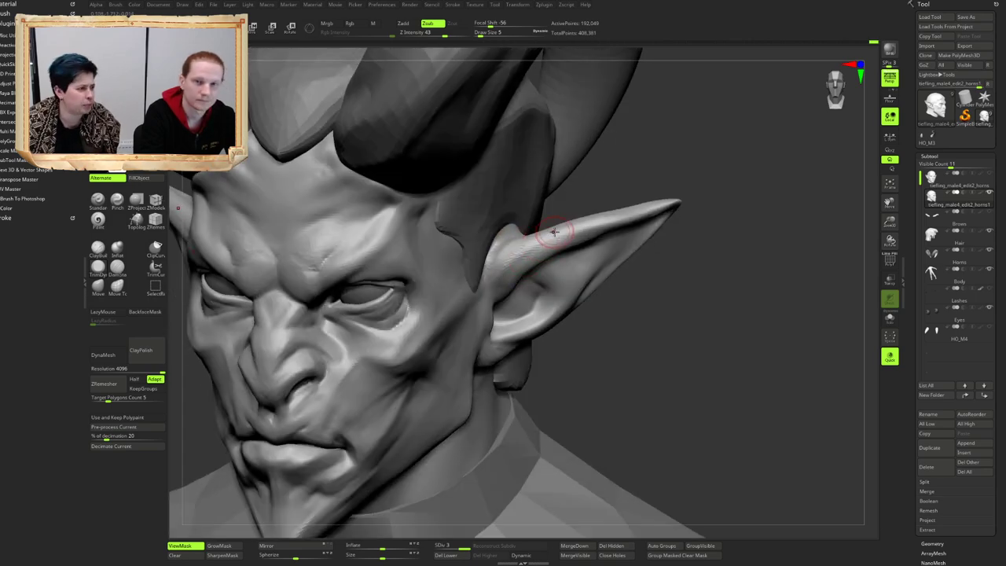
{"action": "right_click_drag", "start_coordinate": [554, 231], "coordinate": [540, 237]}
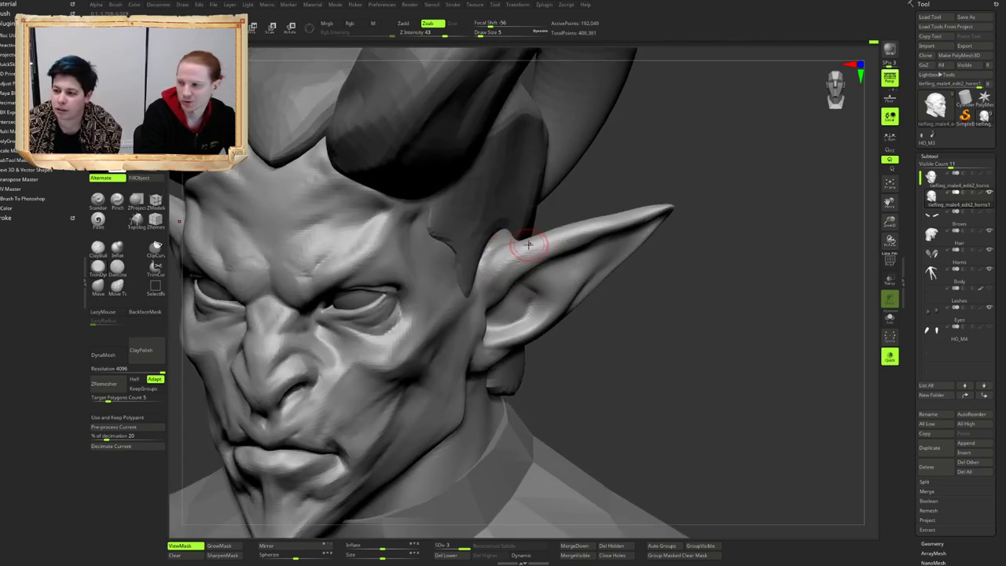
{"action": "mouse_move", "coordinate": [519, 242]}
{"action": "right_mouse_down"}
{"action": "mouse_move", "coordinate": [506, 245]}
{"action": "mouse_move", "coordinate": [497, 277]}
{"action": "right_mouse_up"}
{"action": "key", "text": "b"}
{"action": "key", "text": "c"}
{"action": "key", "text": "b"}
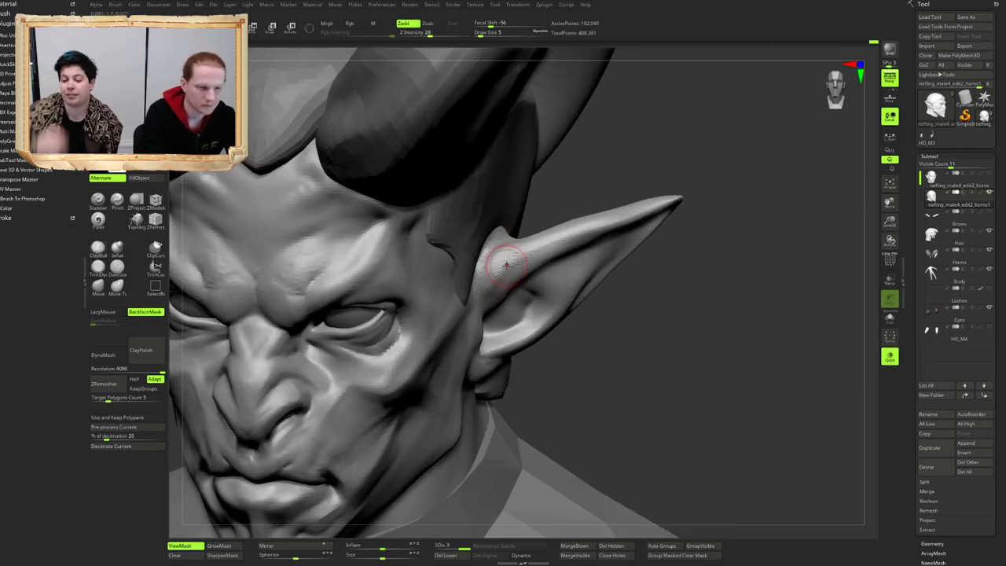
{"action": "left_click_drag", "start_coordinate": [506, 264], "coordinate": [527, 241]}
{"action": "right_click_drag", "start_coordinate": [527, 241], "coordinate": [525, 263]}
{"action": "left_click_drag", "start_coordinate": [515, 256], "coordinate": [535, 242]}
{"action": "mouse_move", "coordinate": [535, 242]}
{"action": "right_mouse_down"}
{"action": "mouse_move", "coordinate": [572, 227]}
{"action": "mouse_move", "coordinate": [542, 261]}
{"action": "mouse_move", "coordinate": [572, 251]}
{"action": "mouse_move", "coordinate": [537, 268]}
{"action": "right_mouse_up"}
Step: Carve a crease along the inner edge of the ear's upper rim with the Dam Standard brush
{"action": "key", "text": "b"}
{"action": "key", "text": "d"}
{"action": "key", "text": "s"}
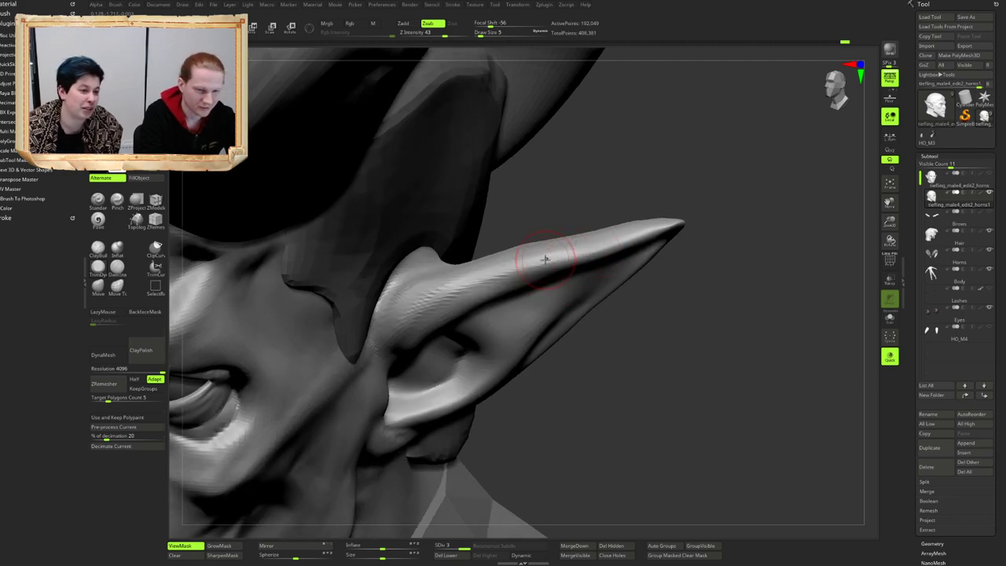
{"action": "right_click_drag", "start_coordinate": [639, 238], "coordinate": [557, 261], "text": "ctrl"}
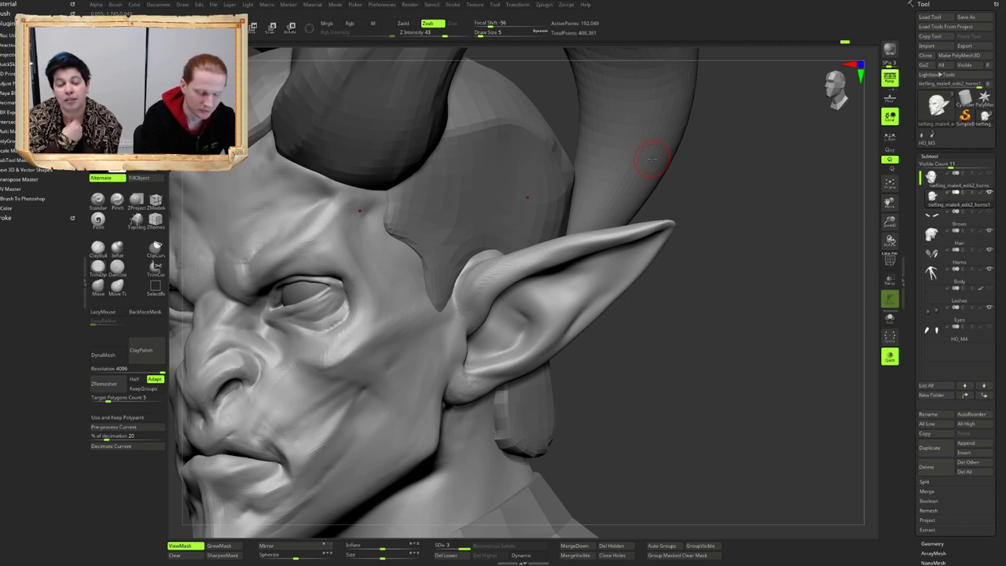
{"action": "mouse_move", "coordinate": [524, 235]}
{"action": "right_mouse_down"}
{"action": "mouse_move", "coordinate": [597, 238]}
{"action": "mouse_move", "coordinate": [529, 254]}
{"action": "mouse_move", "coordinate": [511, 275]}
{"action": "right_mouse_up"}
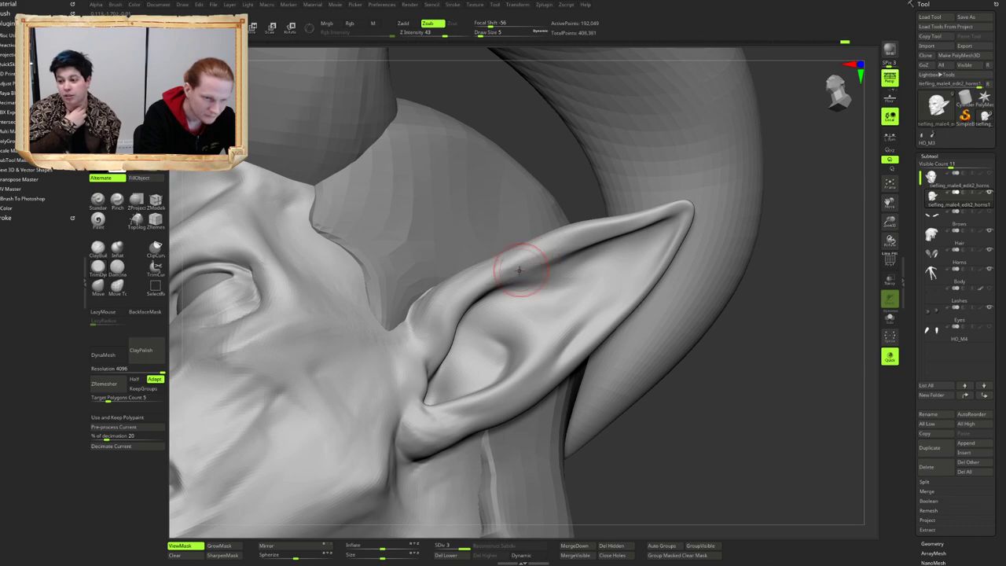
{"action": "mouse_move", "coordinate": [519, 270]}
{"action": "left_mouse_down"}
{"action": "mouse_move", "coordinate": [570, 246]}
{"action": "mouse_move", "coordinate": [560, 252]}
{"action": "left_mouse_up"}
{"action": "mouse_move", "coordinate": [559, 252]}
{"action": "right_mouse_down"}
{"action": "mouse_move", "coordinate": [546, 270]}
{"action": "mouse_move", "coordinate": [551, 253]}
{"action": "mouse_move", "coordinate": [523, 244]}
{"action": "mouse_move", "coordinate": [516, 265]}
{"action": "mouse_move", "coordinate": [543, 236]}
{"action": "mouse_move", "coordinate": [522, 258]}
{"action": "right_mouse_up"}
Step: Add volume along the ear's upper rim toward the tip at draw size 4 and intensity 20, and check the head from the front
{"action": "key", "text": "1"}
{"action": "left_click_drag", "start_coordinate": [477, 279], "coordinate": [532, 254]}
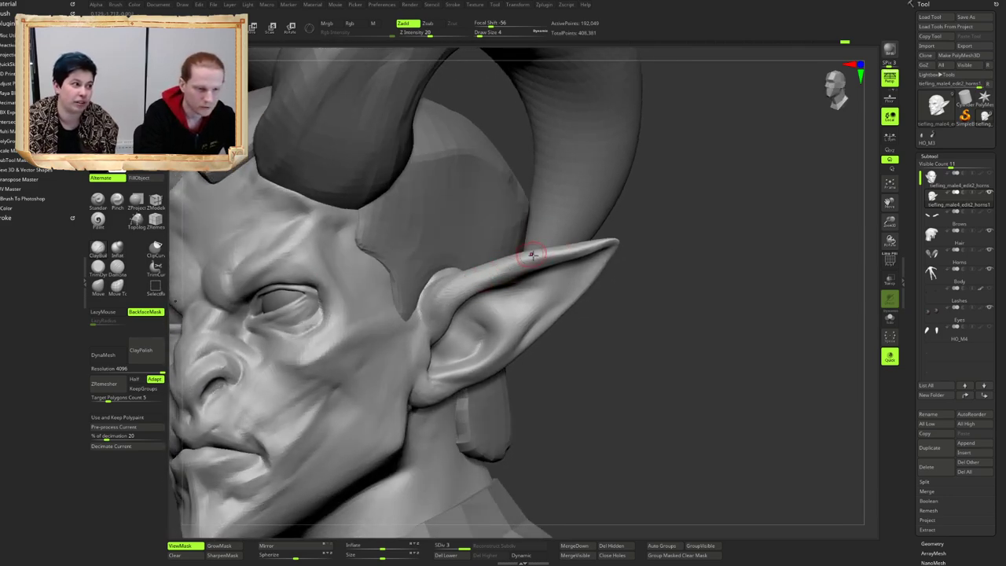
{"action": "right_click_drag", "start_coordinate": [532, 253], "coordinate": [507, 268]}
{"action": "left_click_drag", "start_coordinate": [498, 269], "coordinate": [533, 257]}
{"action": "right_click_drag", "start_coordinate": [533, 257], "coordinate": [531, 225], "text": "ctrl"}
{"action": "right_click_drag", "start_coordinate": [477, 247], "coordinate": [541, 267]}
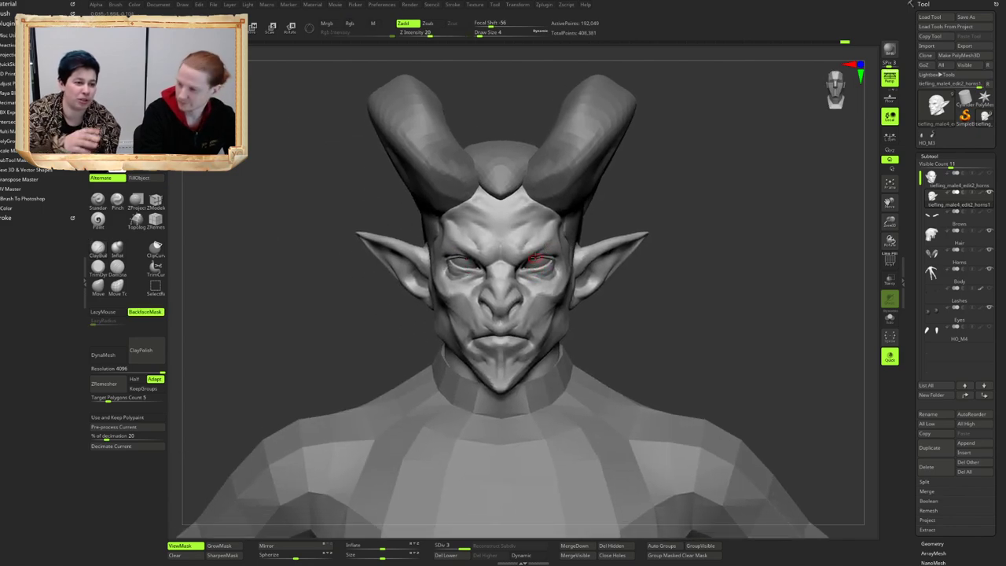
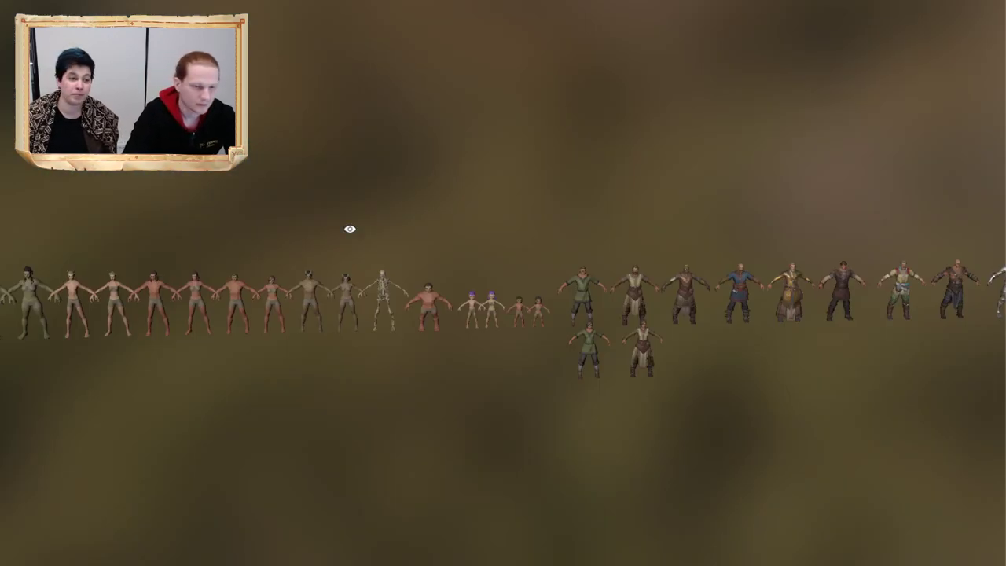
Step: Switch to the Unity scene and look over the lineup of base bodies and outfitted characters
{"action": "left_click_drag", "start_coordinate": [396, 243], "coordinate": [428, 220], "text": "alt"}
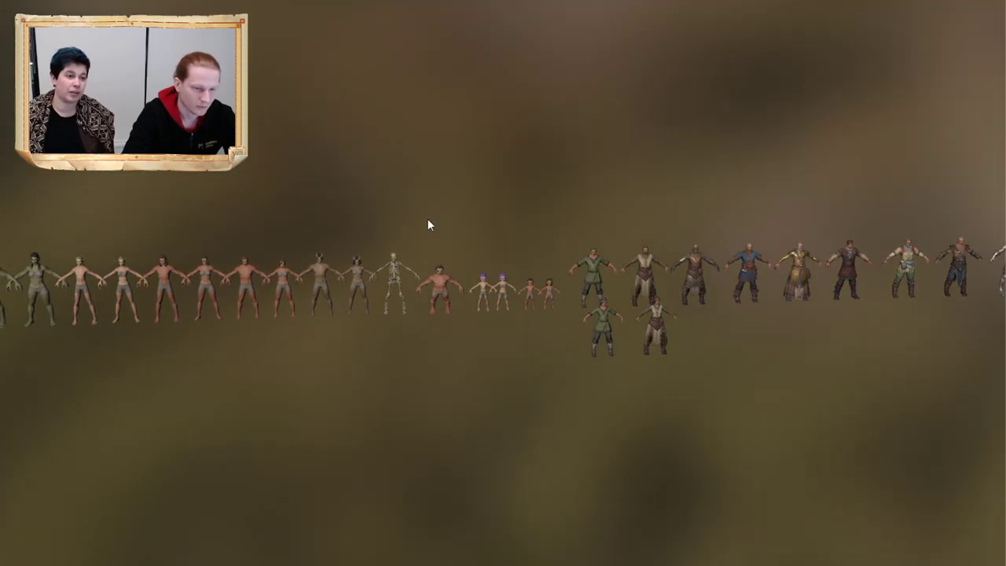
{"action": "right_click_drag", "start_coordinate": [428, 226], "coordinate": [456, 214]}
{"action": "right_click_drag", "start_coordinate": [421, 214], "coordinate": [472, 228]}
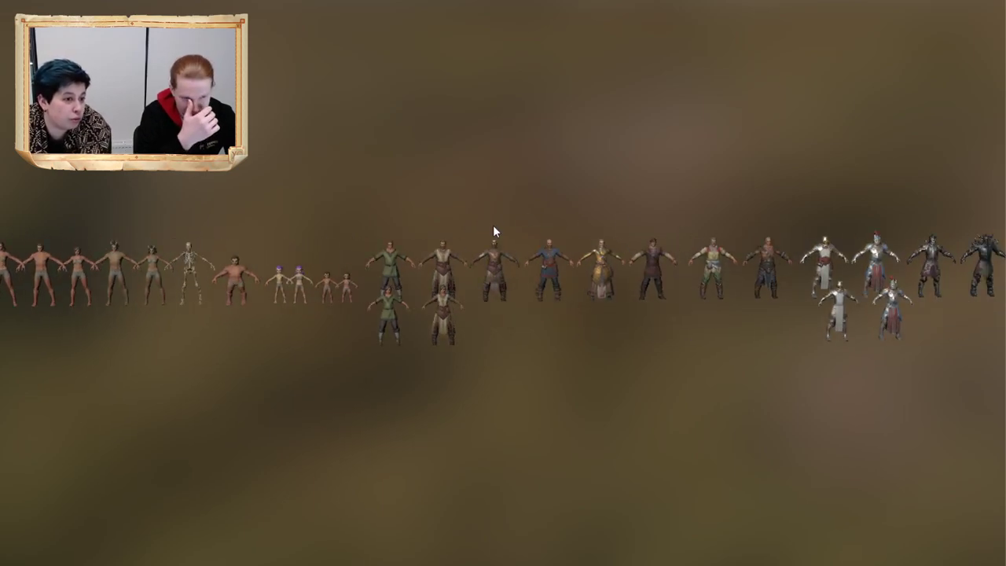
{"action": "right_click_drag", "start_coordinate": [493, 230], "coordinate": [432, 193]}
{"action": "middle_click_drag", "start_coordinate": [432, 193], "coordinate": [468, 194]}
{"action": "right_click_drag", "start_coordinate": [475, 204], "coordinate": [570, 231], "text": "alt"}
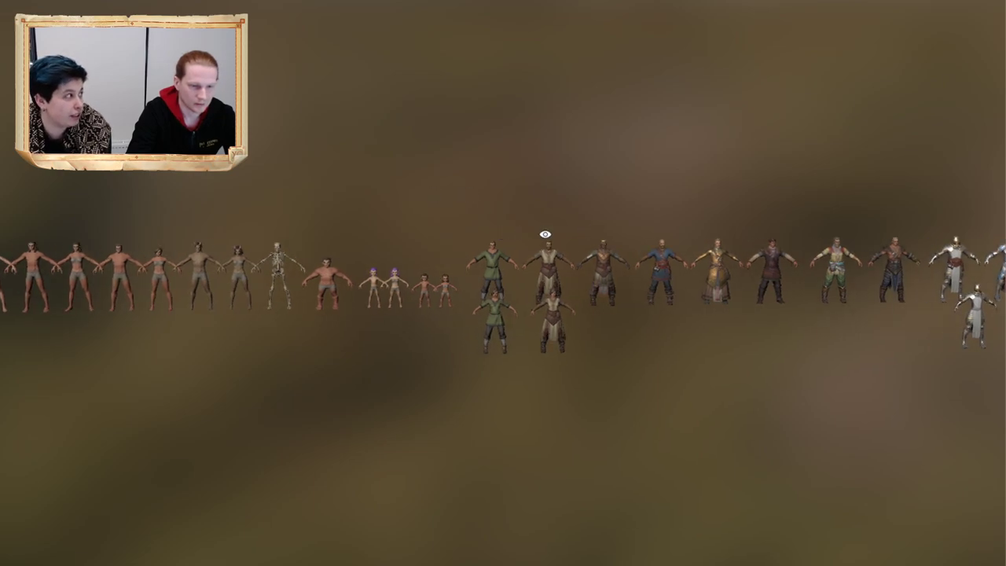
{"action": "middle_click_drag", "start_coordinate": [544, 235], "coordinate": [511, 234], "text": "alt"}
{"action": "right_click_drag", "start_coordinate": [508, 232], "coordinate": [625, 236], "text": "alt"}
{"action": "middle_click_drag", "start_coordinate": [626, 236], "coordinate": [436, 277], "text": "alt"}
{"action": "right_click_drag", "start_coordinate": [436, 277], "coordinate": [743, 476], "text": "alt"}
Step: Select and frame the dark-haired character in the leather tunic, and examine the painted straps, sleeves and buckles up close
{"action": "left_click", "coordinate": [620, 309]}
{"action": "key", "text": "f"}
{"action": "middle_click_drag", "start_coordinate": [599, 266], "coordinate": [628, 321], "text": "alt"}
{"action": "right_click_drag", "start_coordinate": [628, 321], "coordinate": [653, 330], "text": "alt"}
{"action": "middle_click_drag", "start_coordinate": [653, 330], "coordinate": [620, 360], "text": "alt"}
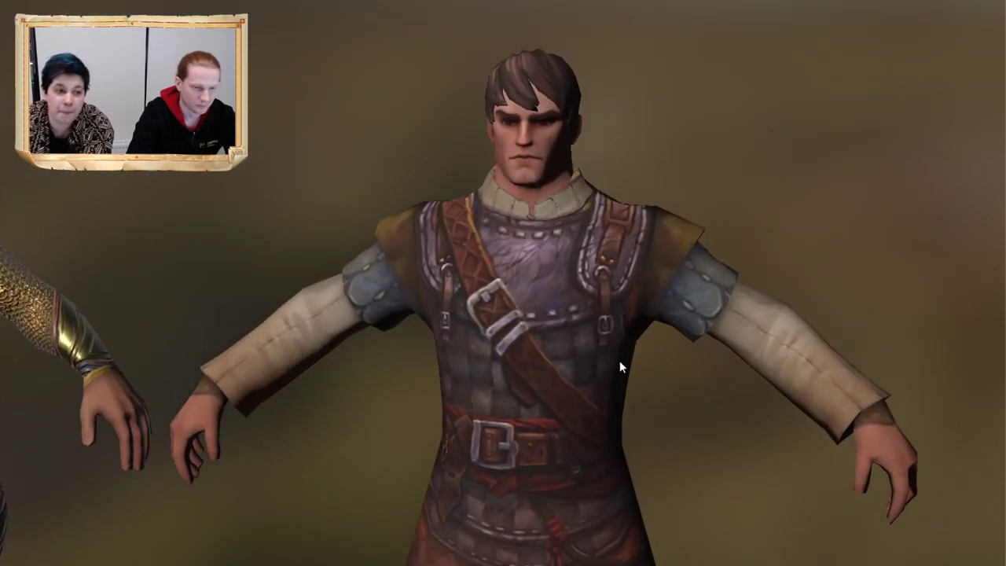
{"action": "left_click_drag", "start_coordinate": [619, 360], "coordinate": [590, 319], "text": "alt"}
{"action": "middle_click_drag", "start_coordinate": [590, 319], "coordinate": [586, 301], "text": "alt"}
{"action": "left_click_drag", "start_coordinate": [587, 301], "coordinate": [578, 286], "text": "alt"}
{"action": "right_click_drag", "start_coordinate": [578, 286], "coordinate": [606, 296], "text": "alt"}
{"action": "middle_click_drag", "start_coordinate": [606, 296], "coordinate": [611, 318], "text": "alt"}
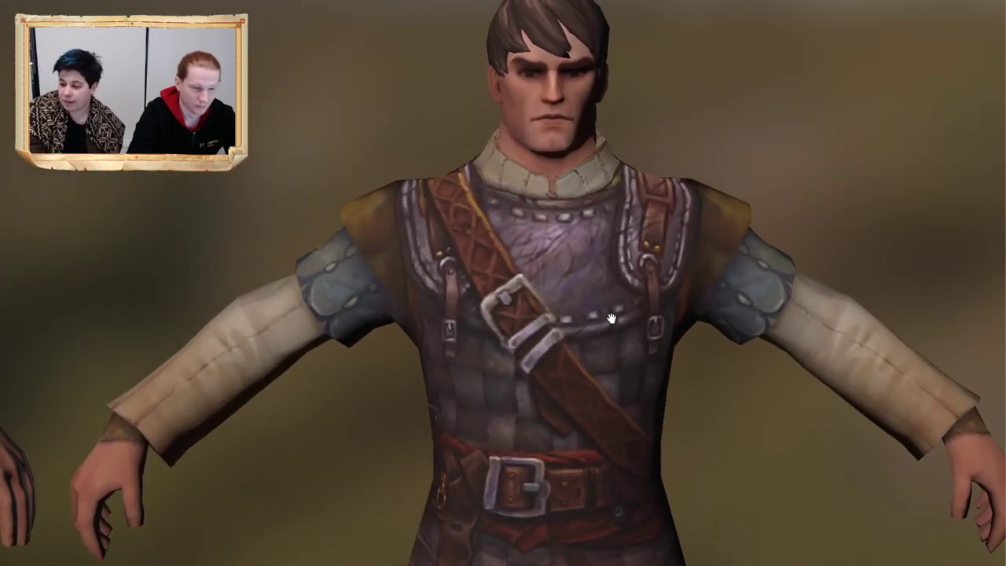
{"action": "left_click_drag", "start_coordinate": [659, 227], "coordinate": [543, 218], "text": "alt"}
{"action": "right_click_drag", "start_coordinate": [543, 218], "coordinate": [617, 319], "text": "alt"}
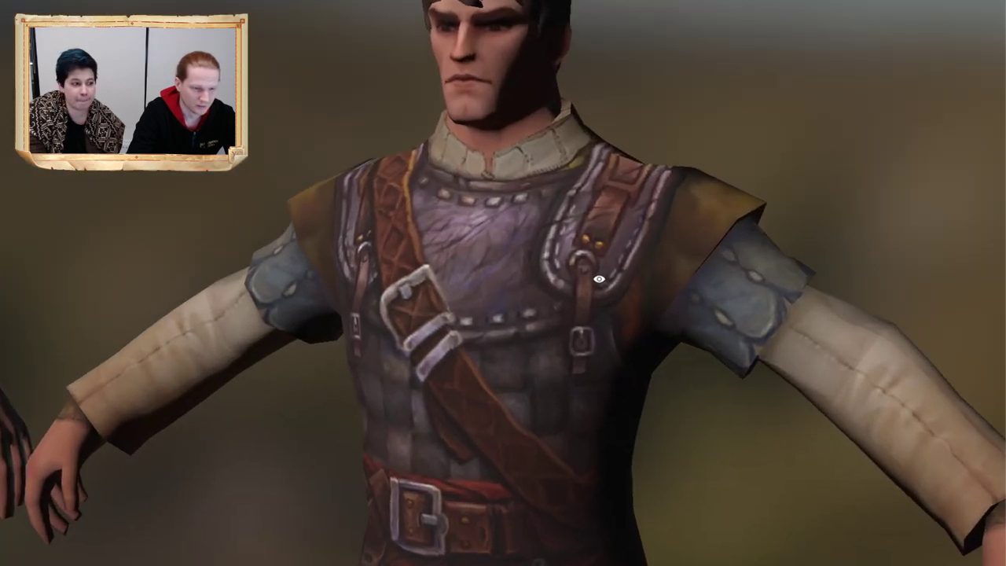
{"action": "left_click_drag", "start_coordinate": [553, 233], "coordinate": [612, 238], "text": "alt"}
{"action": "right_click_drag", "start_coordinate": [613, 239], "coordinate": [503, 212], "text": "alt"}
Step: Compare the bearded character in gold scale armor with the neighbouring leather-tunic character
{"action": "middle_click_drag", "start_coordinate": [361, 239], "coordinate": [455, 244], "text": "alt"}
{"action": "left_click_drag", "start_coordinate": [456, 244], "coordinate": [503, 259], "text": "alt"}
{"action": "middle_click_drag", "start_coordinate": [354, 286], "coordinate": [535, 267], "text": "alt"}
{"action": "left_click_drag", "start_coordinate": [535, 267], "coordinate": [585, 224], "text": "alt"}
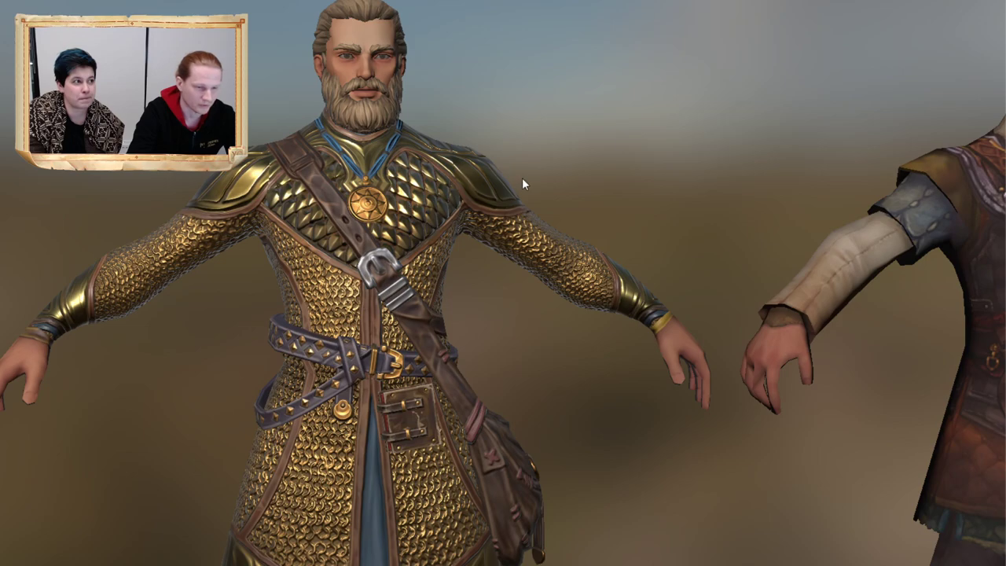
{"action": "middle_click_drag", "start_coordinate": [696, 243], "coordinate": [606, 213], "text": "alt"}
{"action": "right_click_drag", "start_coordinate": [606, 213], "coordinate": [527, 201], "text": "alt"}
{"action": "left_click_drag", "start_coordinate": [527, 202], "coordinate": [509, 224], "text": "alt"}
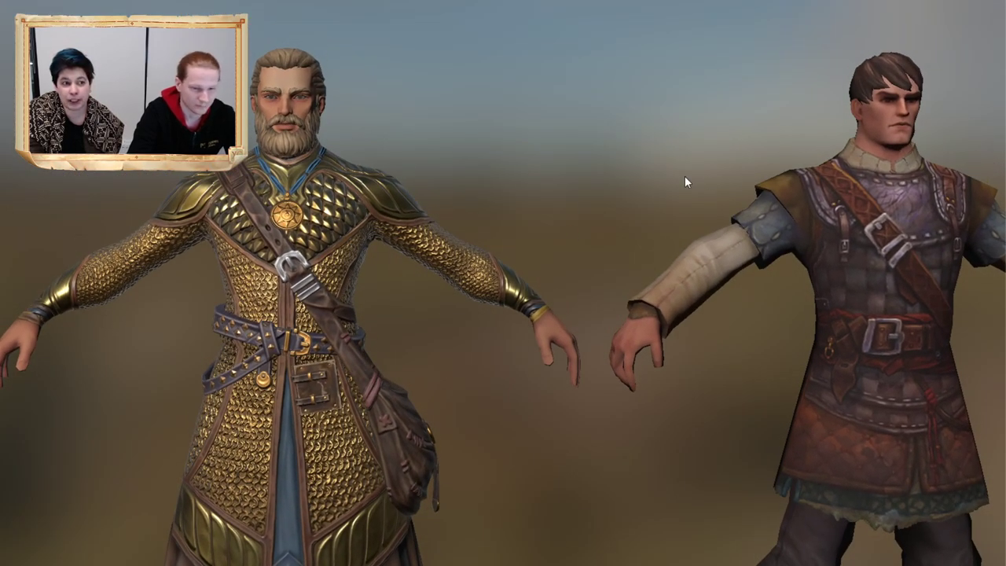
{"action": "middle_click_drag", "start_coordinate": [773, 234], "coordinate": [683, 243], "text": "alt"}
{"action": "right_click_drag", "start_coordinate": [683, 243], "coordinate": [703, 303], "text": "alt"}
{"action": "left_click_drag", "start_coordinate": [703, 303], "coordinate": [617, 254], "text": "alt"}
{"action": "middle_click_drag", "start_coordinate": [622, 239], "coordinate": [635, 231], "text": "alt"}
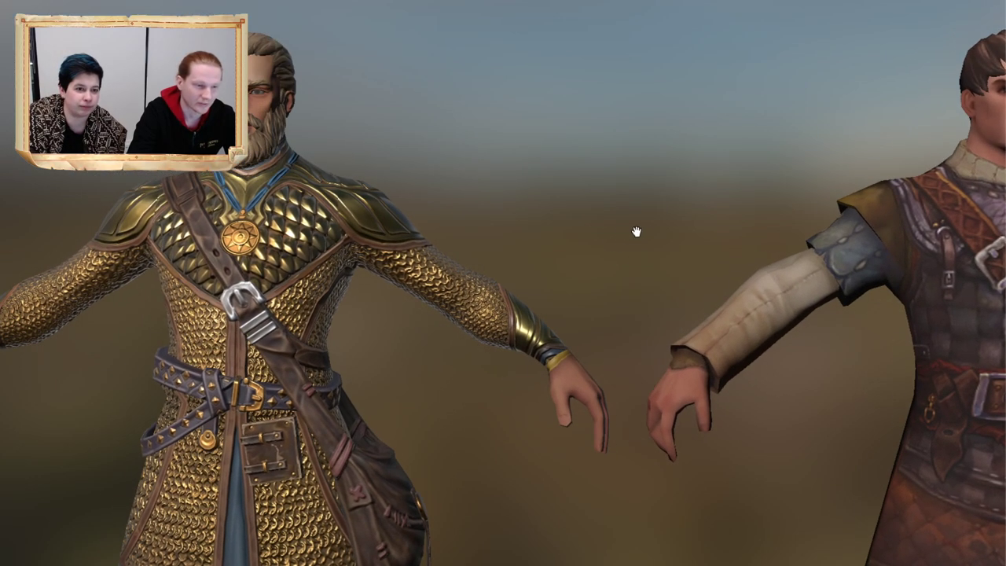
{"action": "left_click_drag", "start_coordinate": [635, 231], "coordinate": [591, 250], "text": "alt"}
{"action": "right_click_drag", "start_coordinate": [591, 250], "coordinate": [511, 162], "text": "alt"}
{"action": "left_click_drag", "start_coordinate": [510, 163], "coordinate": [642, 264], "text": "alt"}
Step: Reframe the leather-tunic character and inspect the chest piece, diagonal strap and belt buckles
{"action": "left_click", "coordinate": [700, 254]}
{"action": "key", "text": "f"}
{"action": "right_click_drag", "start_coordinate": [642, 264], "coordinate": [693, 270], "text": "alt"}
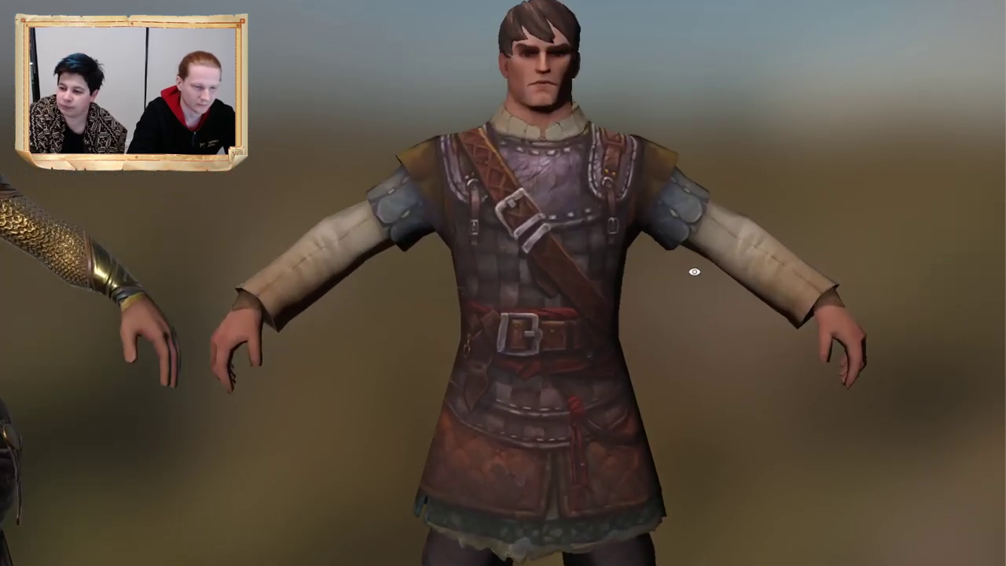
{"action": "middle_click_drag", "start_coordinate": [694, 270], "coordinate": [613, 284], "text": "alt"}
{"action": "right_click_drag", "start_coordinate": [613, 284], "coordinate": [618, 289], "text": "alt"}
{"action": "scroll", "coordinate": [616, 288], "scroll_direction": "up", "scroll_amount": 2}
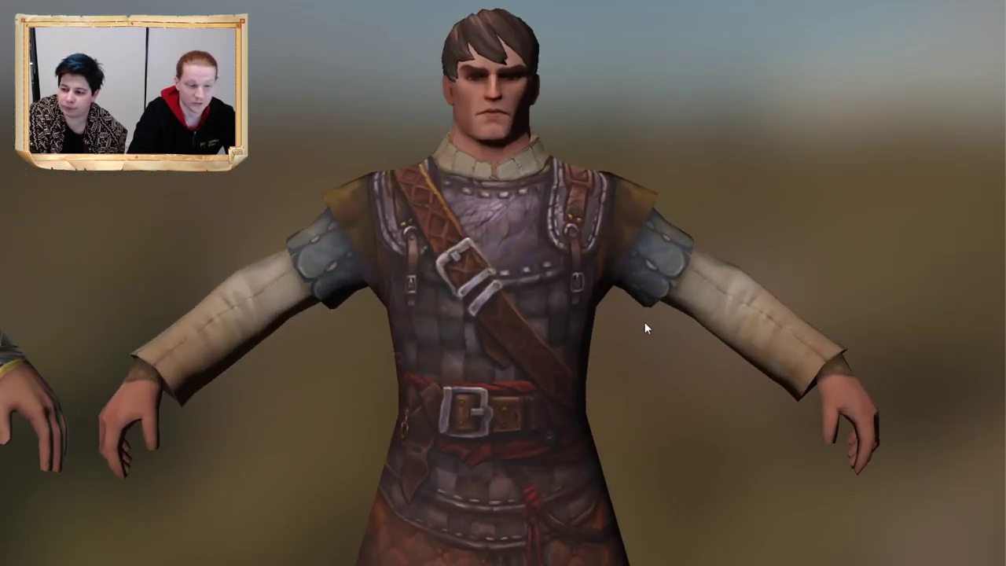
{"action": "left_click_drag", "start_coordinate": [599, 236], "coordinate": [554, 220], "text": "alt"}
{"action": "right_click_drag", "start_coordinate": [554, 220], "coordinate": [643, 308], "text": "alt"}
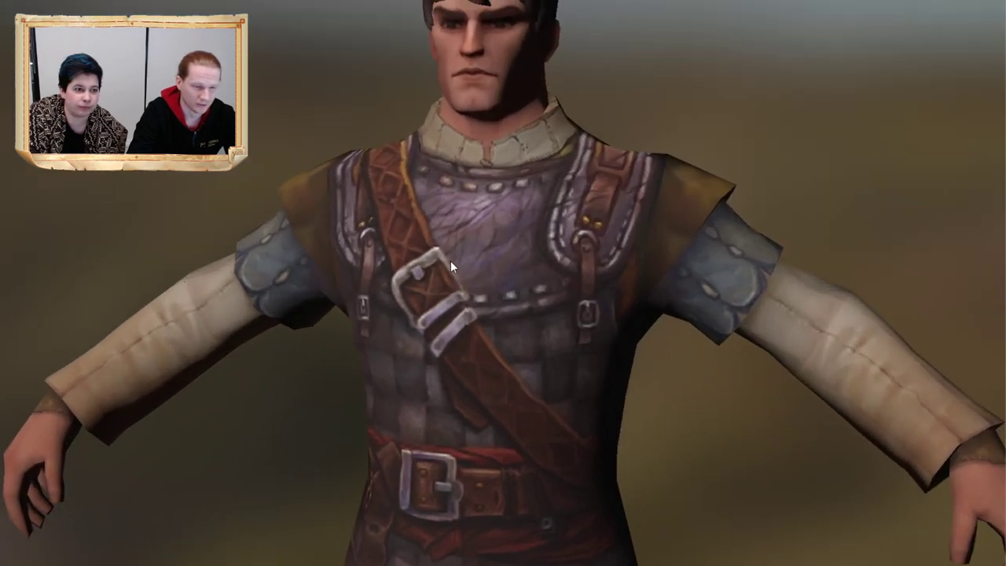
{"action": "left_click_drag", "start_coordinate": [462, 220], "coordinate": [500, 228], "text": "alt"}
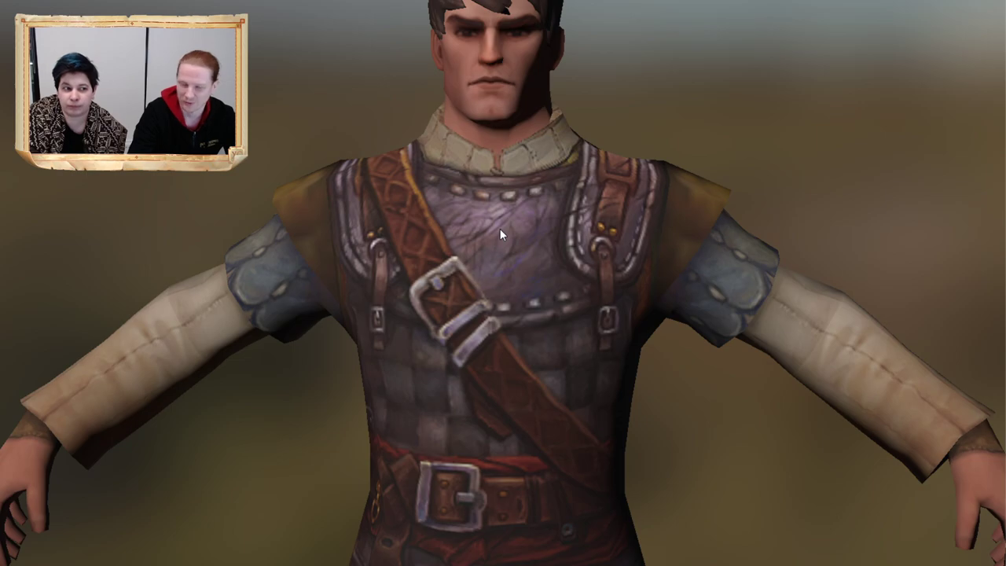
{"action": "right_click_drag", "start_coordinate": [460, 220], "coordinate": [402, 247], "text": "alt"}
Step: Examine the gold-armored character's chest scales, medallion, strap buckle and studded belts up close
{"action": "middle_click_drag", "start_coordinate": [401, 247], "coordinate": [576, 212], "text": "alt"}
{"action": "right_click_drag", "start_coordinate": [576, 212], "coordinate": [528, 216], "text": "alt"}
{"action": "middle_click_drag", "start_coordinate": [528, 216], "coordinate": [730, 237], "text": "alt"}
{"action": "right_click_drag", "start_coordinate": [731, 238], "coordinate": [774, 268], "text": "alt"}
{"action": "left_click_drag", "start_coordinate": [370, 253], "coordinate": [359, 258], "text": "alt"}
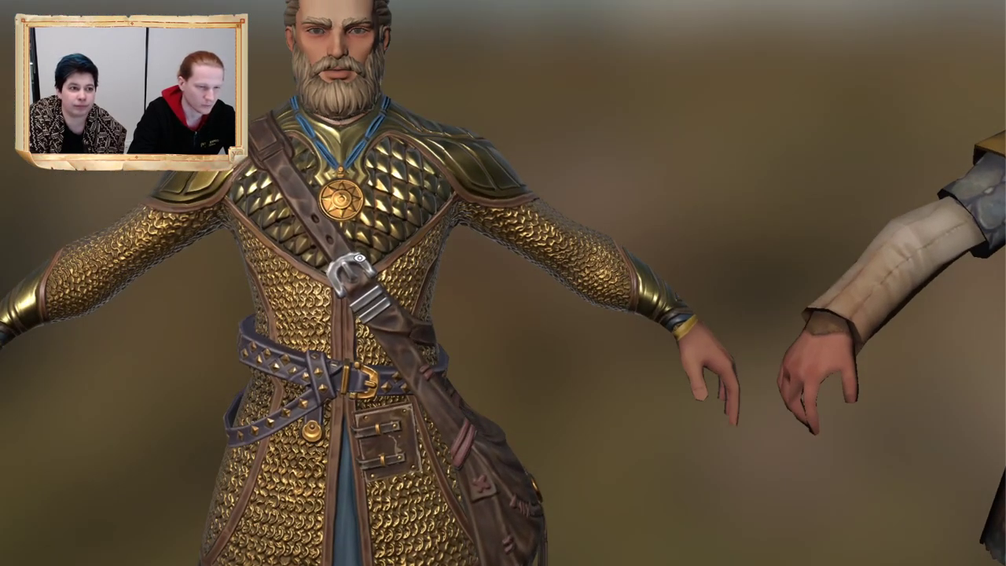
{"action": "right_click_drag", "start_coordinate": [381, 212], "coordinate": [483, 351], "text": "alt"}
{"action": "left_click_drag", "start_coordinate": [482, 350], "coordinate": [571, 319], "text": "alt"}
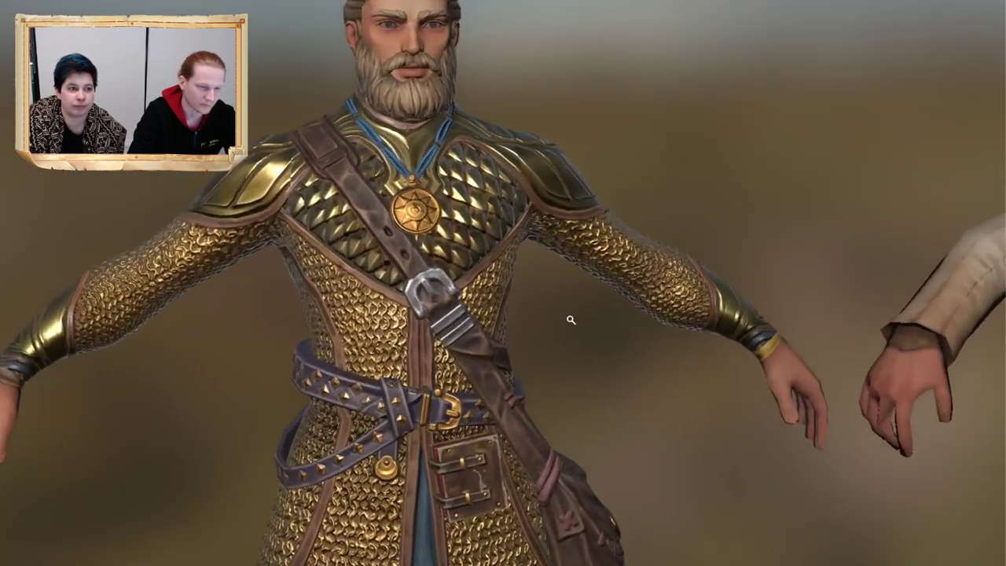
{"action": "right_click_drag", "start_coordinate": [570, 319], "coordinate": [585, 314], "text": "alt"}
{"action": "left_click_drag", "start_coordinate": [586, 315], "coordinate": [545, 269], "text": "alt"}
{"action": "middle_click_drag", "start_coordinate": [545, 269], "coordinate": [560, 263], "text": "alt"}
{"action": "left_click_drag", "start_coordinate": [559, 263], "coordinate": [572, 275], "text": "alt"}
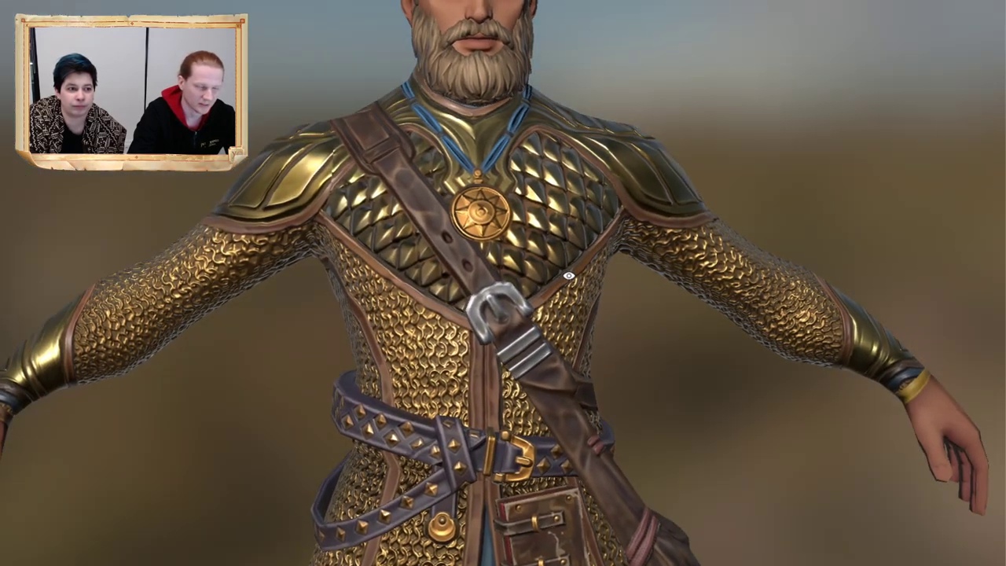
Step: Inspect the gold-armored character's full torso from the front and from a three-quarter angle
{"action": "right_click_drag", "start_coordinate": [572, 275], "coordinate": [561, 305], "text": "alt"}
{"action": "middle_click_drag", "start_coordinate": [561, 305], "coordinate": [549, 236], "text": "alt"}
{"action": "right_click_drag", "start_coordinate": [549, 235], "coordinate": [533, 250], "text": "alt"}
{"action": "middle_click_drag", "start_coordinate": [533, 250], "coordinate": [541, 221], "text": "alt"}
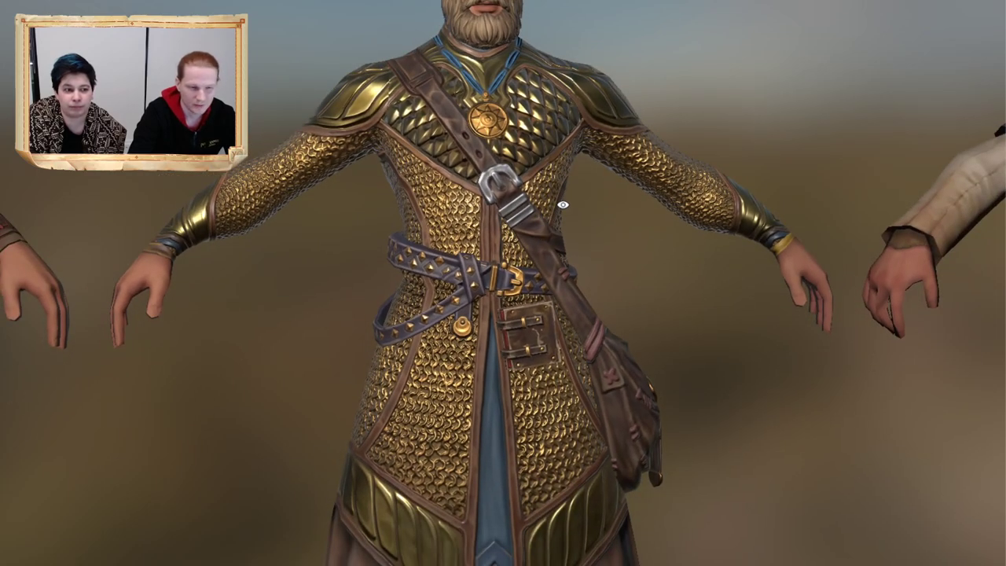
{"action": "left_click_drag", "start_coordinate": [563, 204], "coordinate": [547, 209], "text": "alt"}
{"action": "right_click_drag", "start_coordinate": [547, 209], "coordinate": [538, 165], "text": "alt"}
{"action": "middle_click_drag", "start_coordinate": [537, 165], "coordinate": [545, 334], "text": "alt"}
{"action": "left_click_drag", "start_coordinate": [545, 334], "coordinate": [631, 342], "text": "alt"}
{"action": "right_click_drag", "start_coordinate": [631, 342], "coordinate": [595, 440], "text": "alt"}
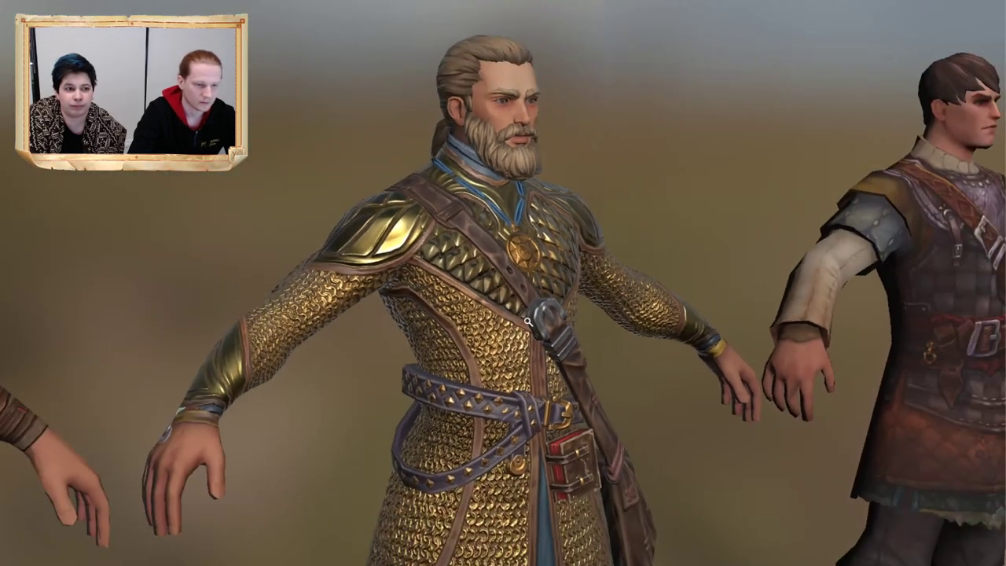
Step: Examine the gold-armored character's lower armor plates, skirt and striped front cloth
{"action": "middle_click_drag", "start_coordinate": [595, 440], "coordinate": [581, 323], "text": "alt"}
{"action": "left_click_drag", "start_coordinate": [582, 323], "coordinate": [542, 317], "text": "alt"}
{"action": "middle_click_drag", "start_coordinate": [542, 318], "coordinate": [535, 338], "text": "alt"}
{"action": "left_click_drag", "start_coordinate": [534, 338], "coordinate": [508, 355], "text": "alt"}
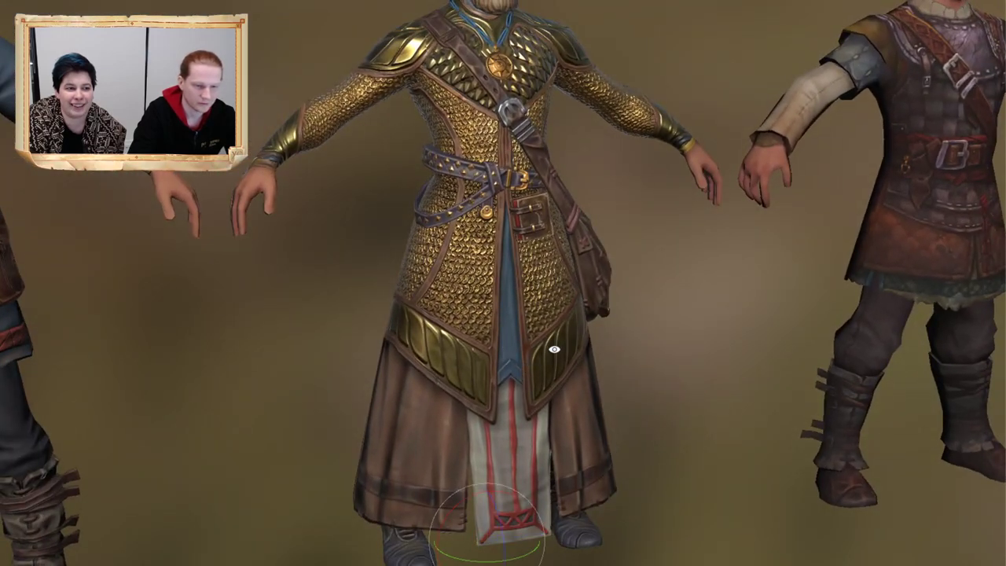
{"action": "middle_click_drag", "start_coordinate": [554, 349], "coordinate": [544, 380], "text": "alt"}
{"action": "left_click_drag", "start_coordinate": [575, 375], "coordinate": [553, 381], "text": "alt"}
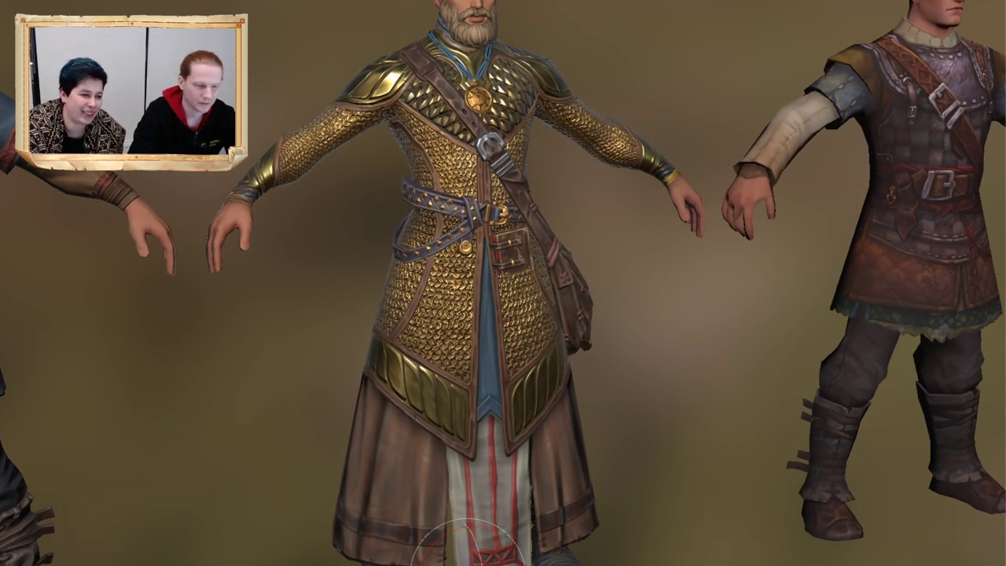
{"action": "middle_click_drag", "start_coordinate": [581, 470], "coordinate": [558, 480], "text": "alt"}
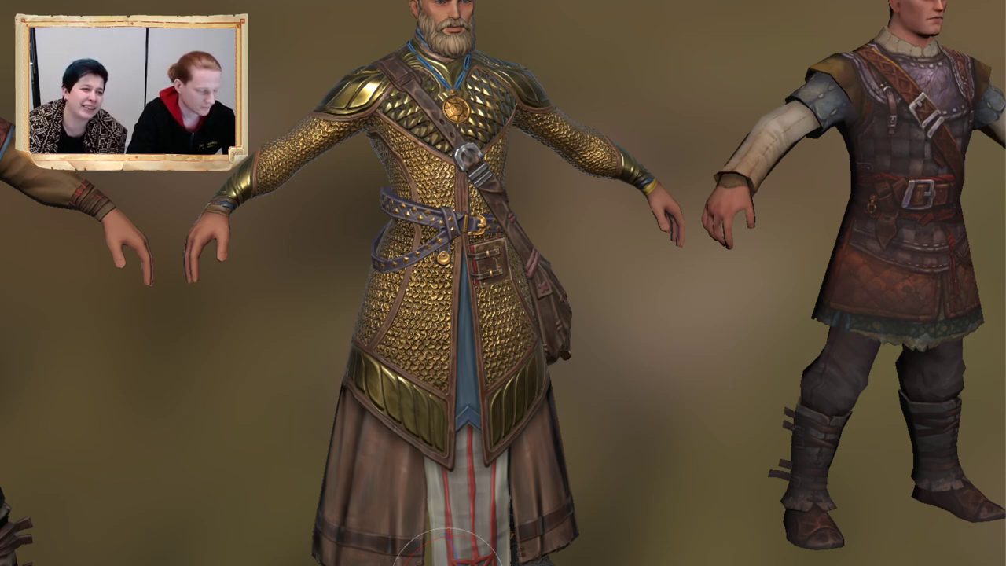
{"action": "left_click_drag", "start_coordinate": [559, 544], "coordinate": [557, 545], "text": "alt"}
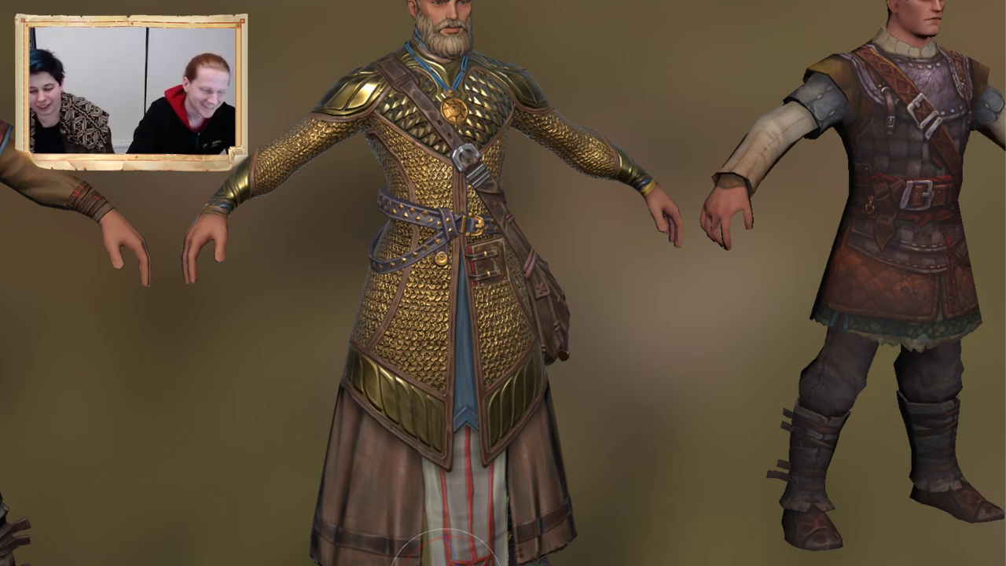
Step: Try to rotate the gold-armored character about its vertical axis
{"action": "left_click_drag", "start_coordinate": [456, 565], "coordinate": [572, 565]}
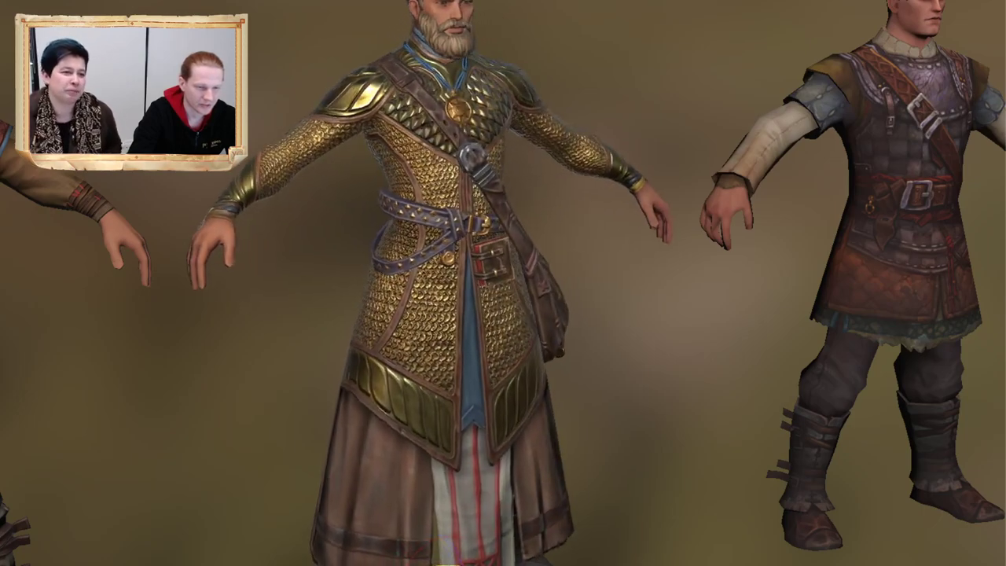
{"action": "left_click_drag", "start_coordinate": [539, 560], "coordinate": [504, 456]}
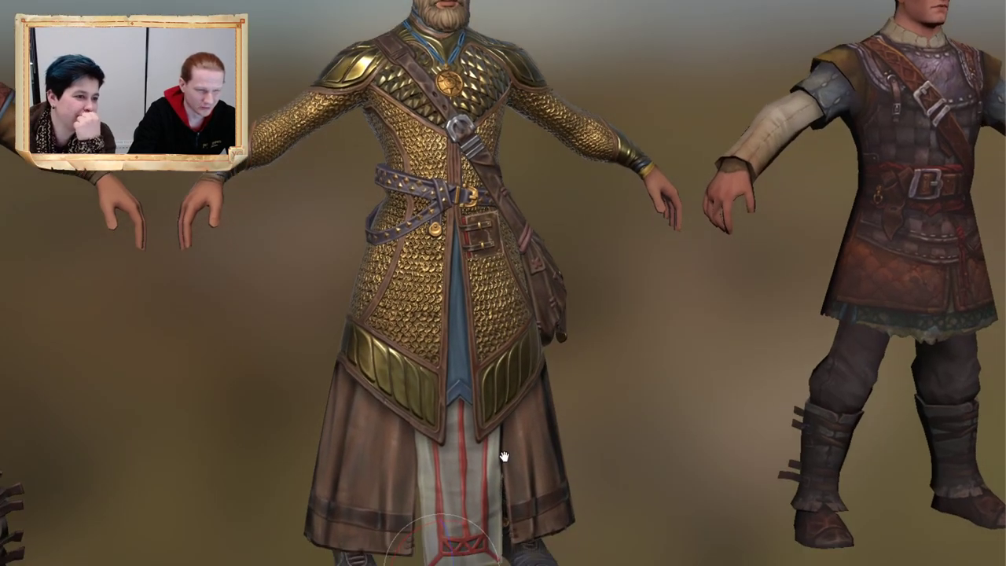
{"action": "left_click_drag", "start_coordinate": [545, 386], "coordinate": [541, 397], "text": "alt"}
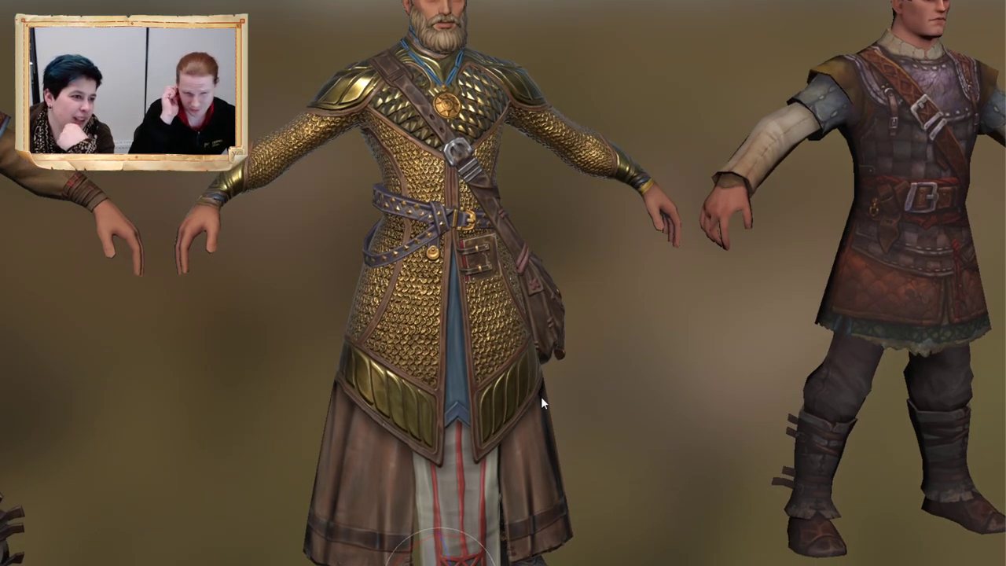
Step: Compare the gold-armored character with the leather-armored one beside it, then survey the neighboring outfits in the lineup
{"action": "middle_click_drag", "start_coordinate": [541, 396], "coordinate": [519, 380]}
{"action": "left_click_drag", "start_coordinate": [799, 406], "coordinate": [590, 402], "text": "alt"}
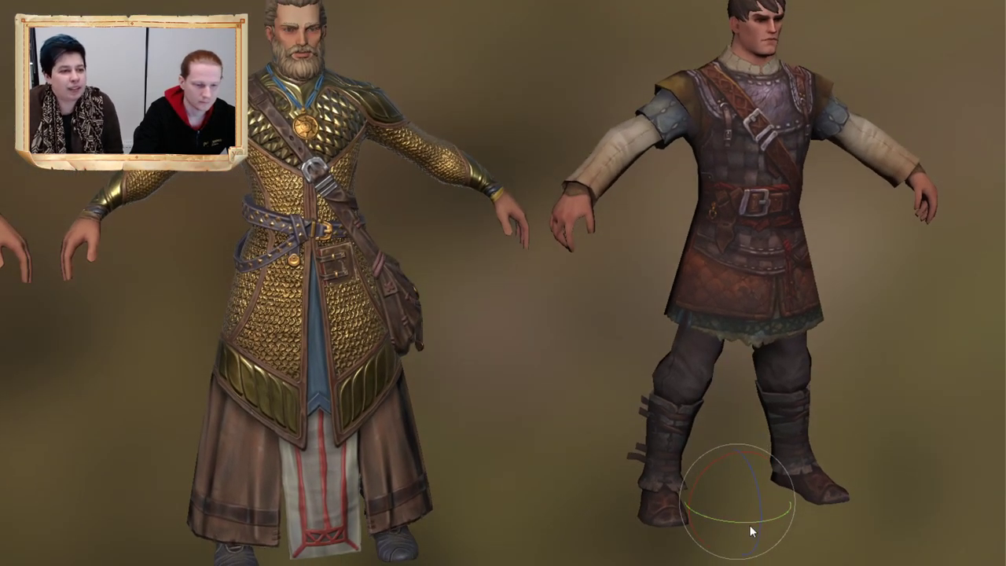
{"action": "left_click_drag", "start_coordinate": [742, 522], "coordinate": [641, 487]}
{"action": "right_click_drag", "start_coordinate": [578, 403], "coordinate": [368, 400], "text": "alt"}
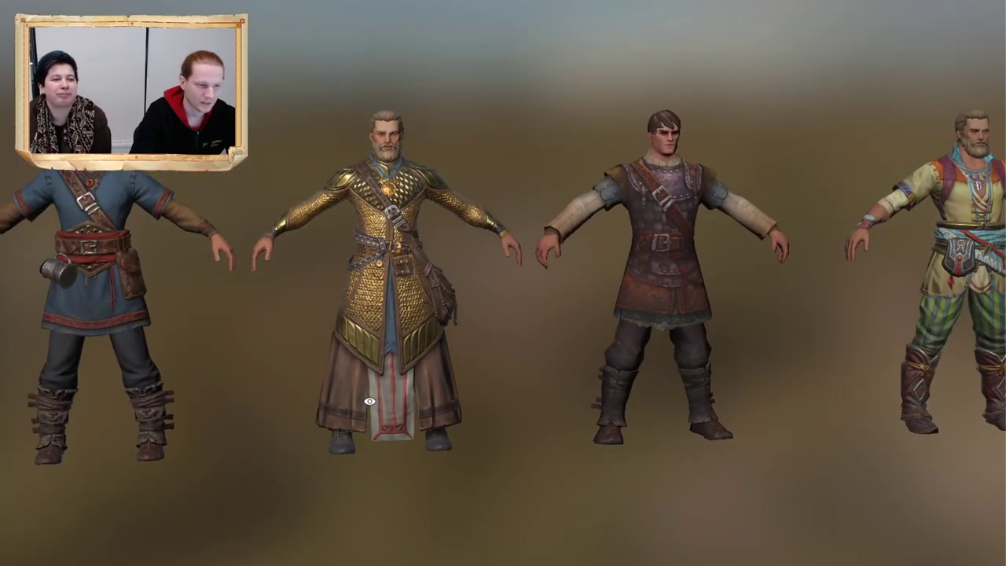
{"action": "middle_click_drag", "start_coordinate": [368, 399], "coordinate": [679, 386], "text": "alt"}
{"action": "middle_click_drag", "start_coordinate": [337, 377], "coordinate": [646, 375], "text": "alt"}
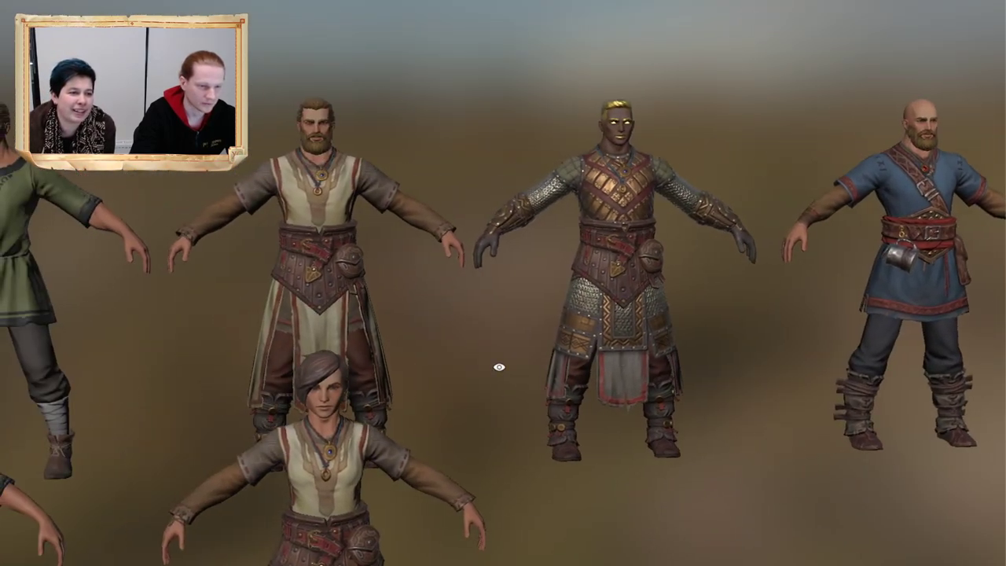
{"action": "mouse_move", "coordinate": [247, 353]}
{"action": "middle_mouse_down", "text": "alt"}
{"action": "mouse_move", "coordinate": [684, 402]}
{"action": "mouse_move", "coordinate": [620, 296]}
{"action": "middle_mouse_up", "text": "alt"}
{"action": "middle_click_drag", "start_coordinate": [595, 380], "coordinate": [498, 338], "text": "alt"}
Step: Frame the short-haired woman in the cream robe and inspect her outfit from a three-quarter angle
{"action": "right_click_drag", "start_coordinate": [729, 227], "coordinate": [528, 363]}
{"action": "left_click", "coordinate": [502, 292]}
{"action": "right_click_drag", "start_coordinate": [503, 292], "coordinate": [480, 132]}
{"action": "left_click_drag", "start_coordinate": [480, 131], "coordinate": [465, 131], "text": "alt"}
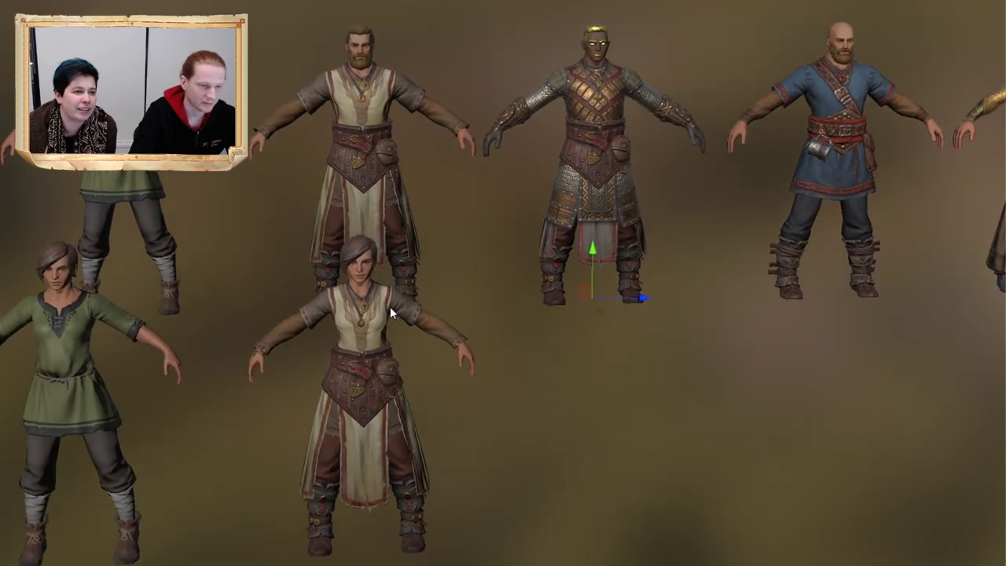
{"action": "left_click", "coordinate": [363, 375]}
{"action": "key", "text": "f"}
{"action": "left_click_drag", "start_coordinate": [411, 335], "coordinate": [493, 292], "text": "alt"}
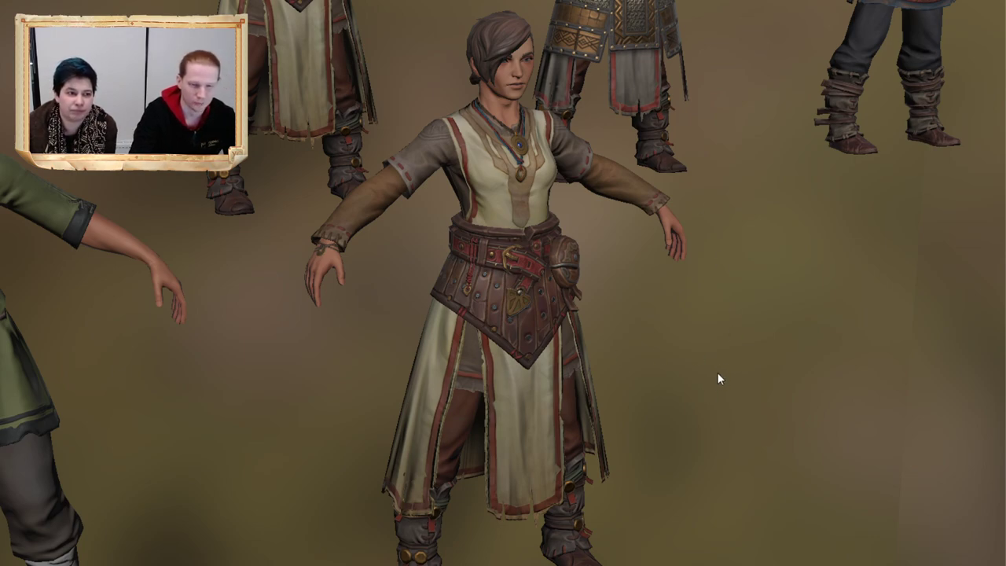
{"action": "left_click_drag", "start_coordinate": [705, 288], "coordinate": [534, 517], "text": "alt"}
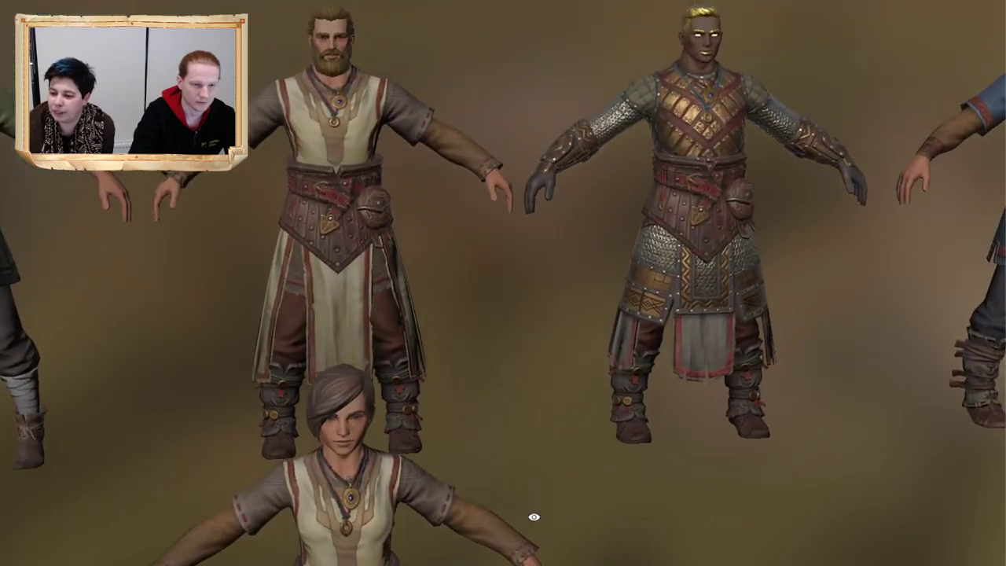
Step: Frame the glowing-eyed character and examine his bronze-plated chest, chainmail sleeves, red belts and pouch up close
{"action": "left_click", "coordinate": [670, 238]}
{"action": "key", "text": "f"}
{"action": "right_click_drag", "start_coordinate": [670, 238], "coordinate": [652, 336], "text": "alt"}
{"action": "middle_click_drag", "start_coordinate": [605, 175], "coordinate": [587, 266], "text": "alt"}
{"action": "right_click_drag", "start_coordinate": [588, 266], "coordinate": [701, 316], "text": "alt"}
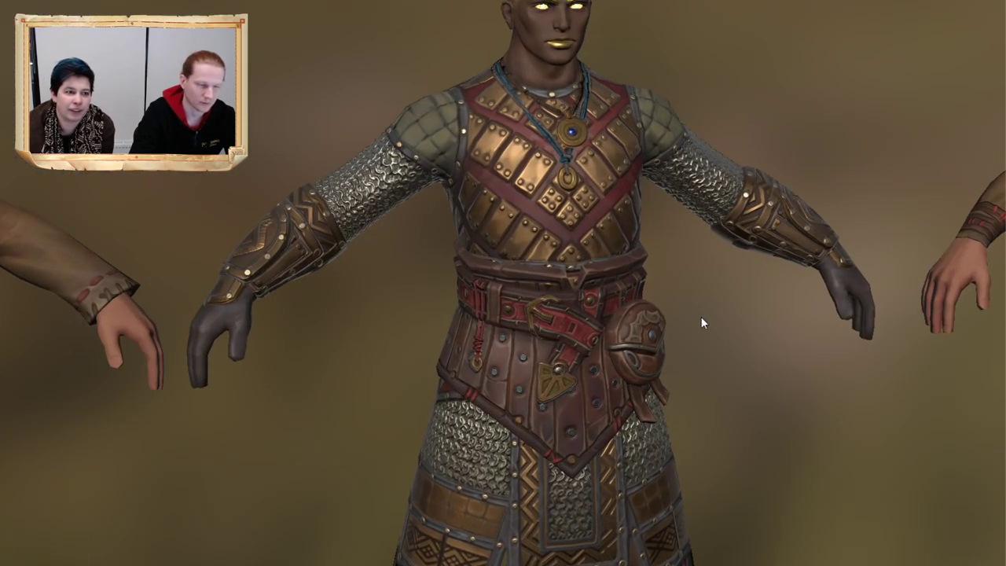
{"action": "left_click_drag", "start_coordinate": [700, 316], "coordinate": [689, 337], "text": "alt"}
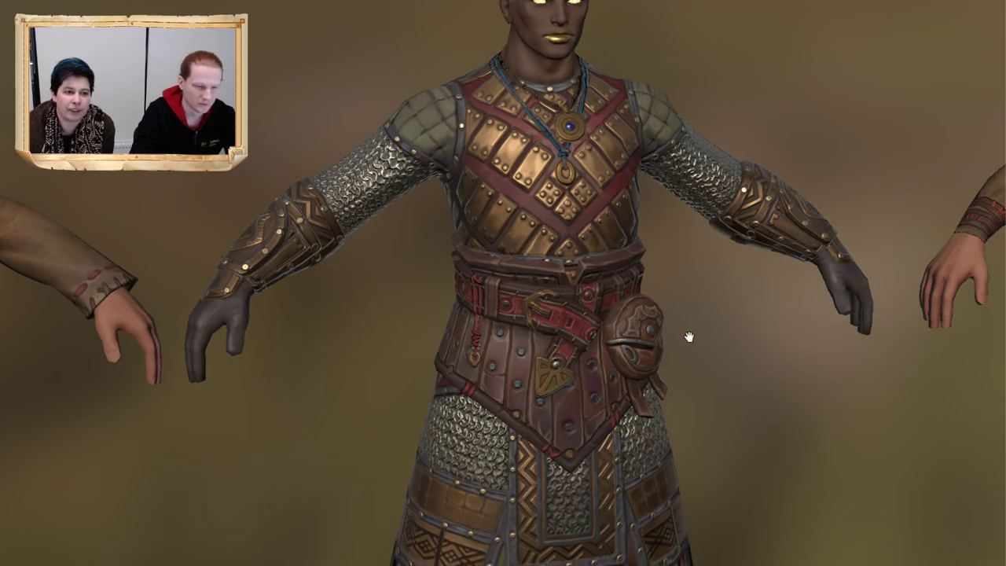
{"action": "right_click_drag", "start_coordinate": [689, 337], "coordinate": [613, 209], "text": "alt"}
{"action": "left_click_drag", "start_coordinate": [613, 209], "coordinate": [683, 290], "text": "alt"}
{"action": "right_click_drag", "start_coordinate": [683, 290], "coordinate": [606, 292], "text": "alt"}
{"action": "left_click_drag", "start_coordinate": [606, 292], "coordinate": [625, 306], "text": "alt"}
{"action": "left_click_drag", "start_coordinate": [670, 334], "coordinate": [513, 329], "text": "alt"}
Step: Try to rotate the bearded character in the cream robe about its vertical axis
{"action": "left_click", "coordinate": [194, 330]}
{"action": "scroll", "coordinate": [402, 374], "scroll_direction": "down", "scroll_amount": 1}
{"action": "middle_click_drag", "start_coordinate": [404, 374], "coordinate": [456, 398]}
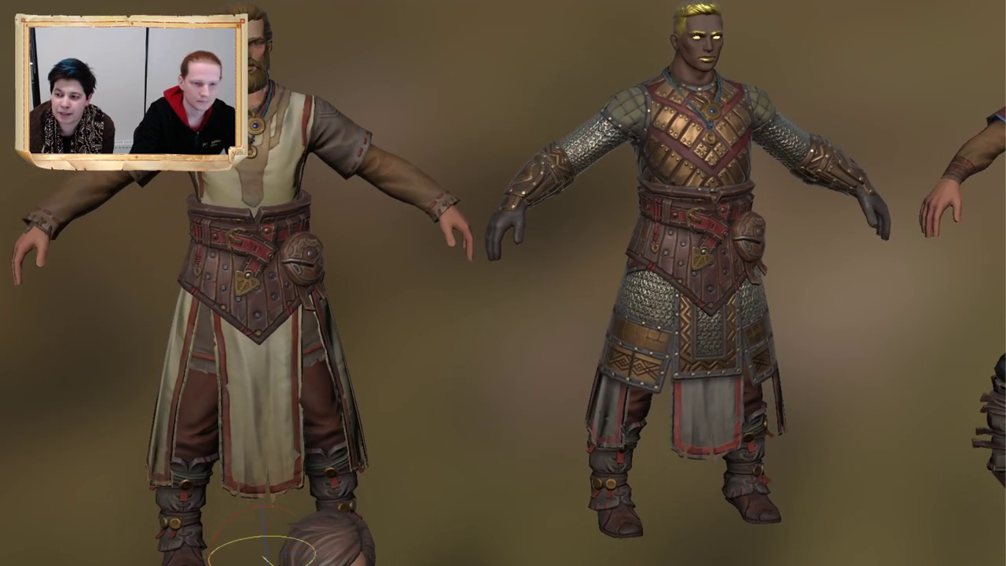
{"action": "left_click_drag", "start_coordinate": [291, 563], "coordinate": [503, 560]}
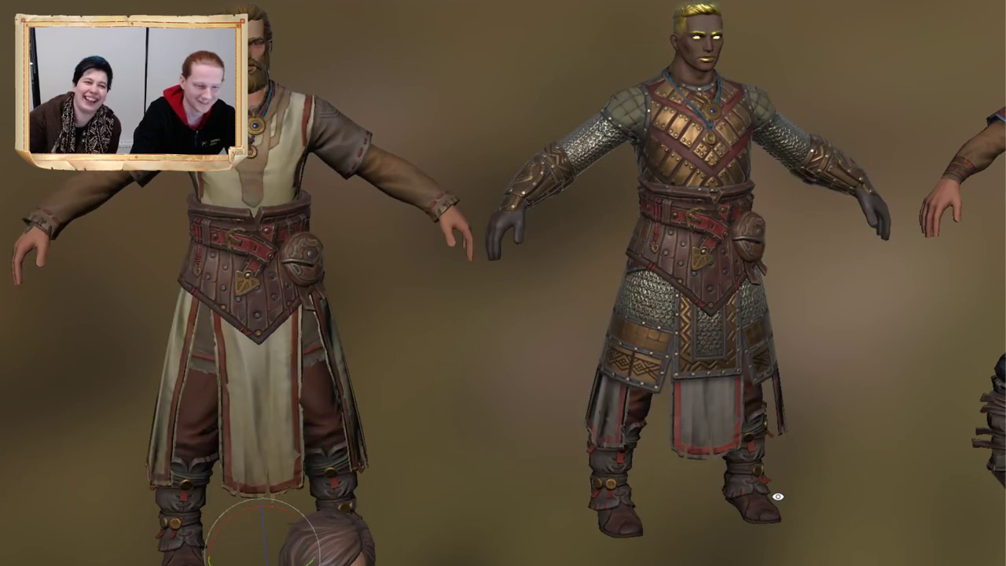
Step: Frame the bald bearded character in the blue tunic and inspect his strap, belt, tankard and boots
{"action": "left_click_drag", "start_coordinate": [777, 494], "coordinate": [469, 442], "text": "alt"}
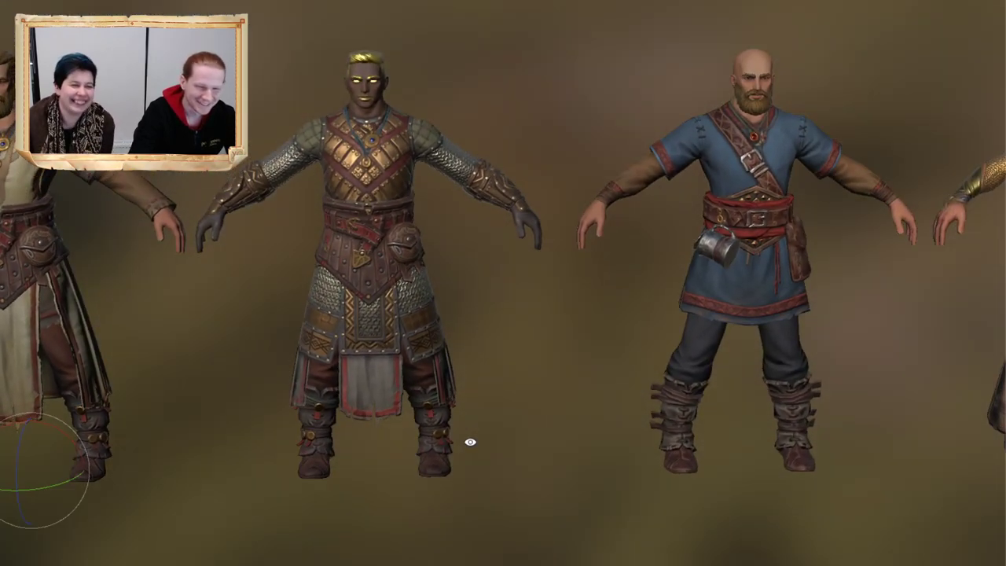
{"action": "left_click", "coordinate": [691, 292]}
{"action": "key", "text": "f"}
{"action": "left_click_drag", "start_coordinate": [647, 375], "coordinate": [693, 400], "text": "alt"}
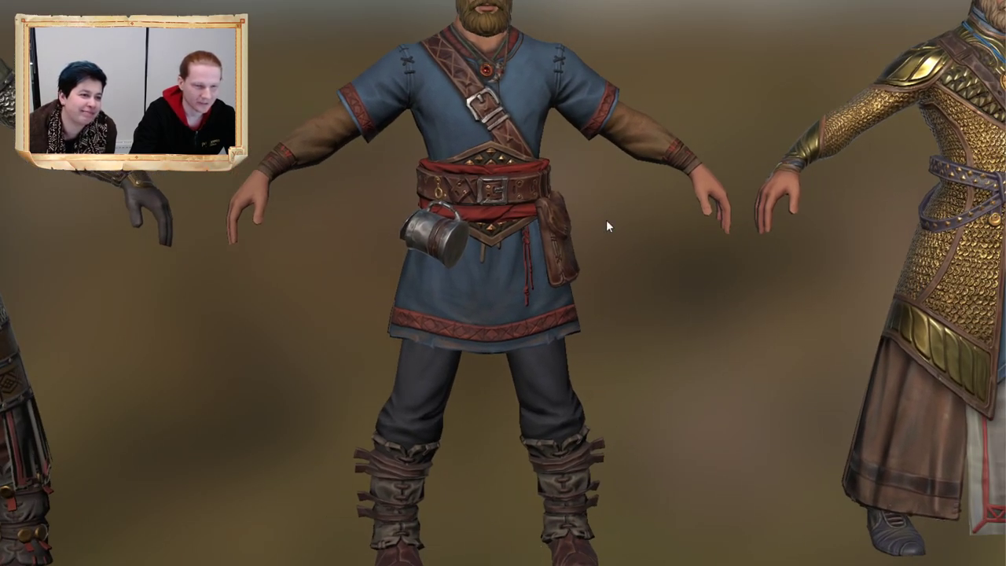
{"action": "left_click_drag", "start_coordinate": [675, 228], "coordinate": [591, 241], "text": "alt"}
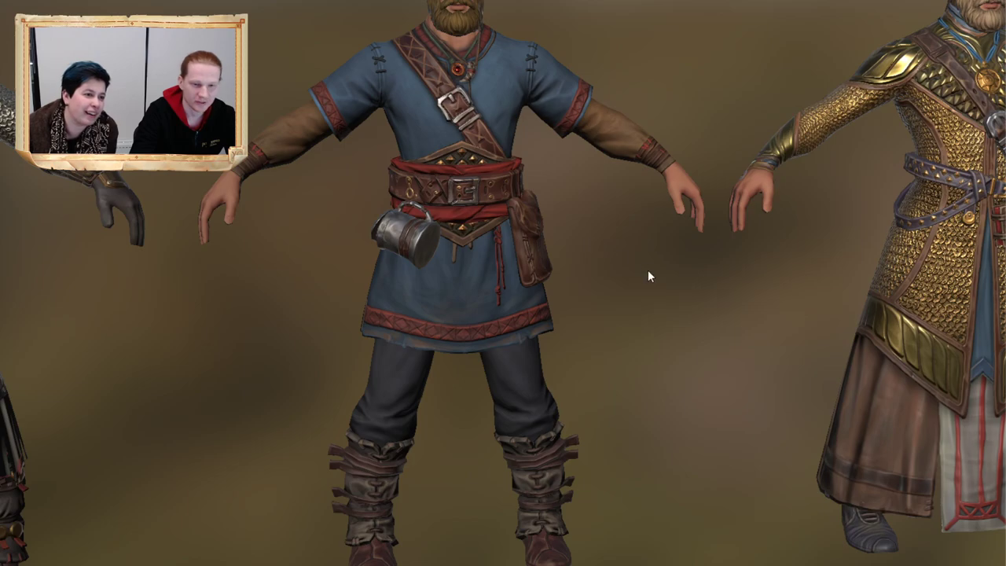
Step: Survey the leather-armored, striped-trouser and bare-chested barbarian outfits further along the lineup
{"action": "scroll", "coordinate": [637, 278], "scroll_direction": "down", "scroll_amount": 5}
{"action": "middle_click_drag", "start_coordinate": [684, 282], "coordinate": [312, 298], "text": "alt"}
{"action": "middle_click_drag", "start_coordinate": [755, 296], "coordinate": [425, 291], "text": "alt"}
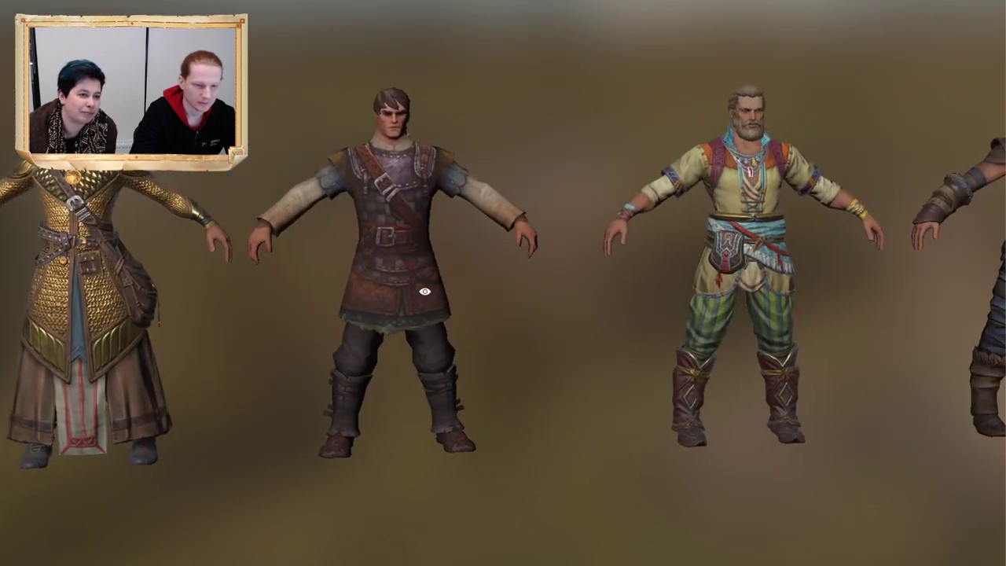
{"action": "middle_click_drag", "start_coordinate": [704, 284], "coordinate": [476, 292], "text": "alt"}
{"action": "middle_click_drag", "start_coordinate": [658, 271], "coordinate": [480, 283], "text": "alt"}
{"action": "scroll", "coordinate": [721, 420], "scroll_direction": "up", "scroll_amount": 5}
{"action": "middle_click_drag", "start_coordinate": [721, 420], "coordinate": [501, 377], "text": "alt"}
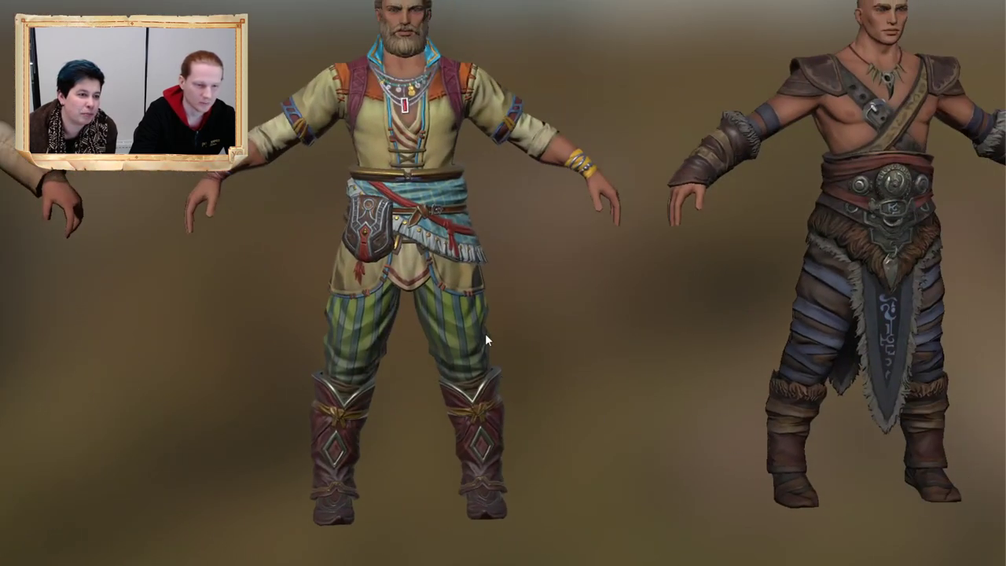
{"action": "middle_click_drag", "start_coordinate": [631, 309], "coordinate": [257, 358], "text": "alt"}
{"action": "middle_click_drag", "start_coordinate": [541, 368], "coordinate": [442, 378], "text": "alt"}
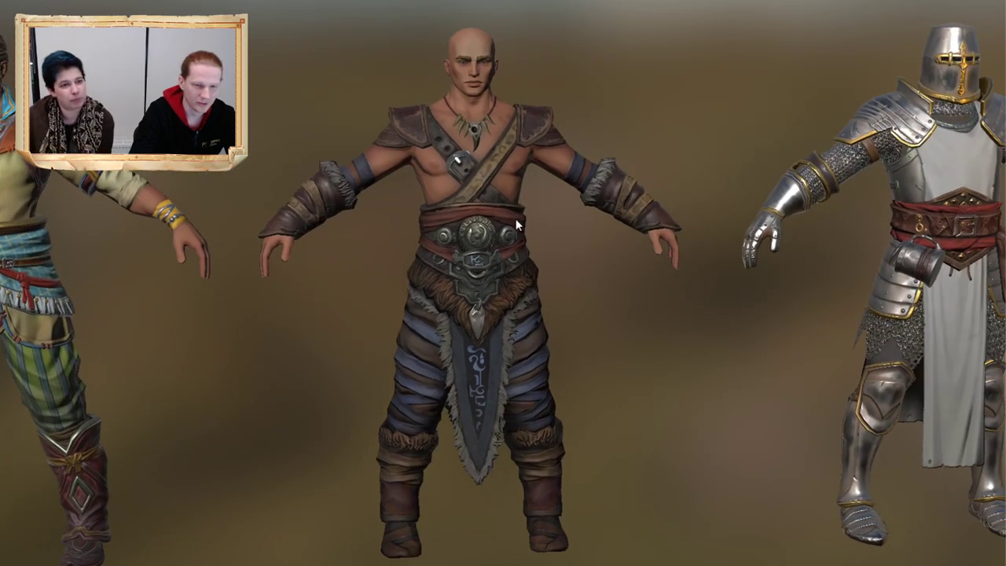
Step: View the knights' section of the lineup, including the second row of armor variants
{"action": "middle_click_drag", "start_coordinate": [659, 320], "coordinate": [485, 336], "text": "alt"}
{"action": "middle_click_drag", "start_coordinate": [696, 348], "coordinate": [516, 209], "text": "alt"}
{"action": "scroll", "coordinate": [516, 209], "scroll_direction": "down", "scroll_amount": 3}
{"action": "scroll", "coordinate": [511, 220], "scroll_direction": "down", "scroll_amount": 1}
{"action": "middle_click_drag", "start_coordinate": [741, 341], "coordinate": [536, 308], "text": "alt"}
{"action": "scroll", "coordinate": [512, 335], "scroll_direction": "down", "scroll_amount": 4}
{"action": "middle_click_drag", "start_coordinate": [648, 308], "coordinate": [606, 305], "text": "alt"}
{"action": "middle_click_drag", "start_coordinate": [484, 312], "coordinate": [554, 446], "text": "alt"}
{"action": "right_click_drag", "start_coordinate": [486, 344], "coordinate": [488, 268]}
{"action": "right_click_drag", "start_coordinate": [424, 195], "coordinate": [448, 256]}
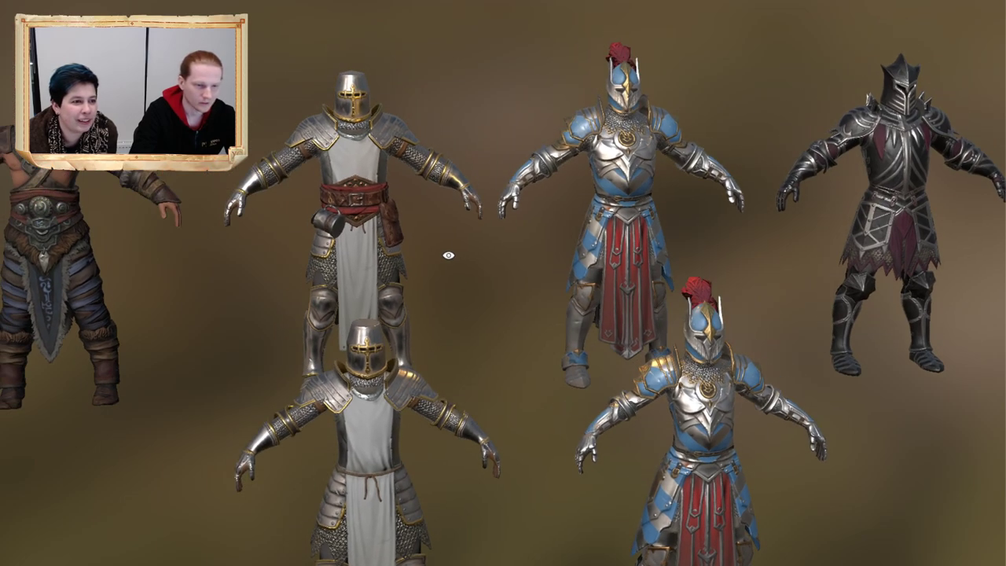
Step: Compare the white-tabard knight with the blue-and-silver plumed knight, examining their helmets, armor plates and front cloths
{"action": "left_click_drag", "start_coordinate": [435, 227], "coordinate": [445, 271], "text": "alt"}
{"action": "right_click_drag", "start_coordinate": [503, 314], "coordinate": [707, 377], "text": "alt"}
{"action": "left_click_drag", "start_coordinate": [477, 313], "coordinate": [467, 355], "text": "alt"}
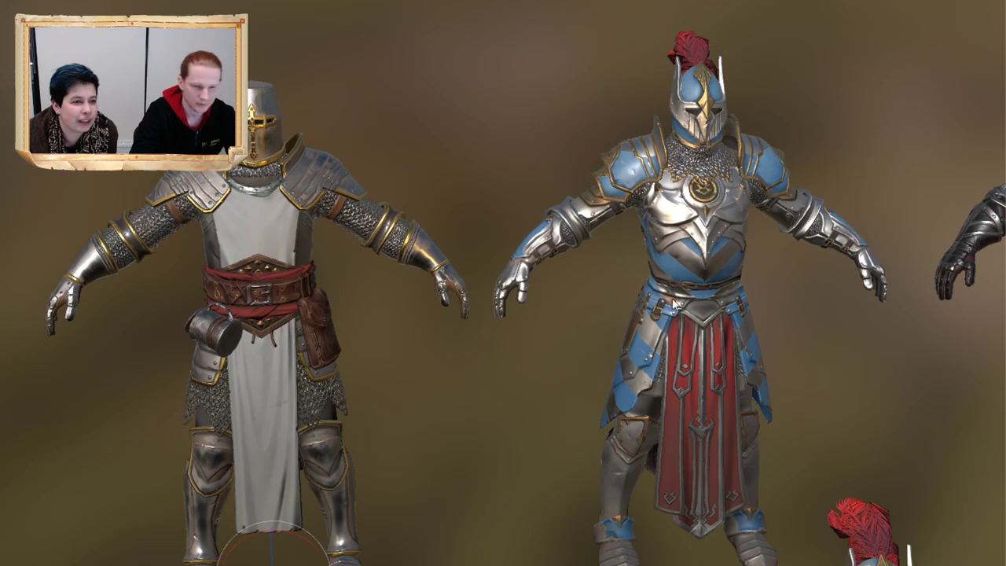
{"action": "right_click_drag", "start_coordinate": [505, 373], "coordinate": [591, 443], "text": "alt"}
{"action": "left_click_drag", "start_coordinate": [511, 393], "coordinate": [516, 413], "text": "alt"}
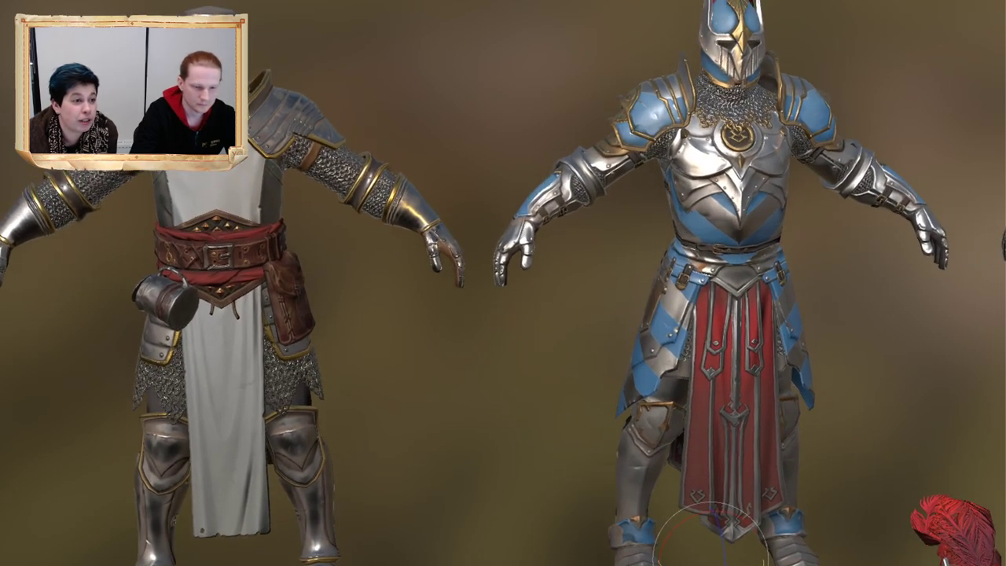
{"action": "left_click_drag", "start_coordinate": [682, 562], "coordinate": [753, 562]}
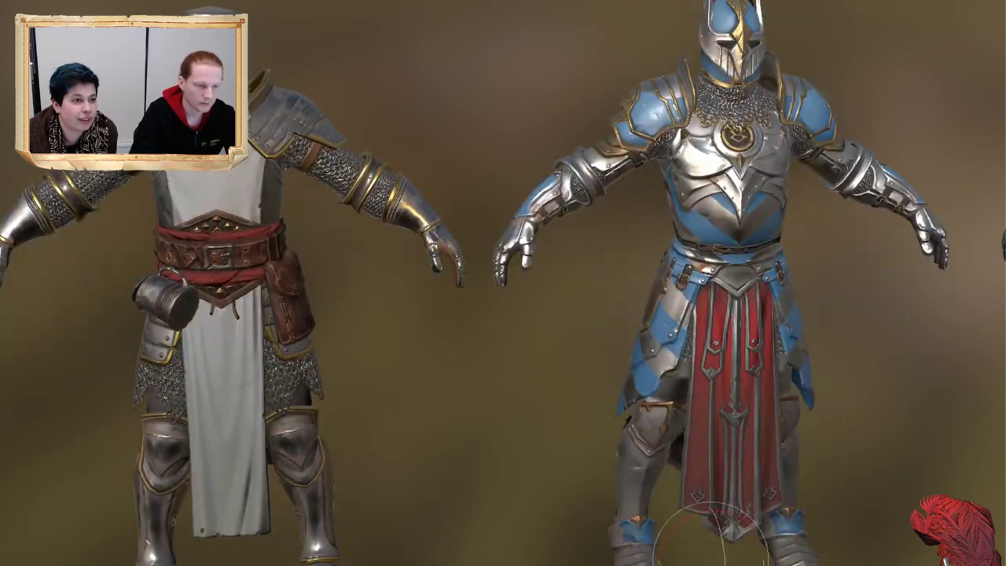
{"action": "middle_click_drag", "start_coordinate": [539, 243], "coordinate": [592, 245]}
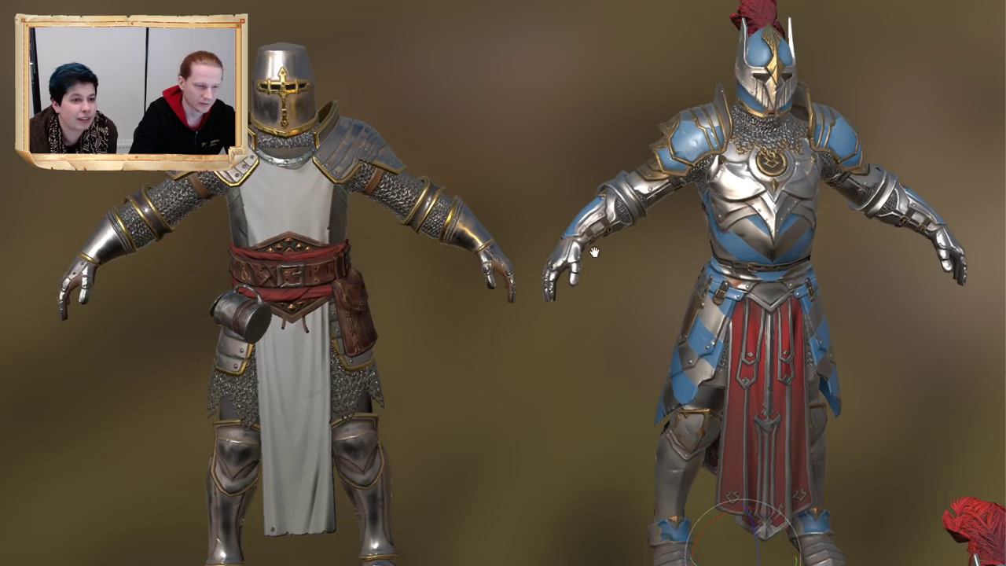
{"action": "middle_click_drag", "start_coordinate": [498, 149], "coordinate": [512, 161]}
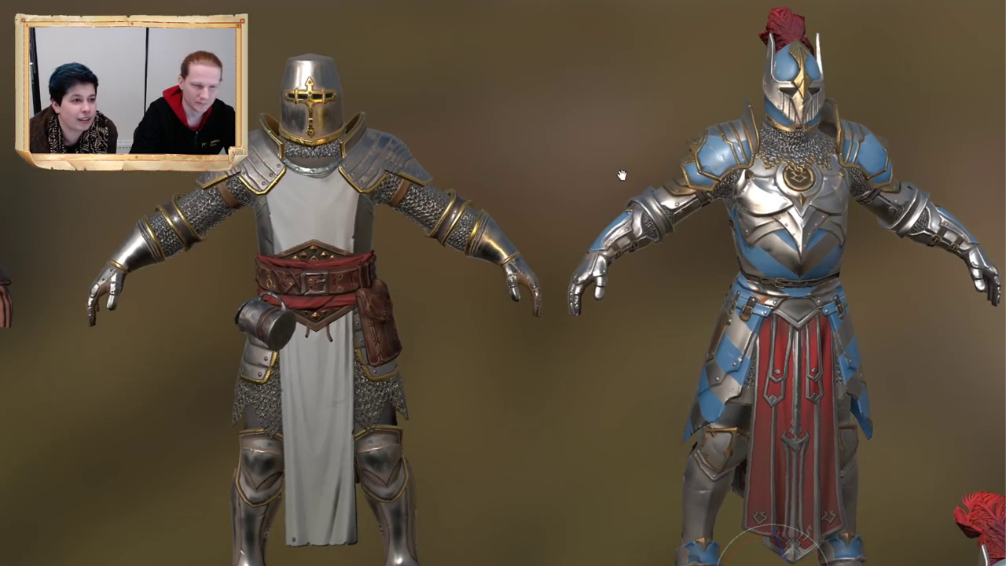
Step: Compare the dark knight with purple cloth to the horned knight in spiked black armor
{"action": "middle_click_drag", "start_coordinate": [622, 175], "coordinate": [174, 172]}
{"action": "middle_click_drag", "start_coordinate": [709, 241], "coordinate": [338, 253]}
{"action": "scroll", "coordinate": [631, 267], "scroll_direction": "down", "scroll_amount": 1}
{"action": "middle_click_drag", "start_coordinate": [671, 273], "coordinate": [583, 262]}
{"action": "right_click_drag", "start_coordinate": [586, 264], "coordinate": [759, 337]}
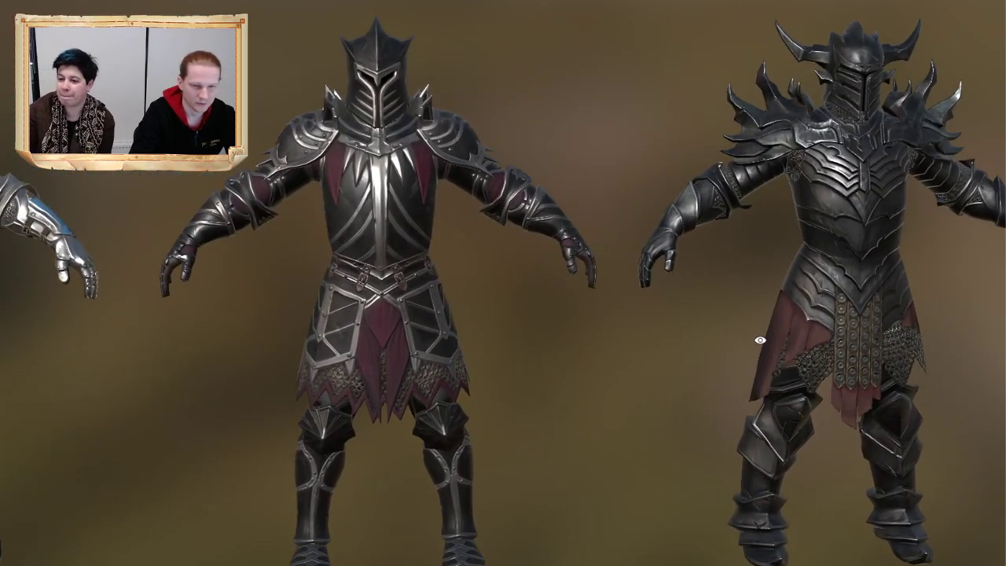
{"action": "left_click_drag", "start_coordinate": [759, 337], "coordinate": [594, 314]}
{"action": "right_click_drag", "start_coordinate": [594, 315], "coordinate": [719, 406]}
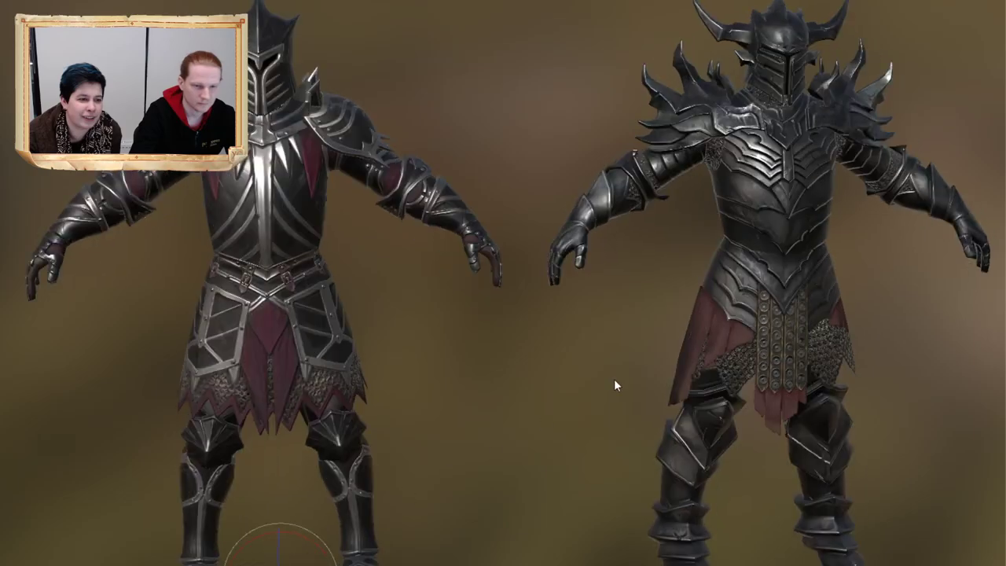
Step: Examine the horned knight's layered breastplate, spiked pauldrons and gauntlets up close from the front
{"action": "middle_click_drag", "start_coordinate": [754, 233], "coordinate": [662, 308], "text": "alt"}
{"action": "right_click_drag", "start_coordinate": [662, 307], "coordinate": [826, 429], "text": "alt"}
{"action": "middle_click_drag", "start_coordinate": [826, 429], "coordinate": [574, 300], "text": "alt"}
{"action": "right_click_drag", "start_coordinate": [574, 301], "coordinate": [586, 266], "text": "alt"}
{"action": "scroll", "coordinate": [519, 198], "scroll_direction": "up", "scroll_amount": 4}
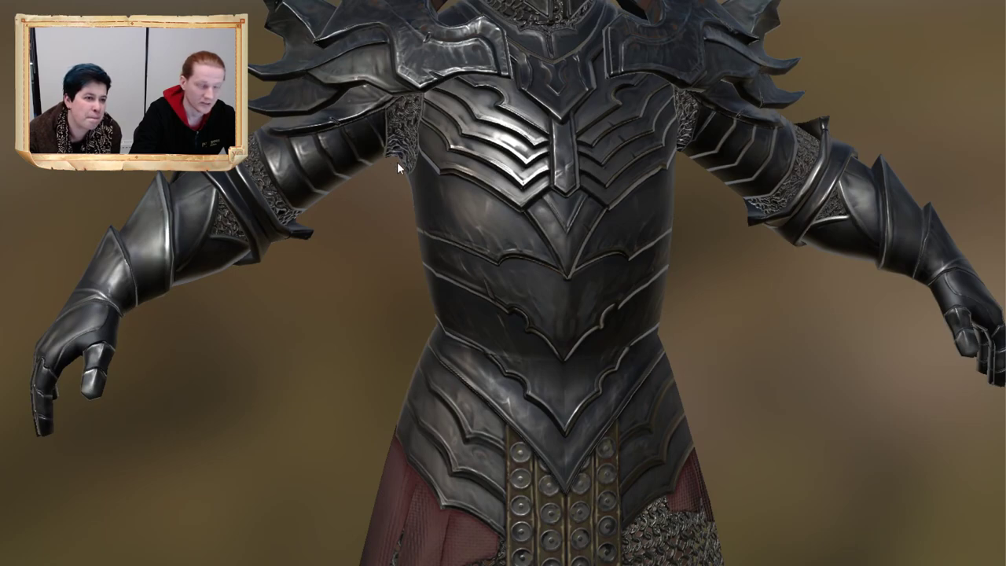
{"action": "middle_click_drag", "start_coordinate": [548, 182], "coordinate": [540, 229], "text": "alt"}
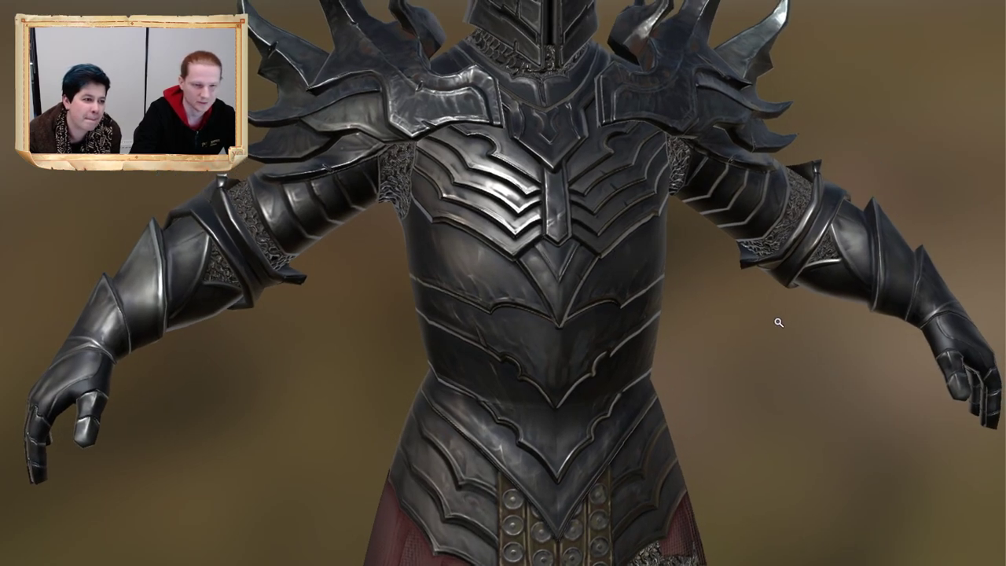
Step: Inspect the horned knight's full figure, including the studded front strips, chainmail skirt and leg plates
{"action": "right_click_drag", "start_coordinate": [779, 323], "coordinate": [636, 243], "text": "alt"}
{"action": "middle_click_drag", "start_coordinate": [636, 243], "coordinate": [754, 225], "text": "alt"}
{"action": "left_click_drag", "start_coordinate": [754, 225], "coordinate": [652, 242], "text": "alt"}
{"action": "middle_click_drag", "start_coordinate": [757, 217], "coordinate": [727, 237], "text": "alt"}
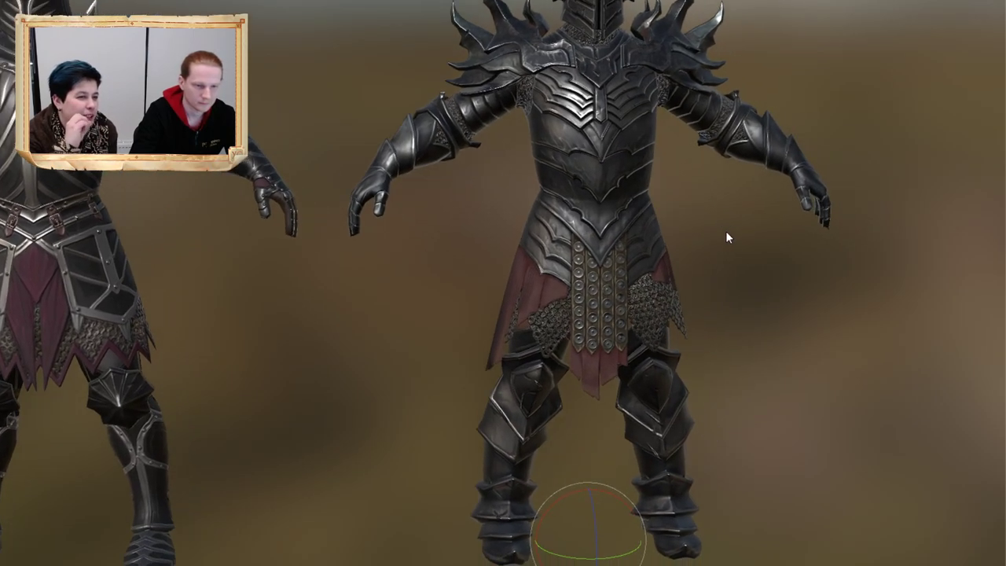
{"action": "left_click_drag", "start_coordinate": [706, 242], "coordinate": [731, 241], "text": "alt"}
{"action": "right_click_drag", "start_coordinate": [731, 240], "coordinate": [703, 242], "text": "alt"}
{"action": "left_click_drag", "start_coordinate": [703, 243], "coordinate": [656, 249], "text": "alt"}
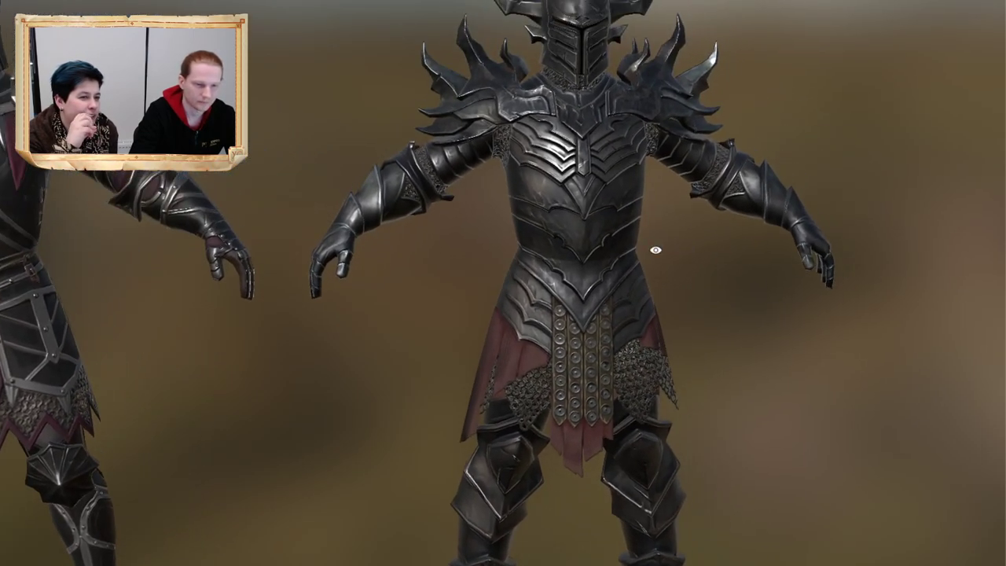
Step: Examine the horned knight's breastplate from the front and a slight three-quarter angle
{"action": "right_click_drag", "start_coordinate": [655, 249], "coordinate": [708, 275], "text": "alt"}
{"action": "middle_click_drag", "start_coordinate": [707, 275], "coordinate": [682, 325], "text": "alt"}
{"action": "left_click_drag", "start_coordinate": [682, 324], "coordinate": [658, 314], "text": "alt"}
{"action": "middle_click_drag", "start_coordinate": [658, 314], "coordinate": [677, 351], "text": "alt"}
{"action": "right_click_drag", "start_coordinate": [678, 351], "coordinate": [721, 341], "text": "alt"}
{"action": "left_click_drag", "start_coordinate": [716, 337], "coordinate": [662, 327], "text": "alt"}
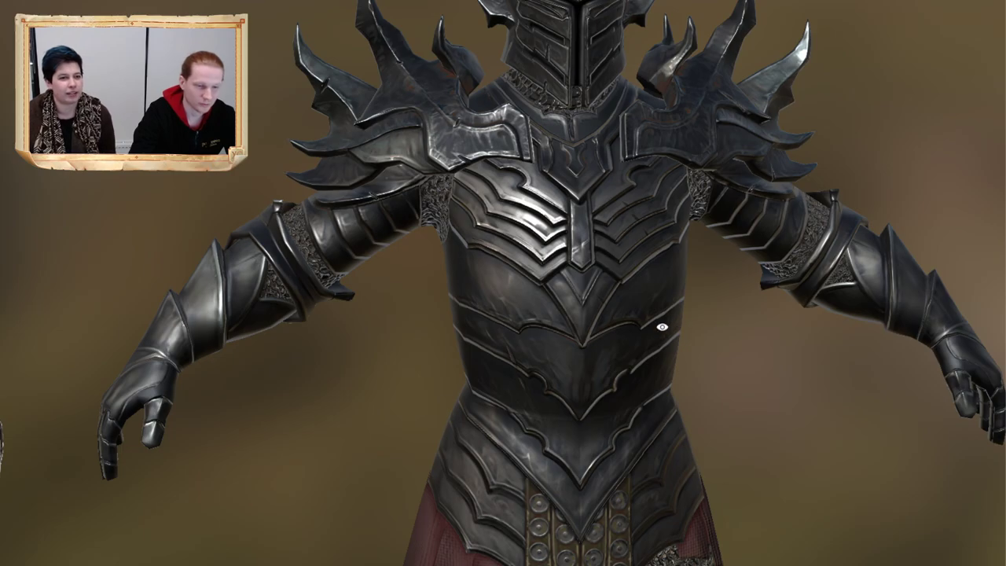
{"action": "right_click_drag", "start_coordinate": [663, 327], "coordinate": [705, 347], "text": "alt"}
{"action": "left_click_drag", "start_coordinate": [705, 346], "coordinate": [723, 362], "text": "alt"}
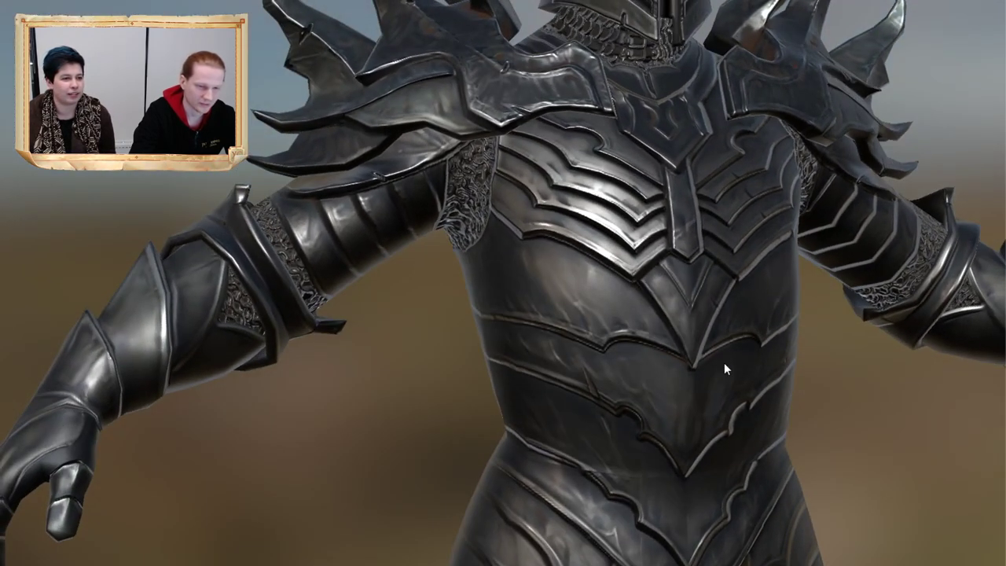
Step: Orbit around the horned knight's torso to study the metal reflections, side plates and waist armor
{"action": "left_click_drag", "start_coordinate": [791, 367], "coordinate": [810, 361], "text": "alt"}
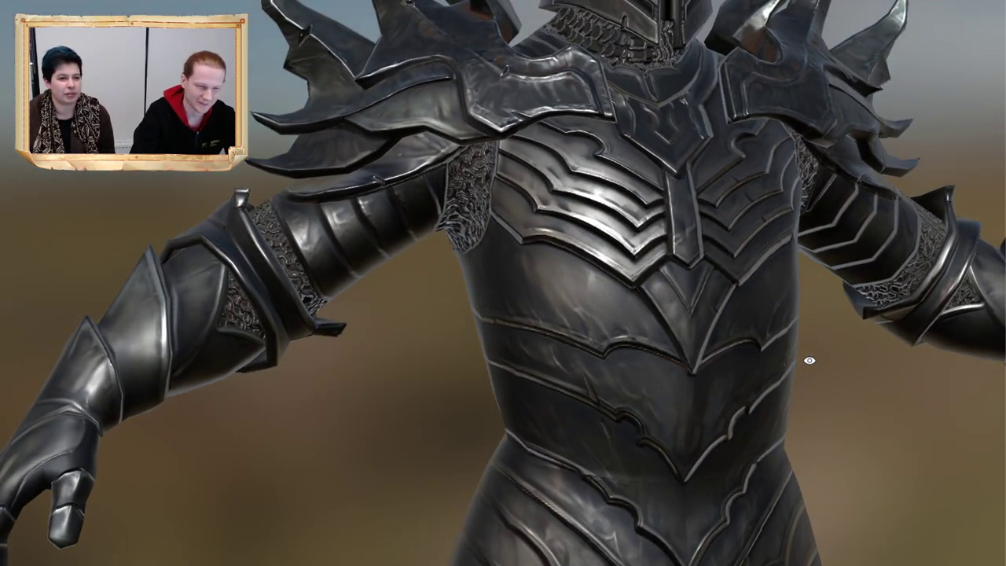
{"action": "right_click_drag", "start_coordinate": [810, 362], "coordinate": [698, 395], "text": "alt"}
{"action": "left_click_drag", "start_coordinate": [698, 395], "coordinate": [759, 307], "text": "alt"}
{"action": "right_click_drag", "start_coordinate": [759, 308], "coordinate": [794, 346], "text": "alt"}
{"action": "left_click_drag", "start_coordinate": [794, 346], "coordinate": [713, 414], "text": "alt"}
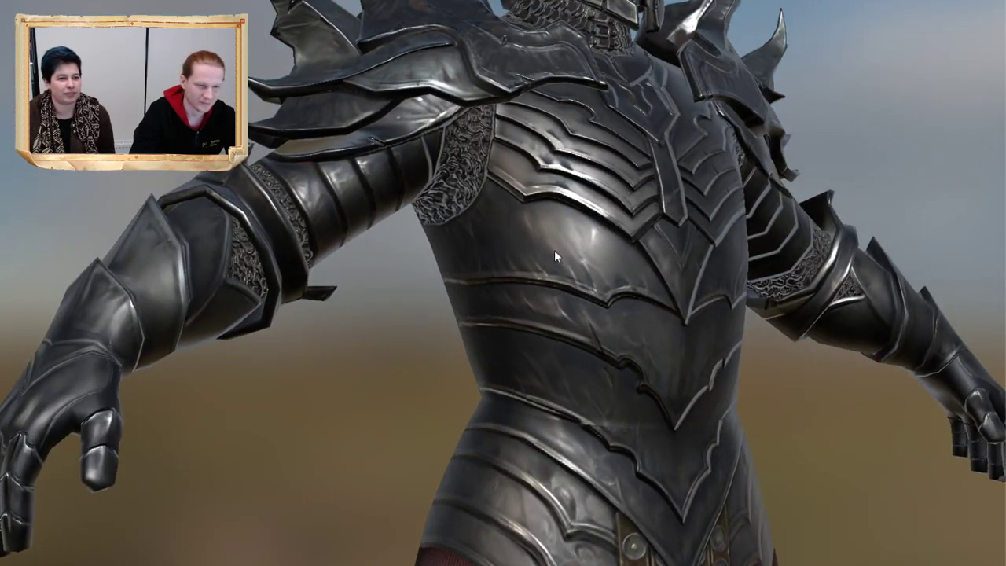
{"action": "left_click_drag", "start_coordinate": [680, 378], "coordinate": [671, 348], "text": "alt"}
{"action": "right_click_drag", "start_coordinate": [671, 348], "coordinate": [634, 368], "text": "alt"}
{"action": "left_click_drag", "start_coordinate": [634, 369], "coordinate": [650, 399], "text": "alt"}
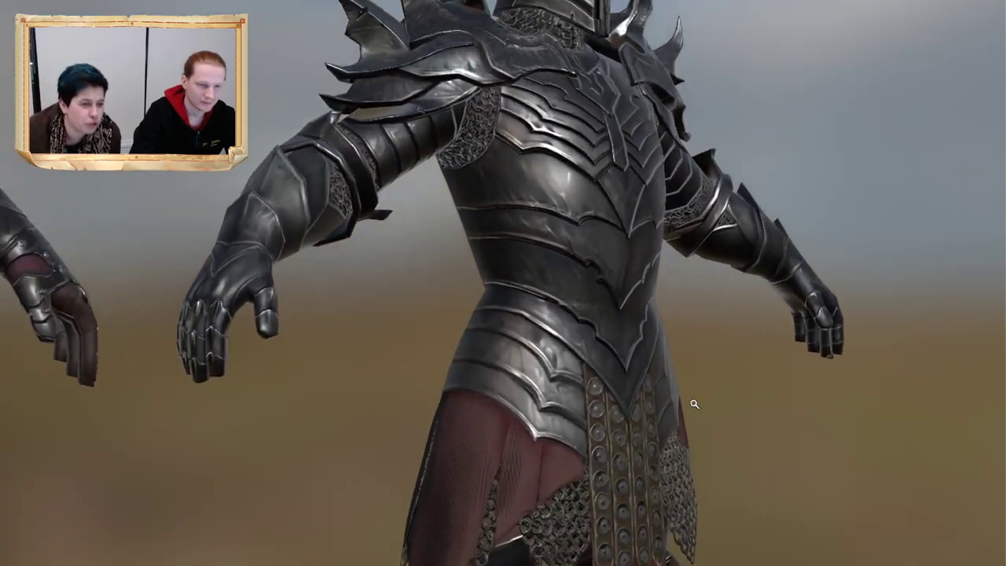
Step: Examine the horned knight's breastplate engraving, collar chainmail, helmet base and shoulder plates at very close range
{"action": "right_click_drag", "start_coordinate": [693, 404], "coordinate": [719, 506], "text": "alt"}
{"action": "left_click_drag", "start_coordinate": [720, 507], "coordinate": [708, 460], "text": "alt"}
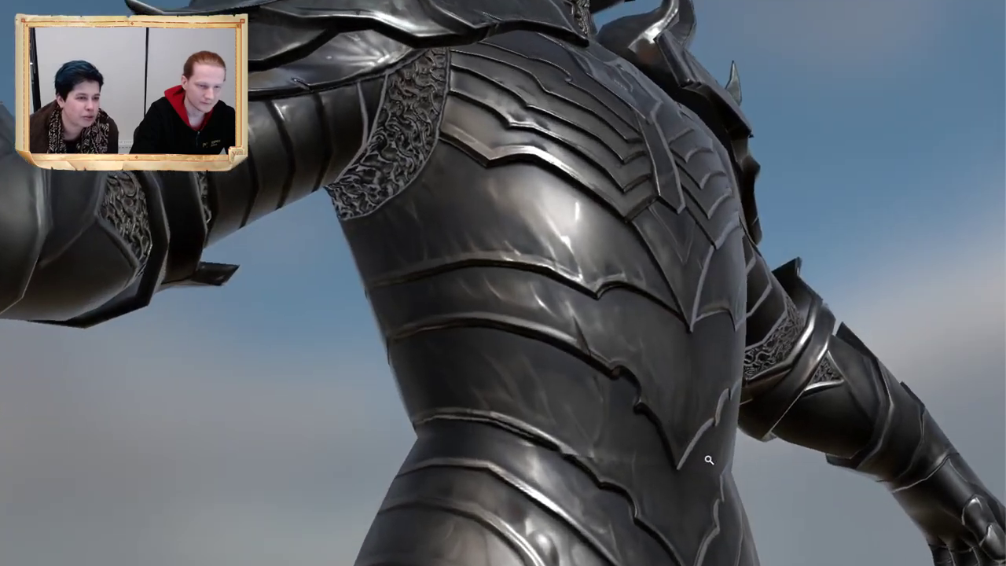
{"action": "right_click_drag", "start_coordinate": [709, 460], "coordinate": [884, 554], "text": "alt"}
{"action": "left_click_drag", "start_coordinate": [884, 554], "coordinate": [894, 548], "text": "alt"}
{"action": "left_click_drag", "start_coordinate": [952, 428], "coordinate": [749, 429]}
{"action": "middle_click_drag", "start_coordinate": [507, 130], "coordinate": [568, 341], "text": "alt"}
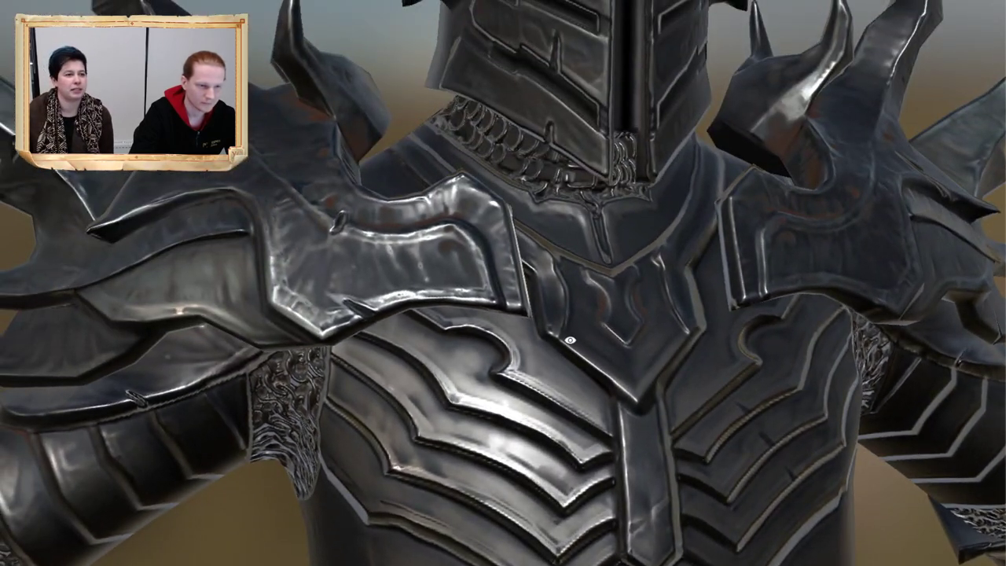
Step: Examine the horned knight's chest from the front and side, including the spiked shoulders, gauntlets and studded front strips
{"action": "left_click_drag", "start_coordinate": [568, 341], "coordinate": [604, 330], "text": "alt"}
{"action": "middle_click_drag", "start_coordinate": [621, 205], "coordinate": [644, 361], "text": "alt"}
{"action": "left_click_drag", "start_coordinate": [644, 362], "coordinate": [775, 281], "text": "alt"}
{"action": "right_click_drag", "start_coordinate": [775, 280], "coordinate": [383, 244], "text": "alt"}
{"action": "left_click_drag", "start_coordinate": [382, 244], "coordinate": [560, 455]}
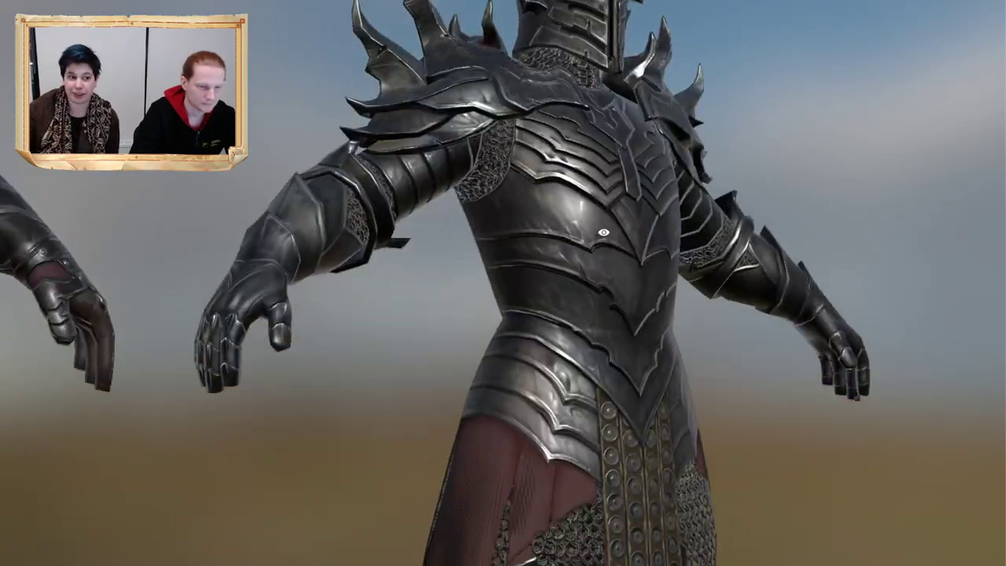
{"action": "right_click_drag", "start_coordinate": [603, 232], "coordinate": [399, 276], "text": "alt"}
{"action": "middle_click_drag", "start_coordinate": [399, 276], "coordinate": [440, 189], "text": "alt"}
{"action": "left_click_drag", "start_coordinate": [440, 189], "coordinate": [578, 308], "text": "alt"}
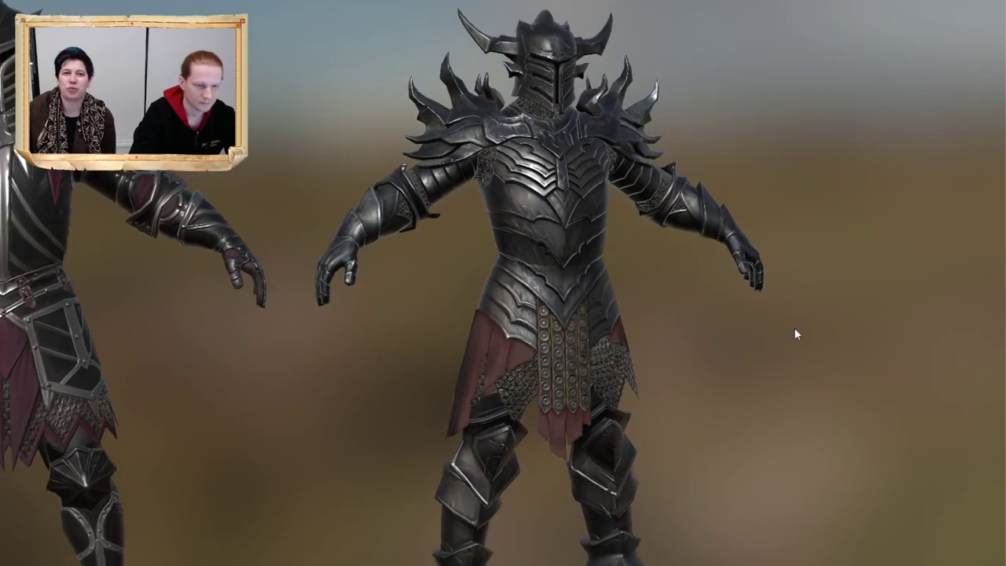
Step: Compare the horned knight's full figure with the dark knight in the crown-shaped helmet standing beside it
{"action": "left_click_drag", "start_coordinate": [795, 329], "coordinate": [736, 328], "text": "alt"}
{"action": "right_click_drag", "start_coordinate": [736, 328], "coordinate": [720, 329], "text": "alt"}
{"action": "left_click_drag", "start_coordinate": [722, 329], "coordinate": [826, 372], "text": "alt"}
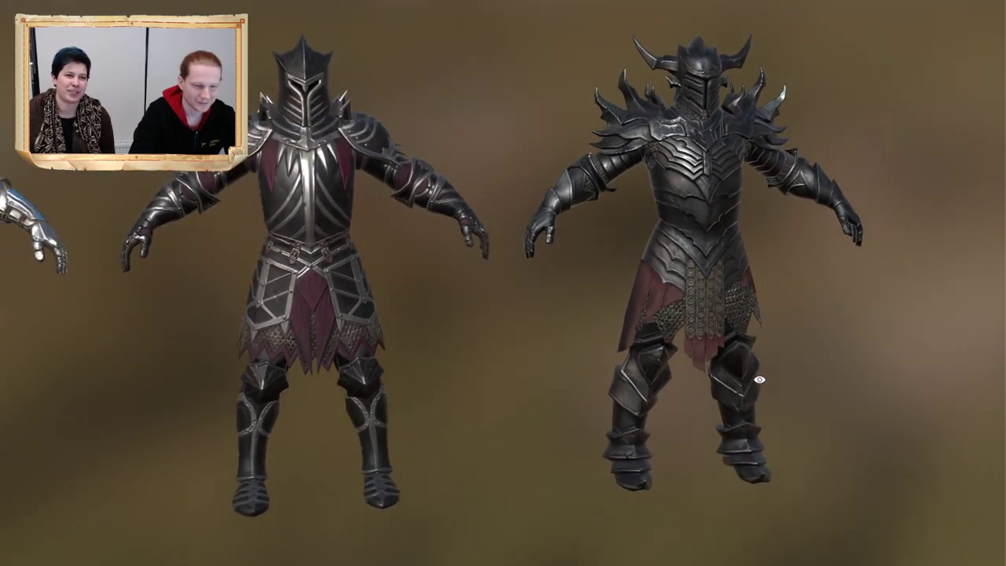
{"action": "left_click_drag", "start_coordinate": [759, 380], "coordinate": [686, 400], "text": "alt"}
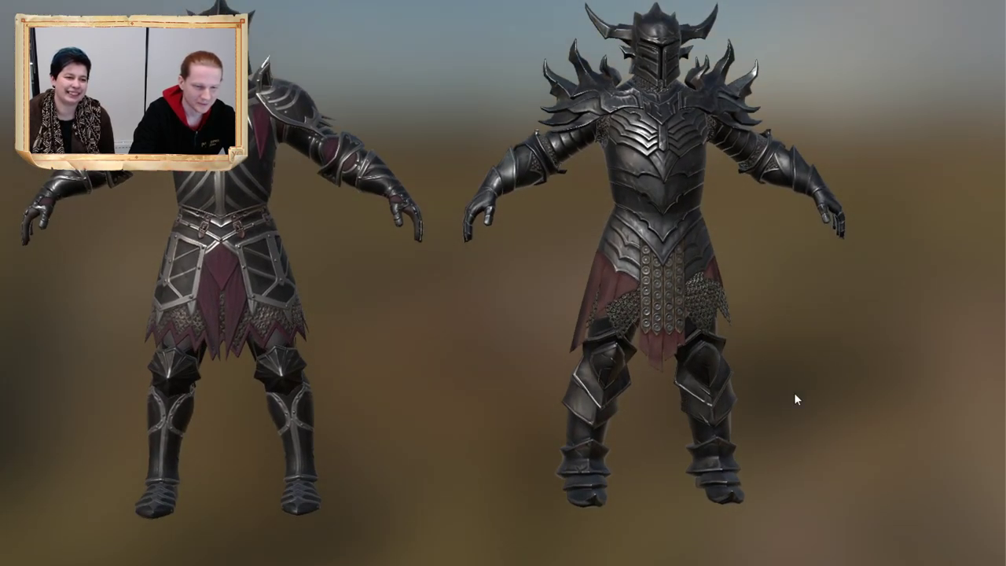
{"action": "left_click_drag", "start_coordinate": [795, 397], "coordinate": [796, 364]}
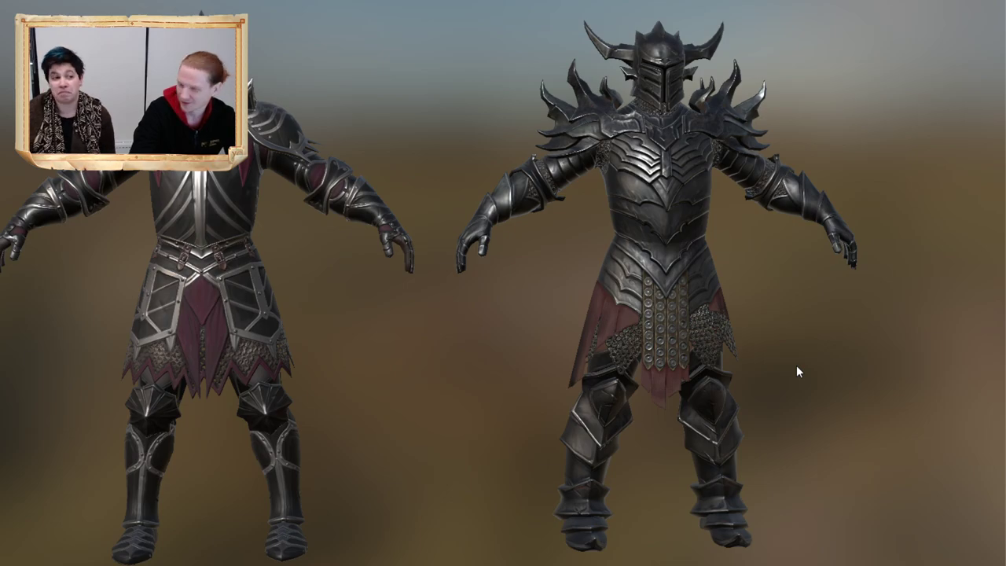
Step: Survey the lineup of knights and outfitted characters across to the row of unclothed base race bodies
{"action": "left_click_drag", "start_coordinate": [796, 365], "coordinate": [586, 335]}
{"action": "right_click_drag", "start_coordinate": [580, 336], "coordinate": [634, 343]}
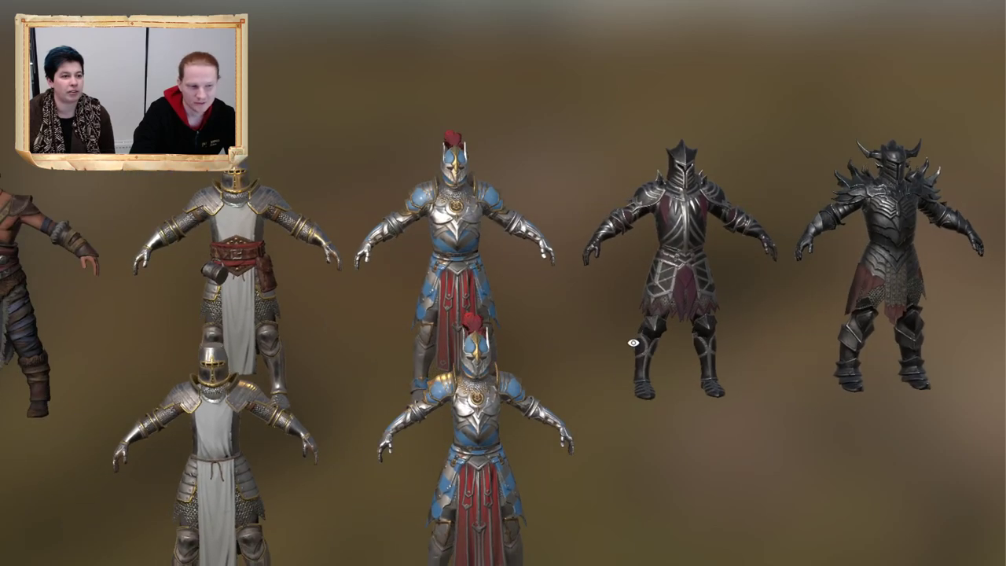
{"action": "right_click_drag", "start_coordinate": [475, 369], "coordinate": [711, 361]}
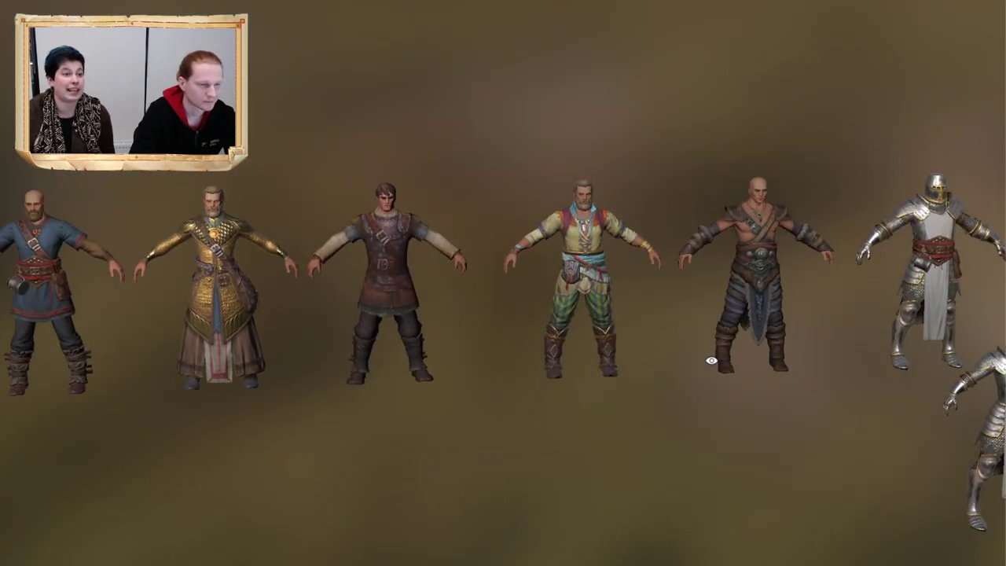
{"action": "right_click_drag", "start_coordinate": [650, 337], "coordinate": [647, 327]}
{"action": "middle_click_drag", "start_coordinate": [543, 336], "coordinate": [763, 336]}
{"action": "middle_click_drag", "start_coordinate": [581, 327], "coordinate": [782, 329]}
{"action": "middle_click_drag", "start_coordinate": [535, 330], "coordinate": [770, 330]}
{"action": "middle_click_drag", "start_coordinate": [404, 330], "coordinate": [621, 332]}
{"action": "middle_click_drag", "start_coordinate": [476, 330], "coordinate": [741, 340]}
{"action": "scroll", "coordinate": [472, 333], "scroll_direction": "down", "scroll_amount": 3}
{"action": "middle_click_drag", "start_coordinate": [525, 334], "coordinate": [609, 331], "text": "alt"}
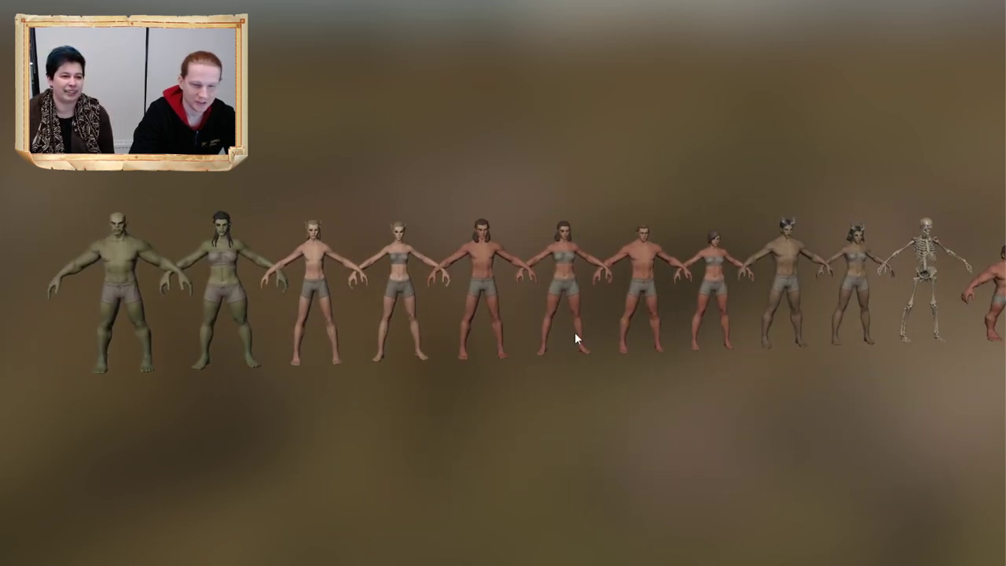
Step: Inspect the start of the base body row, focusing on the builds of the male and female orcs
{"action": "middle_click_drag", "start_coordinate": [509, 293], "coordinate": [531, 292], "text": "alt"}
{"action": "left_click_drag", "start_coordinate": [411, 282], "coordinate": [433, 281], "text": "alt"}
{"action": "right_click_drag", "start_coordinate": [518, 292], "coordinate": [649, 453], "text": "alt"}
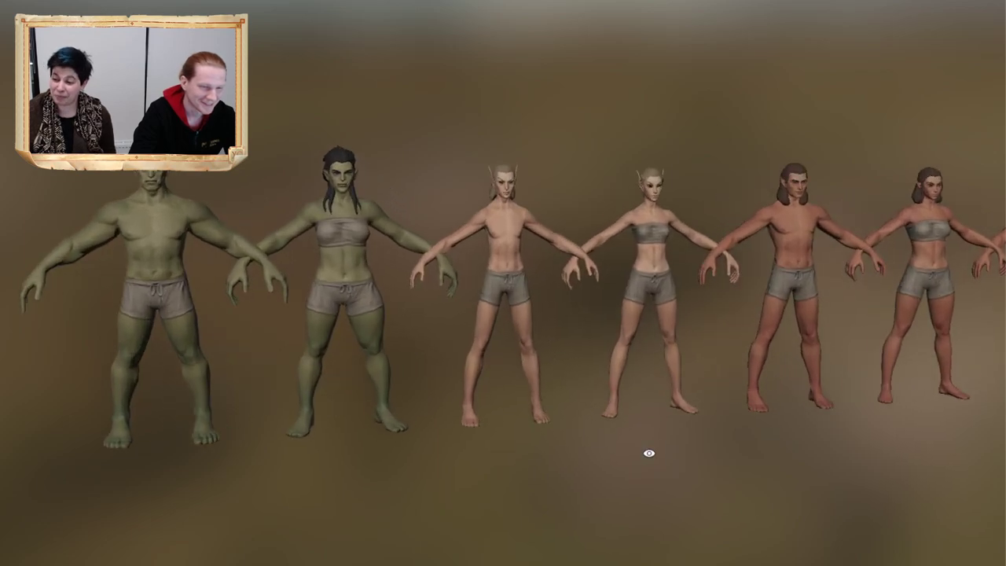
{"action": "key", "text": "f"}
{"action": "middle_click_drag", "start_coordinate": [360, 233], "coordinate": [250, 320], "text": "alt"}
{"action": "right_click_drag", "start_coordinate": [250, 321], "coordinate": [314, 310], "text": "alt"}
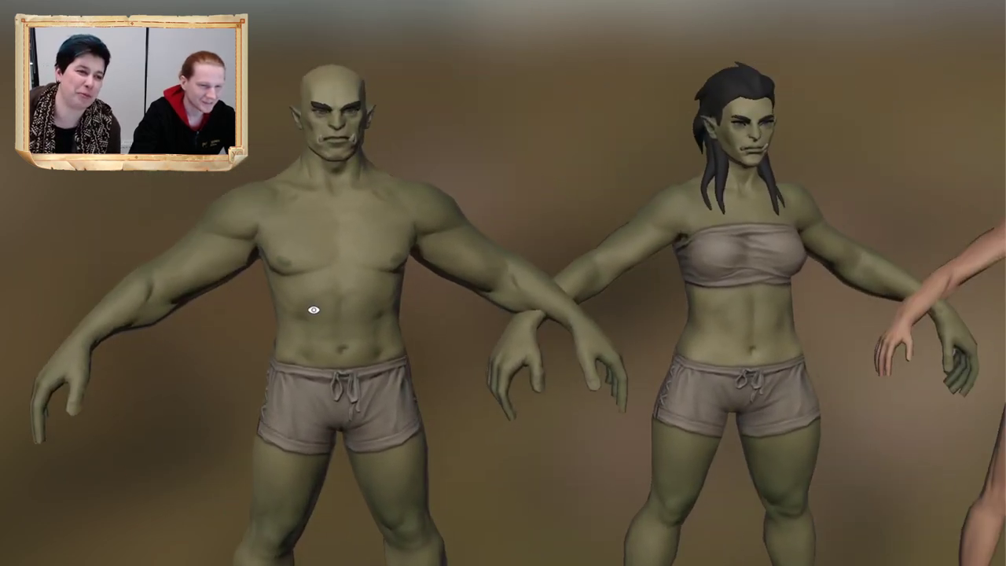
Step: Examine the male orc's face, tusks, ears and upper body at close and medium range
{"action": "middle_click_drag", "start_coordinate": [505, 212], "coordinate": [469, 353], "text": "alt"}
{"action": "left_click_drag", "start_coordinate": [470, 353], "coordinate": [470, 318], "text": "alt"}
{"action": "right_click_drag", "start_coordinate": [470, 318], "coordinate": [485, 422], "text": "alt"}
{"action": "middle_click_drag", "start_coordinate": [377, 355], "coordinate": [494, 357], "text": "alt"}
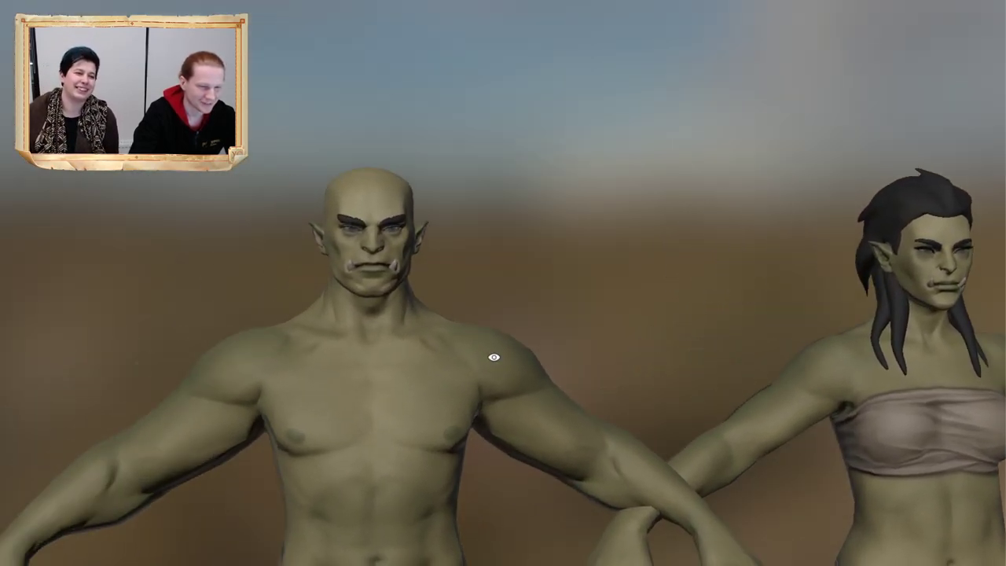
{"action": "right_click_drag", "start_coordinate": [494, 357], "coordinate": [495, 412], "text": "alt"}
{"action": "middle_click_drag", "start_coordinate": [495, 412], "coordinate": [554, 407], "text": "alt"}
{"action": "scroll", "coordinate": [579, 417], "scroll_direction": "up", "scroll_amount": 6}
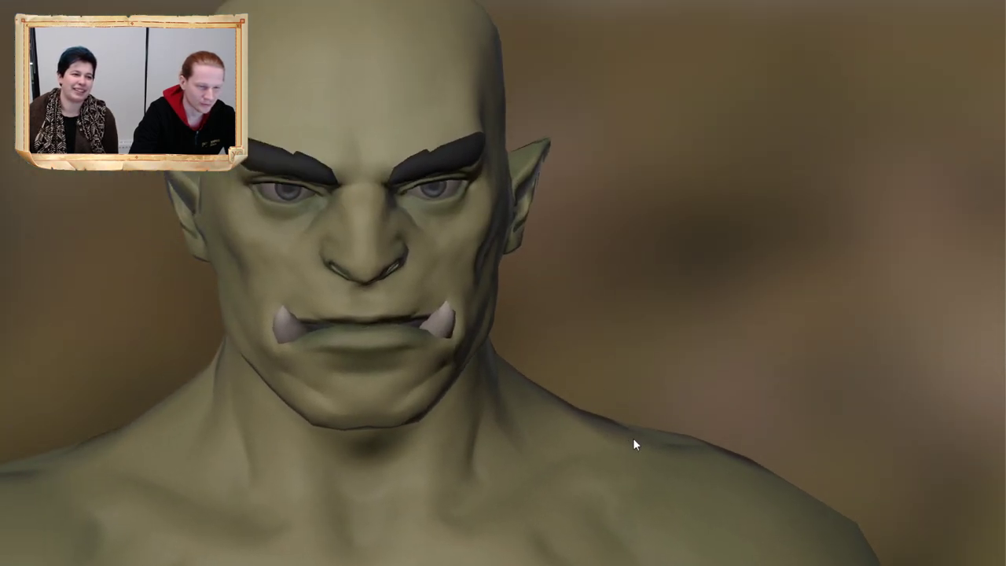
{"action": "scroll", "coordinate": [612, 396], "scroll_direction": "down", "scroll_amount": 8}
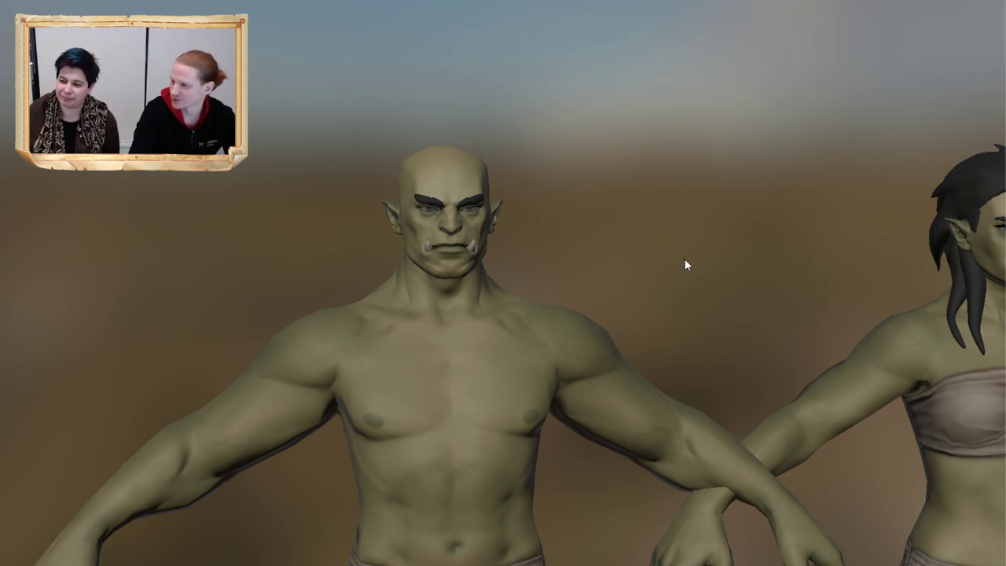
{"action": "scroll", "coordinate": [655, 243], "scroll_direction": "up", "scroll_amount": 5}
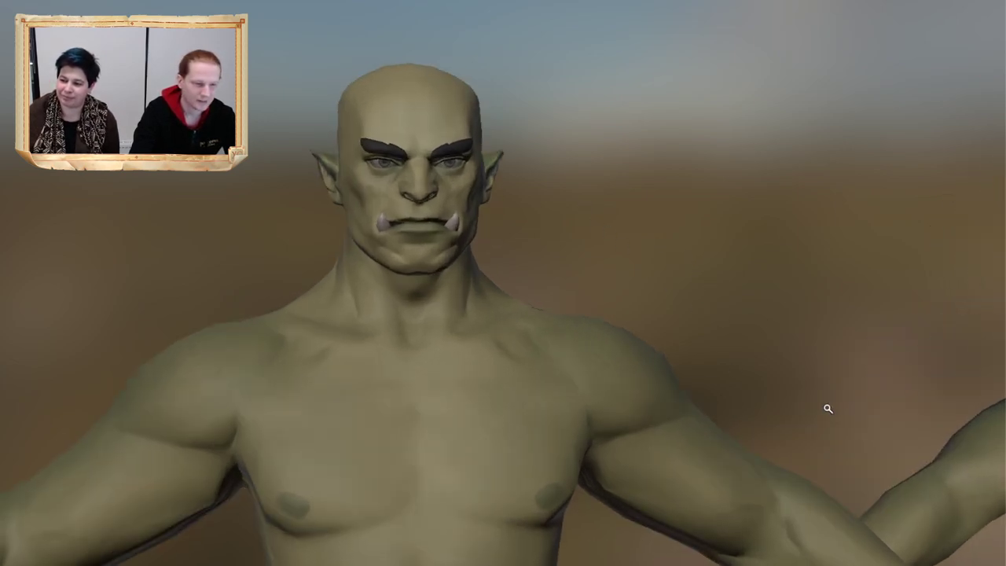
Step: Examine the female orc's face, tusks and dark hair strands at close range
{"action": "middle_click_drag", "start_coordinate": [852, 257], "coordinate": [278, 285]}
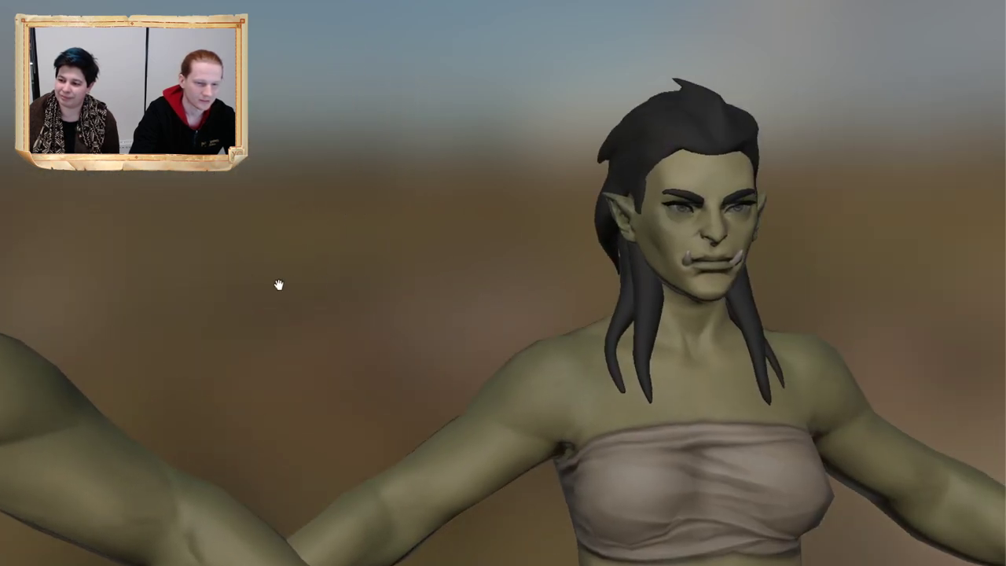
{"action": "middle_click_drag", "start_coordinate": [672, 310], "coordinate": [456, 285]}
{"action": "right_click_drag", "start_coordinate": [456, 285], "coordinate": [673, 353], "text": "alt"}
{"action": "left_click_drag", "start_coordinate": [673, 353], "coordinate": [620, 329], "text": "alt"}
{"action": "right_click_drag", "start_coordinate": [619, 330], "coordinate": [512, 335], "text": "alt"}
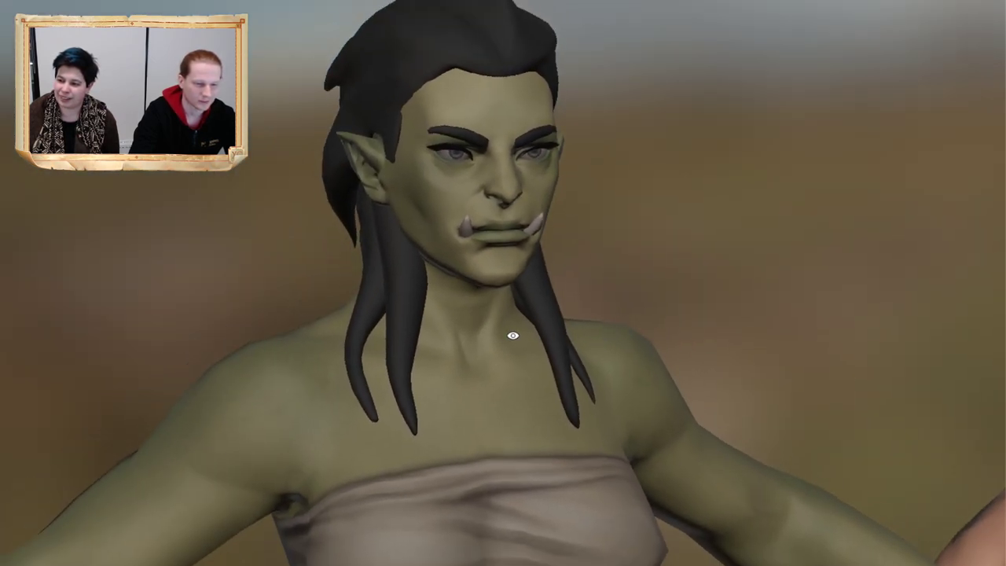
{"action": "left_click_drag", "start_coordinate": [511, 335], "coordinate": [224, 345], "text": "alt"}
Step: Compare the male and female elf bodies, including their long ears, slim builds and faces
{"action": "left_click_drag", "start_coordinate": [548, 358], "coordinate": [654, 361]}
{"action": "right_click_drag", "start_coordinate": [654, 361], "coordinate": [287, 341], "text": "alt"}
{"action": "middle_click_drag", "start_coordinate": [756, 356], "coordinate": [402, 244]}
{"action": "middle_click_drag", "start_coordinate": [733, 372], "coordinate": [439, 272]}
{"action": "middle_click_drag", "start_coordinate": [574, 280], "coordinate": [536, 319]}
{"action": "left_click_drag", "start_coordinate": [537, 319], "coordinate": [545, 332]}
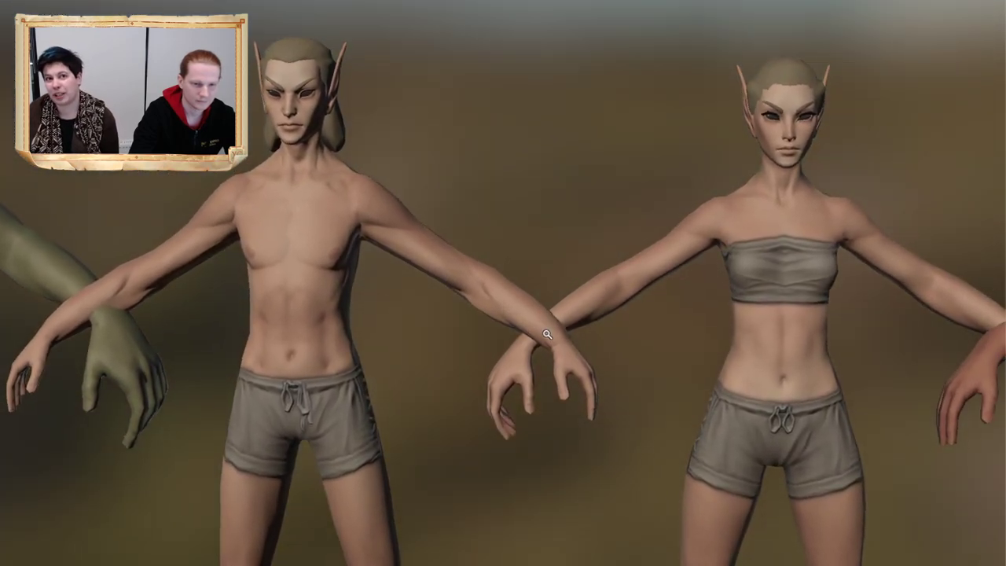
{"action": "right_click_drag", "start_coordinate": [545, 333], "coordinate": [739, 381]}
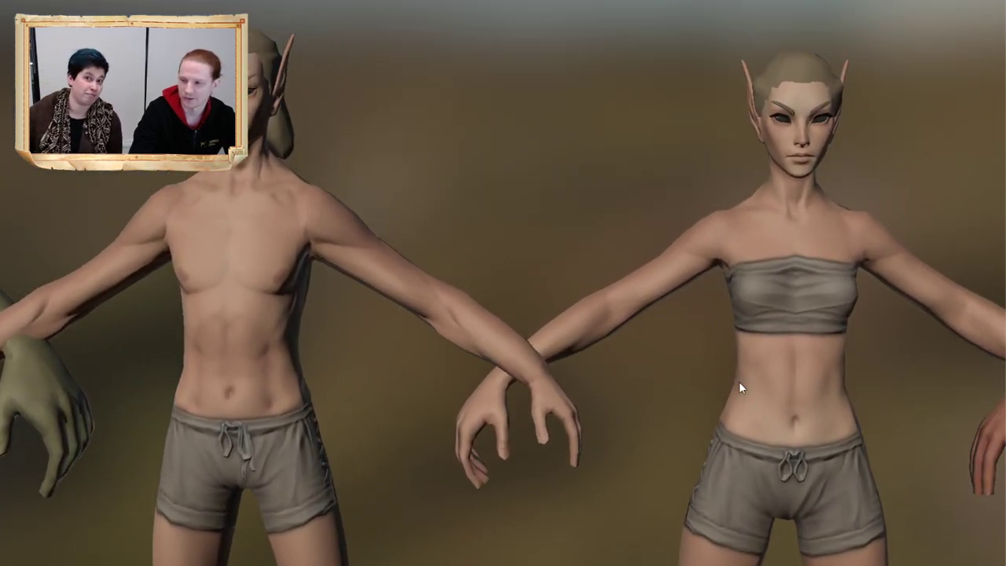
{"action": "mouse_move", "coordinate": [671, 373]}
{"action": "left_mouse_down", "text": "alt"}
{"action": "mouse_move", "coordinate": [674, 341]}
{"action": "mouse_move", "coordinate": [662, 375]}
{"action": "left_mouse_up", "text": "alt"}
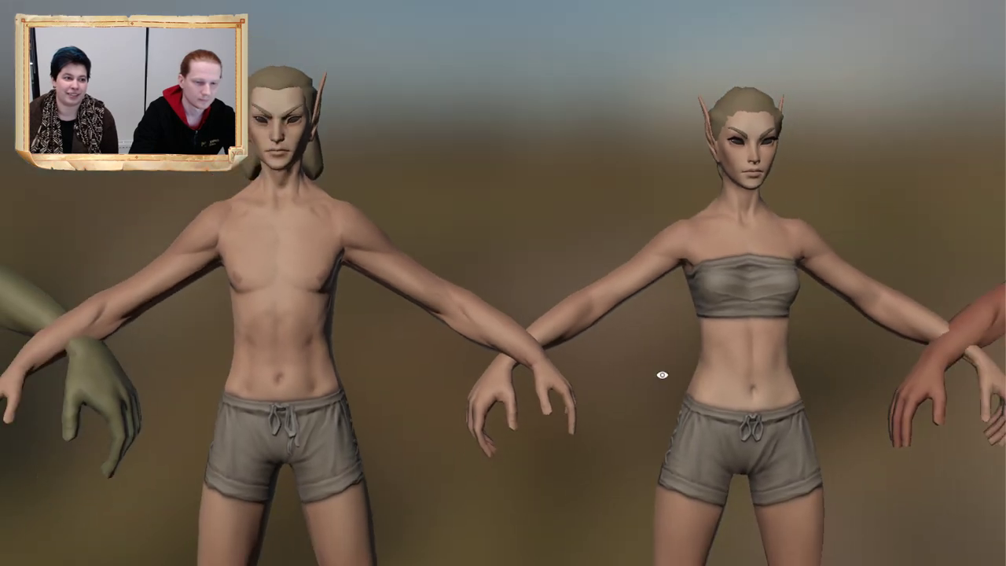
{"action": "middle_click_drag", "start_coordinate": [663, 375], "coordinate": [638, 341]}
{"action": "middle_click_drag", "start_coordinate": [727, 301], "coordinate": [683, 331]}
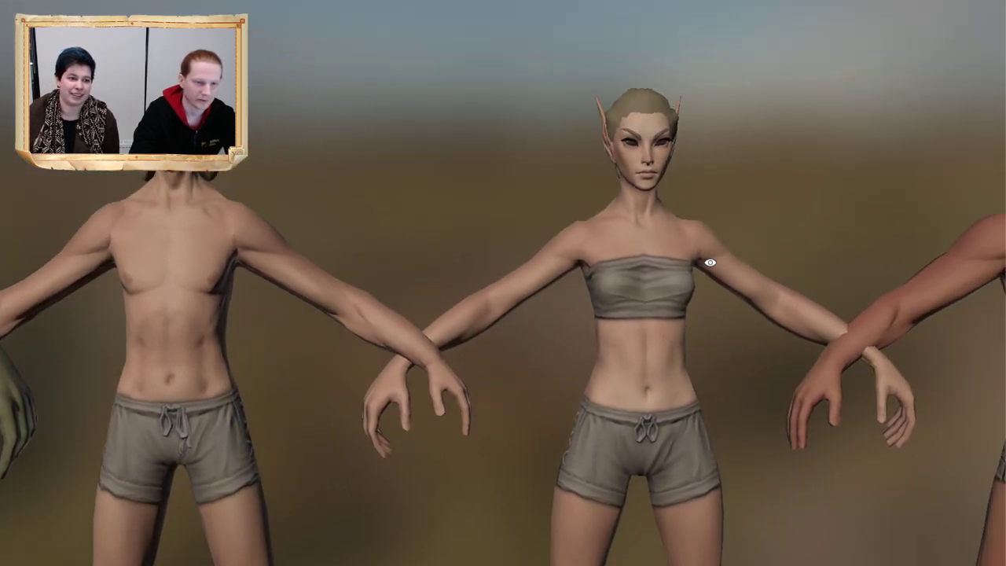
Step: Examine the female elf's head up close, including the eyes, hair and long pointed ears
{"action": "right_click_drag", "start_coordinate": [709, 262], "coordinate": [880, 345], "text": "alt"}
{"action": "middle_click_drag", "start_coordinate": [880, 346], "coordinate": [842, 539]}
{"action": "right_click_drag", "start_coordinate": [842, 539], "coordinate": [635, 353], "text": "alt"}
{"action": "left_click_drag", "start_coordinate": [636, 353], "coordinate": [746, 510], "text": "alt"}
{"action": "right_click_drag", "start_coordinate": [746, 510], "coordinate": [648, 427], "text": "alt"}
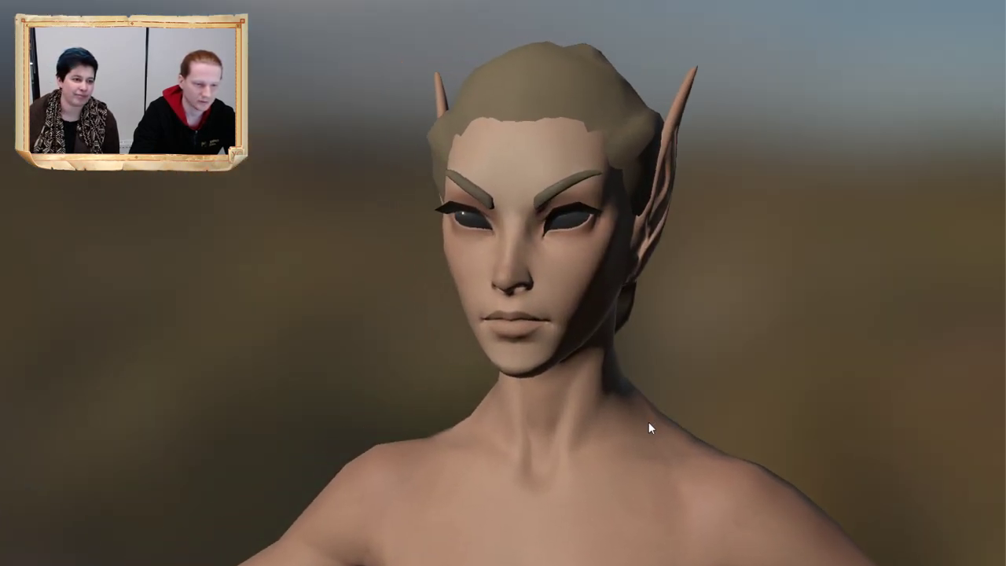
{"action": "left_click_drag", "start_coordinate": [650, 402], "coordinate": [665, 387], "text": "alt"}
{"action": "right_click_drag", "start_coordinate": [665, 386], "coordinate": [623, 397], "text": "alt"}
{"action": "middle_click_drag", "start_coordinate": [622, 397], "coordinate": [570, 354]}
{"action": "left_click_drag", "start_coordinate": [535, 338], "coordinate": [565, 328], "text": "alt"}
{"action": "right_click_drag", "start_coordinate": [566, 327], "coordinate": [502, 298], "text": "alt"}
Step: Compare the brown-haired man and woman with short pointed ears next to the elves
{"action": "middle_click_drag", "start_coordinate": [755, 366], "coordinate": [600, 321]}
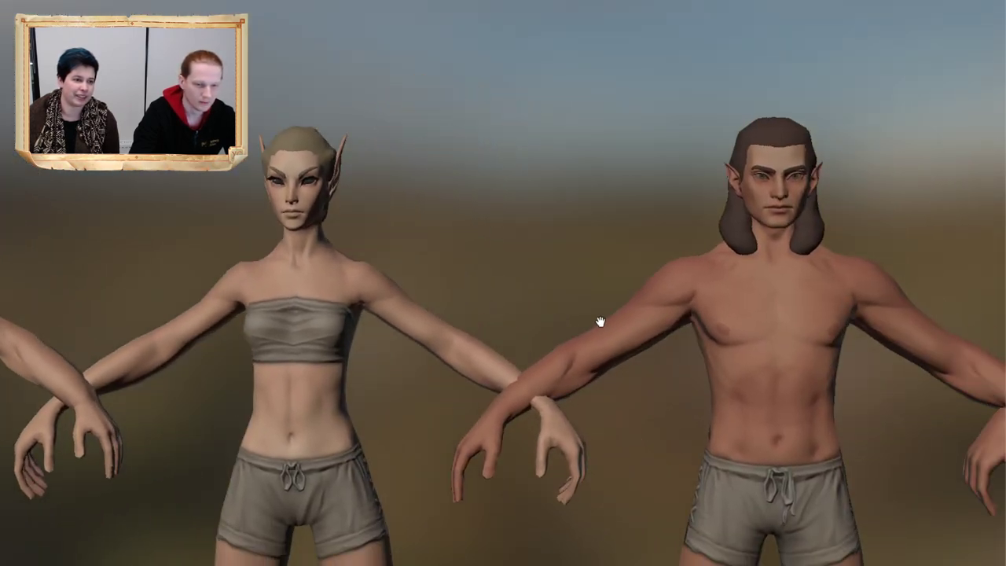
{"action": "middle_click_drag", "start_coordinate": [793, 334], "coordinate": [583, 340]}
{"action": "left_click_drag", "start_coordinate": [583, 340], "coordinate": [555, 332], "text": "alt"}
{"action": "right_click_drag", "start_coordinate": [555, 332], "coordinate": [647, 433], "text": "alt"}
{"action": "left_click_drag", "start_coordinate": [647, 433], "coordinate": [602, 422], "text": "alt"}
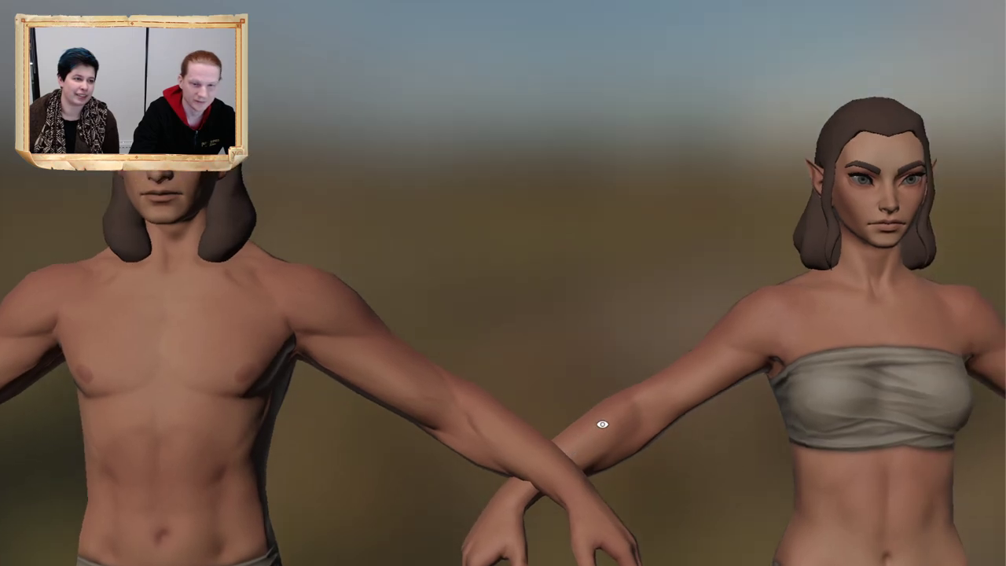
{"action": "right_click_drag", "start_coordinate": [602, 421], "coordinate": [586, 407], "text": "alt"}
Step: Examine the face of the brown-haired woman with short pointed ears at very close range
{"action": "middle_click_drag", "start_coordinate": [587, 407], "coordinate": [503, 411]}
{"action": "middle_click_drag", "start_coordinate": [649, 356], "coordinate": [456, 411]}
{"action": "right_click_drag", "start_coordinate": [456, 411], "coordinate": [728, 411], "text": "alt"}
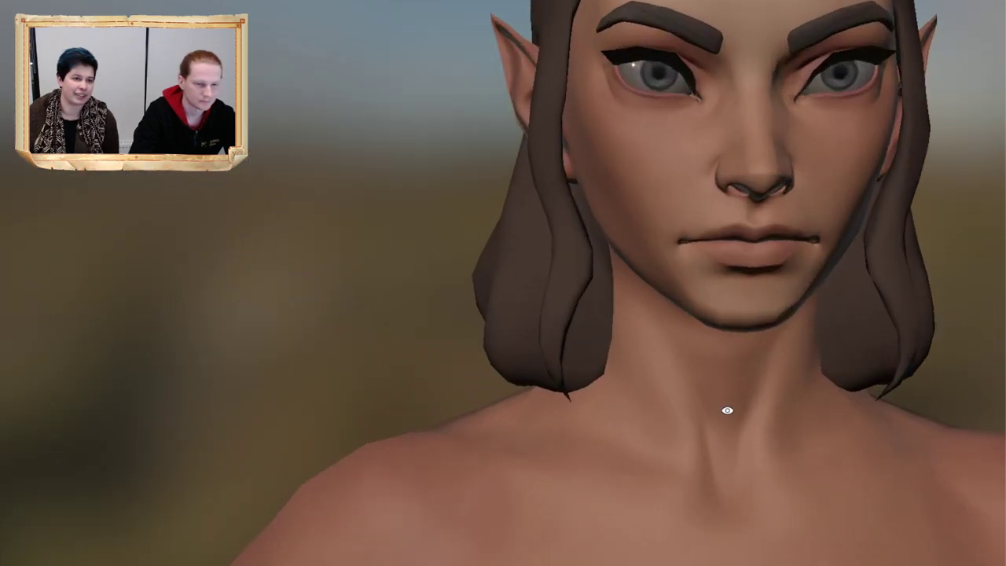
{"action": "middle_click_drag", "start_coordinate": [774, 378], "coordinate": [525, 480]}
{"action": "right_click_drag", "start_coordinate": [524, 481], "coordinate": [515, 474], "text": "alt"}
{"action": "left_click_drag", "start_coordinate": [515, 474], "coordinate": [716, 412], "text": "alt"}
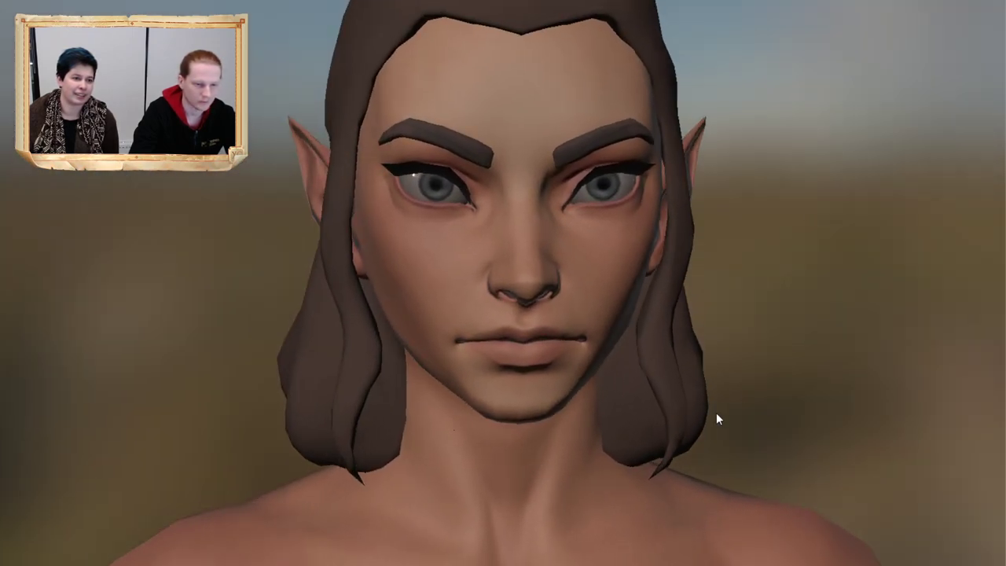
Step: Inspect the brown-haired pointed-eared woman's head and shoulders from a three-quarter angle
{"action": "right_click_drag", "start_coordinate": [716, 412], "coordinate": [731, 385], "text": "alt"}
{"action": "middle_click_drag", "start_coordinate": [597, 193], "coordinate": [588, 379]}
{"action": "right_click_drag", "start_coordinate": [588, 379], "coordinate": [603, 432], "text": "alt"}
{"action": "middle_click_drag", "start_coordinate": [603, 432], "coordinate": [601, 477]}
{"action": "left_click_drag", "start_coordinate": [522, 346], "coordinate": [589, 333], "text": "alt"}
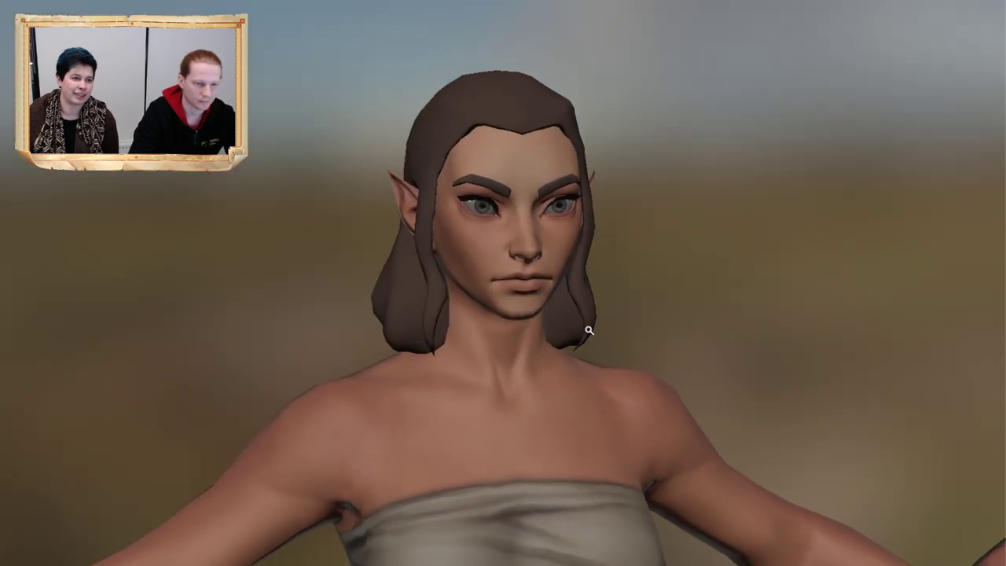
{"action": "right_click_drag", "start_coordinate": [589, 332], "coordinate": [695, 433], "text": "alt"}
{"action": "left_click_drag", "start_coordinate": [694, 433], "coordinate": [679, 445], "text": "alt"}
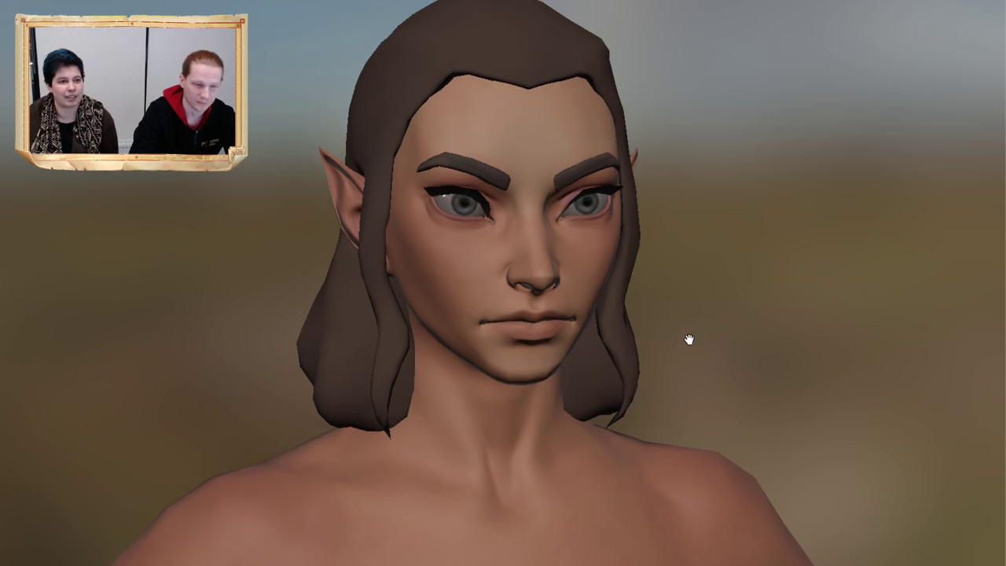
Step: Orbit around the brown-haired pointed-eared woman's head to study her face, hair and ears from several angles
{"action": "middle_click_drag", "start_coordinate": [689, 340], "coordinate": [685, 356]}
{"action": "left_click_drag", "start_coordinate": [685, 356], "coordinate": [712, 350], "text": "alt"}
{"action": "right_click_drag", "start_coordinate": [712, 350], "coordinate": [706, 425], "text": "alt"}
{"action": "left_click_drag", "start_coordinate": [706, 424], "coordinate": [560, 427], "text": "alt"}
{"action": "left_click_drag", "start_coordinate": [801, 253], "coordinate": [699, 291], "text": "alt"}
{"action": "right_click_drag", "start_coordinate": [700, 291], "coordinate": [669, 274], "text": "alt"}
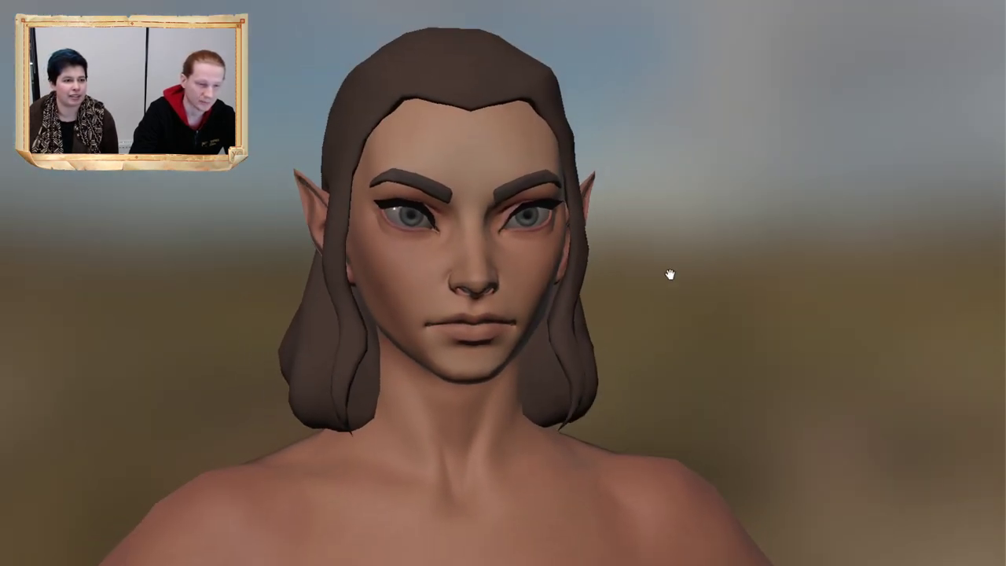
{"action": "left_click_drag", "start_coordinate": [515, 193], "coordinate": [589, 238], "text": "alt"}
{"action": "left_click_drag", "start_coordinate": [459, 241], "coordinate": [585, 260], "text": "alt"}
{"action": "left_click_drag", "start_coordinate": [589, 347], "coordinate": [447, 330], "text": "alt"}
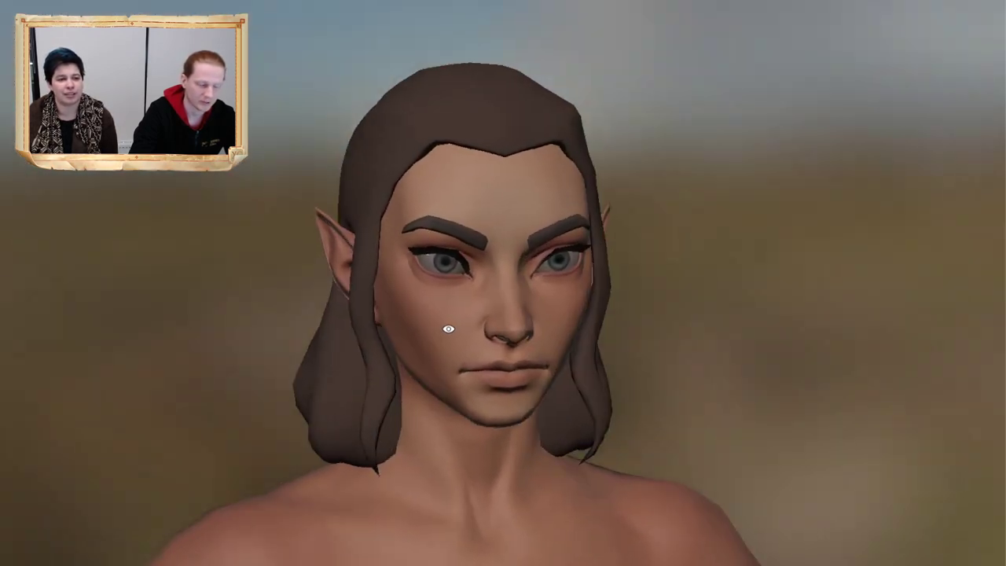
Step: Examine the blond human man's head, slicked-back hair and upper body from several angles
{"action": "scroll", "coordinate": [474, 341], "scroll_direction": "down", "scroll_amount": 4}
{"action": "middle_click_drag", "start_coordinate": [904, 385], "coordinate": [500, 329], "text": "alt"}
{"action": "left_click_drag", "start_coordinate": [501, 329], "coordinate": [473, 330], "text": "alt"}
{"action": "middle_click_drag", "start_coordinate": [744, 372], "coordinate": [621, 288], "text": "alt"}
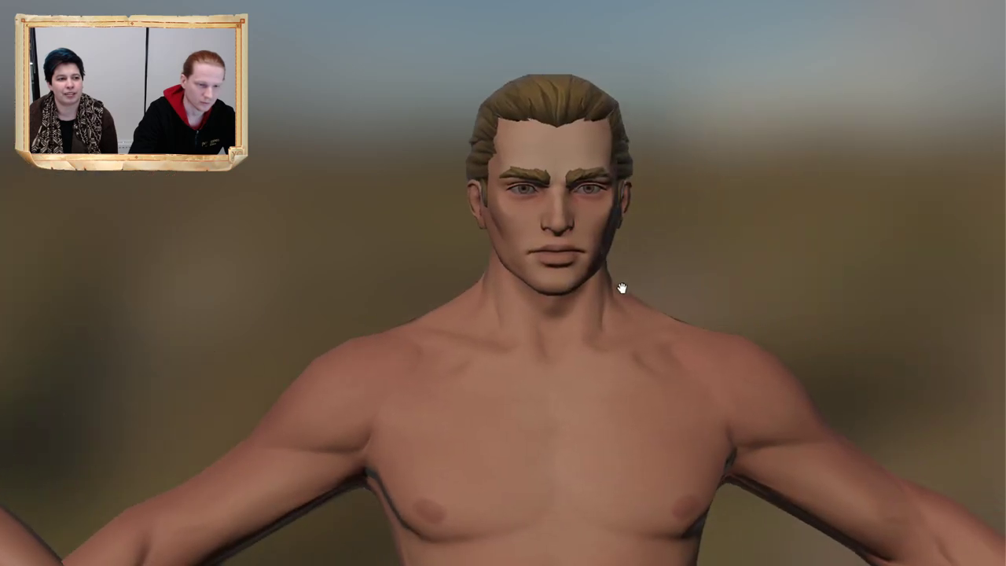
{"action": "right_click_drag", "start_coordinate": [622, 287], "coordinate": [773, 379], "text": "alt"}
{"action": "middle_click_drag", "start_coordinate": [475, 149], "coordinate": [471, 271], "text": "alt"}
{"action": "left_click_drag", "start_coordinate": [470, 265], "coordinate": [662, 272], "text": "alt"}
{"action": "right_click_drag", "start_coordinate": [662, 272], "coordinate": [668, 373], "text": "alt"}
{"action": "left_click_drag", "start_coordinate": [609, 267], "coordinate": [369, 245], "text": "alt"}
{"action": "right_click_drag", "start_coordinate": [824, 458], "coordinate": [691, 519], "text": "alt"}
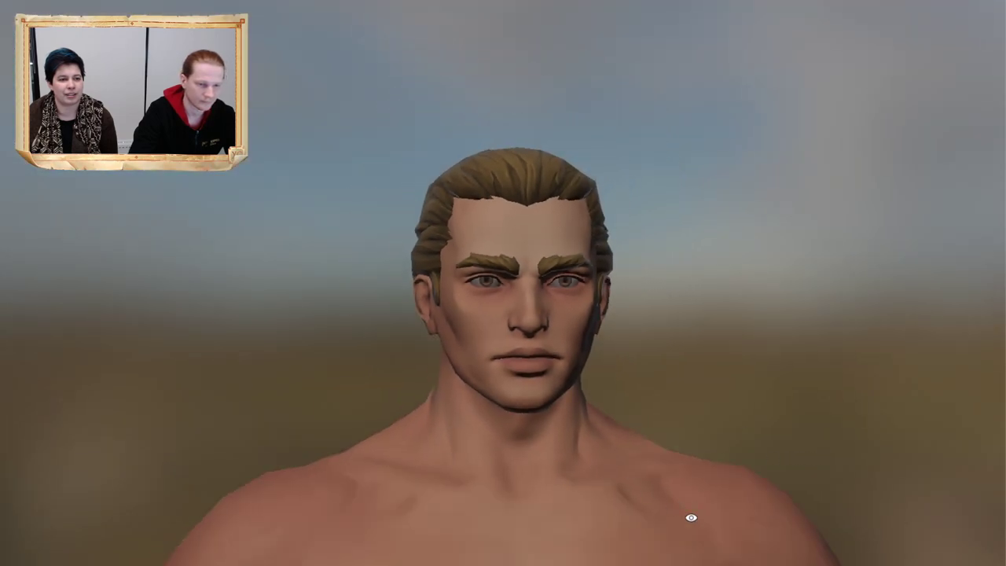
Step: Examine the short-haired human woman's face, side-swept hair and shoulders at close range
{"action": "middle_click_drag", "start_coordinate": [692, 519], "coordinate": [649, 252], "text": "alt"}
{"action": "right_click_drag", "start_coordinate": [649, 252], "coordinate": [263, 201], "text": "alt"}
{"action": "middle_click_drag", "start_coordinate": [644, 368], "coordinate": [465, 255], "text": "alt"}
{"action": "middle_click_drag", "start_coordinate": [543, 226], "coordinate": [401, 239], "text": "alt"}
{"action": "right_click_drag", "start_coordinate": [503, 299], "coordinate": [793, 465], "text": "alt"}
{"action": "middle_click_drag", "start_coordinate": [550, 192], "coordinate": [557, 373], "text": "alt"}
{"action": "right_click_drag", "start_coordinate": [613, 346], "coordinate": [860, 409], "text": "alt"}
{"action": "middle_click_drag", "start_coordinate": [659, 245], "coordinate": [620, 321], "text": "alt"}
{"action": "left_click_drag", "start_coordinate": [547, 256], "coordinate": [581, 260], "text": "alt"}
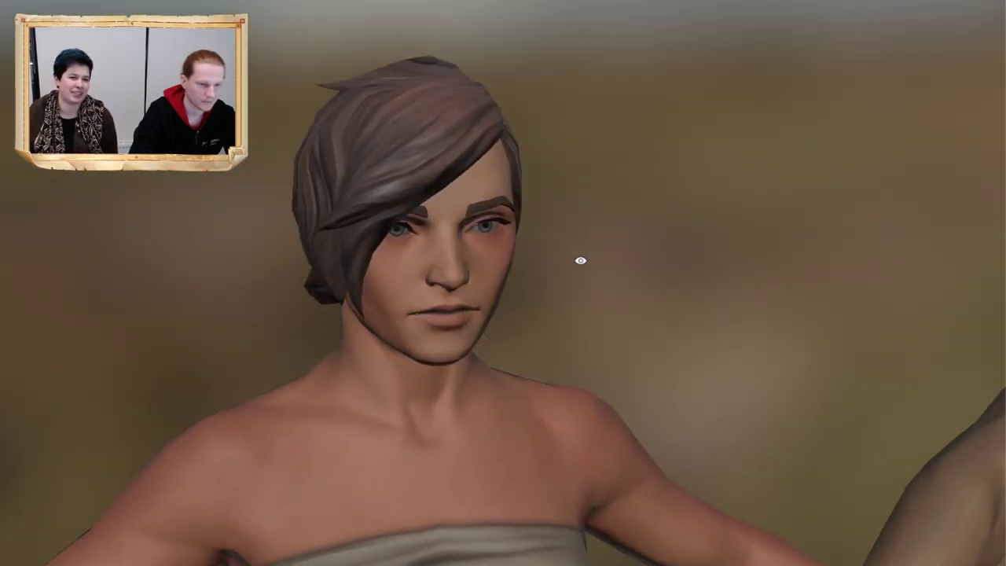
Step: Examine the male tiefling's curled horns, glowing eyes, pointed ears and upper body
{"action": "middle_click_drag", "start_coordinate": [706, 297], "coordinate": [461, 316], "text": "alt"}
{"action": "right_click_drag", "start_coordinate": [527, 330], "coordinate": [393, 271], "text": "alt"}
{"action": "middle_click_drag", "start_coordinate": [738, 414], "coordinate": [674, 261], "text": "alt"}
{"action": "right_click_drag", "start_coordinate": [660, 263], "coordinate": [565, 241], "text": "alt"}
{"action": "middle_click_drag", "start_coordinate": [565, 242], "coordinate": [640, 429], "text": "alt"}
{"action": "right_click_drag", "start_coordinate": [639, 429], "coordinate": [725, 479], "text": "alt"}
{"action": "left_click_drag", "start_coordinate": [726, 479], "coordinate": [682, 379], "text": "alt"}
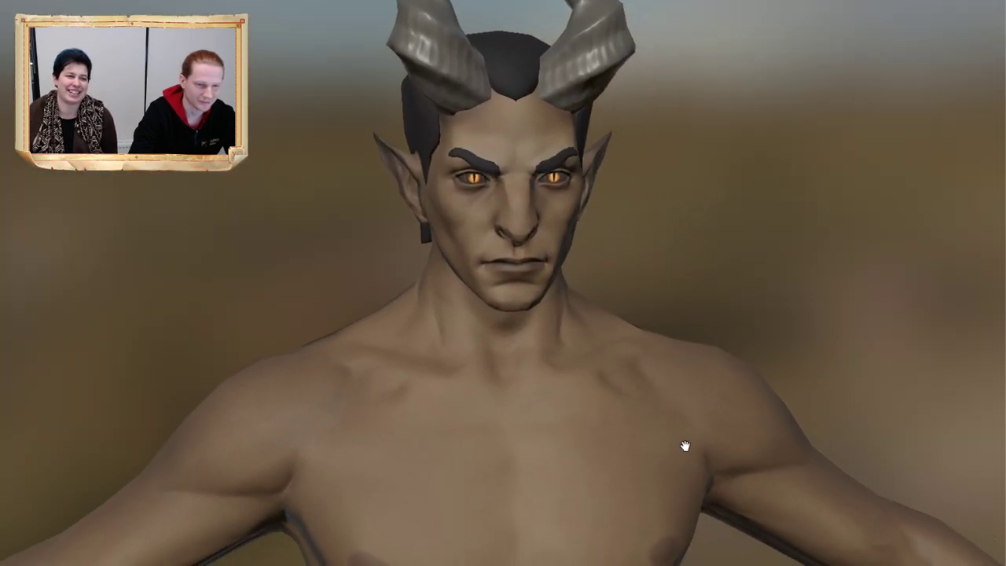
{"action": "left_click_drag", "start_coordinate": [685, 445], "coordinate": [791, 455], "text": "alt"}
{"action": "right_click_drag", "start_coordinate": [790, 455], "coordinate": [799, 457], "text": "alt"}
{"action": "left_click_drag", "start_coordinate": [613, 411], "coordinate": [649, 369], "text": "alt"}
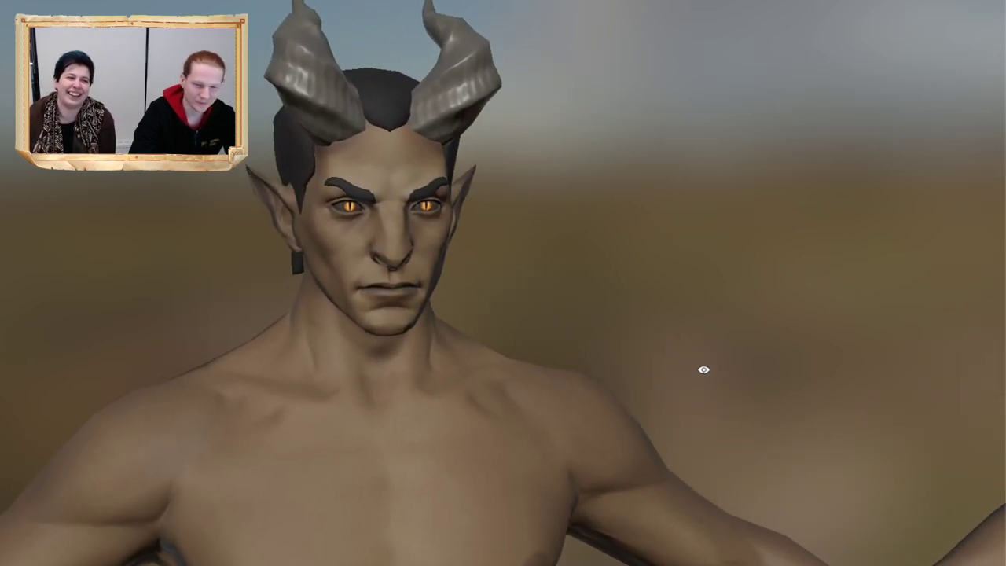
Step: Examine the female tiefling's face, horns, black hair and pointed ears at close range
{"action": "middle_click_drag", "start_coordinate": [587, 353], "coordinate": [347, 204], "text": "alt"}
{"action": "middle_click_drag", "start_coordinate": [640, 283], "coordinate": [444, 330], "text": "alt"}
{"action": "right_click_drag", "start_coordinate": [445, 330], "coordinate": [676, 345], "text": "alt"}
{"action": "middle_click_drag", "start_coordinate": [675, 345], "coordinate": [437, 418], "text": "alt"}
{"action": "right_click_drag", "start_coordinate": [437, 418], "coordinate": [686, 460], "text": "alt"}
{"action": "middle_click_drag", "start_coordinate": [685, 459], "coordinate": [663, 407], "text": "alt"}
{"action": "left_click_drag", "start_coordinate": [606, 351], "coordinate": [624, 353], "text": "alt"}
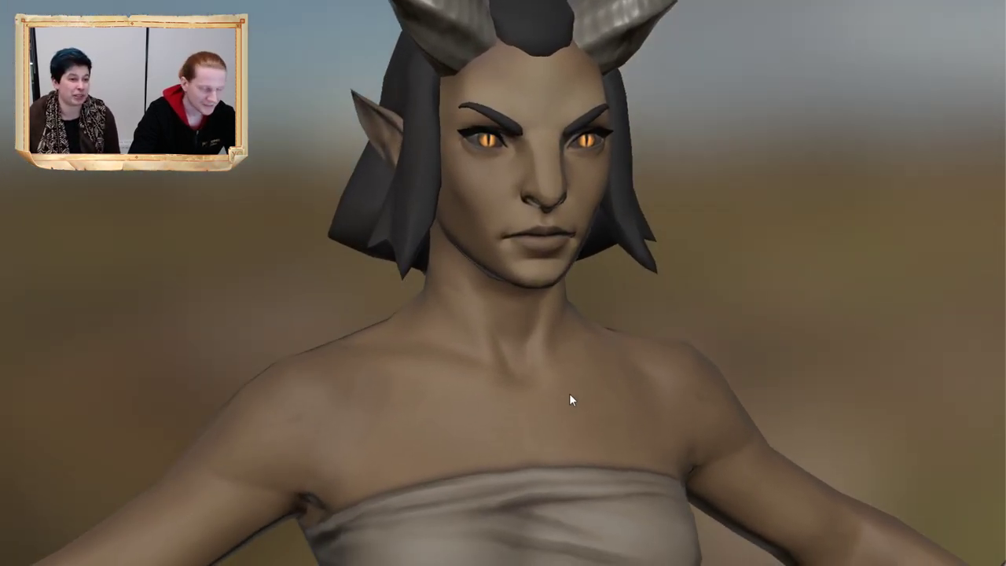
Step: Examine the female tiefling's curved horns, profile, bare shoulders and wrapped torso from several angles
{"action": "key", "text": "f"}
{"action": "middle_click_drag", "start_coordinate": [569, 393], "coordinate": [599, 362], "text": "alt"}
{"action": "right_click_drag", "start_coordinate": [599, 361], "coordinate": [667, 148], "text": "alt"}
{"action": "middle_click_drag", "start_coordinate": [667, 149], "coordinate": [615, 367], "text": "alt"}
{"action": "right_click_drag", "start_coordinate": [614, 368], "coordinate": [714, 333], "text": "alt"}
{"action": "middle_click_drag", "start_coordinate": [526, 319], "coordinate": [600, 307], "text": "alt"}
{"action": "left_click_drag", "start_coordinate": [600, 307], "coordinate": [472, 311], "text": "alt"}
{"action": "middle_click_drag", "start_coordinate": [471, 311], "coordinate": [695, 323], "text": "alt"}
{"action": "left_click_drag", "start_coordinate": [694, 322], "coordinate": [631, 351], "text": "alt"}
{"action": "right_click_drag", "start_coordinate": [631, 350], "coordinate": [626, 341], "text": "alt"}
{"action": "left_click_drag", "start_coordinate": [626, 341], "coordinate": [788, 335], "text": "alt"}
{"action": "middle_click_drag", "start_coordinate": [788, 335], "coordinate": [747, 343], "text": "alt"}
{"action": "left_click_drag", "start_coordinate": [683, 333], "coordinate": [789, 365], "text": "alt"}
{"action": "right_click_drag", "start_coordinate": [790, 366], "coordinate": [797, 395], "text": "alt"}
{"action": "middle_click_drag", "start_coordinate": [797, 396], "coordinate": [700, 435], "text": "alt"}
{"action": "left_click_drag", "start_coordinate": [700, 435], "coordinate": [779, 427], "text": "alt"}
{"action": "left_click_drag", "start_coordinate": [608, 409], "coordinate": [473, 167]}
{"action": "left_click_drag", "start_coordinate": [560, 217], "coordinate": [546, 193], "text": "alt"}
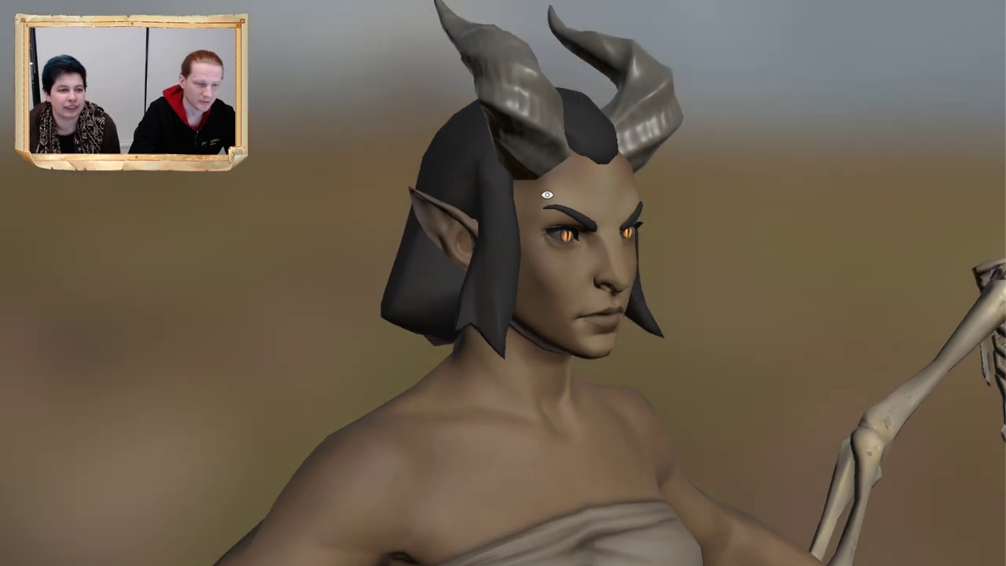
{"action": "right_click_drag", "start_coordinate": [545, 193], "coordinate": [623, 361], "text": "alt"}
{"action": "left_click_drag", "start_coordinate": [521, 318], "coordinate": [566, 375], "text": "alt"}
{"action": "right_click_drag", "start_coordinate": [565, 375], "coordinate": [473, 406], "text": "alt"}
{"action": "middle_click_drag", "start_coordinate": [474, 405], "coordinate": [635, 290], "text": "alt"}
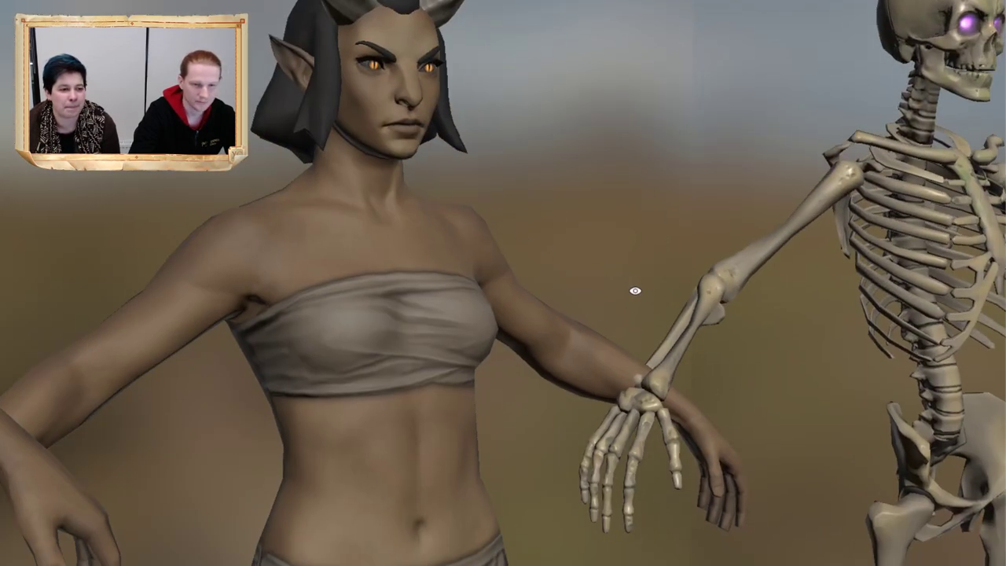
Step: Examine the skeleton's overall build from the skull down to the pelvis and leg bones
{"action": "left_click_drag", "start_coordinate": [635, 290], "coordinate": [759, 353], "text": "alt"}
{"action": "middle_click_drag", "start_coordinate": [759, 353], "coordinate": [530, 341], "text": "alt"}
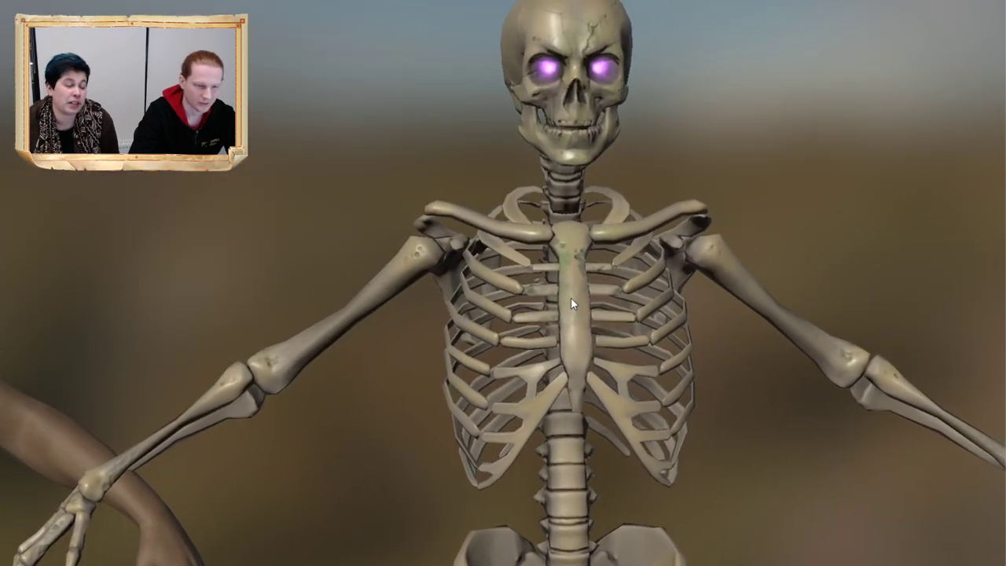
{"action": "key", "text": "f"}
{"action": "middle_click_drag", "start_coordinate": [518, 224], "coordinate": [524, 236], "text": "alt"}
{"action": "left_click_drag", "start_coordinate": [525, 236], "coordinate": [542, 242], "text": "alt"}
{"action": "middle_click_drag", "start_coordinate": [543, 243], "coordinate": [572, 235], "text": "alt"}
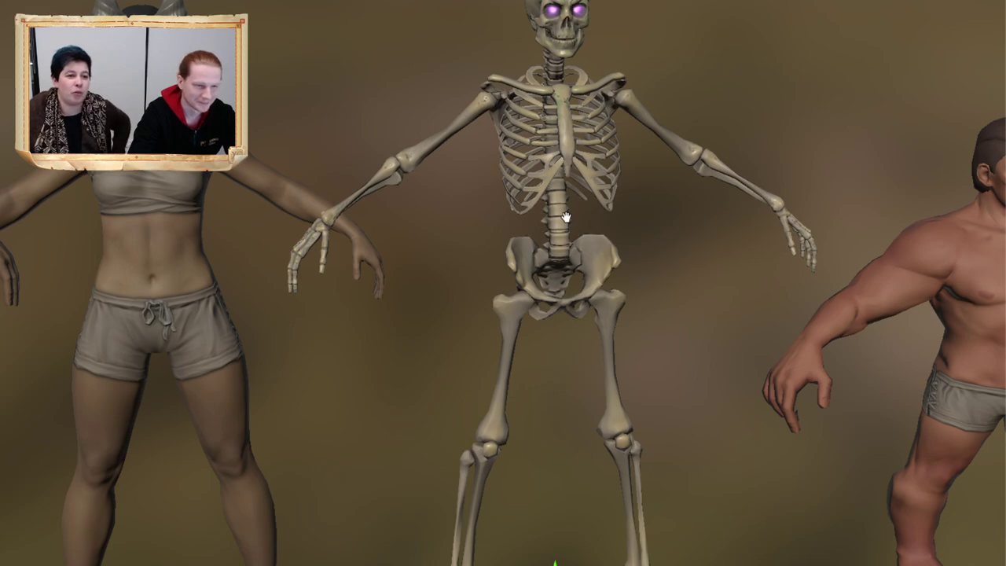
{"action": "scroll", "coordinate": [556, 235], "scroll_direction": "down", "scroll_amount": 1}
{"action": "left_click_drag", "start_coordinate": [556, 235], "coordinate": [545, 227], "text": "alt"}
{"action": "middle_click_drag", "start_coordinate": [546, 227], "coordinate": [526, 318], "text": "alt"}
{"action": "scroll", "coordinate": [544, 218], "scroll_direction": "up", "scroll_amount": 3}
{"action": "scroll", "coordinate": [525, 249], "scroll_direction": "up", "scroll_amount": 1}
{"action": "left_click_drag", "start_coordinate": [582, 256], "coordinate": [631, 275], "text": "alt"}
{"action": "middle_click_drag", "start_coordinate": [631, 275], "coordinate": [600, 345], "text": "alt"}
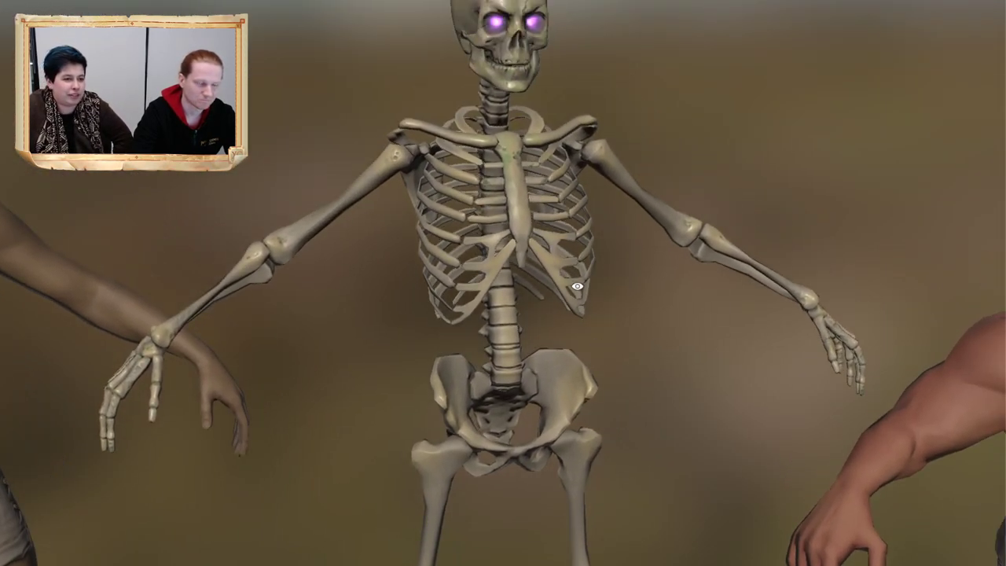
Step: Examine the skeleton's rib cage, collarbones, spine and arms from the front
{"action": "middle_click_drag", "start_coordinate": [572, 277], "coordinate": [572, 287], "text": "alt"}
{"action": "scroll", "coordinate": [572, 287], "scroll_direction": "up", "scroll_amount": 1}
{"action": "left_click_drag", "start_coordinate": [572, 288], "coordinate": [667, 356], "text": "alt"}
{"action": "middle_click_drag", "start_coordinate": [619, 308], "coordinate": [599, 366], "text": "alt"}
{"action": "scroll", "coordinate": [600, 366], "scroll_direction": "down", "scroll_amount": 1}
{"action": "left_click_drag", "start_coordinate": [599, 366], "coordinate": [508, 359], "text": "alt"}
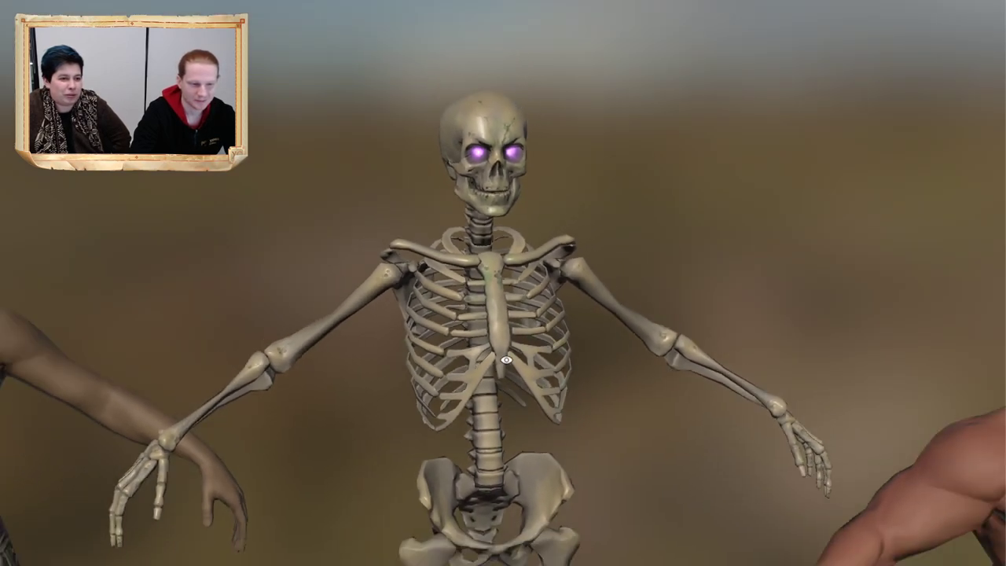
{"action": "middle_click_drag", "start_coordinate": [507, 359], "coordinate": [503, 310], "text": "alt"}
{"action": "left_click_drag", "start_coordinate": [503, 310], "coordinate": [592, 331], "text": "alt"}
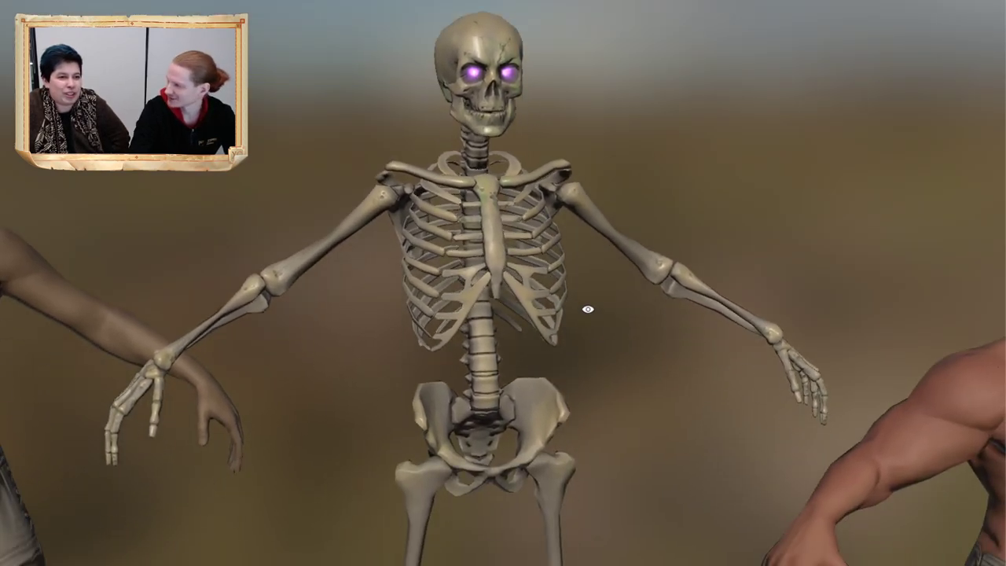
{"action": "middle_click_drag", "start_coordinate": [560, 266], "coordinate": [551, 299], "text": "alt"}
{"action": "scroll", "coordinate": [555, 296], "scroll_direction": "up", "scroll_amount": 2}
{"action": "middle_click_drag", "start_coordinate": [576, 238], "coordinate": [569, 251], "text": "alt"}
Step: Examine the skeleton's cracked skull, glowing purple eyes and shoulder bones at close range
{"action": "middle_click_drag", "start_coordinate": [496, 211], "coordinate": [534, 301], "text": "alt"}
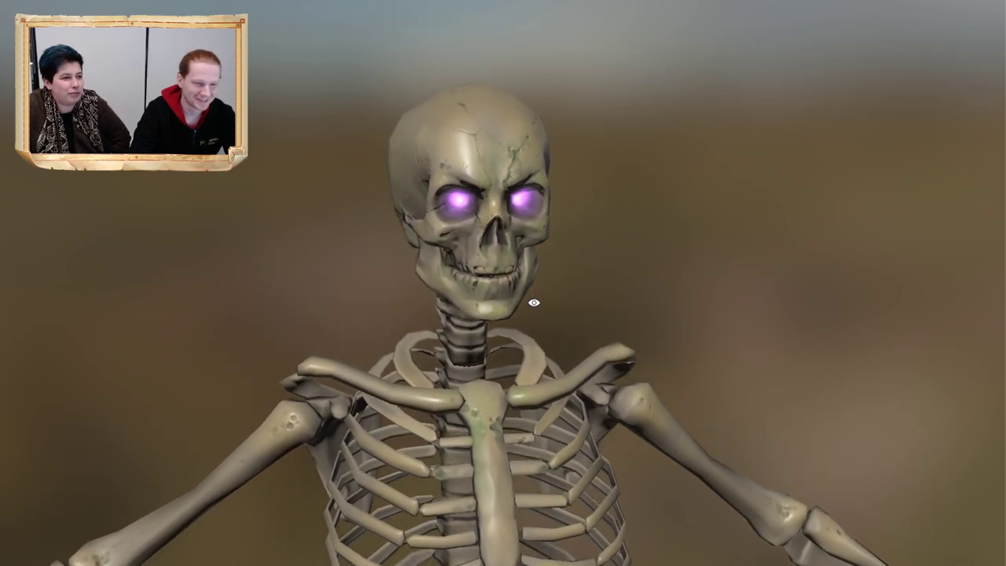
{"action": "right_click_drag", "start_coordinate": [534, 301], "coordinate": [774, 419], "text": "alt"}
{"action": "left_click_drag", "start_coordinate": [595, 375], "coordinate": [574, 351], "text": "alt"}
{"action": "right_click_drag", "start_coordinate": [574, 350], "coordinate": [493, 405], "text": "alt"}
{"action": "middle_click_drag", "start_coordinate": [494, 405], "coordinate": [505, 406], "text": "alt"}
{"action": "right_click_drag", "start_coordinate": [505, 406], "coordinate": [555, 426], "text": "alt"}
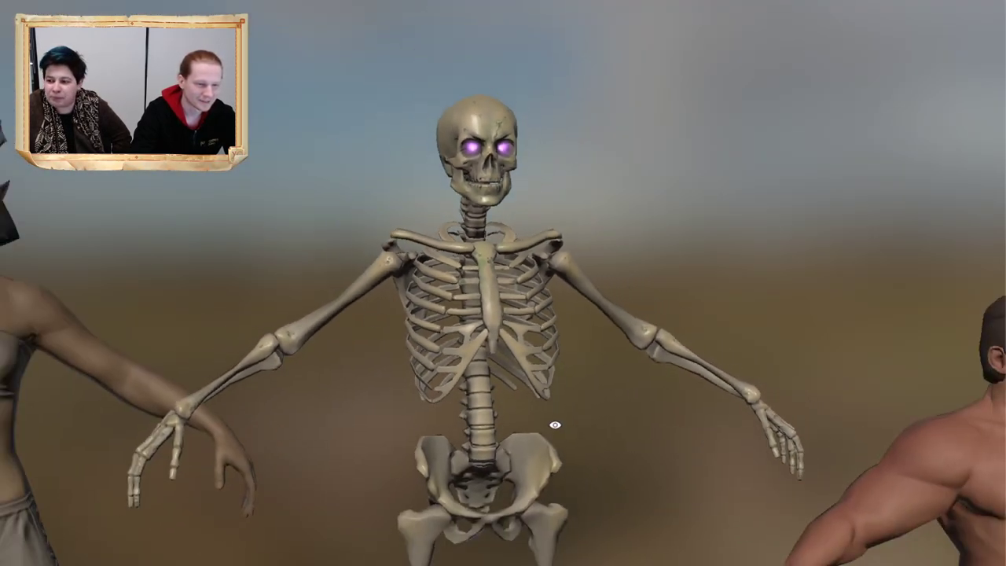
{"action": "middle_click_drag", "start_coordinate": [554, 426], "coordinate": [507, 393], "text": "alt"}
{"action": "right_click_drag", "start_coordinate": [507, 393], "coordinate": [729, 422], "text": "alt"}
{"action": "middle_click_drag", "start_coordinate": [443, 51], "coordinate": [457, 149], "text": "alt"}
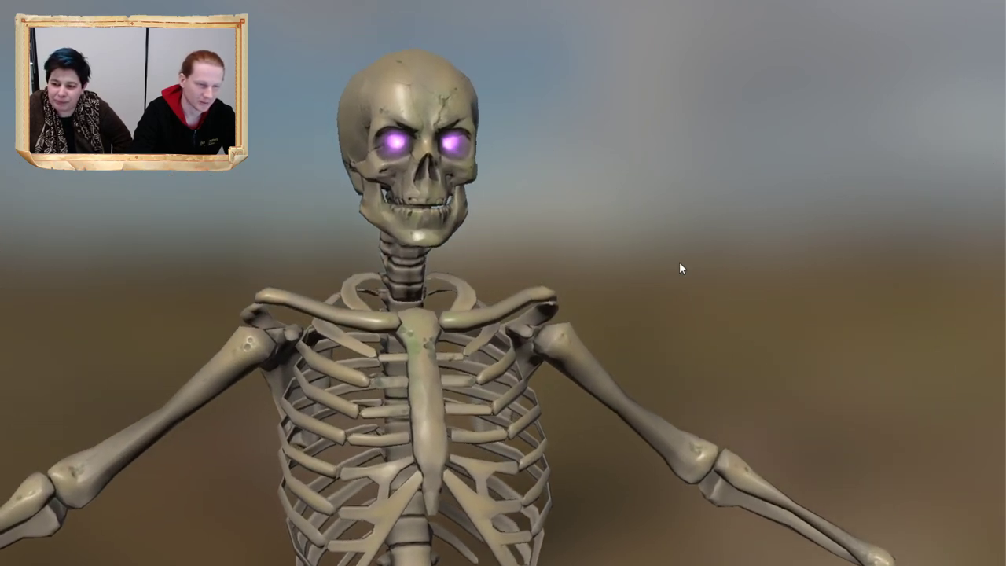
{"action": "middle_click_drag", "start_coordinate": [626, 262], "coordinate": [657, 231], "text": "alt"}
{"action": "right_click_drag", "start_coordinate": [658, 231], "coordinate": [665, 287], "text": "alt"}
{"action": "middle_click_drag", "start_coordinate": [665, 288], "coordinate": [671, 208], "text": "alt"}
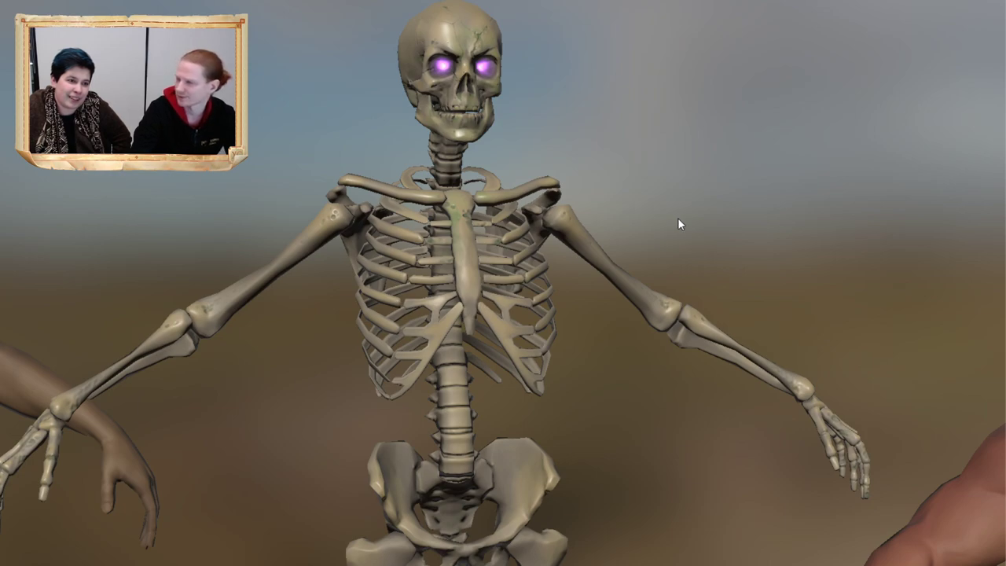
Step: Examine the stocky dwarf man's face, broad torso, thick arms and short legs from the front
{"action": "right_click_drag", "start_coordinate": [657, 224], "coordinate": [512, 294], "text": "alt"}
{"action": "middle_click_drag", "start_coordinate": [512, 294], "coordinate": [558, 191], "text": "alt"}
{"action": "right_click_drag", "start_coordinate": [559, 191], "coordinate": [590, 202], "text": "alt"}
{"action": "left_click_drag", "start_coordinate": [590, 202], "coordinate": [586, 221], "text": "alt"}
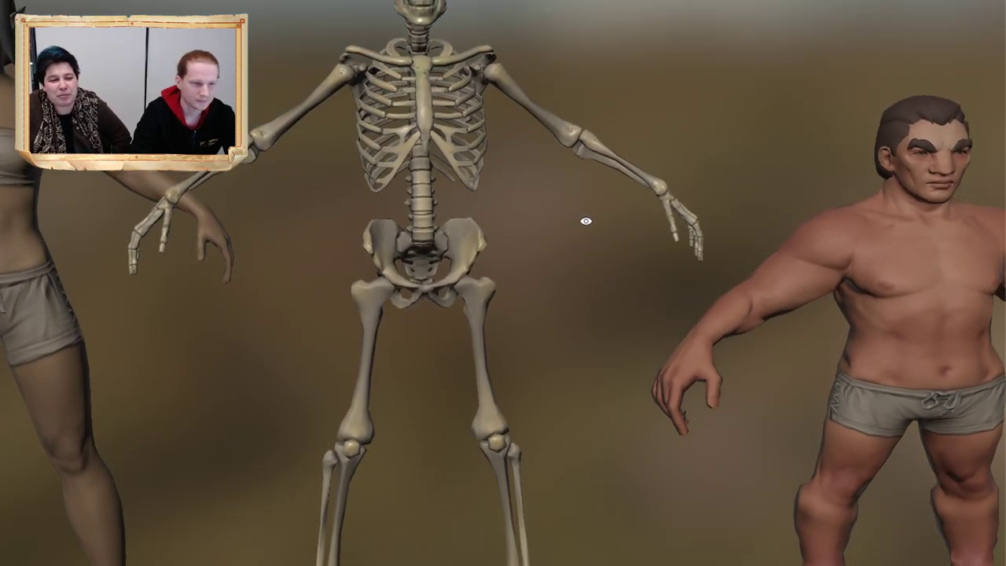
{"action": "middle_click_drag", "start_coordinate": [585, 221], "coordinate": [495, 234], "text": "alt"}
{"action": "right_click_drag", "start_coordinate": [496, 234], "coordinate": [813, 317], "text": "alt"}
{"action": "middle_click_drag", "start_coordinate": [813, 317], "coordinate": [680, 361], "text": "alt"}
{"action": "right_click_drag", "start_coordinate": [681, 361], "coordinate": [609, 352], "text": "alt"}
{"action": "middle_click_drag", "start_coordinate": [609, 352], "coordinate": [545, 240], "text": "alt"}
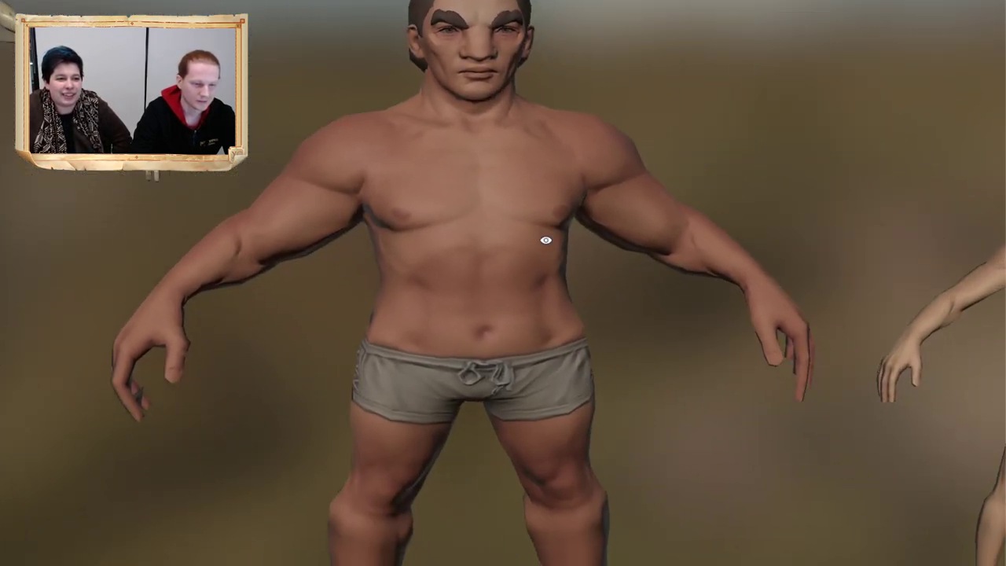
{"action": "right_click_drag", "start_coordinate": [545, 240], "coordinate": [532, 289], "text": "alt"}
{"action": "left_click_drag", "start_coordinate": [532, 289], "coordinate": [555, 279], "text": "alt"}
{"action": "middle_click_drag", "start_coordinate": [629, 291], "coordinate": [529, 296], "text": "alt"}
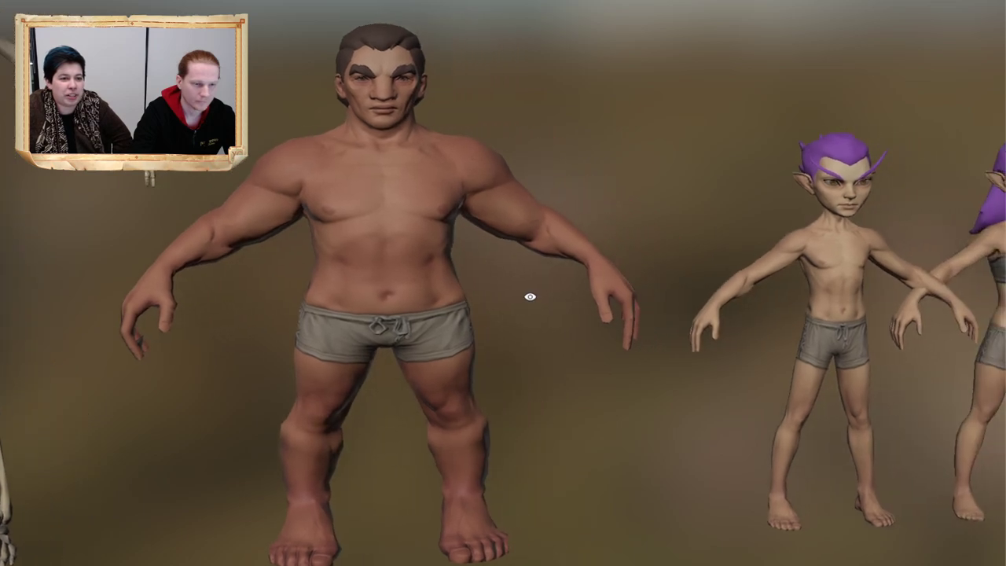
{"action": "left_click_drag", "start_coordinate": [549, 305], "coordinate": [529, 288], "text": "alt"}
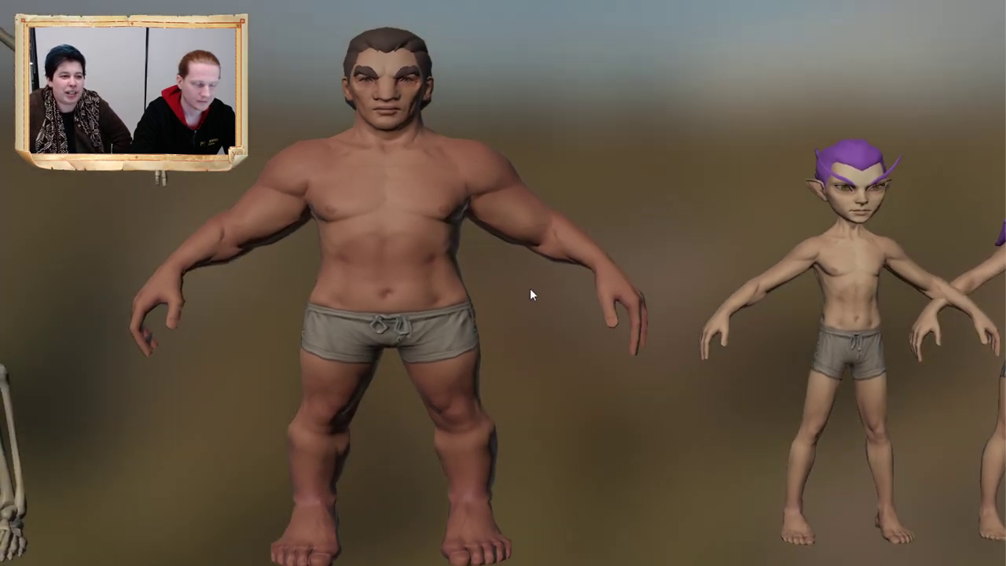
{"action": "middle_click_drag", "start_coordinate": [479, 218], "coordinate": [523, 240], "text": "alt"}
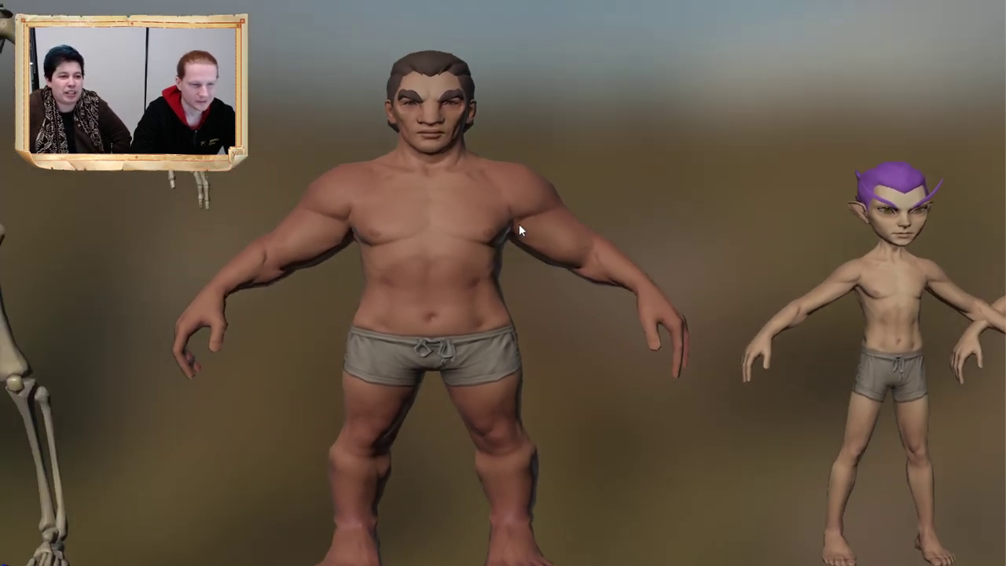
{"action": "middle_click_drag", "start_coordinate": [503, 127], "coordinate": [526, 136], "text": "alt"}
{"action": "middle_click_drag", "start_coordinate": [619, 170], "coordinate": [602, 174], "text": "alt"}
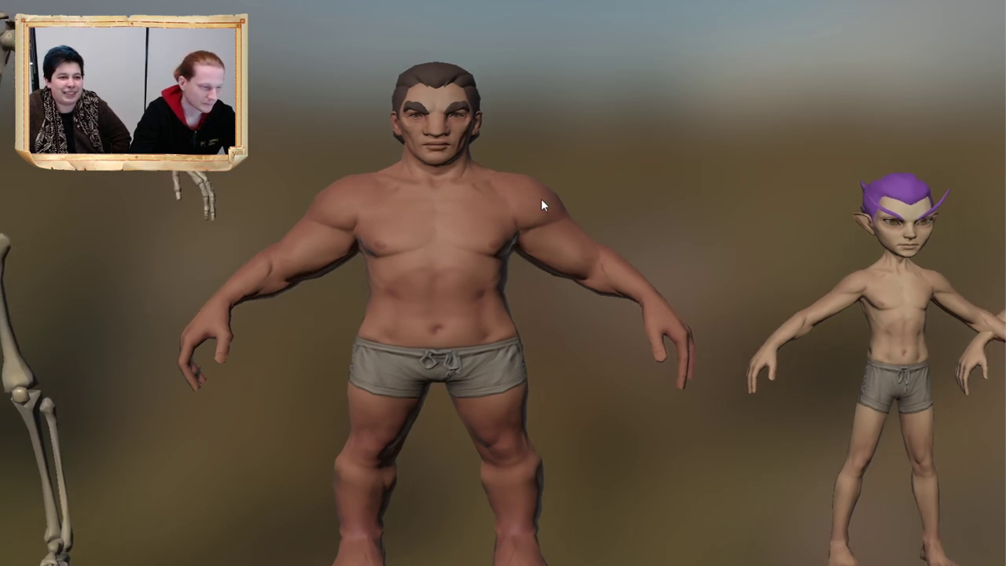
Step: Select the dwarf man and show his full beard and moustache
{"action": "left_click", "coordinate": [445, 267]}
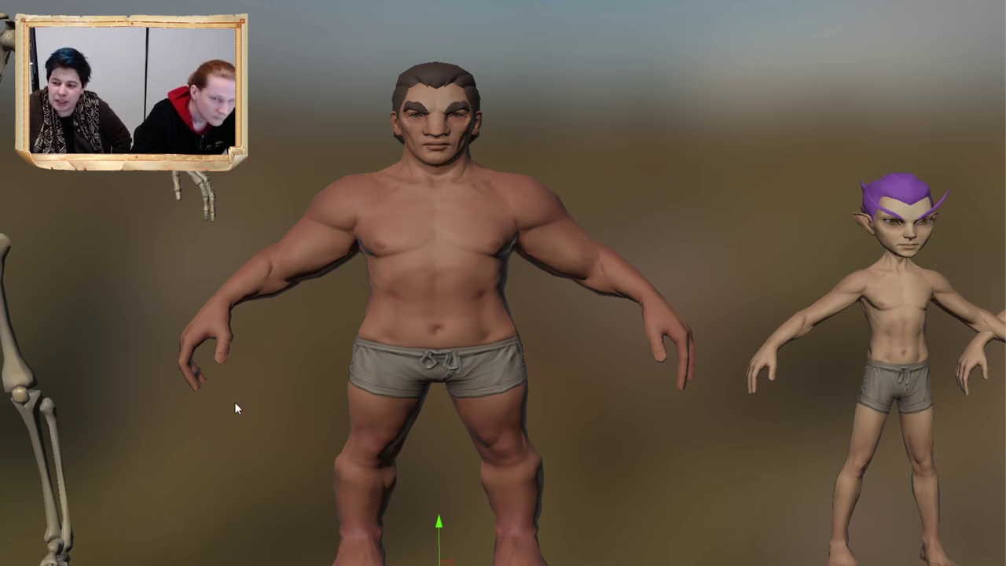
{"action": "scroll", "coordinate": [791, 251], "scroll_direction": "up", "scroll_amount": 3}
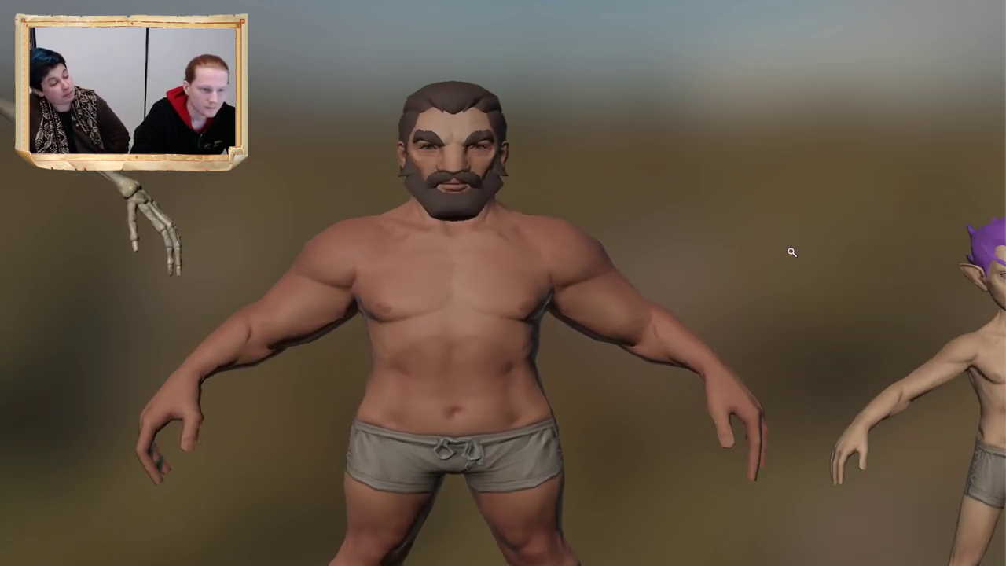
{"action": "left_click_drag", "start_coordinate": [790, 251], "coordinate": [712, 120], "text": "alt"}
{"action": "left_click_drag", "start_coordinate": [629, 258], "coordinate": [563, 218], "text": "alt"}
{"action": "scroll", "coordinate": [563, 218], "scroll_direction": "down", "scroll_amount": 3}
{"action": "middle_click_drag", "start_coordinate": [701, 244], "coordinate": [579, 202], "text": "alt"}
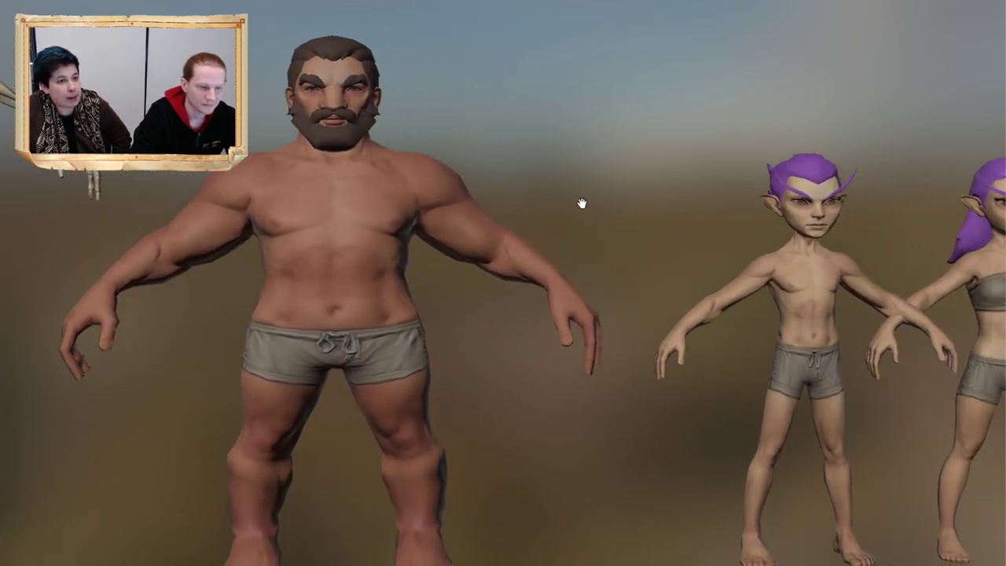
{"action": "left_click_drag", "start_coordinate": [786, 278], "coordinate": [805, 292], "text": "alt"}
{"action": "right_click_drag", "start_coordinate": [805, 292], "coordinate": [692, 271], "text": "alt"}
{"action": "middle_click_drag", "start_coordinate": [692, 272], "coordinate": [705, 279], "text": "alt"}
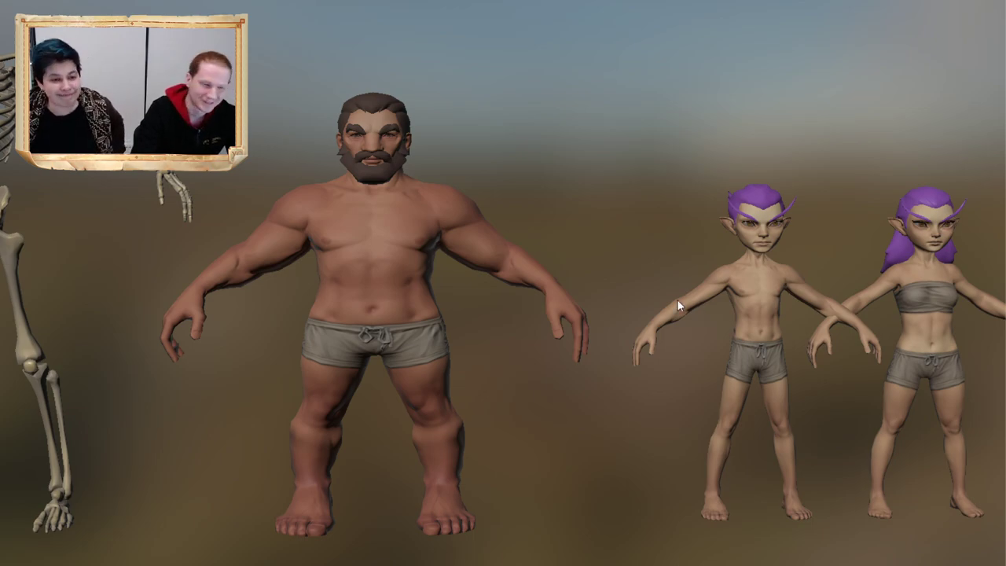
Step: Examine the bodies and proportions of the small purple-haired man and woman standing side by side
{"action": "middle_click_drag", "start_coordinate": [639, 279], "coordinate": [422, 274], "text": "alt"}
{"action": "right_click_drag", "start_coordinate": [422, 274], "coordinate": [715, 388], "text": "alt"}
{"action": "middle_click_drag", "start_coordinate": [715, 389], "coordinate": [456, 345], "text": "alt"}
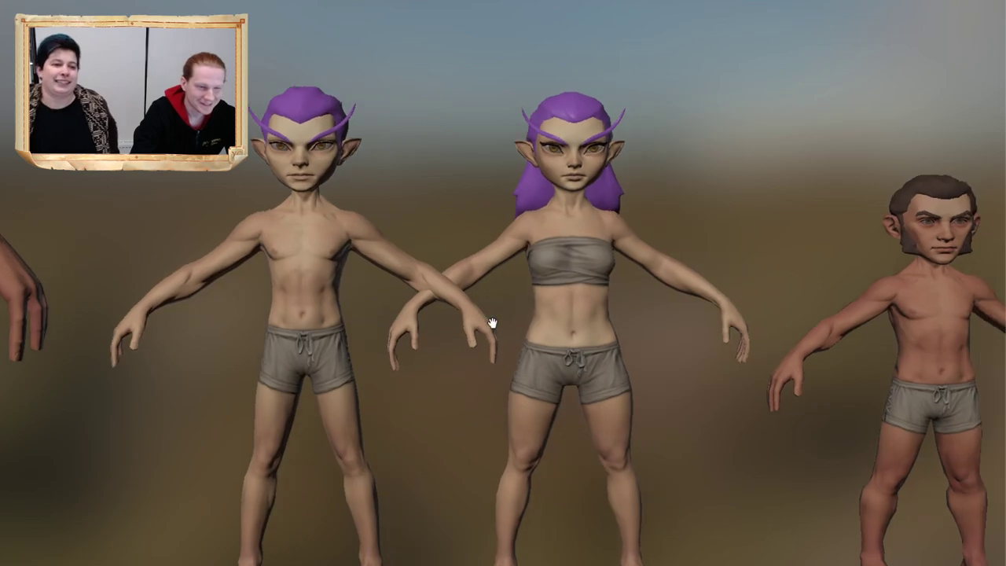
{"action": "middle_click_drag", "start_coordinate": [516, 283], "coordinate": [470, 258], "text": "alt"}
{"action": "left_click_drag", "start_coordinate": [471, 257], "coordinate": [471, 260], "text": "alt"}
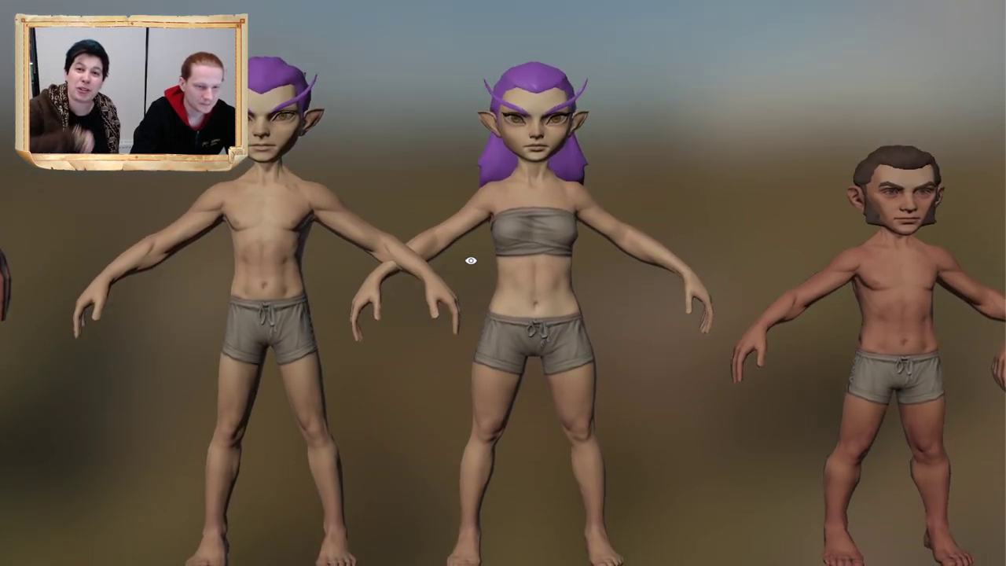
{"action": "middle_click_drag", "start_coordinate": [630, 291], "coordinate": [644, 286], "text": "alt"}
{"action": "left_click_drag", "start_coordinate": [644, 286], "coordinate": [644, 291], "text": "alt"}
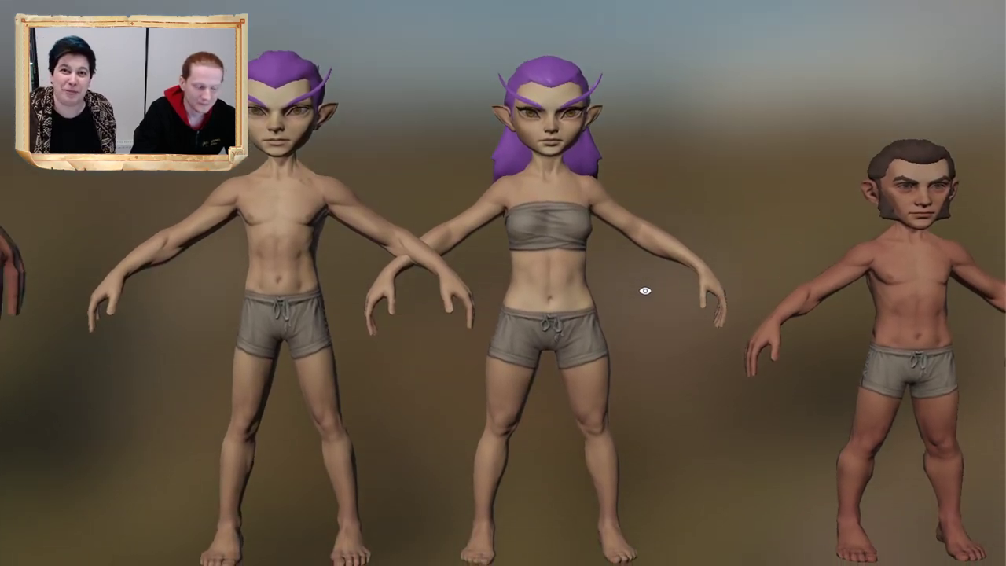
{"action": "middle_click_drag", "start_coordinate": [606, 290], "coordinate": [623, 287], "text": "alt"}
{"action": "left_click_drag", "start_coordinate": [757, 307], "coordinate": [761, 287], "text": "alt"}
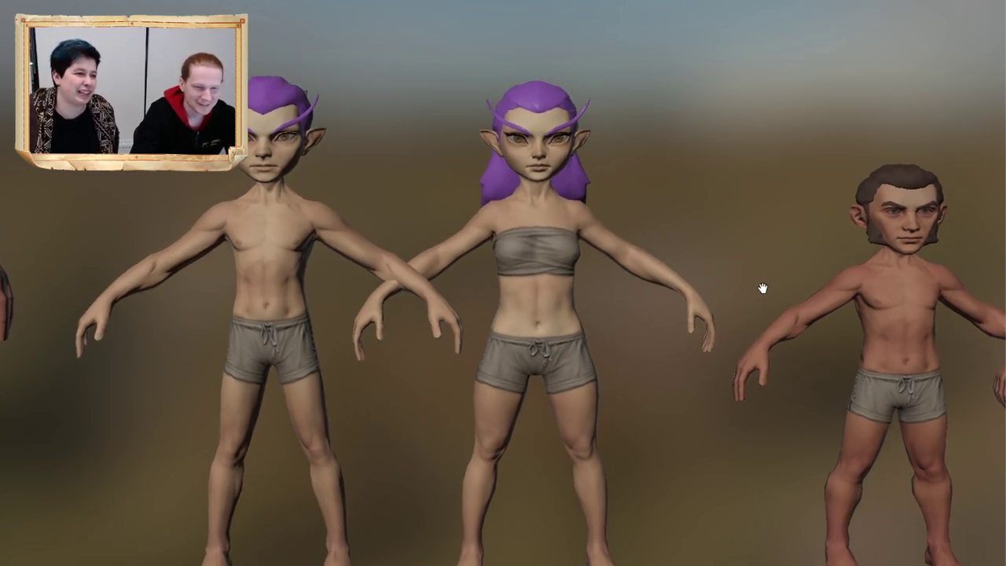
Step: Examine the purple-haired pair's faces, long swept eyebrows, pointed ears and hairstyles from the front and side
{"action": "right_click_drag", "start_coordinate": [761, 288], "coordinate": [824, 350], "text": "alt"}
{"action": "middle_click_drag", "start_coordinate": [479, 153], "coordinate": [534, 247], "text": "alt"}
{"action": "left_click_drag", "start_coordinate": [535, 246], "coordinate": [550, 263], "text": "alt"}
{"action": "right_click_drag", "start_coordinate": [550, 263], "coordinate": [571, 298], "text": "alt"}
{"action": "middle_click_drag", "start_coordinate": [571, 297], "coordinate": [634, 339], "text": "alt"}
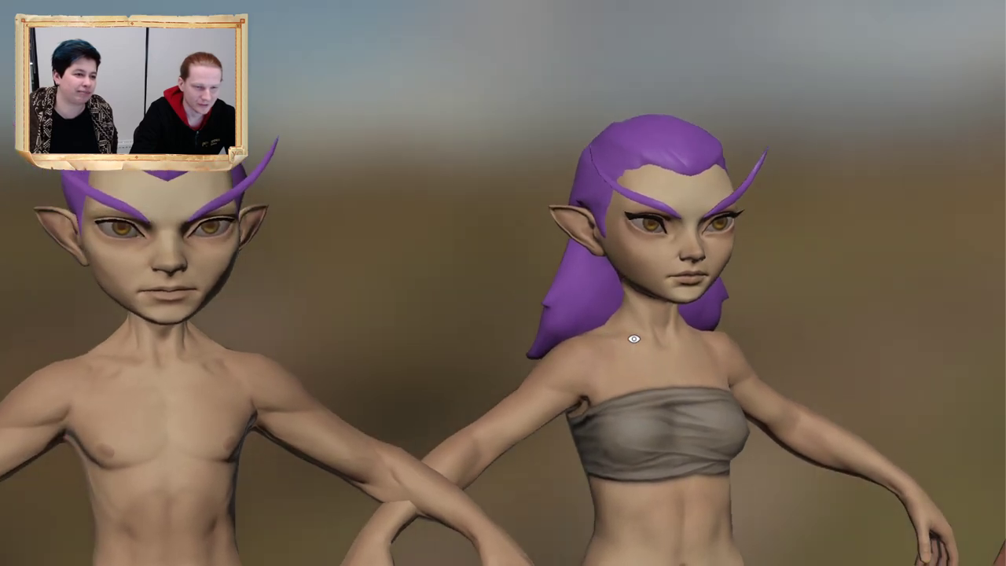
{"action": "left_click_drag", "start_coordinate": [634, 339], "coordinate": [573, 332], "text": "alt"}
{"action": "right_click_drag", "start_coordinate": [572, 332], "coordinate": [559, 291], "text": "alt"}
{"action": "left_click_drag", "start_coordinate": [558, 292], "coordinate": [547, 316], "text": "alt"}
{"action": "middle_click_drag", "start_coordinate": [547, 316], "coordinate": [543, 348], "text": "alt"}
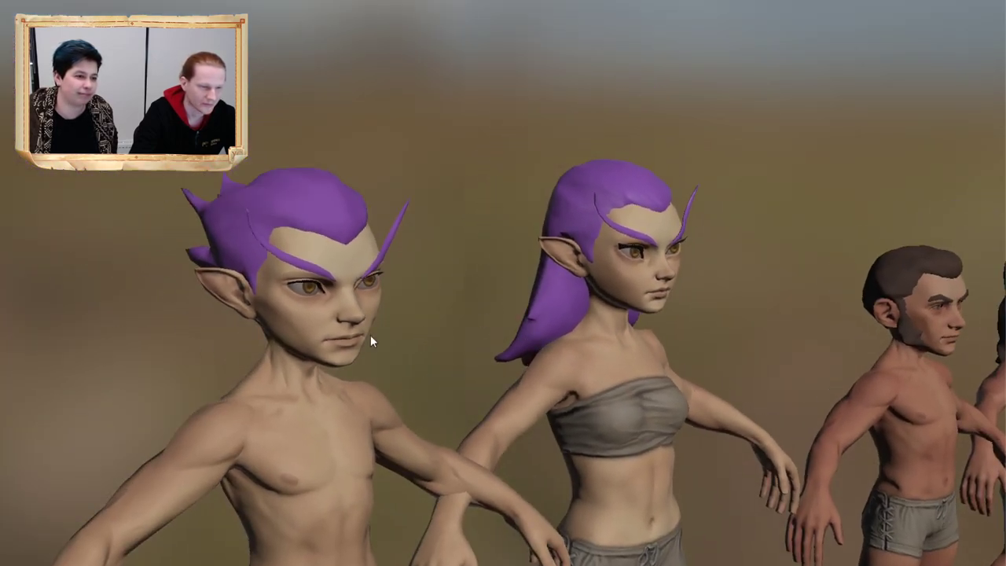
{"action": "middle_click_drag", "start_coordinate": [514, 258], "coordinate": [532, 285], "text": "alt"}
{"action": "right_click_drag", "start_coordinate": [532, 285], "coordinate": [663, 468], "text": "alt"}
{"action": "left_click_drag", "start_coordinate": [664, 468], "coordinate": [684, 426], "text": "alt"}
{"action": "right_click_drag", "start_coordinate": [683, 427], "coordinate": [437, 467], "text": "alt"}
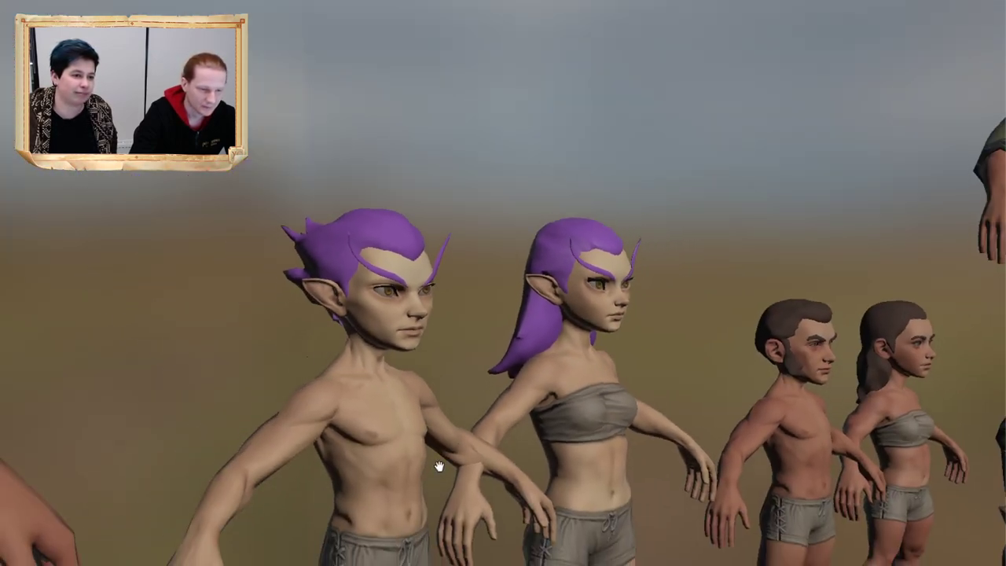
{"action": "middle_click_drag", "start_coordinate": [437, 467], "coordinate": [432, 344], "text": "alt"}
Step: Examine the bodies and faces of the smallest brown-haired man and woman from the front
{"action": "left_click_drag", "start_coordinate": [432, 344], "coordinate": [775, 355], "text": "alt"}
{"action": "middle_click_drag", "start_coordinate": [774, 355], "coordinate": [464, 356], "text": "alt"}
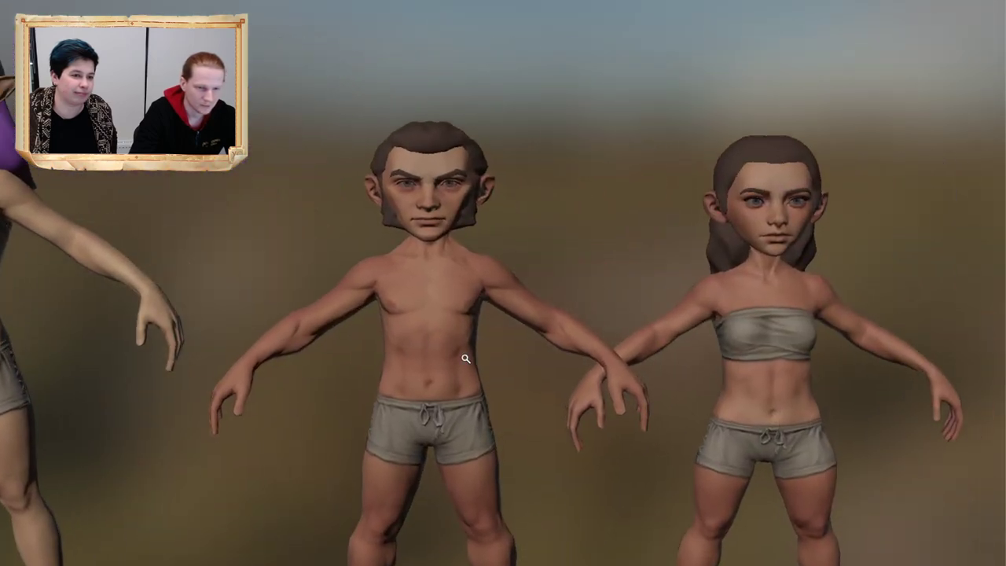
{"action": "right_click_drag", "start_coordinate": [465, 357], "coordinate": [571, 328], "text": "alt"}
{"action": "middle_click_drag", "start_coordinate": [570, 328], "coordinate": [569, 314], "text": "alt"}
{"action": "left_click_drag", "start_coordinate": [569, 313], "coordinate": [584, 332], "text": "alt"}
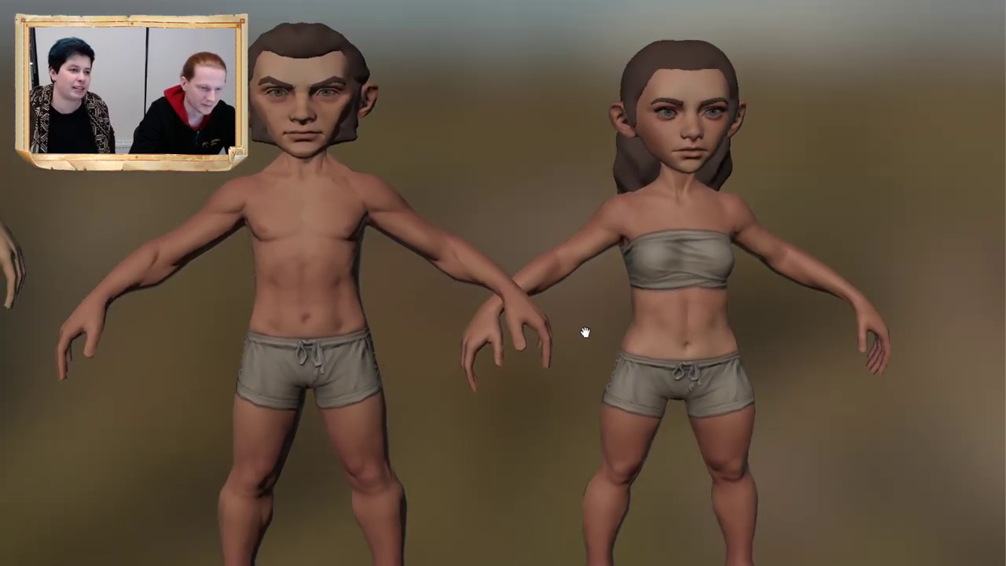
{"action": "middle_click_drag", "start_coordinate": [583, 332], "coordinate": [595, 310], "text": "alt"}
{"action": "middle_click_drag", "start_coordinate": [532, 186], "coordinate": [533, 233], "text": "alt"}
{"action": "right_click_drag", "start_coordinate": [533, 234], "coordinate": [690, 366], "text": "alt"}
{"action": "middle_click_drag", "start_coordinate": [601, 244], "coordinate": [653, 323], "text": "alt"}
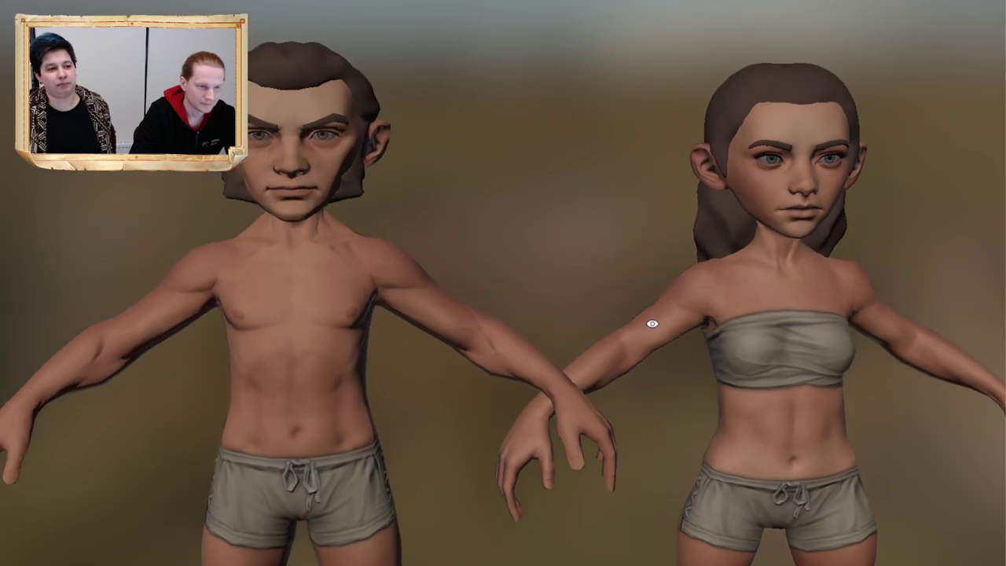
Step: Examine the small brown-haired man's face, sideburns and ears at close range from the side and front
{"action": "right_click_drag", "start_coordinate": [653, 323], "coordinate": [707, 345], "text": "alt"}
{"action": "middle_click_drag", "start_coordinate": [518, 236], "coordinate": [696, 363], "text": "alt"}
{"action": "right_click_drag", "start_coordinate": [696, 364], "coordinate": [566, 390], "text": "alt"}
{"action": "left_click_drag", "start_coordinate": [566, 390], "coordinate": [669, 328], "text": "alt"}
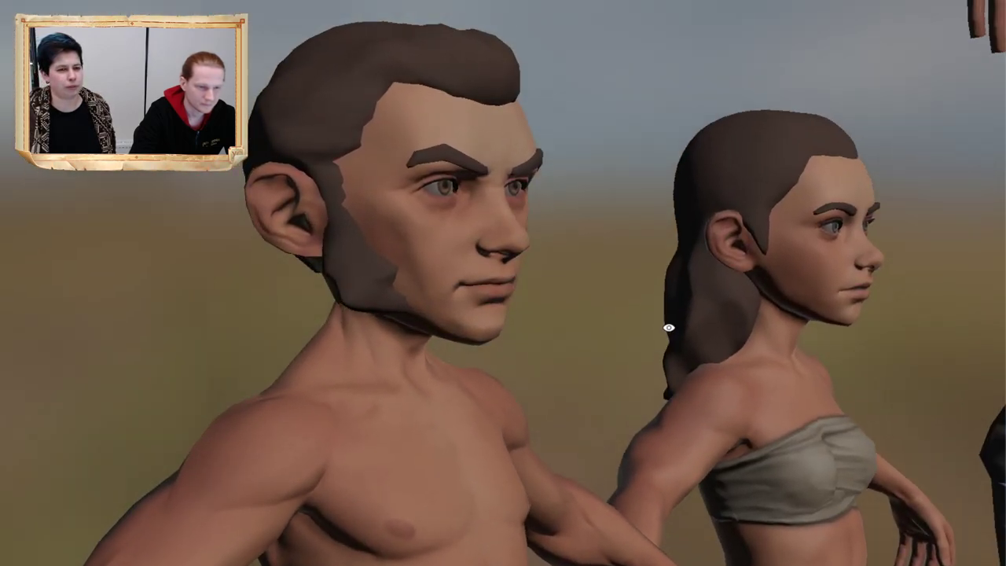
{"action": "left_click_drag", "start_coordinate": [729, 332], "coordinate": [602, 354], "text": "alt"}
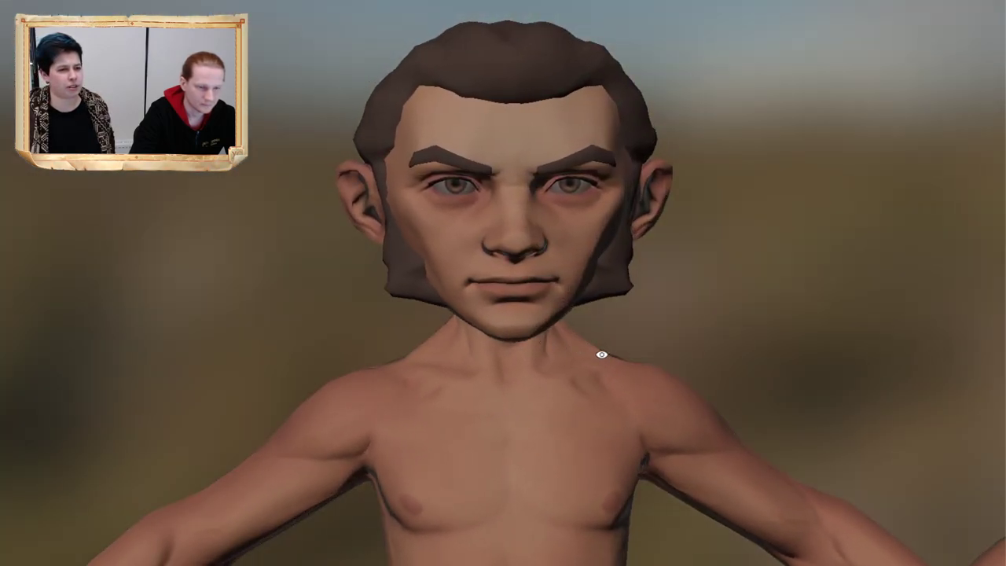
Step: Compare the heights and body proportions of the whole line-up, from the skeleton and dwarf to the smallest pair
{"action": "right_click_drag", "start_coordinate": [784, 397], "coordinate": [346, 326], "text": "alt"}
{"action": "middle_click_drag", "start_coordinate": [378, 333], "coordinate": [613, 362], "text": "alt"}
{"action": "right_click_drag", "start_coordinate": [605, 348], "coordinate": [527, 339], "text": "alt"}
{"action": "middle_click_drag", "start_coordinate": [531, 343], "coordinate": [602, 355], "text": "alt"}
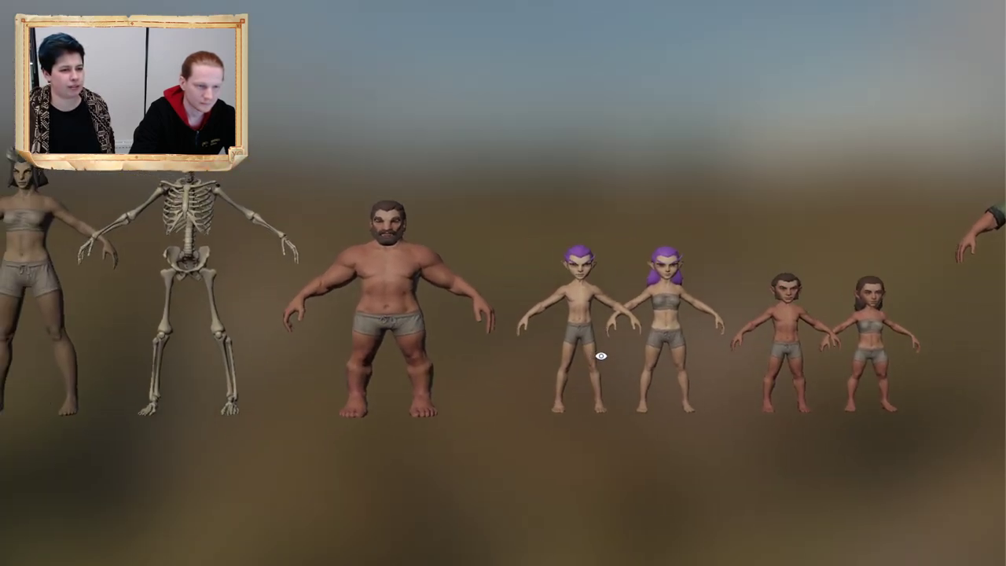
{"action": "middle_click_drag", "start_coordinate": [651, 378], "coordinate": [576, 375], "text": "alt"}
{"action": "right_click_drag", "start_coordinate": [576, 375], "coordinate": [643, 422], "text": "alt"}
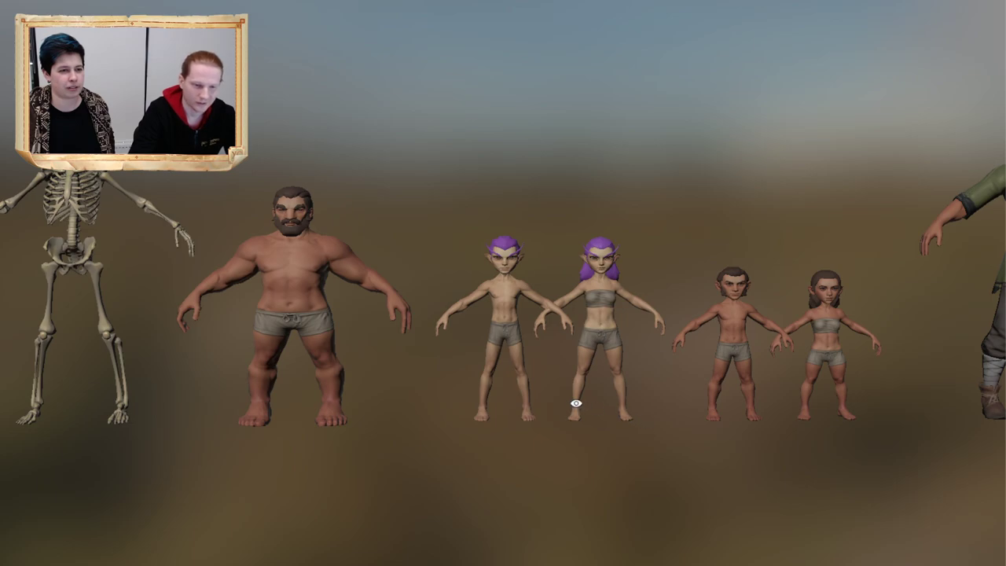
Step: Compare the statures and builds of the dwarf, the purple-haired pair and the smallest pair side by side from the front
{"action": "middle_click_drag", "start_coordinate": [576, 404], "coordinate": [578, 377], "text": "alt"}
{"action": "right_click_drag", "start_coordinate": [578, 377], "coordinate": [594, 426], "text": "alt"}
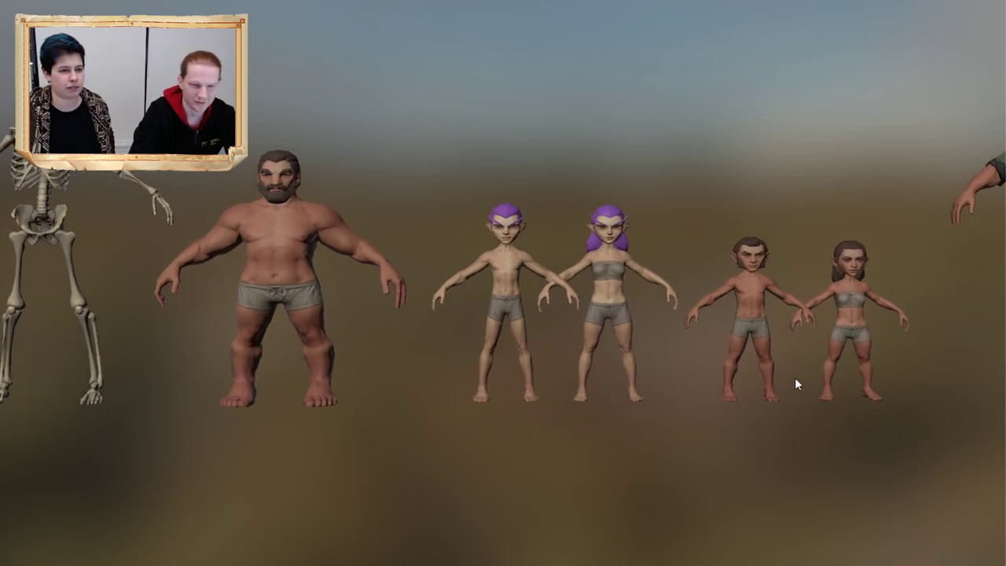
{"action": "middle_click_drag", "start_coordinate": [788, 328], "coordinate": [747, 352], "text": "alt"}
{"action": "right_click_drag", "start_coordinate": [747, 353], "coordinate": [716, 343], "text": "alt"}
{"action": "middle_click_drag", "start_coordinate": [546, 334], "coordinate": [569, 334], "text": "alt"}
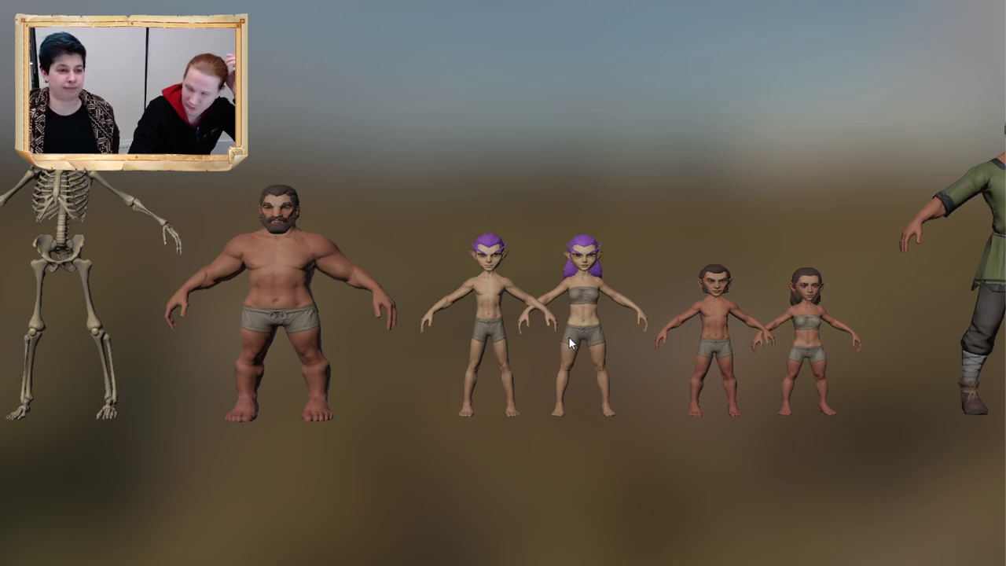
{"action": "left_click_drag", "start_coordinate": [589, 330], "coordinate": [573, 318], "text": "alt"}
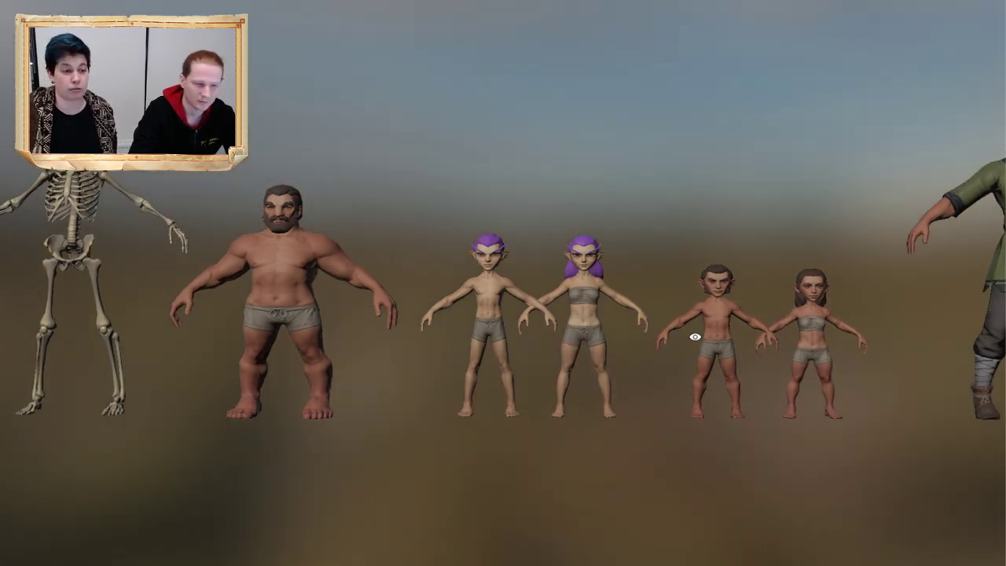
{"action": "middle_click_drag", "start_coordinate": [695, 337], "coordinate": [605, 344], "text": "alt"}
{"action": "left_click_drag", "start_coordinate": [604, 345], "coordinate": [624, 360], "text": "alt"}
{"action": "middle_click_drag", "start_coordinate": [770, 356], "coordinate": [554, 353], "text": "alt"}
{"action": "left_click_drag", "start_coordinate": [594, 344], "coordinate": [631, 359], "text": "alt"}
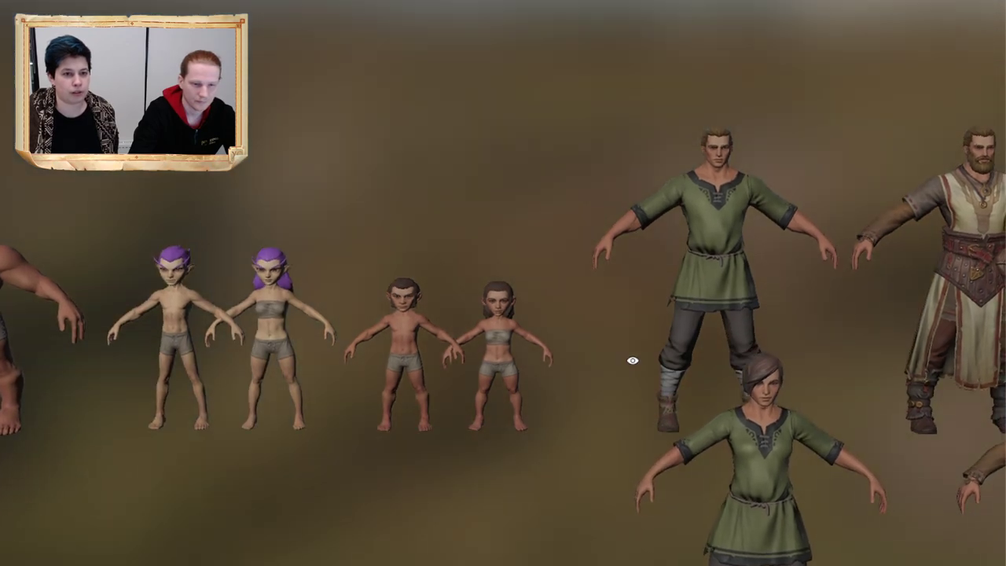
Step: Examine the green tunic outfit on the male and female characters, with a closer look at the man's version
{"action": "middle_click_drag", "start_coordinate": [724, 341], "coordinate": [577, 258], "text": "alt"}
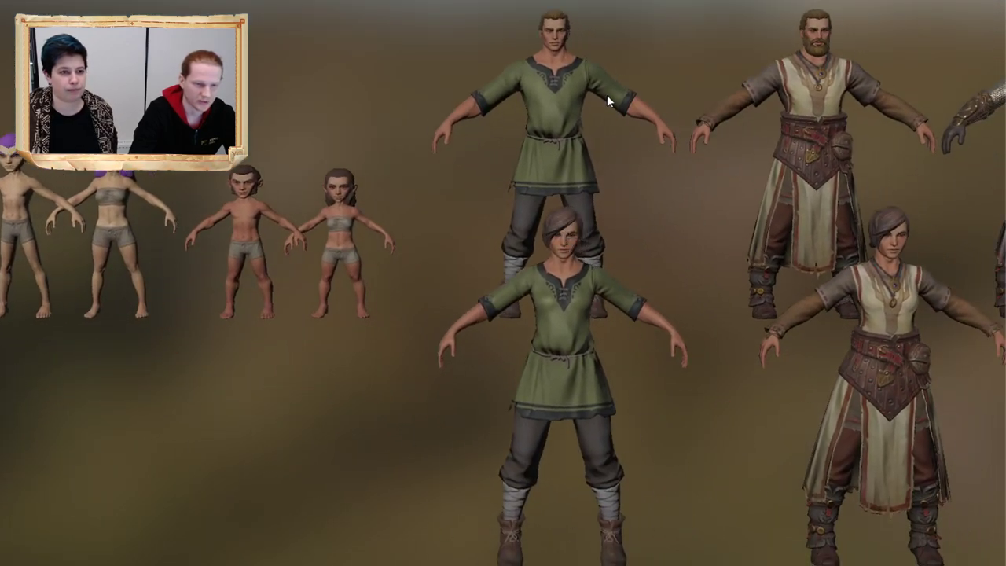
{"action": "left_click_drag", "start_coordinate": [589, 169], "coordinate": [634, 265], "text": "alt"}
{"action": "right_click_drag", "start_coordinate": [634, 266], "coordinate": [732, 270], "text": "alt"}
{"action": "middle_click_drag", "start_coordinate": [700, 31], "coordinate": [708, 303], "text": "alt"}
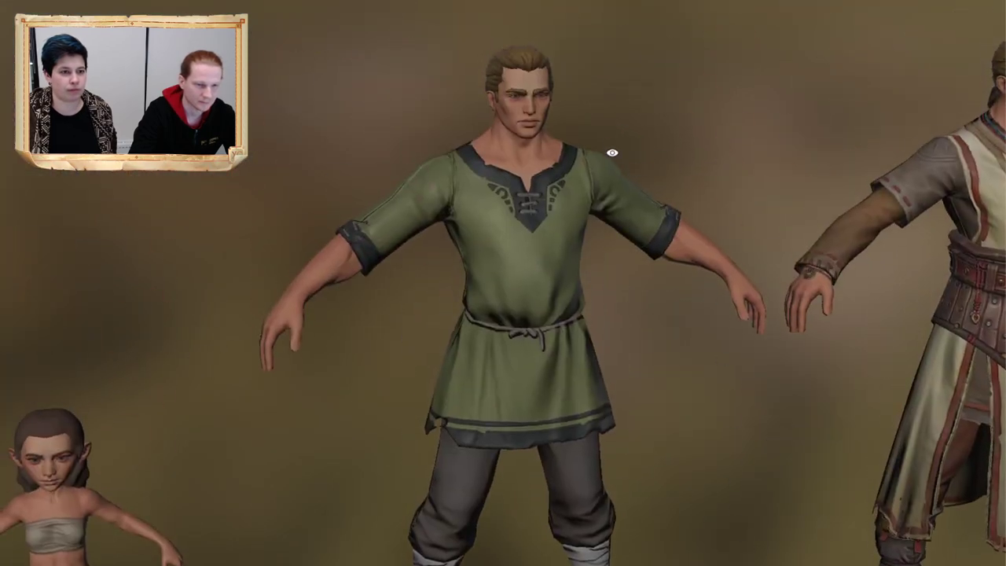
{"action": "middle_click_drag", "start_coordinate": [646, 290], "coordinate": [759, 169], "text": "alt"}
{"action": "right_click_drag", "start_coordinate": [759, 168], "coordinate": [440, 198], "text": "alt"}
{"action": "middle_click_drag", "start_coordinate": [440, 198], "coordinate": [582, 196], "text": "alt"}
{"action": "right_click_drag", "start_coordinate": [582, 197], "coordinate": [453, 165], "text": "alt"}
{"action": "middle_click_drag", "start_coordinate": [847, 255], "coordinate": [831, 220], "text": "alt"}
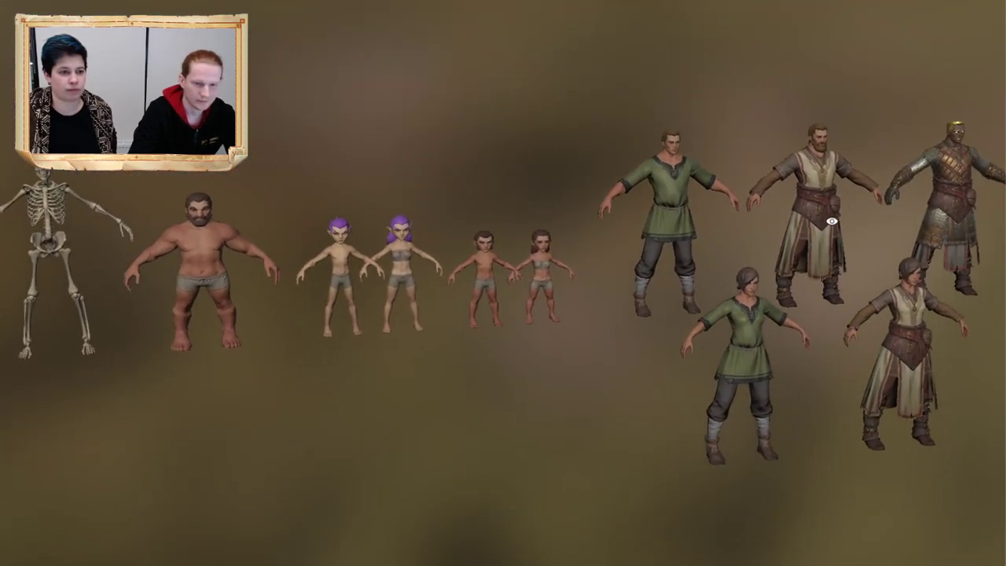
Step: Select and frame the golden-eyed warrior in the outfit line-up and examine his bronze and chainmail armor from the front
{"action": "right_click_drag", "start_coordinate": [831, 220], "coordinate": [759, 199], "text": "alt"}
{"action": "middle_click_drag", "start_coordinate": [759, 200], "coordinate": [573, 185], "text": "alt"}
{"action": "middle_click_drag", "start_coordinate": [726, 181], "coordinate": [669, 193], "text": "alt"}
{"action": "middle_click_drag", "start_coordinate": [821, 246], "coordinate": [676, 257], "text": "alt"}
{"action": "left_click", "coordinate": [402, 253]}
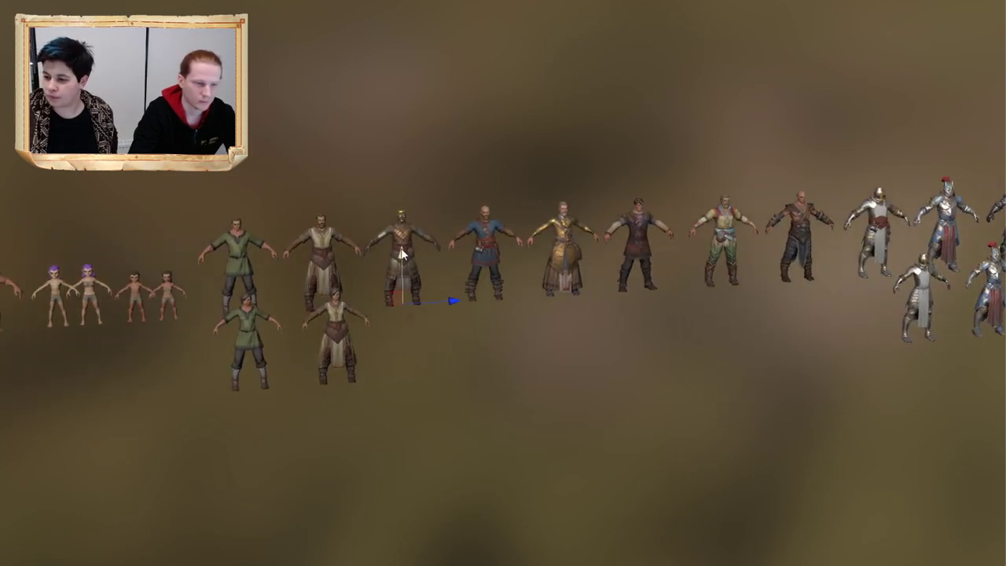
{"action": "key", "text": "f"}
{"action": "middle_click_drag", "start_coordinate": [734, 374], "coordinate": [723, 353]}
{"action": "left_click_drag", "start_coordinate": [723, 353], "coordinate": [741, 364], "text": "alt"}
{"action": "middle_click_drag", "start_coordinate": [743, 366], "coordinate": [725, 349]}
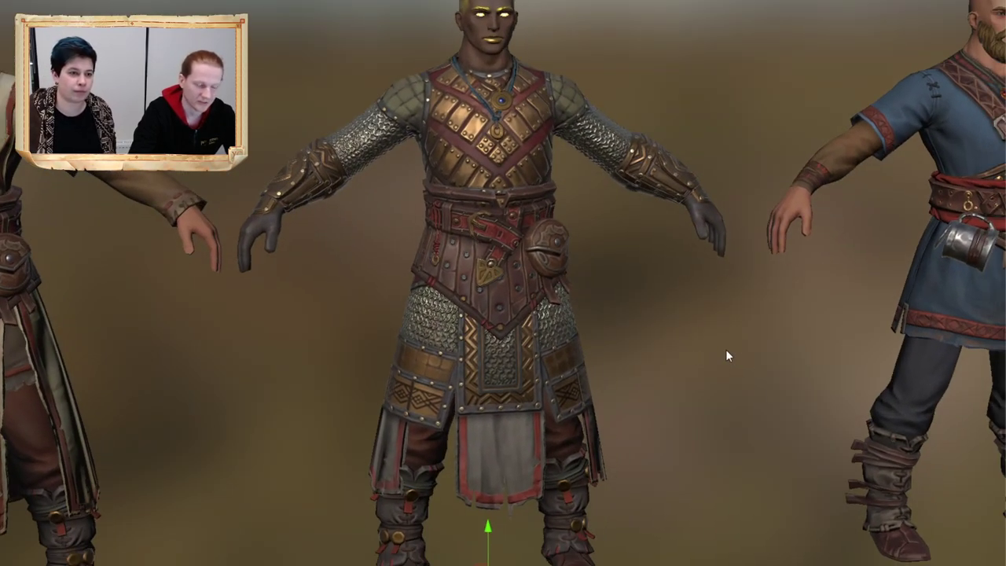
{"action": "left_click_drag", "start_coordinate": [590, 308], "coordinate": [599, 316], "text": "alt"}
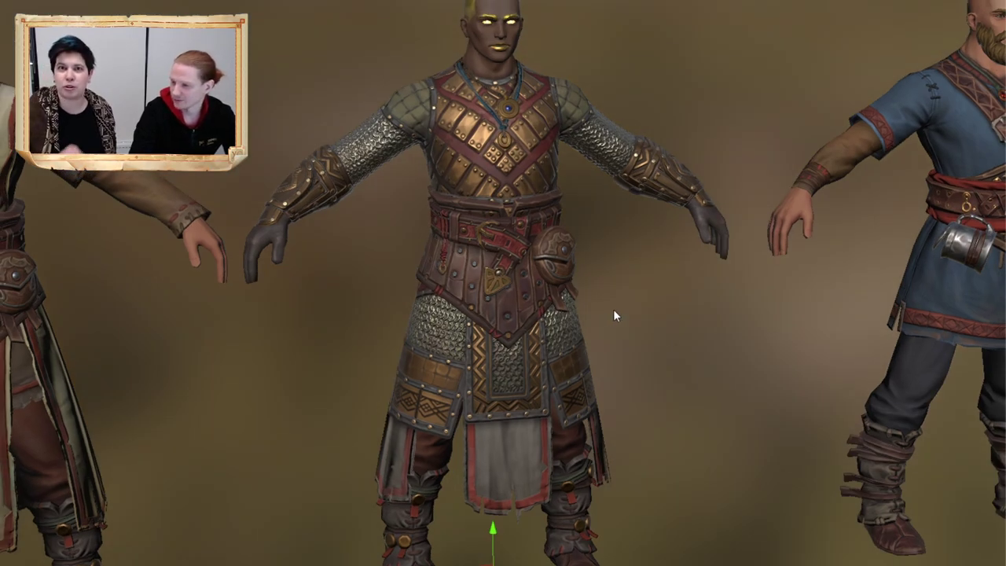
{"action": "middle_click_drag", "start_coordinate": [618, 292], "coordinate": [634, 294]}
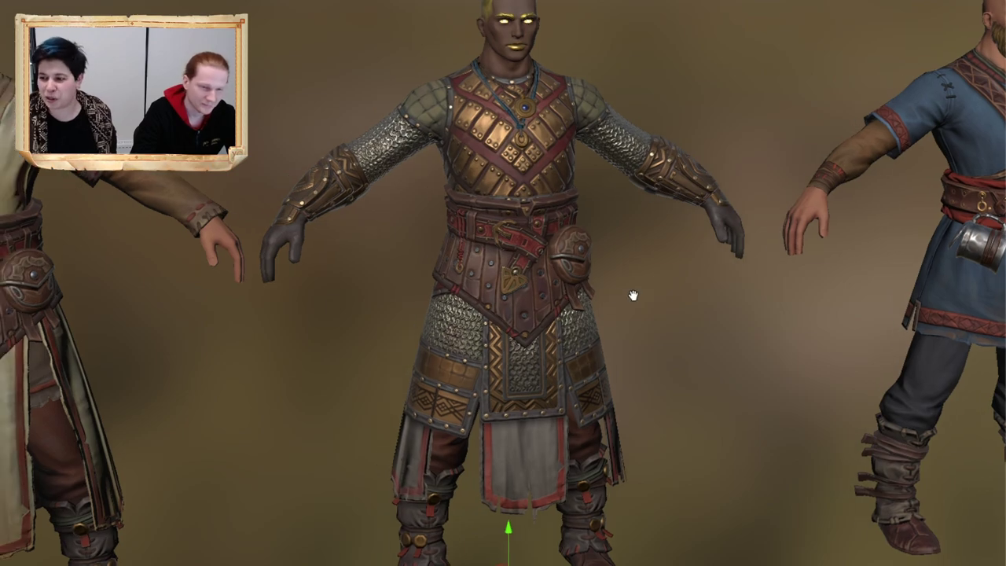
{"action": "scroll", "coordinate": [640, 334], "scroll_direction": "up", "scroll_amount": 2}
{"action": "middle_click_drag", "start_coordinate": [642, 346], "coordinate": [626, 343]}
Step: Rotate the golden-eyed warrior about the vertical axis to inspect the back of the armor, and undo the rotation
{"action": "key", "text": "e"}
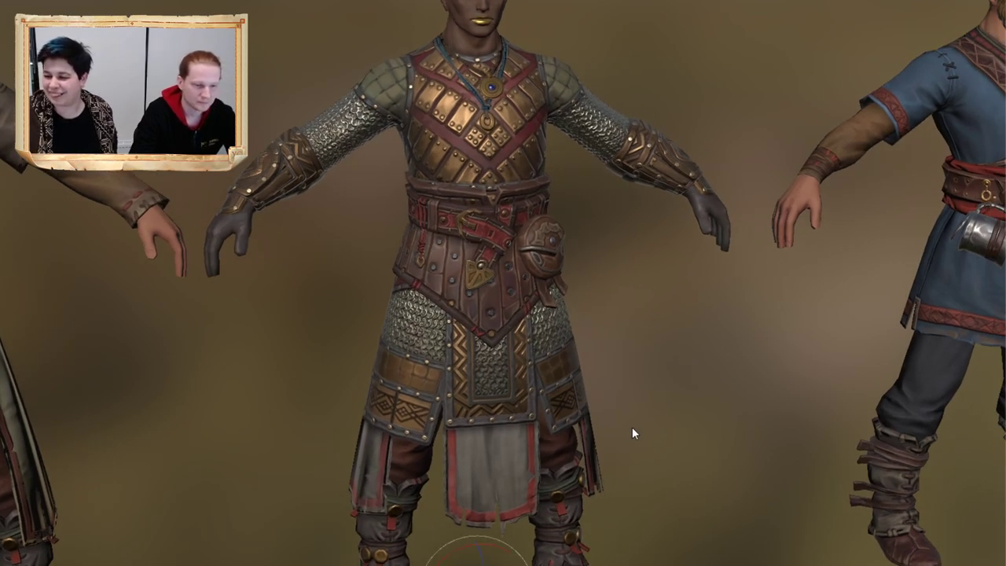
{"action": "left_click_drag", "start_coordinate": [503, 564], "coordinate": [685, 564]}
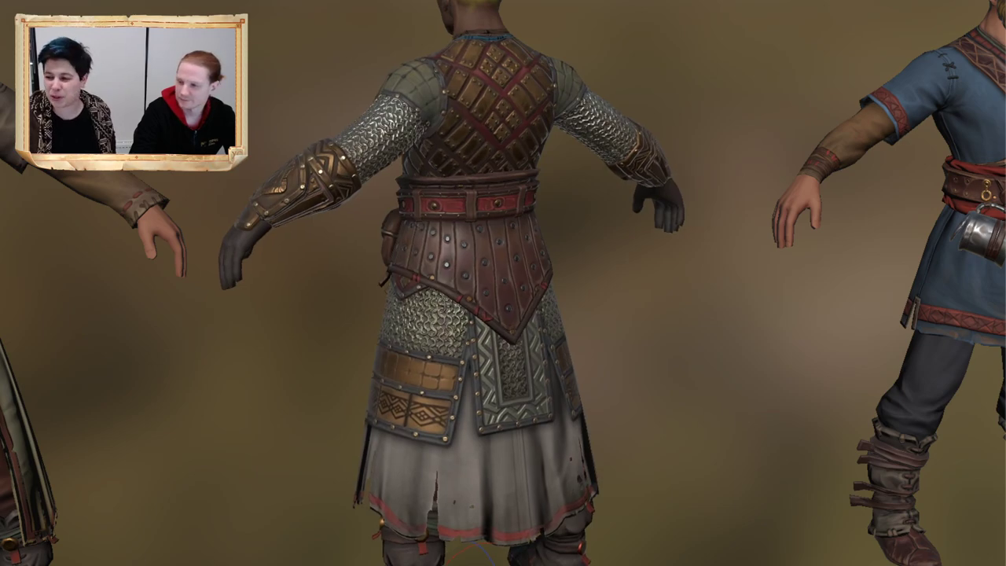
{"action": "middle_click_drag", "start_coordinate": [708, 465], "coordinate": [706, 453]}
{"action": "key", "text": "ctrl+z"}
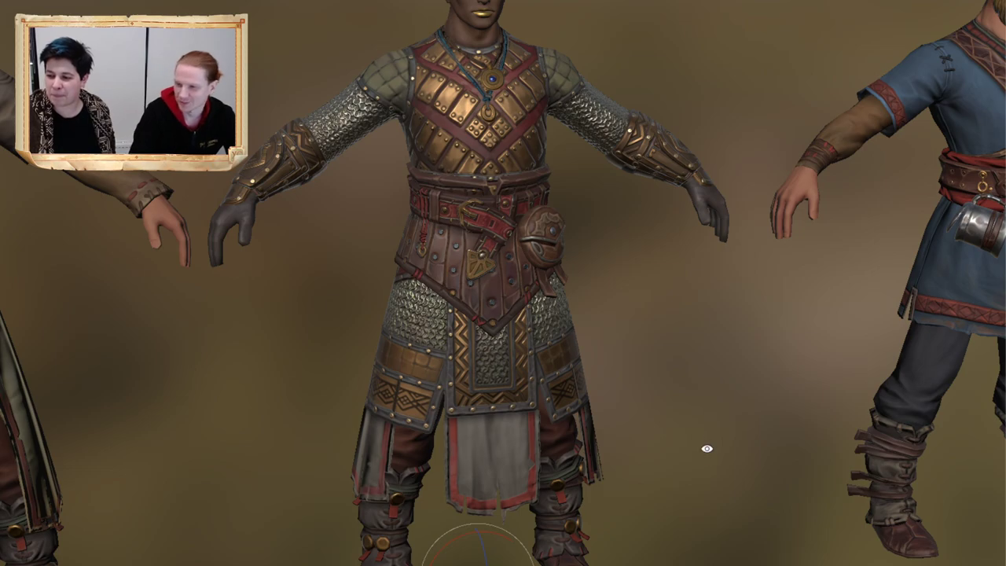
Step: Compare the warrior's armor with the neighboring green tunic, cream robe and blue tunic outfits, including the female versions
{"action": "scroll", "coordinate": [711, 370], "scroll_direction": "down", "scroll_amount": 3}
{"action": "middle_click_drag", "start_coordinate": [699, 365], "coordinate": [675, 352]}
{"action": "left_click_drag", "start_coordinate": [675, 352], "coordinate": [631, 357], "text": "alt"}
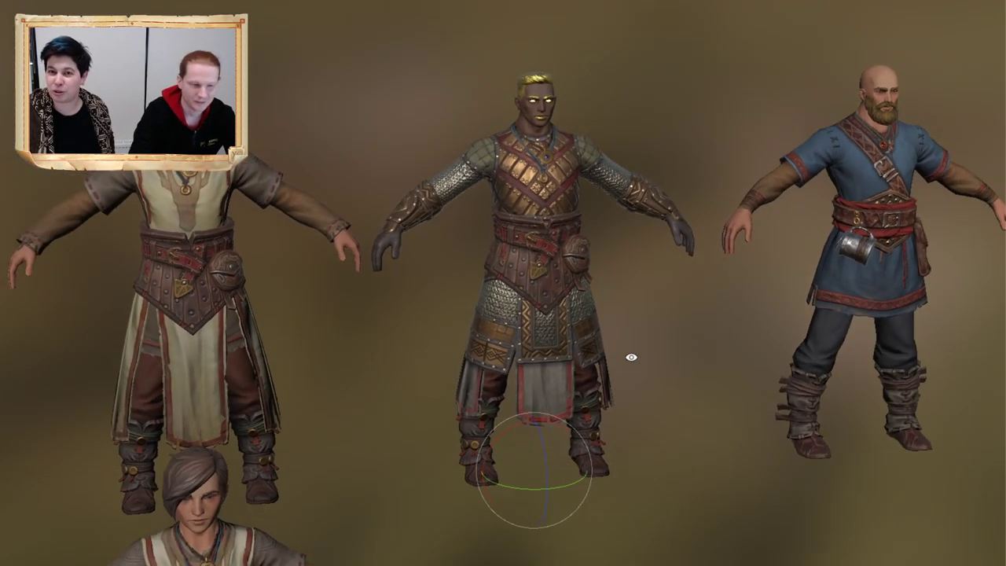
{"action": "scroll", "coordinate": [605, 354], "scroll_direction": "down", "scroll_amount": 3}
{"action": "middle_click_drag", "start_coordinate": [576, 351], "coordinate": [591, 315]}
{"action": "key", "text": "w"}
{"action": "scroll", "coordinate": [668, 393], "scroll_direction": "down", "scroll_amount": 2}
{"action": "middle_click_drag", "start_coordinate": [618, 382], "coordinate": [707, 351]}
{"action": "middle_click_drag", "start_coordinate": [596, 402], "coordinate": [641, 358]}
{"action": "left_click_drag", "start_coordinate": [641, 358], "coordinate": [660, 342], "text": "alt"}
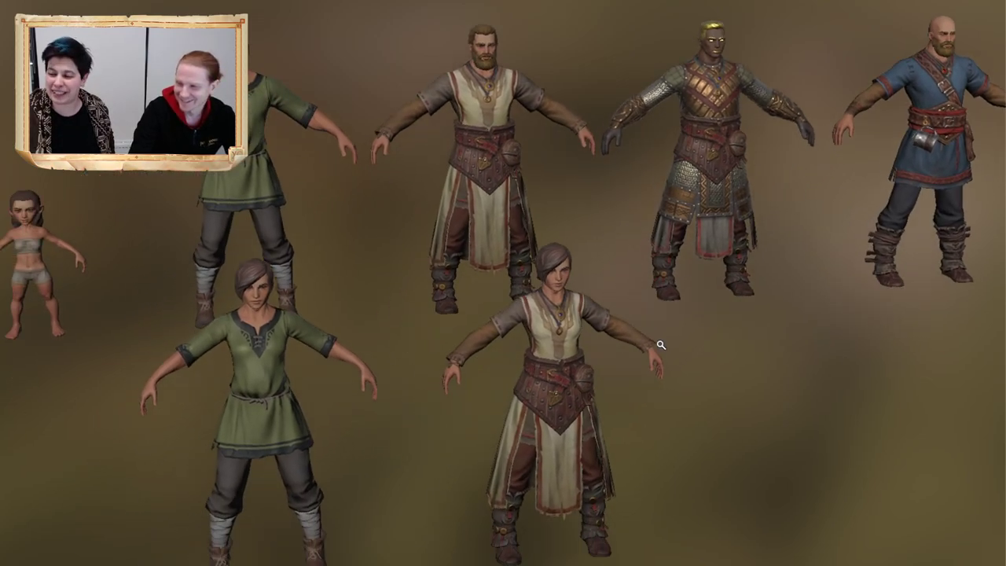
{"action": "scroll", "coordinate": [644, 347], "scroll_direction": "down", "scroll_amount": 2}
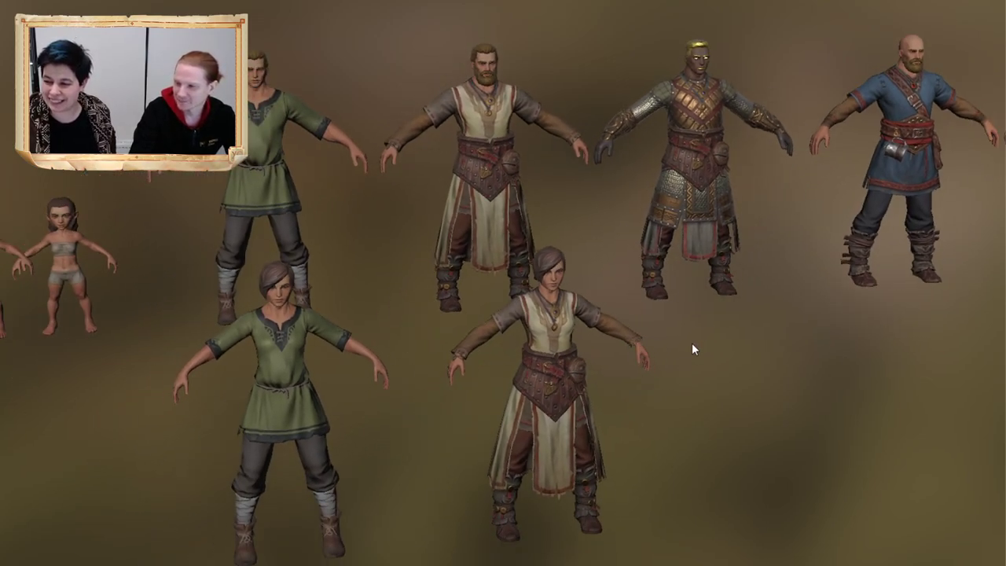
Step: Examine the bodies, faces and long pointed ears of the pale-haired elf man and woman from the front
{"action": "middle_click_drag", "start_coordinate": [588, 354], "coordinate": [668, 337]}
{"action": "scroll", "coordinate": [668, 337], "scroll_direction": "down", "scroll_amount": 3}
{"action": "middle_click_drag", "start_coordinate": [591, 326], "coordinate": [680, 319]}
{"action": "scroll", "coordinate": [680, 319], "scroll_direction": "down", "scroll_amount": 1}
{"action": "middle_click_drag", "start_coordinate": [550, 320], "coordinate": [577, 320]}
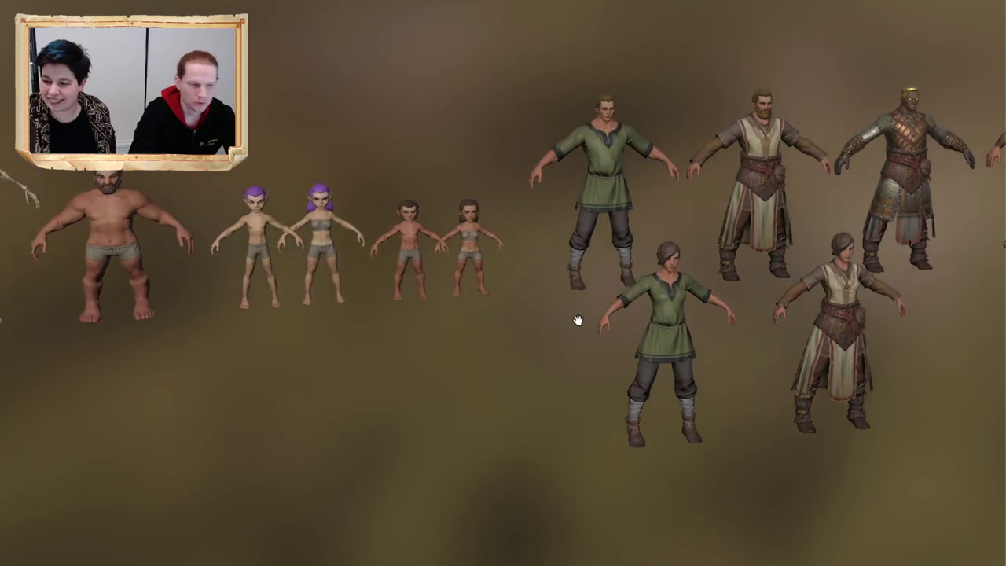
{"action": "left_click_drag", "start_coordinate": [577, 320], "coordinate": [702, 413]}
{"action": "middle_click_drag", "start_coordinate": [259, 374], "coordinate": [707, 375]}
{"action": "scroll", "coordinate": [249, 321], "scroll_direction": "up", "scroll_amount": 4}
{"action": "middle_click_drag", "start_coordinate": [249, 321], "coordinate": [525, 340]}
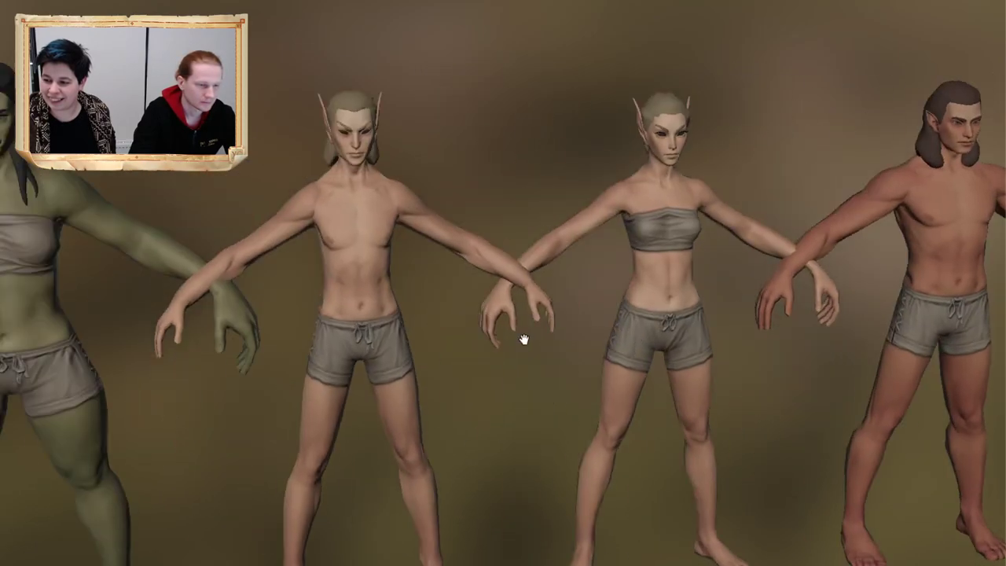
{"action": "scroll", "coordinate": [524, 339], "scroll_direction": "up", "scroll_amount": 2}
{"action": "left_click_drag", "start_coordinate": [524, 340], "coordinate": [620, 346], "text": "alt"}
{"action": "scroll", "coordinate": [620, 346], "scroll_direction": "up", "scroll_amount": 2}
{"action": "middle_click_drag", "start_coordinate": [620, 345], "coordinate": [626, 447]}
{"action": "scroll", "coordinate": [689, 490], "scroll_direction": "down", "scroll_amount": 1}
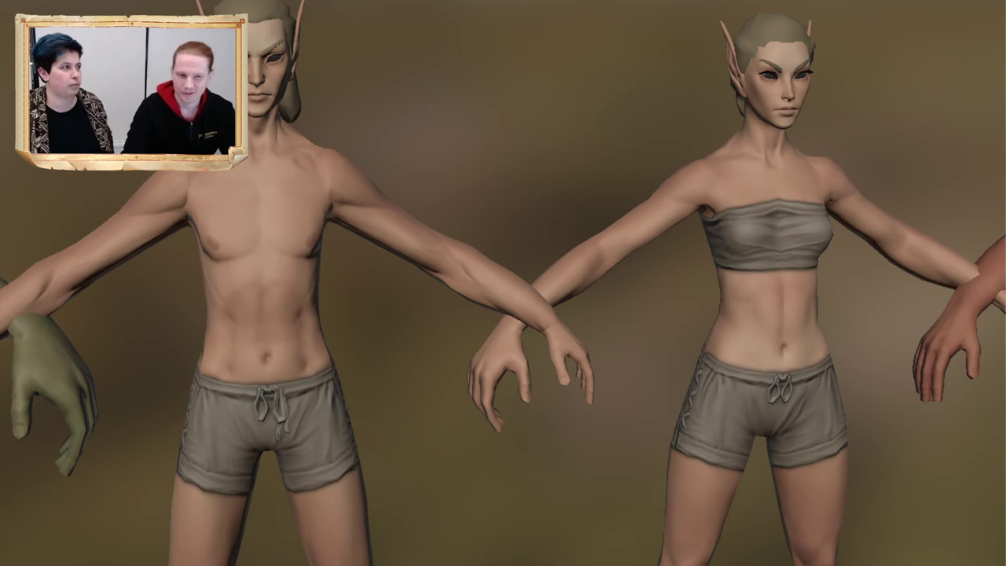
{"action": "left_click_drag", "start_coordinate": [587, 53], "coordinate": [588, 63], "text": "alt"}
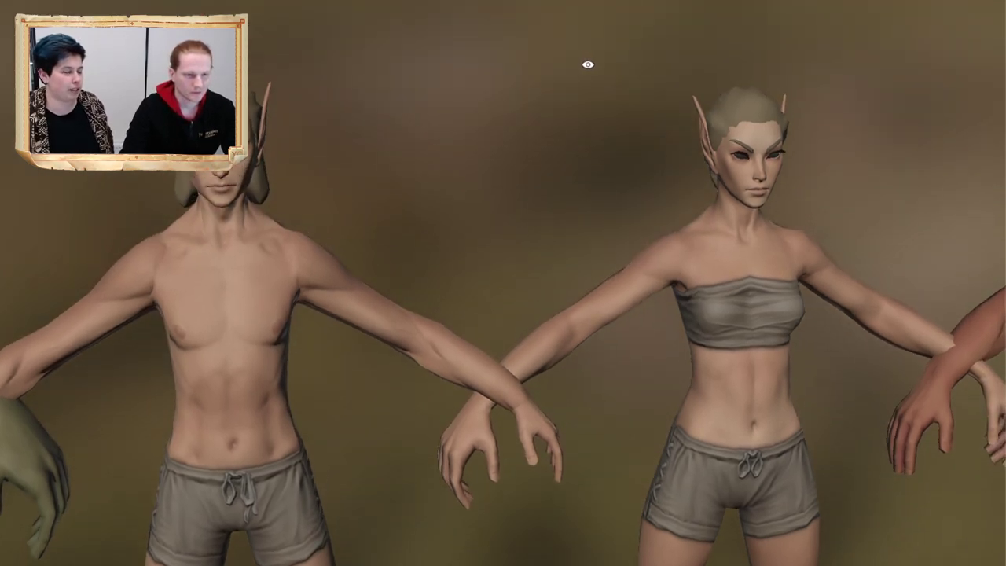
{"action": "scroll", "coordinate": [588, 63], "scroll_direction": "down", "scroll_amount": 2}
{"action": "middle_click_drag", "start_coordinate": [588, 63], "coordinate": [590, 28]}
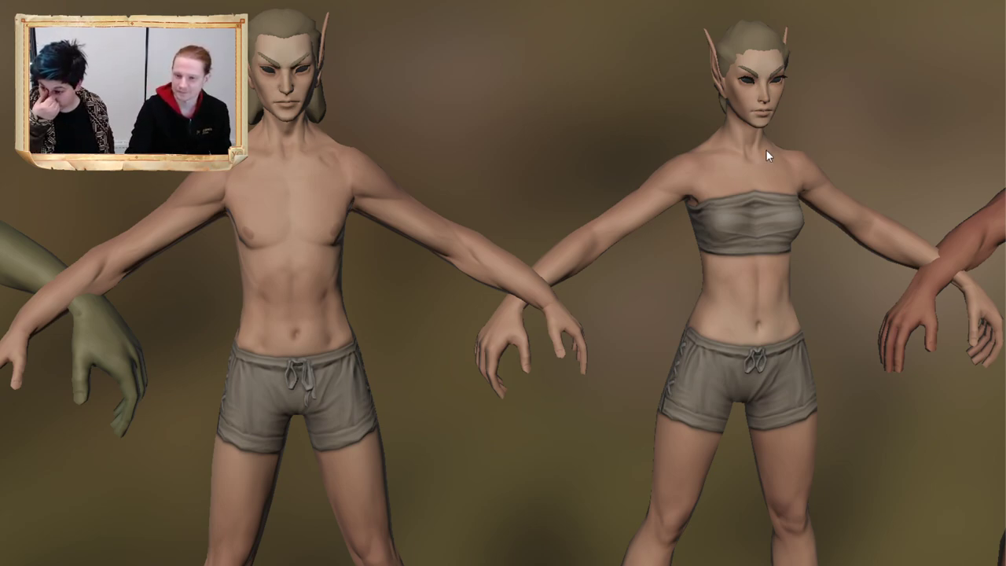
{"action": "left_click_drag", "start_coordinate": [734, 336], "coordinate": [725, 333], "text": "alt"}
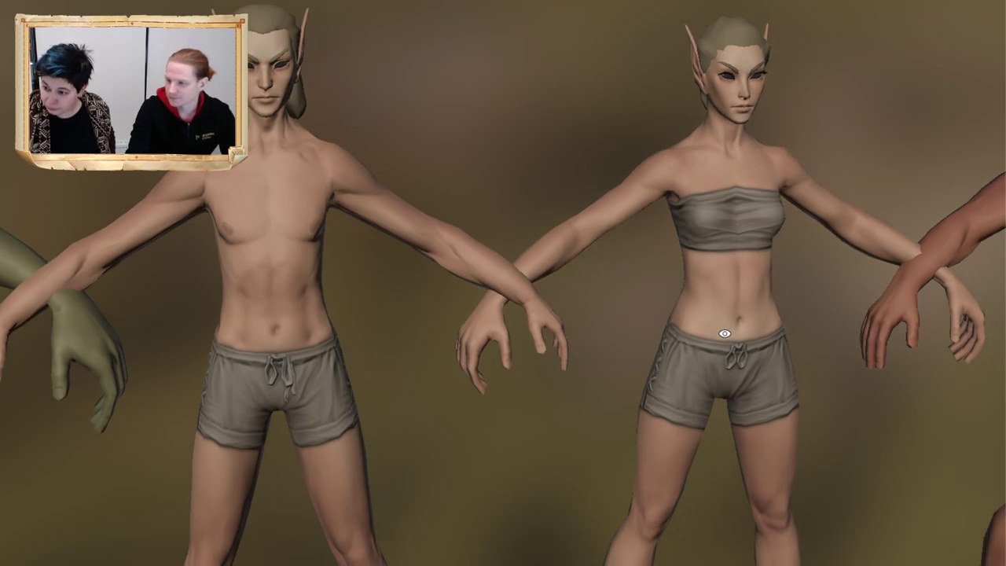
Step: Compare the base bodies along the line-up, from the green-skinned orc woman past the elves and humans to the horned tieflings
{"action": "right_click_drag", "start_coordinate": [724, 328], "coordinate": [679, 306], "text": "alt"}
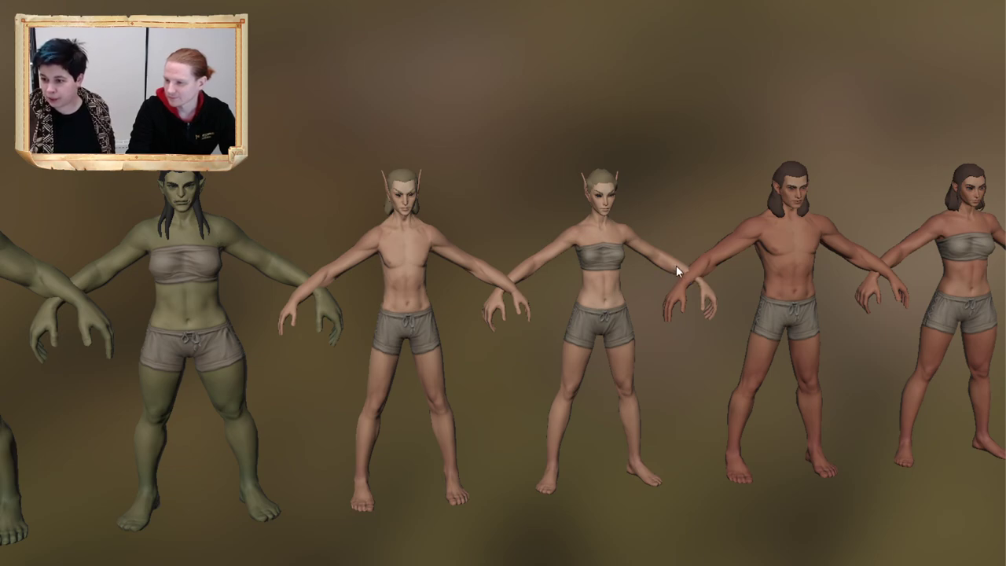
{"action": "left_click_drag", "start_coordinate": [648, 263], "coordinate": [645, 275], "text": "alt"}
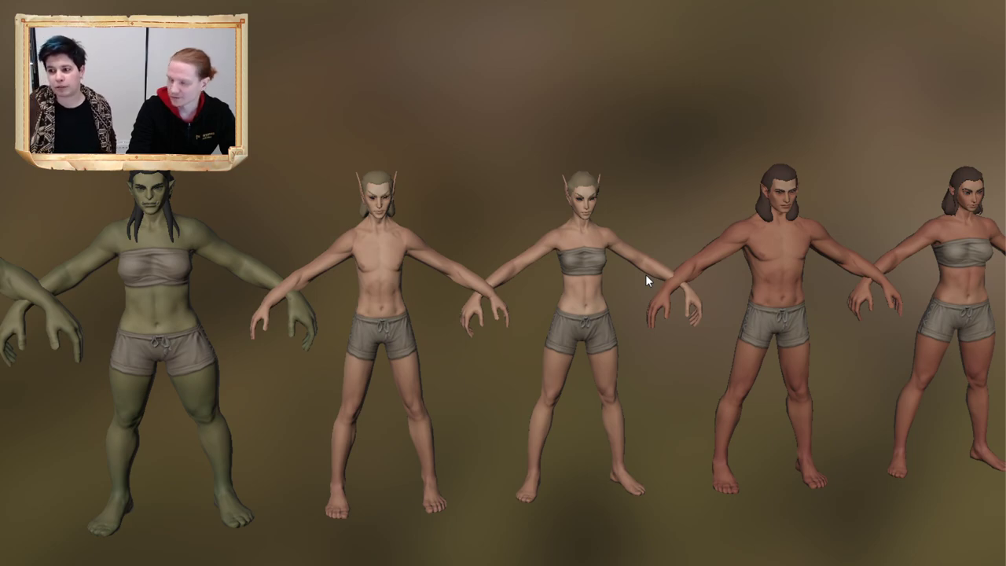
{"action": "middle_click_drag", "start_coordinate": [638, 256], "coordinate": [489, 272]}
{"action": "middle_click_drag", "start_coordinate": [742, 296], "coordinate": [705, 301]}
{"action": "right_click_drag", "start_coordinate": [705, 300], "coordinate": [677, 298], "text": "alt"}
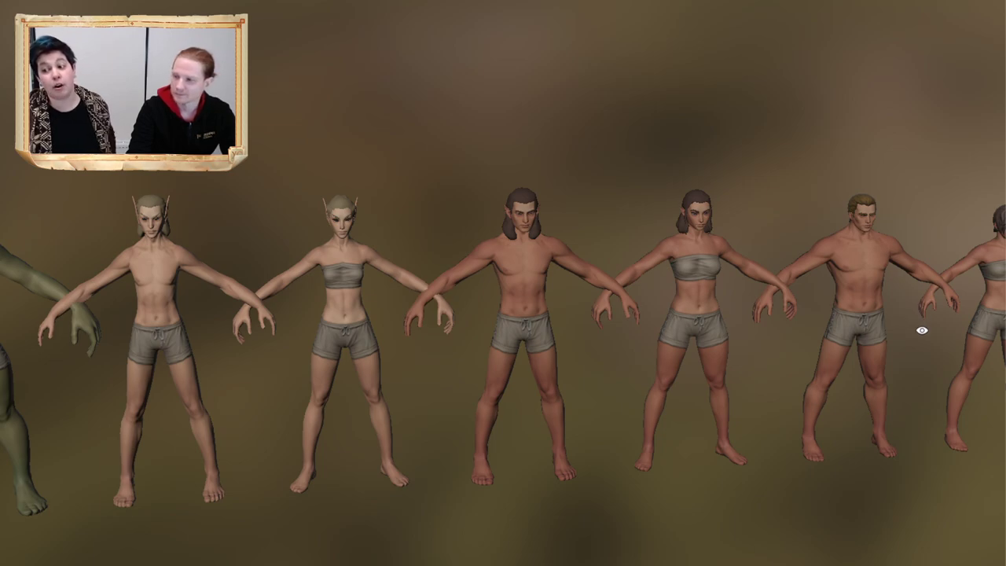
{"action": "left_click_drag", "start_coordinate": [954, 352], "coordinate": [474, 354]}
{"action": "middle_click_drag", "start_coordinate": [475, 353], "coordinate": [487, 353], "text": "alt"}
{"action": "right_click_drag", "start_coordinate": [487, 352], "coordinate": [589, 414], "text": "alt"}
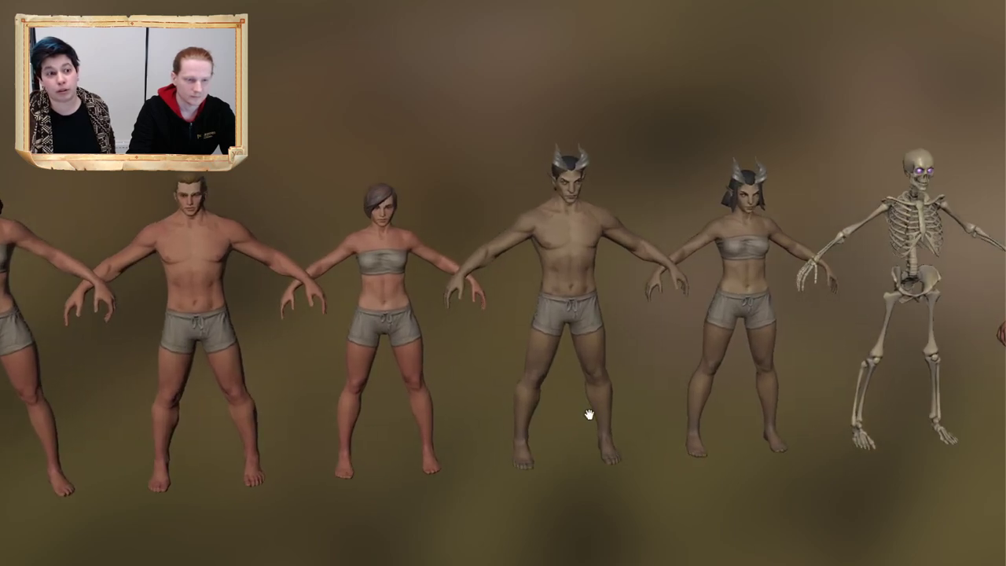
{"action": "middle_click_drag", "start_coordinate": [588, 413], "coordinate": [619, 396], "text": "alt"}
{"action": "left_click_drag", "start_coordinate": [620, 396], "coordinate": [620, 390], "text": "alt"}
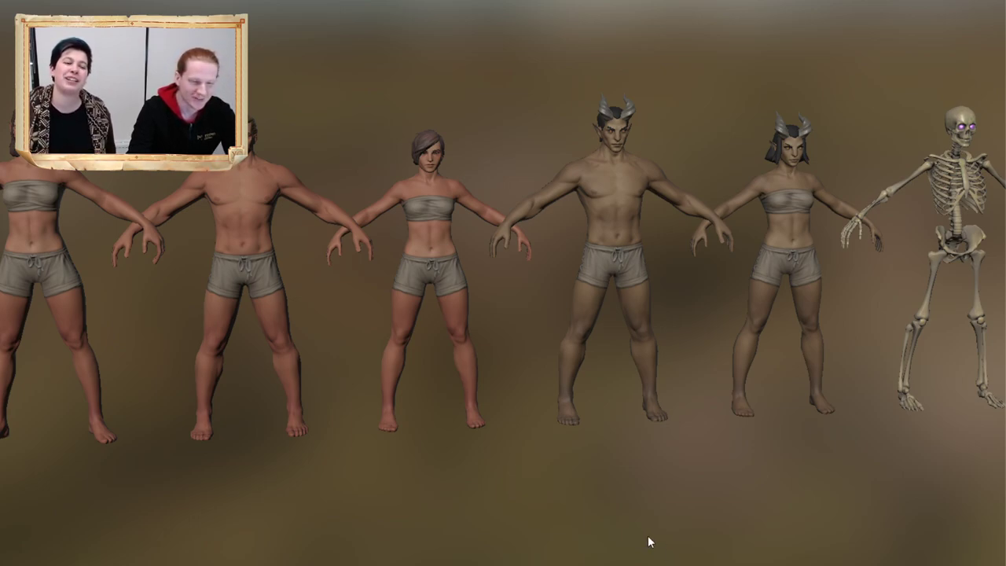
Step: Examine the horned tiefling man's and woman's bodies, faces and horns at closer range from the front
{"action": "middle_click_drag", "start_coordinate": [694, 483], "coordinate": [705, 499], "text": "alt"}
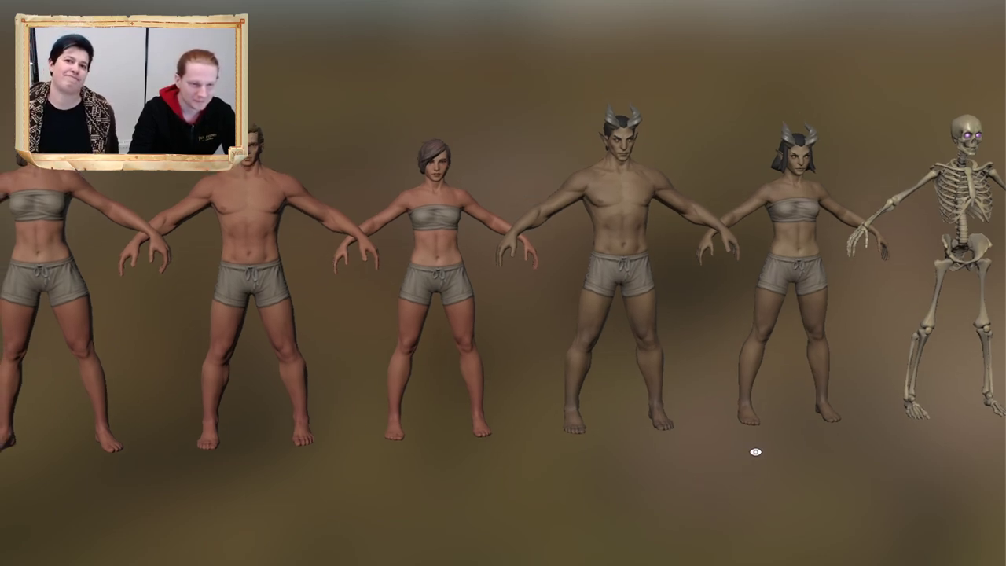
{"action": "middle_click_drag", "start_coordinate": [856, 455], "coordinate": [682, 470], "text": "alt"}
{"action": "right_click_drag", "start_coordinate": [692, 462], "coordinate": [790, 465], "text": "alt"}
{"action": "left_click_drag", "start_coordinate": [720, 459], "coordinate": [604, 393], "text": "alt"}
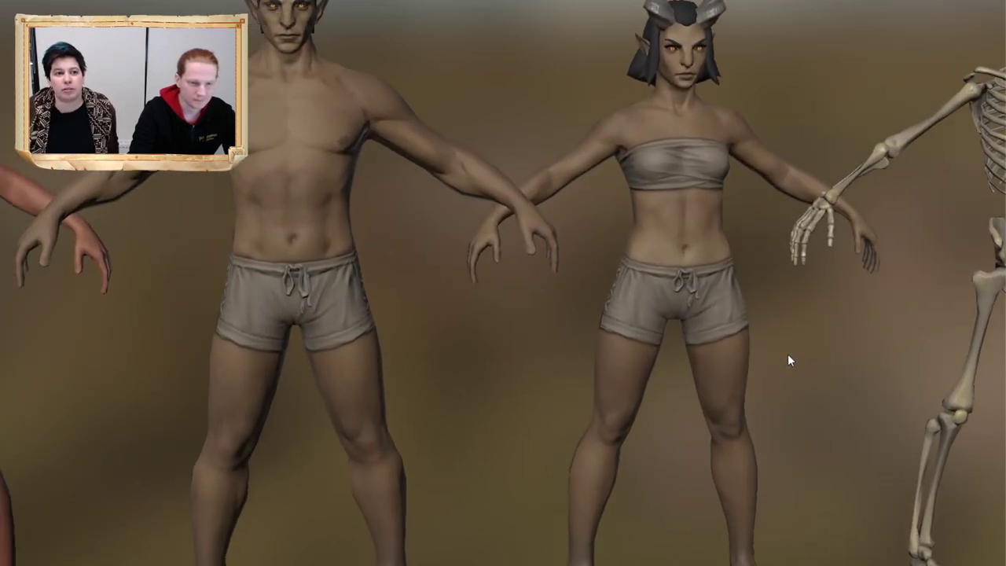
{"action": "right_click_drag", "start_coordinate": [787, 353], "coordinate": [773, 353], "text": "alt"}
{"action": "left_click_drag", "start_coordinate": [774, 353], "coordinate": [794, 375], "text": "alt"}
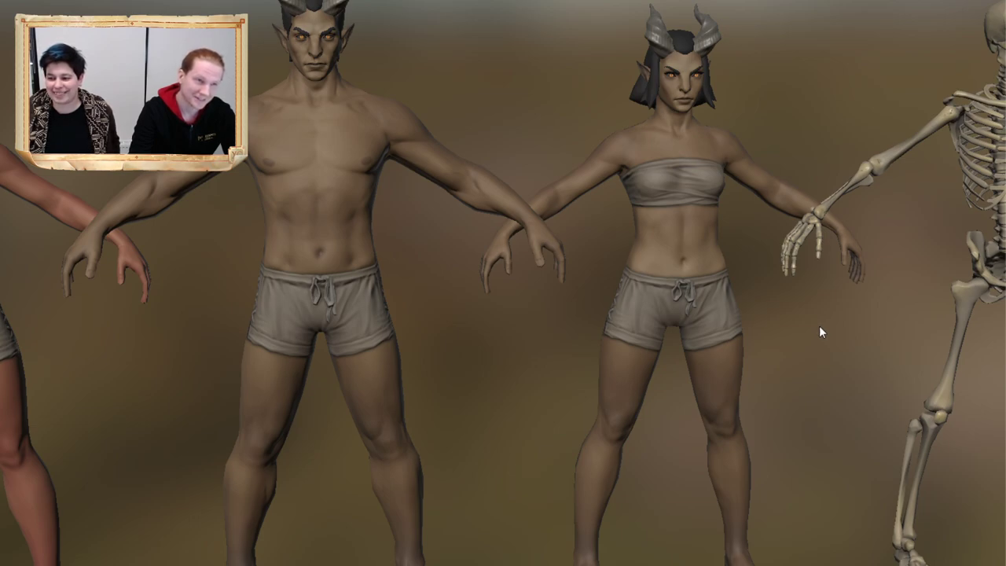
{"action": "left_click_drag", "start_coordinate": [825, 342], "coordinate": [795, 339], "text": "alt"}
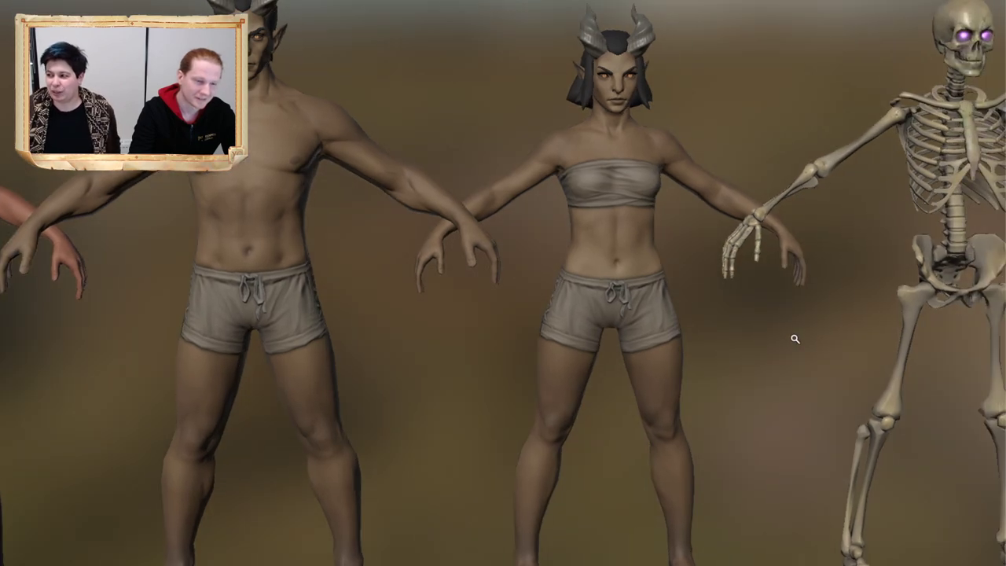
Step: Review the rest of the line-up, from the skeleton, dwarf and small races to the row of clothed and armored characters
{"action": "right_click_drag", "start_coordinate": [794, 339], "coordinate": [806, 327], "text": "alt"}
{"action": "middle_click_drag", "start_coordinate": [807, 328], "coordinate": [692, 323], "text": "alt"}
{"action": "right_click_drag", "start_coordinate": [691, 323], "coordinate": [679, 324], "text": "alt"}
{"action": "middle_click_drag", "start_coordinate": [679, 324], "coordinate": [616, 320], "text": "alt"}
{"action": "right_click_drag", "start_coordinate": [617, 321], "coordinate": [557, 314], "text": "alt"}
{"action": "left_click_drag", "start_coordinate": [557, 314], "coordinate": [550, 315], "text": "alt"}
{"action": "middle_click_drag", "start_coordinate": [864, 350], "coordinate": [668, 354], "text": "alt"}
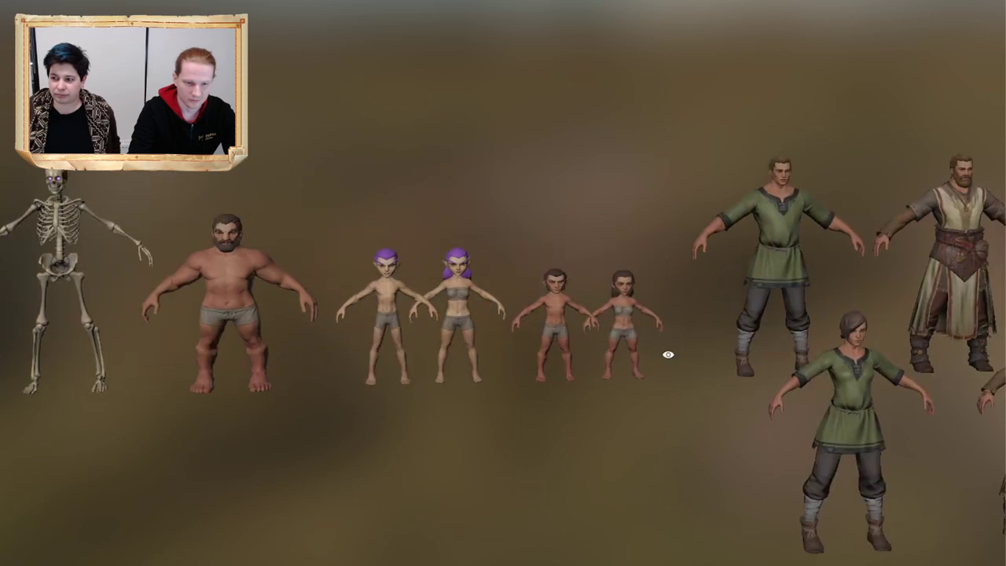
{"action": "right_click_drag", "start_coordinate": [785, 358], "coordinate": [727, 348], "text": "alt"}
{"action": "middle_click_drag", "start_coordinate": [754, 352], "coordinate": [617, 359], "text": "alt"}
{"action": "left_click_drag", "start_coordinate": [618, 359], "coordinate": [664, 365], "text": "alt"}
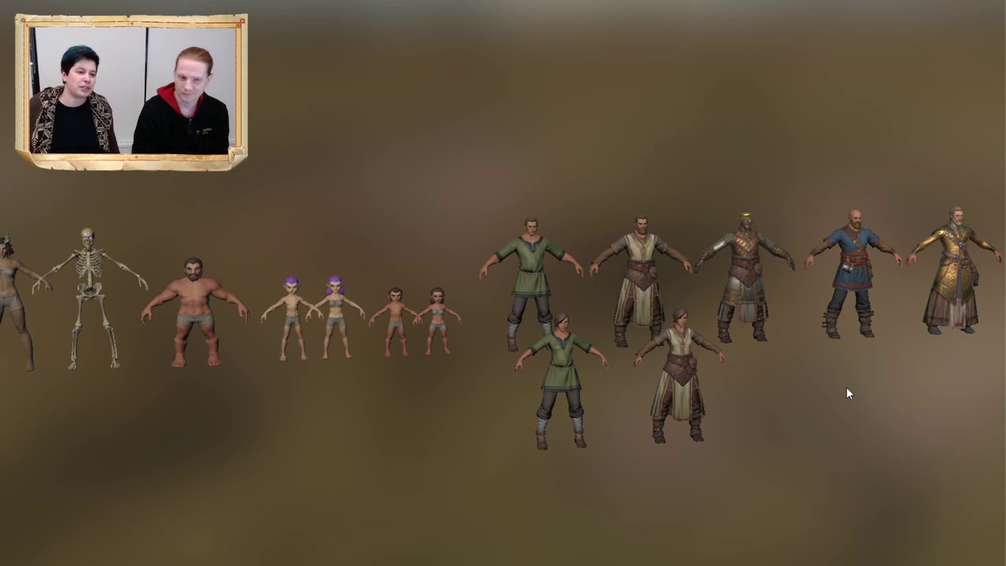
{"action": "middle_click_drag", "start_coordinate": [888, 314], "coordinate": [698, 313]}
{"action": "middle_click_drag", "start_coordinate": [848, 282], "coordinate": [677, 282]}
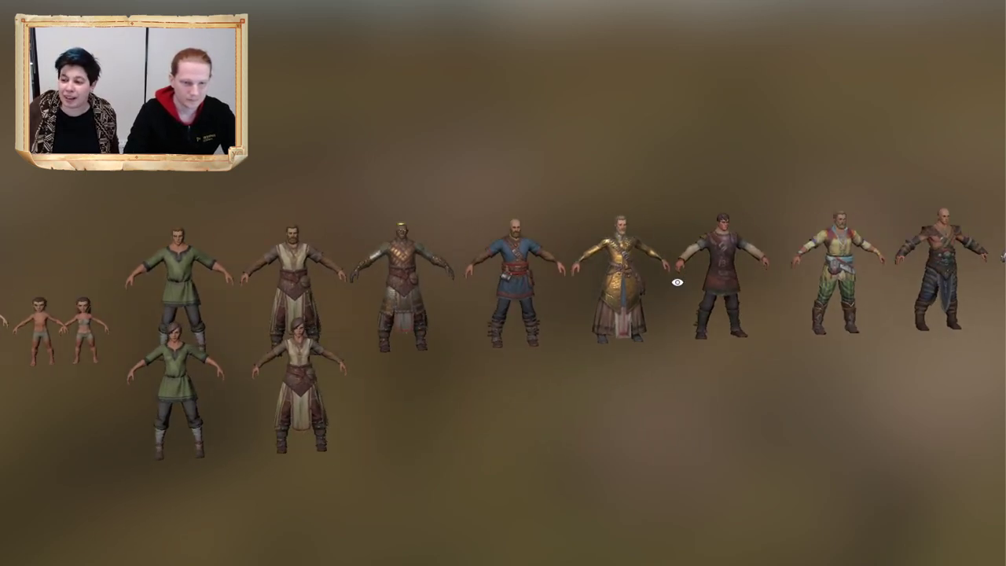
Step: Examine the bearded man's colorful outfit from the front, including the necklaces, sash, belt pouch, striped trousers and boots
{"action": "left_click", "coordinate": [847, 254]}
{"action": "key", "text": "f"}
{"action": "middle_click_drag", "start_coordinate": [728, 401], "coordinate": [746, 390]}
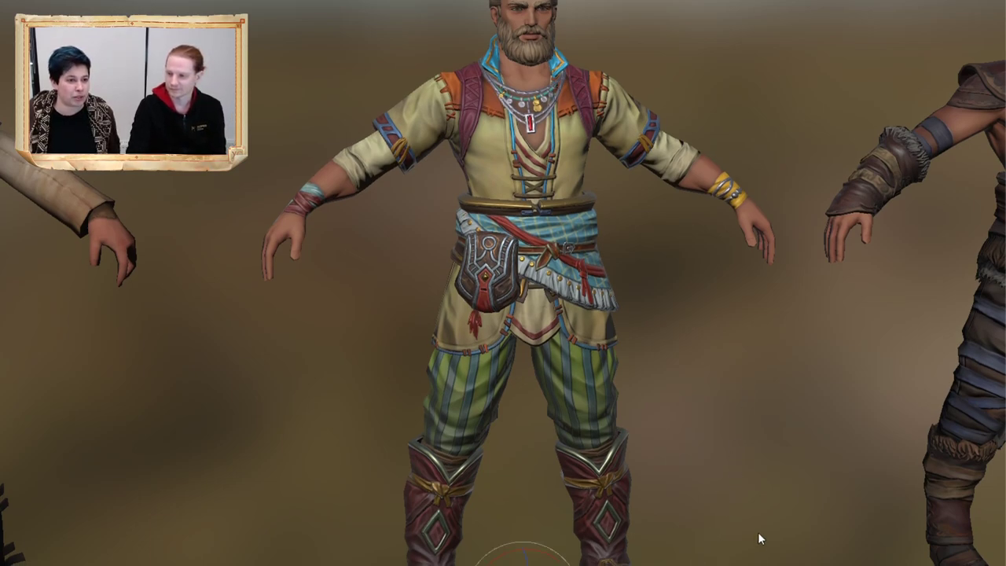
{"action": "middle_click_drag", "start_coordinate": [729, 469], "coordinate": [609, 455], "text": "alt"}
{"action": "scroll", "coordinate": [615, 475], "scroll_direction": "down", "scroll_amount": 1}
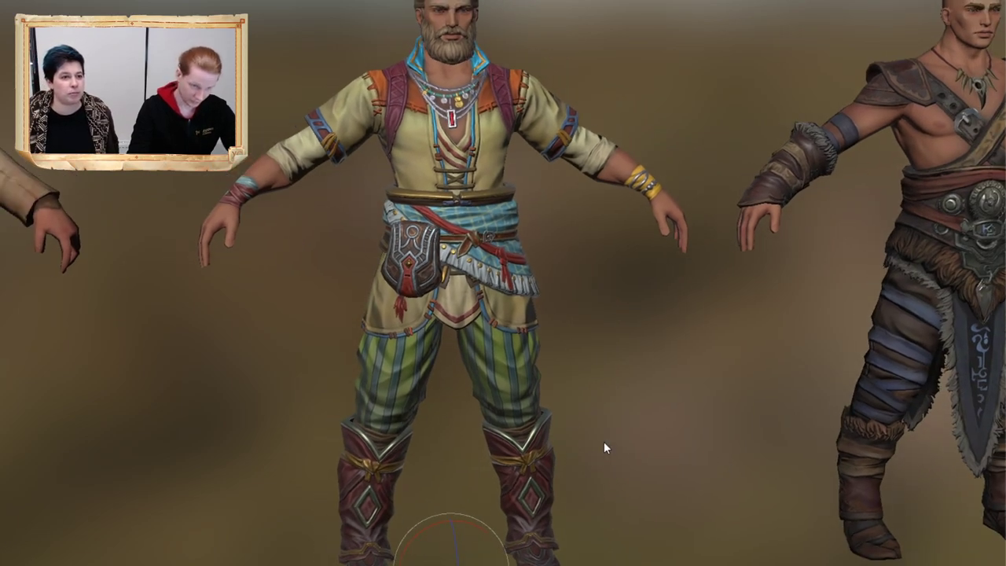
{"action": "mouse_move", "coordinate": [473, 564]}
{"action": "left_mouse_down"}
{"action": "mouse_move", "coordinate": [693, 553]}
{"action": "mouse_move", "coordinate": [463, 565]}
{"action": "left_mouse_up"}
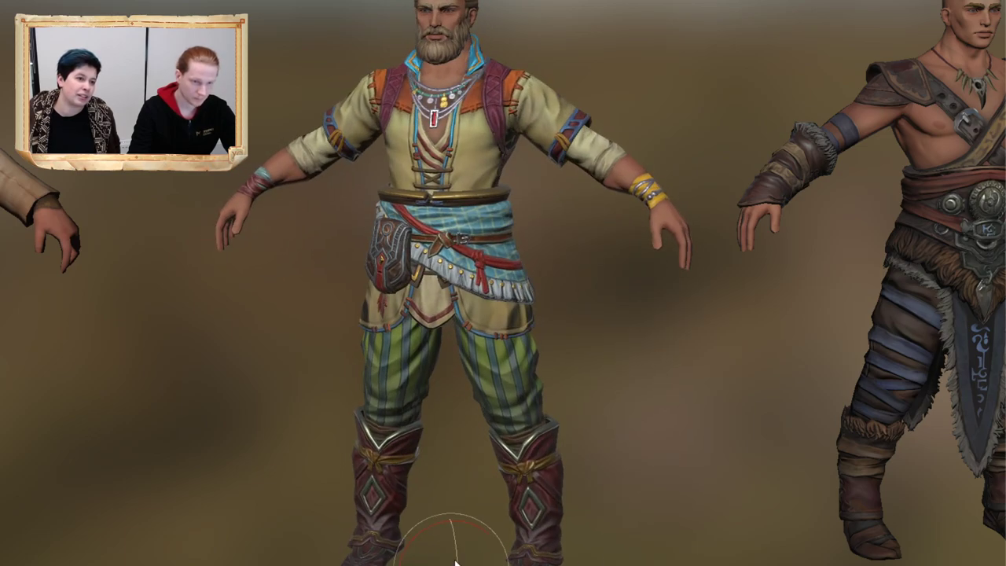
{"action": "key", "text": "ctrl+z"}
{"action": "middle_click_drag", "start_coordinate": [592, 422], "coordinate": [579, 411], "text": "alt"}
{"action": "right_click_drag", "start_coordinate": [579, 411], "coordinate": [654, 548], "text": "alt"}
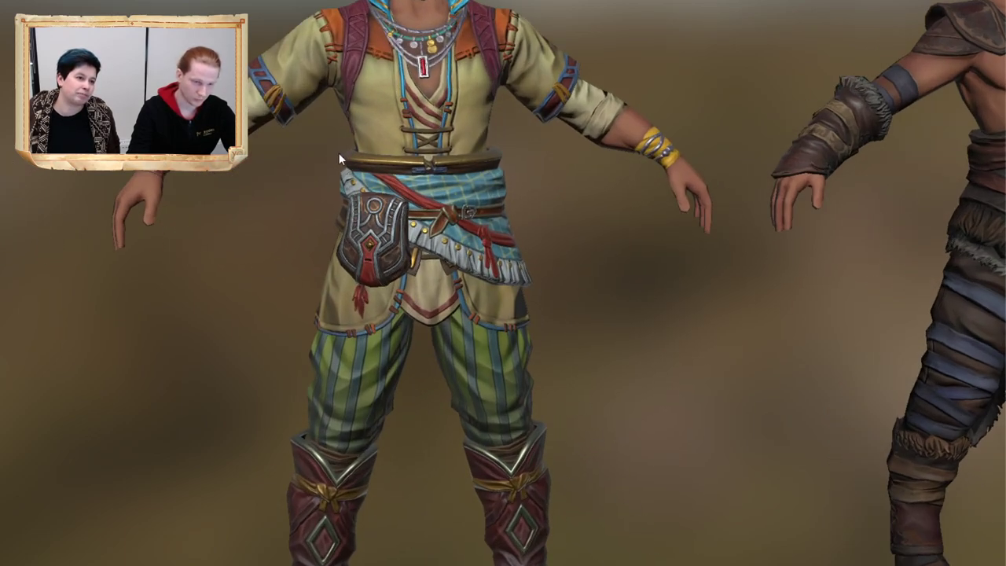
{"action": "right_click_drag", "start_coordinate": [434, 156], "coordinate": [504, 197], "text": "alt"}
{"action": "middle_click_drag", "start_coordinate": [503, 197], "coordinate": [547, 204], "text": "alt"}
{"action": "right_click_drag", "start_coordinate": [548, 204], "coordinate": [528, 194], "text": "alt"}
{"action": "middle_click_drag", "start_coordinate": [528, 194], "coordinate": [507, 209], "text": "alt"}
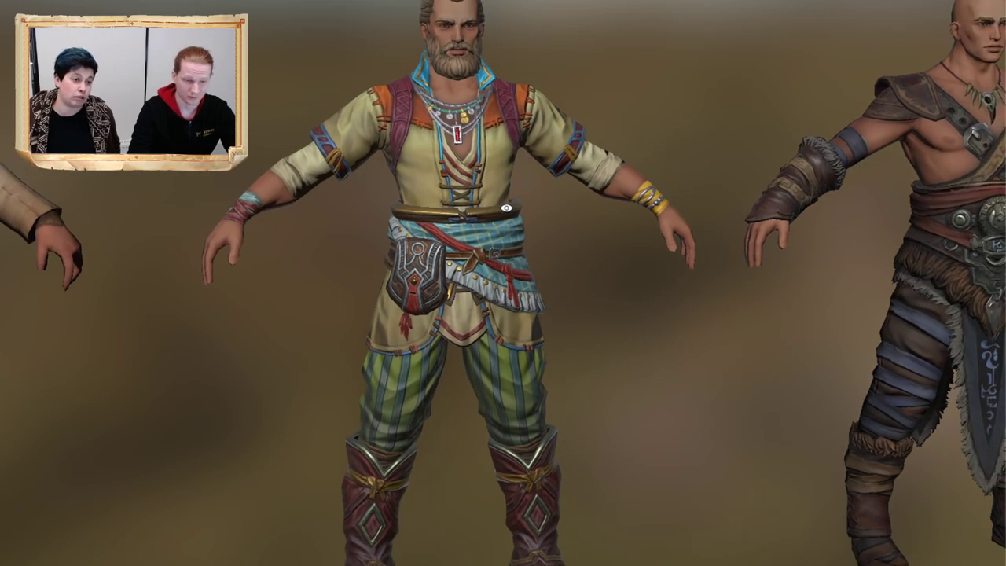
{"action": "middle_click_drag", "start_coordinate": [567, 234], "coordinate": [528, 224], "text": "alt"}
{"action": "right_click_drag", "start_coordinate": [528, 225], "coordinate": [549, 247], "text": "alt"}
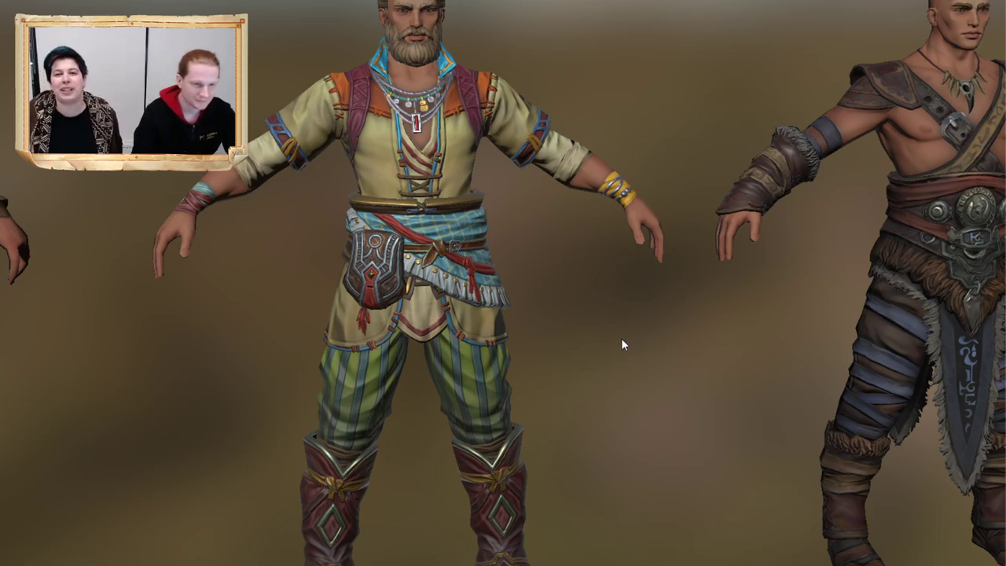
Step: Compare the bearded man's colorful outfit with the bald man's leather-and-fur barbarian outfit beside it
{"action": "left_click_drag", "start_coordinate": [693, 351], "coordinate": [676, 350], "text": "alt"}
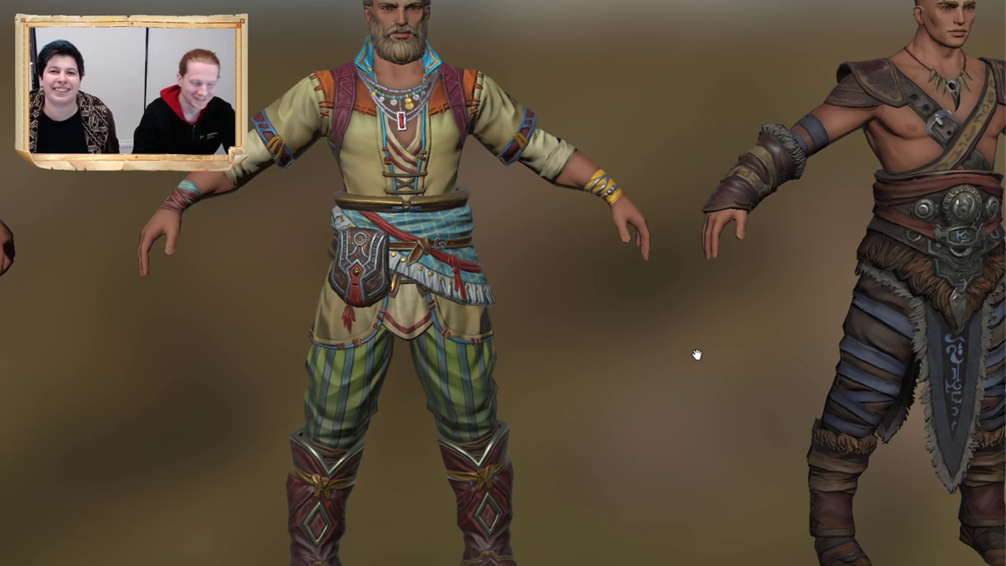
{"action": "middle_click_drag", "start_coordinate": [696, 354], "coordinate": [448, 357], "text": "alt"}
{"action": "scroll", "coordinate": [582, 365], "scroll_direction": "down", "scroll_amount": 3}
{"action": "middle_click_drag", "start_coordinate": [633, 370], "coordinate": [729, 375], "text": "alt"}
{"action": "scroll", "coordinate": [790, 385], "scroll_direction": "down", "scroll_amount": 4}
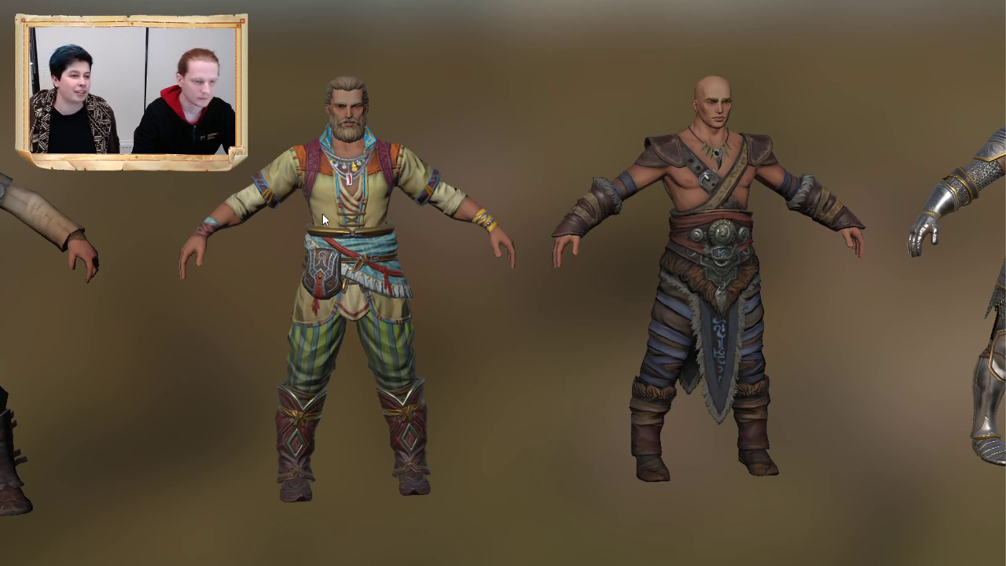
{"action": "left_click_drag", "start_coordinate": [426, 212], "coordinate": [437, 183]}
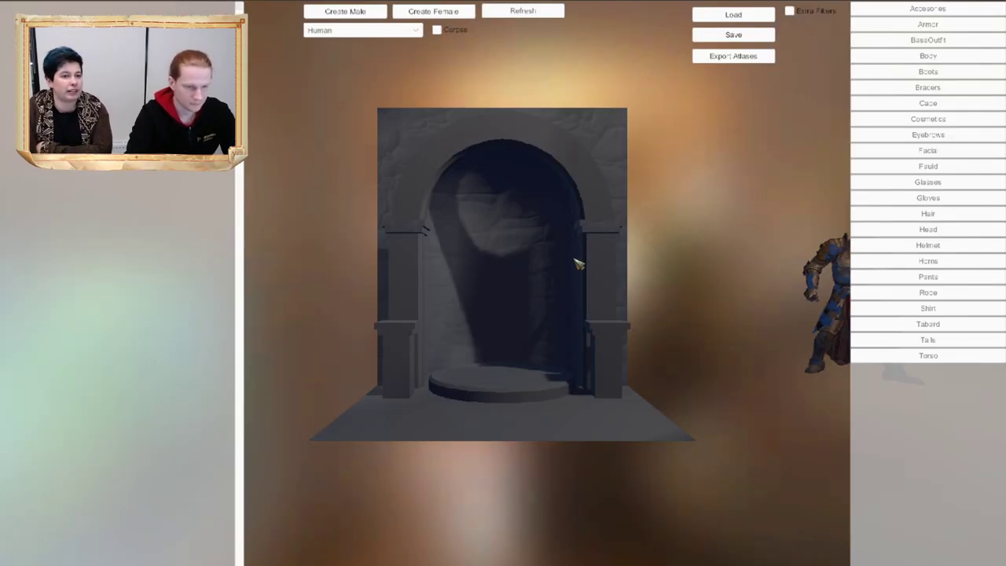
{"action": "middle_click_drag", "start_coordinate": [546, 254], "coordinate": [503, 294]}
{"action": "scroll", "coordinate": [503, 293], "scroll_direction": "up", "scroll_amount": 5}
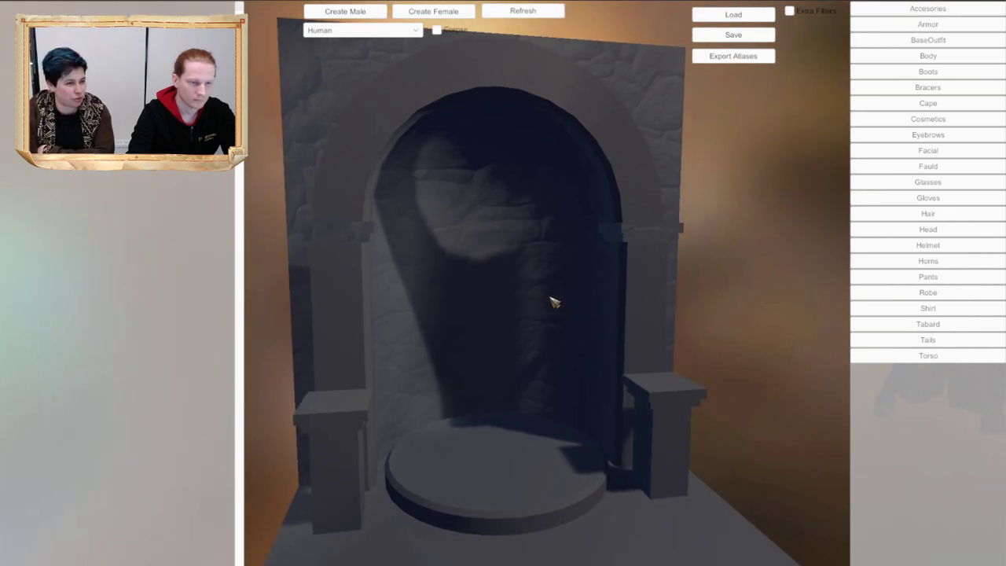
{"action": "left_click", "coordinate": [366, 14]}
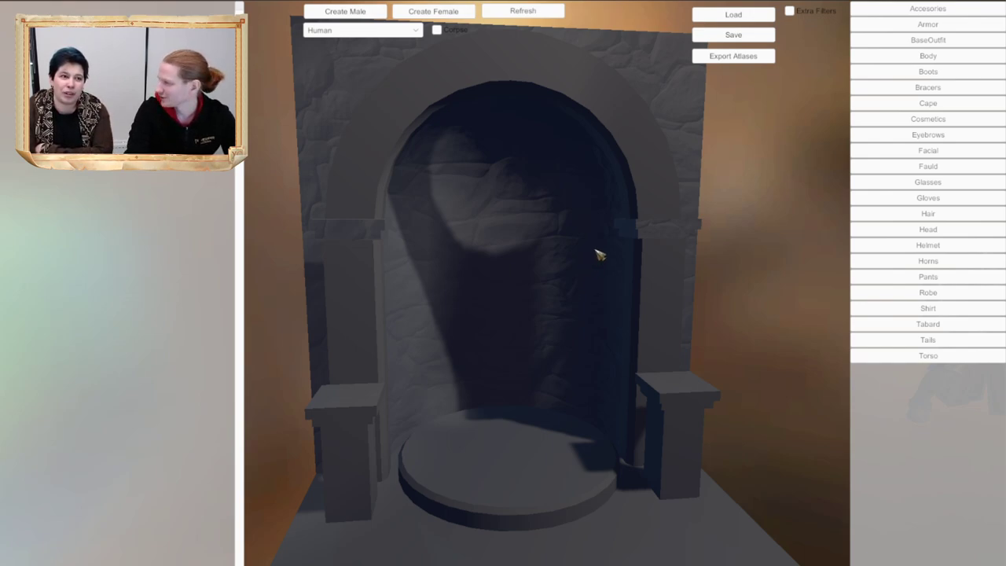
{"action": "middle_click_drag", "start_coordinate": [583, 288], "coordinate": [566, 293]}
{"action": "scroll", "coordinate": [569, 290], "scroll_direction": "up", "scroll_amount": 2}
{"action": "scroll", "coordinate": [569, 285], "scroll_direction": "down", "scroll_amount": 1}
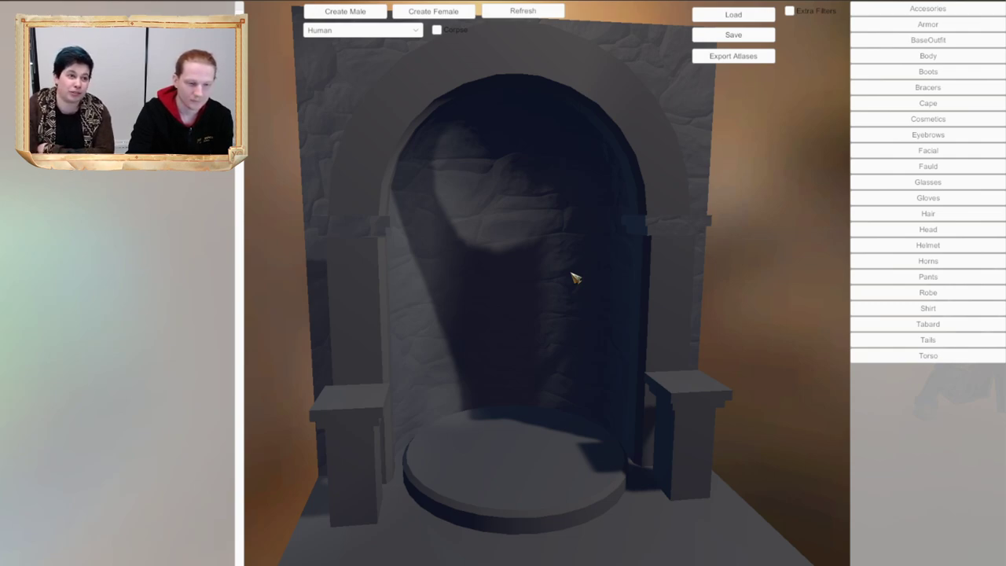
{"action": "middle_click_drag", "start_coordinate": [573, 275], "coordinate": [570, 269]}
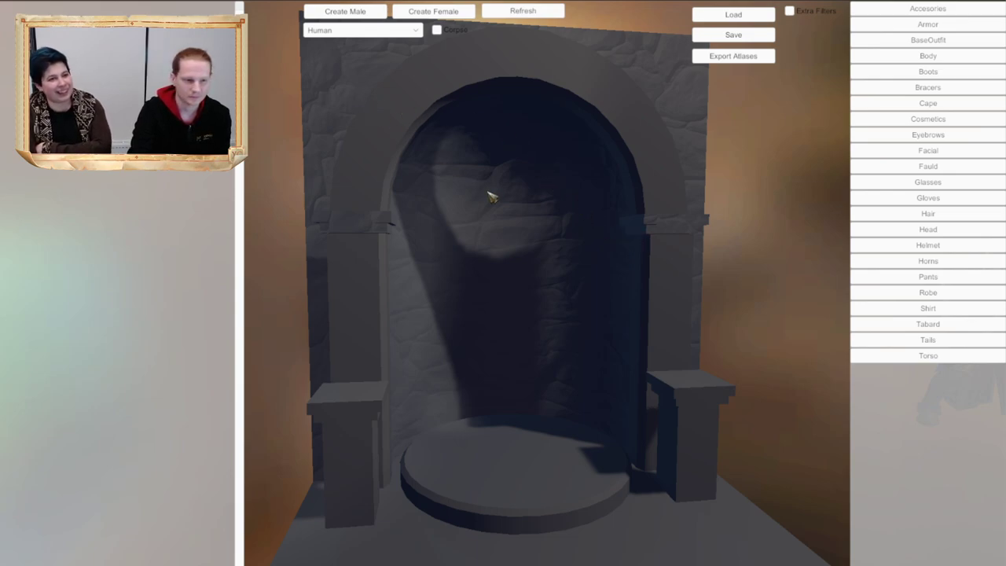
{"action": "middle_click_drag", "start_coordinate": [488, 193], "coordinate": [491, 207]}
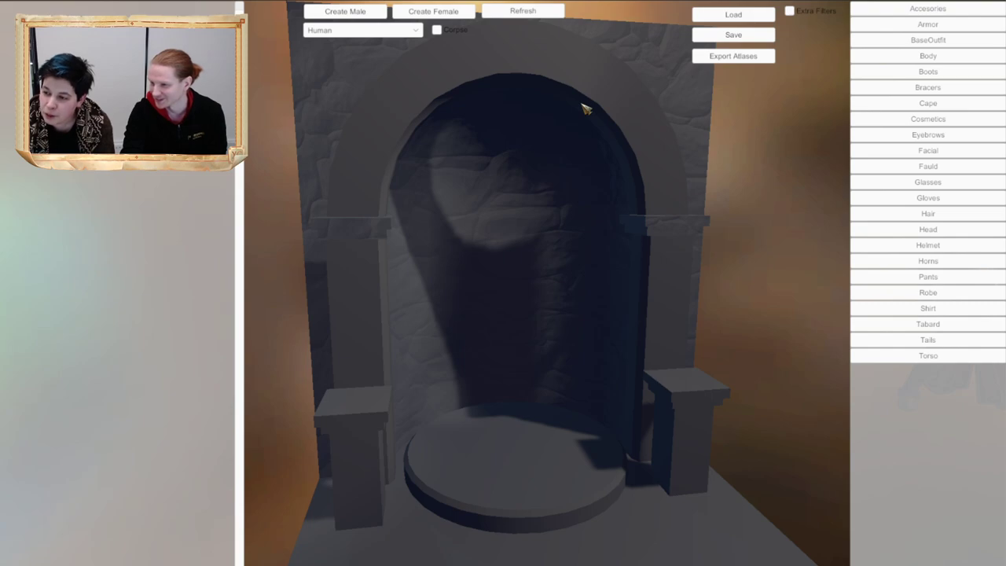
{"action": "mouse_move", "coordinate": [475, 145]}
{"action": "middle_mouse_down"}
{"action": "mouse_move", "coordinate": [498, 146]}
{"action": "mouse_move", "coordinate": [483, 145]}
{"action": "middle_mouse_up"}
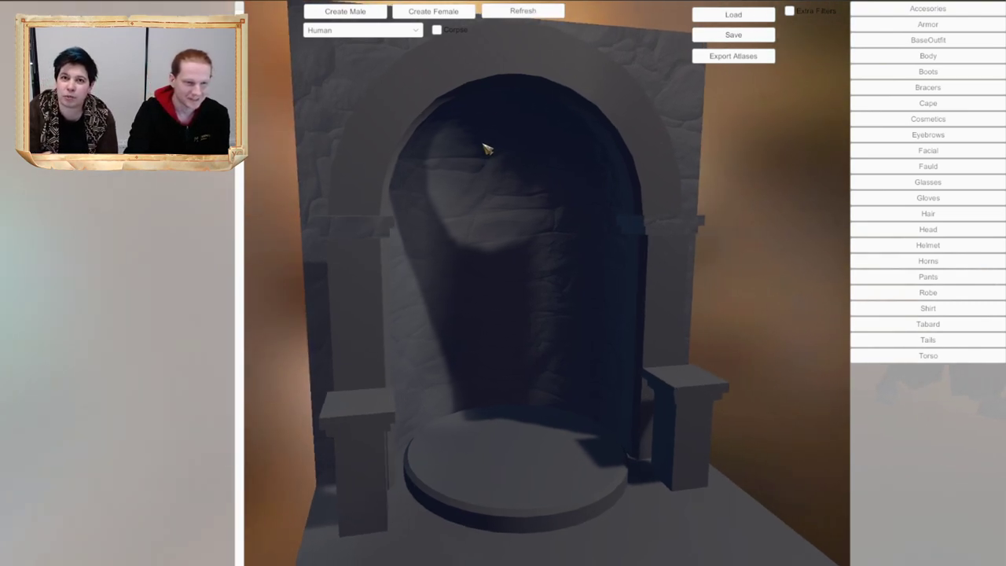
Step: Create a female human character on the pedestal in the stone alcove
{"action": "left_click", "coordinate": [441, 14]}
{"action": "middle_click_drag", "start_coordinate": [584, 181], "coordinate": [571, 267]}
{"action": "scroll", "coordinate": [571, 267], "scroll_direction": "up", "scroll_amount": 5}
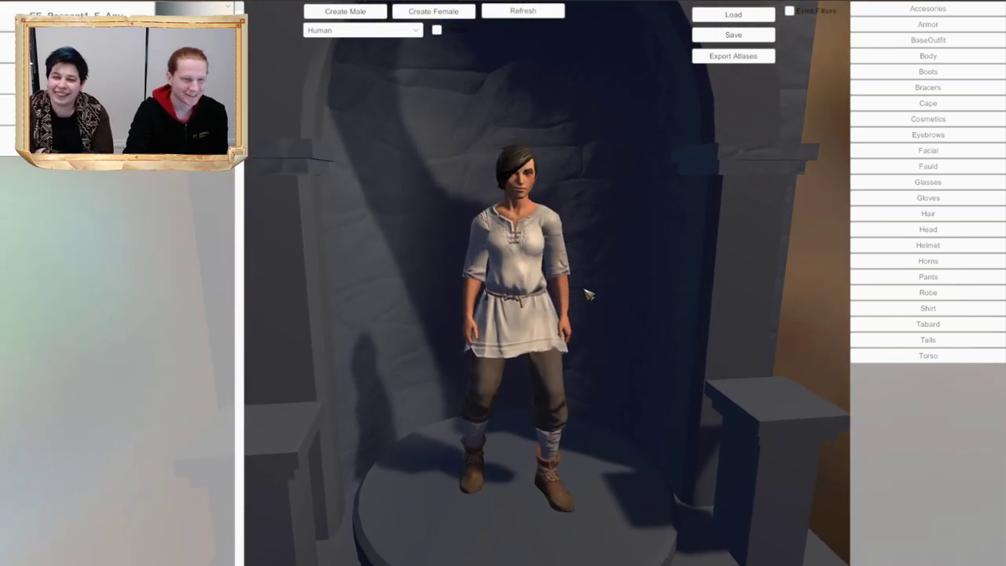
{"action": "scroll", "coordinate": [589, 293], "scroll_direction": "up", "scroll_amount": 3}
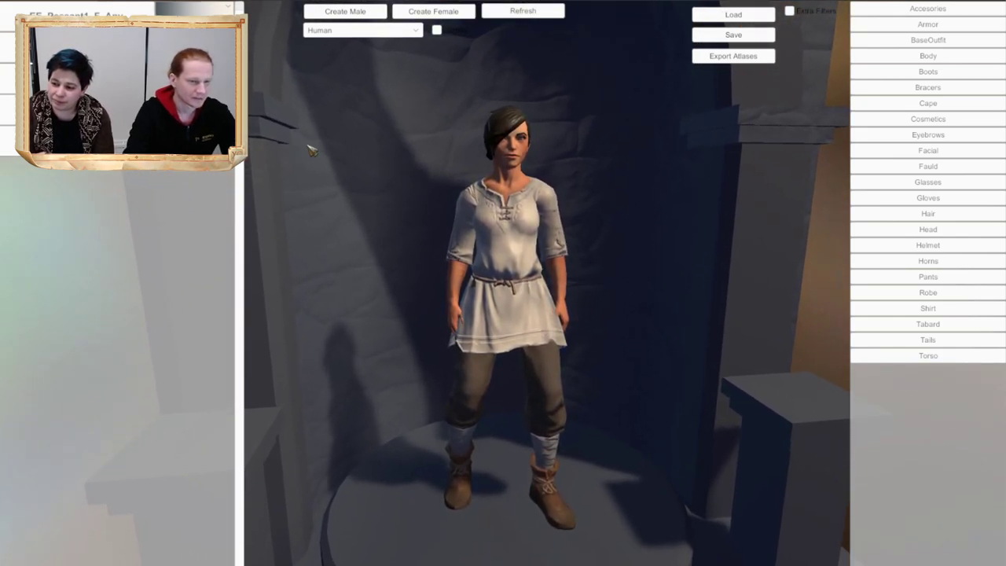
Step: Recolor the woman's peasant tunic green with CR_Armor_Green5 and give its trim the black armor color
{"action": "left_click", "coordinate": [206, 11]}
{"action": "left_click", "coordinate": [785, 356]}
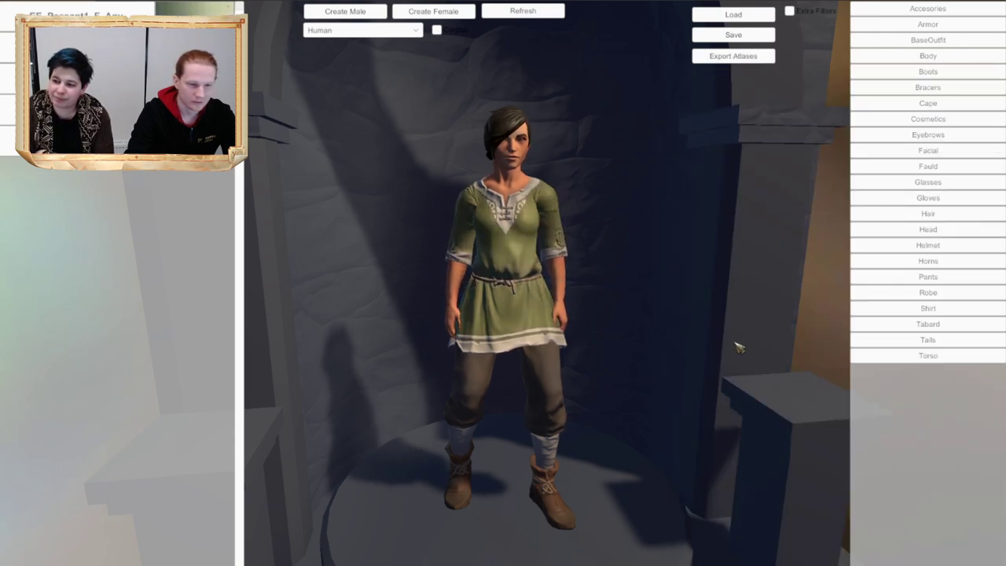
{"action": "left_click", "coordinate": [196, 35]}
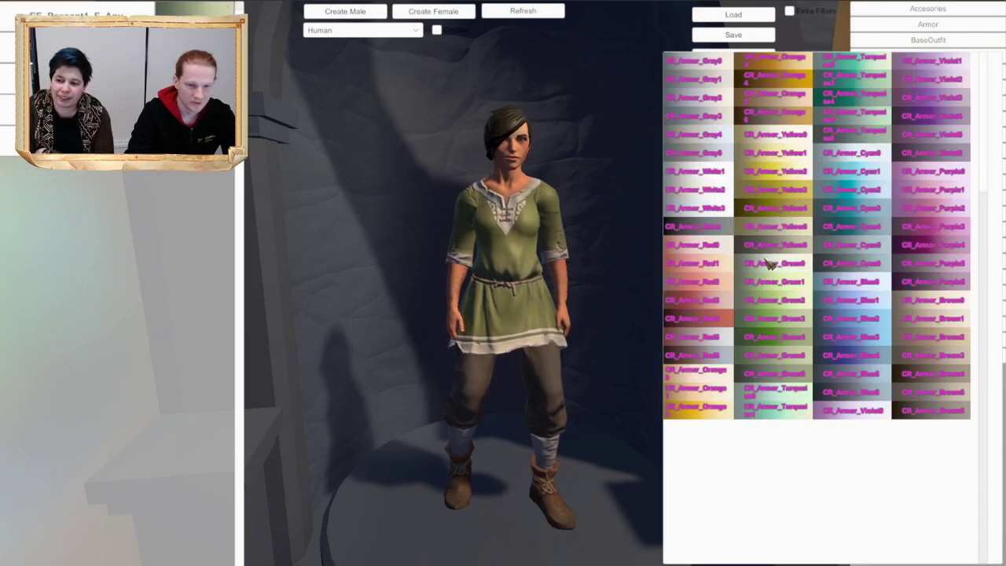
{"action": "left_click", "coordinate": [710, 227]}
{"action": "scroll", "coordinate": [645, 264], "scroll_direction": "up", "scroll_amount": 2}
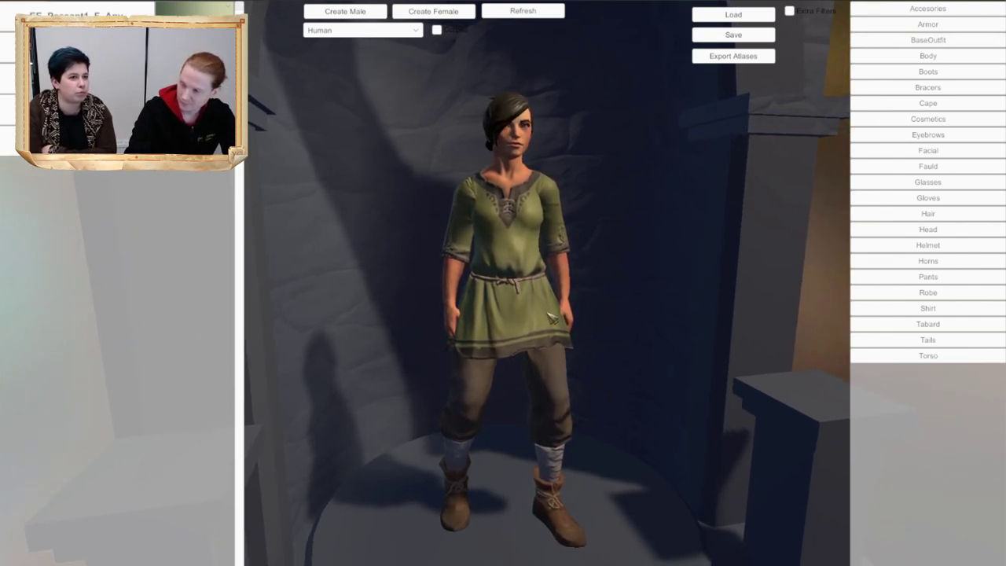
{"action": "middle_click_drag", "start_coordinate": [547, 312], "coordinate": [544, 312]}
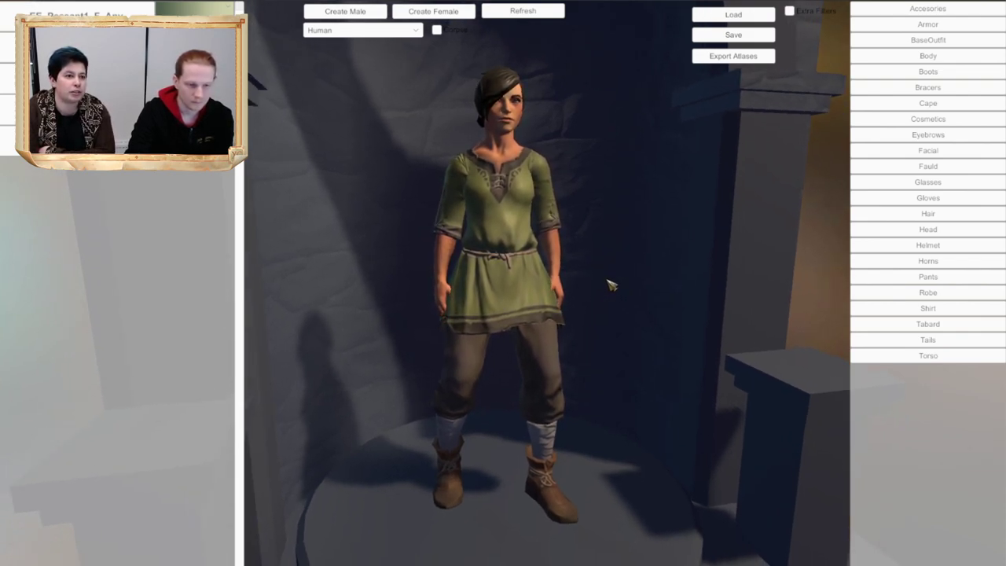
{"action": "middle_click_drag", "start_coordinate": [669, 273], "coordinate": [662, 258]}
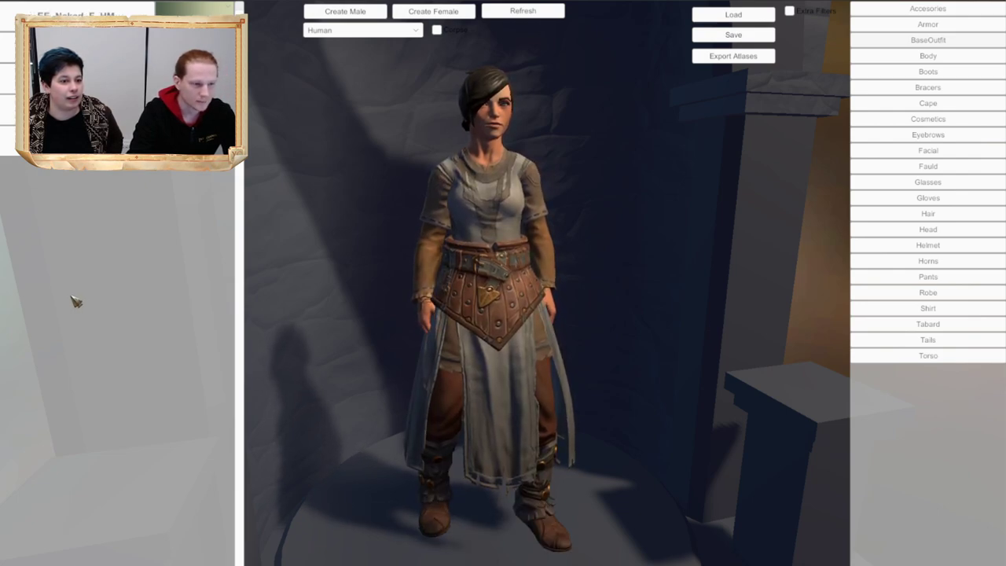
Step: Try a dark skin tone on the body of the woman in the robe with the studded leather belt
{"action": "middle_click_drag", "start_coordinate": [354, 297], "coordinate": [355, 291]}
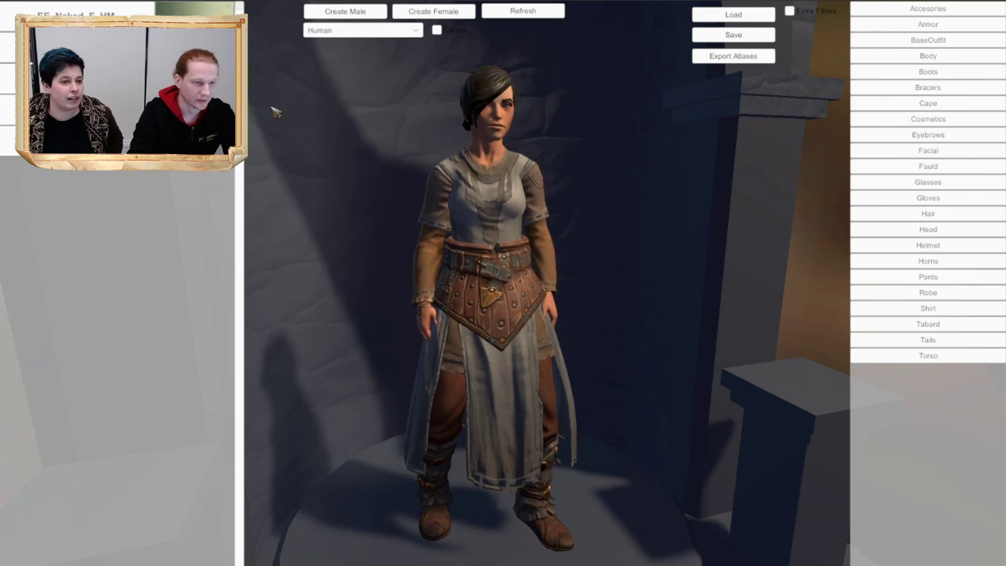
{"action": "left_click", "coordinate": [196, 11]}
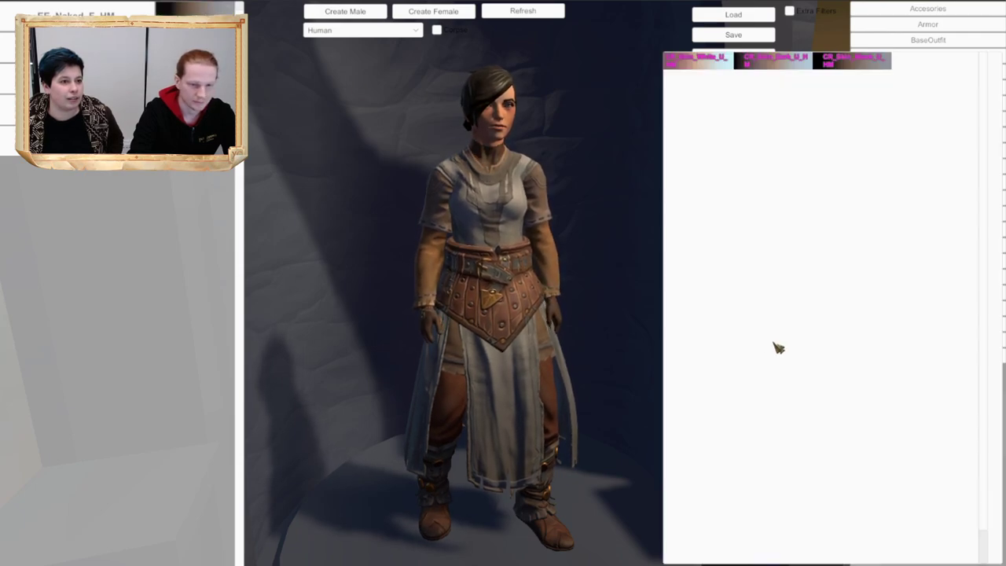
{"action": "left_click", "coordinate": [209, 12]}
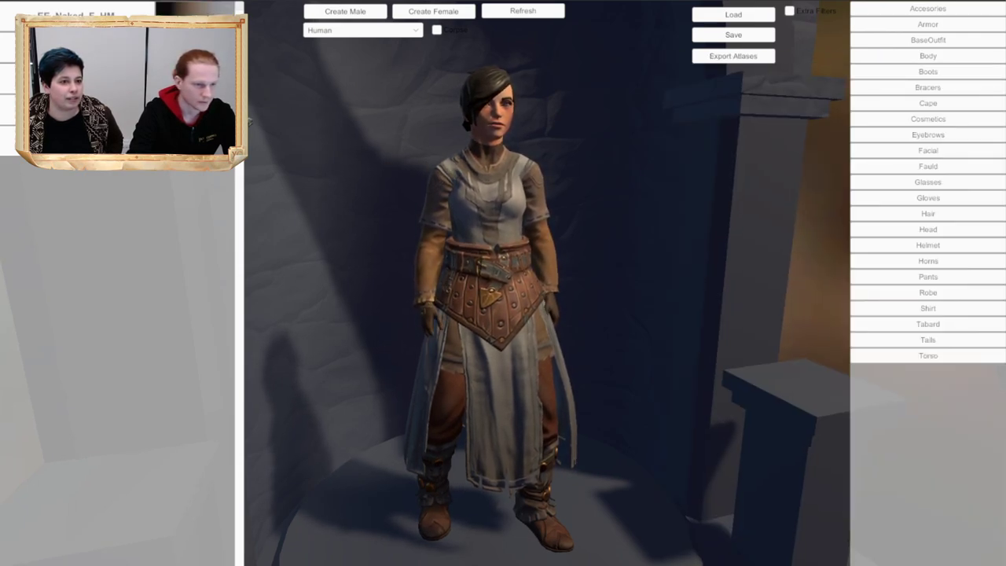
{"action": "left_click", "coordinate": [434, 12]}
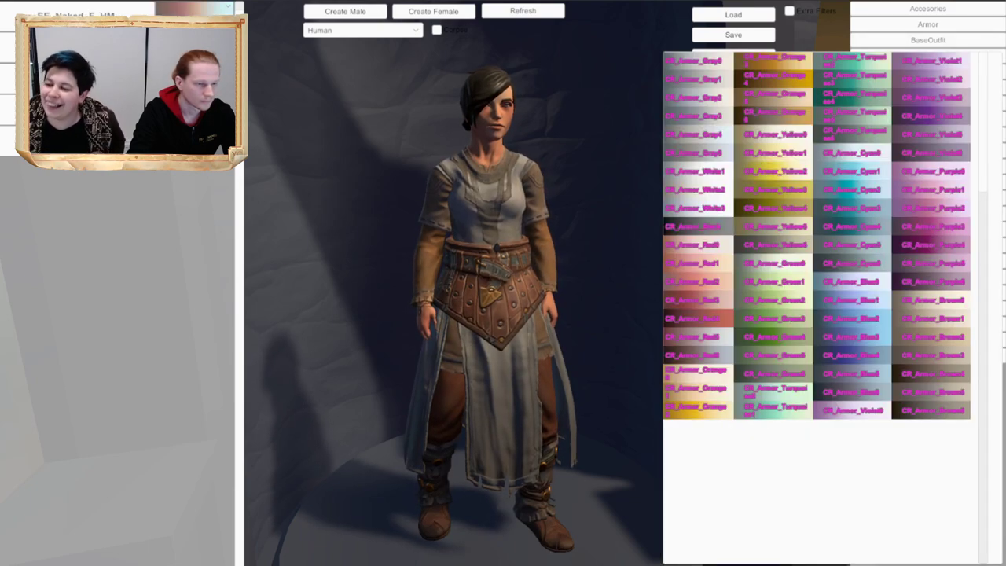
Step: Recolor the woman's robe with the black armor color and give its trim and belt a red color
{"action": "left_click", "coordinate": [692, 223]}
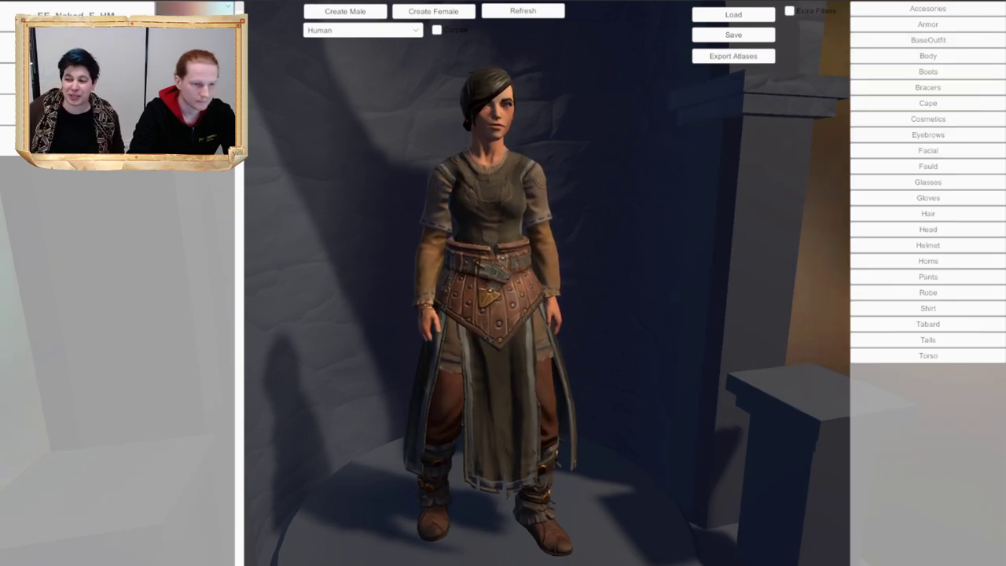
{"action": "left_click", "coordinate": [710, 275]}
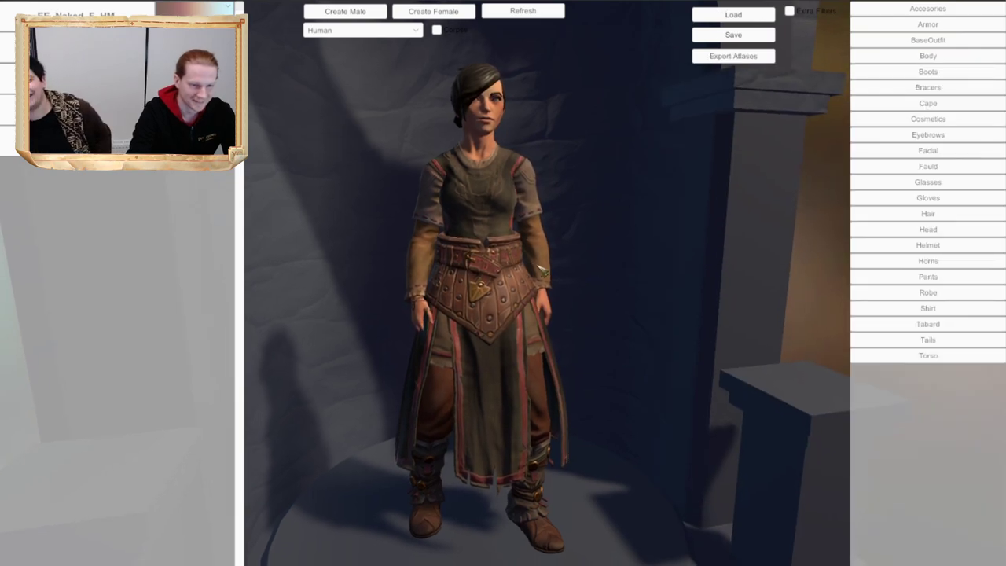
Step: Recolor the woman's robe white with CR_Armor_White2 and its trim and belt yellow with CR_Armor_Yellow2
{"action": "left_click", "coordinate": [194, 78]}
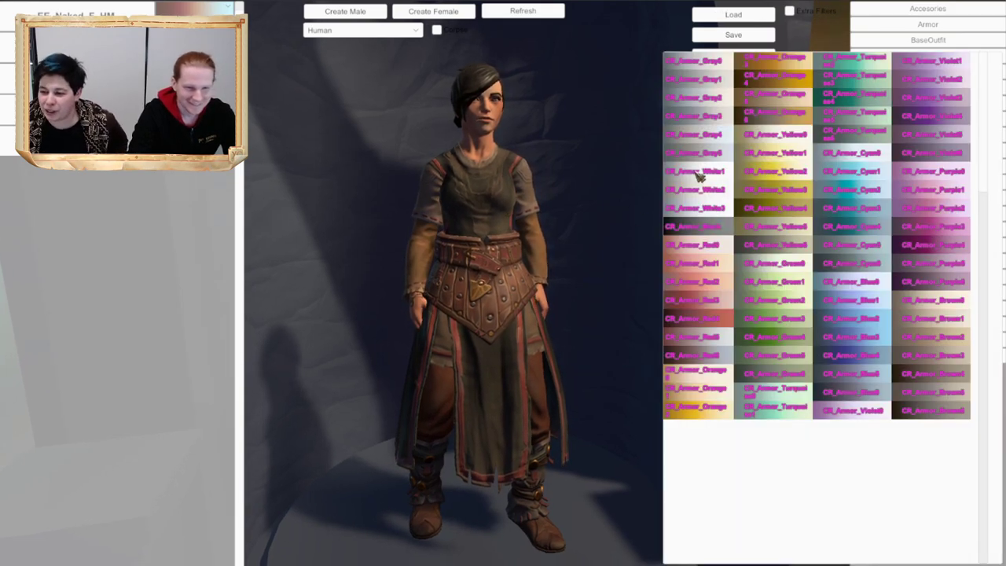
{"action": "left_click", "coordinate": [709, 189]}
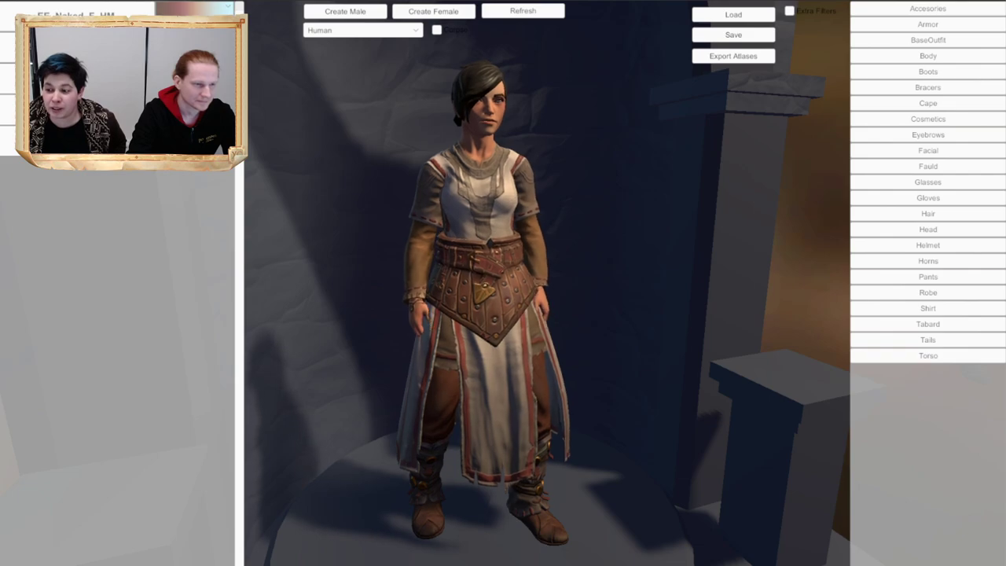
{"action": "left_click", "coordinate": [195, 110]}
{"action": "left_click", "coordinate": [785, 172]}
{"action": "left_click_drag", "start_coordinate": [528, 193], "coordinate": [503, 198]}
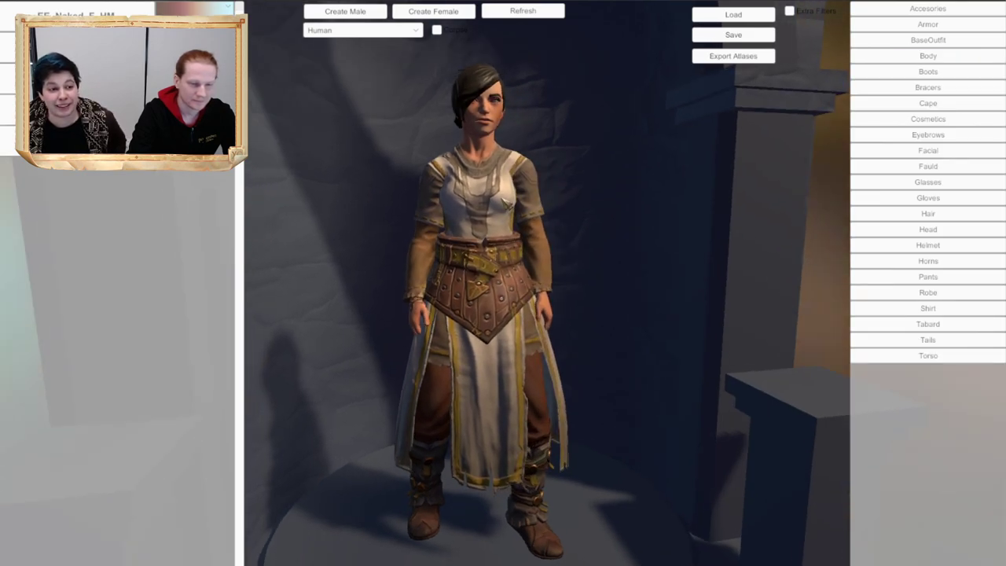
{"action": "scroll", "coordinate": [609, 212], "scroll_direction": "up", "scroll_amount": 2}
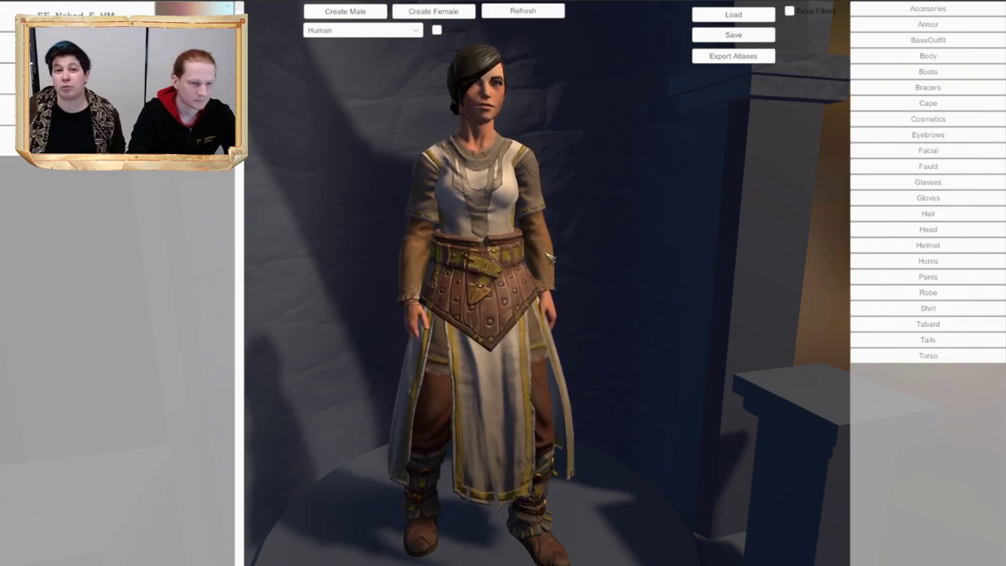
{"action": "scroll", "coordinate": [528, 263], "scroll_direction": "down", "scroll_amount": 2}
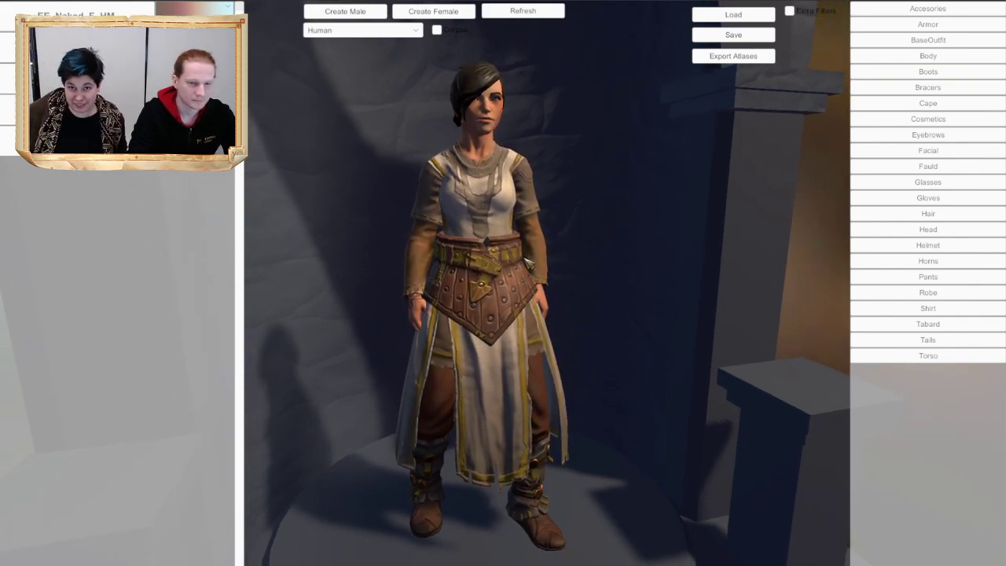
Step: Equip the woman with the golden holy full plate armor, EE_FullplateHolyGold_F_Any
{"action": "middle_click_drag", "start_coordinate": [526, 261], "coordinate": [671, 285]}
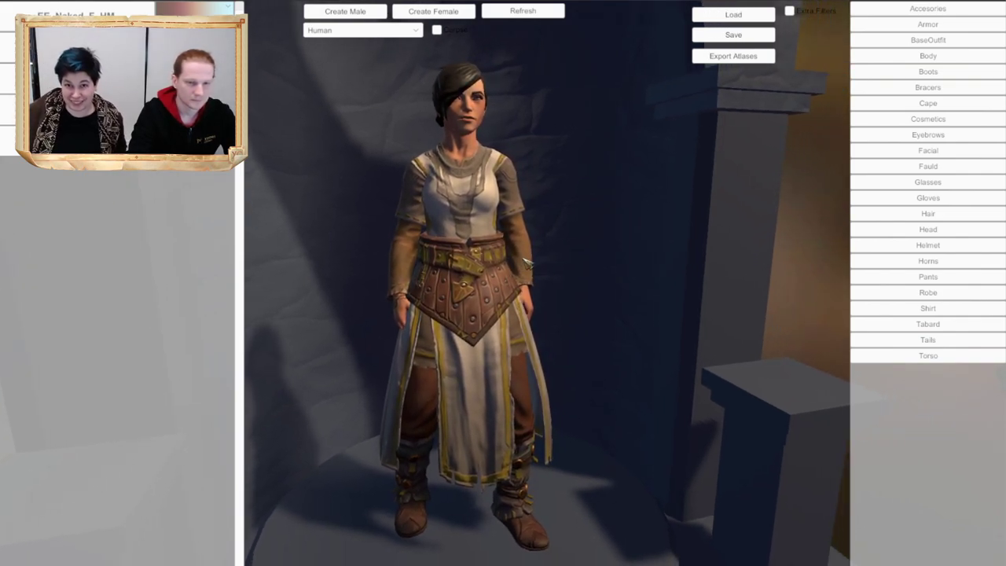
{"action": "left_click", "coordinate": [939, 26]}
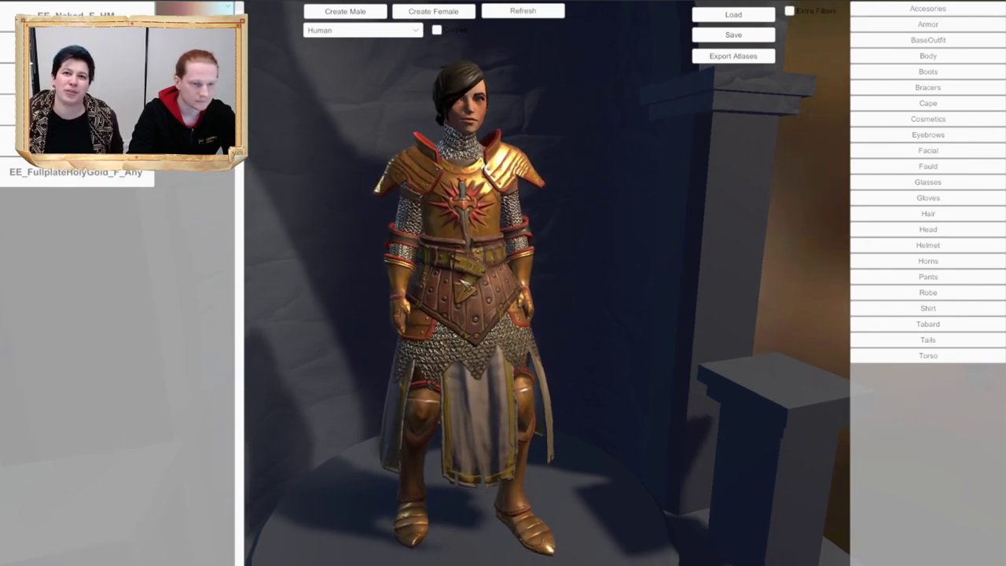
Step: Add the helmet EE_HelmetFullplateHolyGold_F_HM to the woman, remove her hair, and equip EE_PaladinAccessories_F_Any
{"action": "left_click", "coordinate": [945, 248]}
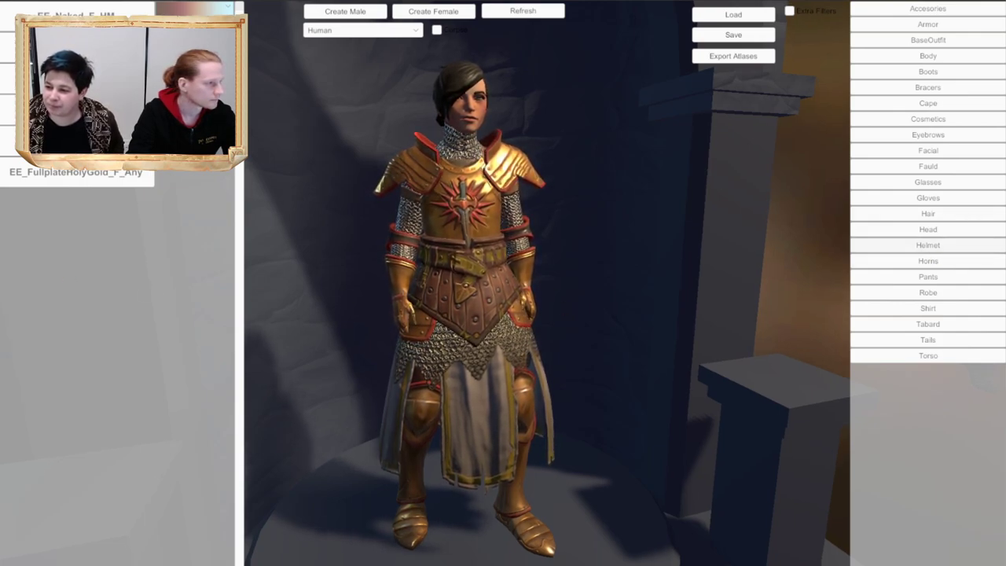
{"action": "double_click", "coordinate": [159, 341]}
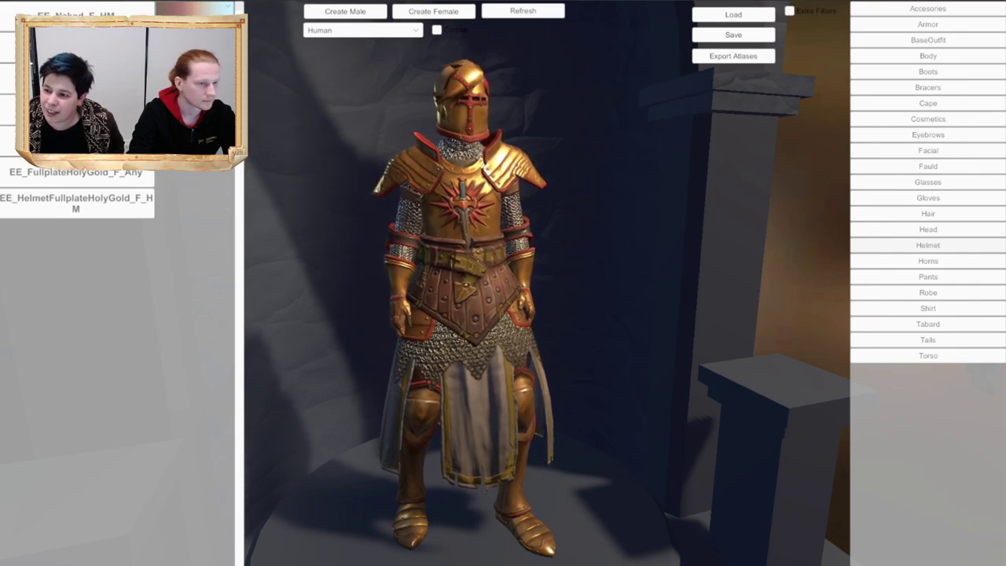
{"action": "left_click", "coordinate": [126, 141]}
{"action": "middle_click_drag", "start_coordinate": [471, 215], "coordinate": [511, 202]}
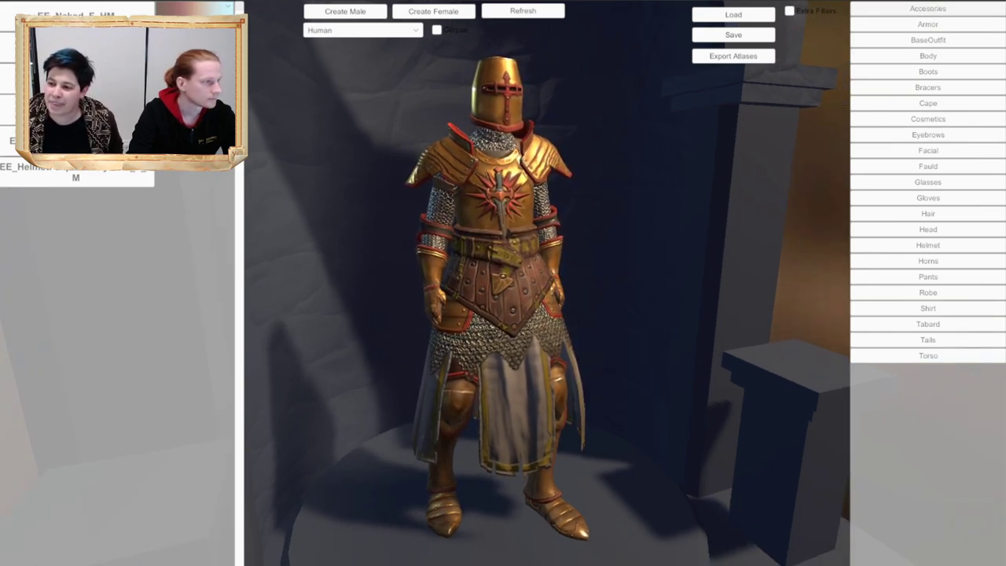
{"action": "mouse_move", "coordinate": [520, 300]}
{"action": "middle_mouse_down"}
{"action": "mouse_move", "coordinate": [538, 299]}
{"action": "mouse_move", "coordinate": [512, 298]}
{"action": "middle_mouse_up"}
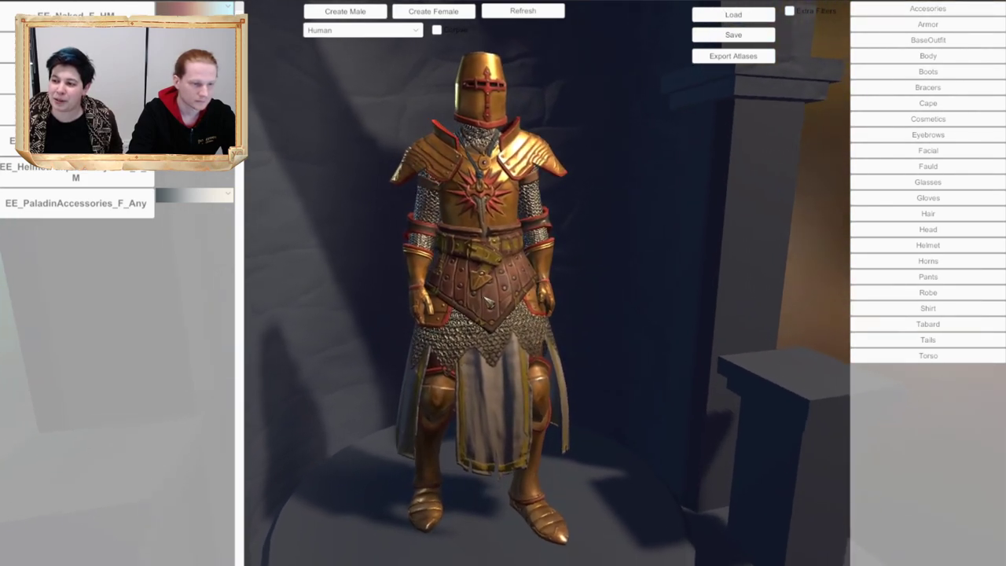
Step: Recolor the belt and cloth trim of the armored woman's outfit red
{"action": "left_click", "coordinate": [201, 196]}
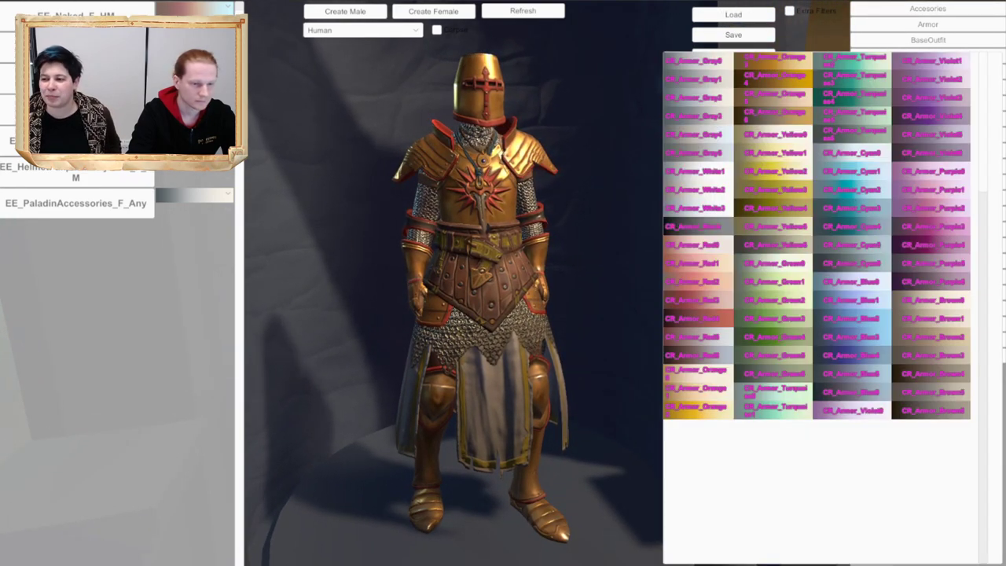
{"action": "left_click", "coordinate": [711, 279]}
Step: Examine the golden full plate set with its closed helmet, belt and red-trimmed cloth from several angles
{"action": "middle_click_drag", "start_coordinate": [591, 279], "coordinate": [597, 305]}
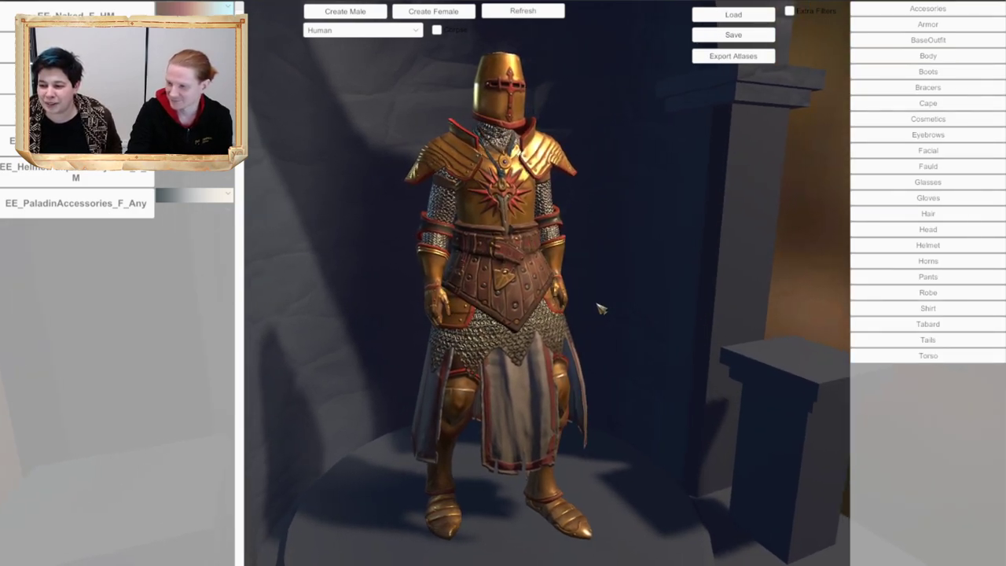
{"action": "scroll", "coordinate": [595, 303], "scroll_direction": "down", "scroll_amount": 3}
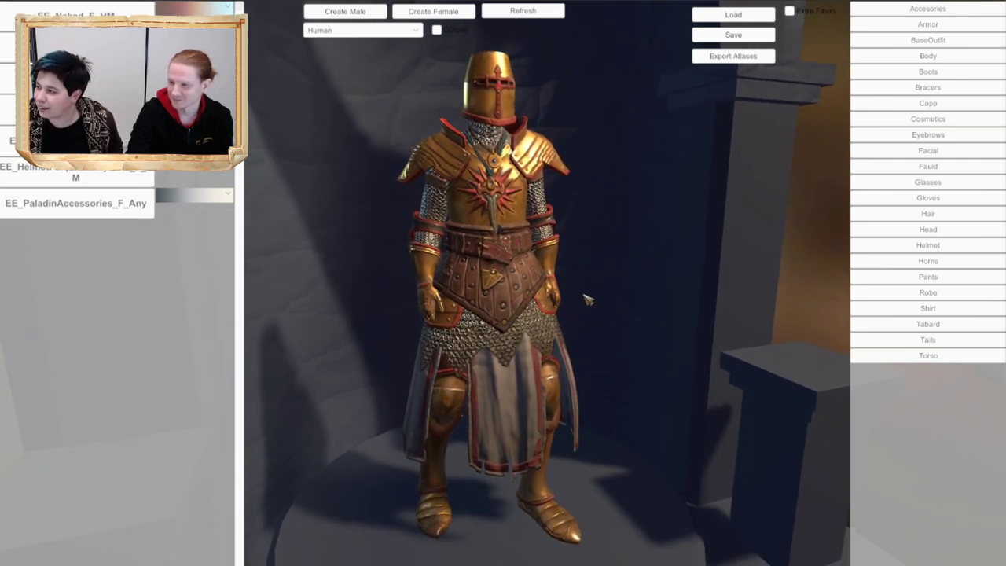
{"action": "middle_click_drag", "start_coordinate": [591, 296], "coordinate": [589, 296]}
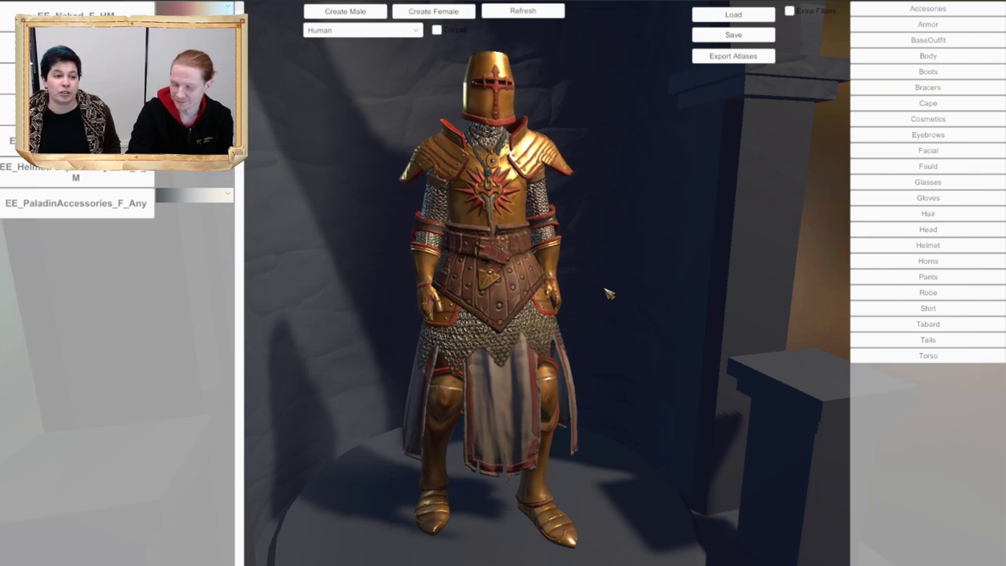
{"action": "middle_click_drag", "start_coordinate": [581, 301], "coordinate": [606, 308]}
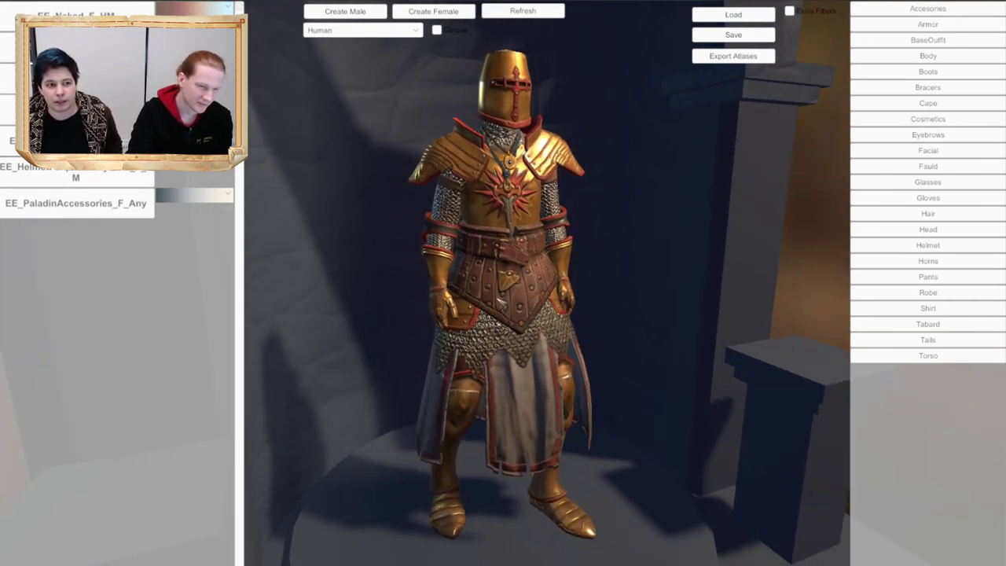
{"action": "middle_click_drag", "start_coordinate": [497, 293], "coordinate": [576, 323]}
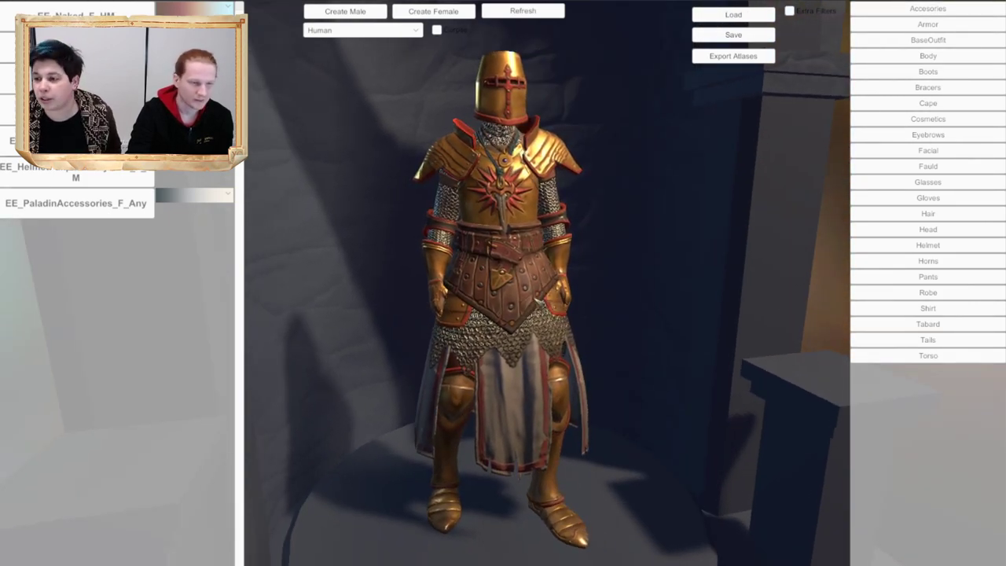
{"action": "mouse_move", "coordinate": [525, 303]}
{"action": "middle_mouse_down"}
{"action": "mouse_move", "coordinate": [559, 306]}
{"action": "mouse_move", "coordinate": [495, 300]}
{"action": "mouse_move", "coordinate": [545, 302]}
{"action": "middle_mouse_up"}
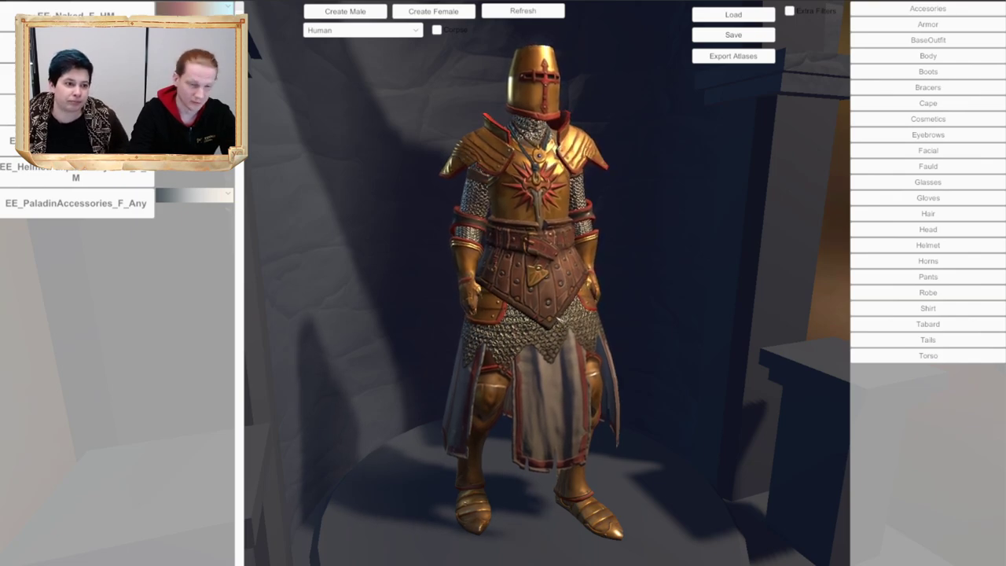
{"action": "scroll", "coordinate": [563, 295], "scroll_direction": "down", "scroll_amount": 2}
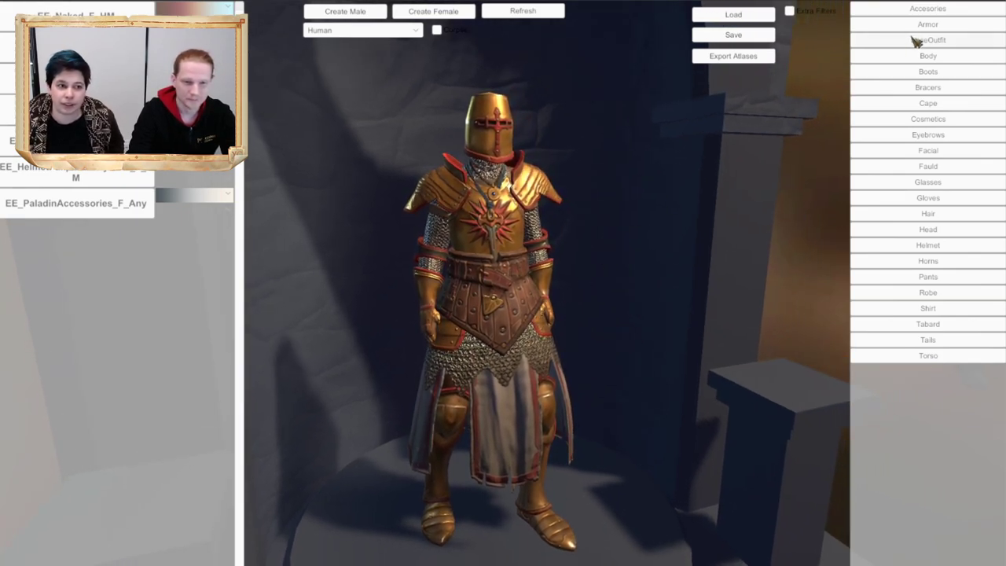
Step: Replace the full plate with EE_ChainmailCelestialMagic_F_Any and swap the helmet for the hair EE_Hair02Anevia_F_HM
{"action": "left_click", "coordinate": [945, 27]}
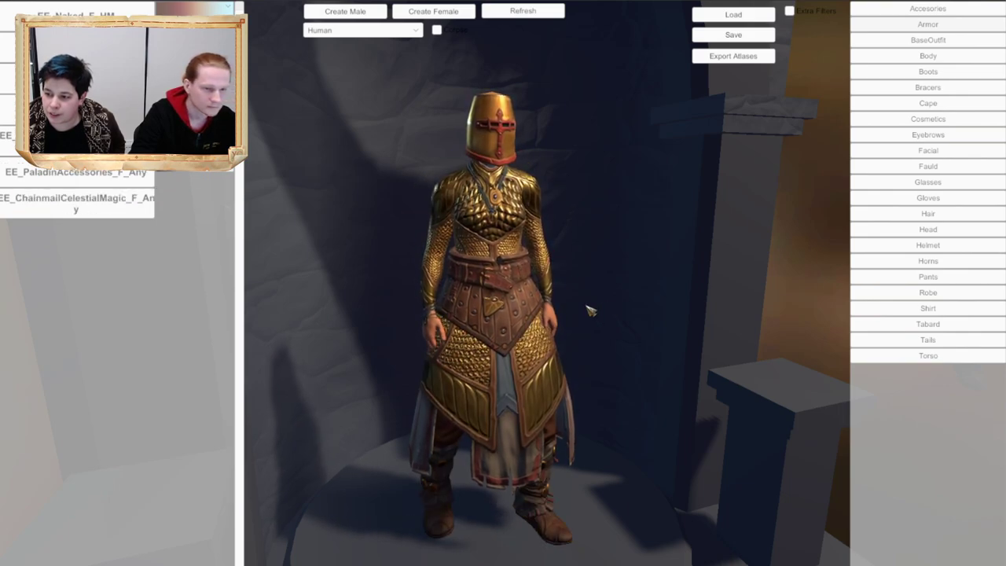
{"action": "left_click_drag", "start_coordinate": [586, 285], "coordinate": [568, 283]}
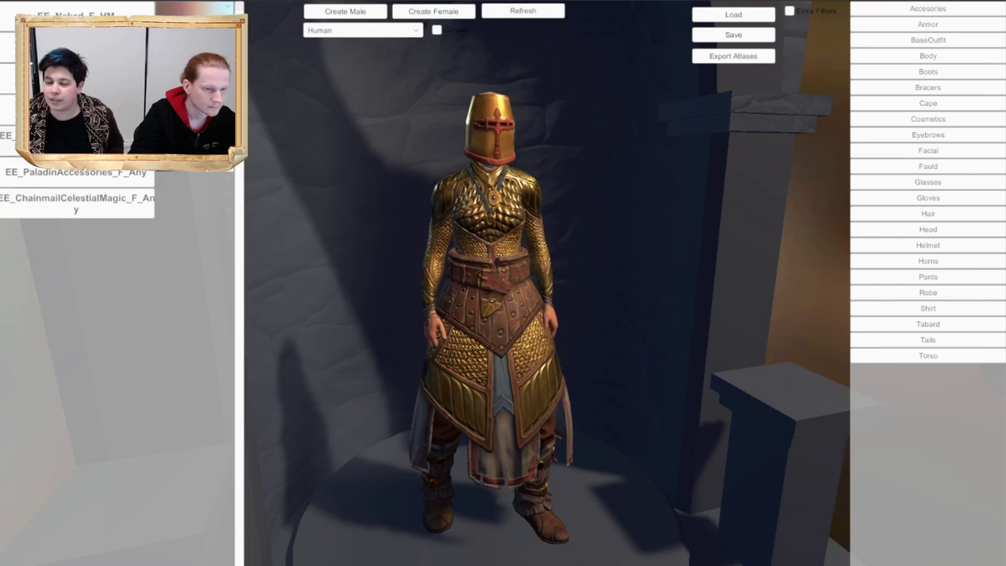
{"action": "left_click", "coordinate": [86, 141]}
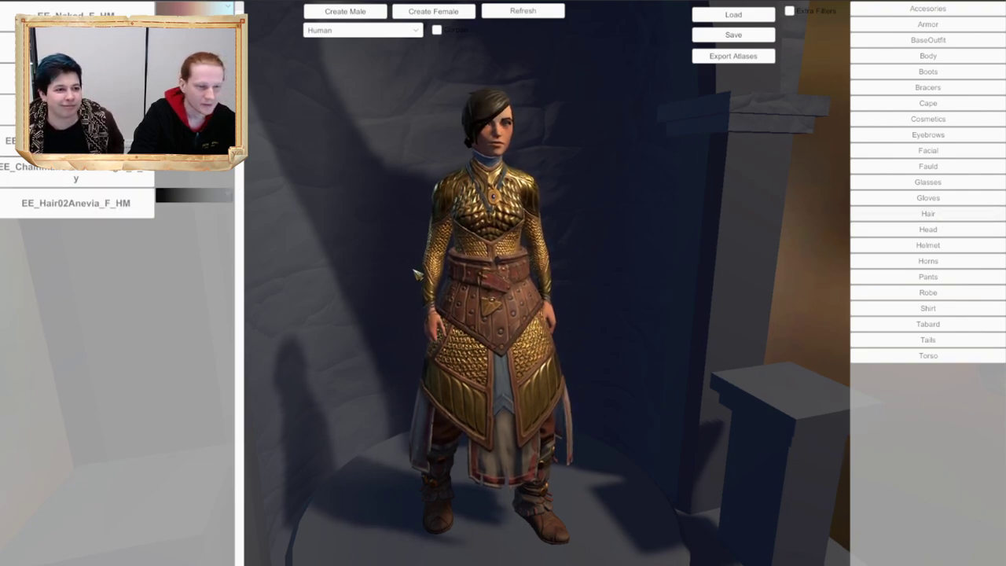
Step: Try a light brown and an auburn color on the woman's hair
{"action": "left_click", "coordinate": [206, 196]}
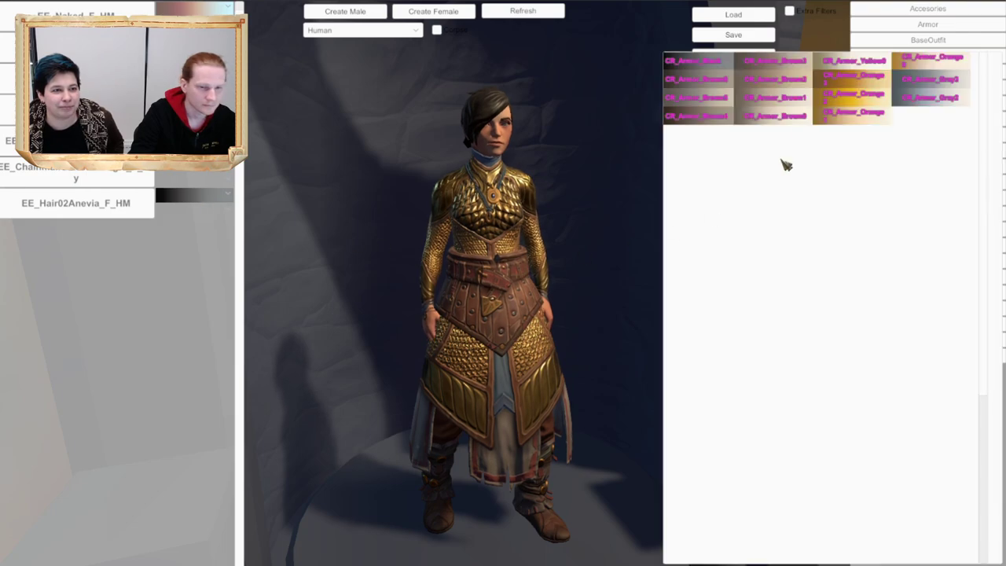
{"action": "left_click", "coordinate": [791, 90]}
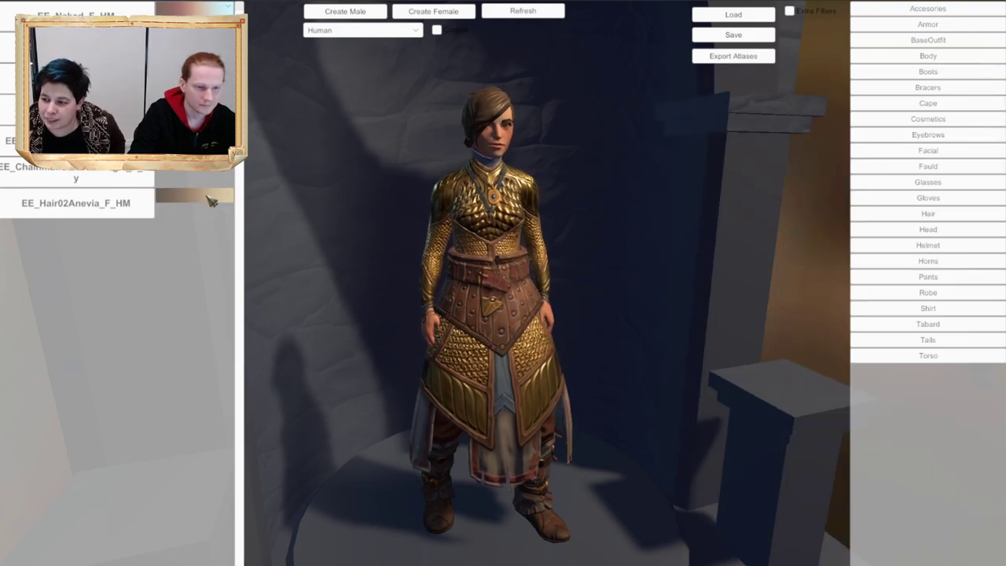
{"action": "left_click", "coordinate": [208, 197]}
{"action": "left_click", "coordinate": [850, 85]}
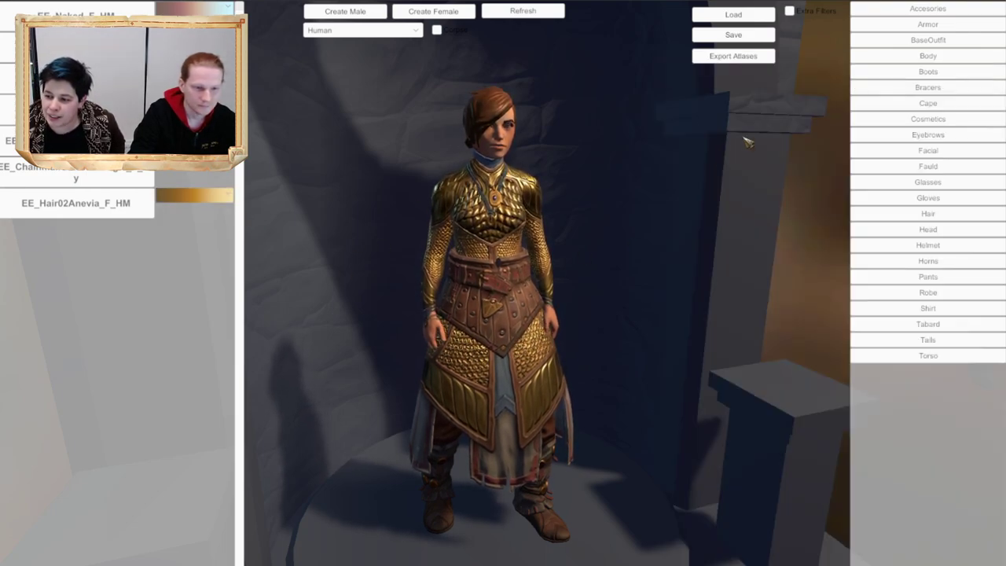
Step: Check the celestial chainmail up close and recolor the woman's hair bright orange
{"action": "middle_click_drag", "start_coordinate": [589, 201], "coordinate": [600, 276]}
{"action": "scroll", "coordinate": [662, 266], "scroll_direction": "up", "scroll_amount": 2}
{"action": "scroll", "coordinate": [600, 275], "scroll_direction": "up", "scroll_amount": 5}
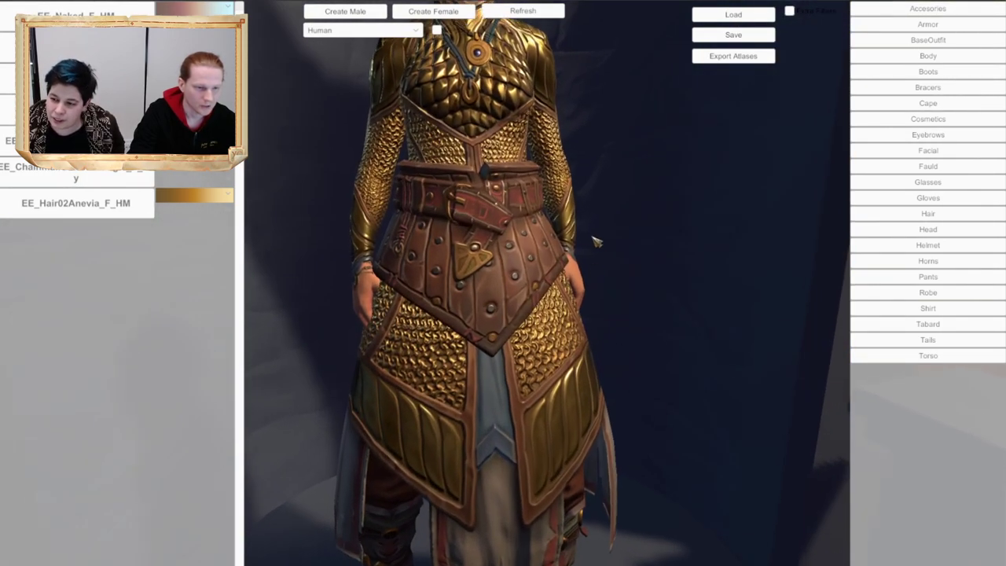
{"action": "middle_click_drag", "start_coordinate": [595, 241], "coordinate": [597, 256]}
{"action": "middle_click_drag", "start_coordinate": [503, 253], "coordinate": [595, 278]}
{"action": "scroll", "coordinate": [600, 284], "scroll_direction": "down", "scroll_amount": 4}
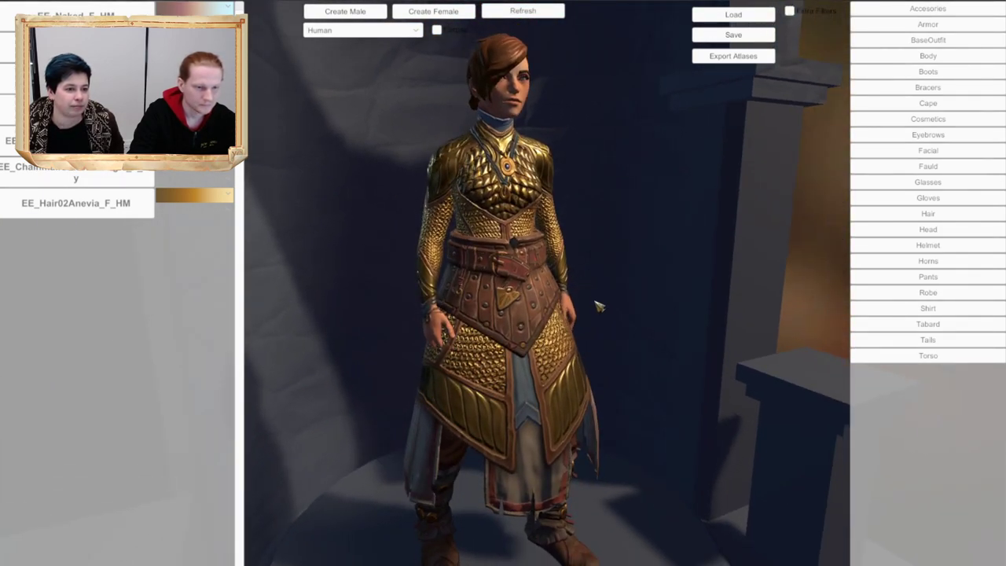
{"action": "left_click", "coordinate": [193, 195]}
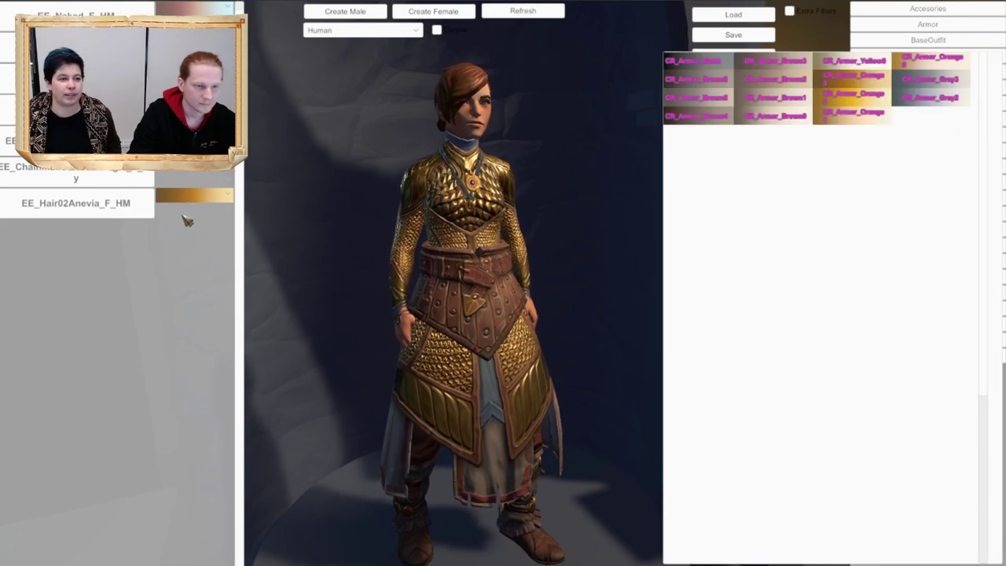
{"action": "left_click", "coordinate": [855, 94]}
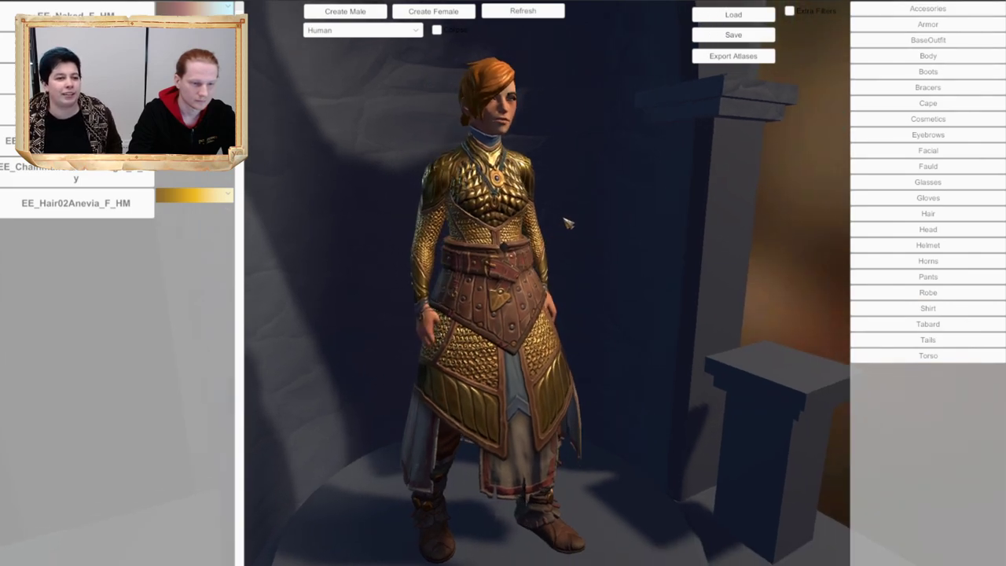
Step: Replace the woman's celestial chainmail with the mithral full plate EE_FullplateMithralArcane_F_Any
{"action": "middle_click_drag", "start_coordinate": [598, 272], "coordinate": [613, 297]}
{"action": "scroll", "coordinate": [613, 297], "scroll_direction": "up", "scroll_amount": 2}
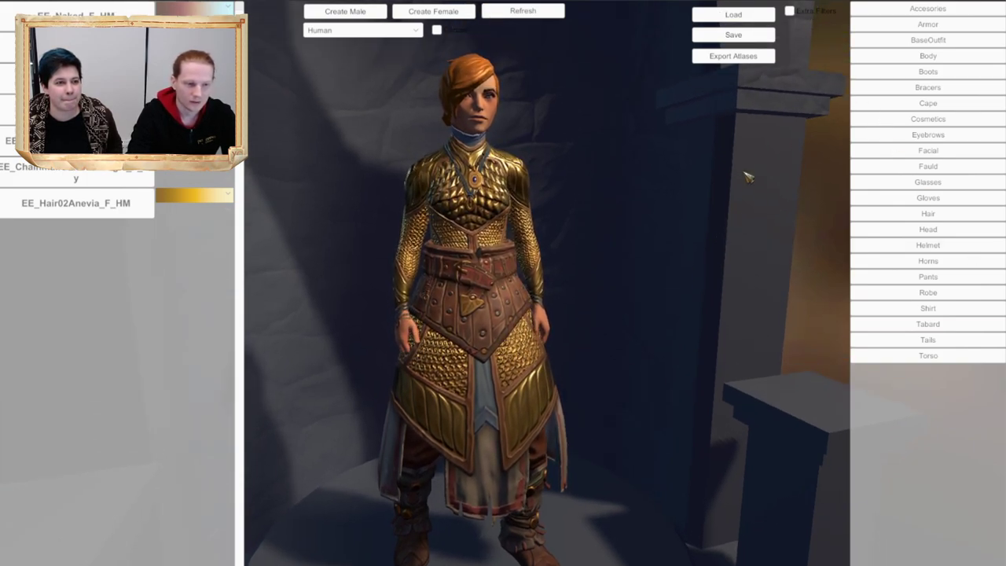
{"action": "left_click_drag", "start_coordinate": [737, 190], "coordinate": [788, 157]}
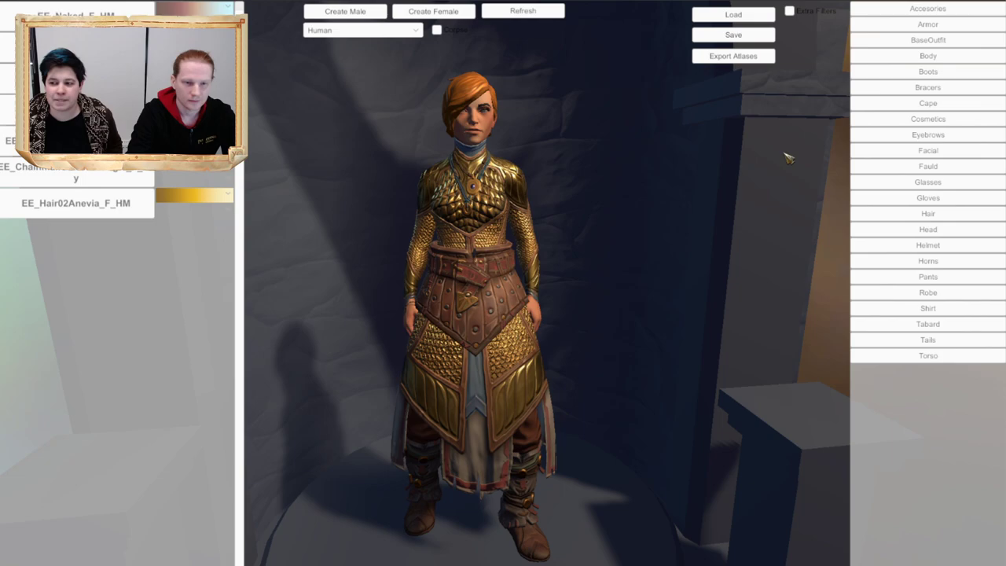
{"action": "left_click", "coordinate": [945, 27]}
{"action": "left_click", "coordinate": [690, 115]}
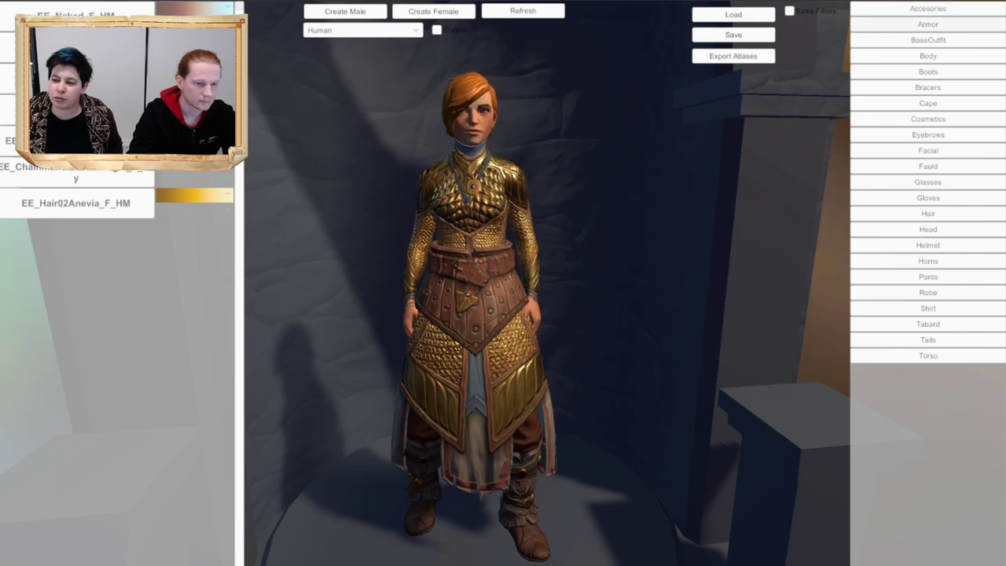
{"action": "key", "text": "Right"}
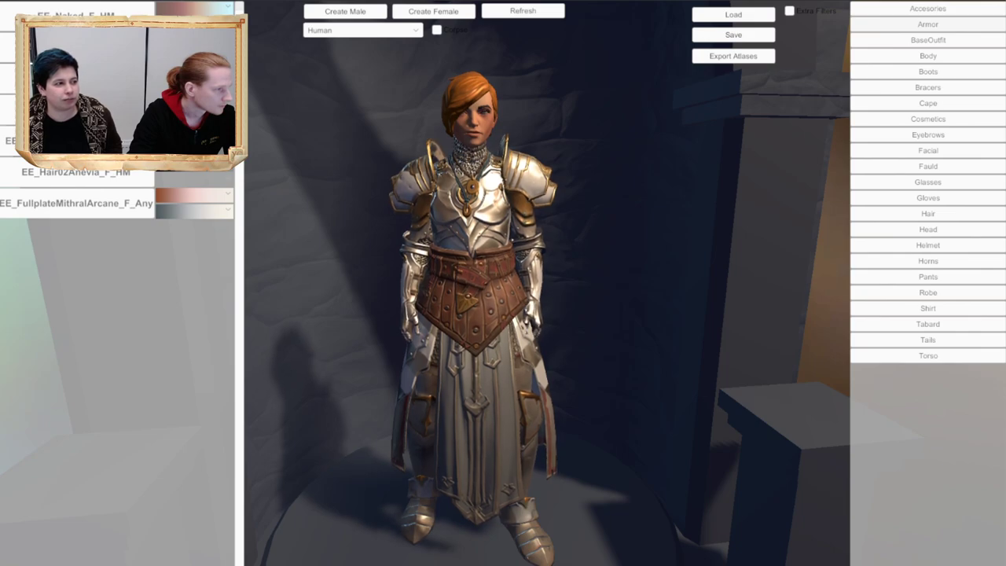
Step: Create a male human character
{"action": "middle_click_drag", "start_coordinate": [497, 274], "coordinate": [385, 57]}
{"action": "left_click", "coordinate": [389, 33]}
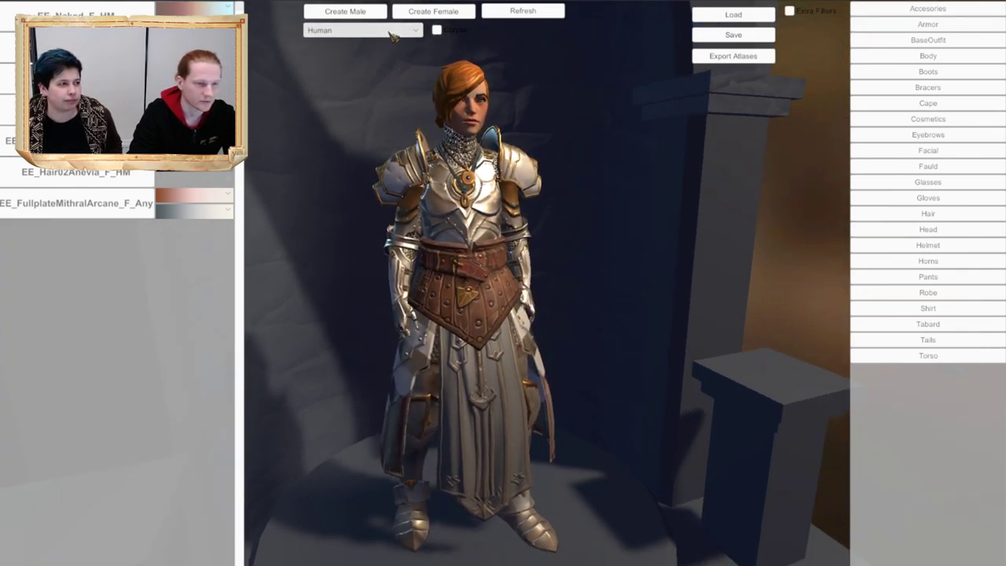
{"action": "left_click", "coordinate": [389, 33]}
{"action": "left_click", "coordinate": [361, 11]}
{"action": "left_click", "coordinate": [363, 12]}
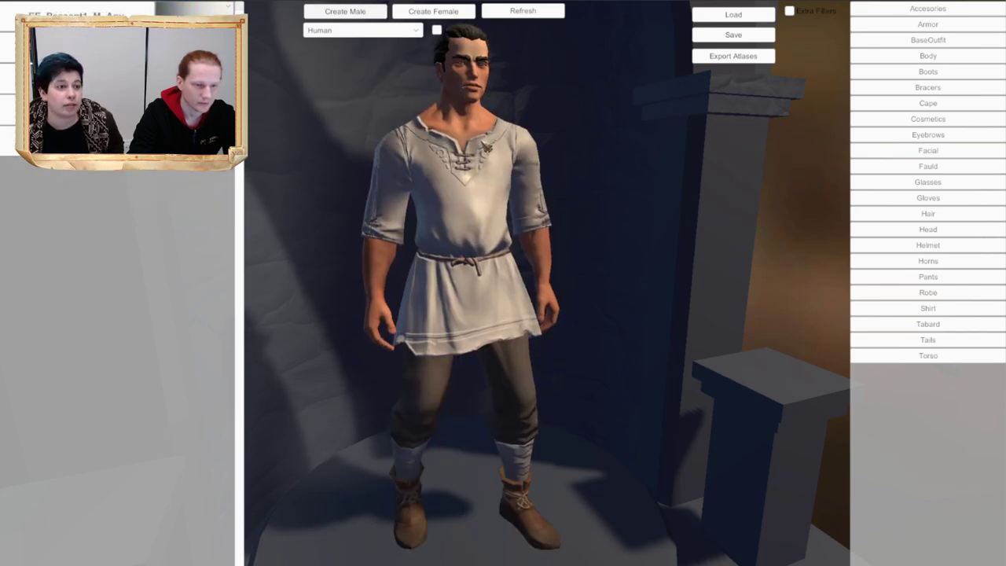
Step: Try the red arcane robe EE_RobeArcane2Red_M_Any on the man
{"action": "left_click", "coordinate": [945, 28]}
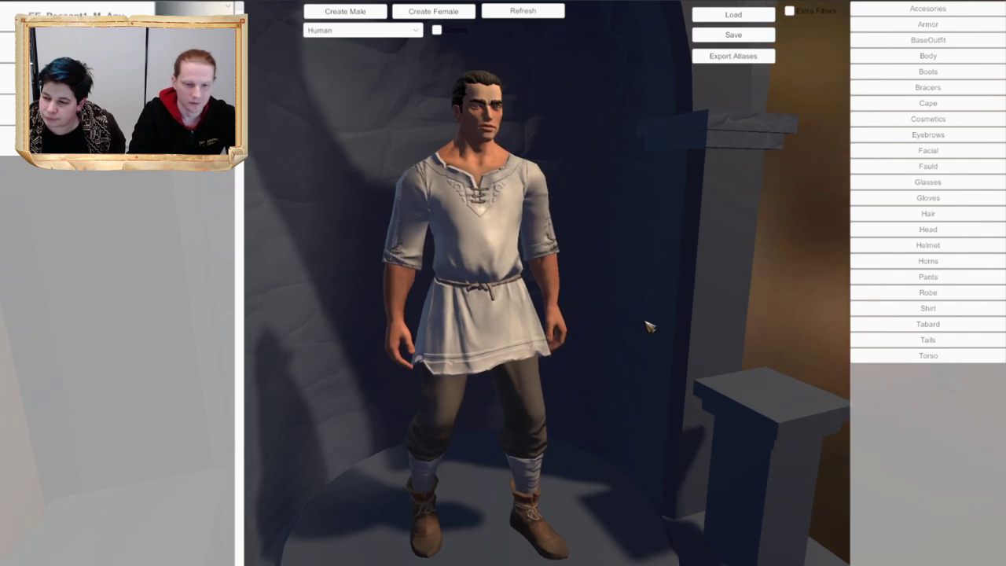
{"action": "left_click", "coordinate": [933, 296]}
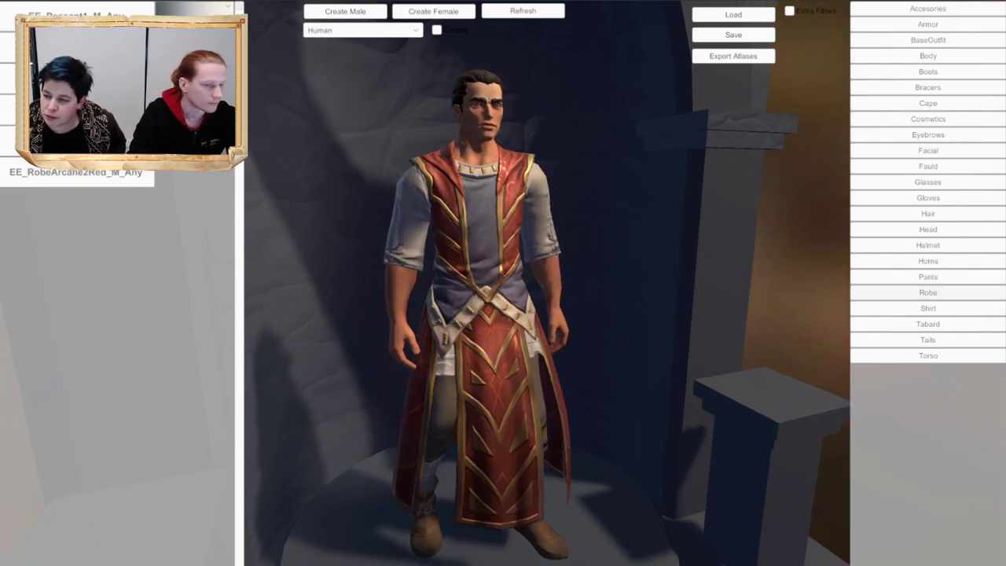
Step: Dress the man in EE_Cleric_M_Any and EE_ClericAccessories_M_Any in place of the red arcane robe
{"action": "mouse_move", "coordinate": [447, 263]}
{"action": "left_mouse_down"}
{"action": "mouse_move", "coordinate": [462, 273]}
{"action": "mouse_move", "coordinate": [437, 253]}
{"action": "left_mouse_up"}
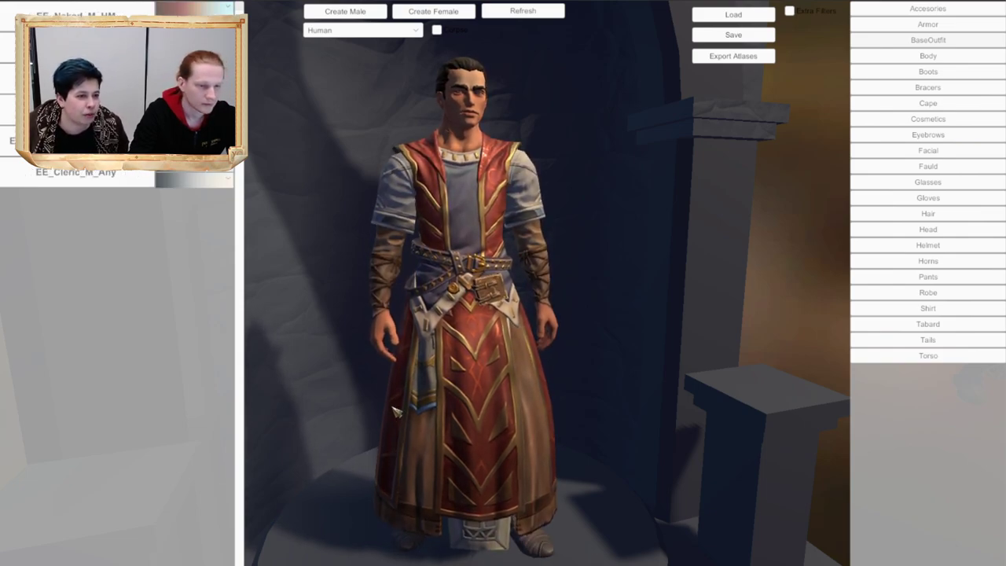
{"action": "scroll", "coordinate": [466, 374], "scroll_direction": "down", "scroll_amount": 3}
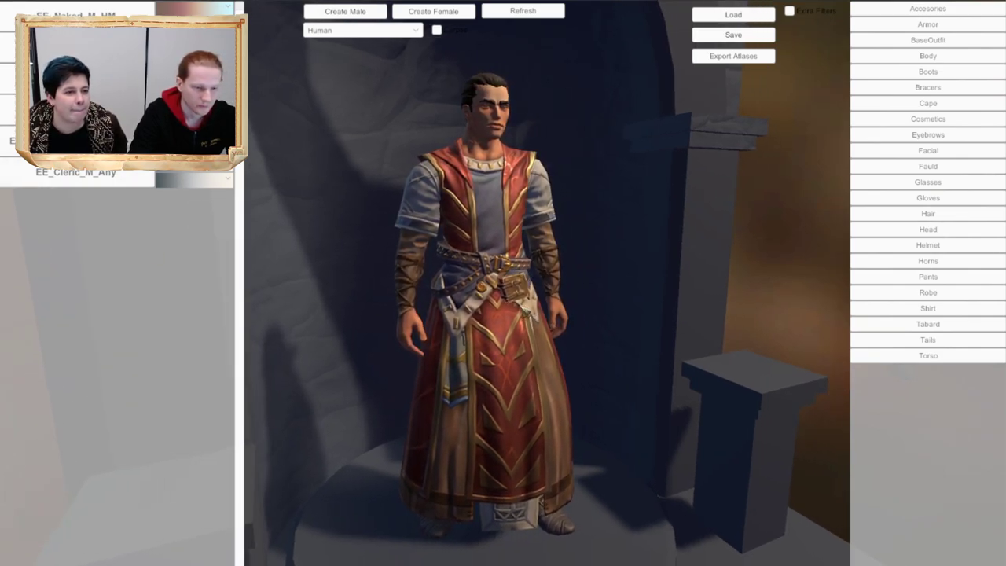
{"action": "left_click", "coordinate": [77, 174]}
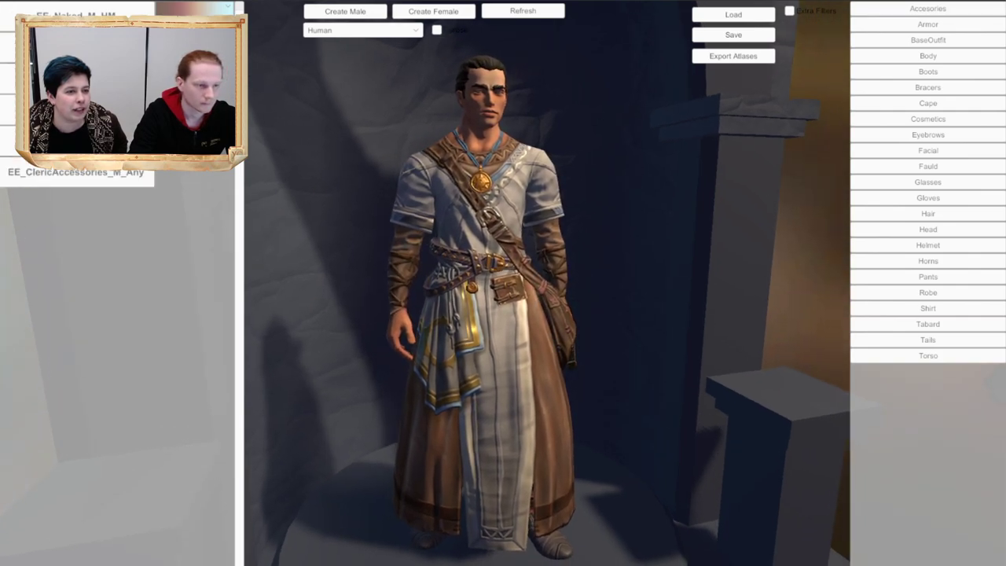
Step: Recolor the fabric of the man's cleric outfit red and its trim stripes black
{"action": "left_click", "coordinate": [223, 163]}
{"action": "left_click", "coordinate": [704, 271]}
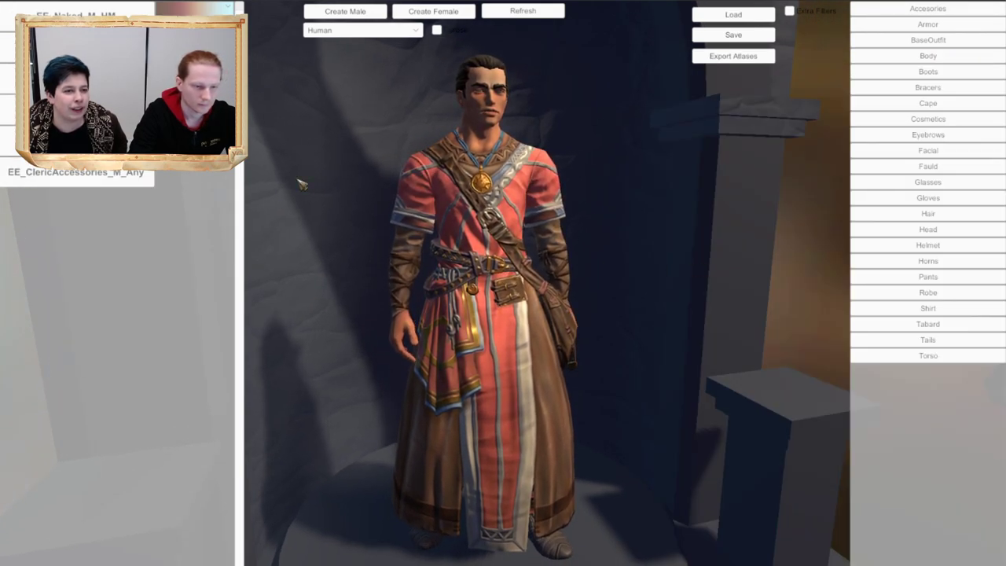
{"action": "left_click", "coordinate": [223, 147]}
{"action": "left_click", "coordinate": [708, 228]}
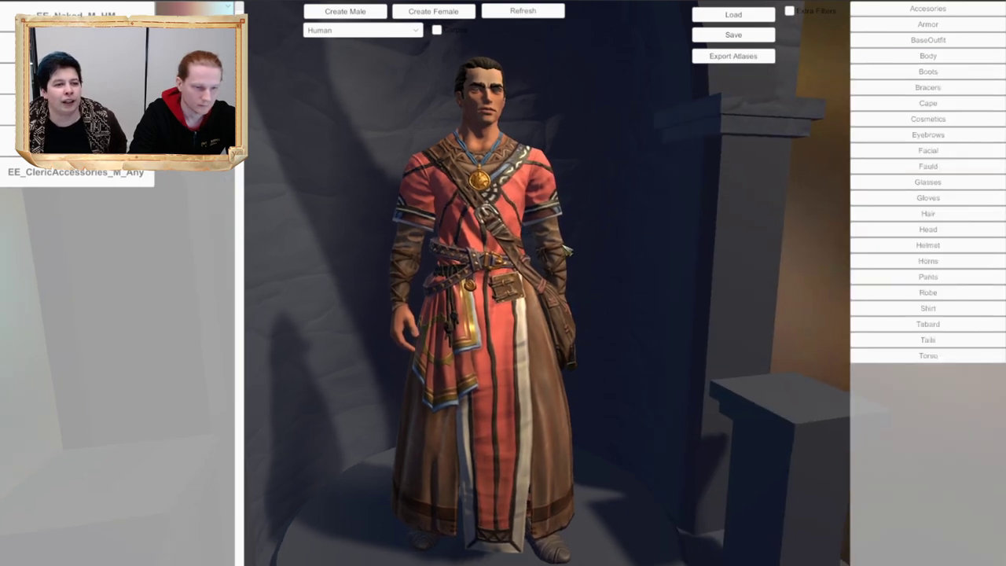
Step: Recolor the fabric of the man's cleric outfit white and its trim stripes red
{"action": "left_click", "coordinate": [223, 148]}
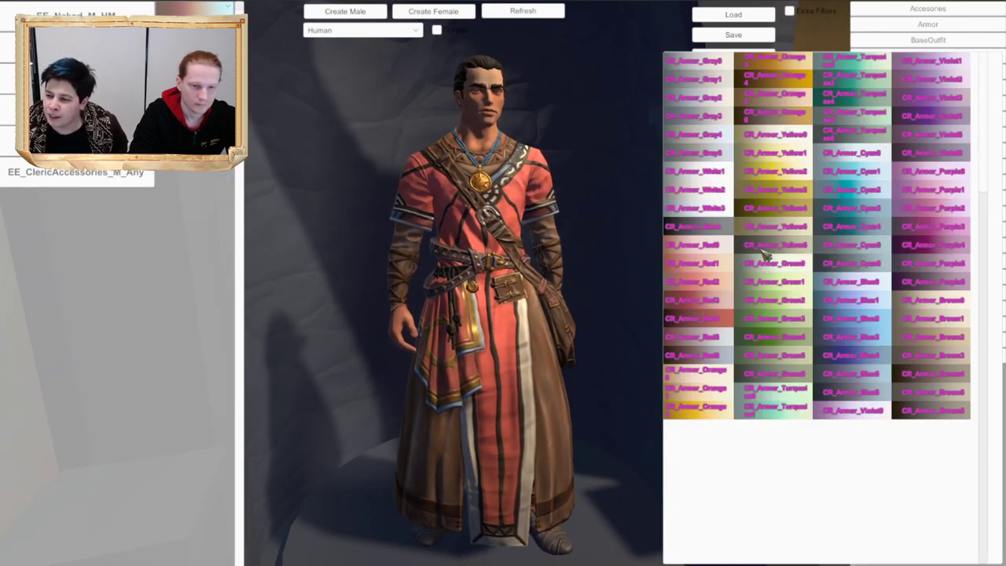
{"action": "left_click", "coordinate": [702, 185]}
{"action": "left_click", "coordinate": [224, 148]}
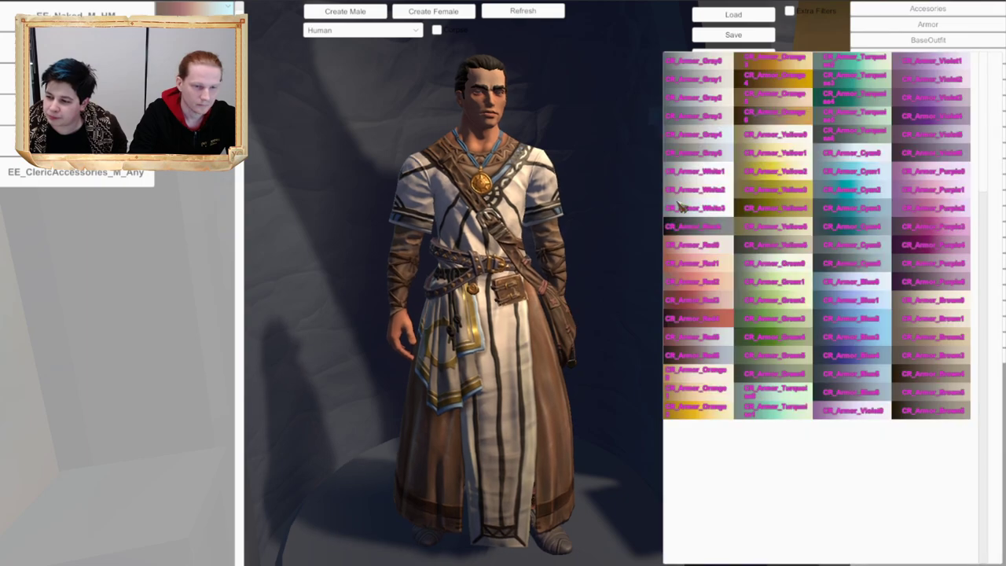
{"action": "left_click", "coordinate": [714, 283]}
{"action": "middle_click_drag", "start_coordinate": [714, 283], "coordinate": [817, 252]}
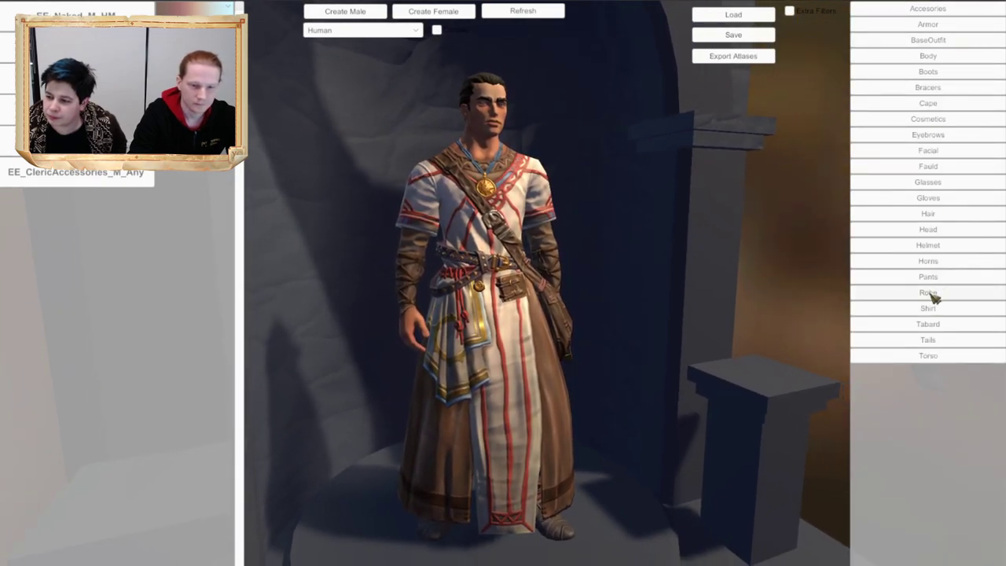
Step: Layer the red arcane robe EE_RobeArcane2Red_M_Any over the man's cleric outfit and inspect the combination
{"action": "left_click_drag", "start_coordinate": [927, 295], "coordinate": [378, 285]}
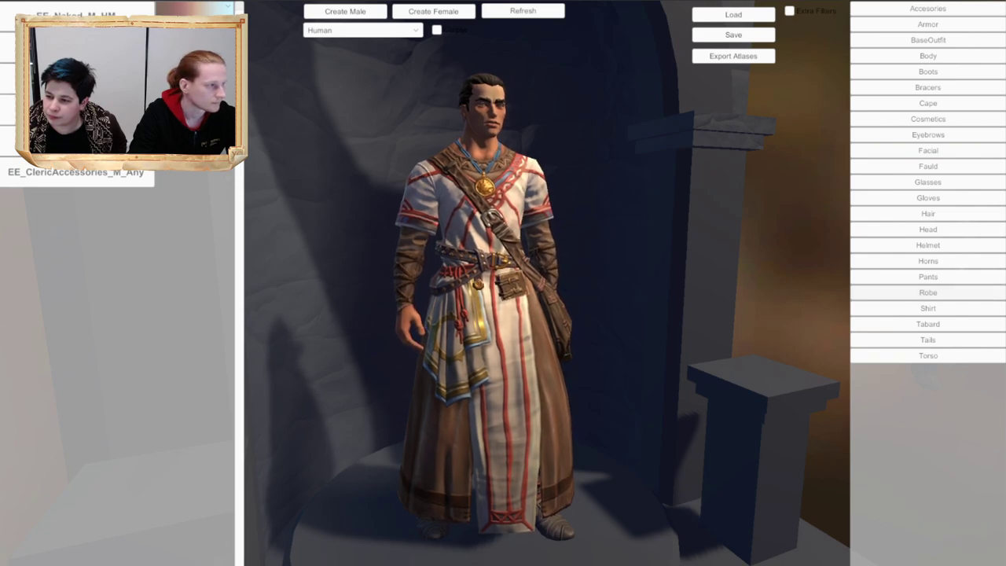
{"action": "middle_click_drag", "start_coordinate": [786, 283], "coordinate": [628, 291]}
{"action": "middle_click_drag", "start_coordinate": [581, 307], "coordinate": [620, 308]}
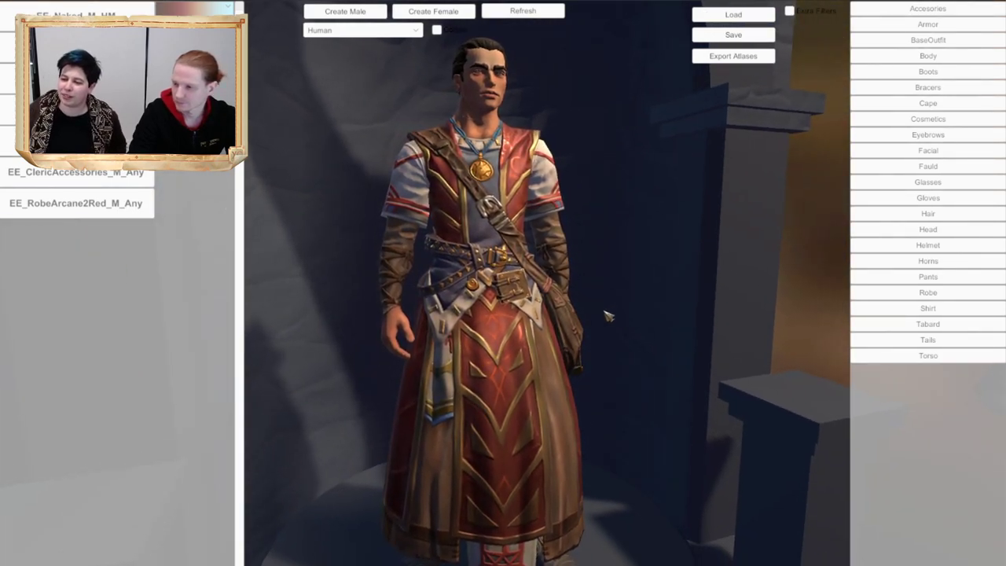
{"action": "scroll", "coordinate": [601, 317], "scroll_direction": "up", "scroll_amount": 1}
{"action": "scroll", "coordinate": [588, 318], "scroll_direction": "down", "scroll_amount": 2}
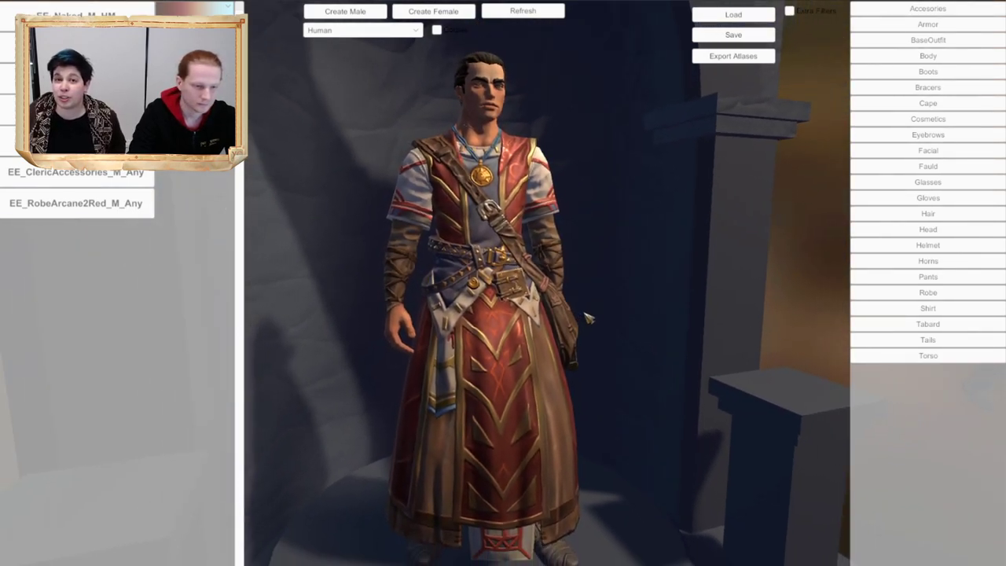
{"action": "mouse_move", "coordinate": [588, 318]}
{"action": "middle_mouse_down"}
{"action": "mouse_move", "coordinate": [628, 323]}
{"action": "mouse_move", "coordinate": [561, 327]}
{"action": "mouse_move", "coordinate": [575, 328]}
{"action": "middle_mouse_up"}
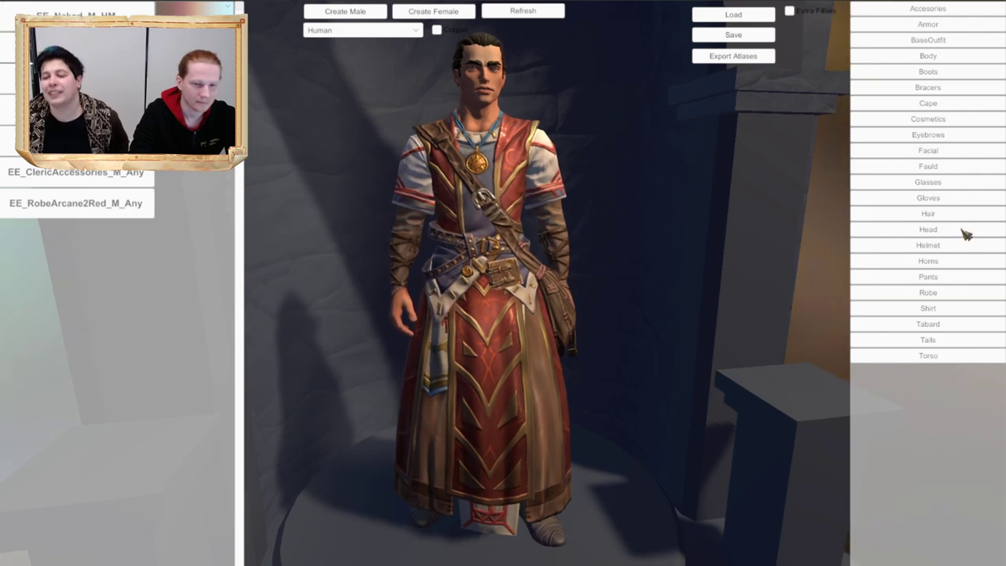
Step: Add the EE_Beard01Medium_M_HM beard to the man and color his hair and beard brown
{"action": "left_click", "coordinate": [935, 151]}
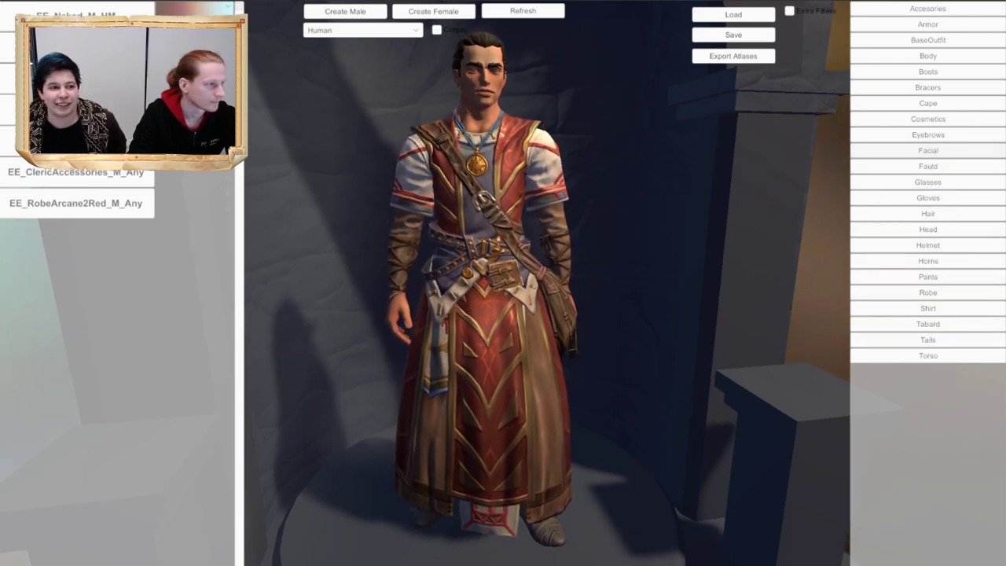
{"action": "middle_click_drag", "start_coordinate": [325, 288], "coordinate": [294, 182]}
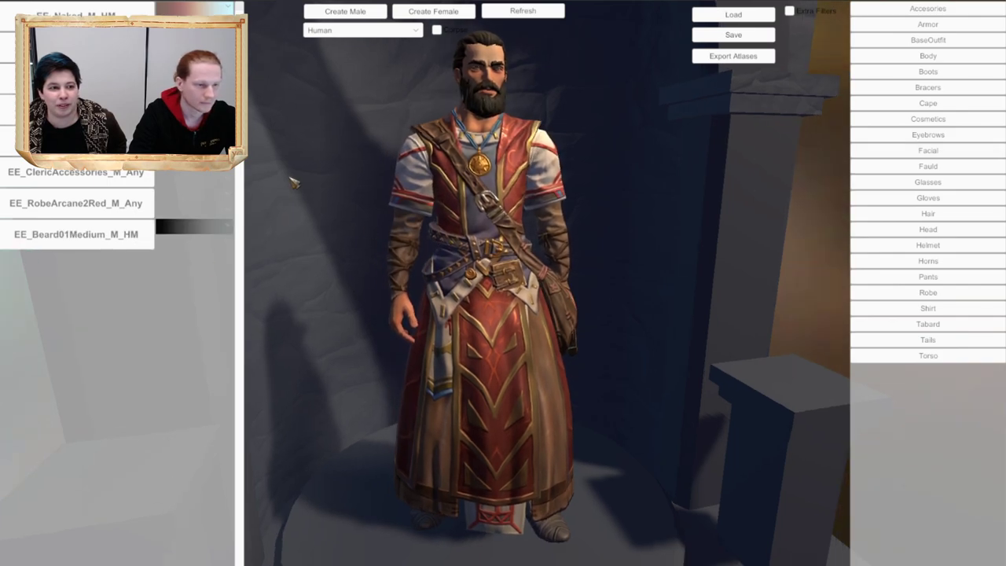
{"action": "left_click", "coordinate": [927, 183]}
{"action": "left_click", "coordinate": [778, 89]}
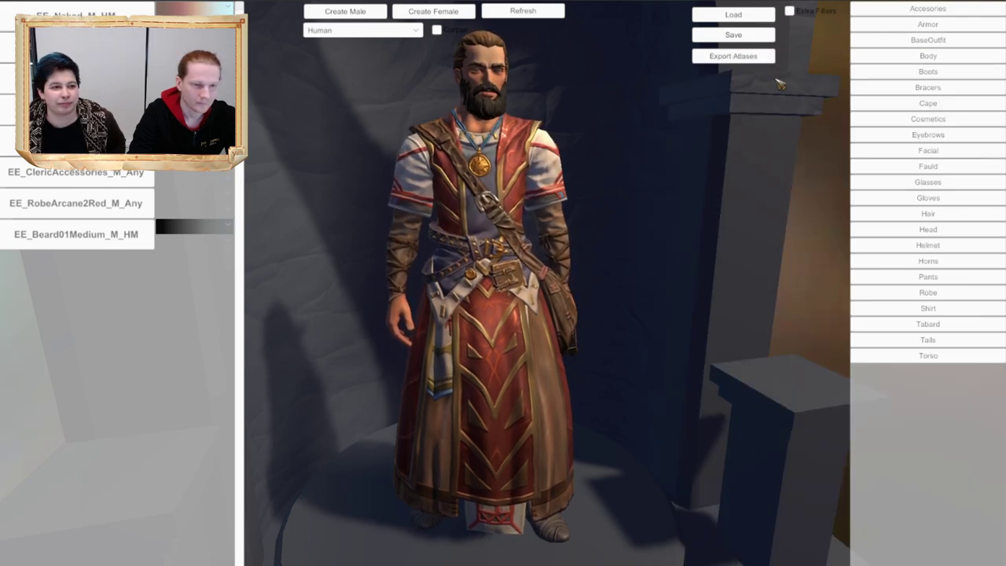
{"action": "left_click", "coordinate": [193, 226]}
{"action": "left_click", "coordinate": [774, 86]}
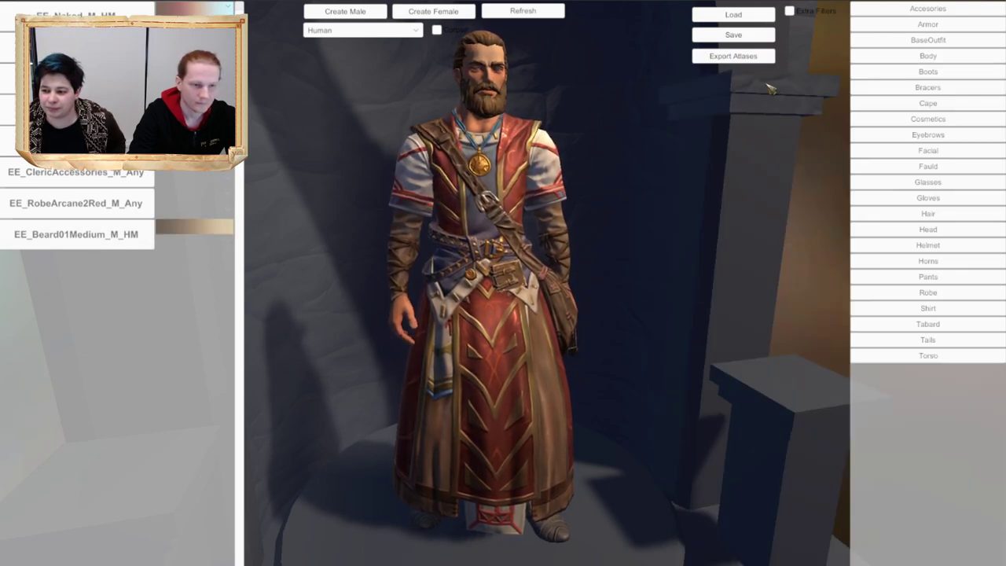
Step: Try the dark skin color on the man and view it with the full outfit
{"action": "middle_click_drag", "start_coordinate": [479, 216], "coordinate": [595, 360]}
{"action": "scroll", "coordinate": [568, 285], "scroll_direction": "up", "scroll_amount": 5}
{"action": "scroll", "coordinate": [531, 307], "scroll_direction": "up", "scroll_amount": 2}
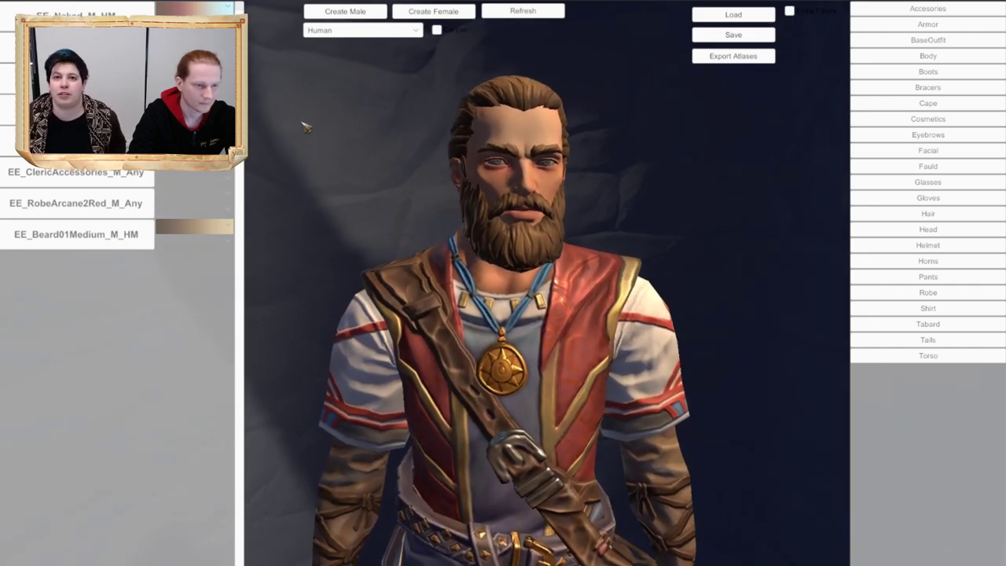
{"action": "left_click", "coordinate": [207, 10]}
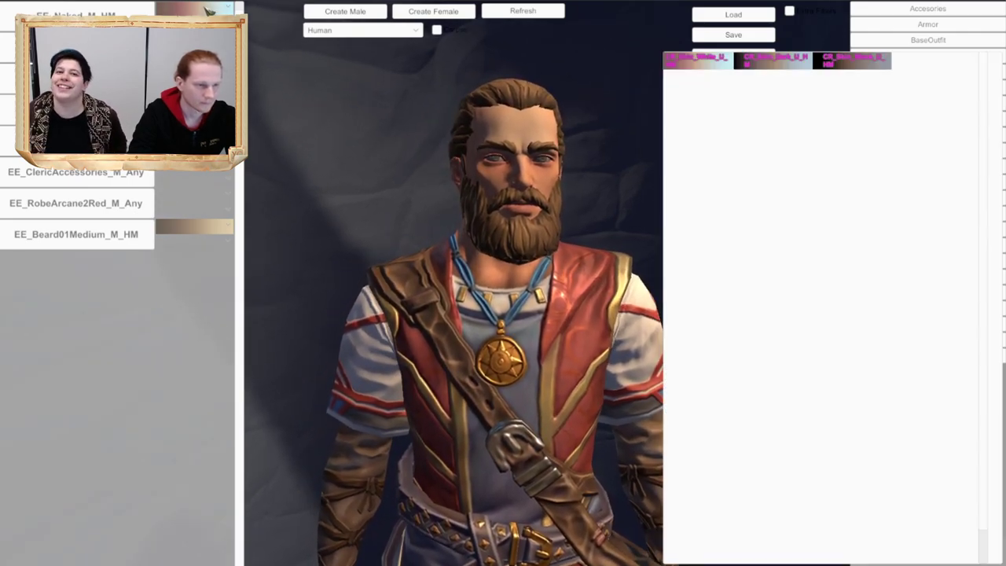
{"action": "left_click", "coordinate": [845, 63]}
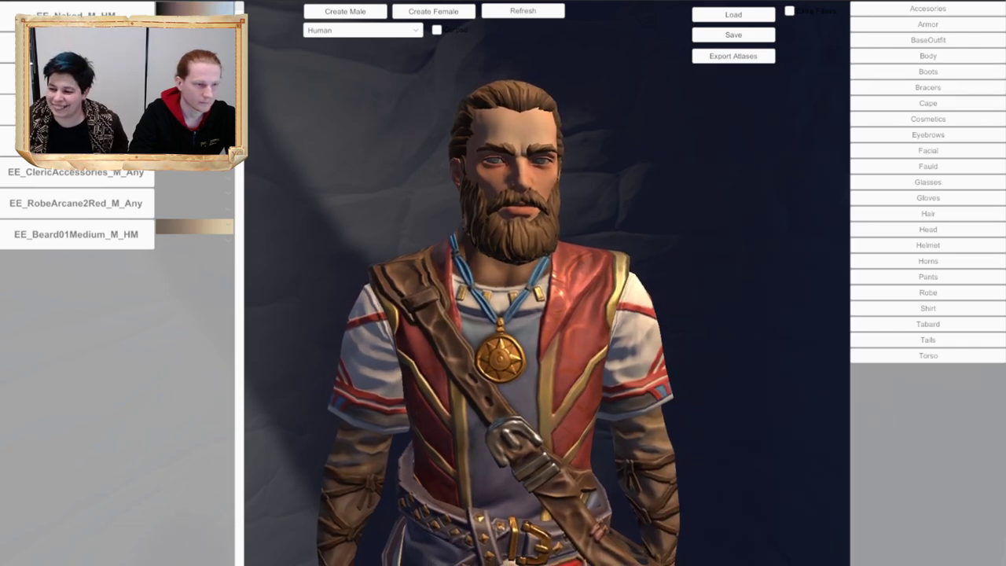
{"action": "left_click", "coordinate": [206, 10]}
{"action": "left_click", "coordinate": [778, 65]}
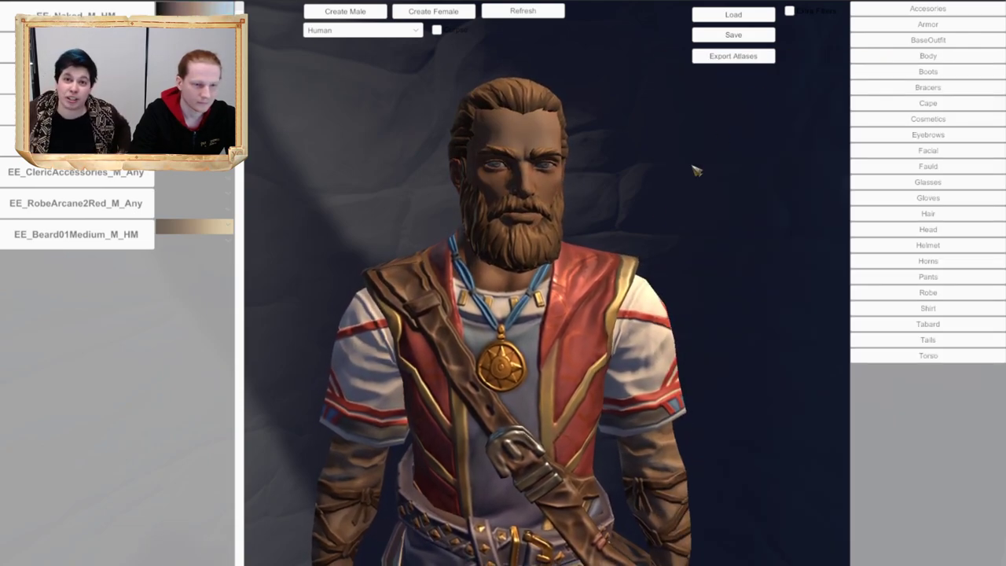
{"action": "scroll", "coordinate": [679, 213], "scroll_direction": "down", "scroll_amount": 5}
{"action": "middle_click_drag", "start_coordinate": [678, 216], "coordinate": [661, 307]}
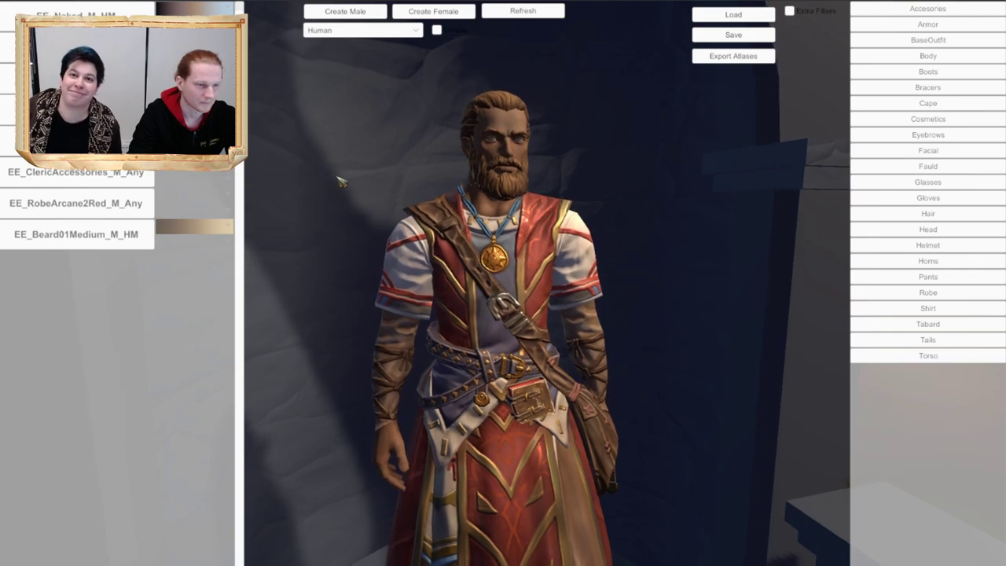
{"action": "middle_click_drag", "start_coordinate": [529, 268], "coordinate": [534, 171]}
{"action": "scroll", "coordinate": [409, 176], "scroll_direction": "down", "scroll_amount": 3}
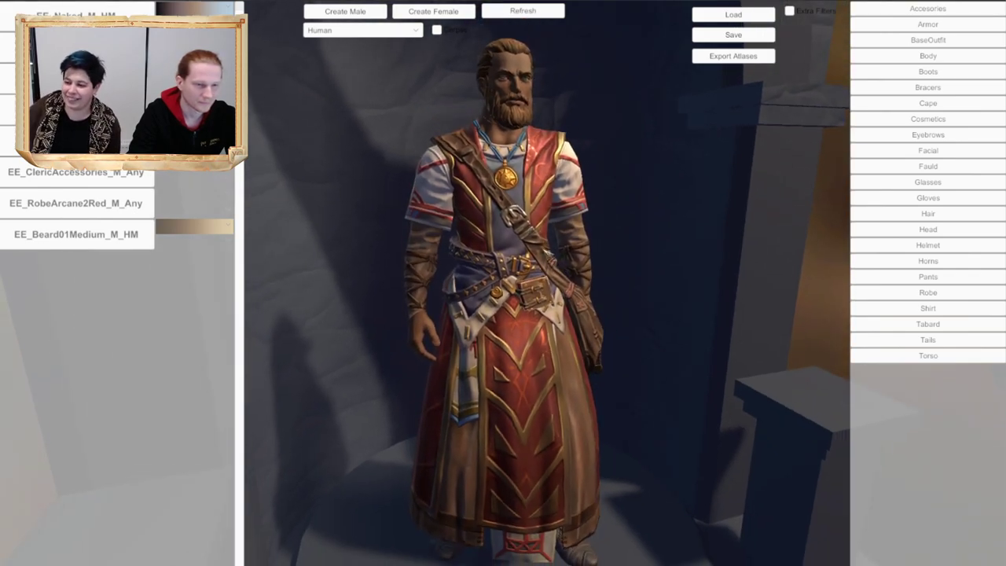
Step: Try the black skin color on the man together with black hair and a black beard
{"action": "left_click", "coordinate": [206, 10]}
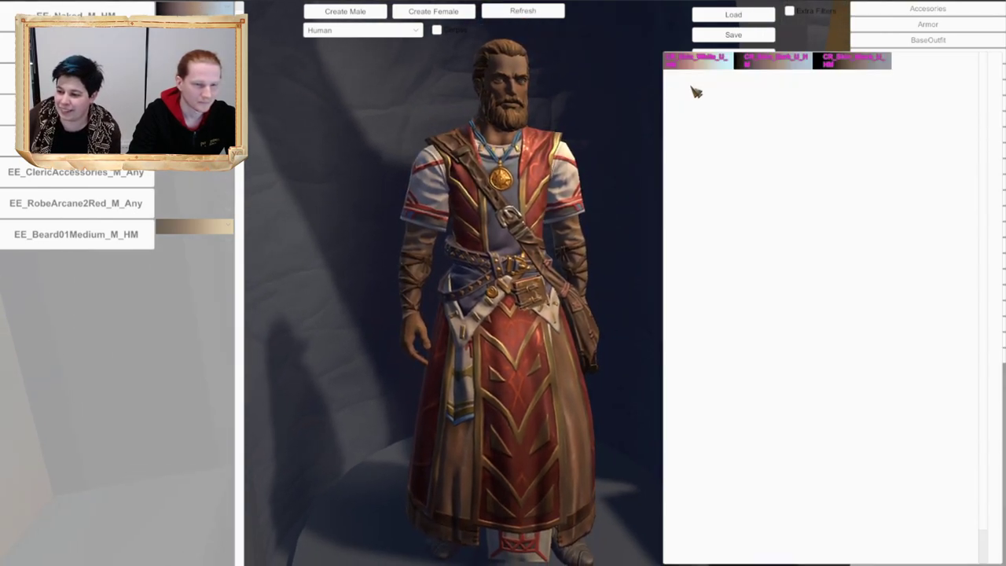
{"action": "left_click", "coordinate": [844, 63]}
{"action": "left_click", "coordinate": [206, 10]}
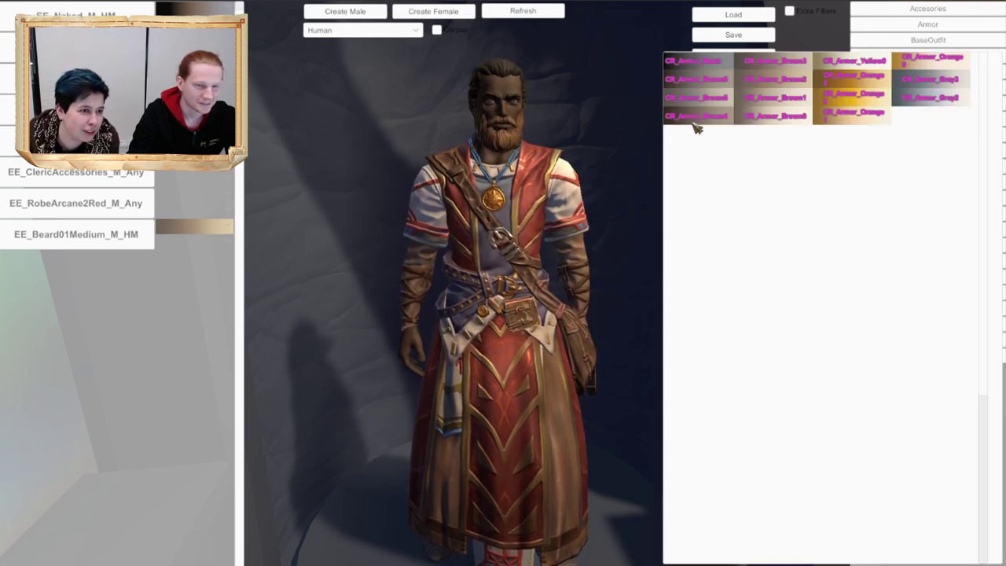
{"action": "left_click_drag", "start_coordinate": [554, 230], "coordinate": [585, 230]}
{"action": "scroll", "coordinate": [585, 231], "scroll_direction": "up", "scroll_amount": 1}
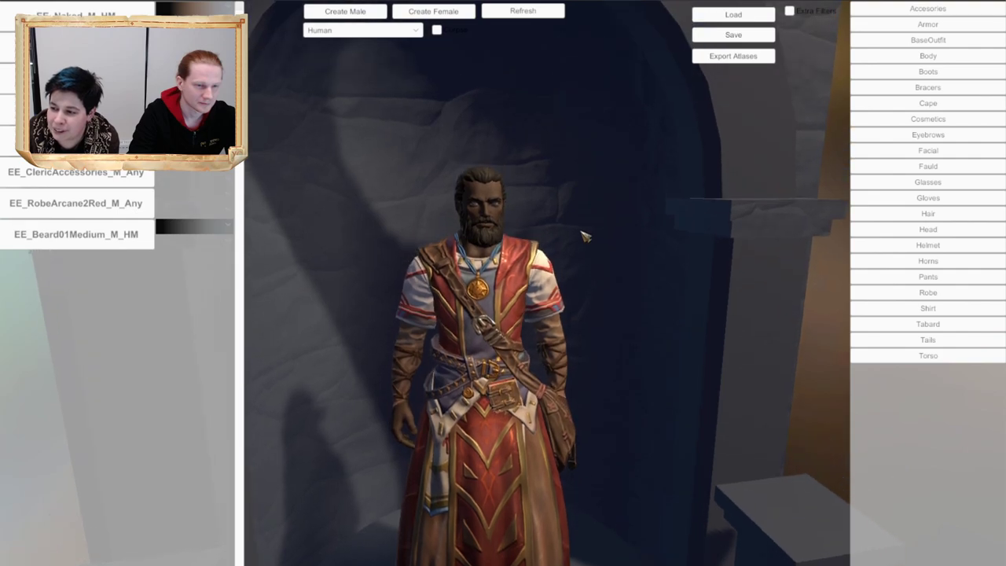
Step: Switch the man's skin color to the white option
{"action": "left_click", "coordinate": [211, 9]}
{"action": "left_click", "coordinate": [697, 62]}
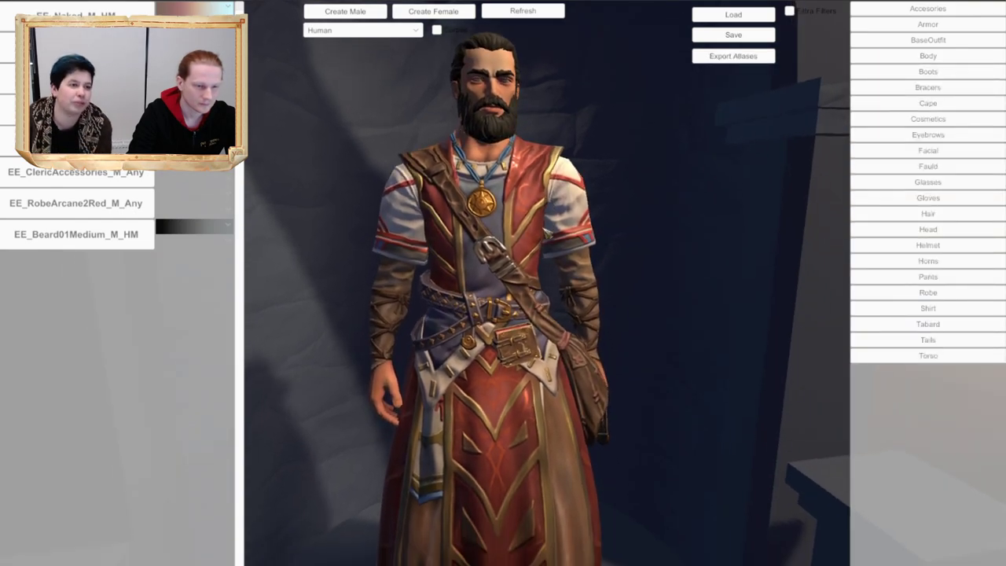
{"action": "scroll", "coordinate": [547, 233], "scroll_direction": "down", "scroll_amount": 4}
{"action": "scroll", "coordinate": [557, 185], "scroll_direction": "up", "scroll_amount": 4}
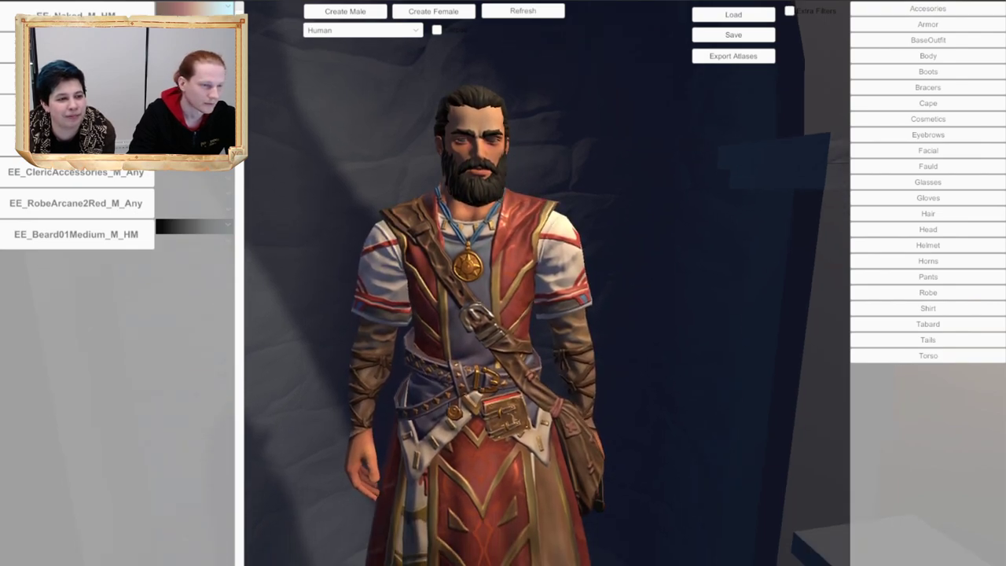
Step: Try the light brown CR_Armor_Brown1 on the man's hair and orange on his eyebrows
{"action": "left_click", "coordinate": [196, 101]}
{"action": "left_click", "coordinate": [771, 104]}
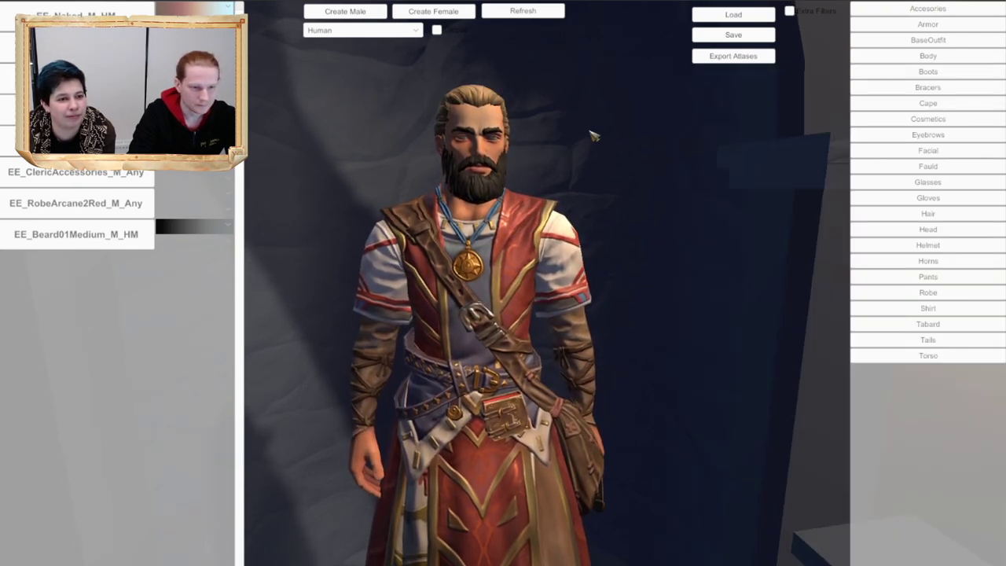
{"action": "left_click", "coordinate": [196, 132]}
{"action": "left_click", "coordinate": [814, 99]}
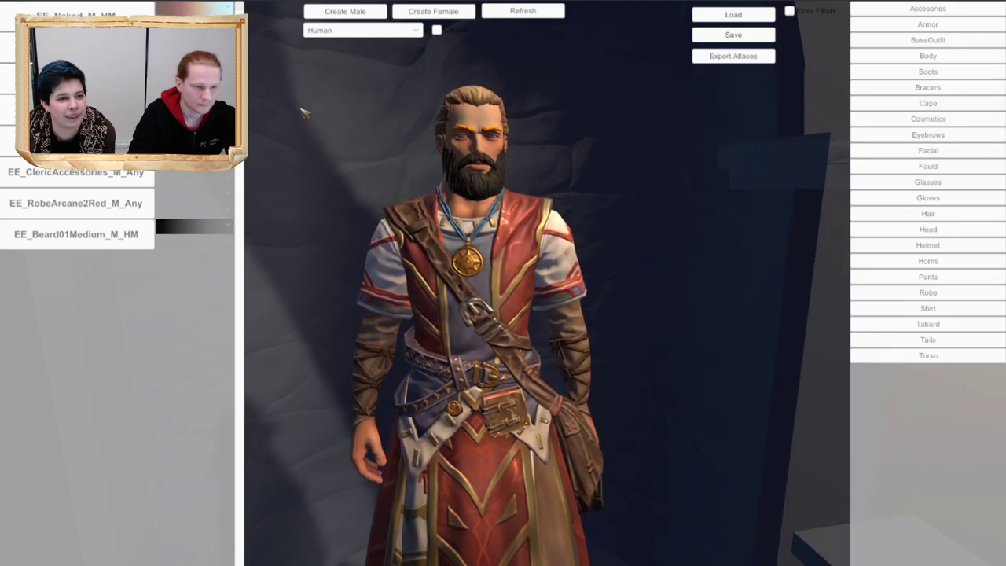
Step: Try orange on the man's hair and beard to match his eyebrows
{"action": "left_click", "coordinate": [197, 132]}
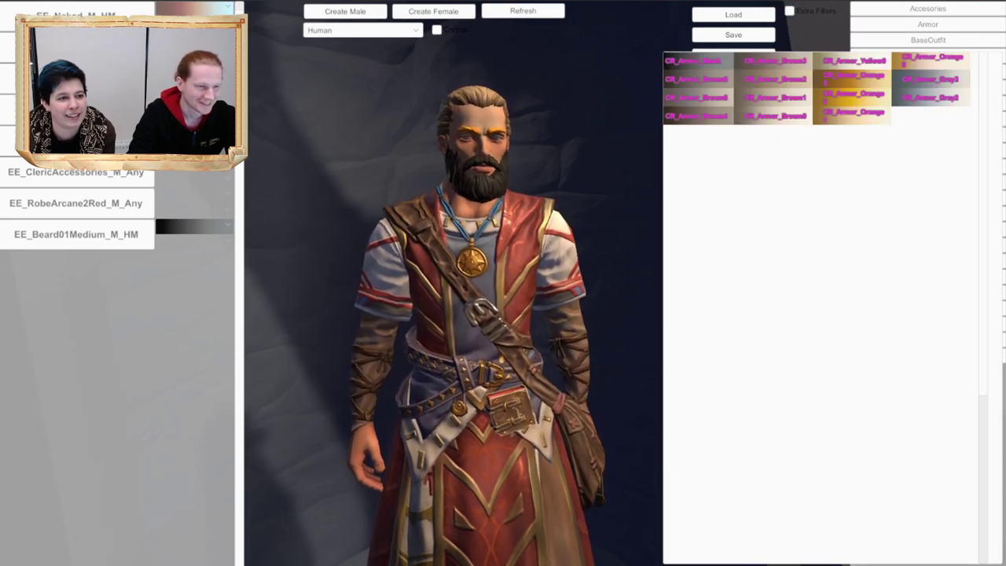
{"action": "left_click", "coordinate": [197, 132]}
{"action": "left_click", "coordinate": [197, 132]}
{"action": "left_click", "coordinate": [847, 98]}
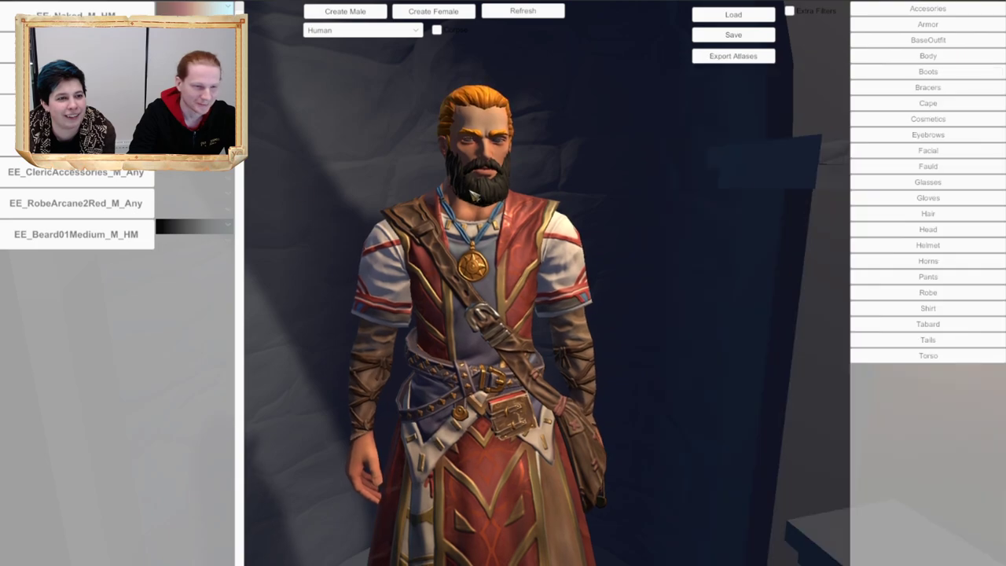
{"action": "left_click", "coordinate": [208, 231]}
{"action": "left_click", "coordinate": [860, 99]}
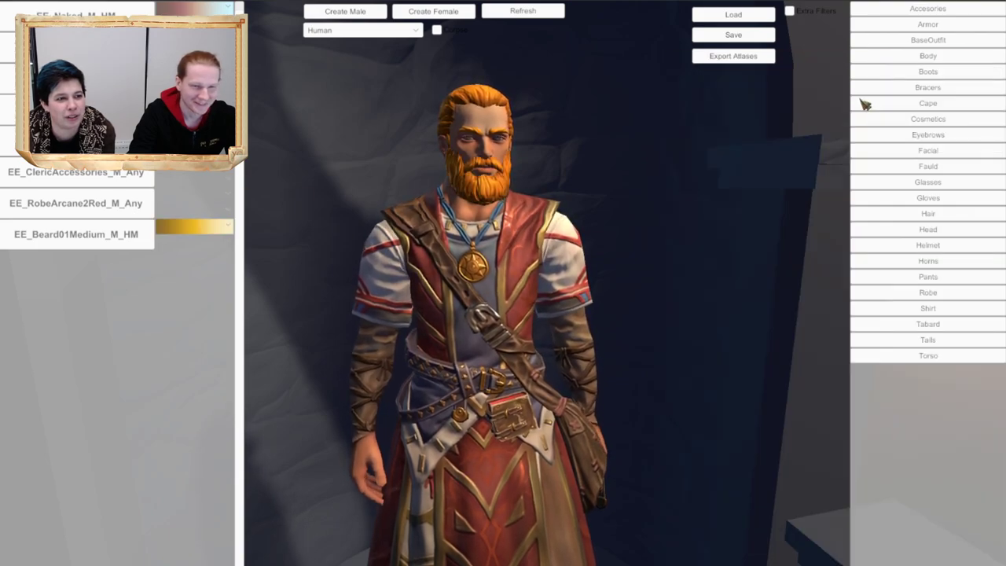
{"action": "scroll", "coordinate": [666, 263], "scroll_direction": "down", "scroll_amount": 5}
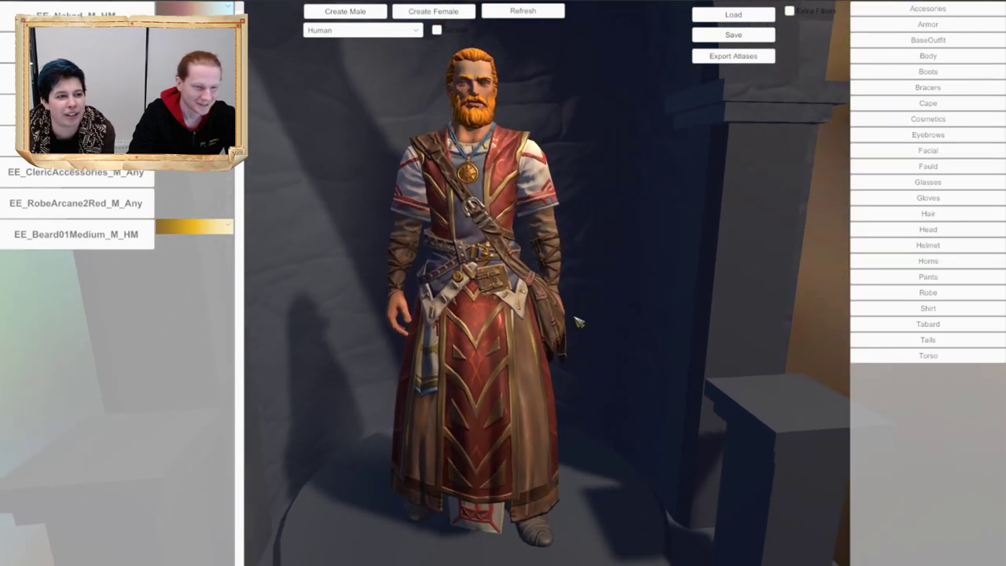
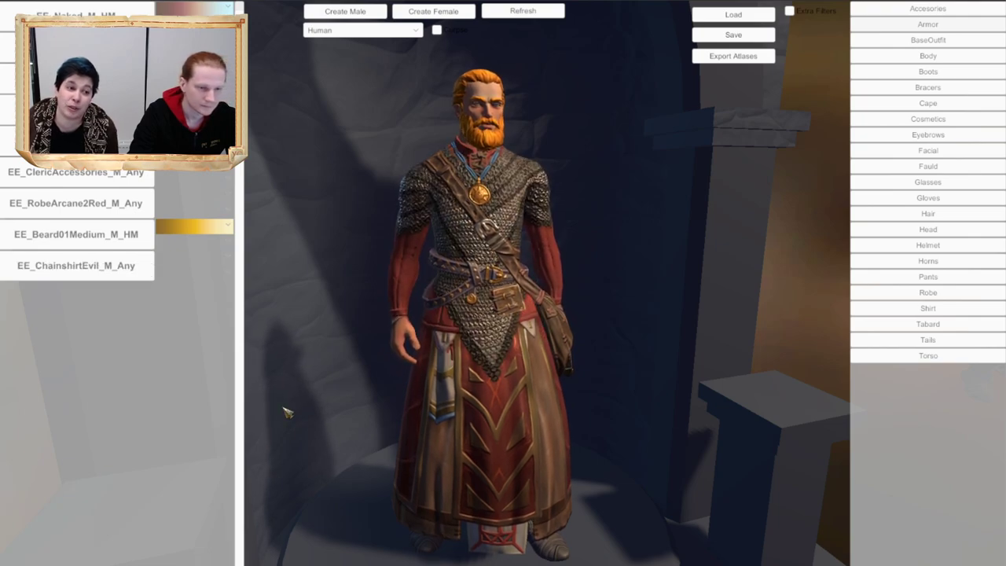
Step: Recolor the man's hair, eyebrows and beard with the brown CR_Armor_Brown2 and inspect his upper body
{"action": "scroll", "coordinate": [519, 236], "scroll_direction": "up", "scroll_amount": 5}
{"action": "middle_click_drag", "start_coordinate": [533, 224], "coordinate": [636, 338]}
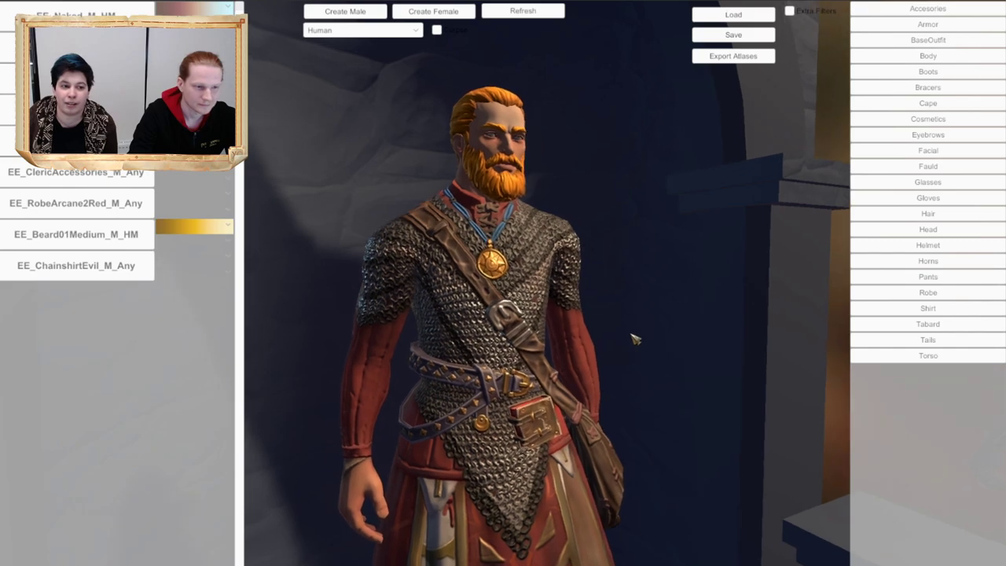
{"action": "left_click", "coordinate": [227, 100]}
{"action": "left_click", "coordinate": [753, 77]}
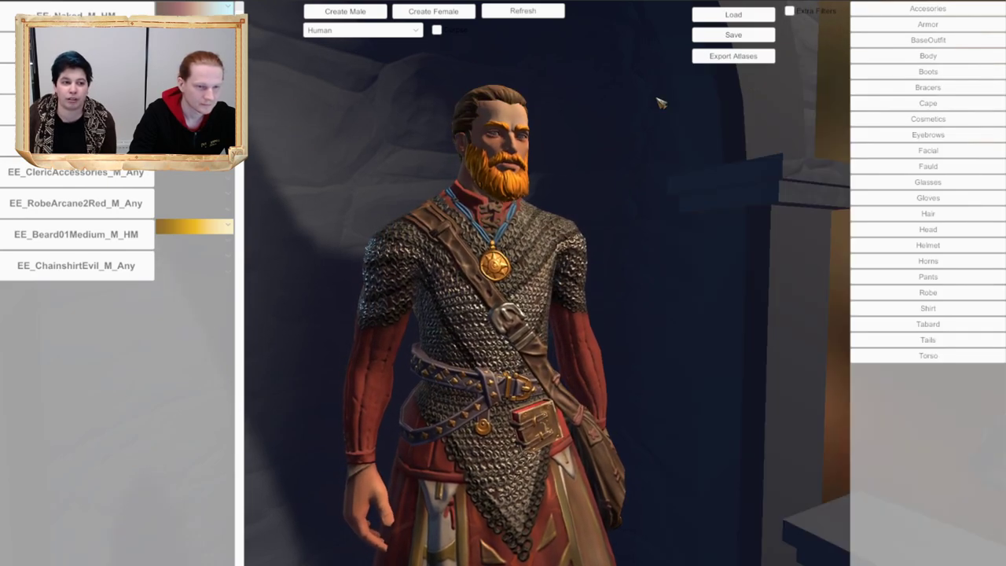
{"action": "left_click", "coordinate": [228, 131]}
{"action": "left_click", "coordinate": [753, 76]}
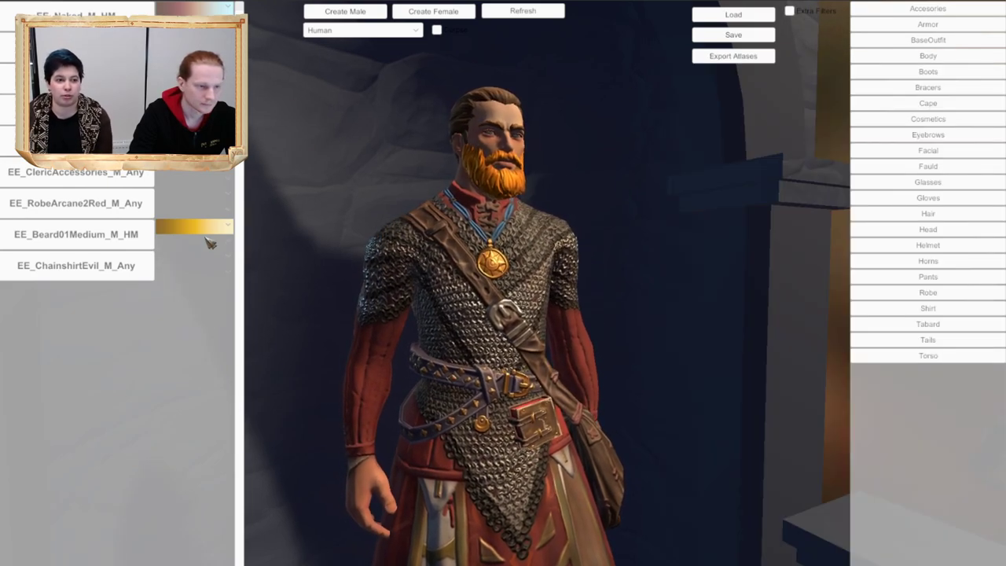
{"action": "left_click", "coordinate": [216, 228]}
{"action": "left_click", "coordinate": [767, 78]}
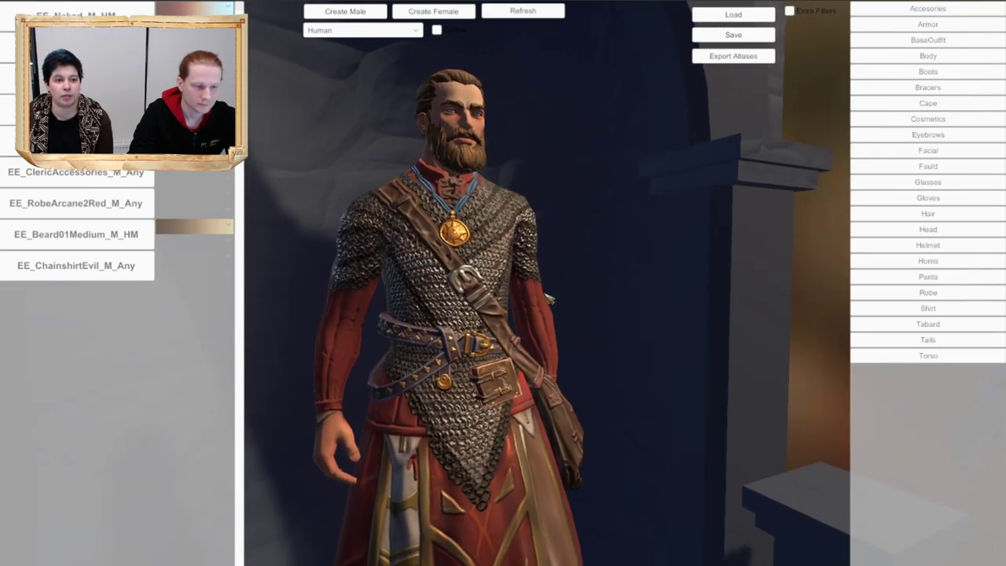
{"action": "mouse_move", "coordinate": [642, 283]}
{"action": "middle_mouse_down"}
{"action": "mouse_move", "coordinate": [616, 284]}
{"action": "mouse_move", "coordinate": [667, 281]}
{"action": "mouse_move", "coordinate": [552, 286]}
{"action": "mouse_move", "coordinate": [629, 299]}
{"action": "middle_mouse_up"}
{"action": "middle_click_drag", "start_coordinate": [720, 345], "coordinate": [720, 326]}
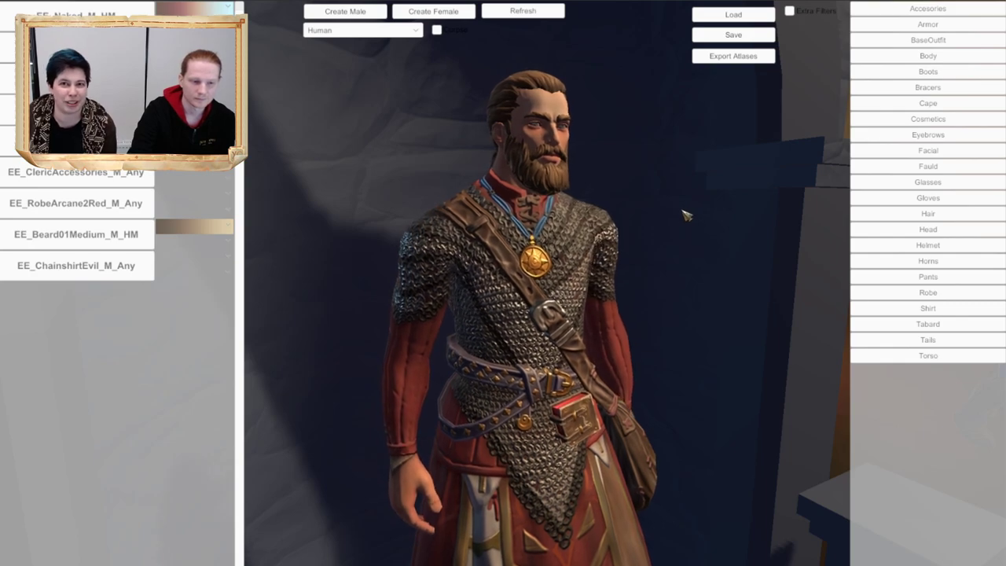
{"action": "middle_click_drag", "start_coordinate": [673, 224], "coordinate": [665, 225]}
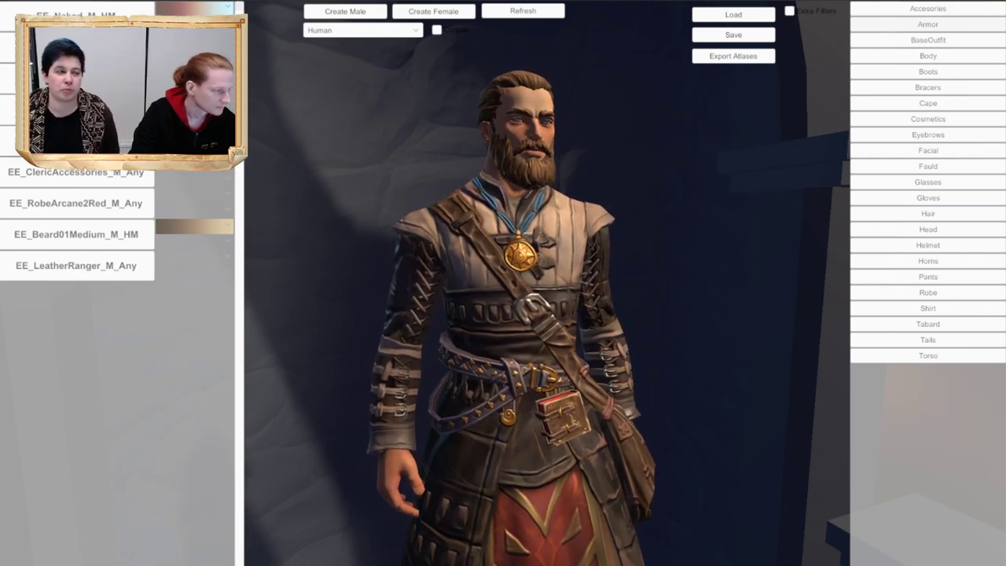
Step: Remove the red robe EE_RobeArcane2Red_M_Any from the man's outfit and view him at full length
{"action": "middle_click_drag", "start_coordinate": [593, 520], "coordinate": [544, 410]}
{"action": "scroll", "coordinate": [544, 411], "scroll_direction": "down", "scroll_amount": 3}
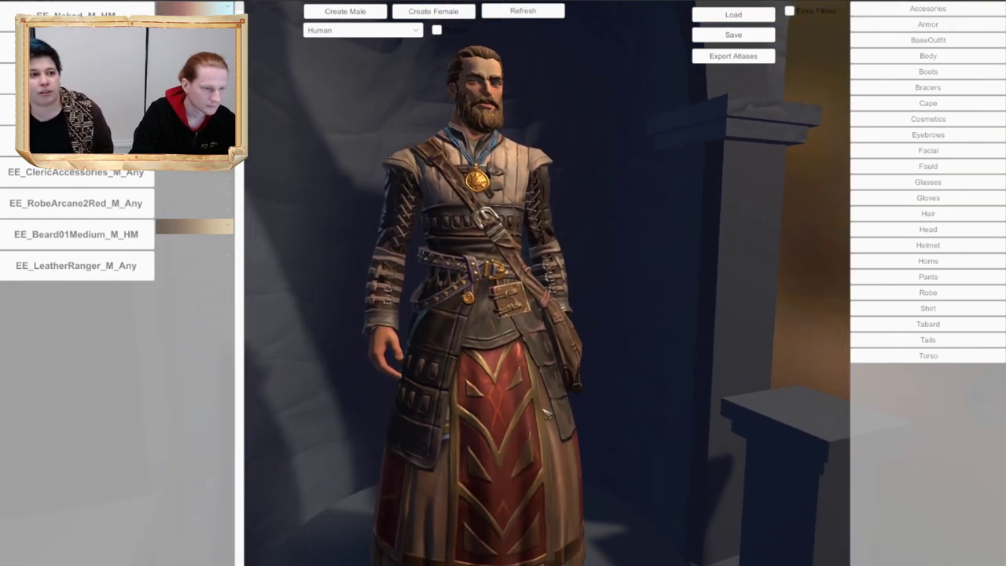
{"action": "left_click", "coordinate": [86, 203]}
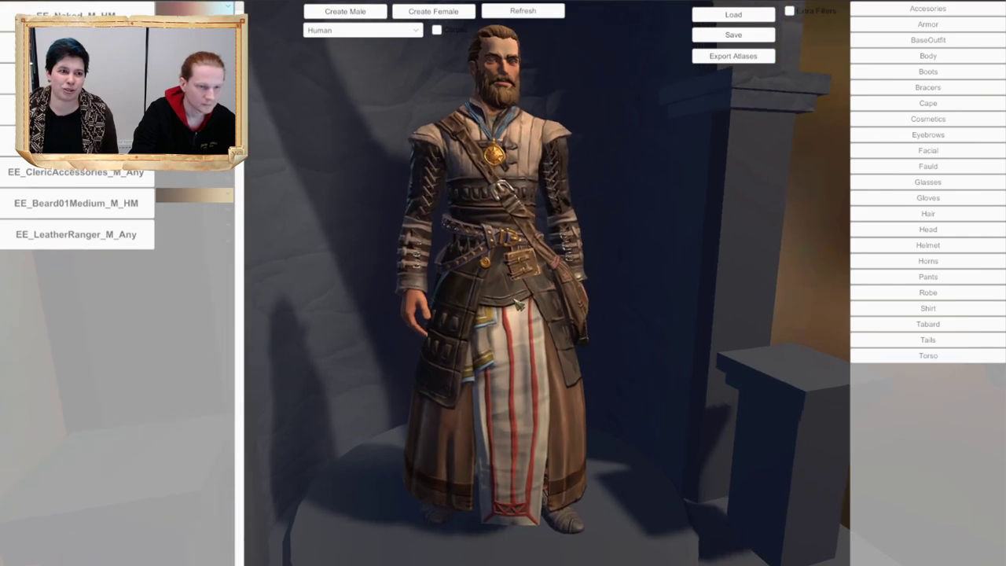
{"action": "middle_click_drag", "start_coordinate": [517, 305], "coordinate": [642, 304]}
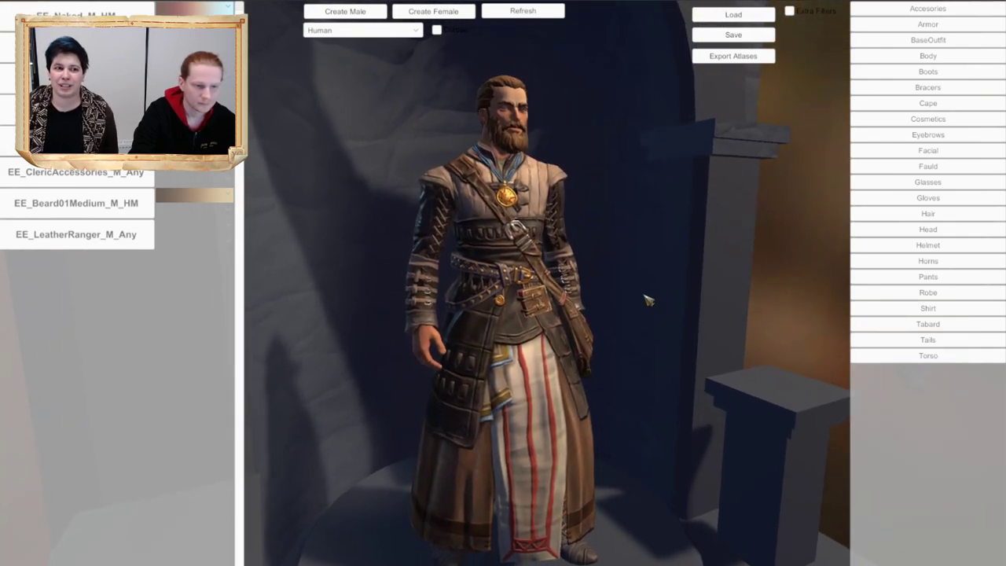
Step: Replace the man's leather ranger armor with EE_BreastplateHellknight_M_Any
{"action": "left_click", "coordinate": [949, 25]}
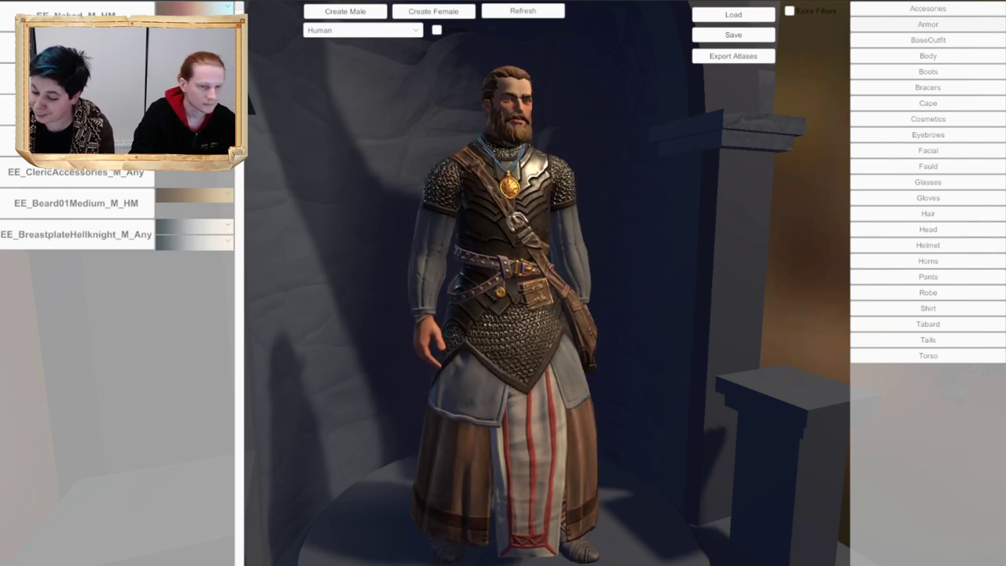
{"action": "middle_click_drag", "start_coordinate": [401, 369], "coordinate": [438, 324]}
{"action": "scroll", "coordinate": [438, 323], "scroll_direction": "up", "scroll_amount": 3}
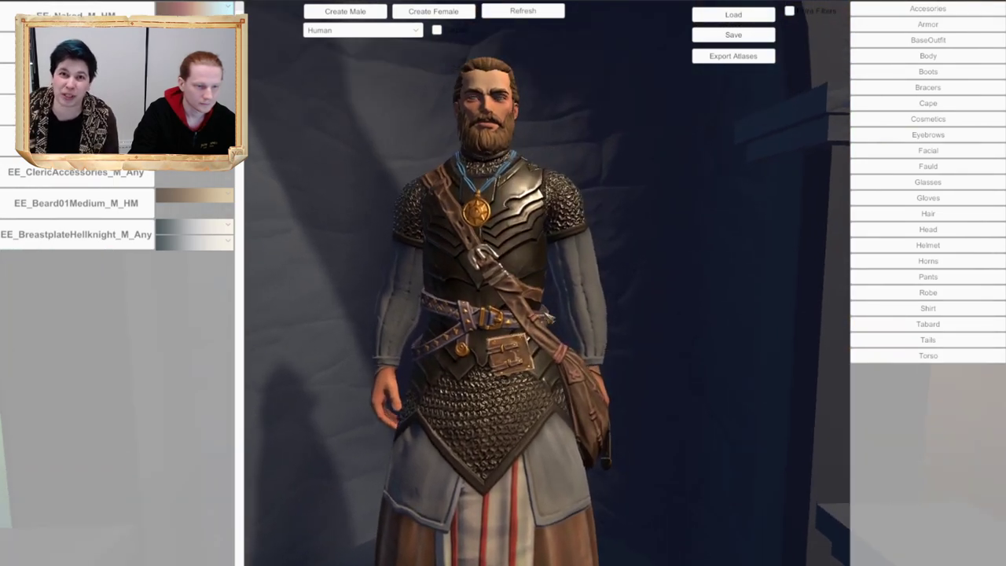
Step: Recolor the Hellknight breastplate outfit with red as its primary color and black as its secondary color
{"action": "left_click", "coordinate": [204, 227]}
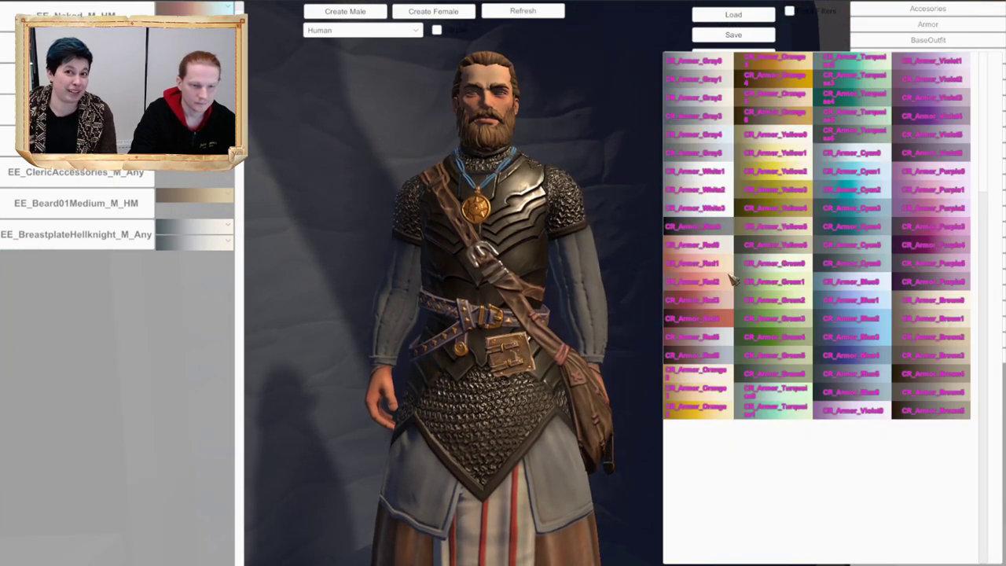
{"action": "left_click", "coordinate": [706, 280]}
{"action": "left_click", "coordinate": [210, 244]}
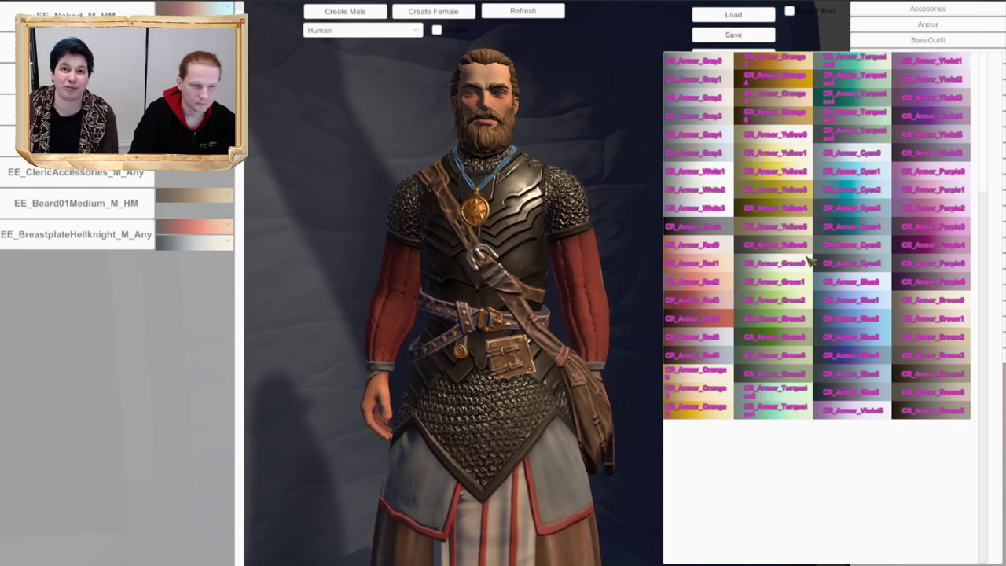
{"action": "left_click", "coordinate": [717, 235]}
{"action": "middle_click_drag", "start_coordinate": [426, 312], "coordinate": [580, 338]}
{"action": "scroll", "coordinate": [503, 324], "scroll_direction": "down", "scroll_amount": 2}
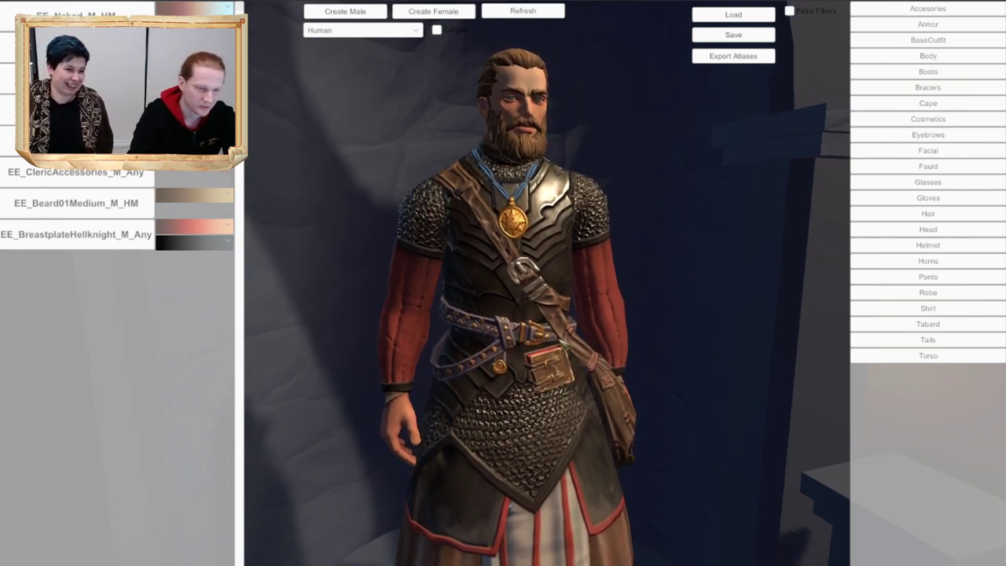
Step: Add EE_Bloodrager_M_Any and EE_BloodragerAccessories_M_Any to the man and remove the cleric accessories with the shoulder bag
{"action": "right_click_drag", "start_coordinate": [528, 345], "coordinate": [556, 345]}
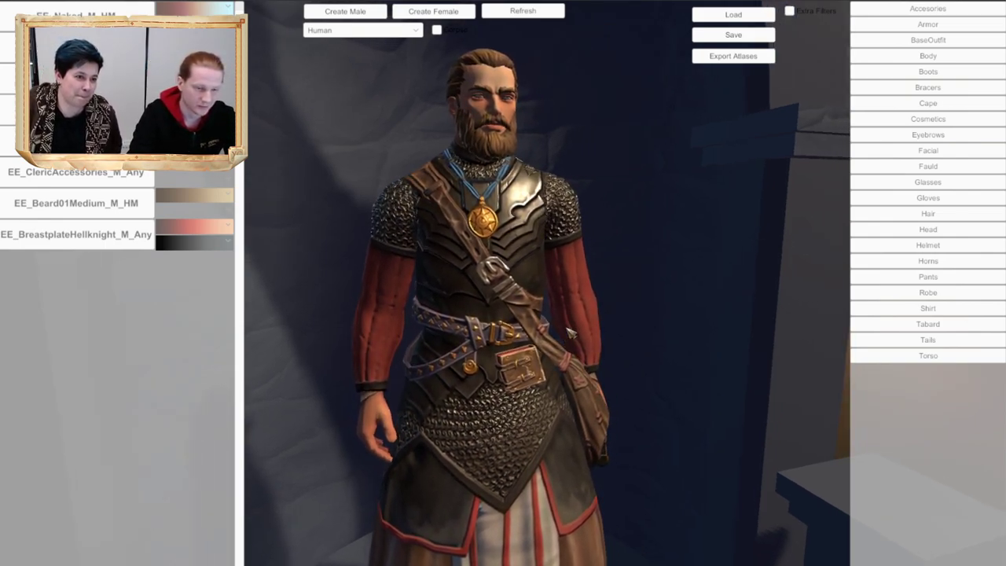
{"action": "scroll", "coordinate": [575, 335], "scroll_direction": "down", "scroll_amount": 2}
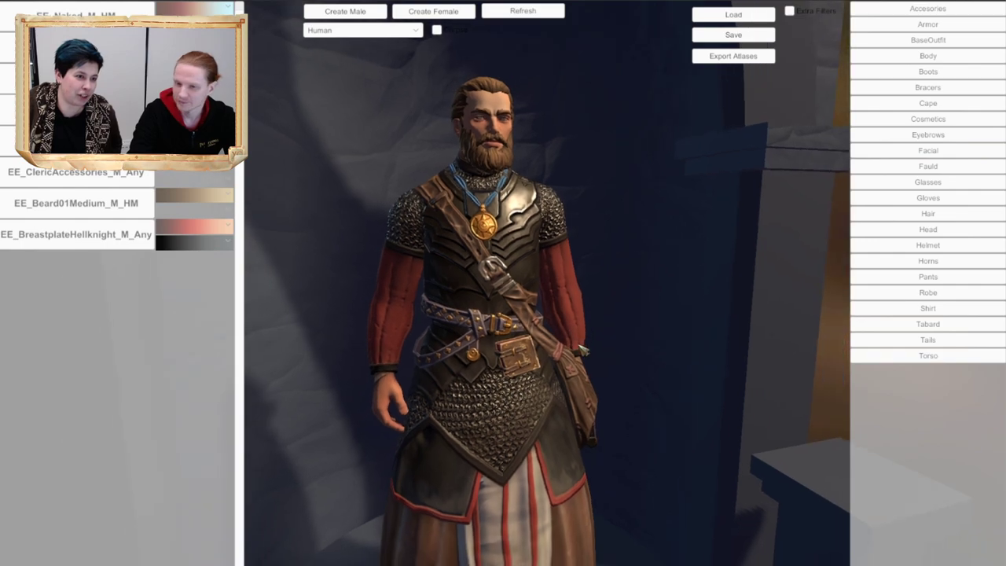
{"action": "mouse_move", "coordinate": [575, 336]}
{"action": "right_mouse_down"}
{"action": "mouse_move", "coordinate": [580, 343]}
{"action": "mouse_move", "coordinate": [584, 331]}
{"action": "right_mouse_up"}
{"action": "scroll", "coordinate": [584, 331], "scroll_direction": "down", "scroll_amount": 2}
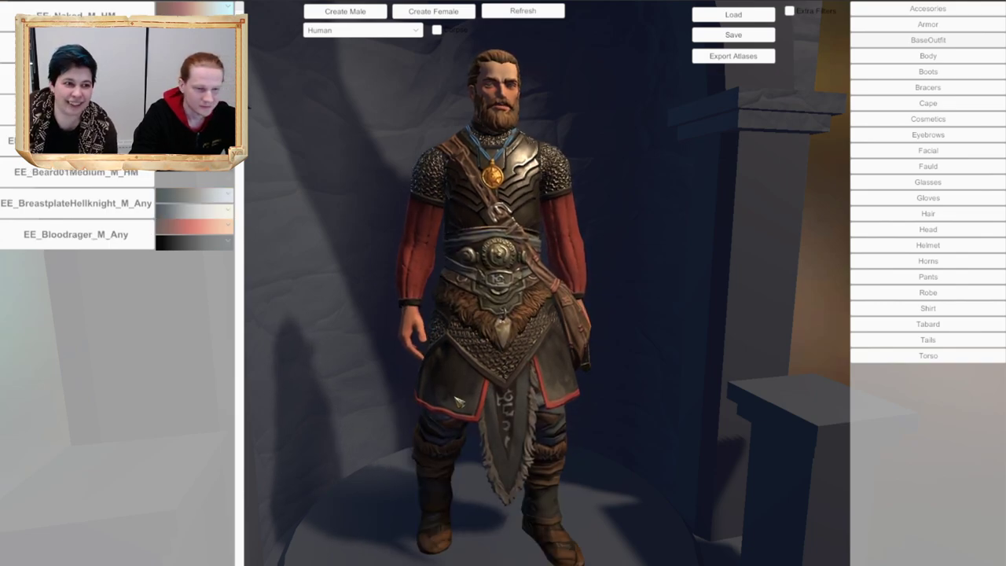
{"action": "middle_click_drag", "start_coordinate": [459, 401], "coordinate": [472, 338]}
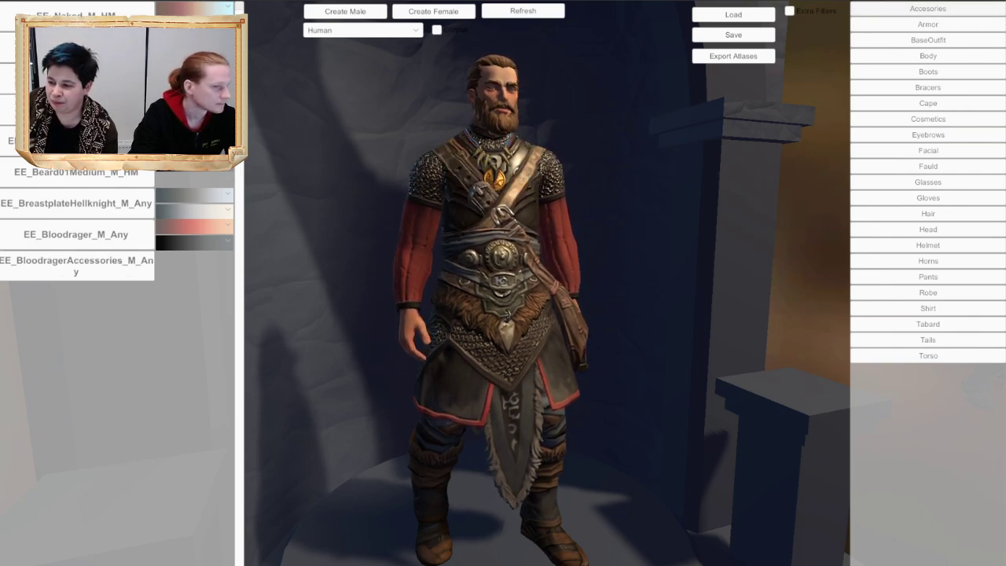
{"action": "left_click", "coordinate": [96, 146]}
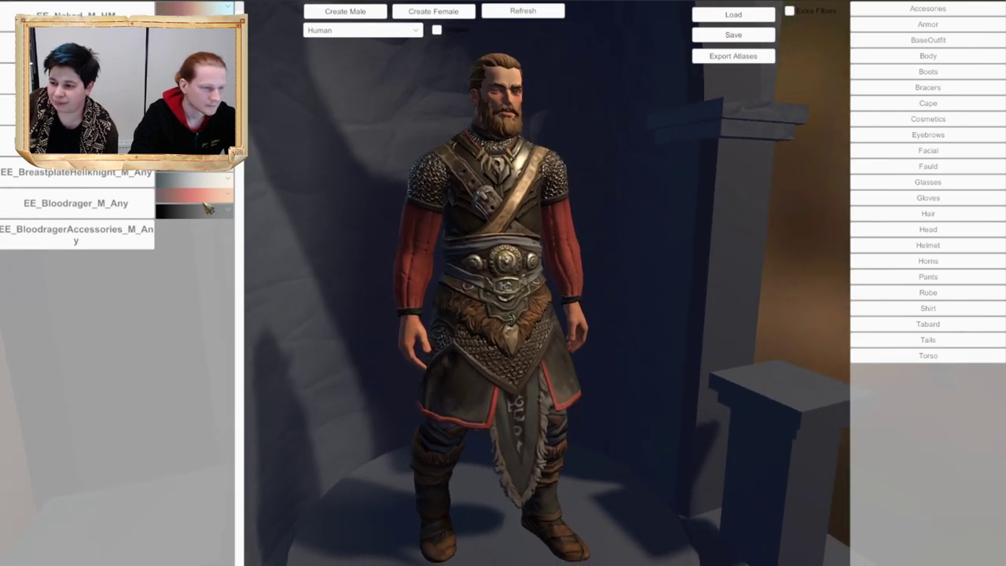
Step: Try black as the Bloodrager outfit's primary color and settle on red for its sash and banner
{"action": "left_click", "coordinate": [201, 200]}
{"action": "left_click", "coordinate": [702, 228]}
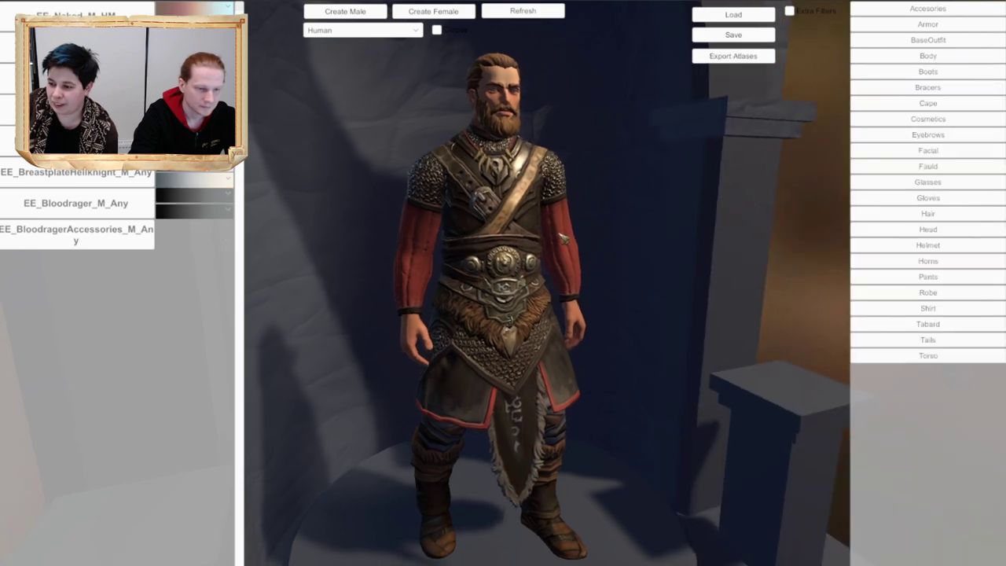
{"action": "left_click", "coordinate": [213, 201]}
{"action": "left_click", "coordinate": [706, 271]}
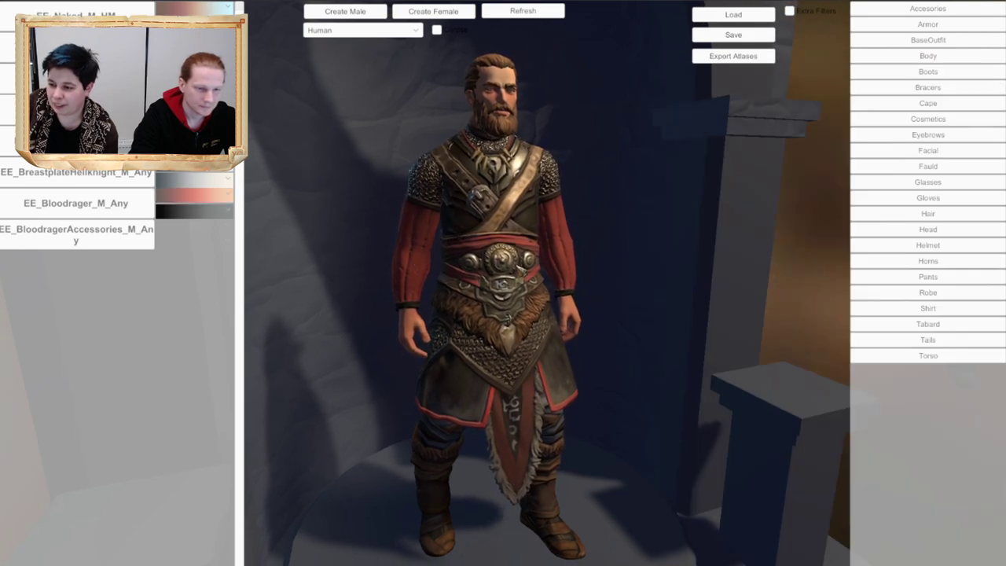
Step: Try black as the Bloodrager outfit's secondary color and settle on the white CR_Armor_White2
{"action": "left_click", "coordinate": [210, 213]}
{"action": "left_click", "coordinate": [692, 226]}
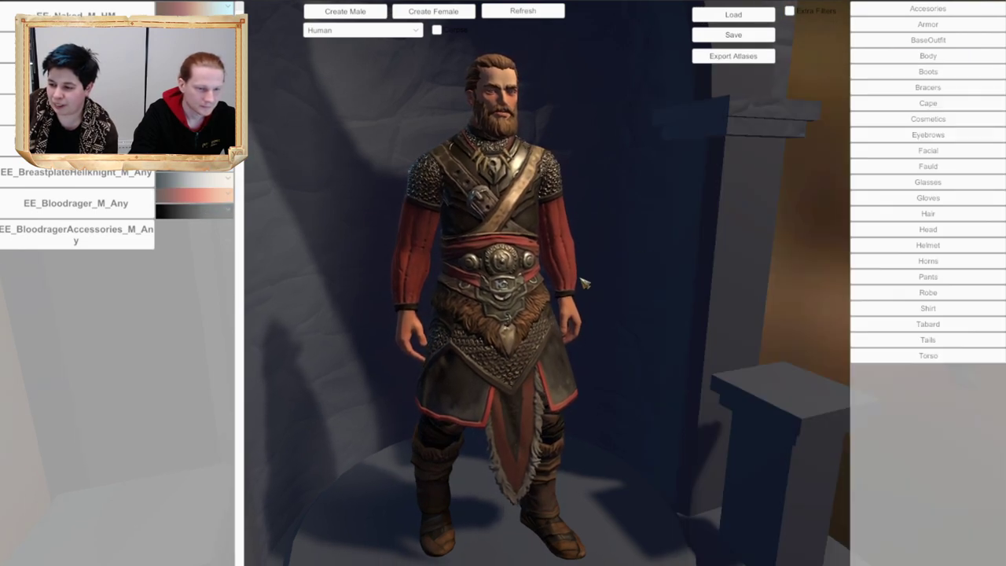
{"action": "left_click", "coordinate": [214, 212]}
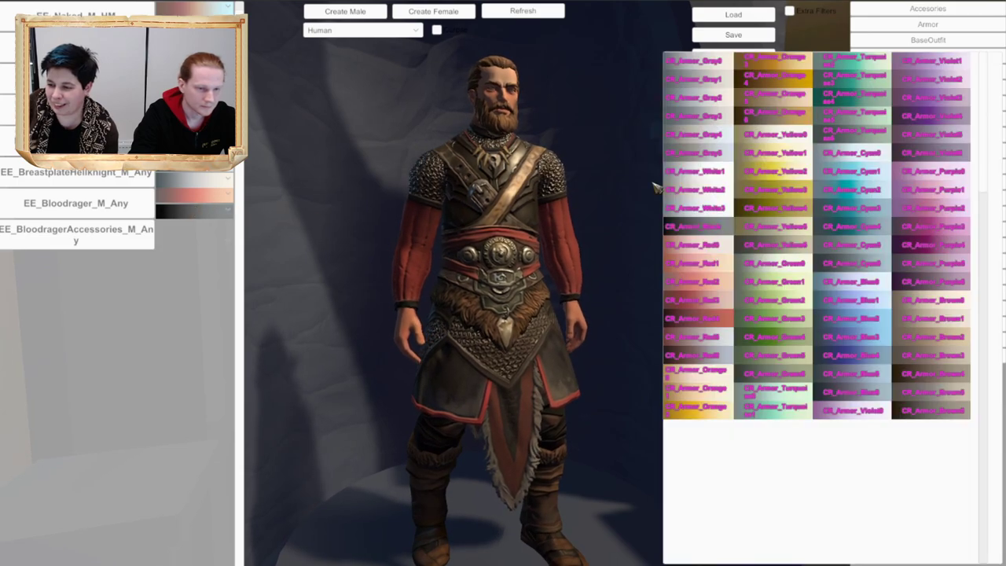
{"action": "left_click", "coordinate": [682, 191]}
Step: Examine the recolored Bloodrager and Hellknight combination on the man from the front and side
{"action": "middle_click_drag", "start_coordinate": [572, 205], "coordinate": [375, 312]}
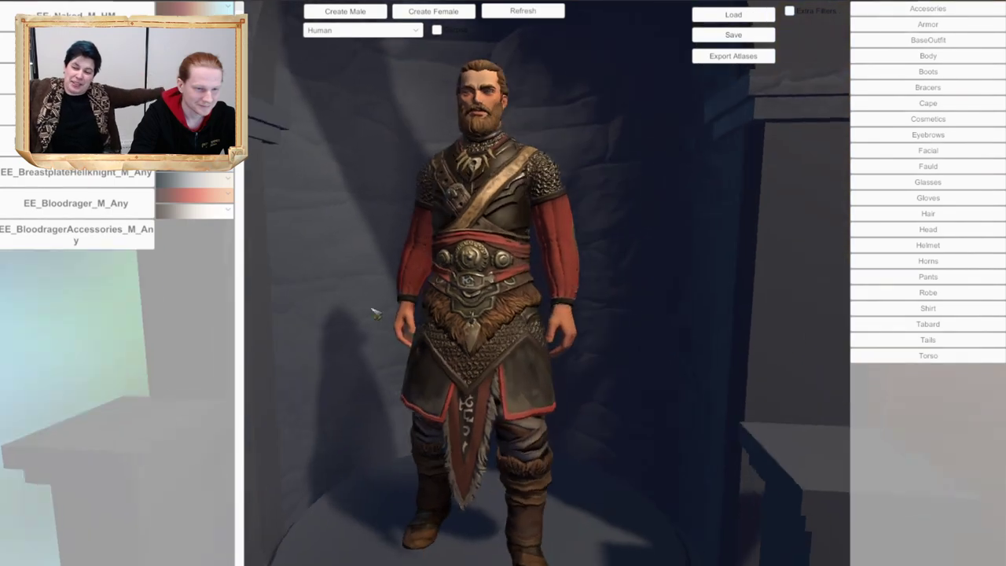
{"action": "scroll", "coordinate": [374, 312], "scroll_direction": "up", "scroll_amount": 4}
{"action": "middle_click_drag", "start_coordinate": [550, 228], "coordinate": [635, 312]}
{"action": "scroll", "coordinate": [578, 315], "scroll_direction": "down", "scroll_amount": 3}
{"action": "middle_click_drag", "start_coordinate": [544, 333], "coordinate": [544, 331]}
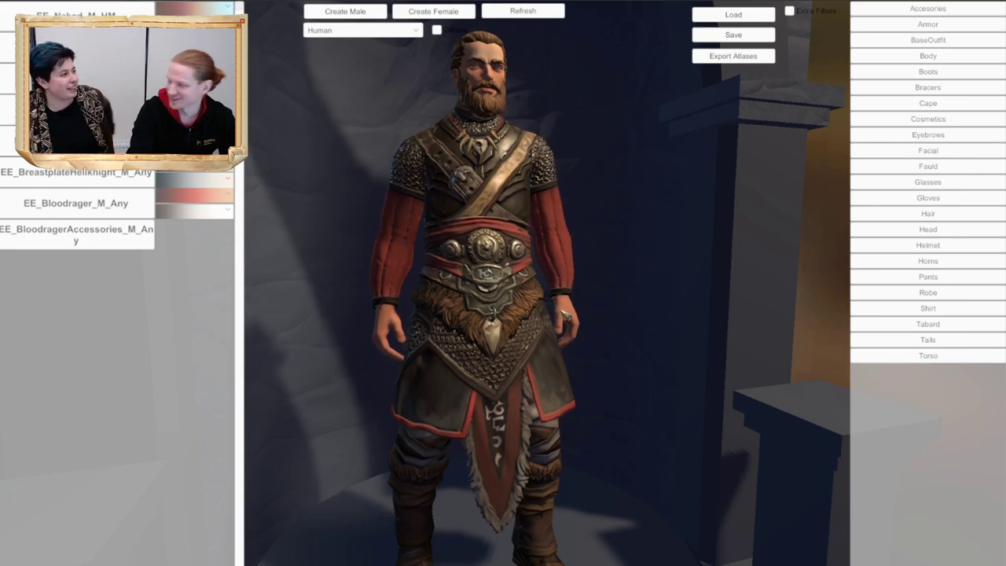
{"action": "middle_click_drag", "start_coordinate": [522, 289], "coordinate": [514, 266]}
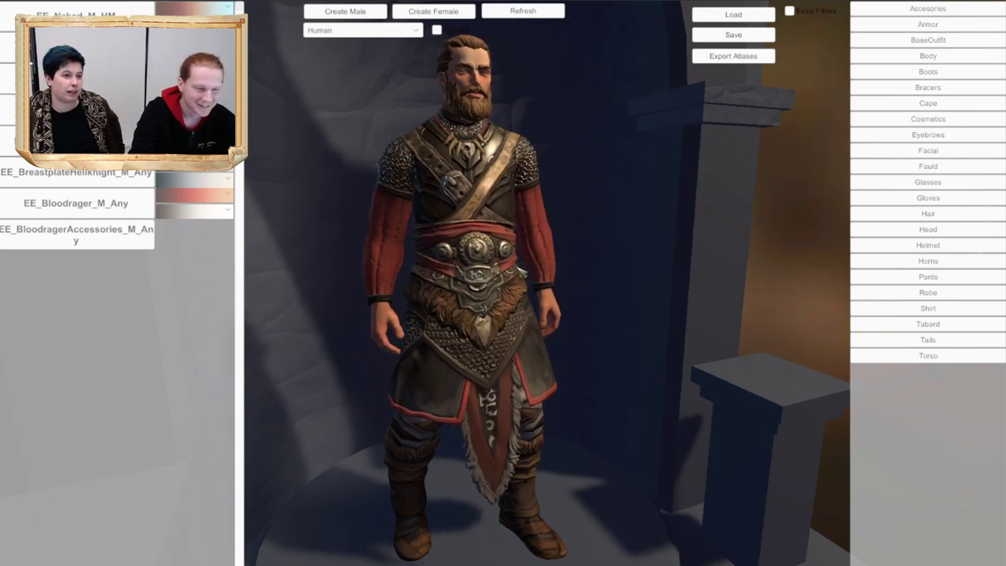
{"action": "scroll", "coordinate": [521, 267], "scroll_direction": "down", "scroll_amount": 1}
{"action": "middle_click_drag", "start_coordinate": [520, 266], "coordinate": [442, 281]}
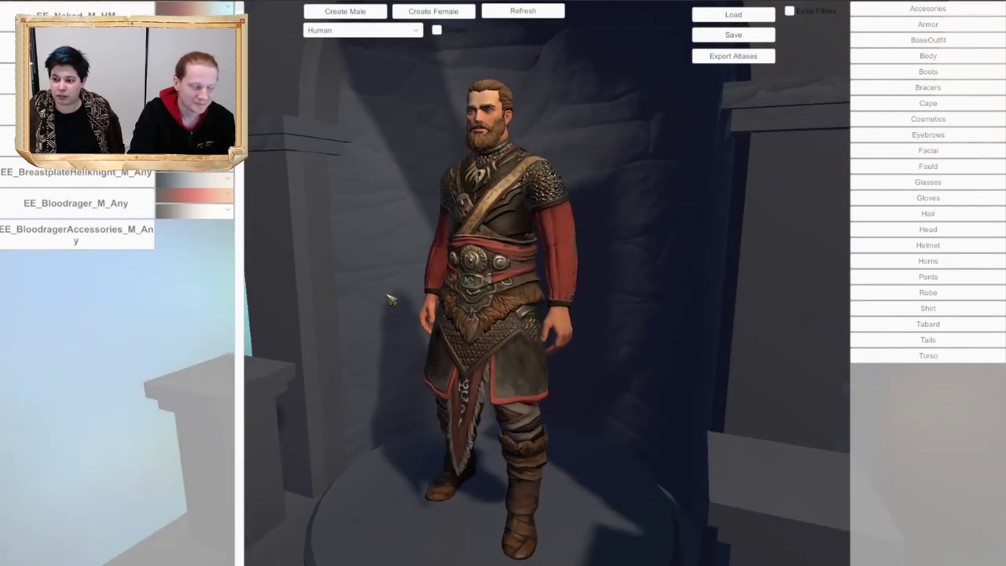
Step: Replace the Hellknight breastplate with EE_HideBandits_M_Any and remove the Bloodrager accessories from the man
{"action": "middle_click_drag", "start_coordinate": [392, 300], "coordinate": [636, 278]}
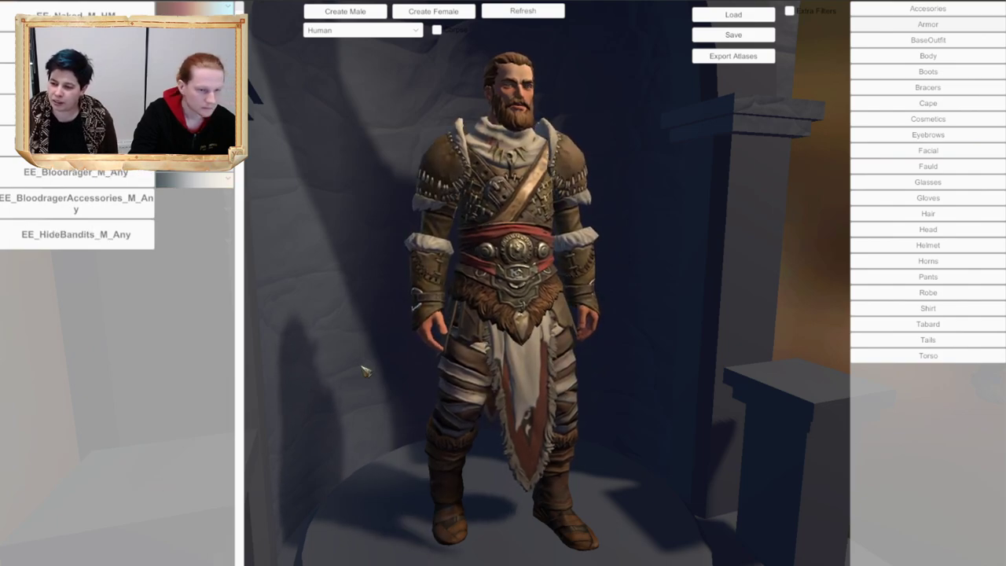
{"action": "mouse_move", "coordinate": [362, 367]}
{"action": "middle_mouse_down"}
{"action": "mouse_move", "coordinate": [329, 367]}
{"action": "mouse_move", "coordinate": [351, 367]}
{"action": "middle_mouse_up"}
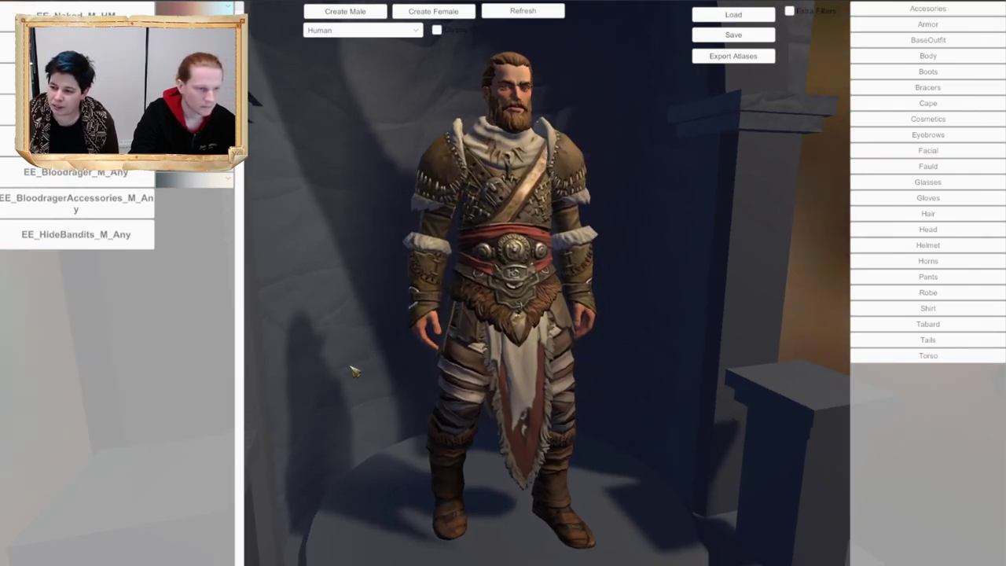
{"action": "middle_click_drag", "start_coordinate": [393, 278], "coordinate": [417, 302]}
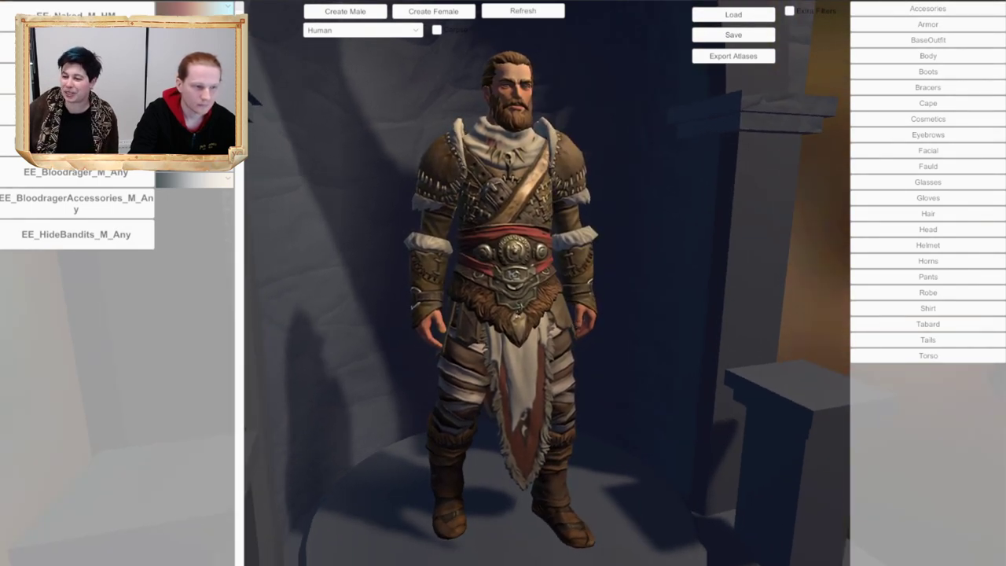
{"action": "left_click", "coordinate": [74, 203]}
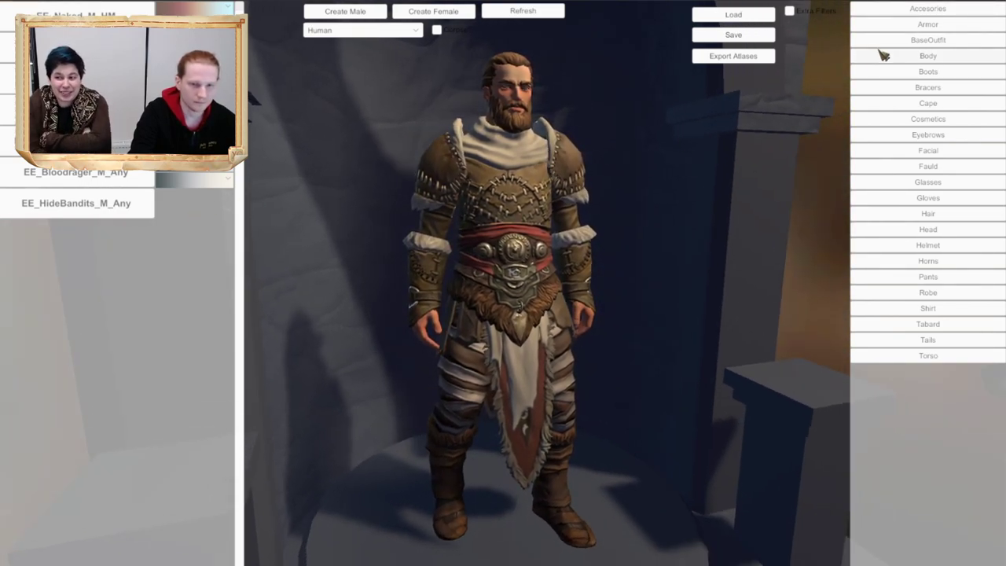
Step: Replace the Bloodrager outfit with EE_Monk_M_Any and remove the hide bandit armor to bare the man's chest
{"action": "left_click", "coordinate": [916, 26]}
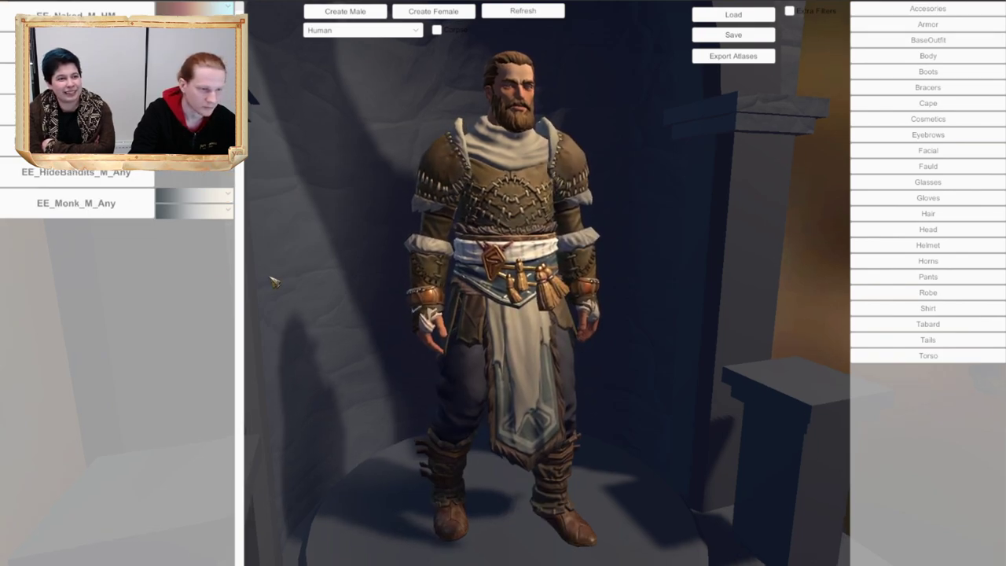
{"action": "left_click", "coordinate": [83, 173]}
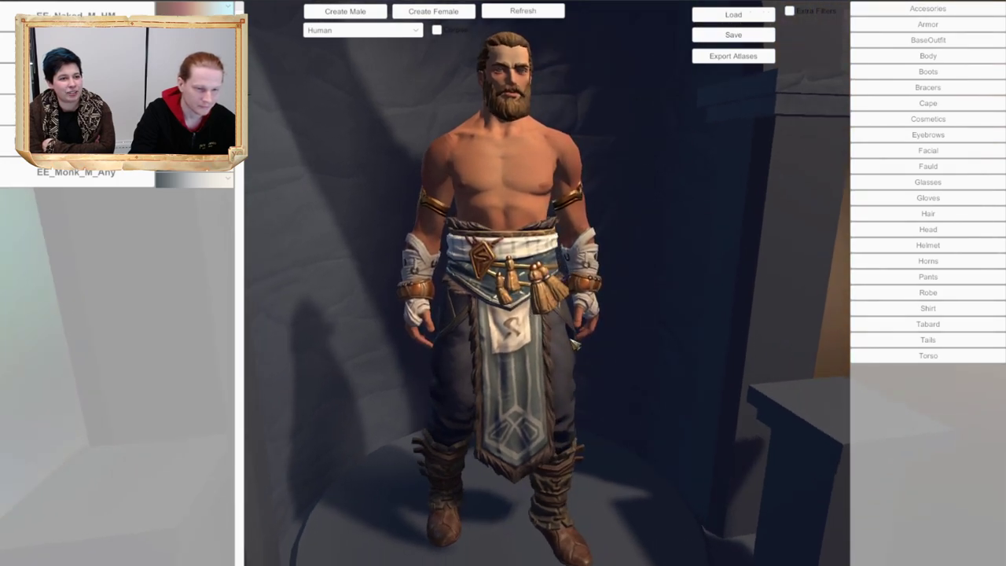
{"action": "middle_click_drag", "start_coordinate": [597, 289], "coordinate": [506, 309]}
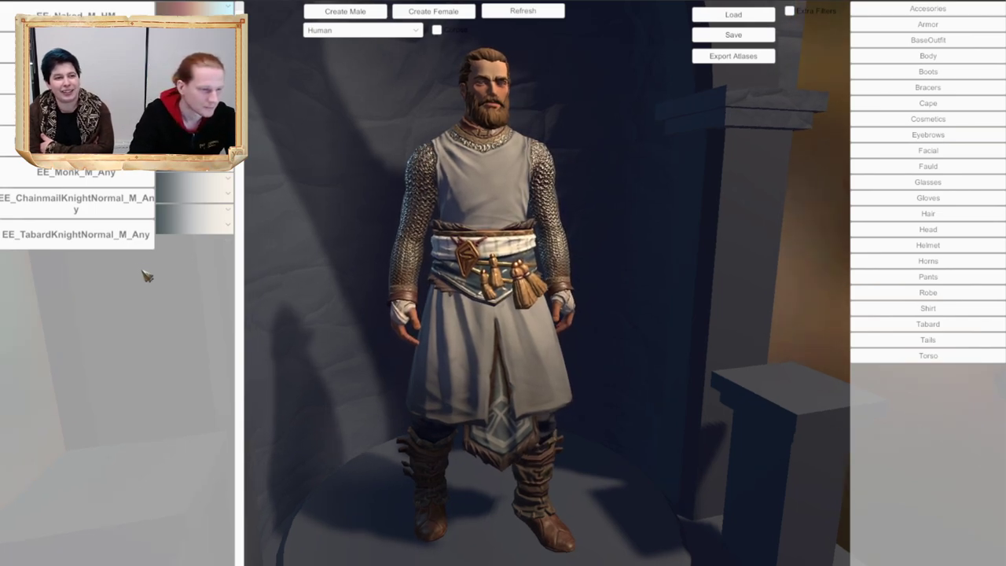
Step: Remove EE_TabardKnightNormal_M_Any and EE_ChainmailKnightNormal_M_Any from the man's monk outfit
{"action": "left_click", "coordinate": [103, 238]}
{"action": "left_click", "coordinate": [109, 205]}
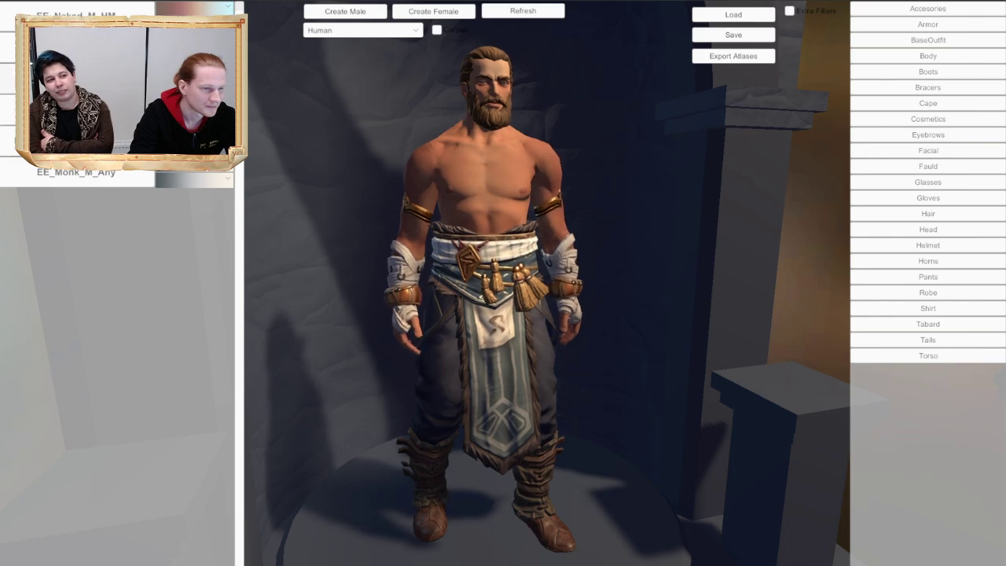
Step: Remove the man's hair and beard and inspect the clean-shaven monk's face and full body
{"action": "left_click", "coordinate": [107, 142]}
{"action": "scroll", "coordinate": [532, 220], "scroll_direction": "up", "scroll_amount": 3}
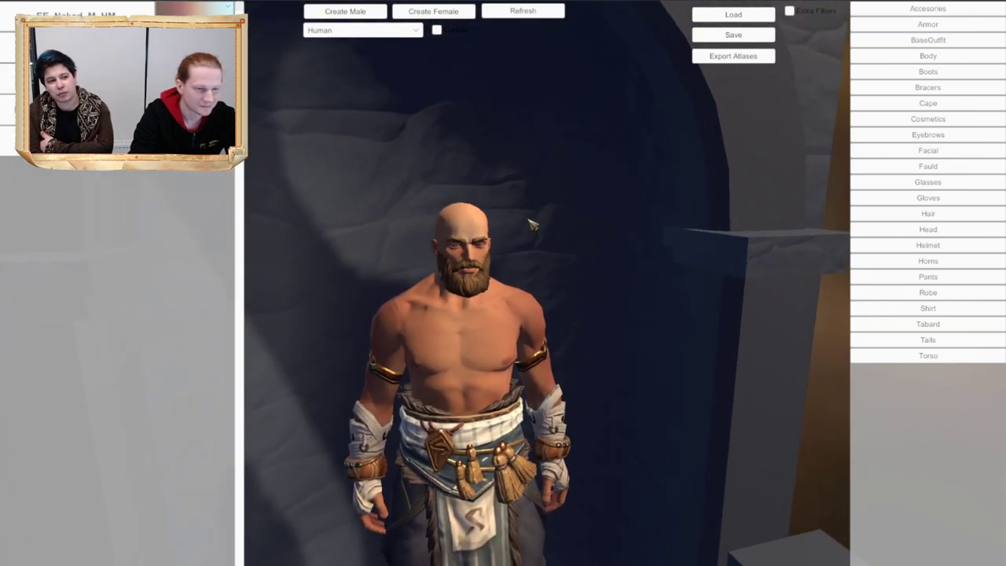
{"action": "scroll", "coordinate": [525, 251], "scroll_direction": "up", "scroll_amount": 3}
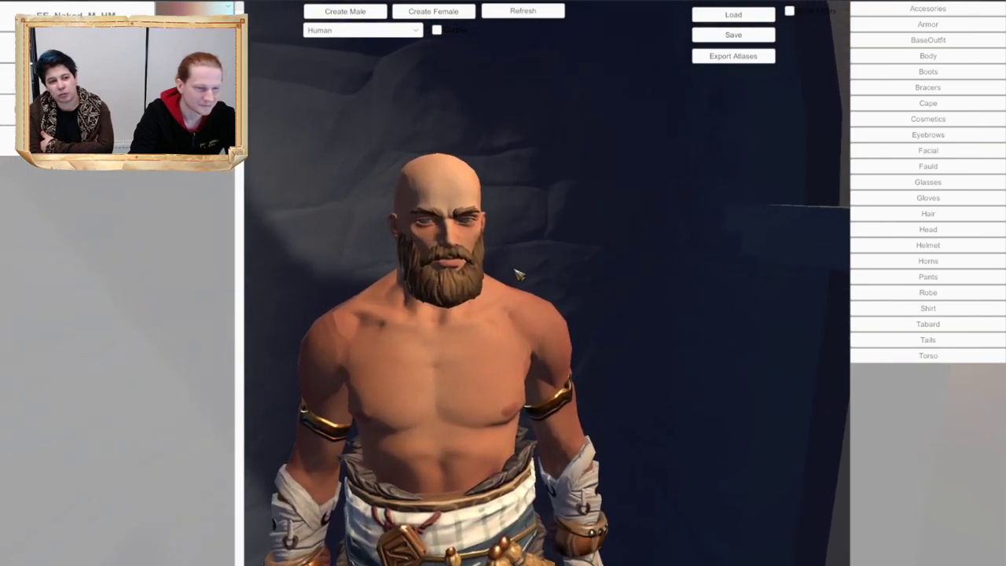
{"action": "middle_click_drag", "start_coordinate": [518, 272], "coordinate": [651, 324]}
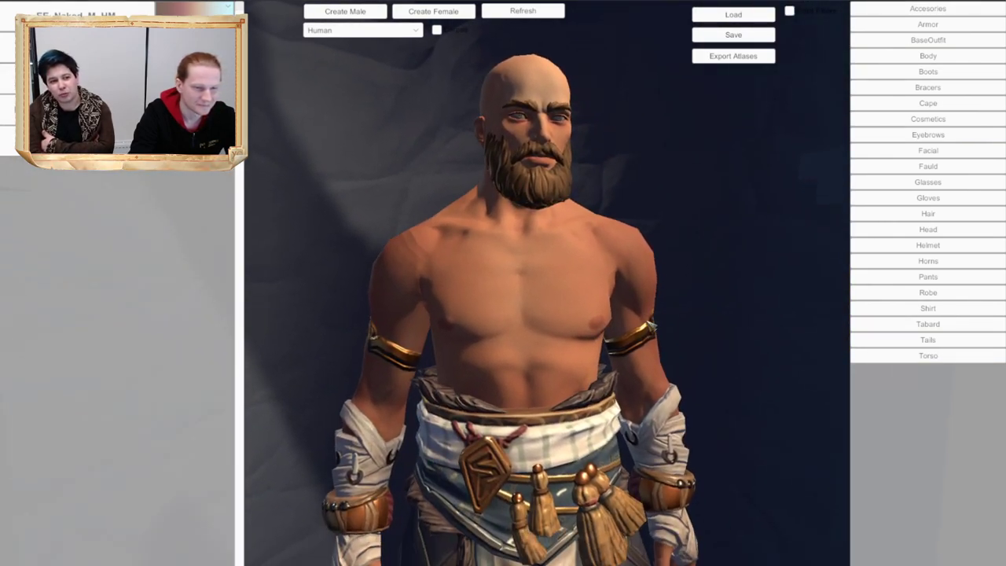
{"action": "scroll", "coordinate": [652, 325], "scroll_direction": "down", "scroll_amount": 5}
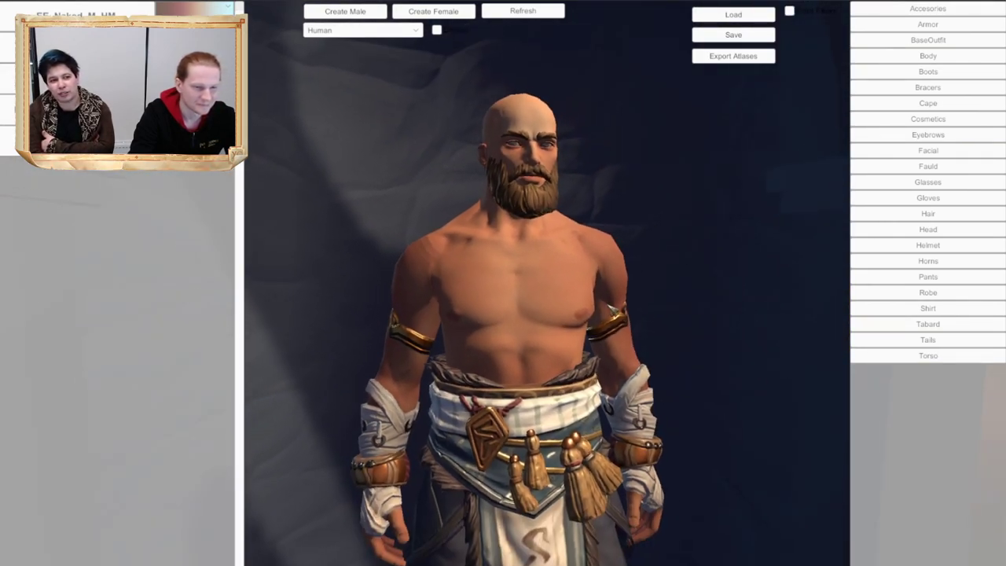
{"action": "middle_click_drag", "start_coordinate": [538, 303], "coordinate": [543, 288]}
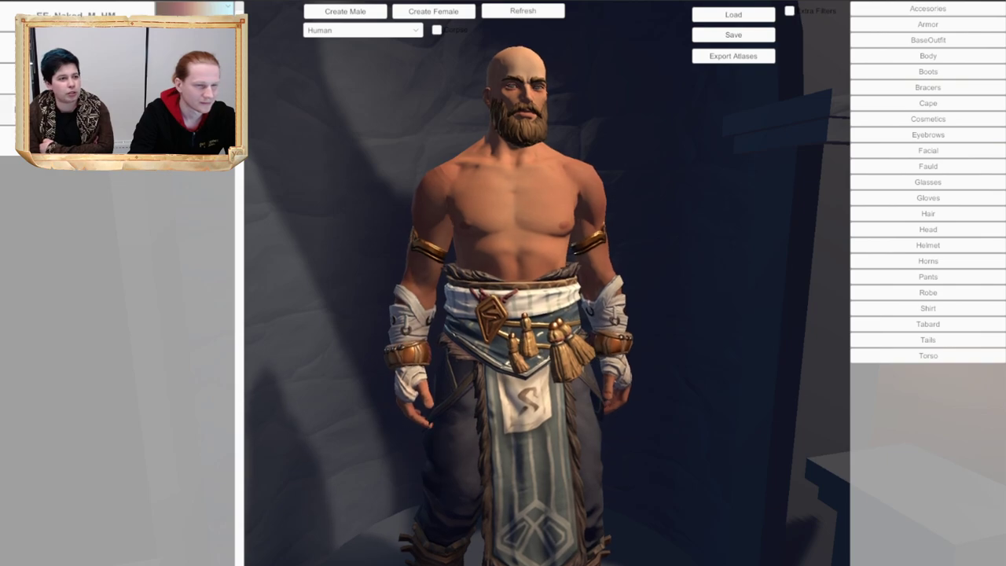
{"action": "left_click", "coordinate": [77, 110]}
{"action": "scroll", "coordinate": [510, 244], "scroll_direction": "down", "scroll_amount": 5}
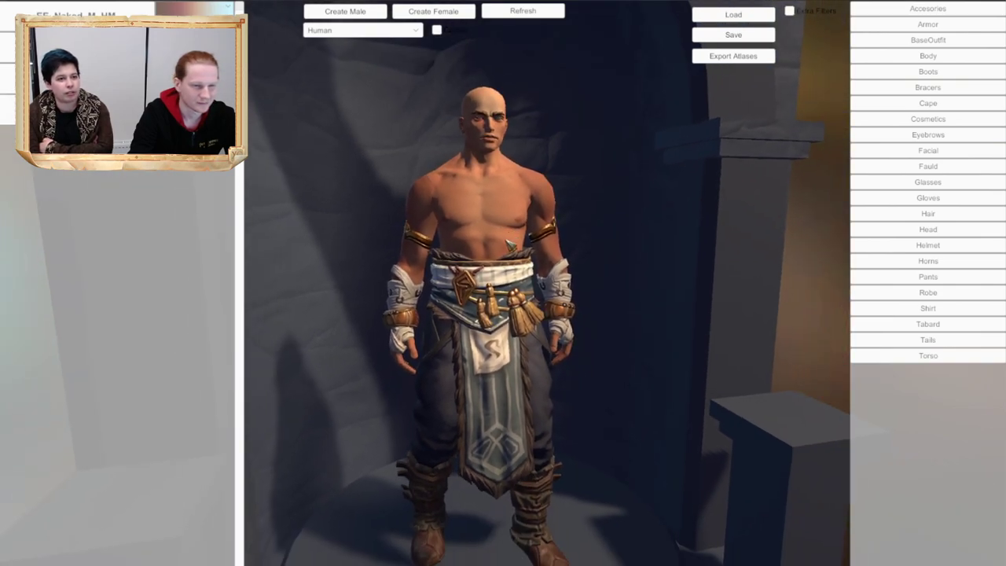
Step: Create a human female in place of the man, keeping the monk outfit on the character
{"action": "middle_click_drag", "start_coordinate": [510, 246], "coordinate": [550, 238]}
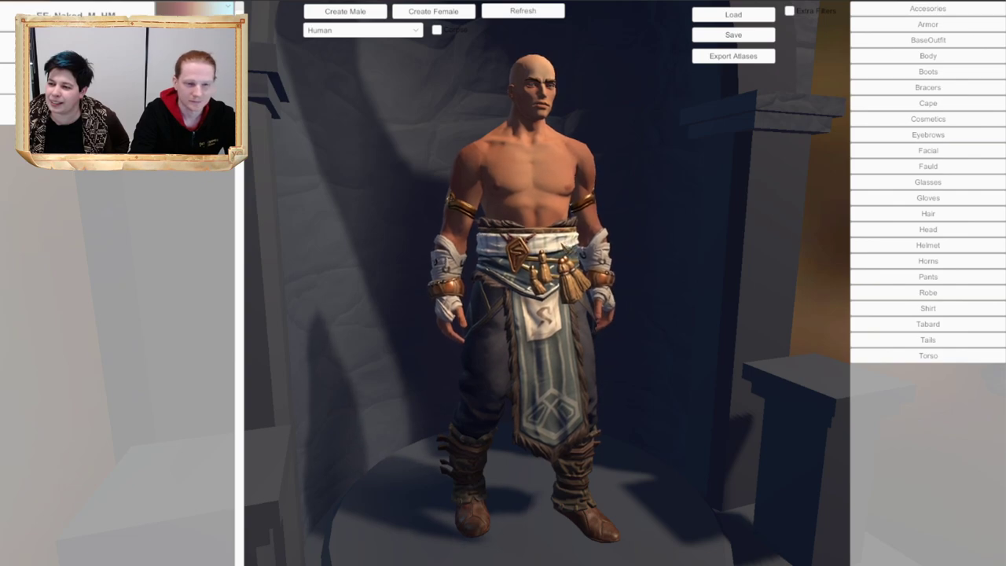
{"action": "middle_click_drag", "start_coordinate": [580, 249], "coordinate": [564, 250]}
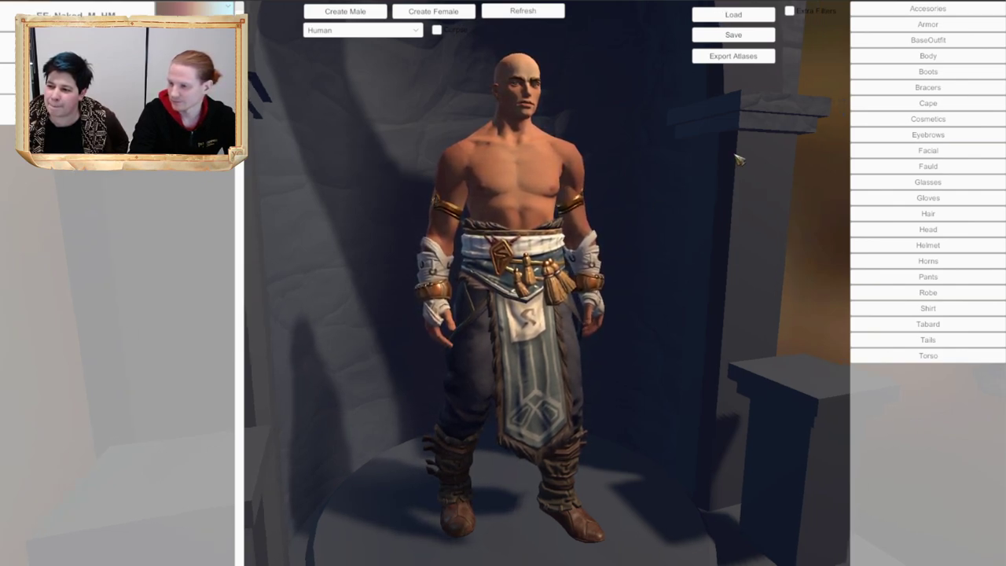
{"action": "left_click", "coordinate": [355, 35]}
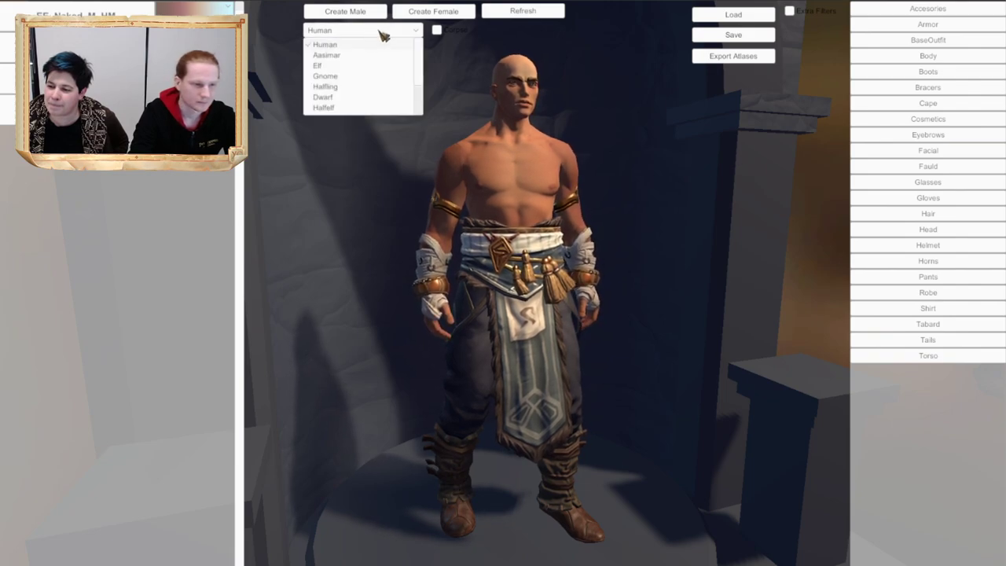
{"action": "left_click", "coordinate": [380, 32]}
{"action": "left_click", "coordinate": [434, 14]}
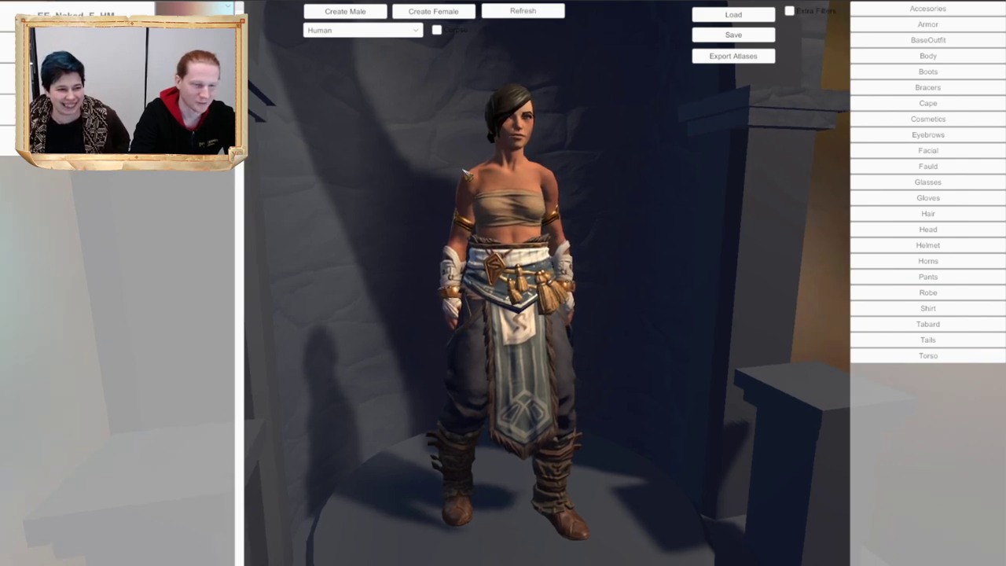
Step: Examine how the monk outfit fits the human woman from the front and slightly turned angles
{"action": "middle_click_drag", "start_coordinate": [645, 309], "coordinate": [630, 297]}
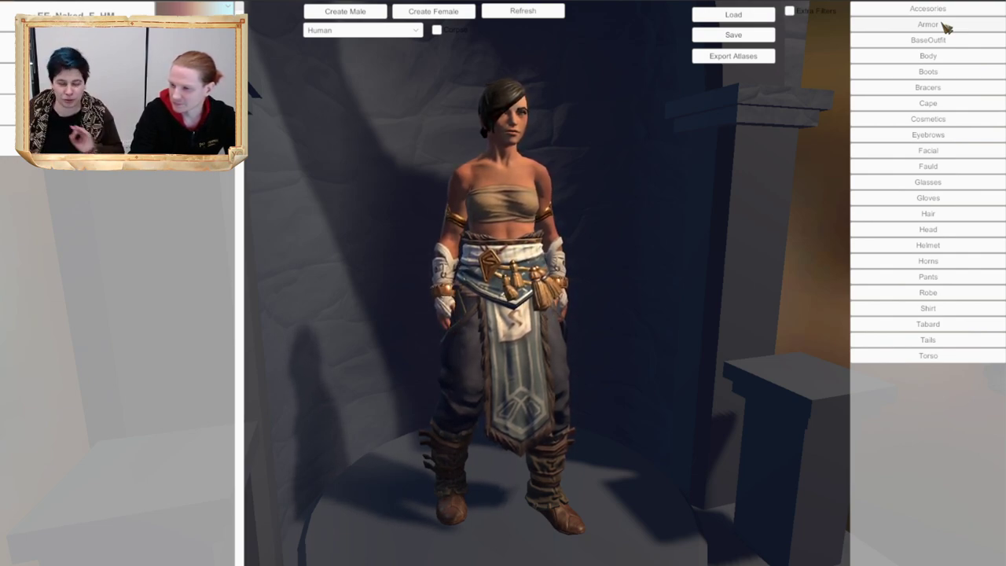
{"action": "middle_click_drag", "start_coordinate": [626, 186], "coordinate": [581, 203]}
{"action": "left_click_drag", "start_coordinate": [585, 206], "coordinate": [582, 213]}
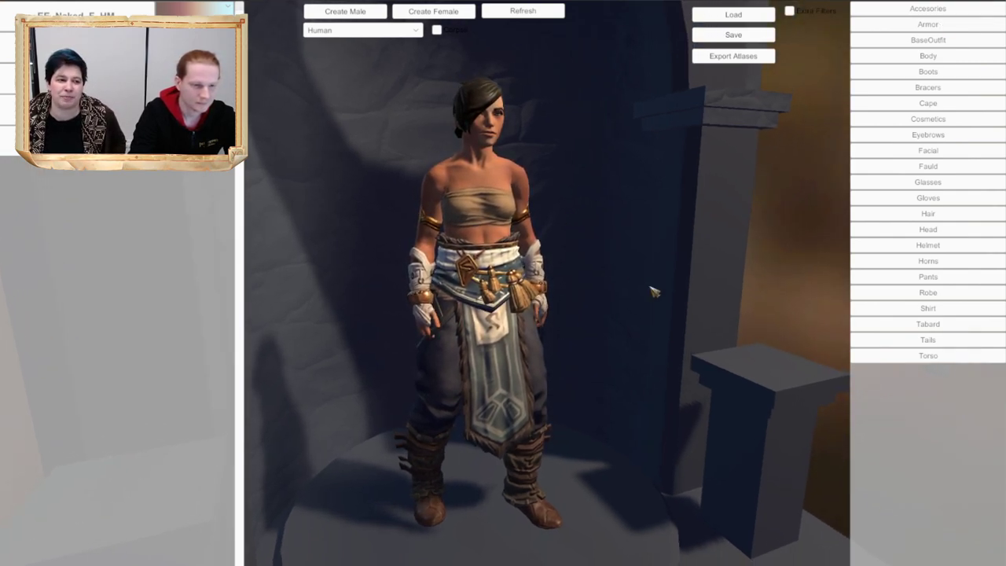
{"action": "middle_click_drag", "start_coordinate": [696, 295], "coordinate": [694, 294]}
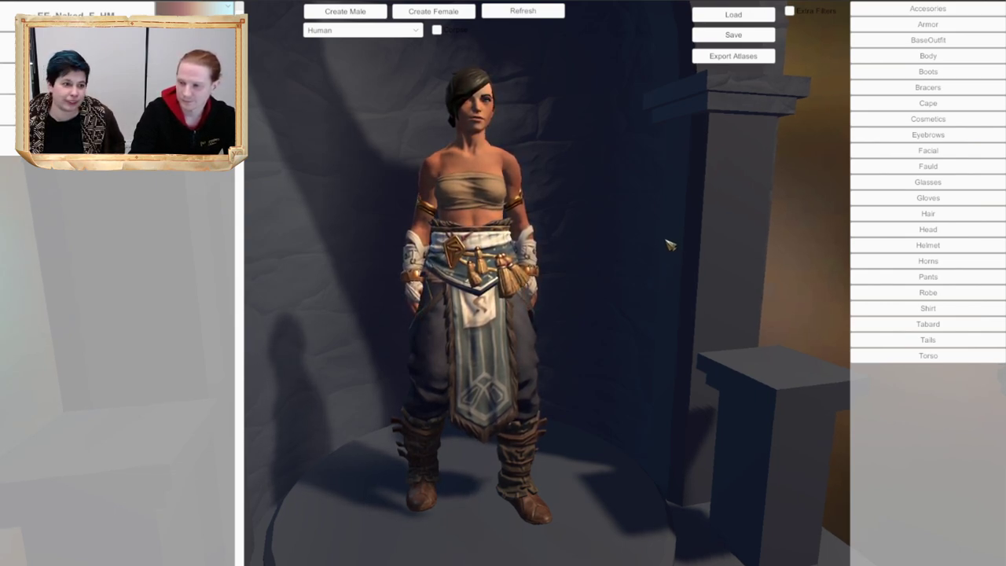
{"action": "middle_click_drag", "start_coordinate": [658, 252], "coordinate": [647, 252]}
{"action": "middle_click_drag", "start_coordinate": [581, 284], "coordinate": [555, 285]}
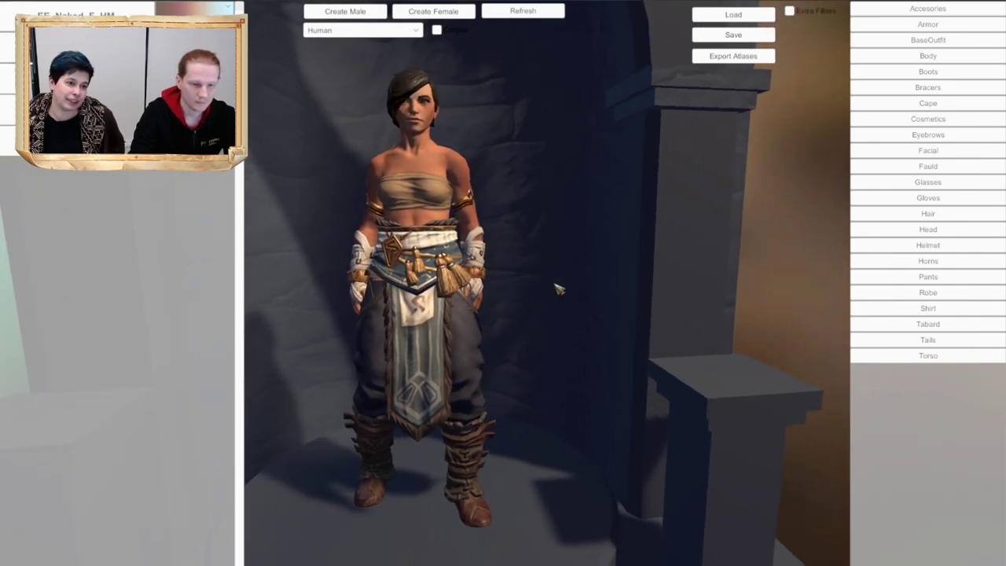
{"action": "left_click_drag", "start_coordinate": [556, 290], "coordinate": [588, 291]}
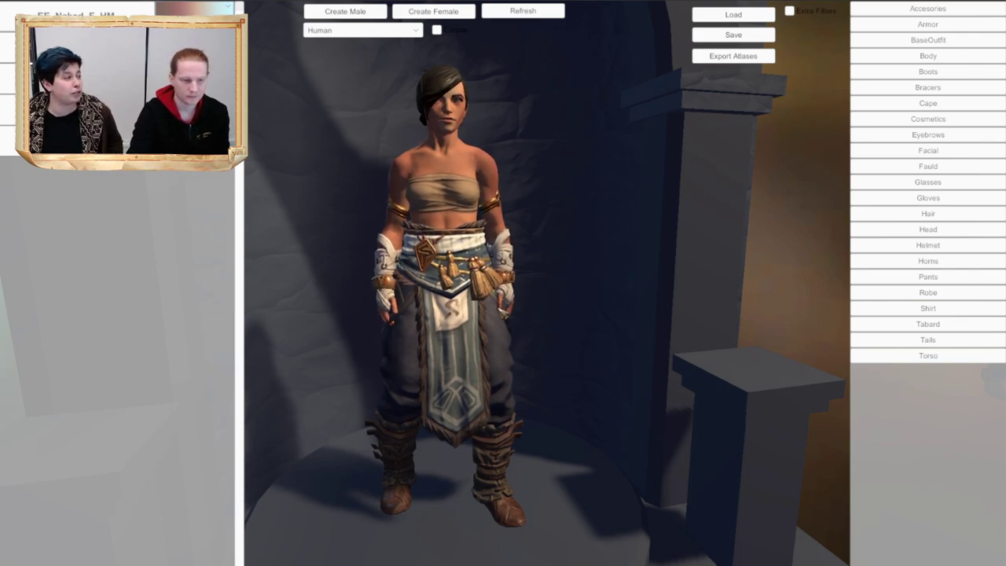
{"action": "middle_click_drag", "start_coordinate": [539, 313], "coordinate": [506, 310]}
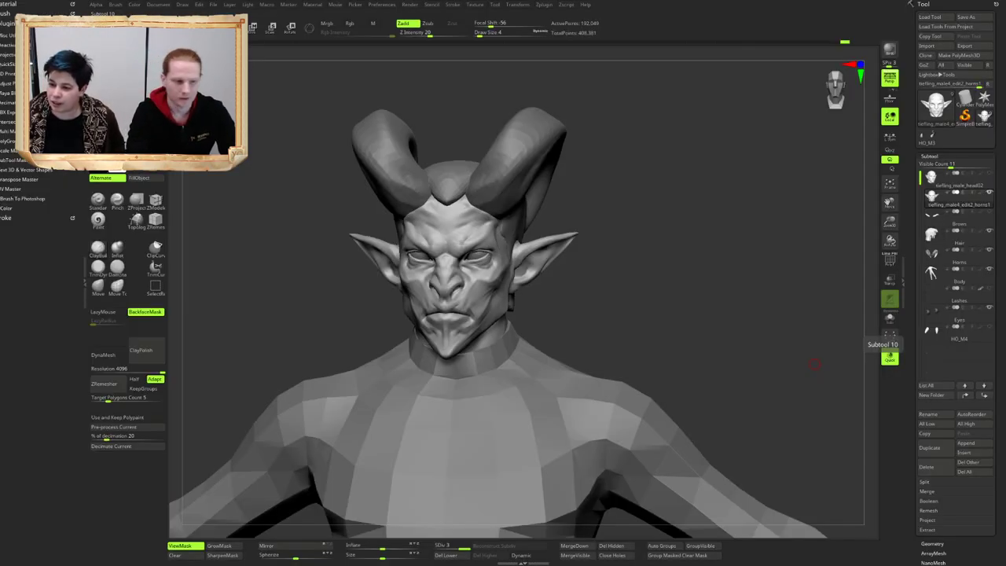
Step: Switch to ZBrush and examine the tiefling head's face, horns and ears from front and three-quarter views
{"action": "left_click_drag", "start_coordinate": [814, 364], "coordinate": [541, 263]}
{"action": "left_click_drag", "start_coordinate": [665, 317], "coordinate": [662, 293], "text": "alt"}
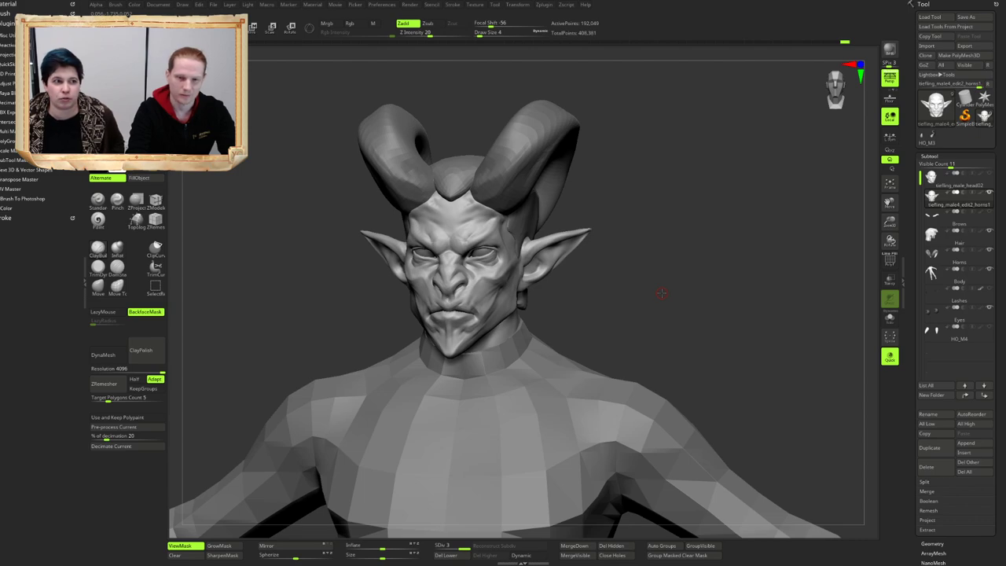
{"action": "left_click_drag", "start_coordinate": [596, 282], "coordinate": [649, 273]}
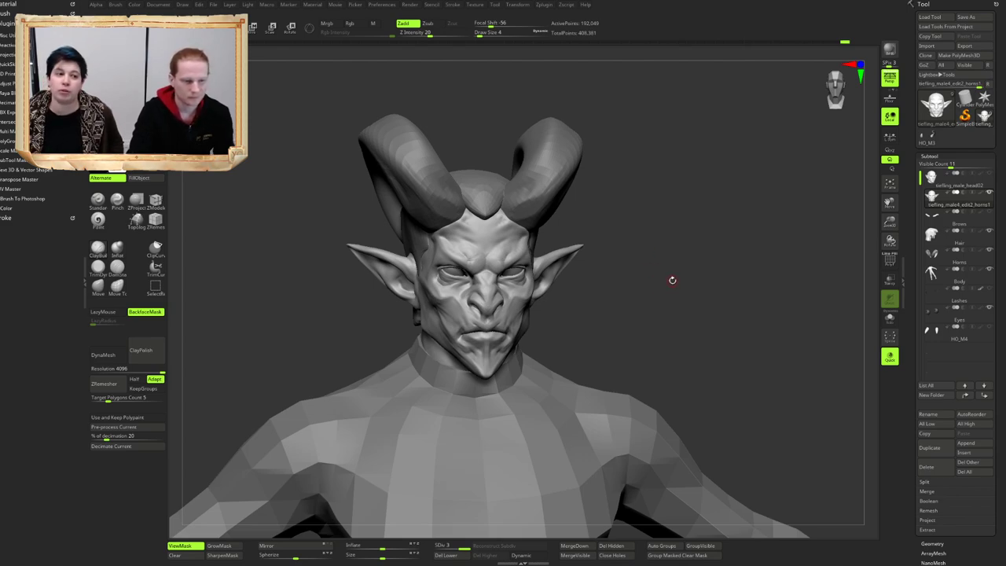
{"action": "left_click_drag", "start_coordinate": [673, 280], "coordinate": [692, 263]}
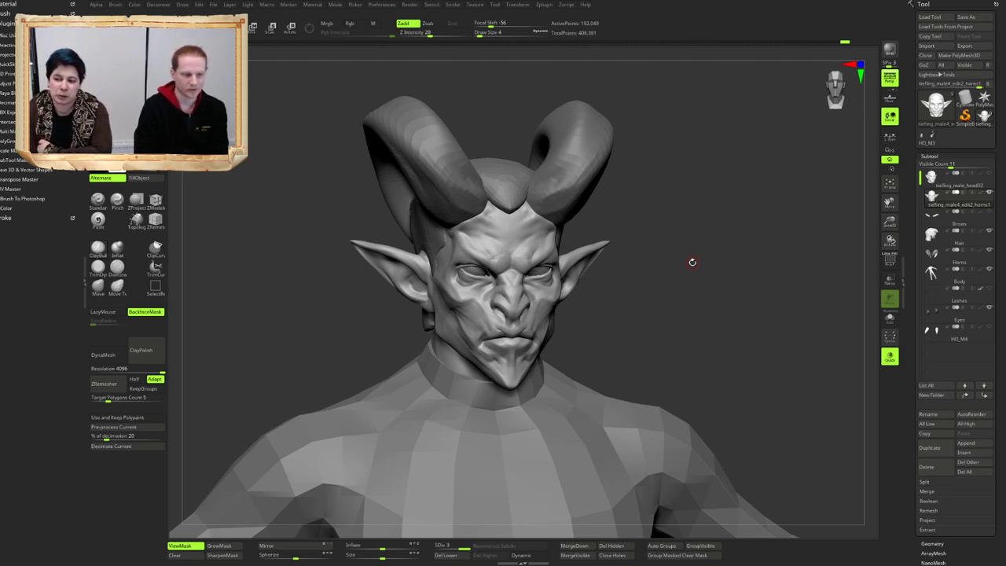
{"action": "left_click_drag", "start_coordinate": [703, 329], "coordinate": [695, 319], "text": "shift"}
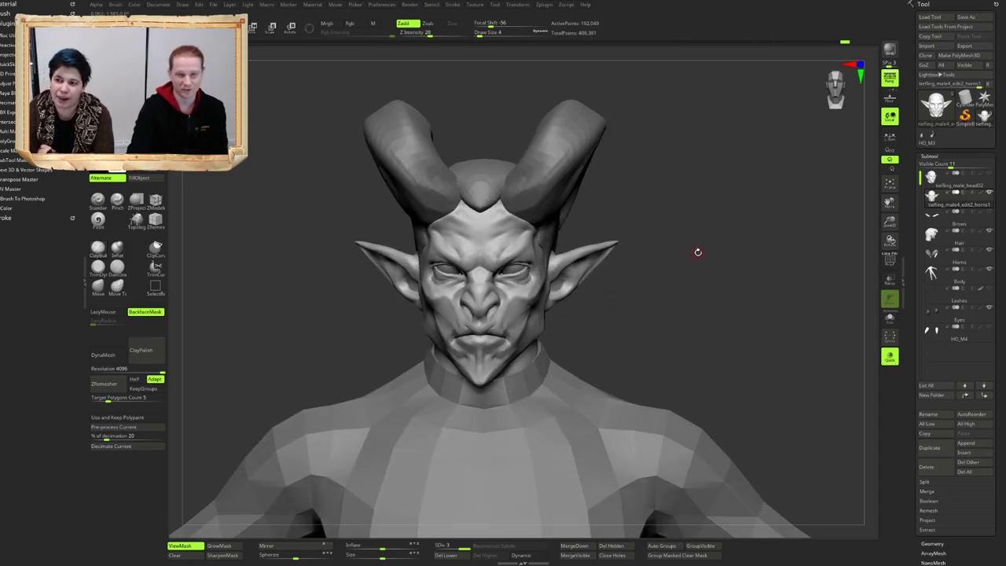
{"action": "left_click_drag", "start_coordinate": [698, 251], "coordinate": [634, 236]}
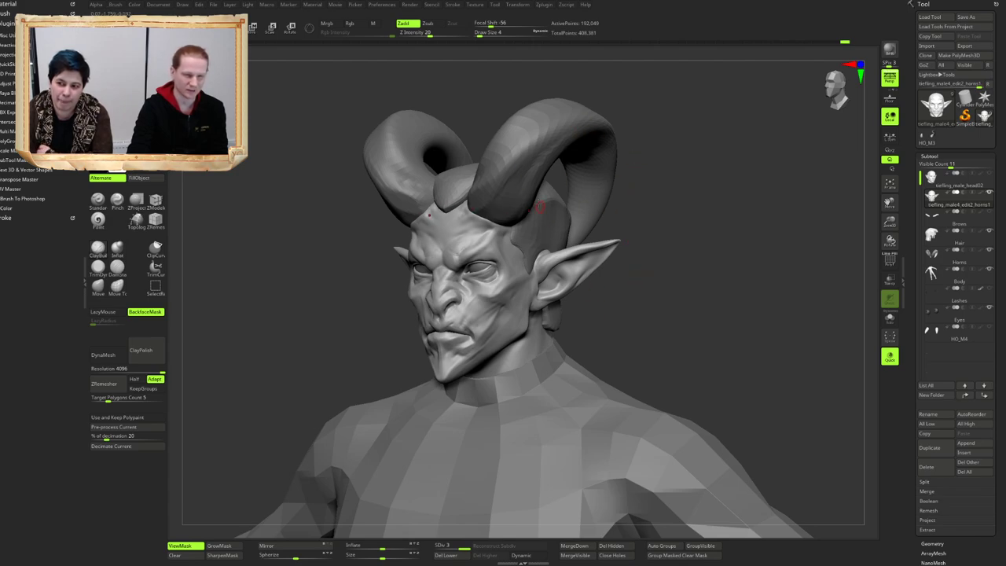
{"action": "left_click_drag", "start_coordinate": [628, 288], "coordinate": [664, 264], "text": "shift"}
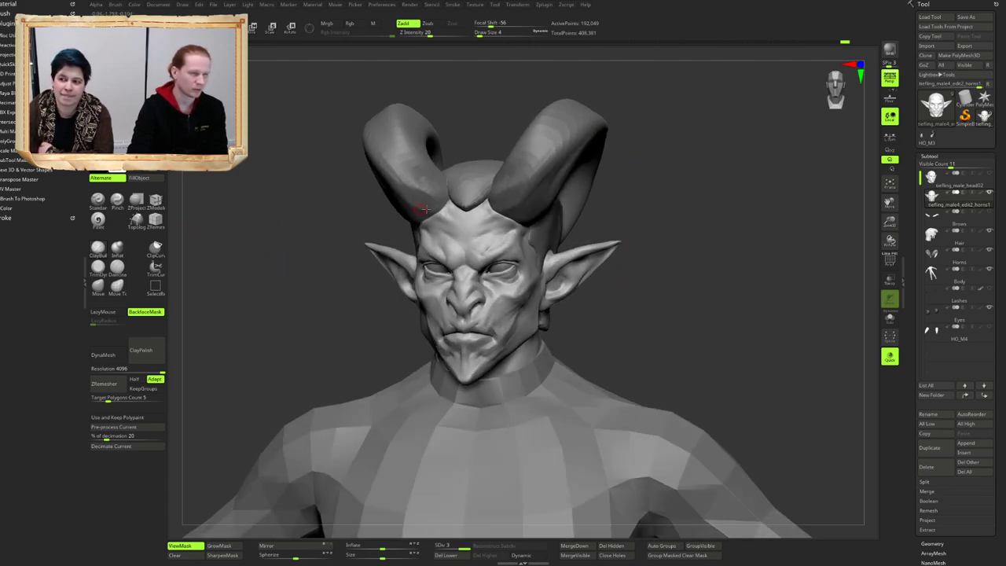
{"action": "left_click_drag", "start_coordinate": [565, 223], "coordinate": [508, 218]}
{"action": "right_click_drag", "start_coordinate": [508, 219], "coordinate": [507, 219]}
{"action": "right_click_drag", "start_coordinate": [574, 220], "coordinate": [591, 216]}
{"action": "right_click_drag", "start_coordinate": [718, 263], "coordinate": [716, 260]}
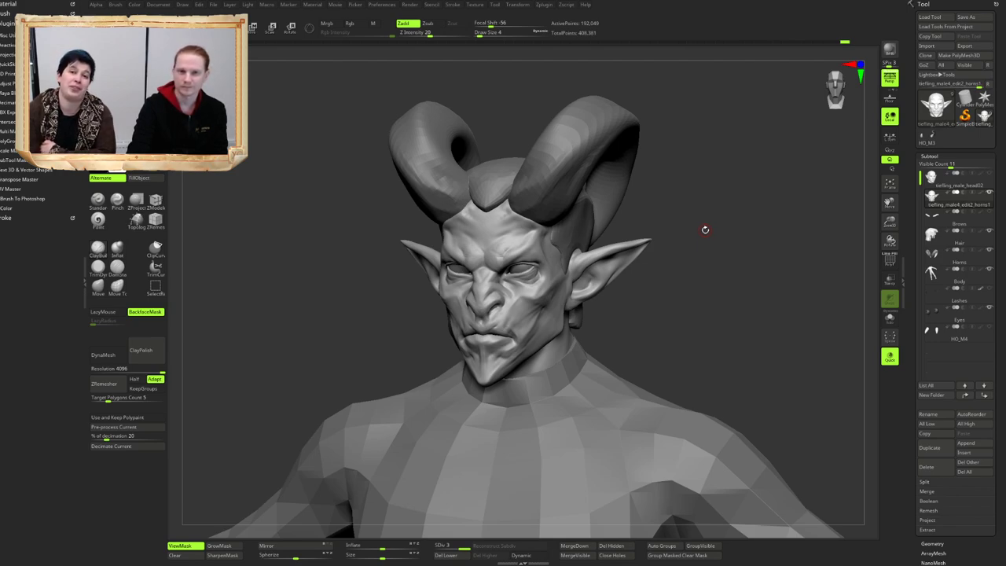
{"action": "left_click_drag", "start_coordinate": [716, 255], "coordinate": [716, 248]}
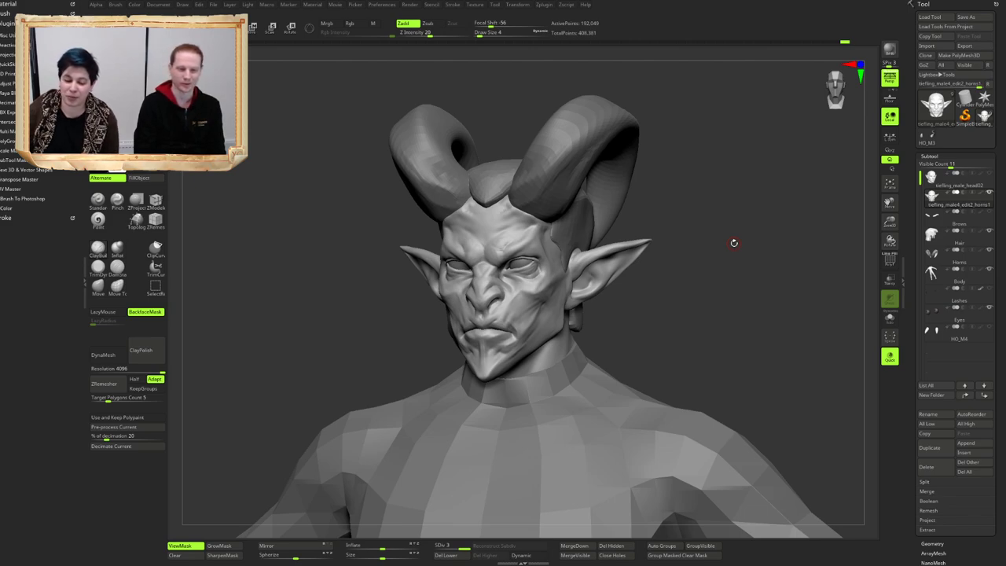
{"action": "mouse_move", "coordinate": [946, 219]}
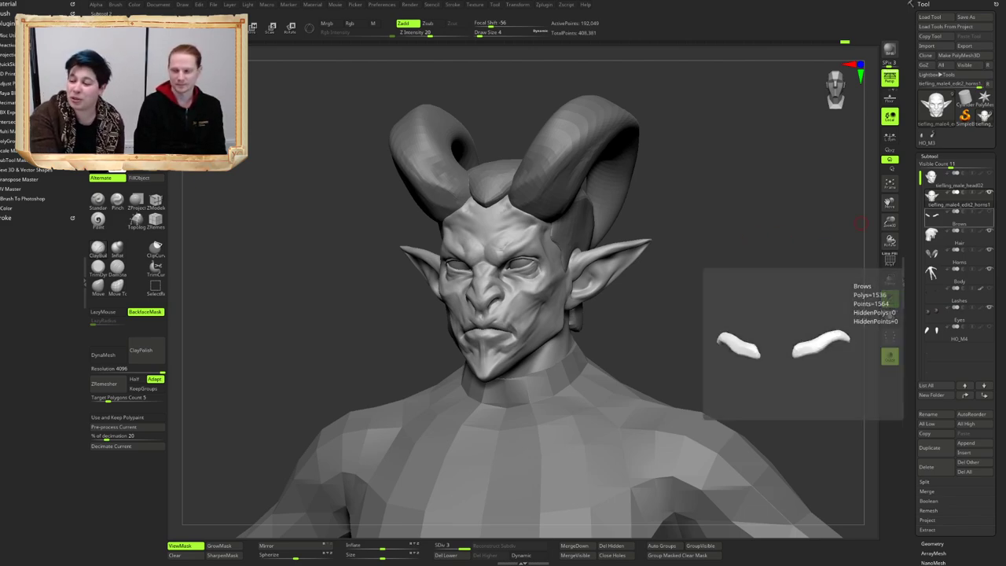